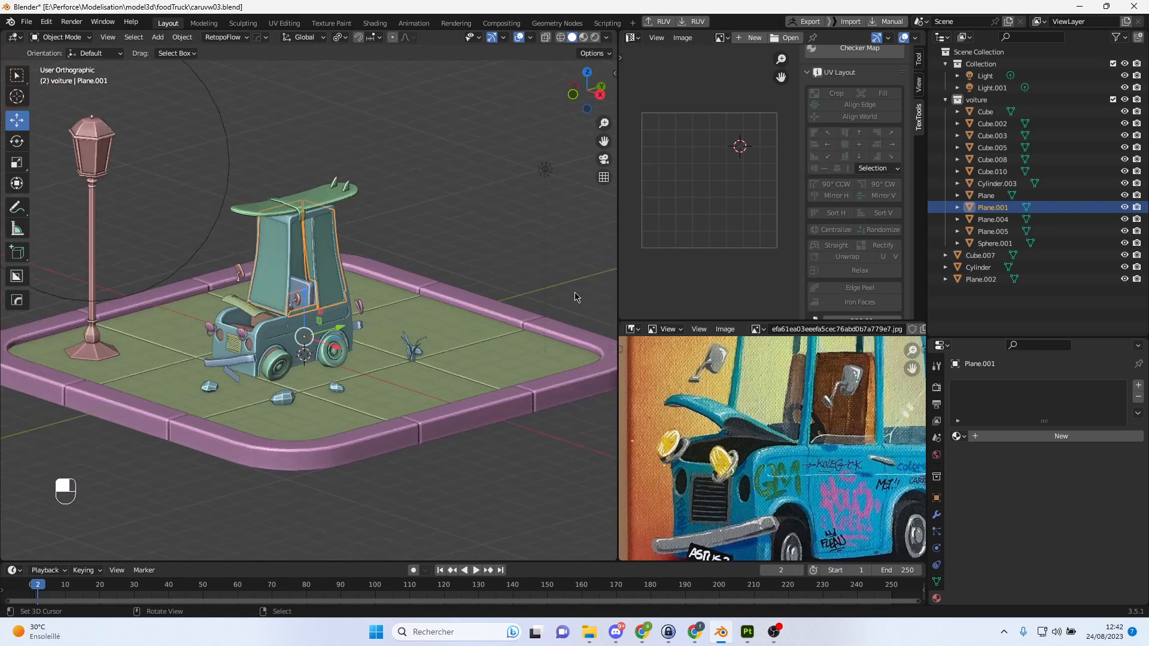
# Widen the 3D viewport to give the car model more room.
pyautogui.scroll(2, 378, 342)
pyautogui.moveTo(619, 263); pyautogui.dragTo(692, 263)
pyautogui.scroll(4, 376, 365)
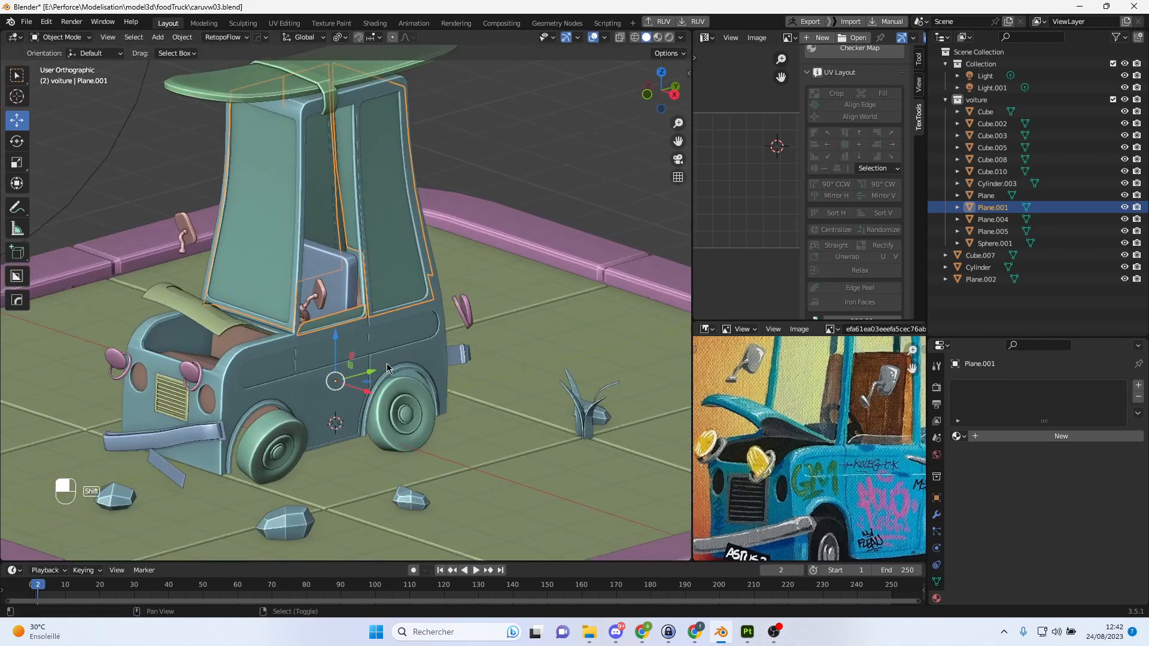
# Inspect the wheels, headlights, mirrors and bumpers of the car to see which materials and meshes they use.
pyautogui.keyDown('shift'); pyautogui.moveTo(376, 364); pyautogui.dragTo(394, 400, button='middle'); pyautogui.keyUp('shift')
pyautogui.click(415, 433)
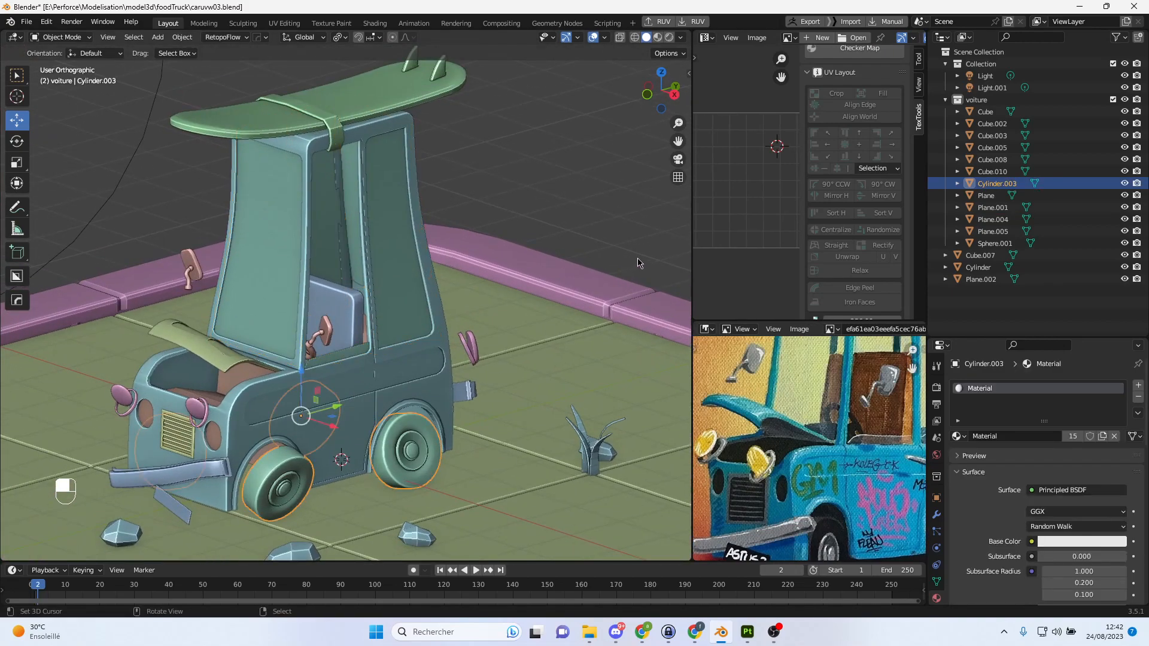
pyautogui.press('Tab')
pyautogui.press('Tab')
pyautogui.click(469, 349)
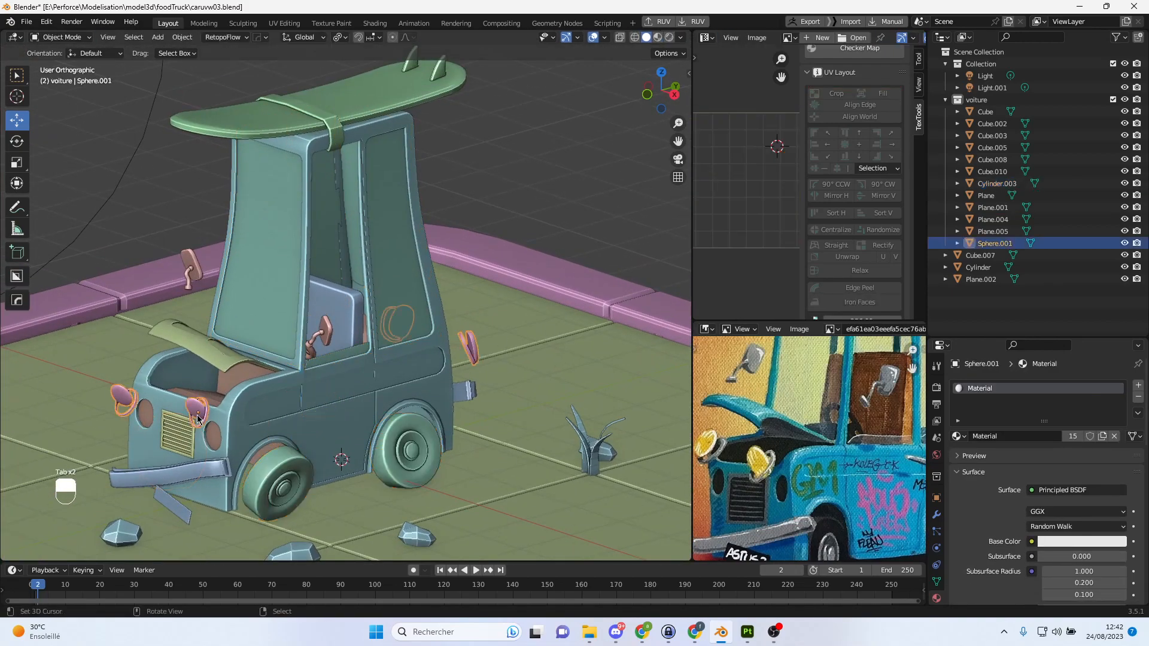
pyautogui.scroll(2, 332, 389)
pyautogui.moveTo(332, 389); pyautogui.dragTo(286, 390, button='middle')
pyautogui.click(207, 329)
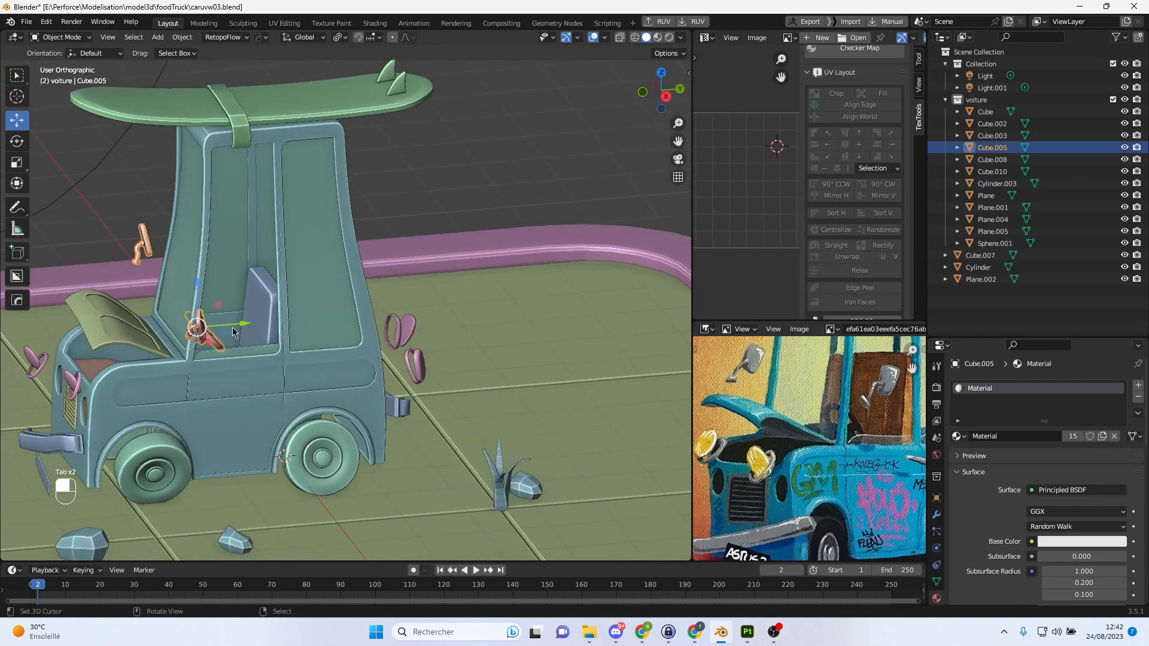
pyautogui.click(405, 407)
pyautogui.scroll(-2, 400, 402)
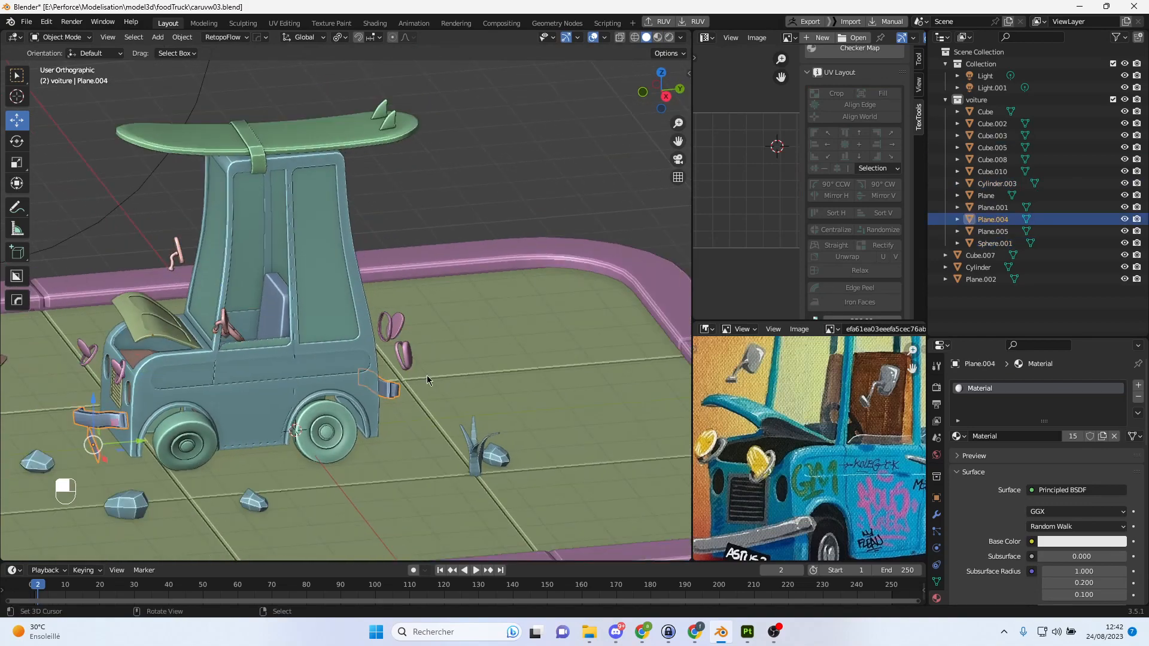
pyautogui.press('Tab')
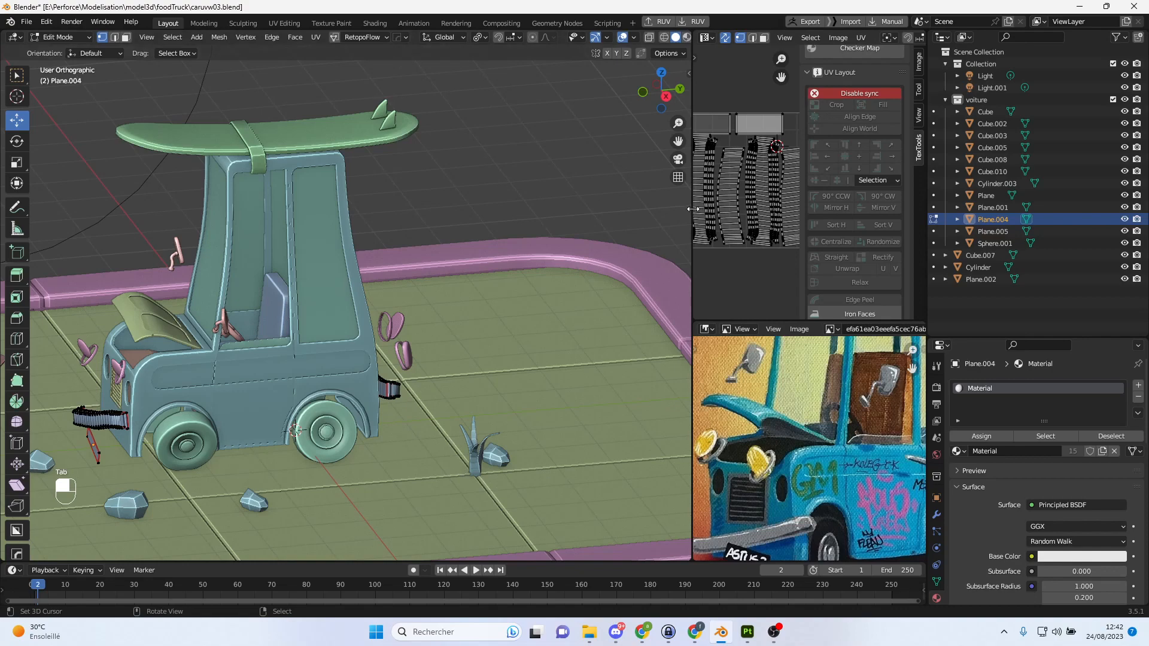
pyautogui.press('Tab')
pyautogui.moveTo(394, 246)
pyautogui.mouseDown(button='middle')
pyautogui.moveTo(361, 231)
pyautogui.moveTo(380, 228)
pyautogui.moveTo(385, 179)
pyautogui.moveTo(403, 236)
pyautogui.mouseUp(button='middle')
pyautogui.scroll(3, 344, 224)
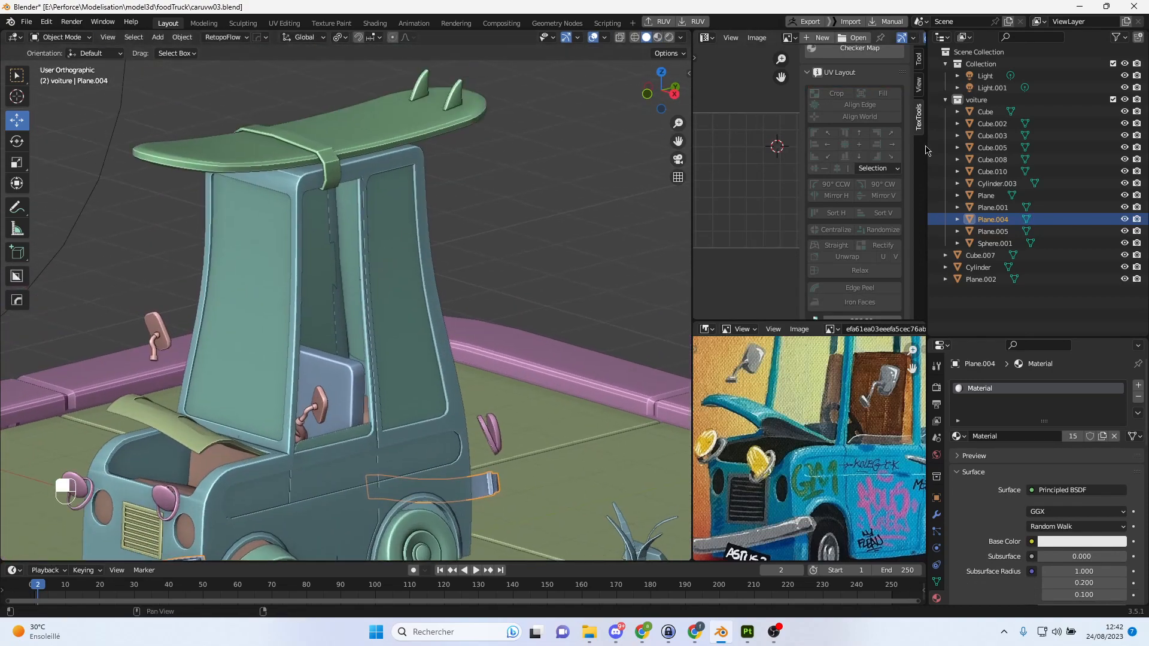
# Check which part the Cube object is with a cancelled test move, and rename its material to caroserie.
pyautogui.click(996, 114)
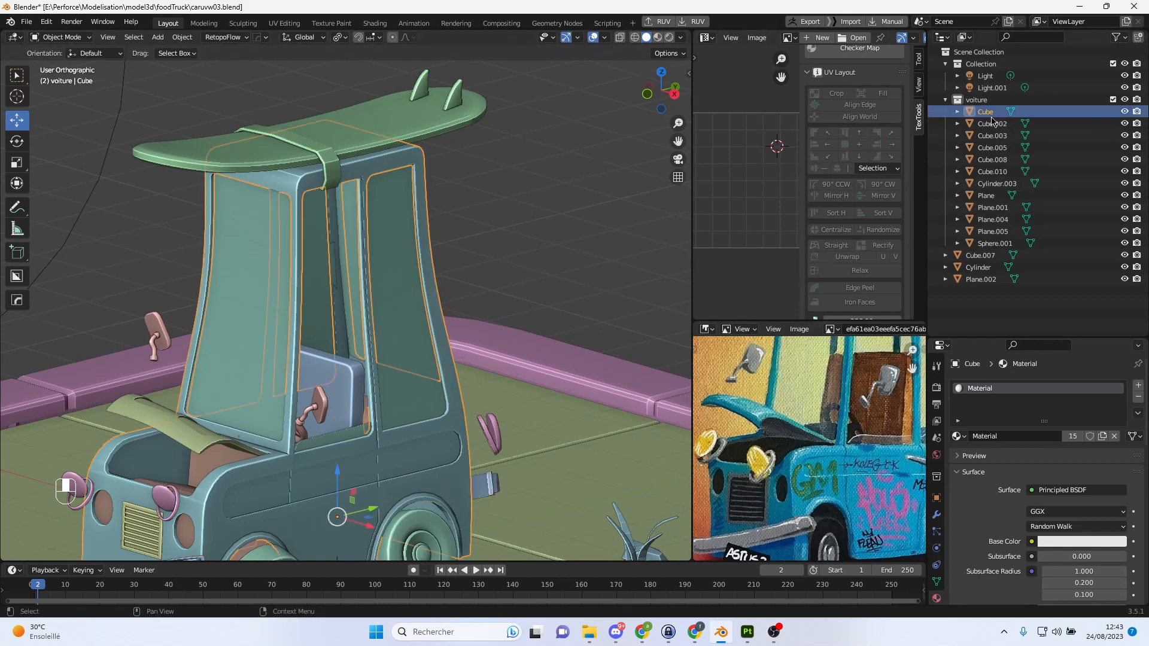
pyautogui.press('g')
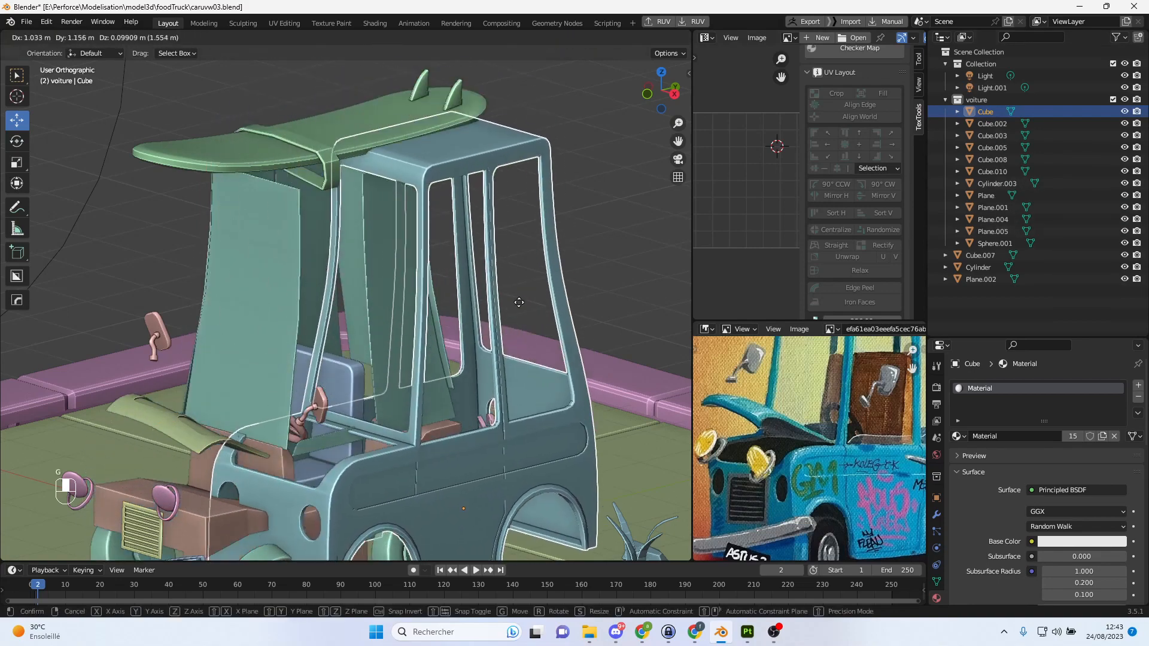
pyautogui.press('Escape')
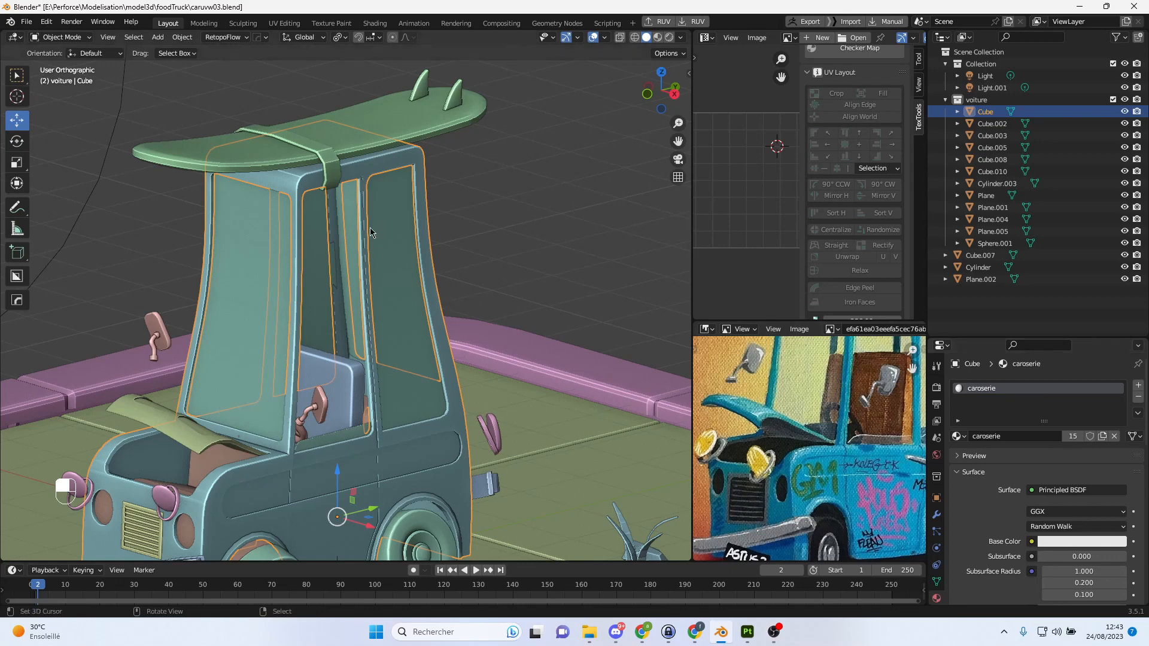
pyautogui.click(391, 232)
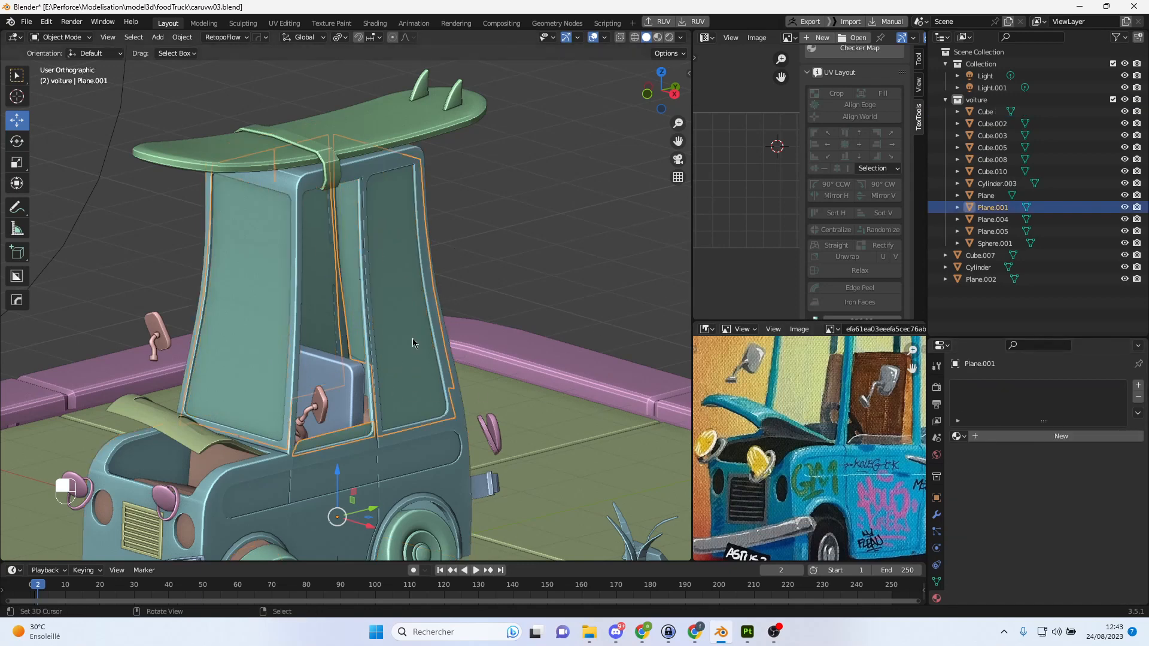
pyautogui.click(998, 115)
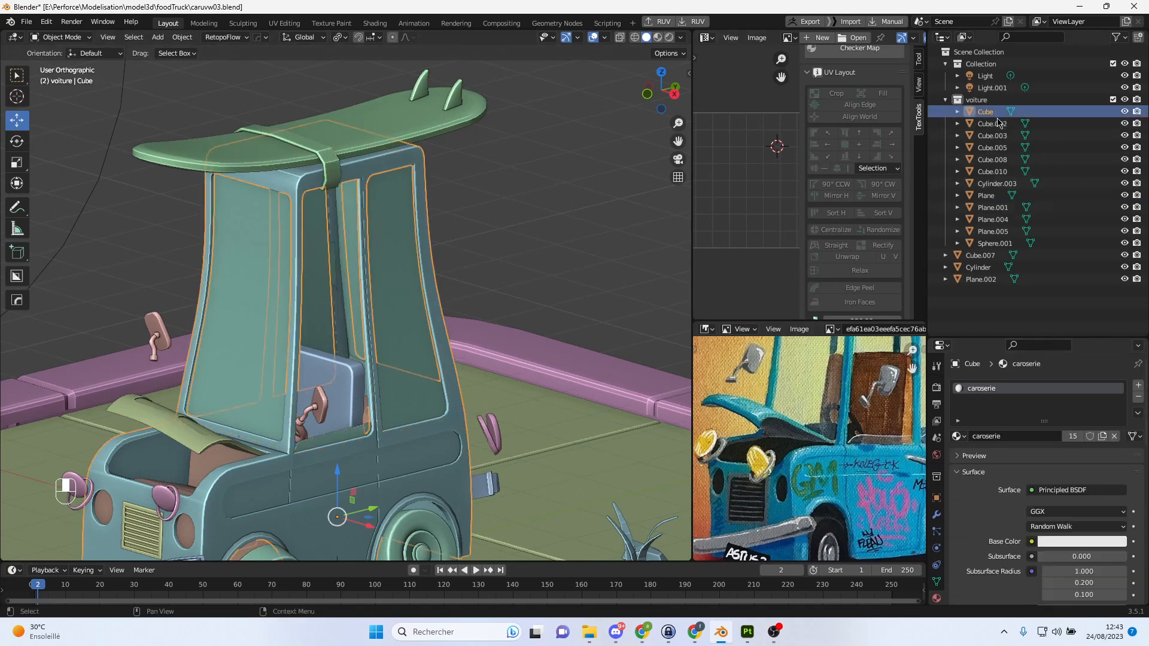
# Replace the shared material on the seat object Cube.002 with a new one named siege.
pyautogui.click(995, 124)
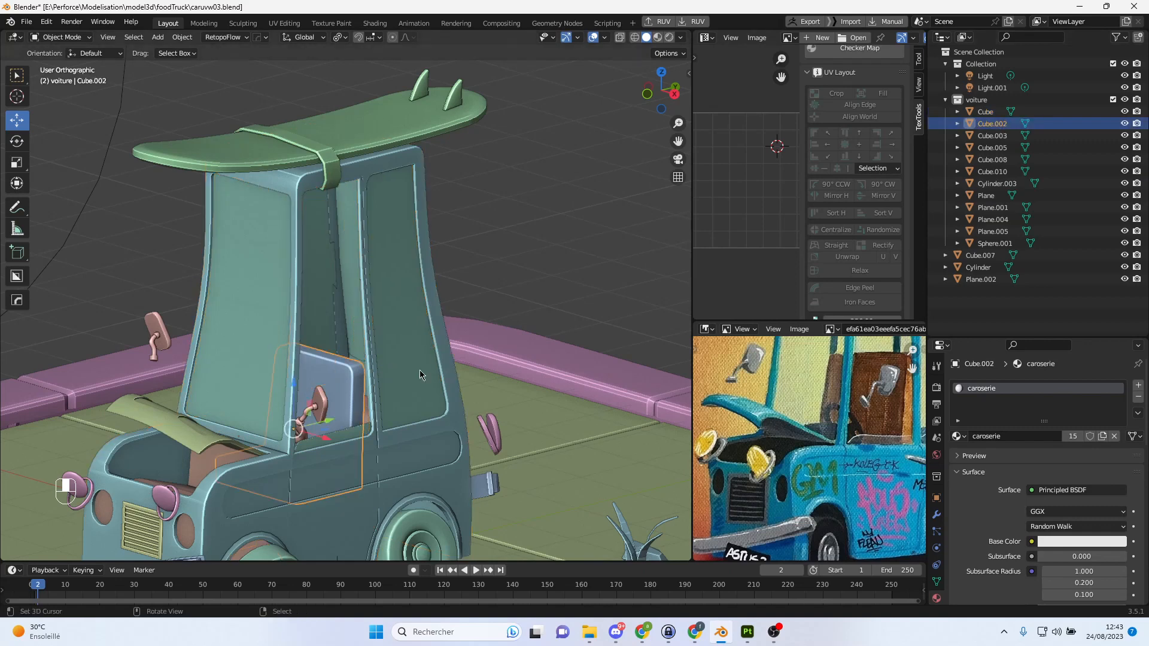
pyautogui.press('g')
pyautogui.rightClick(411, 301)
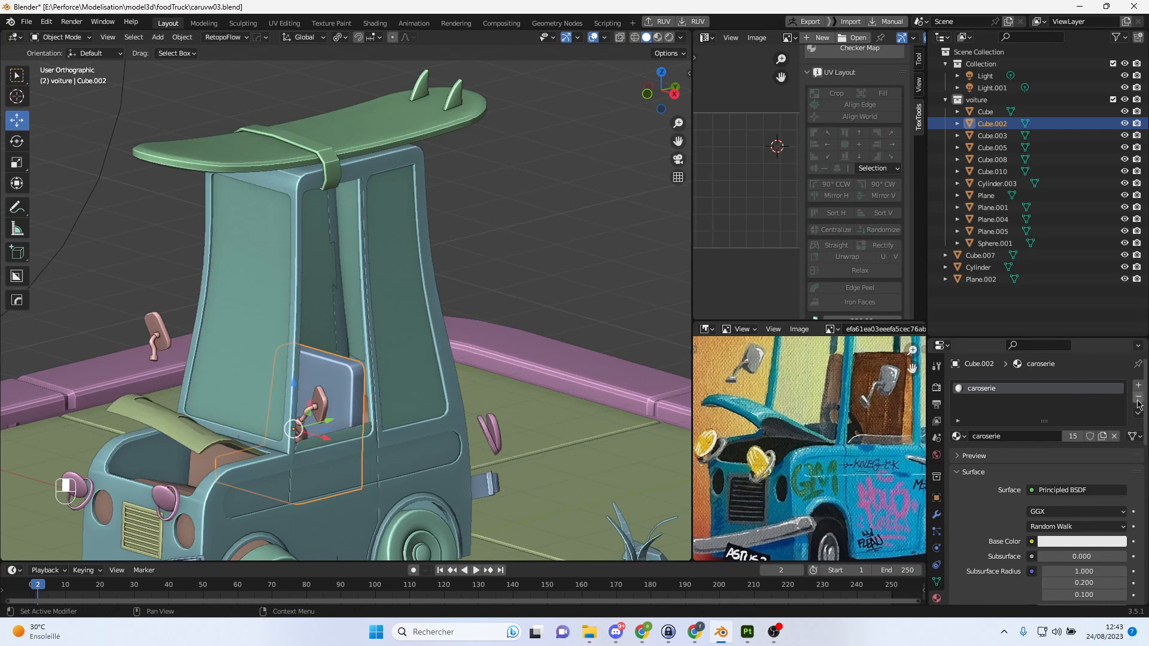
pyautogui.click(1139, 397)
pyautogui.click(1035, 442)
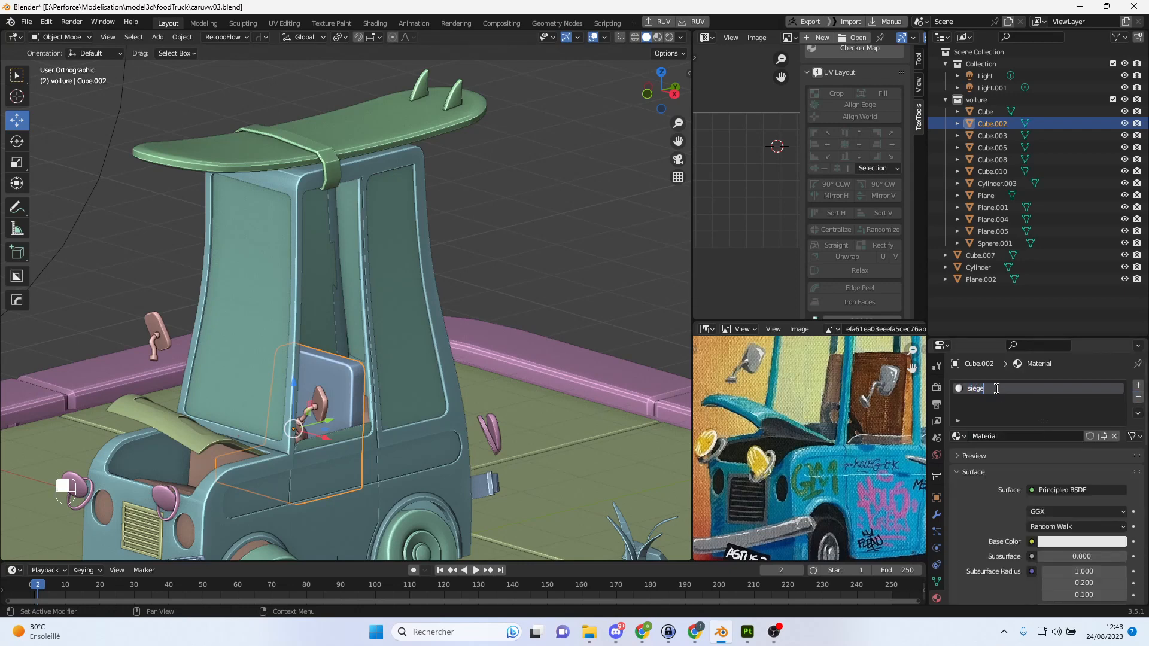
# Remove the shared material from the car floor object Cube.003 and give it a new one named solAuto.
pyautogui.click(993, 136)
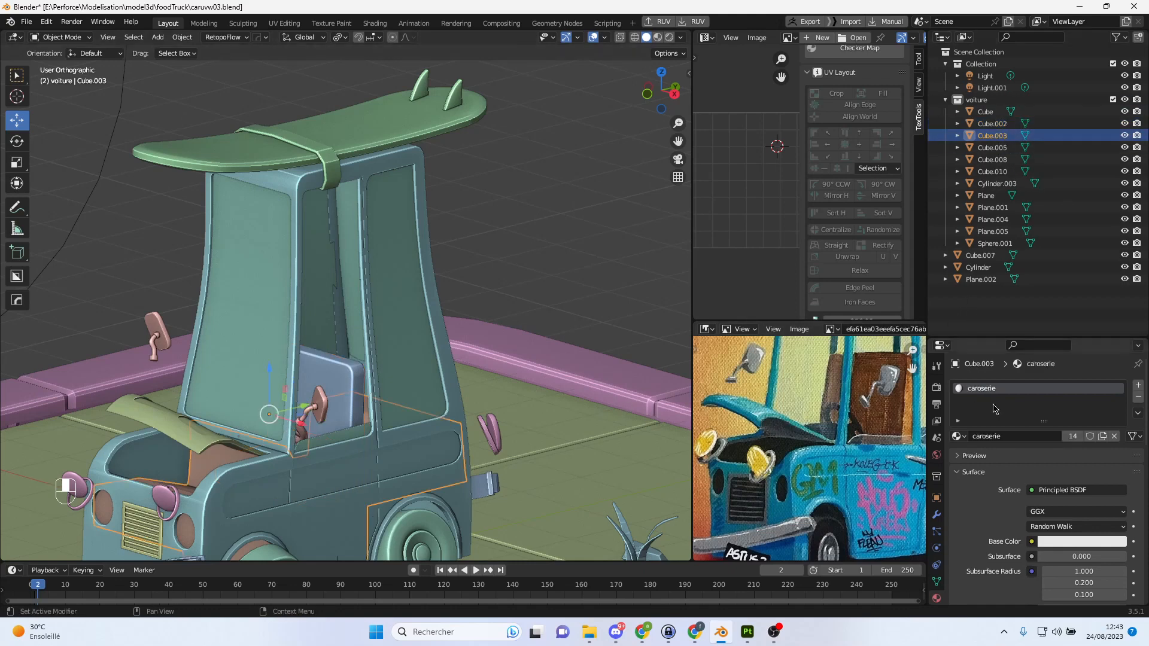
pyautogui.click(1139, 400)
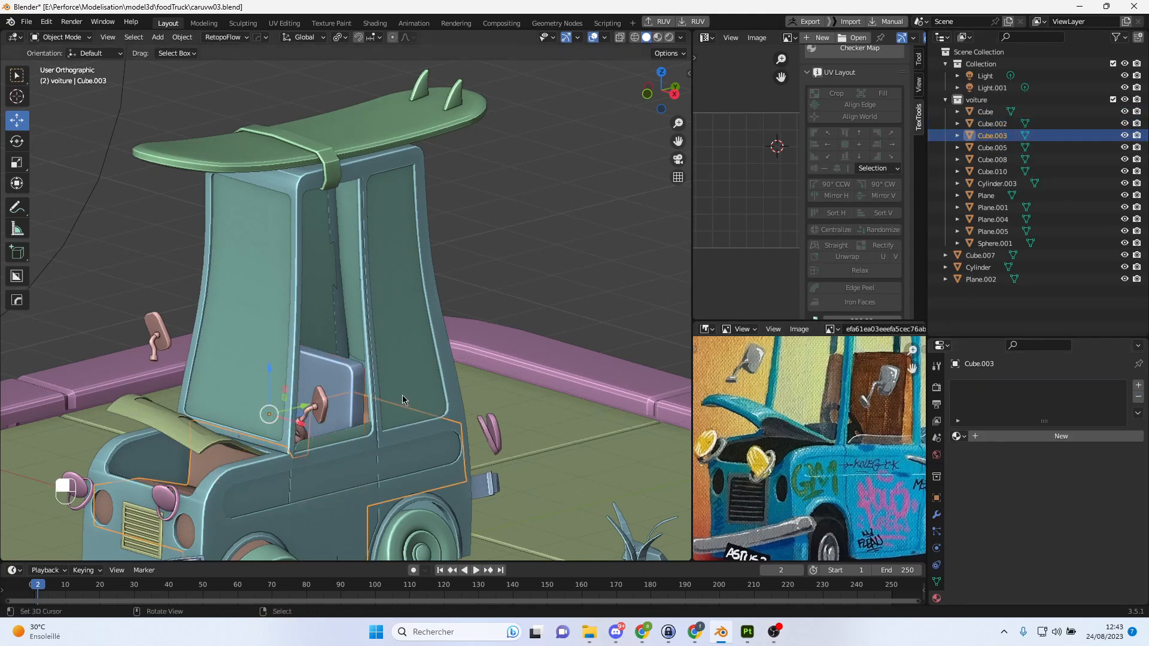
pyautogui.press('g')
pyautogui.press('Escape')
pyautogui.click(1042, 436)
pyautogui.doubleClick(997, 389)
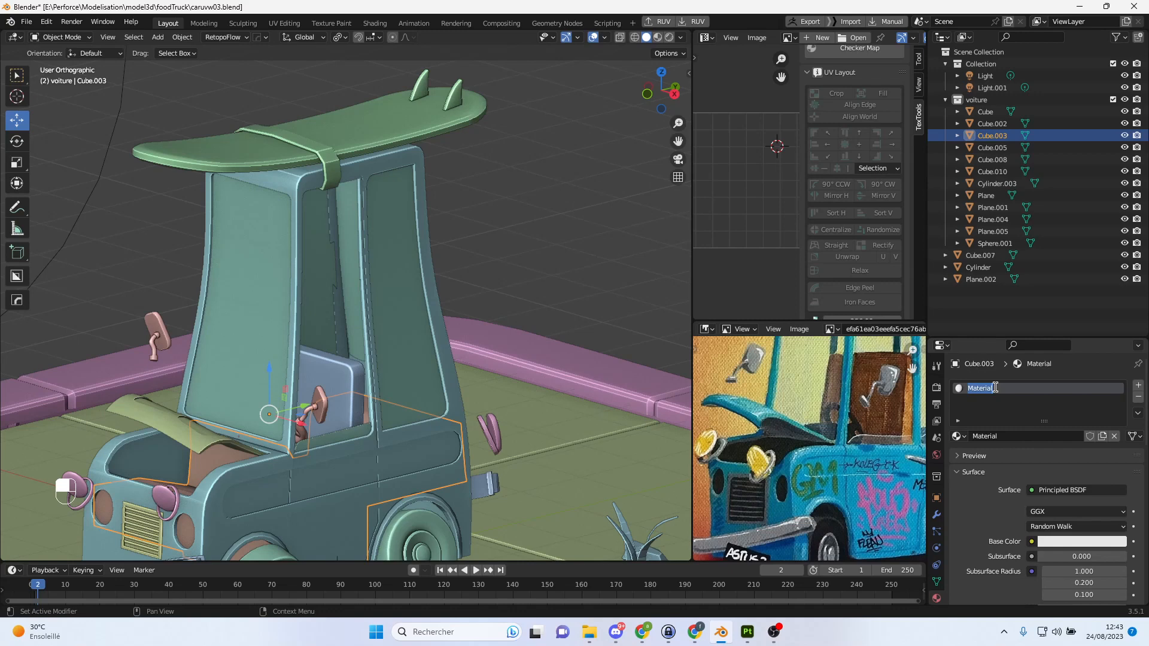
pyautogui.write('solAuto')
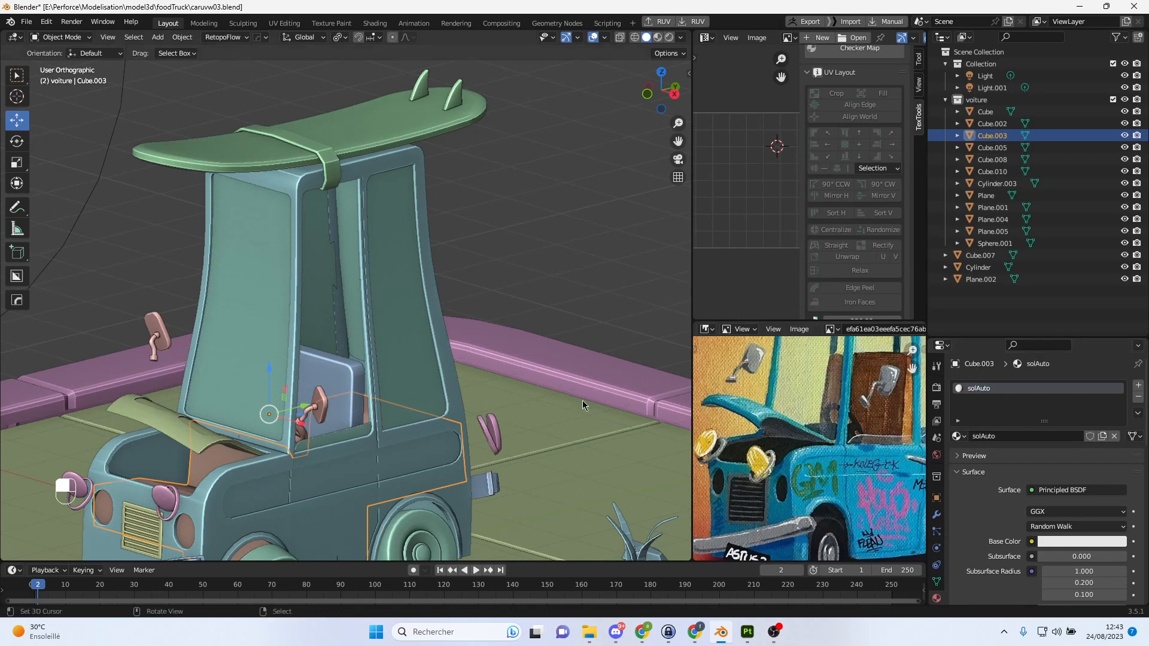
# Name the new material of the mirror and steering wheel object Cube.005 volant.
pyautogui.keyDown('shift'); pyautogui.moveTo(479, 359); pyautogui.dragTo(483, 277, button='middle'); pyautogui.keyUp('shift')
pyautogui.click(1001, 148)
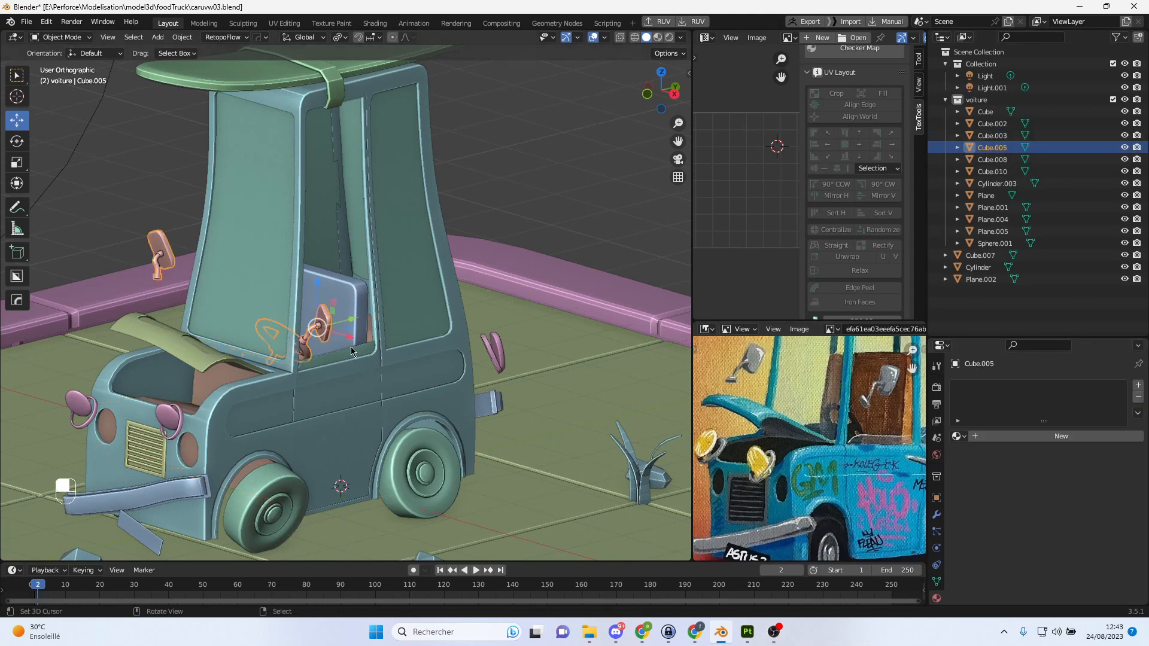
pyautogui.doubleClick(1008, 390)
pyautogui.write('volant')
pyautogui.press('Return')
# Give the front grille object Cube.008 a new material named radiateur.
pyautogui.click(996, 160)
pyautogui.click(1043, 436)
pyautogui.press('Tab')
pyautogui.press('a')
pyautogui.press('Tab')
pyautogui.click(1007, 389)
pyautogui.write('radiateur')
pyautogui.press('Return')
pyautogui.press('Tab')
pyautogui.click(993, 175)
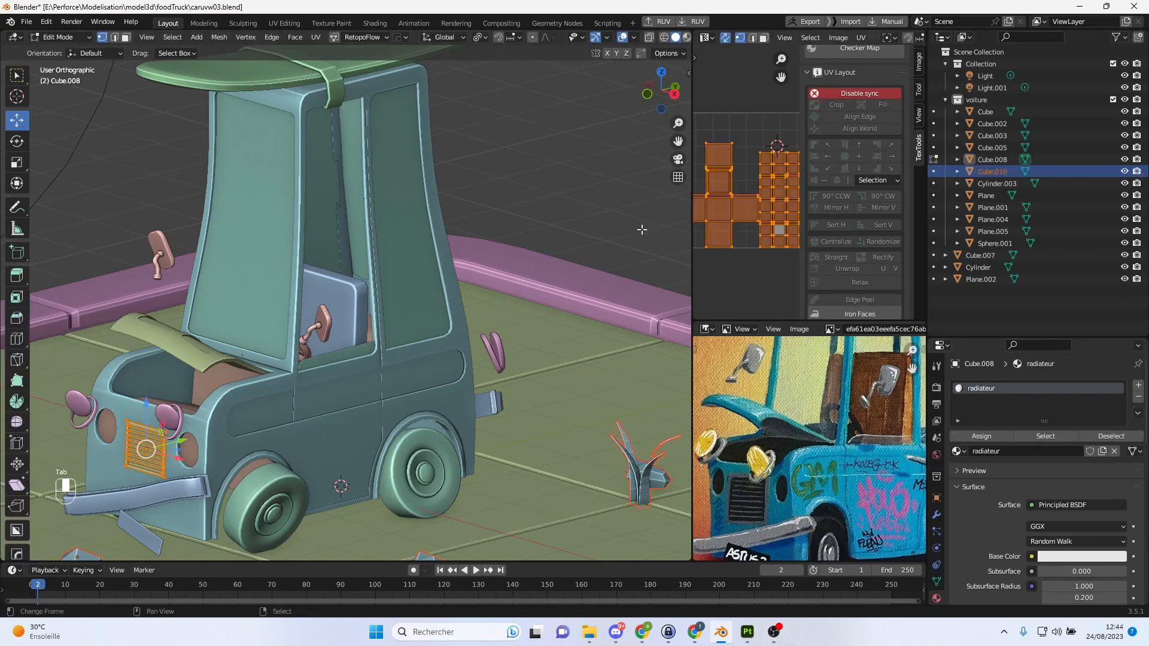
pyautogui.press('Tab')
# Move the stones and plant object Cube.010 out of the voiture collection to the scene's top level.
pyautogui.click(994, 174)
pyautogui.scroll(1, 856, 227)
pyautogui.scroll(-1, 339, 401)
pyautogui.keyDown('shift'); pyautogui.moveTo(337, 405); pyautogui.dragTo(394, 318, button='middle'); pyautogui.keyUp('shift')
pyautogui.moveTo(994, 172); pyautogui.dragTo(998, 297)
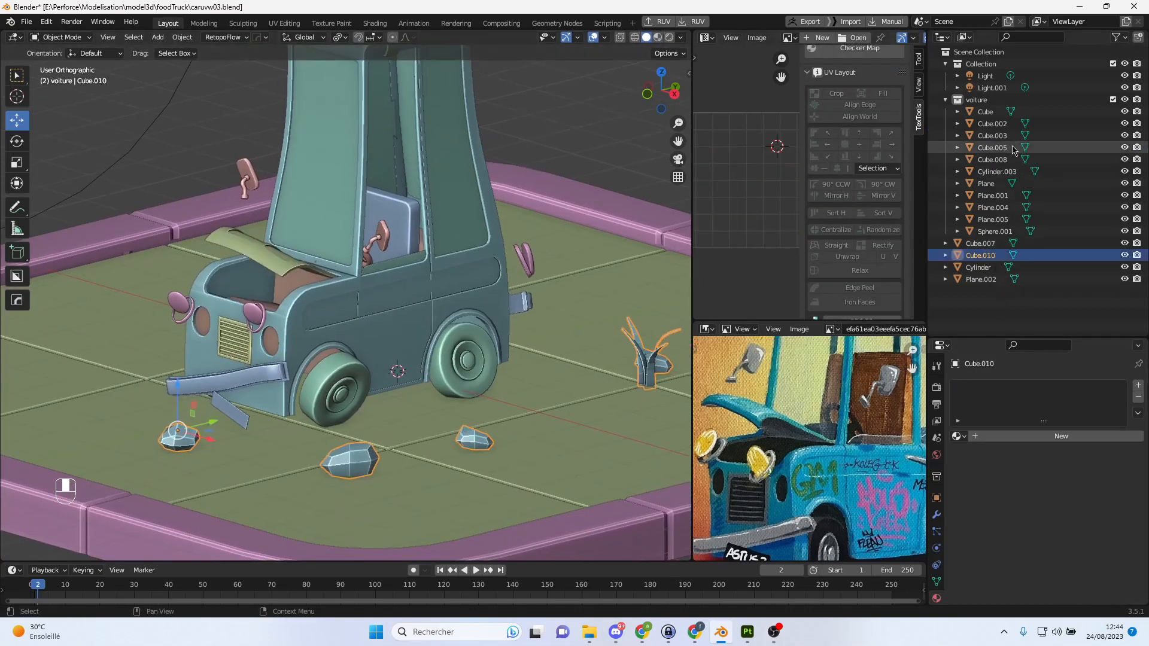
# Replace the shared material on the wheels, Cylinder.003, with a new one named roues.
pyautogui.click(1001, 172)
pyautogui.click(1011, 161)
pyautogui.click(1017, 172)
pyautogui.click(1115, 437)
pyautogui.click(1044, 436)
pyautogui.click(1006, 392)
pyautogui.write('roues')
pyautogui.press('Return')
# Give the hood object Plane a new material named cap and the window object Plane.001 one named vitre.
pyautogui.click(998, 184)
pyautogui.doubleClick(1017, 392)
pyautogui.click(1115, 436)
pyautogui.click(1045, 436)
pyautogui.write('cap')
pyautogui.click(993, 196)
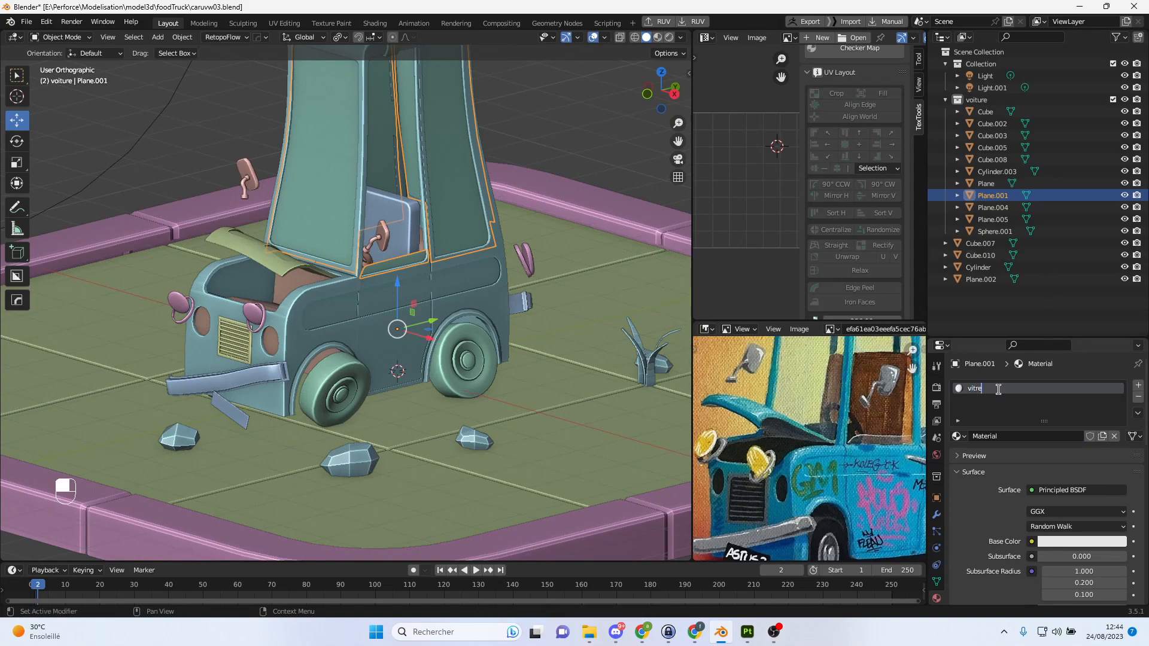
# Replace the shared material on the bumpers, Plane.004, with a newly named material of their own.
pyautogui.click(1002, 209)
pyautogui.click(1114, 436)
pyautogui.click(1073, 434)
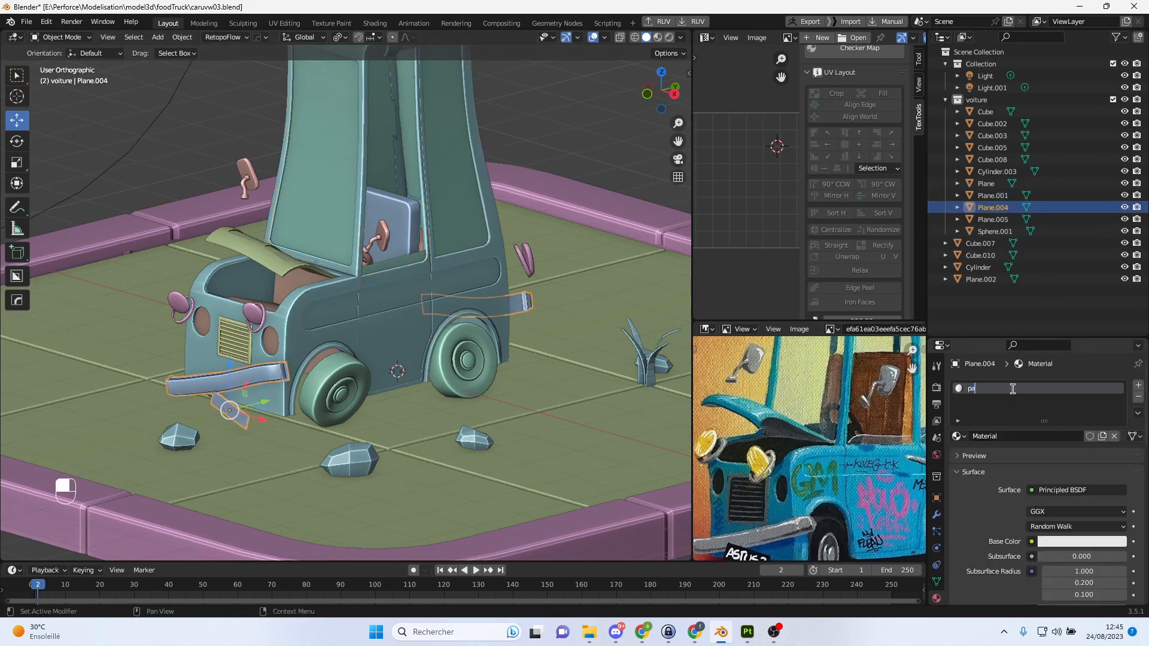
pyautogui.press('Return')
# Replace the shared material on the surfboard, Plane.005, with a new one named planche.
pyautogui.click(994, 220)
pyautogui.scroll(-3, 629, 299)
pyautogui.click(1115, 437)
pyautogui.click(1072, 435)
pyautogui.click(1016, 384)
pyautogui.write('planche')
pyautogui.press('Return')
# Replace the shared material on the headlights, Sphere.001, with a new one named phares.
pyautogui.click(1027, 233)
pyautogui.click(1114, 437)
pyautogui.click(1065, 436)
pyautogui.click(994, 387)
pyautogui.write('phares')
pyautogui.press('Return')
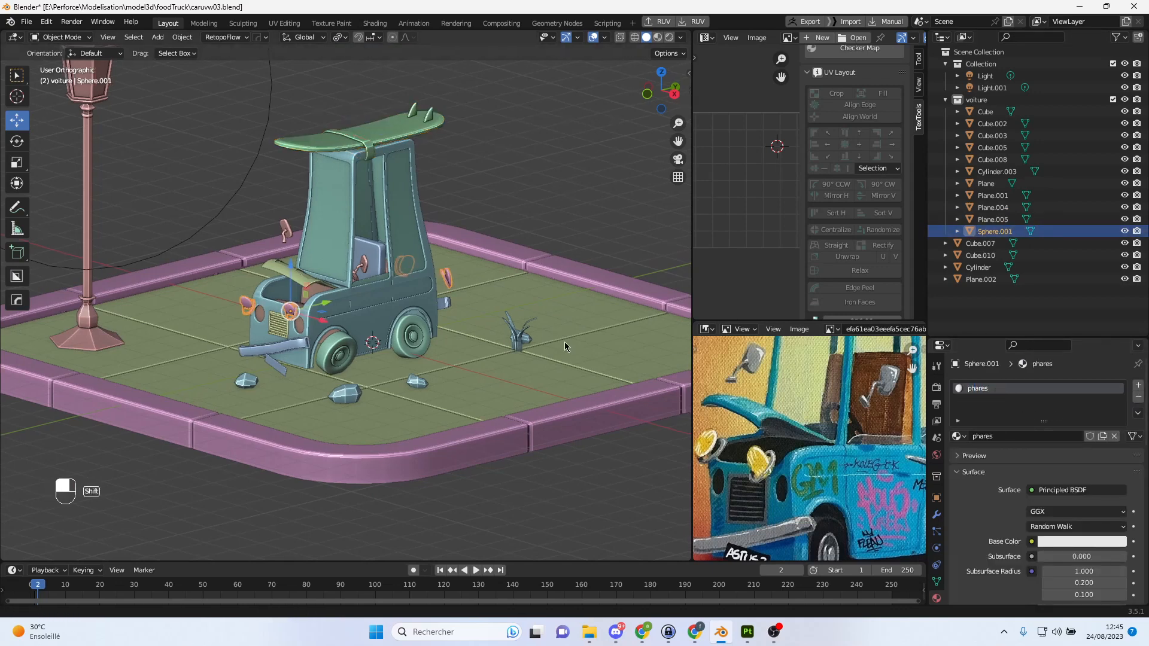
# Give the ground plane, Plane.002, a new material named sol.
pyautogui.click(982, 280)
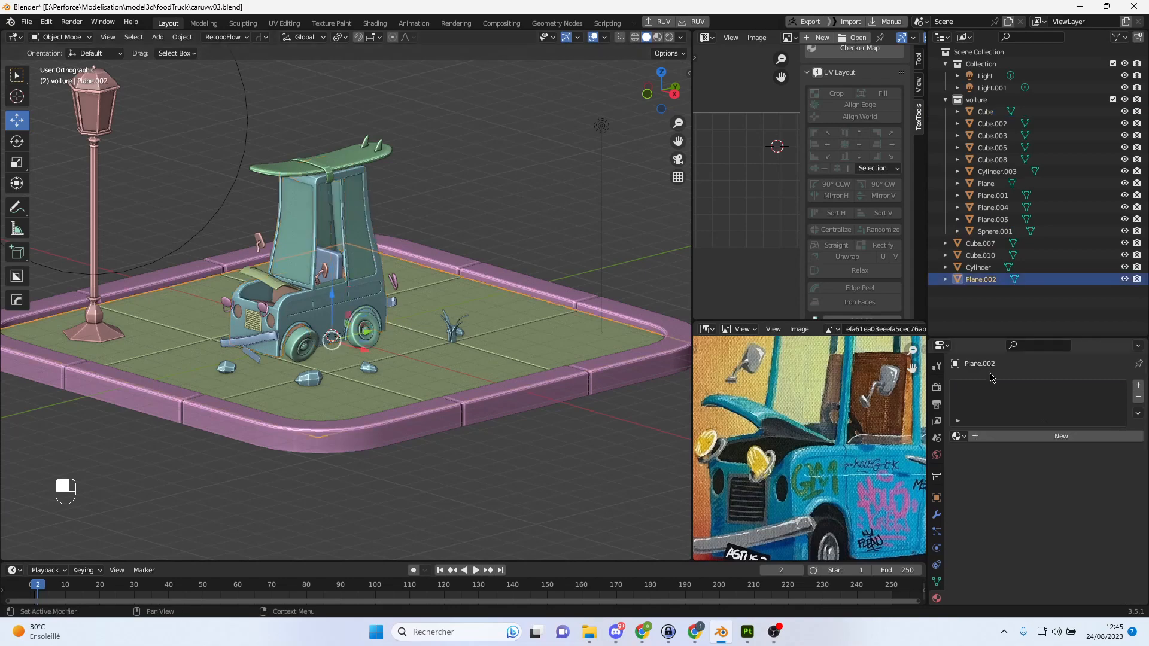
pyautogui.click(1071, 436)
pyautogui.doubleClick(1008, 387)
pyautogui.write('sol')
pyautogui.press('Return')
# Give the stones and plant object a new material named pierres.
pyautogui.rightClick(369, 367)
pyautogui.click(1035, 439)
pyautogui.doubleClick(998, 389)
pyautogui.write('pierres')
pyautogui.press('Return')
# Give the curb around the ground, Cube.007, a new material named trott.
pyautogui.rightClick(229, 287)
pyautogui.click(1045, 437)
pyautogui.doubleClick(1005, 388)
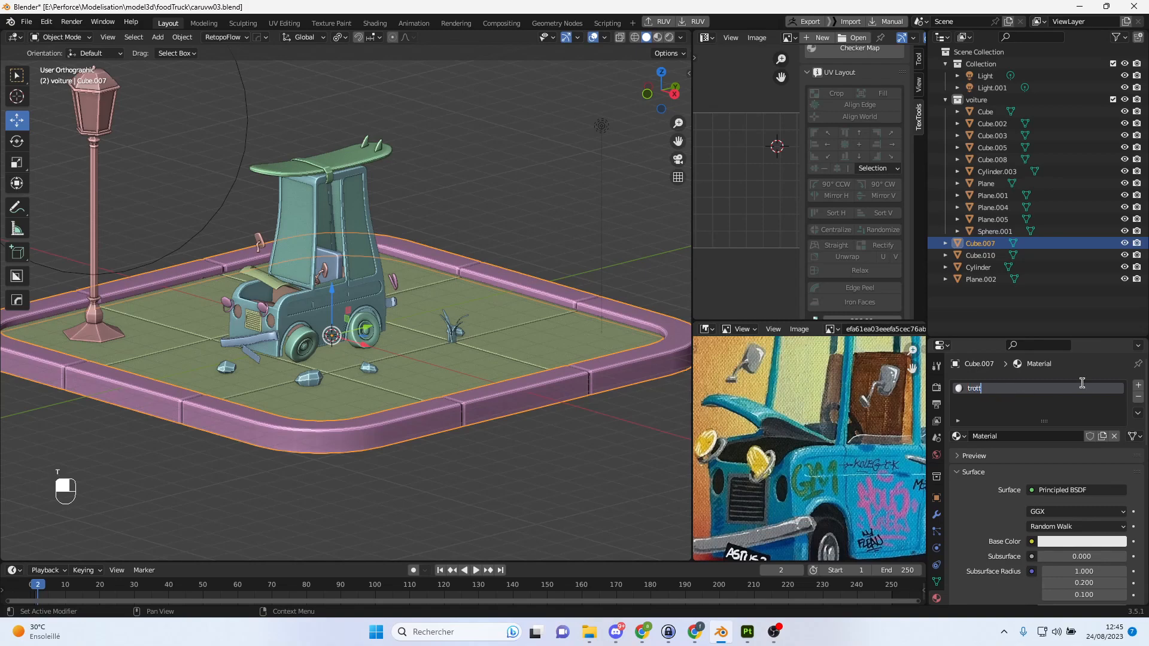
# Create a new material for the street lamp and rename it.
pyautogui.rightClick(94, 281)
pyautogui.click(1045, 437)
pyautogui.doubleClick(997, 389)
pyautogui.press('Return')
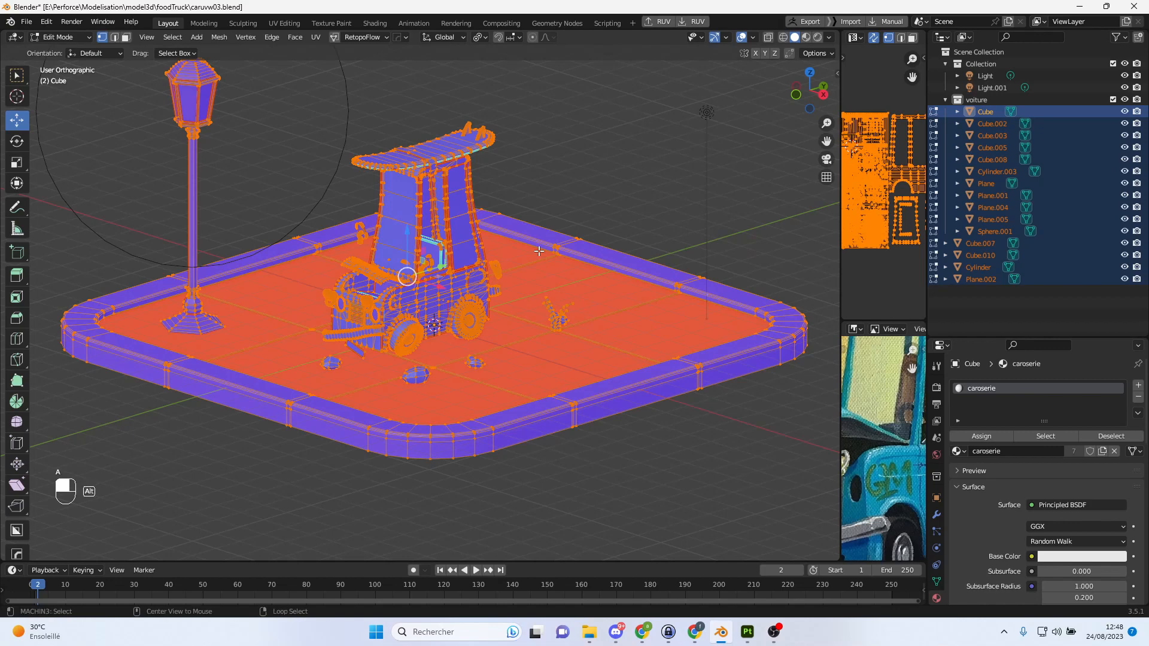
# Recalculate the normals of all selected meshes to face outside.
pyautogui.hotkey('alt', 'n')
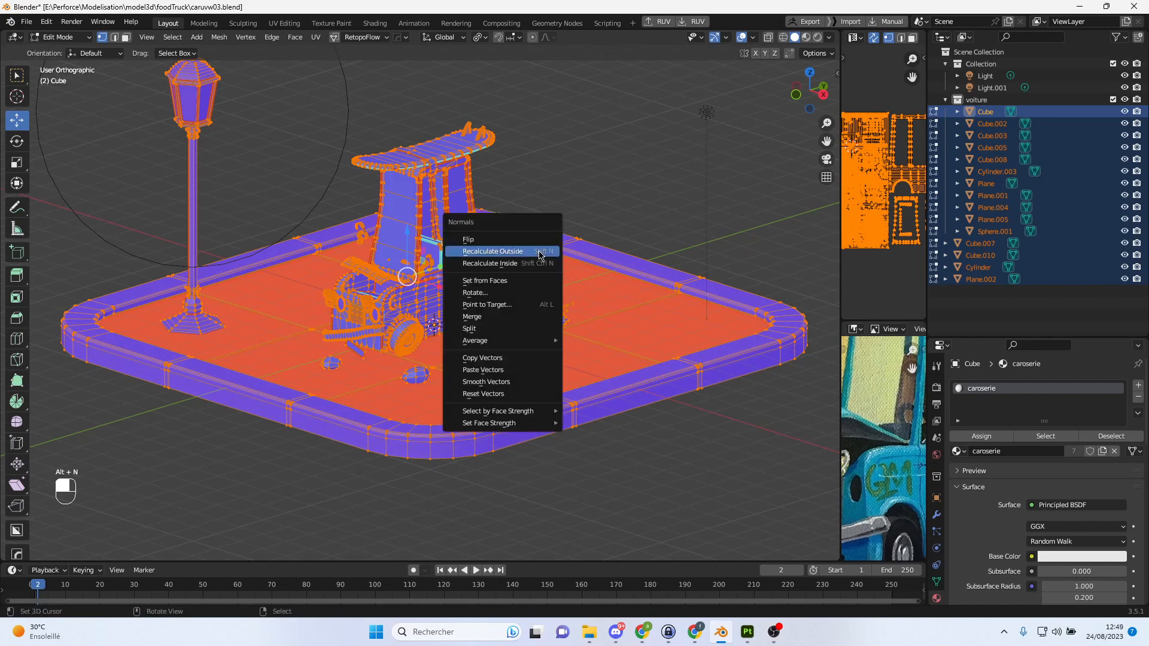
pyautogui.click(532, 252)
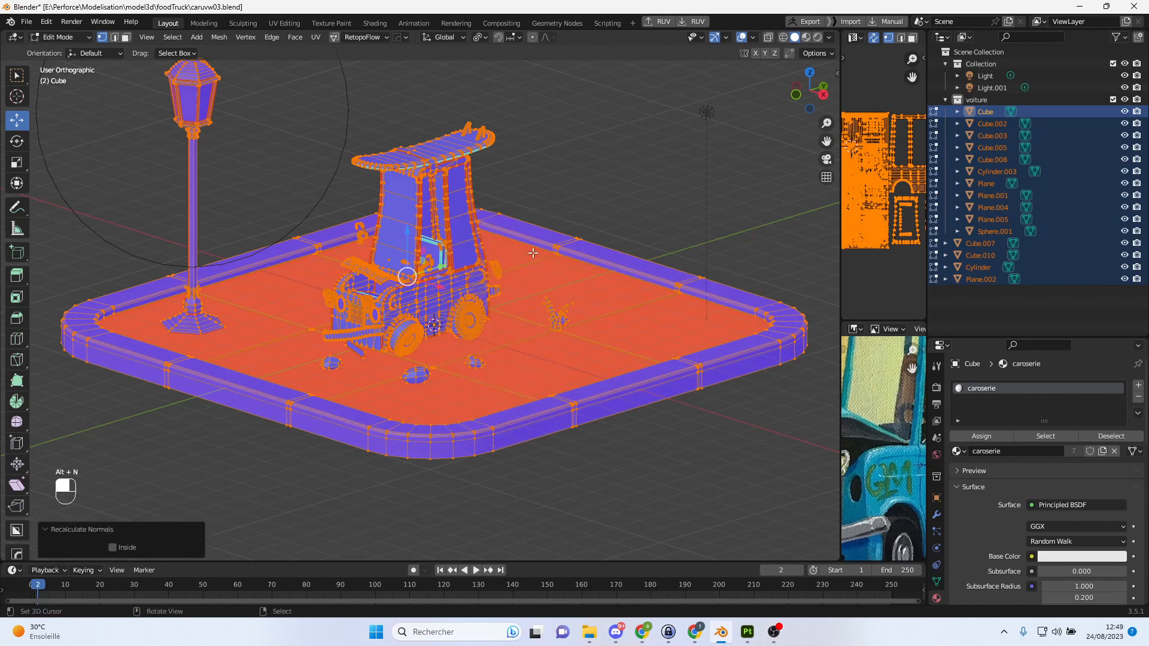
pyautogui.scroll(3, 531, 269)
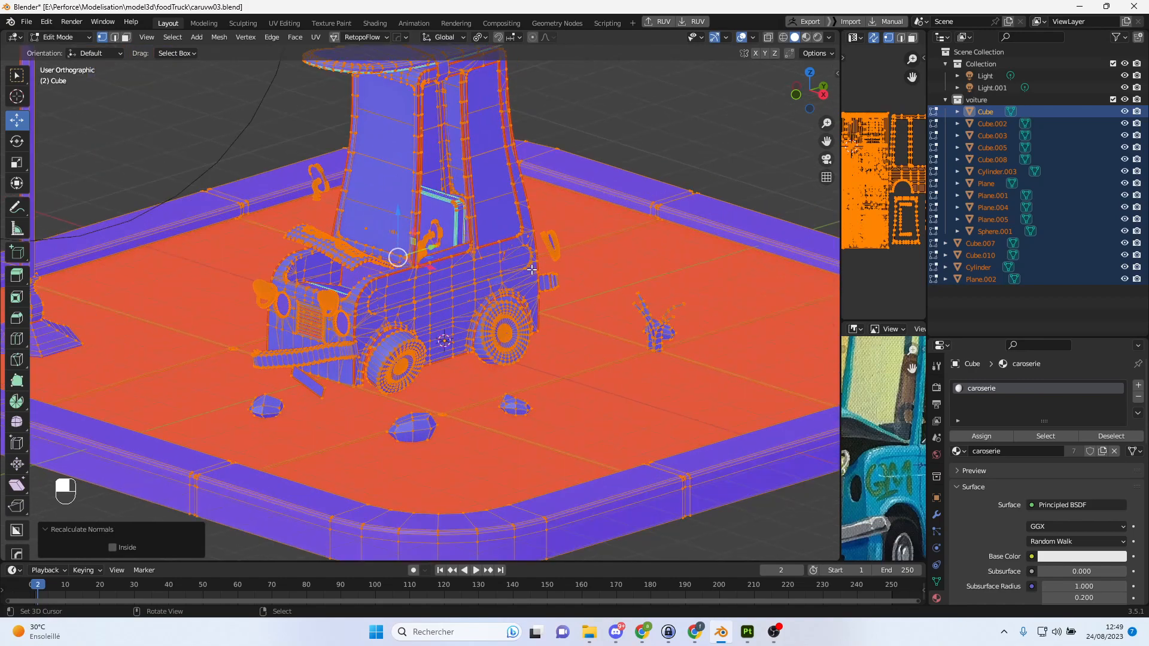
# Select all linked faces of the ground plane, flip their normals, and return to Object Mode.
pyautogui.click(126, 38)
pyautogui.click(686, 300)
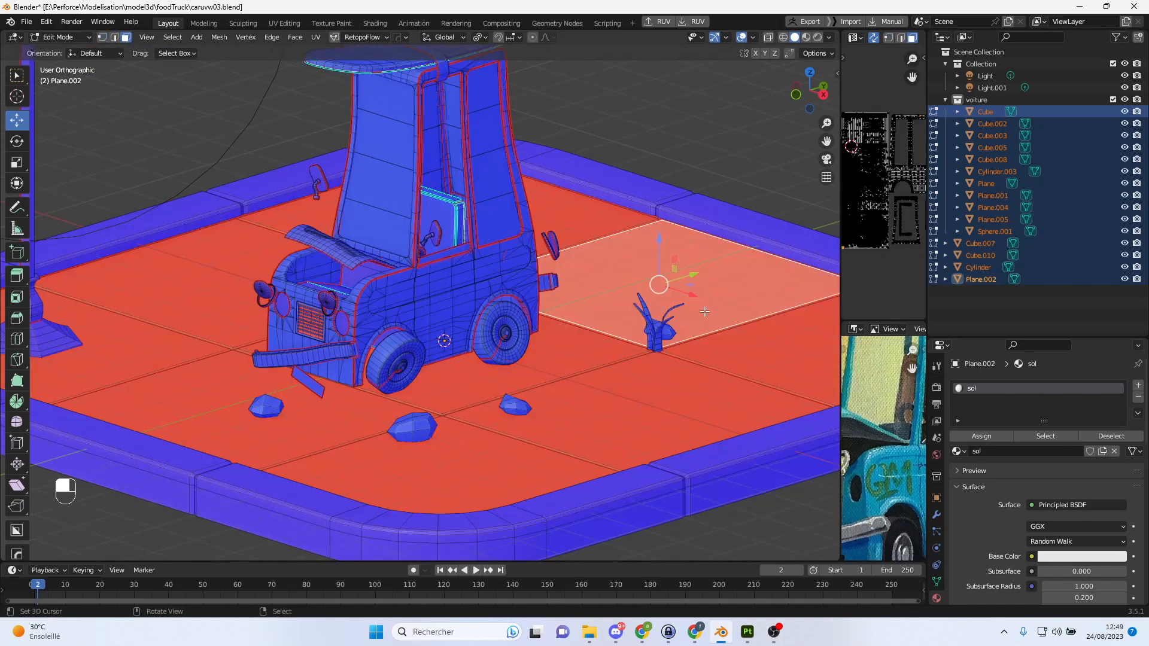
pyautogui.hotkey('ctrl', 'l')
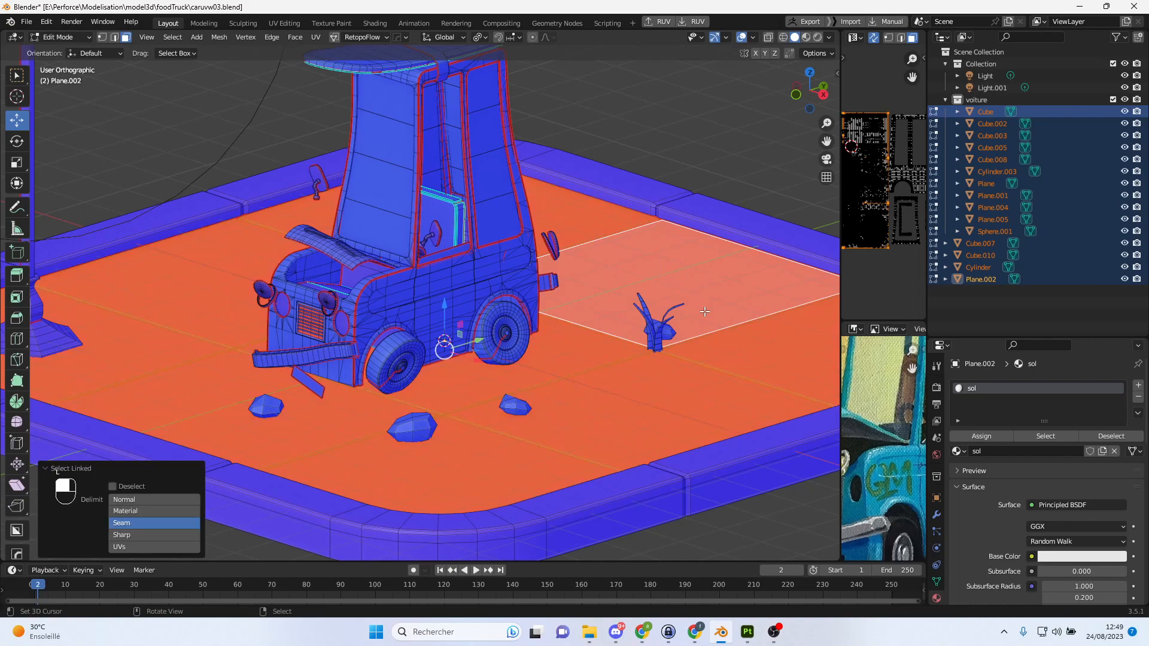
pyautogui.hotkey('alt', 'n')
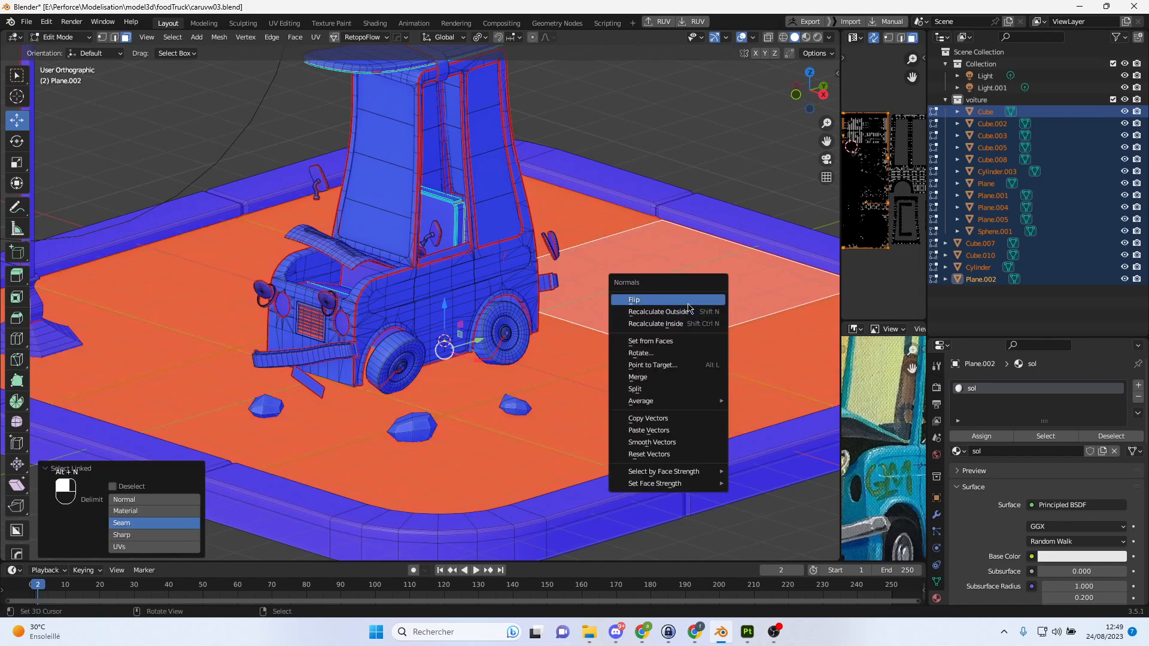
pyautogui.click(687, 303)
pyautogui.scroll(-3, 683, 302)
pyautogui.press('Tab')
pyautogui.scroll(3, 533, 266)
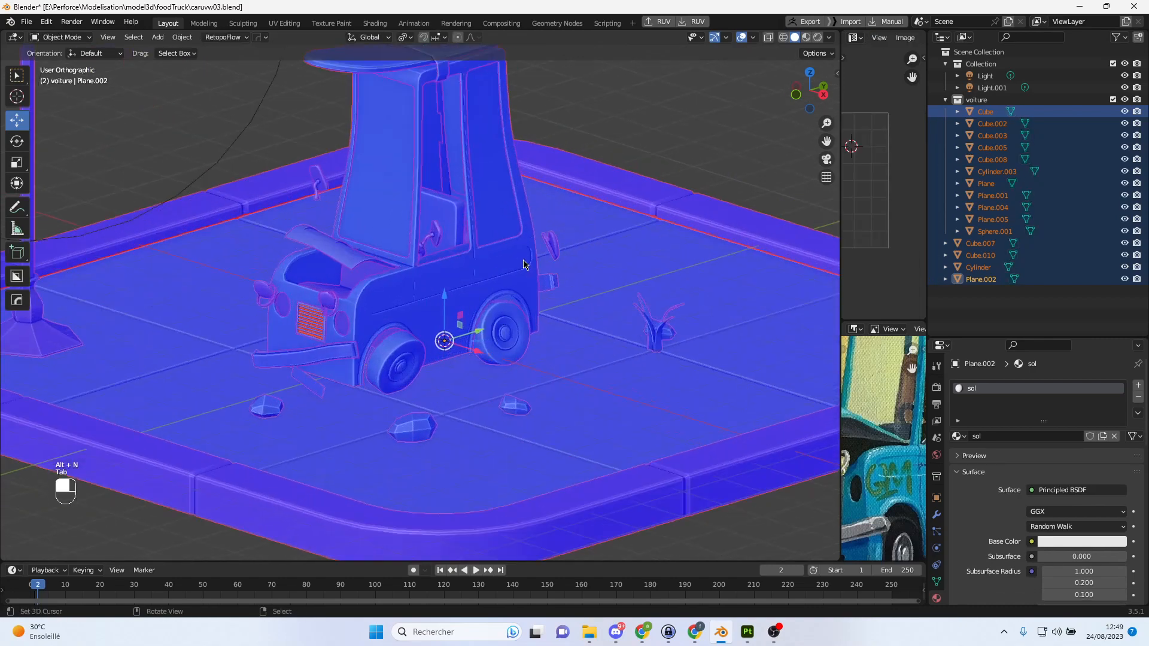
# Flip the normals of the reversed slat faces on the car's radiator grille, Cube.008.
pyautogui.press('Tab')
pyautogui.moveTo(525, 248); pyautogui.dragTo(572, 245, button='middle')
pyautogui.press('Tab')
pyautogui.scroll(-2, 572, 244)
pyautogui.scroll(15, 573, 242)
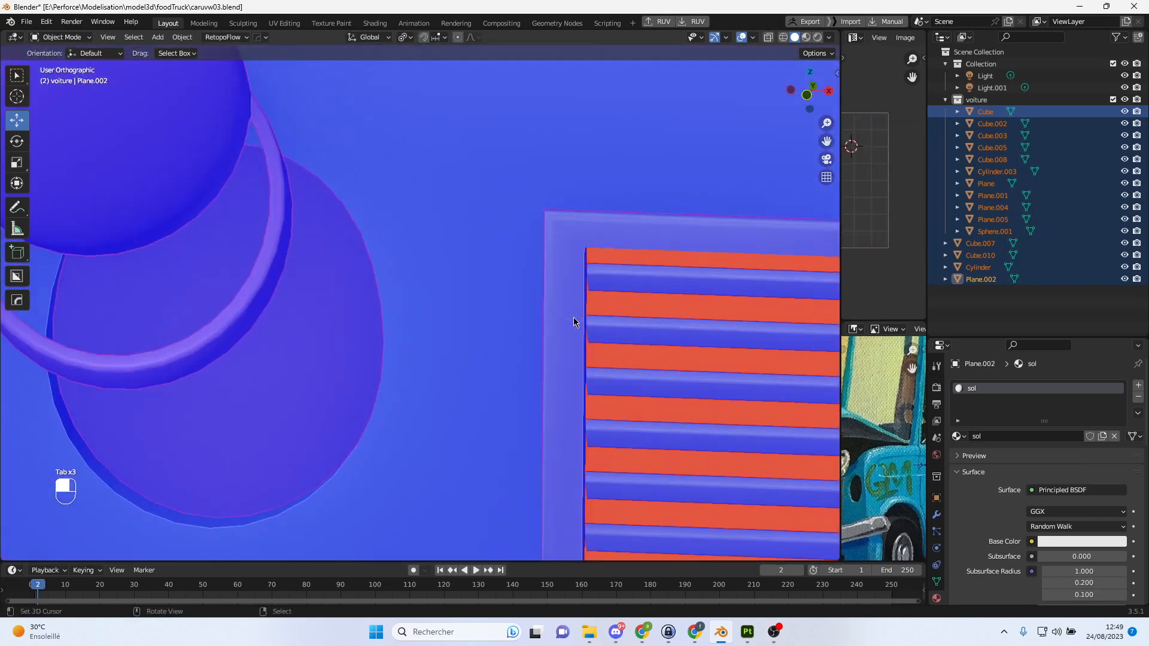
pyautogui.moveTo(573, 322); pyautogui.dragTo(447, 236, button='middle')
pyautogui.click(447, 236)
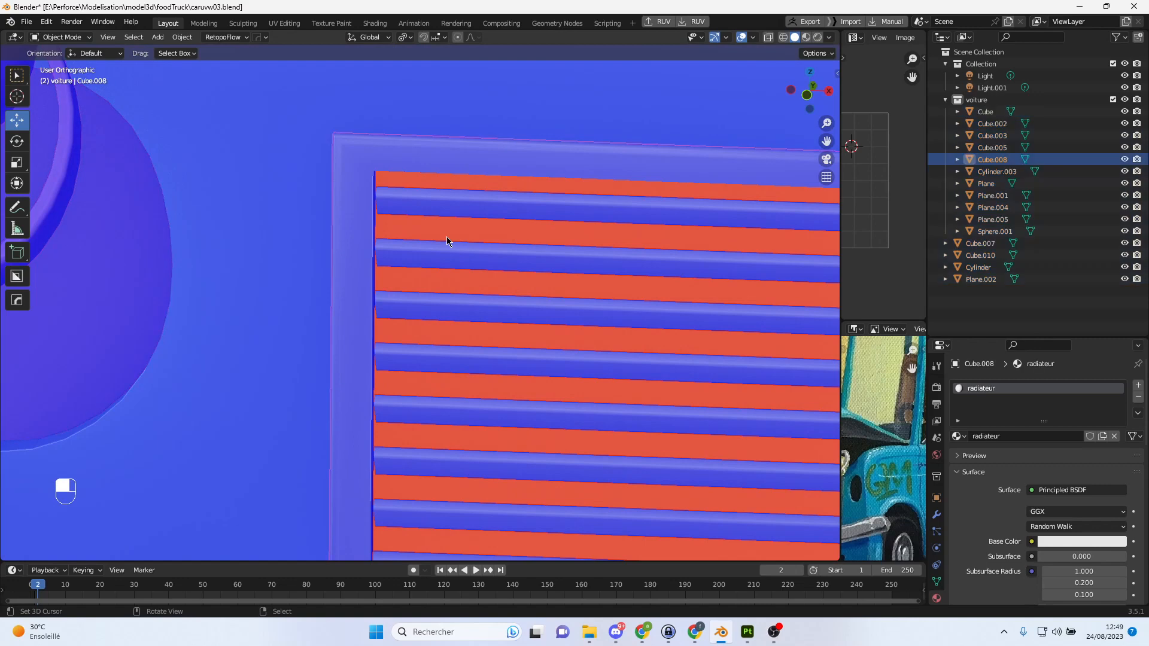
pyautogui.press('Tab')
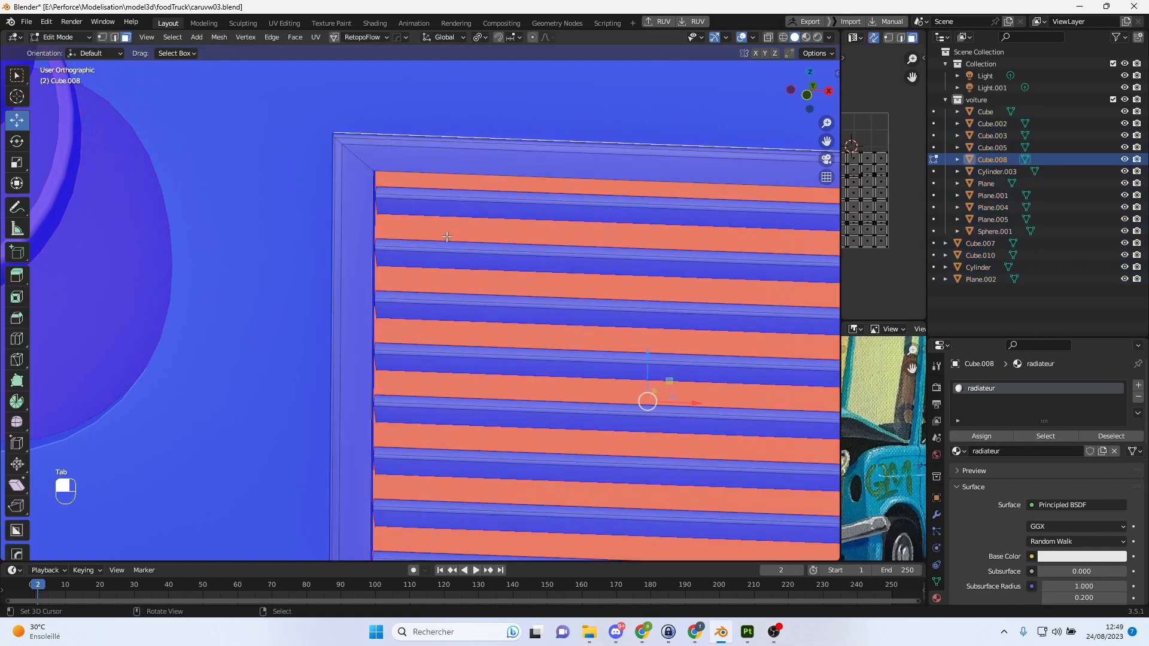
pyautogui.hotkey('alt', 'n')
pyautogui.click(447, 238)
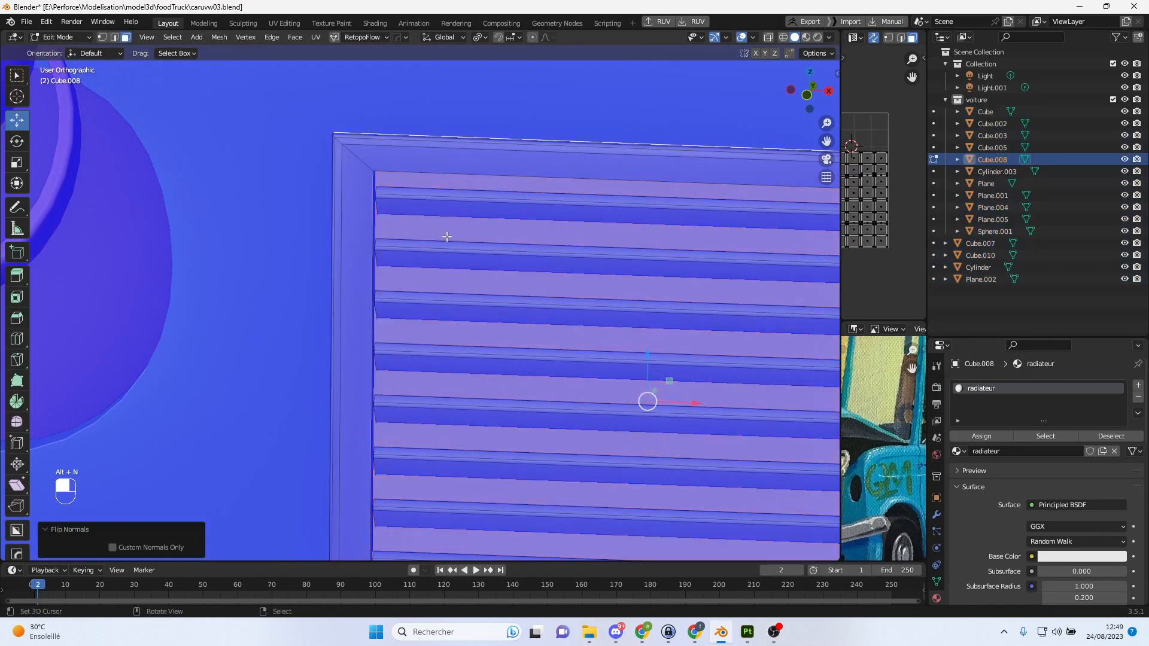
pyautogui.scroll(-8, 446, 237)
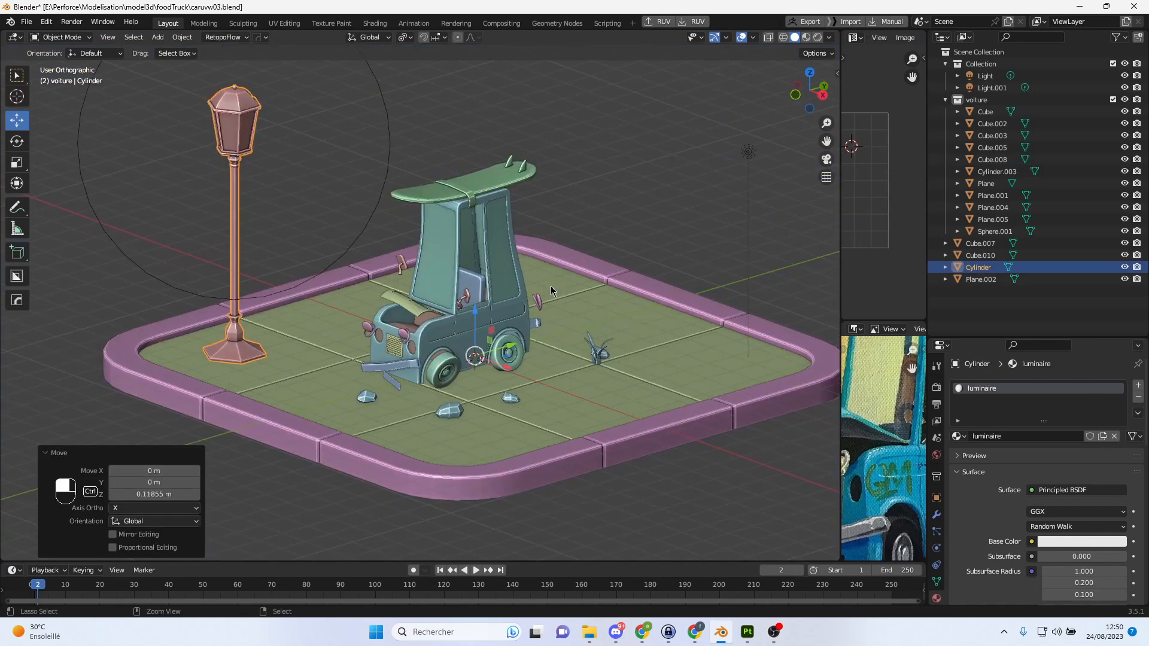
# Save the scene and export all meshes from Cube to Plane.002 as FBX, overwriting caruvw03.fbx with only the selected objects.
pyautogui.hotkey('ctrl', 's')
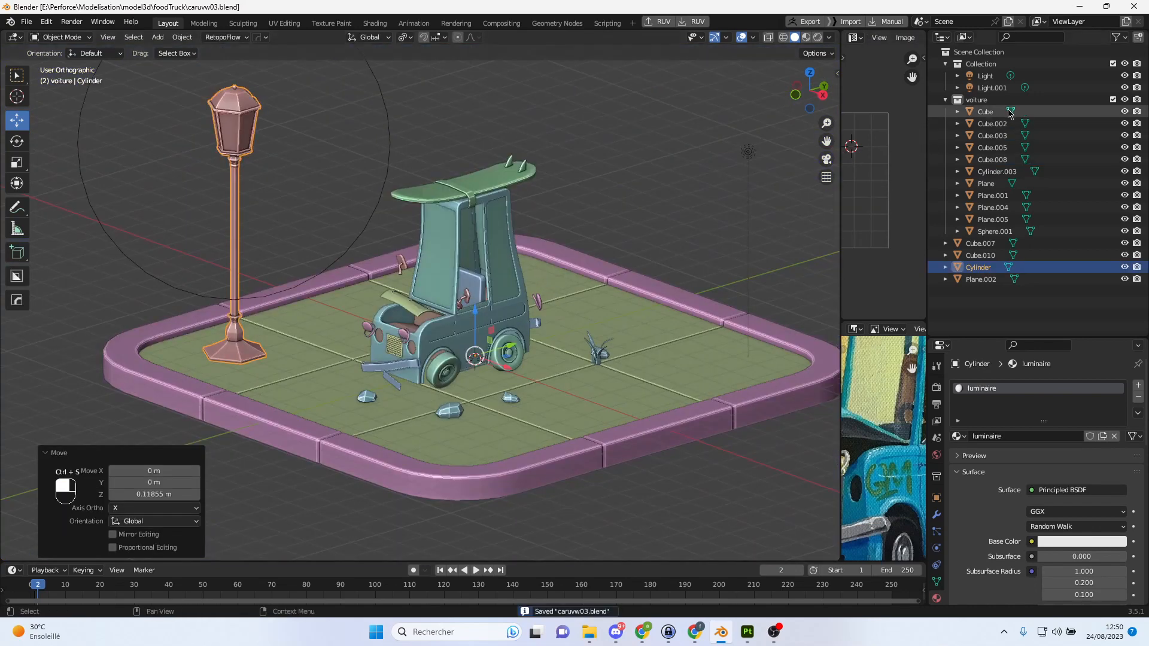
pyautogui.click(985, 112)
pyautogui.keyDown('shift'); pyautogui.click(982, 279); pyautogui.keyUp('shift')
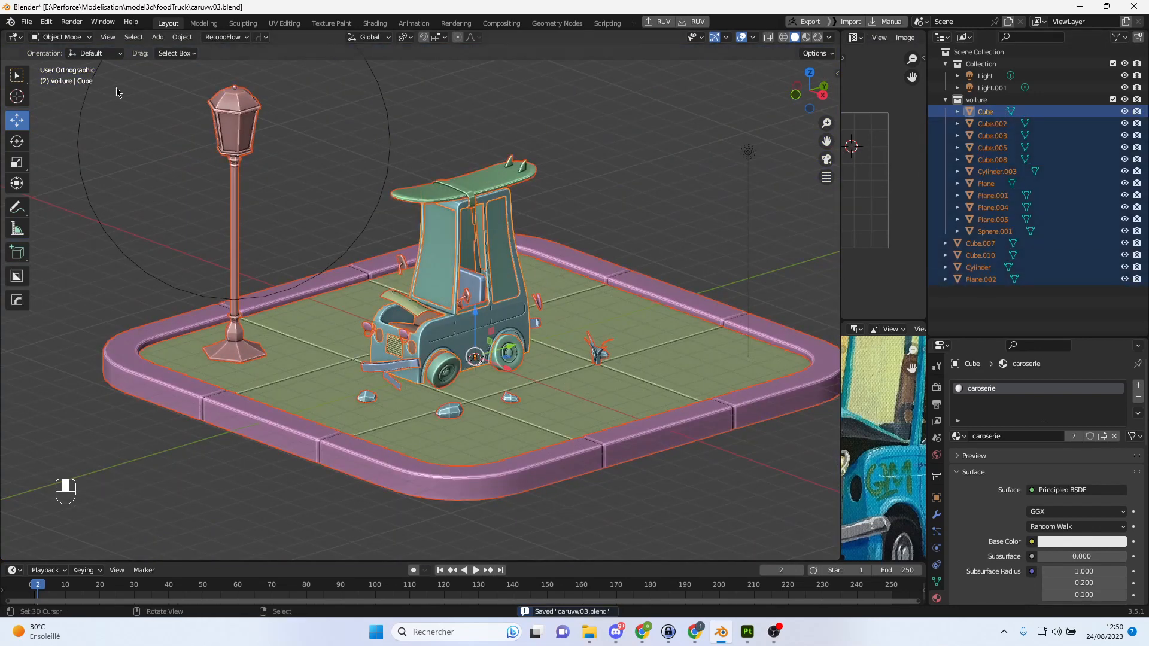
pyautogui.click(27, 18)
pyautogui.moveTo(81, 208)
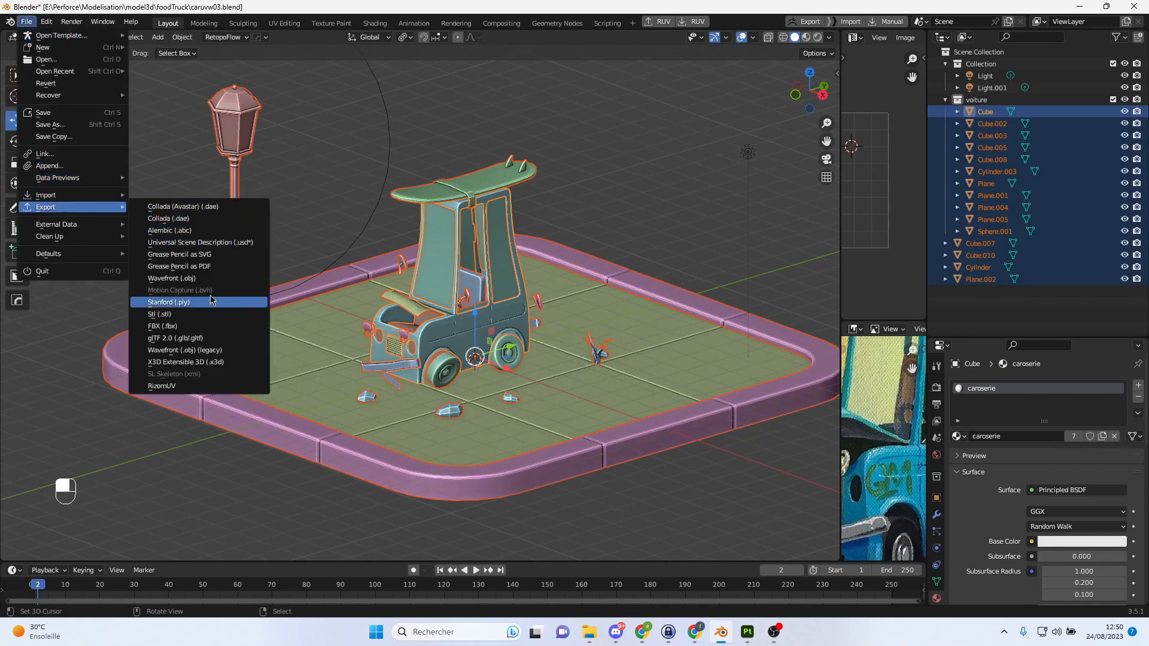
pyautogui.click(207, 327)
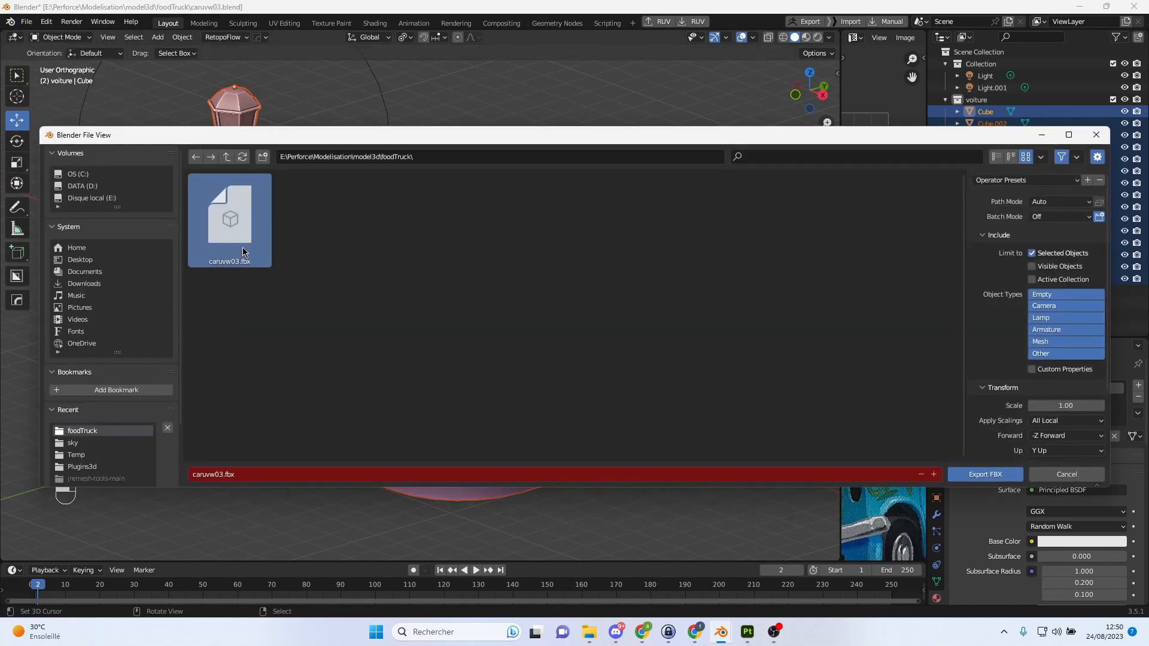
pyautogui.doubleClick(243, 252)
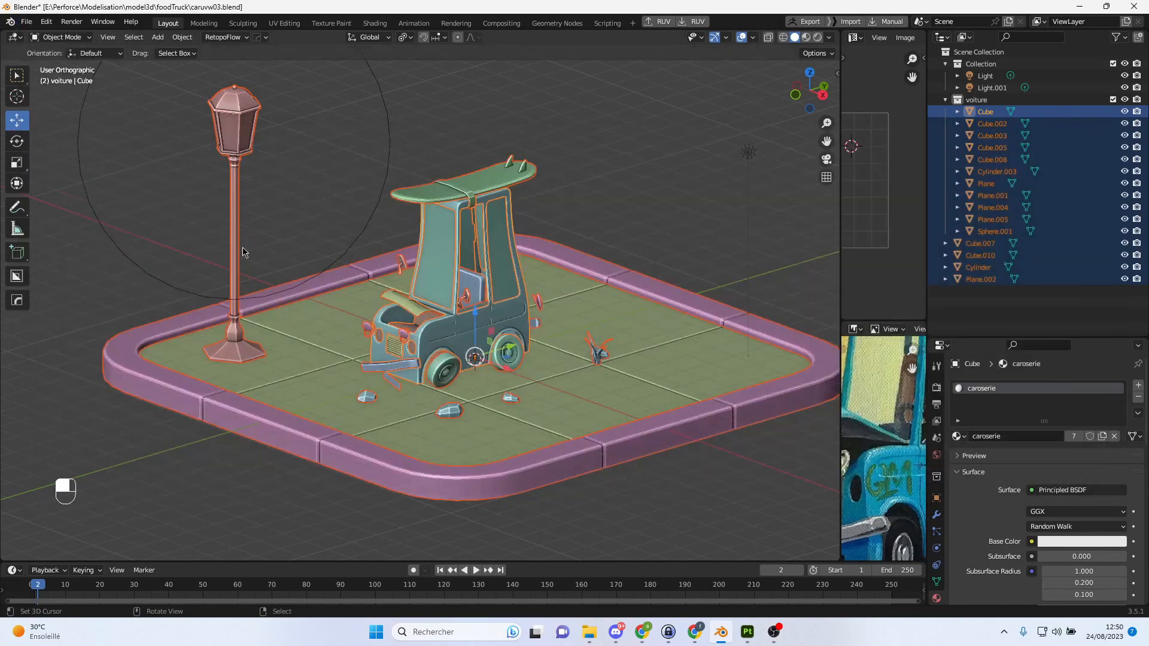
# Switch to Substance 3D Painter and create a new project from the caruvw03.fbx mesh, replacing the open project.
pyautogui.click(748, 632)
pyautogui.click(681, 181)
pyautogui.click(654, 257)
pyautogui.doubleClick(658, 254)
pyautogui.click(631, 477)
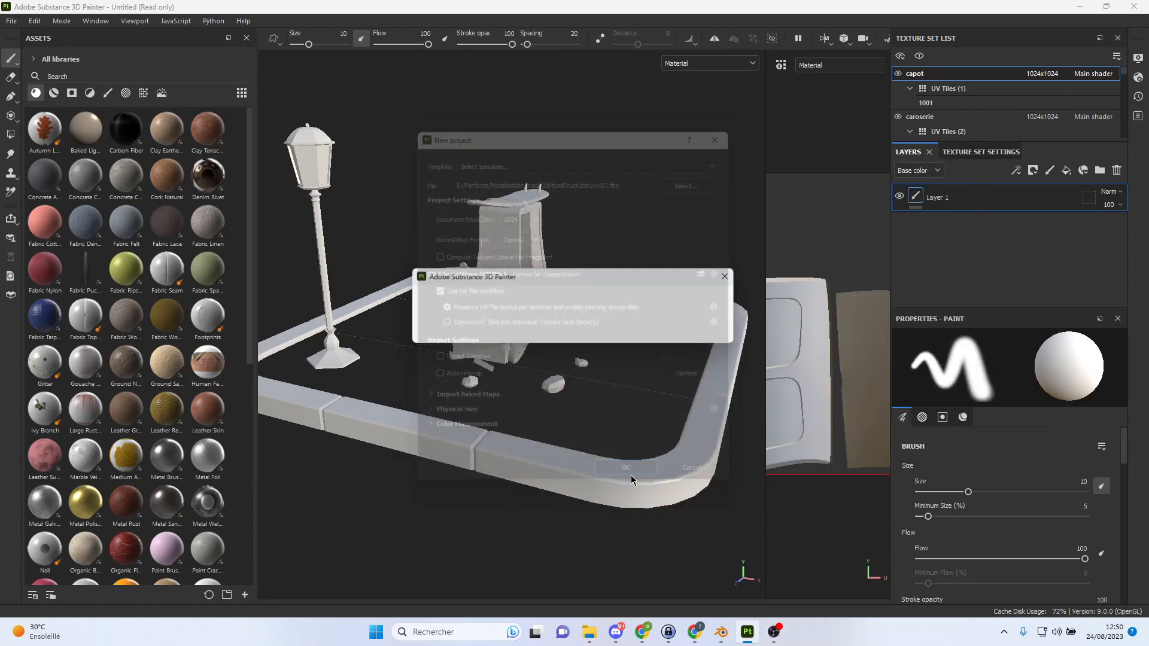
pyautogui.click(530, 332)
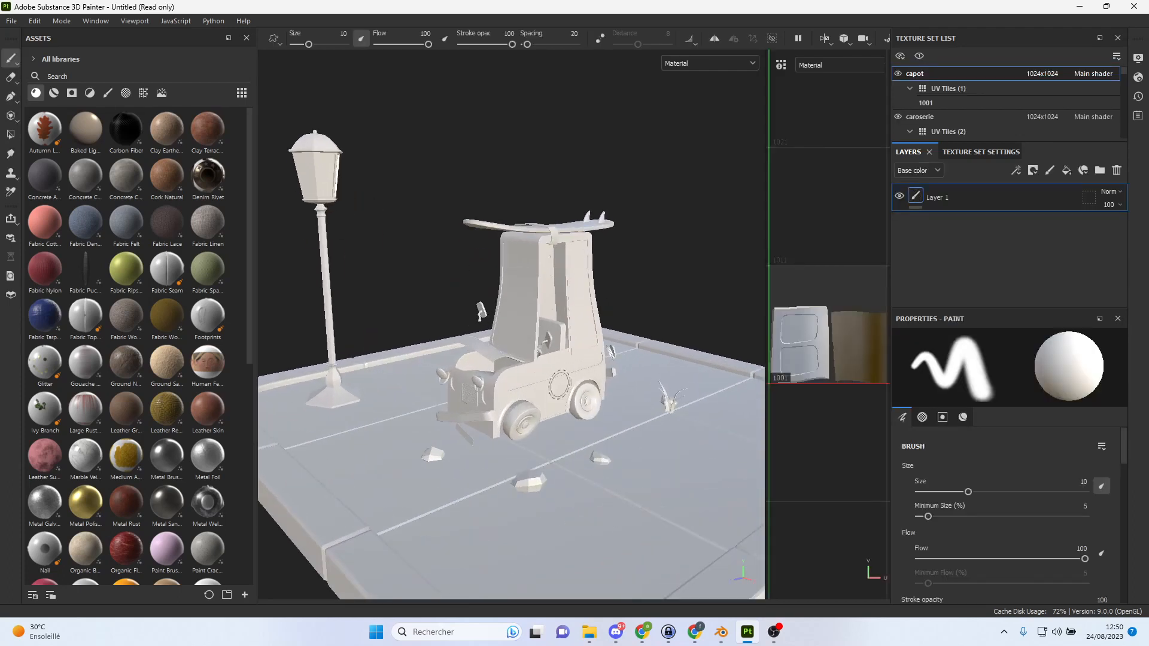
# Examine the imported scene from several angles, checking the ground surface and the car's faces.
pyautogui.keyDown('alt'); pyautogui.moveTo(559, 385); pyautogui.dragTo(526, 305, button='middle'); pyautogui.keyUp('alt')
pyautogui.moveTo(526, 306)
pyautogui.keyDown('alt'); pyautogui.mouseDown(button='right')
pyautogui.moveTo(387, 318)
pyautogui.moveTo(522, 309)
pyautogui.mouseUp(button='right'); pyautogui.keyUp('alt')
pyautogui.moveTo(522, 309)
pyautogui.keyDown('alt'); pyautogui.mouseDown()
pyautogui.moveTo(611, 337)
pyautogui.moveTo(658, 335)
pyautogui.moveTo(535, 324)
pyautogui.moveTo(575, 323)
pyautogui.moveTo(598, 307)
pyautogui.moveTo(587, 323)
pyautogui.moveTo(532, 322)
pyautogui.mouseUp(); pyautogui.keyUp('alt')
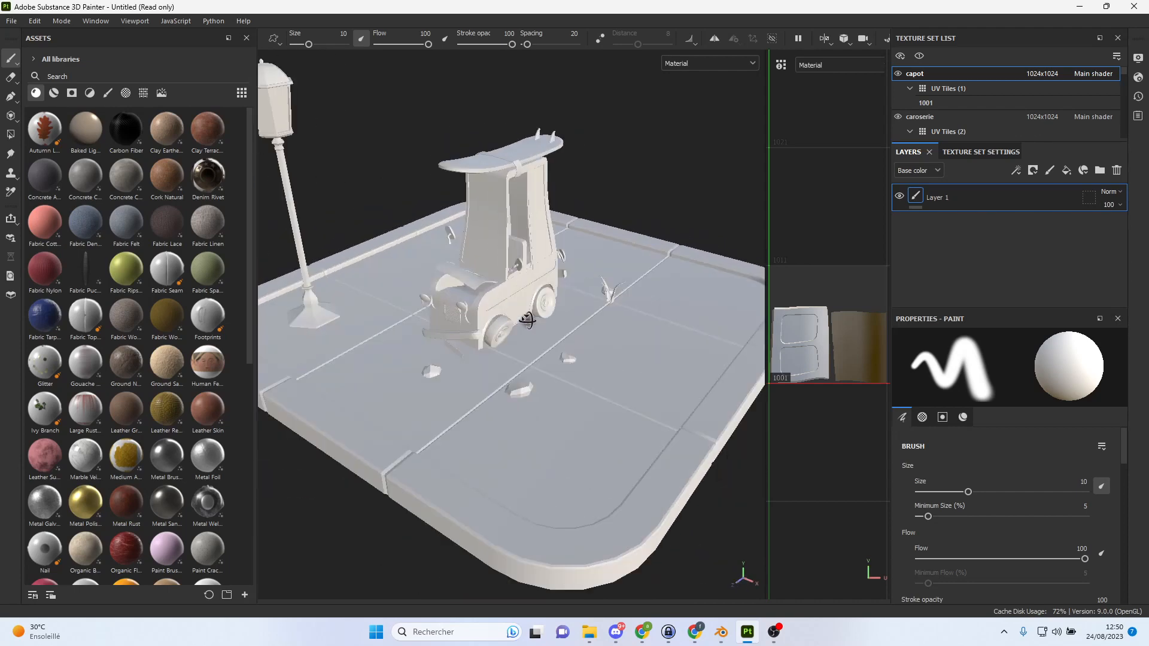
pyautogui.moveTo(532, 322)
pyautogui.keyDown('alt'); pyautogui.mouseDown(button='middle')
pyautogui.moveTo(601, 327)
pyautogui.moveTo(538, 333)
pyautogui.mouseUp(button='middle'); pyautogui.keyUp('alt')
pyautogui.keyDown('alt'); pyautogui.moveTo(508, 329); pyautogui.dragTo(549, 299, button='right'); pyautogui.keyUp('alt')
pyautogui.keyDown('alt'); pyautogui.moveTo(549, 299); pyautogui.dragTo(522, 292); pyautogui.keyUp('alt')
pyautogui.keyDown('alt'); pyautogui.moveTo(522, 292); pyautogui.dragTo(543, 316, button='middle'); pyautogui.keyUp('alt')
pyautogui.keyDown('alt'); pyautogui.moveTo(544, 316); pyautogui.dragTo(603, 364, button='right'); pyautogui.keyUp('alt')
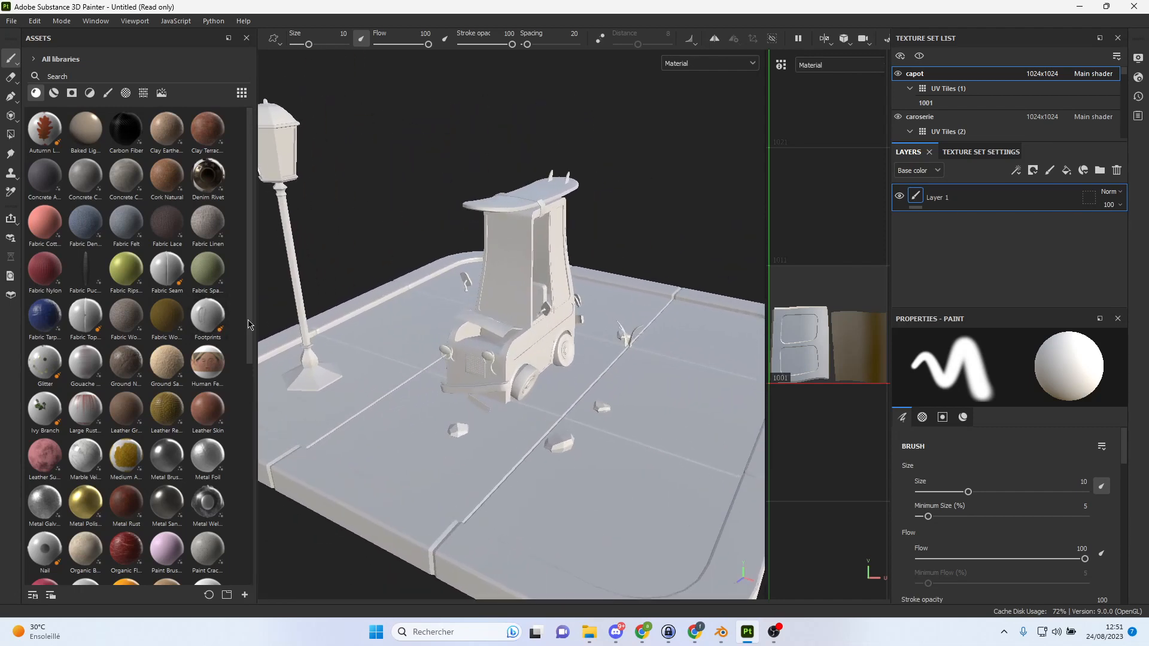
# Narrow the assets library to enlarge the 3D view and inspect the car from its front and side.
pyautogui.moveTo(257, 317); pyautogui.dragTo(110, 327)
pyautogui.keyDown('alt'); pyautogui.moveTo(430, 349); pyautogui.dragTo(513, 331, button='middle'); pyautogui.keyUp('alt')
pyautogui.keyDown('alt'); pyautogui.moveTo(514, 331); pyautogui.dragTo(359, 340); pyautogui.keyUp('alt')
pyautogui.keyDown('alt'); pyautogui.moveTo(455, 336); pyautogui.dragTo(718, 379, button='right'); pyautogui.keyUp('alt')
pyautogui.moveTo(420, 330)
pyautogui.keyDown('alt'); pyautogui.mouseDown()
pyautogui.moveTo(637, 325)
pyautogui.moveTo(419, 321)
pyautogui.mouseUp(); pyautogui.keyUp('alt')
pyautogui.keyDown('alt'); pyautogui.moveTo(421, 321); pyautogui.dragTo(368, 319, button='right'); pyautogui.keyUp('alt')
pyautogui.keyDown('alt'); pyautogui.moveTo(476, 323); pyautogui.dragTo(536, 323, button='middle'); pyautogui.keyUp('alt')
pyautogui.keyDown('alt'); pyautogui.moveTo(563, 324); pyautogui.dragTo(526, 320); pyautogui.keyUp('alt')
pyautogui.keyDown('alt'); pyautogui.moveTo(528, 320); pyautogui.dragTo(472, 327, button='middle'); pyautogui.keyUp('alt')
pyautogui.keyDown('alt'); pyautogui.moveTo(472, 328); pyautogui.dragTo(532, 333); pyautogui.keyUp('alt')
pyautogui.keyDown('alt'); pyautogui.moveTo(446, 311); pyautogui.dragTo(467, 313); pyautogui.keyUp('alt')
pyautogui.moveTo(467, 313)
pyautogui.keyDown('alt'); pyautogui.mouseDown(button='middle')
pyautogui.moveTo(450, 311)
pyautogui.moveTo(488, 311)
pyautogui.mouseUp(button='middle'); pyautogui.keyUp('alt')
pyautogui.keyDown('alt'); pyautogui.moveTo(513, 310); pyautogui.dragTo(470, 307); pyautogui.keyUp('alt')
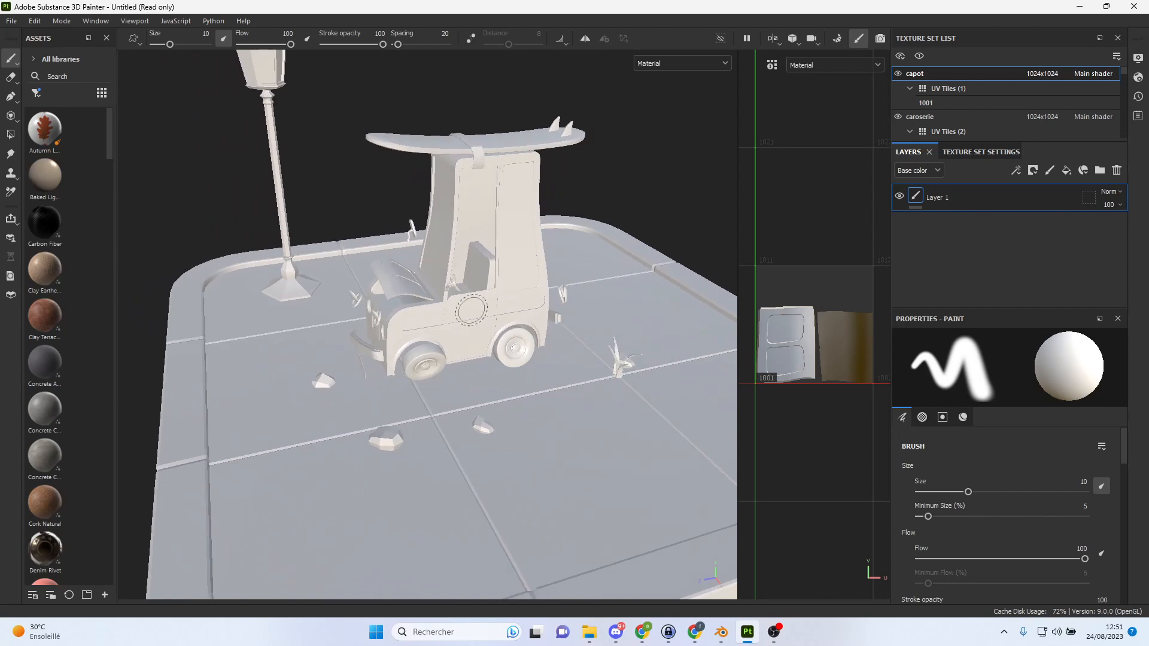
pyautogui.keyDown('alt'); pyautogui.moveTo(527, 310); pyautogui.dragTo(445, 311, button='middle'); pyautogui.keyUp('alt')
pyautogui.keyDown('alt'); pyautogui.moveTo(445, 311); pyautogui.dragTo(490, 318); pyautogui.keyUp('alt')
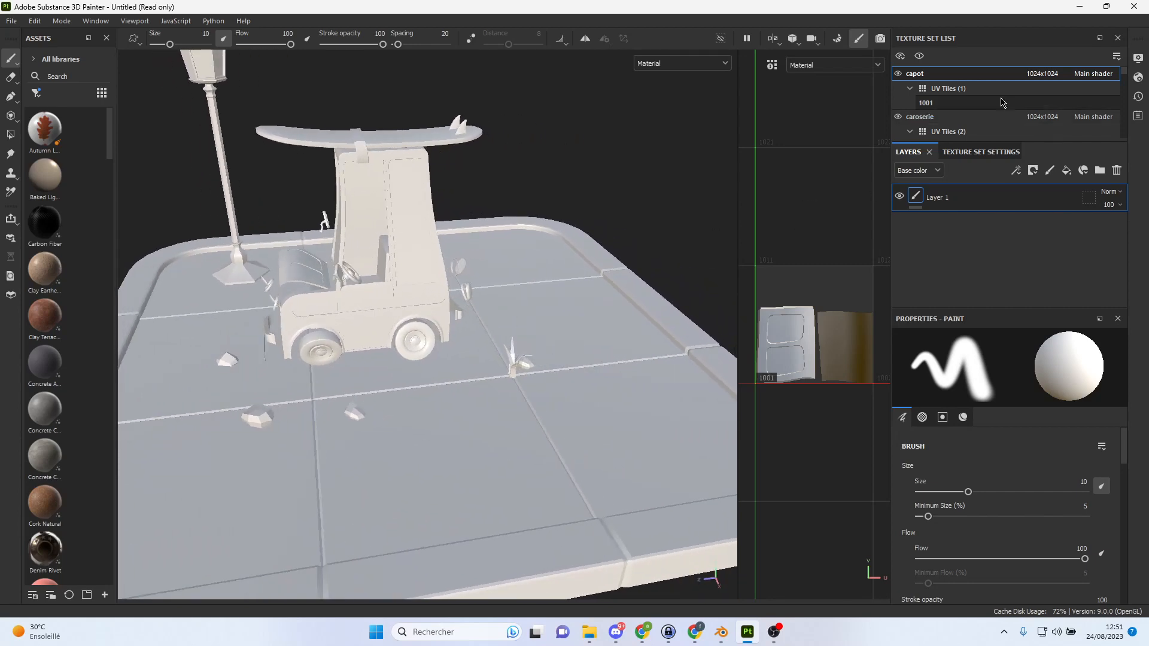
# Bake the mesh maps for the texture sets with the ID map excluded, and return to painting mode.
pyautogui.click(837, 38)
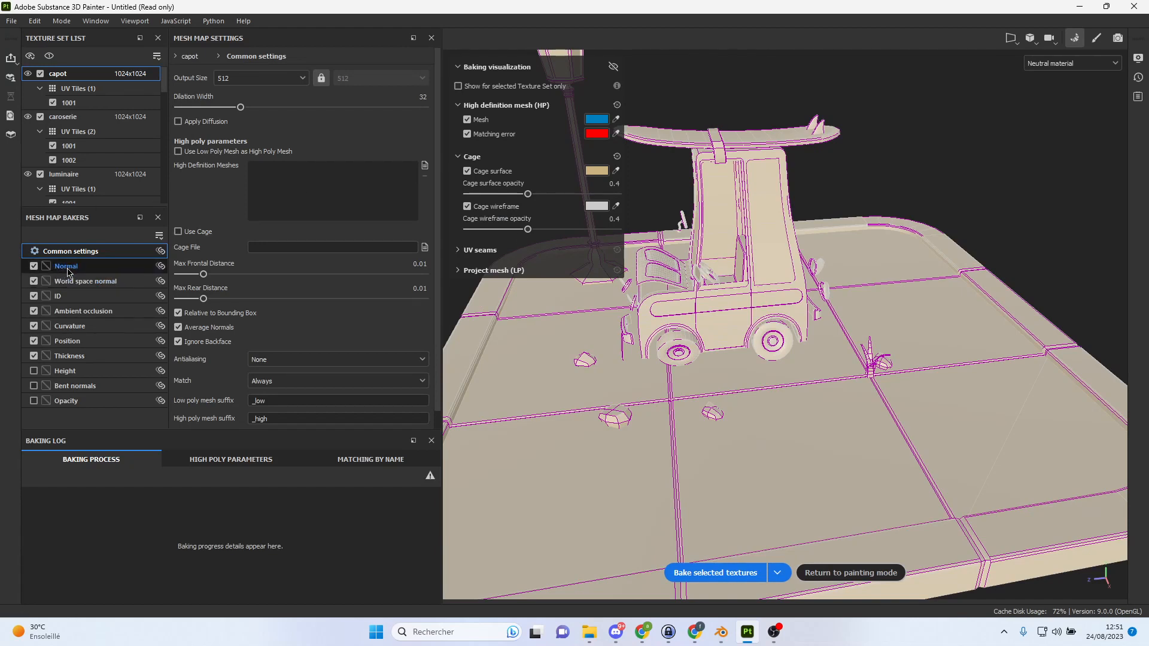
pyautogui.click(53, 282)
pyautogui.click(37, 297)
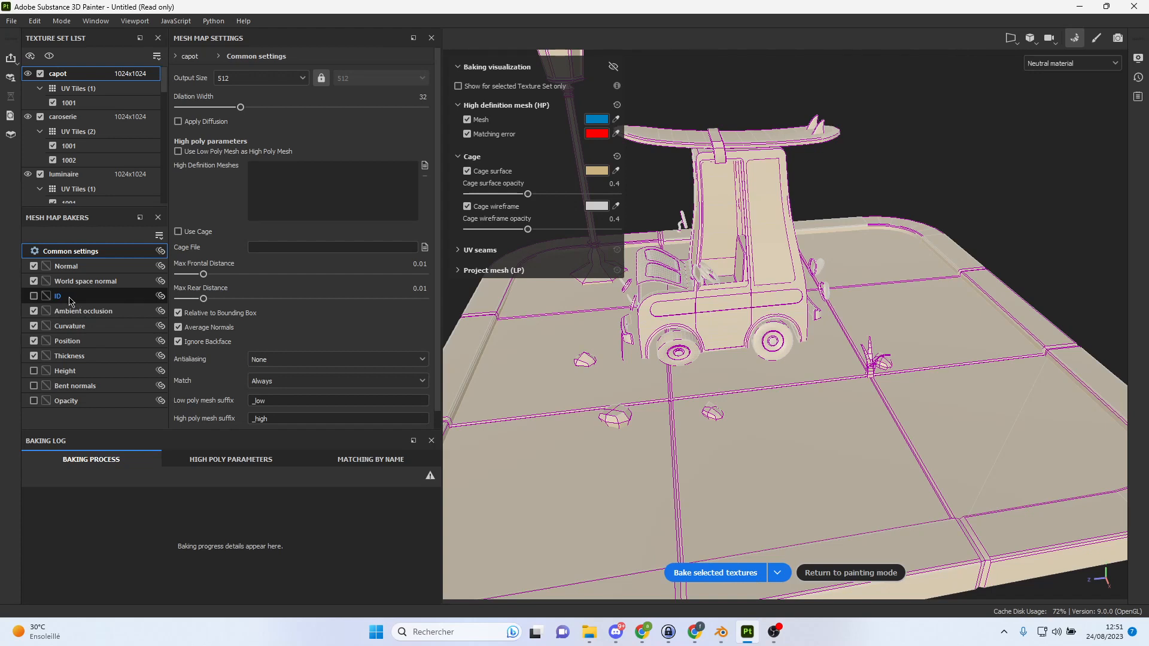
pyautogui.click(68, 310)
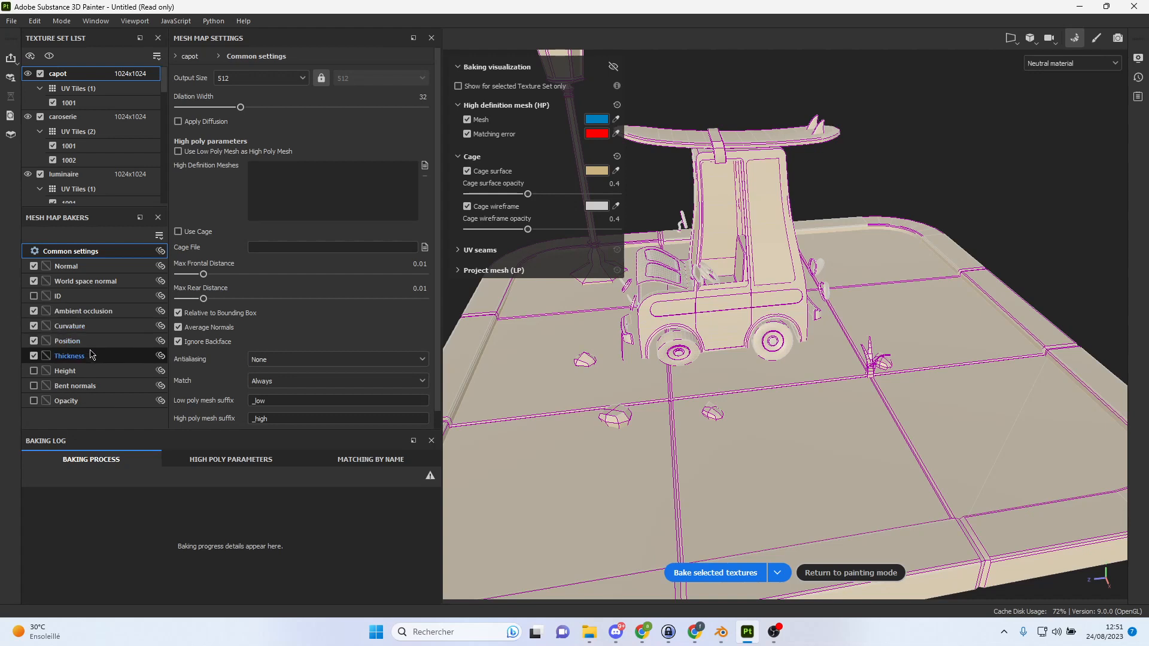
pyautogui.click(724, 575)
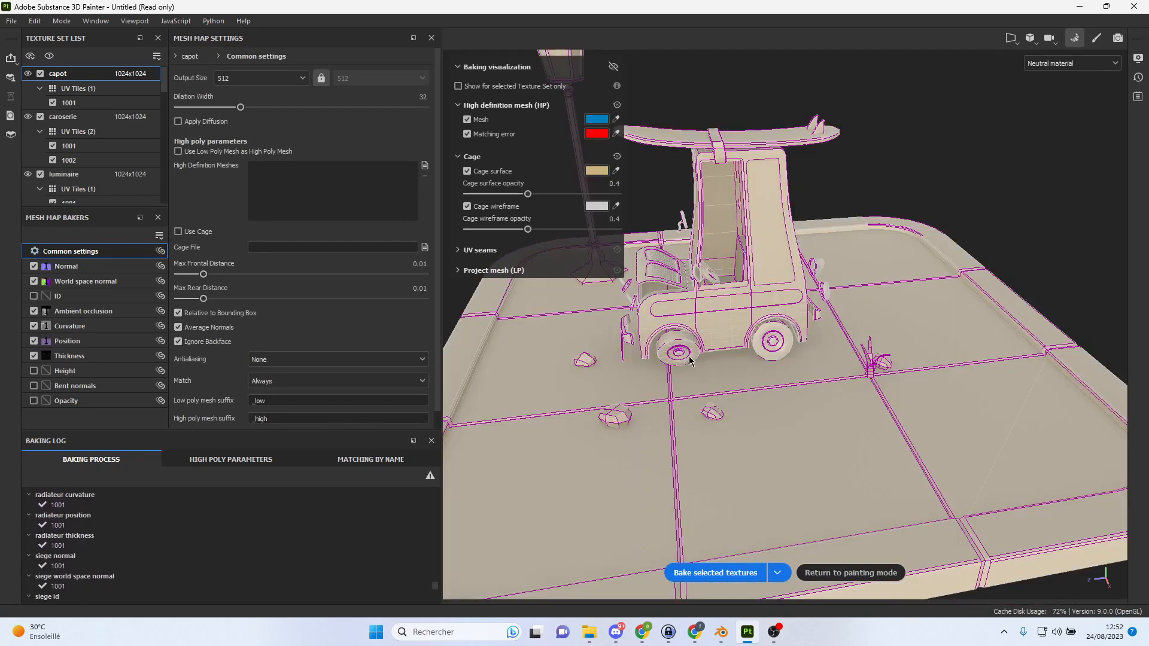
pyautogui.click(837, 574)
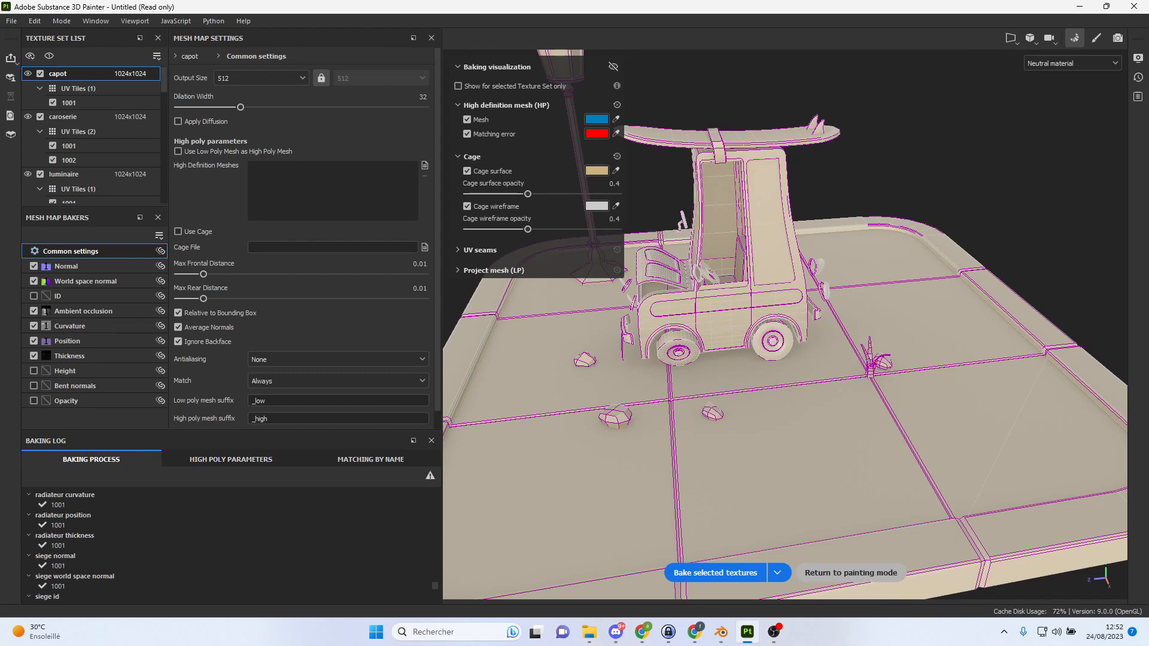
# Examine the baked shading on the car's front, body sides, wheels and surrounding ground up close.
pyautogui.keyDown('alt'); pyautogui.moveTo(425, 410); pyautogui.dragTo(526, 397); pyautogui.keyUp('alt')
pyautogui.keyDown('alt'); pyautogui.moveTo(526, 397); pyautogui.dragTo(497, 386, button='right'); pyautogui.keyUp('alt')
pyautogui.keyDown('alt'); pyautogui.moveTo(497, 386); pyautogui.dragTo(578, 360); pyautogui.keyUp('alt')
pyautogui.keyDown('alt'); pyautogui.moveTo(339, 354); pyautogui.dragTo(426, 359, button='middle'); pyautogui.keyUp('alt')
pyautogui.keyDown('alt'); pyautogui.moveTo(425, 360); pyautogui.dragTo(516, 372); pyautogui.keyUp('alt')
pyautogui.keyDown('alt'); pyautogui.moveTo(516, 372); pyautogui.dragTo(998, 589, button='right'); pyautogui.keyUp('alt')
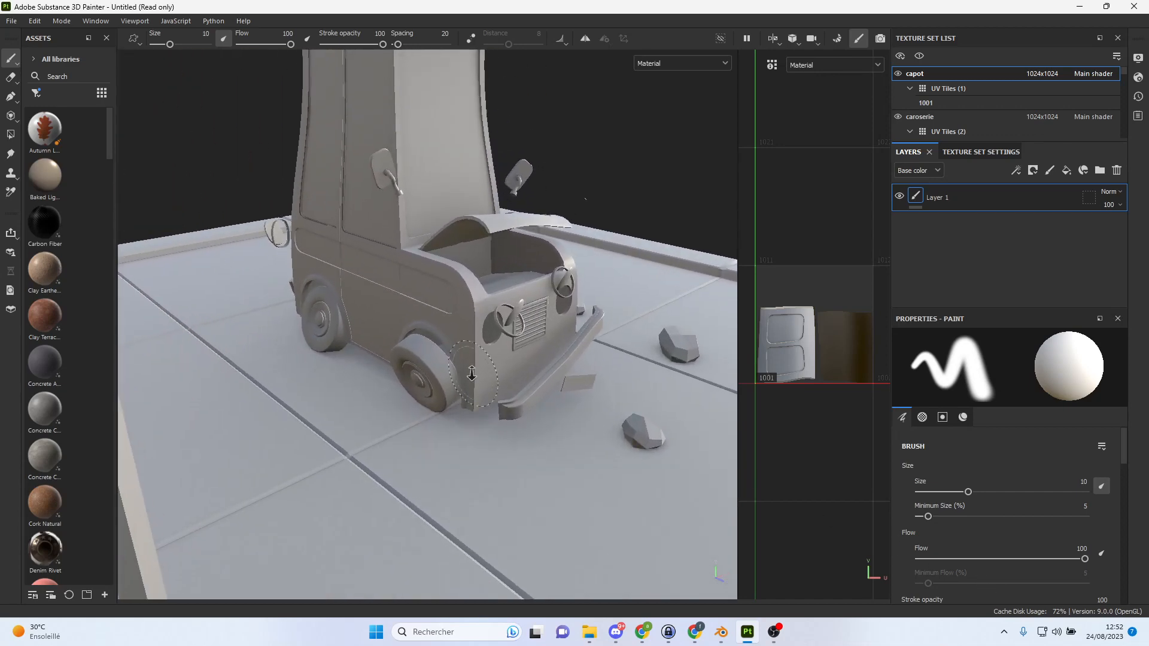
pyautogui.keyDown('alt'); pyautogui.moveTo(473, 383); pyautogui.dragTo(787, 467, button='right'); pyautogui.keyUp('alt')
pyautogui.keyDown('alt'); pyautogui.moveTo(384, 347); pyautogui.dragTo(475, 339); pyautogui.keyUp('alt')
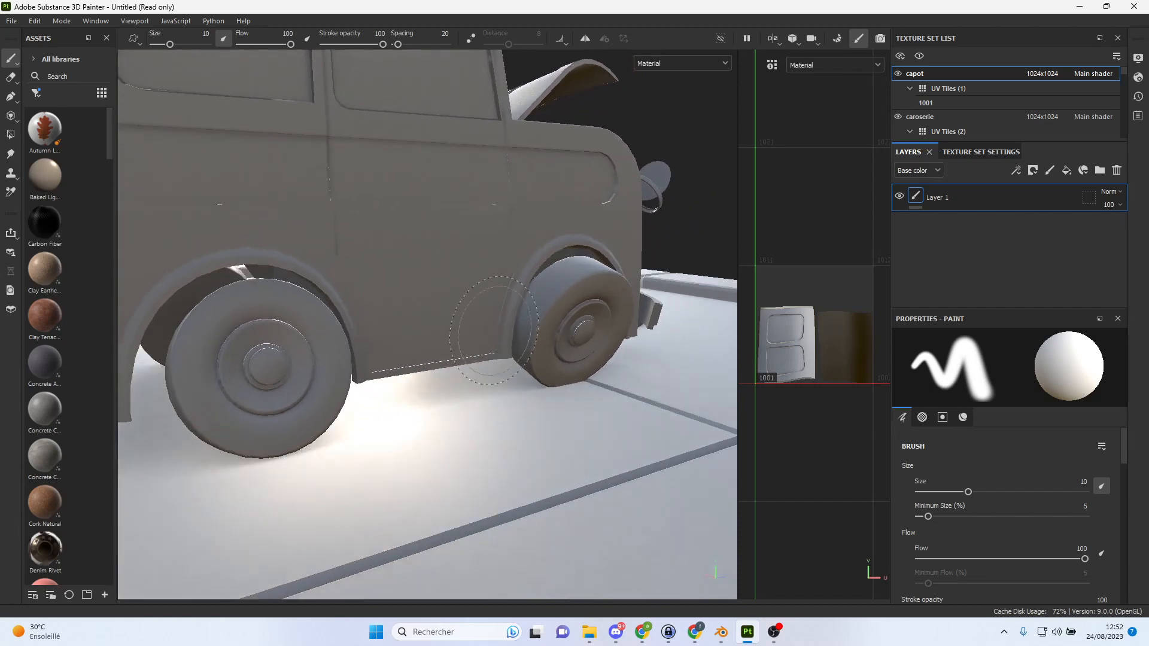
pyautogui.keyDown('alt'); pyautogui.moveTo(475, 339); pyautogui.dragTo(333, 303, button='right'); pyautogui.keyUp('alt')
pyautogui.keyDown('alt'); pyautogui.moveTo(245, 299); pyautogui.dragTo(407, 313); pyautogui.keyUp('alt')
pyautogui.keyDown('alt'); pyautogui.moveTo(407, 314); pyautogui.dragTo(239, 308, button='right'); pyautogui.keyUp('alt')
pyautogui.keyDown('alt'); pyautogui.moveTo(239, 308); pyautogui.dragTo(376, 311); pyautogui.keyUp('alt')
pyautogui.keyDown('alt'); pyautogui.moveTo(261, 336); pyautogui.dragTo(389, 328, button='middle'); pyautogui.keyUp('alt')
pyautogui.keyDown('alt'); pyautogui.moveTo(390, 328); pyautogui.dragTo(622, 340, button='right'); pyautogui.keyUp('alt')
pyautogui.keyDown('alt'); pyautogui.moveTo(511, 225); pyautogui.dragTo(495, 388, button='middle'); pyautogui.keyUp('alt')
pyautogui.keyDown('alt'); pyautogui.moveTo(495, 387); pyautogui.dragTo(440, 396); pyautogui.keyUp('alt')
pyautogui.keyDown('alt'); pyautogui.moveTo(440, 396); pyautogui.dragTo(535, 417, button='right'); pyautogui.keyUp('alt')
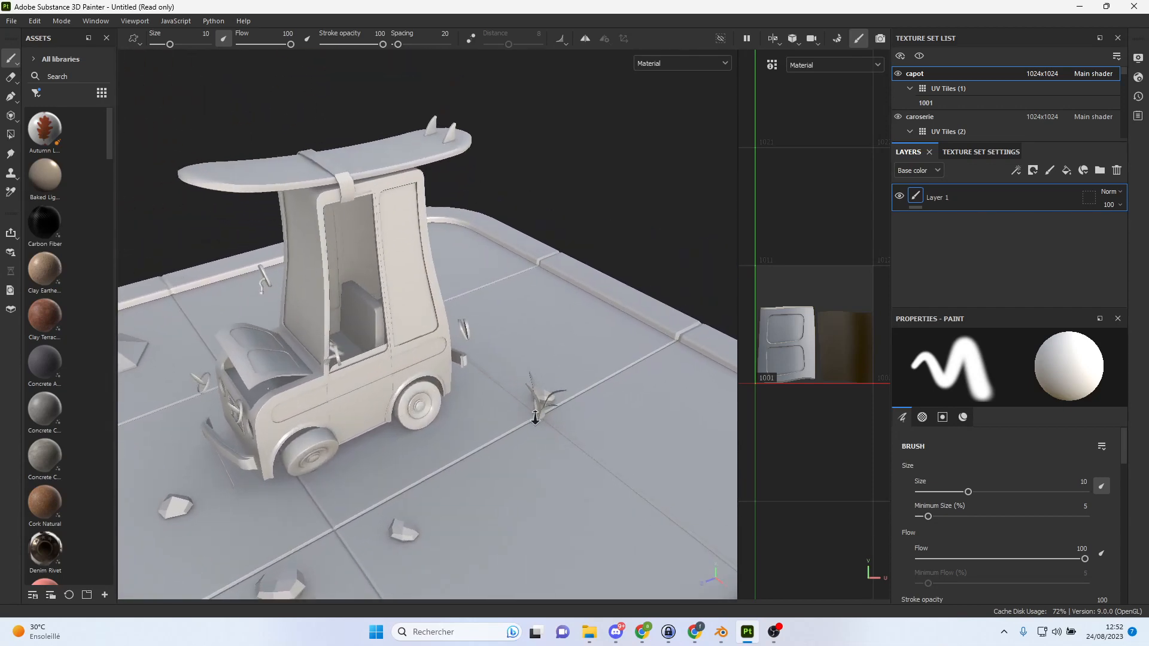
pyautogui.keyDown('alt'); pyautogui.moveTo(375, 424); pyautogui.dragTo(398, 428); pyautogui.keyUp('alt')
pyautogui.keyDown('alt'); pyautogui.moveTo(398, 428); pyautogui.dragTo(465, 321, button='middle'); pyautogui.keyUp('alt')
pyautogui.keyDown('alt'); pyautogui.moveTo(465, 321); pyautogui.dragTo(543, 383, button='right'); pyautogui.keyUp('alt')
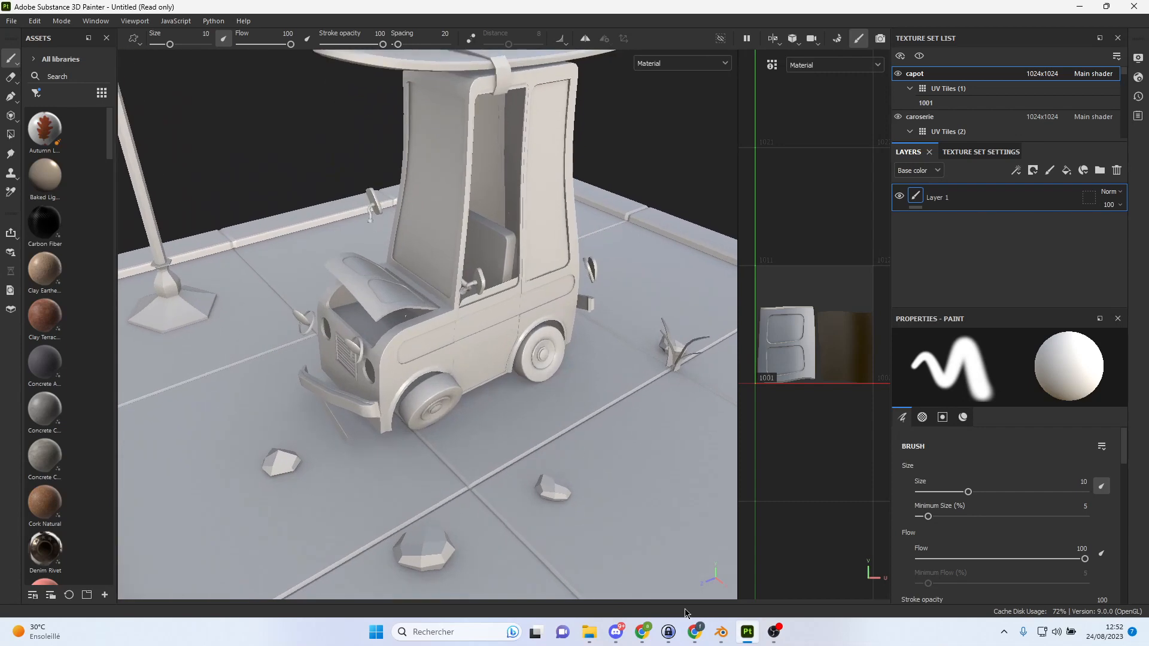
# Switch to Blender, enlarge the editor showing the car reference picture, and move the window to another screen.
pyautogui.click(721, 632)
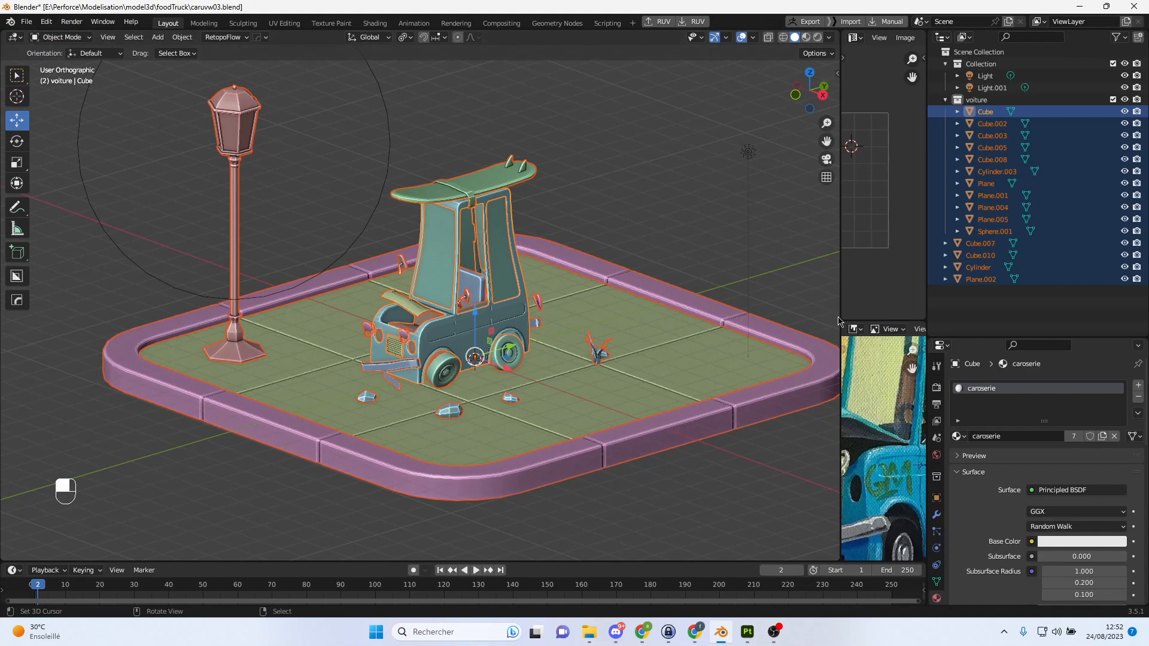
pyautogui.moveTo(838, 319); pyautogui.dragTo(72, 344)
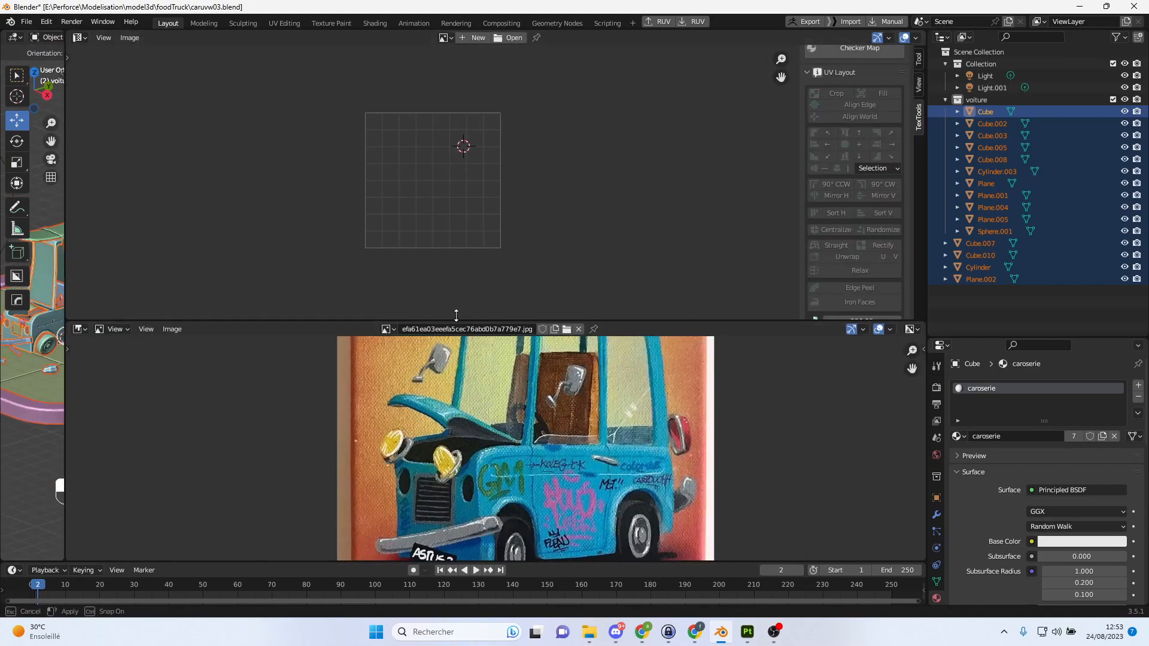
pyautogui.moveTo(456, 318); pyautogui.dragTo(473, 45)
pyautogui.moveTo(553, 5)
pyautogui.mouseDown()
pyautogui.moveTo(706, 46)
pyautogui.moveTo(1148, 23)
pyautogui.mouseUp()
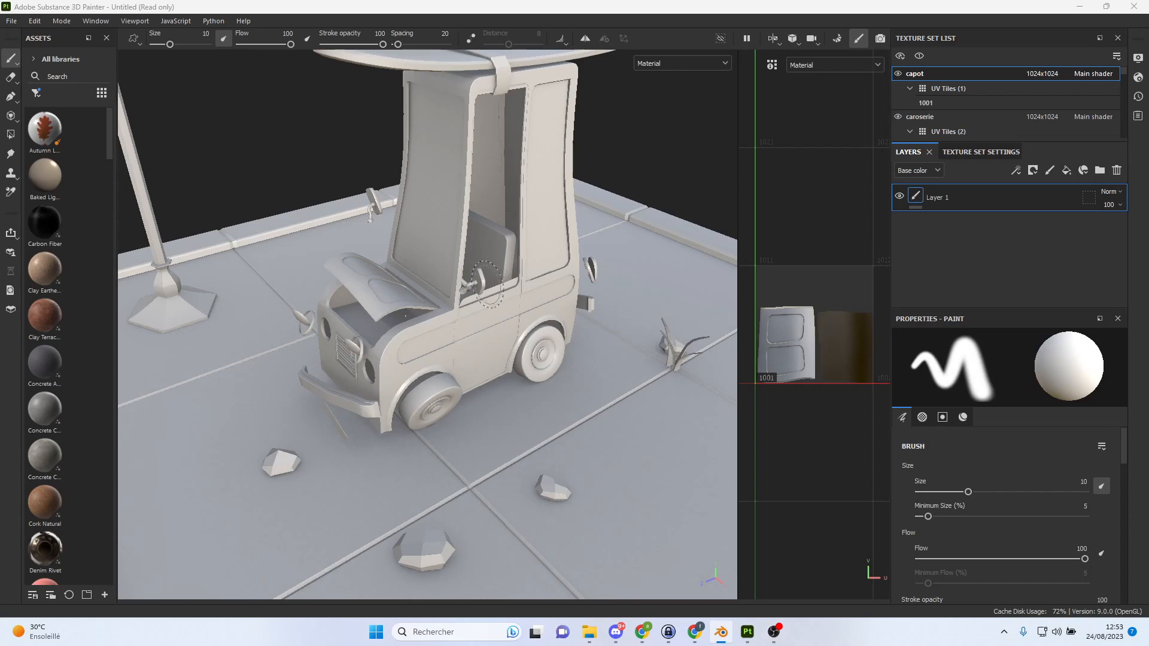
# Examine the car's body, cabin, mirrors and hood up close in Substance 3D Painter.
pyautogui.scroll(3, 491, 299)
pyautogui.scroll(-3, 491, 300)
pyautogui.keyDown('alt'); pyautogui.moveTo(490, 299); pyautogui.dragTo(484, 274); pyautogui.keyUp('alt')
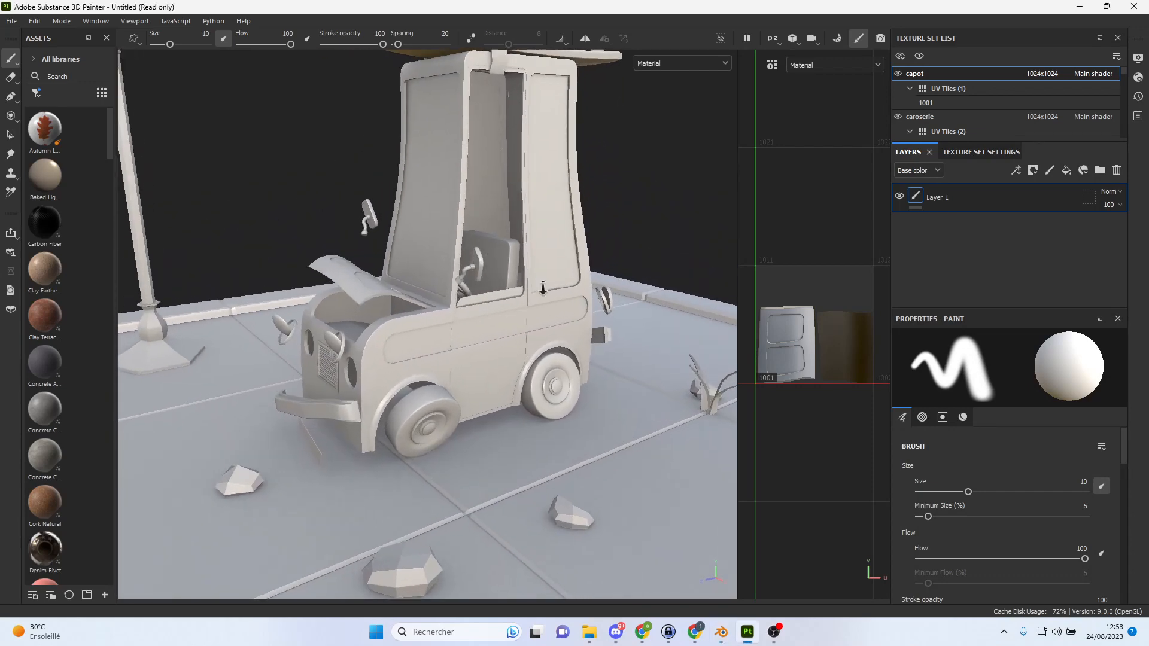
pyautogui.scroll(5, 482, 274)
pyautogui.moveTo(555, 276)
pyautogui.keyDown('alt'); pyautogui.mouseDown(button='right')
pyautogui.moveTo(677, 295)
pyautogui.moveTo(659, 289)
pyautogui.mouseUp(button='right'); pyautogui.keyUp('alt')
pyautogui.keyDown('alt'); pyautogui.moveTo(652, 280); pyautogui.dragTo(652, 270); pyautogui.keyUp('alt')
pyautogui.keyDown('alt'); pyautogui.moveTo(651, 268); pyautogui.dragTo(618, 336, button='middle'); pyautogui.keyUp('alt')
pyautogui.moveTo(618, 336)
pyautogui.keyDown('alt'); pyautogui.mouseDown(button='right')
pyautogui.moveTo(441, 293)
pyautogui.moveTo(570, 295)
pyautogui.mouseUp(button='right'); pyautogui.keyUp('alt')
pyautogui.keyDown('alt'); pyautogui.moveTo(571, 296); pyautogui.dragTo(545, 282); pyautogui.keyUp('alt')
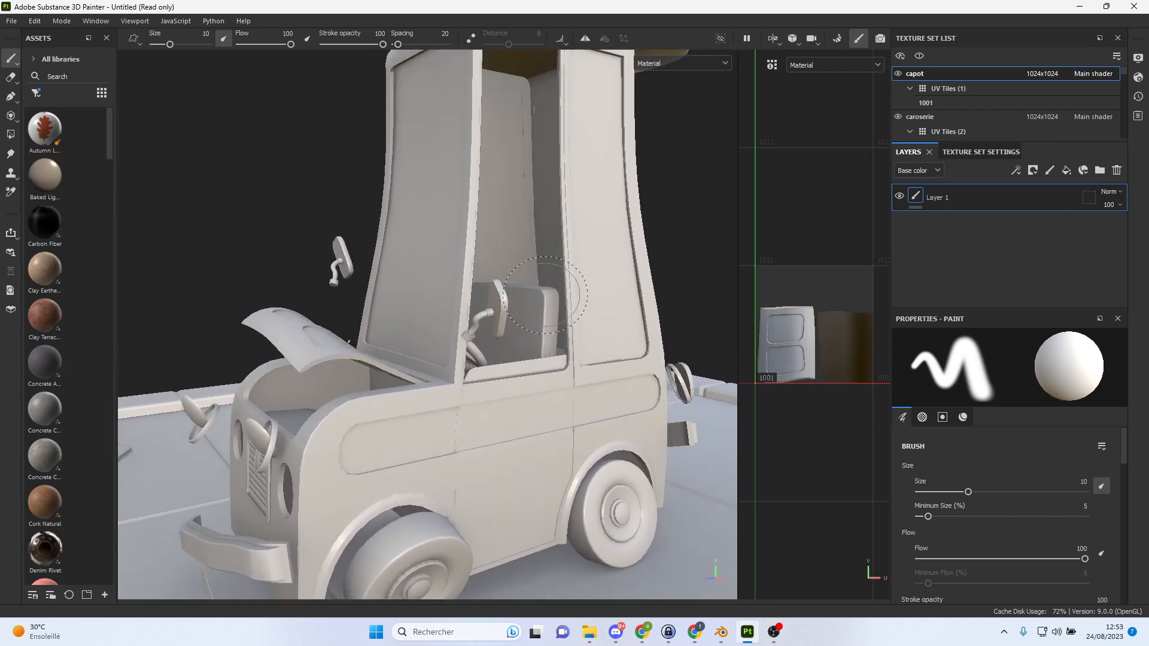
pyautogui.keyDown('alt'); pyautogui.moveTo(545, 283); pyautogui.dragTo(573, 217, button='middle'); pyautogui.keyUp('alt')
pyautogui.keyDown('alt'); pyautogui.moveTo(575, 216); pyautogui.dragTo(659, 224, button='right'); pyautogui.keyUp('alt')
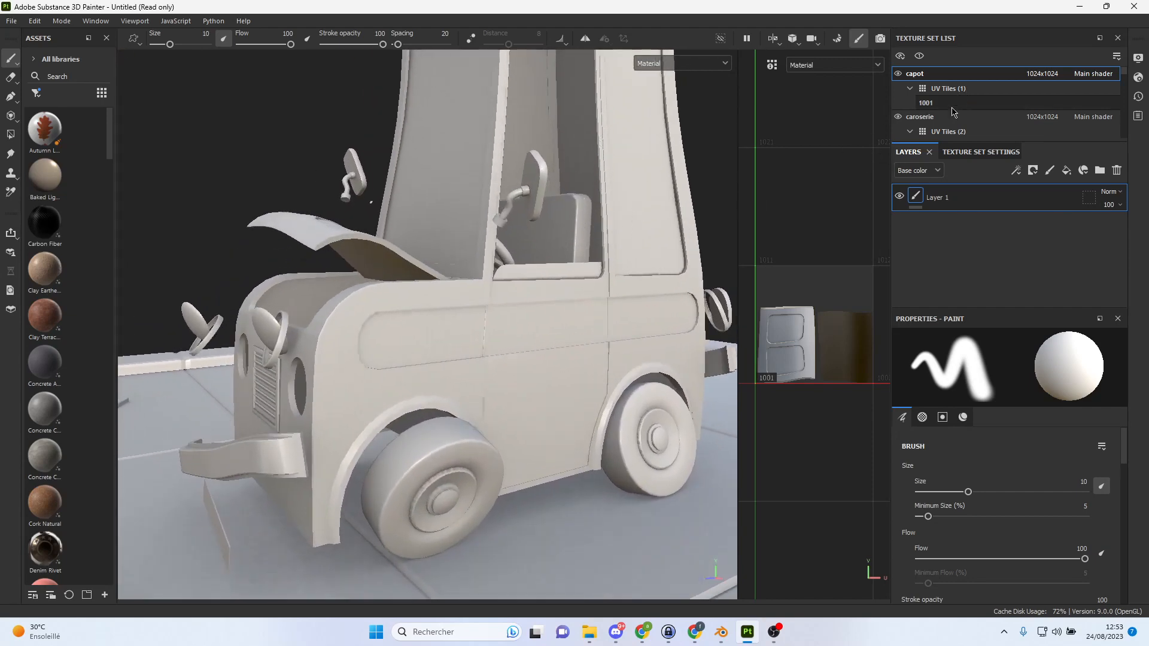
# Enlarge the texture set list and locate the solAuto texture set in it.
pyautogui.moveTo(948, 141); pyautogui.dragTo(949, 265)
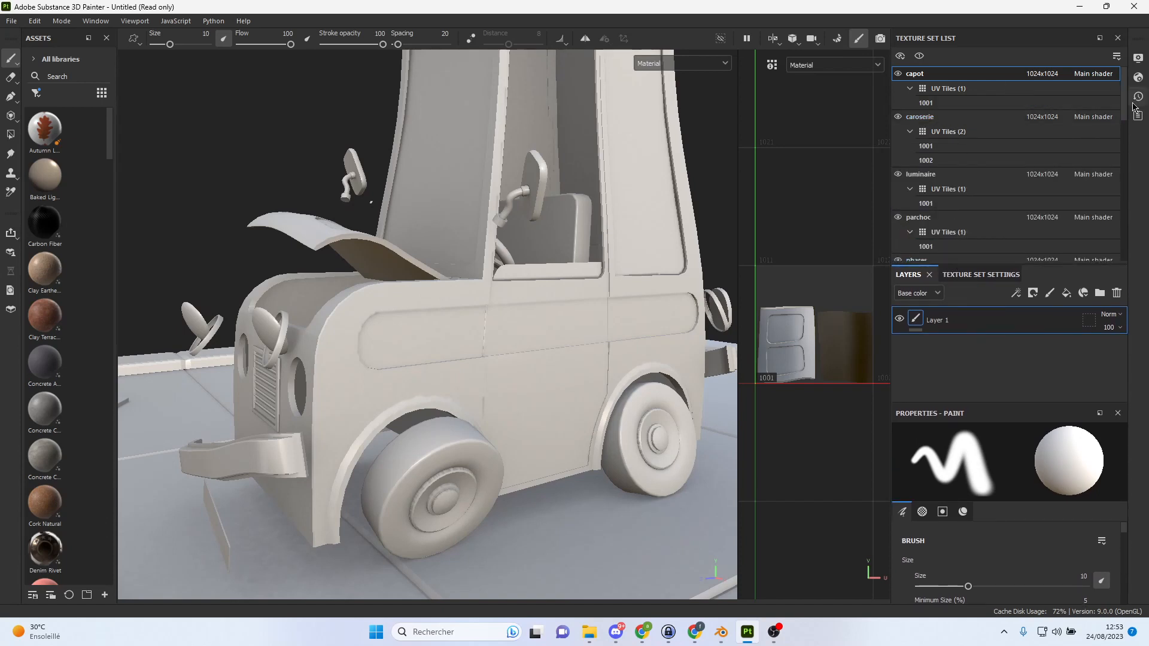
pyautogui.moveTo(1126, 101); pyautogui.dragTo(1123, 238)
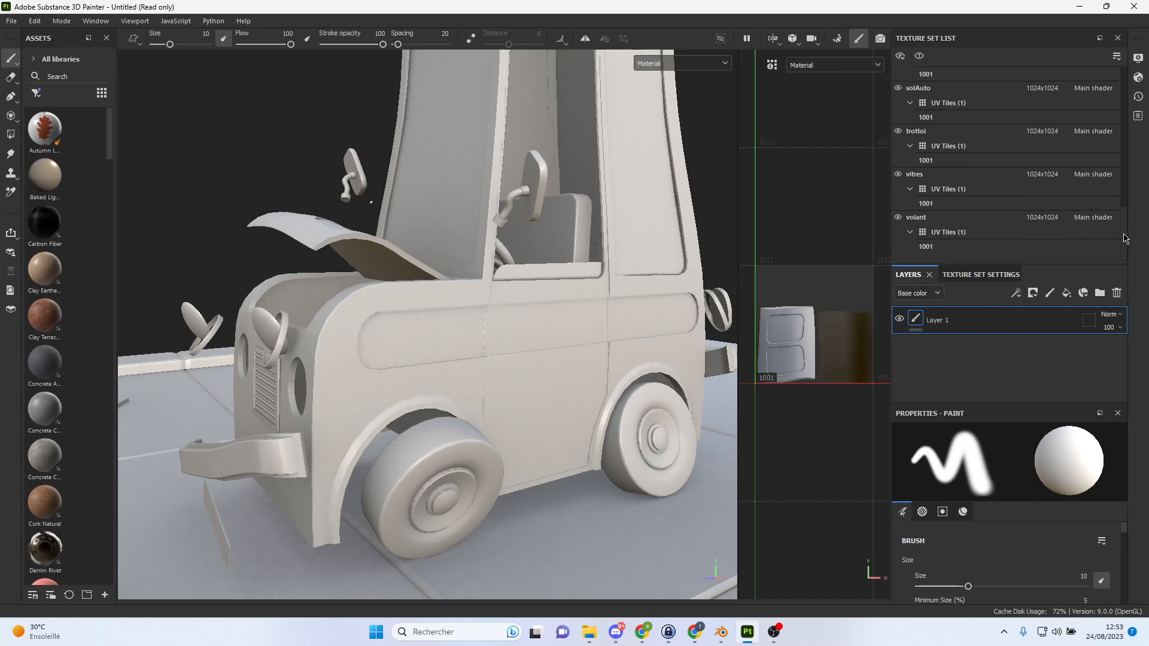
pyautogui.moveTo(1126, 229); pyautogui.dragTo(1128, 222)
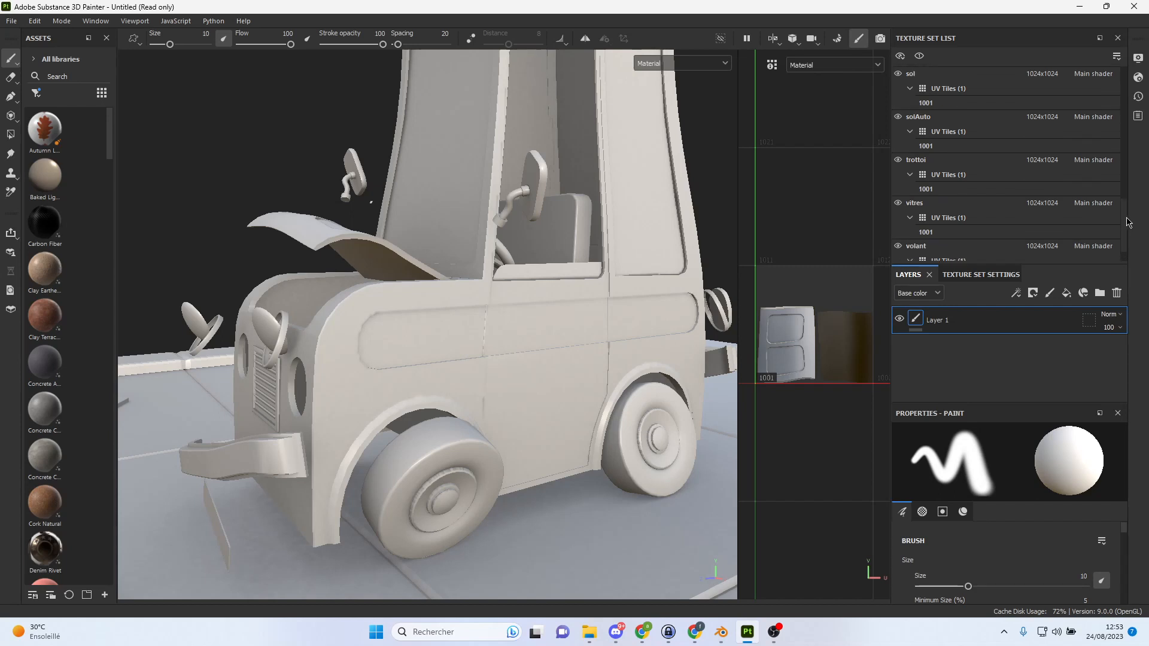
pyautogui.scroll(1, 975, 174)
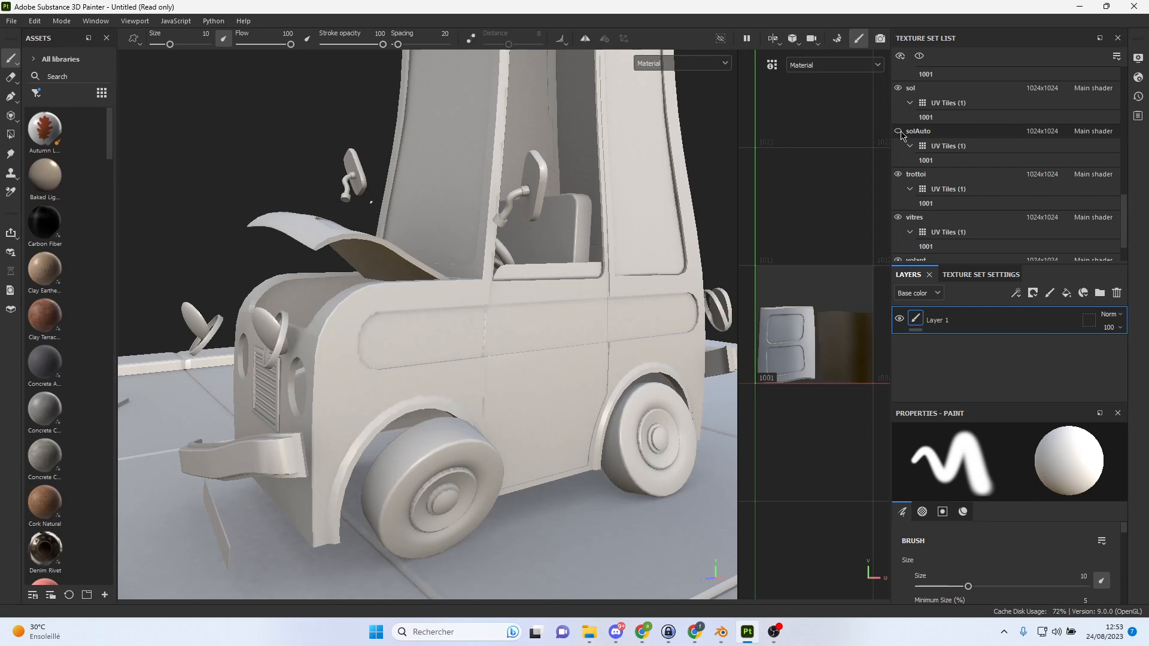
# Hide and show the trottoi and parchoc texture sets in turn to identify which parts of the scene they cover.
pyautogui.click(899, 174)
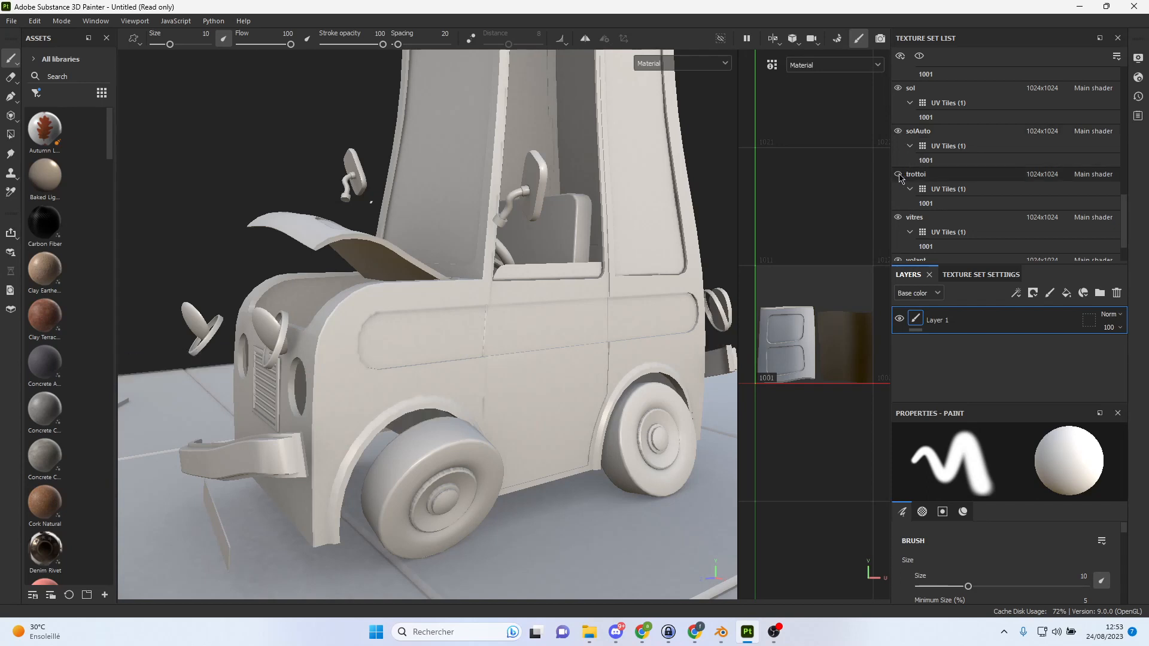
pyautogui.click(899, 174)
pyautogui.scroll(-1, 958, 197)
pyautogui.scroll(5, 959, 194)
pyautogui.scroll(3, 957, 178)
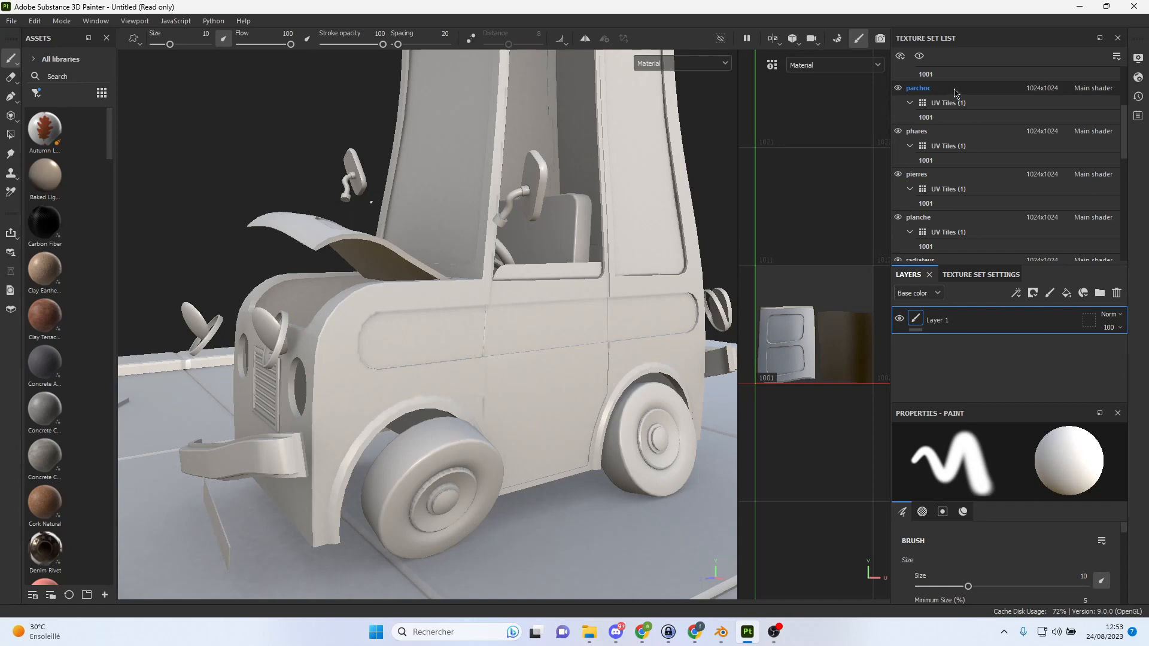
pyautogui.click(899, 89)
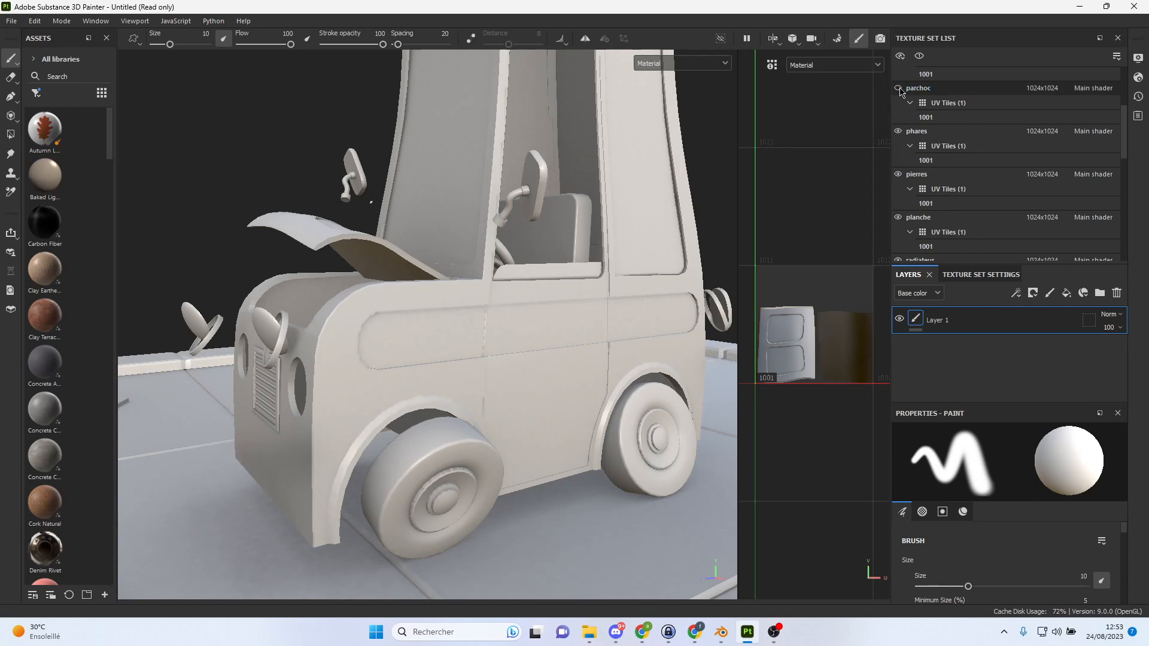
pyautogui.click(899, 89)
# Look through the remaining texture sets from phares down to volant.
pyautogui.scroll(-1, 969, 150)
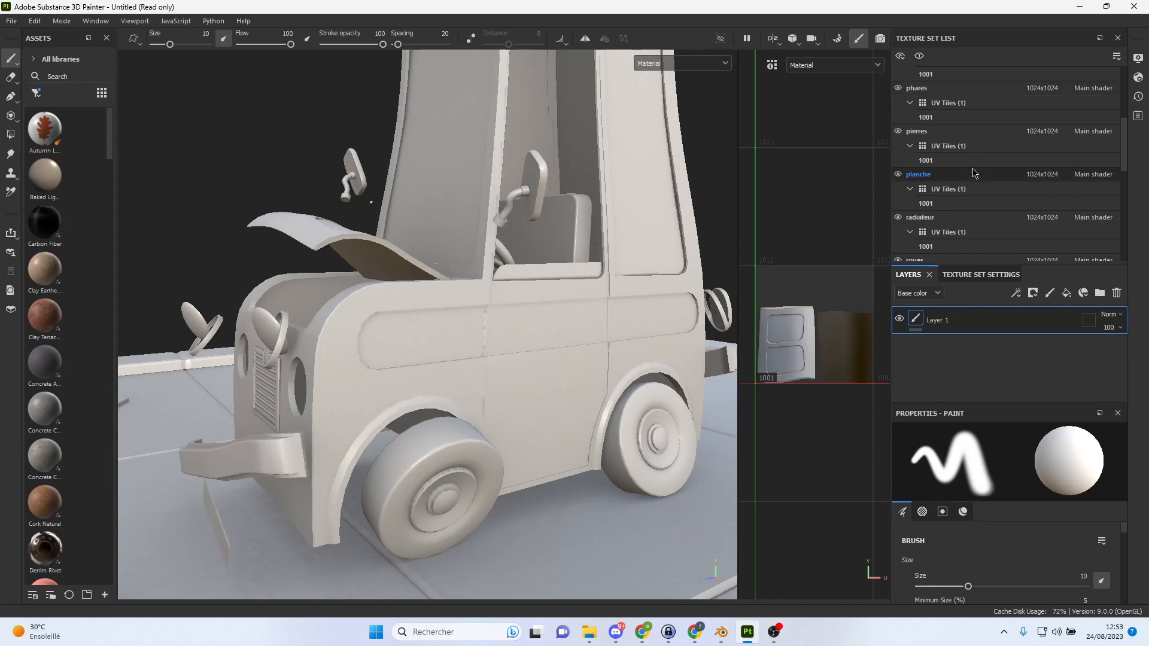
pyautogui.scroll(-1, 970, 180)
pyautogui.scroll(-1, 968, 181)
pyautogui.scroll(-2, 951, 171)
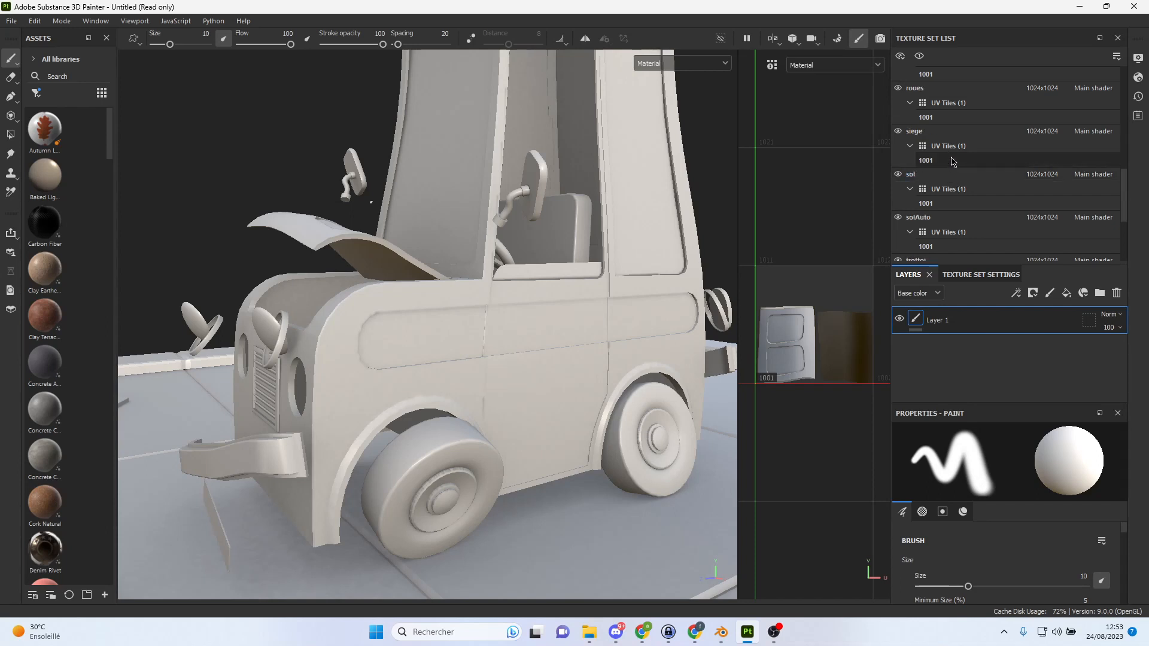
pyautogui.scroll(-1, 952, 180)
pyautogui.scroll(-1, 954, 220)
pyautogui.scroll(-1, 957, 179)
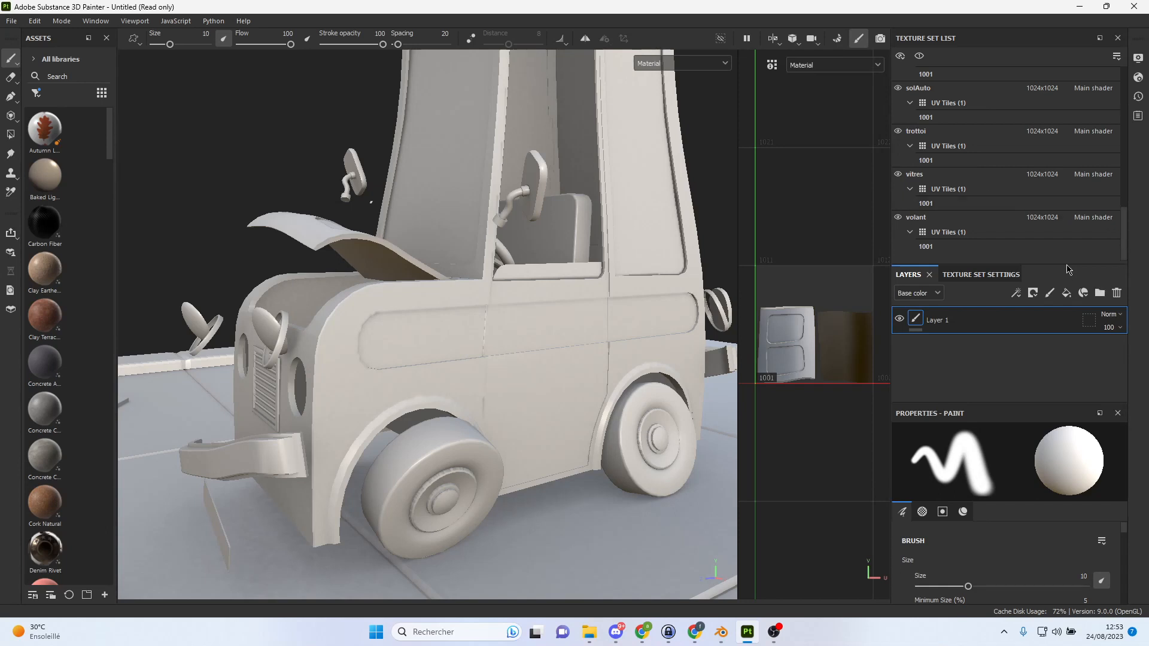
# Enlarge the texture set list and collapse the UV tiles of every set from volant up to radiateur.
pyautogui.moveTo(1060, 264); pyautogui.dragTo(1060, 327)
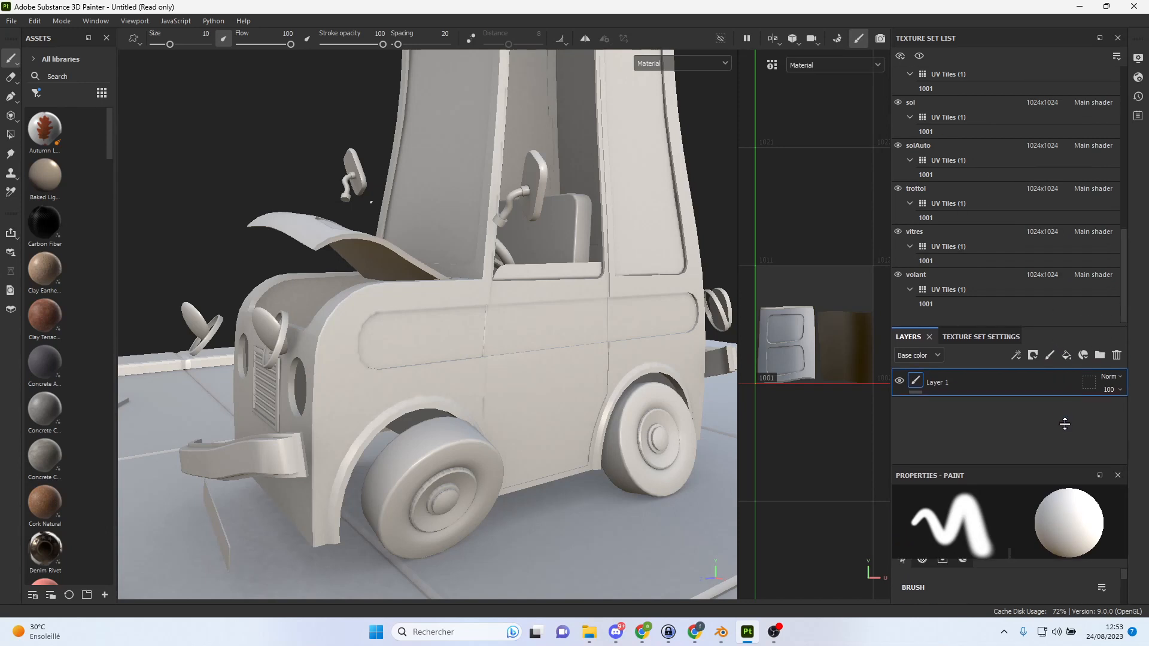
pyautogui.click(909, 289)
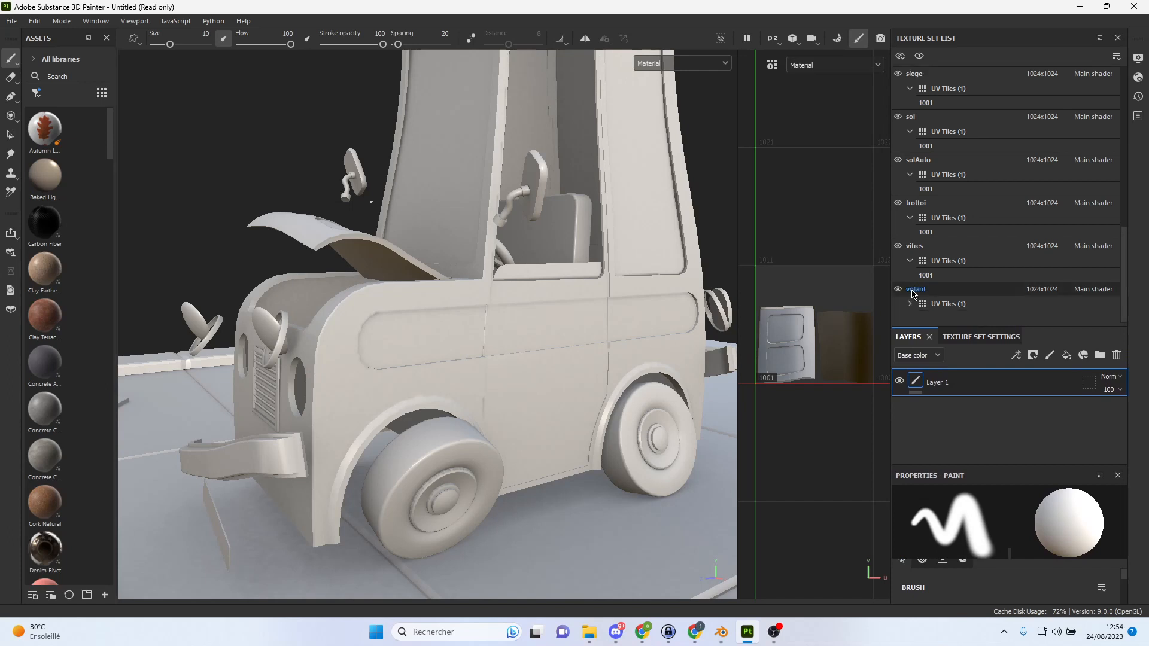
pyautogui.click(910, 260)
pyautogui.click(910, 232)
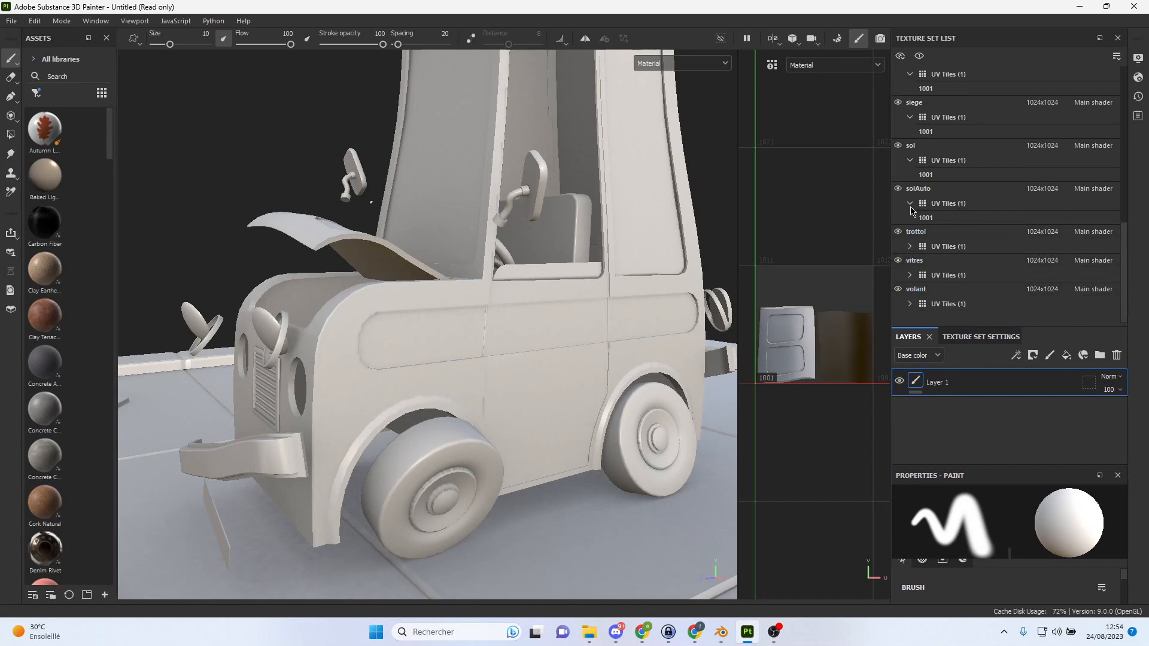
pyautogui.click(910, 203)
pyautogui.click(909, 174)
pyautogui.click(910, 145)
pyautogui.click(910, 116)
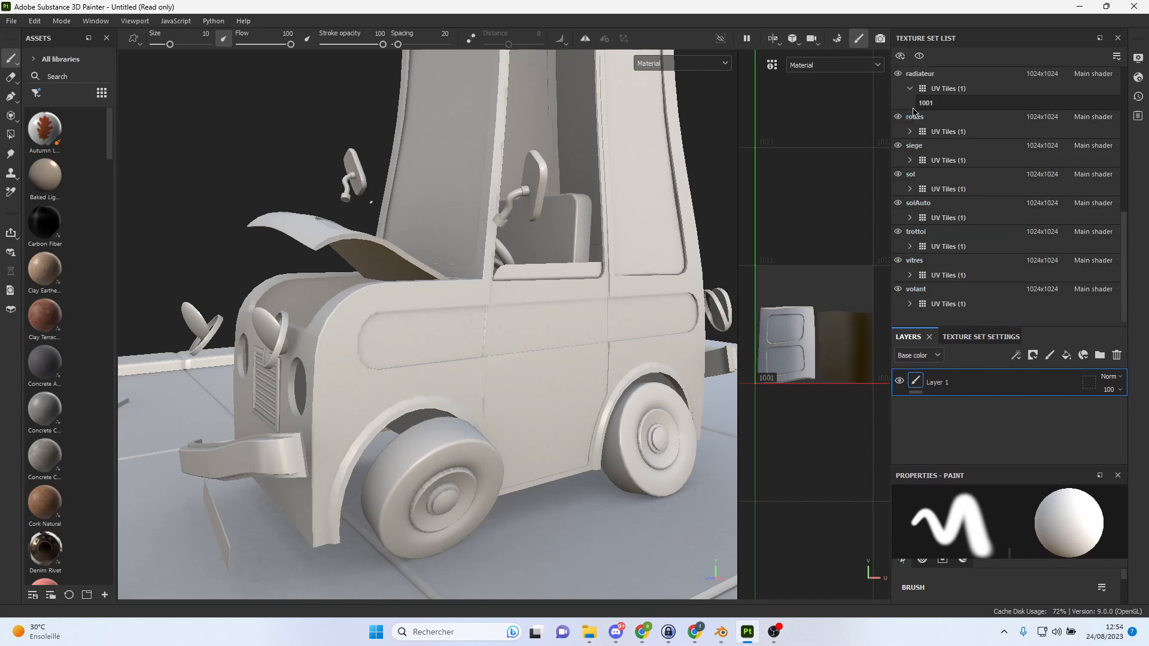
pyautogui.click(910, 88)
# Collapse the UV tiles of the planche, pierres, caroserie, capot, luminaire and parchoc texture sets.
pyautogui.scroll(3, 911, 93)
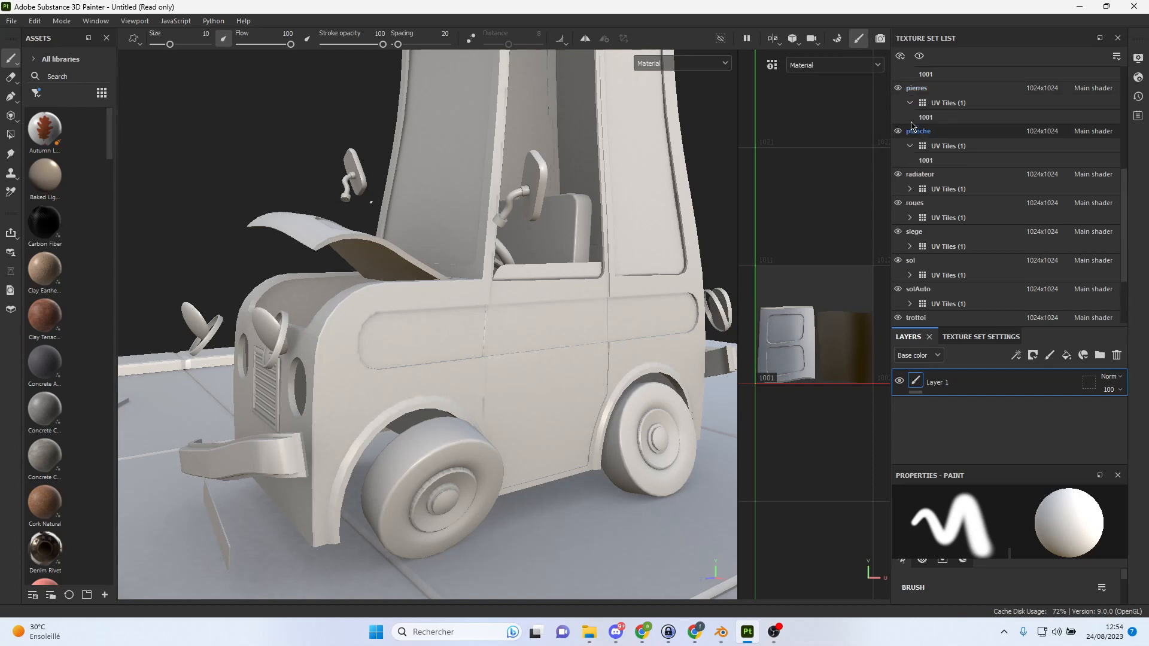
pyautogui.click(911, 106)
pyautogui.click(910, 132)
pyautogui.scroll(5, 916, 108)
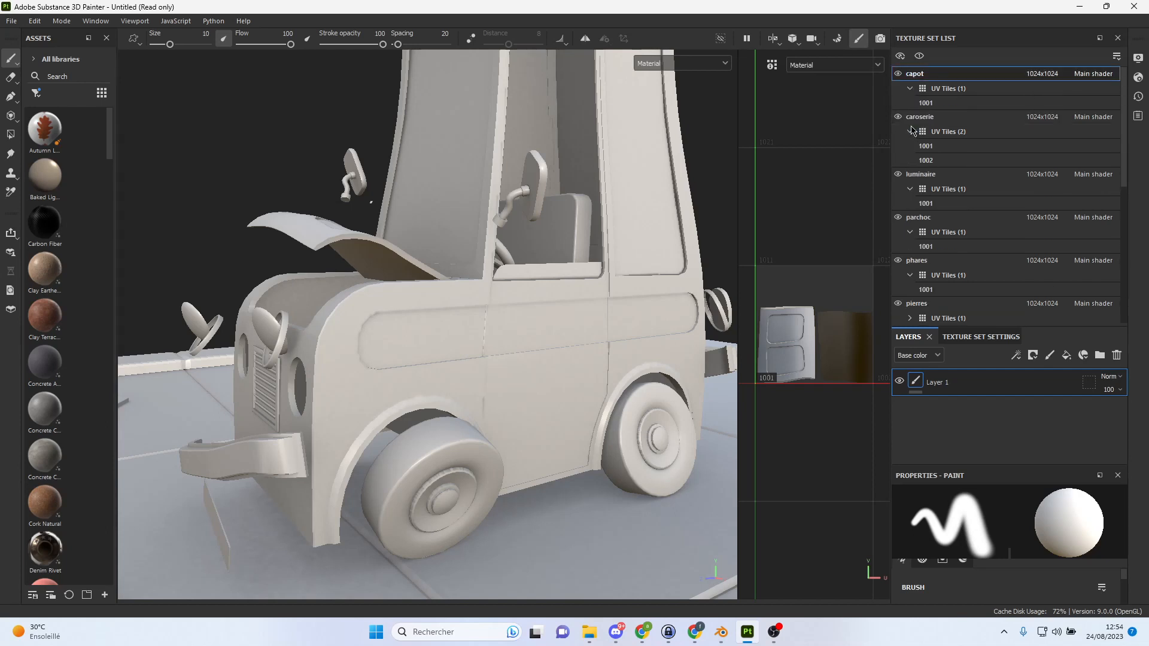
pyautogui.click(910, 117)
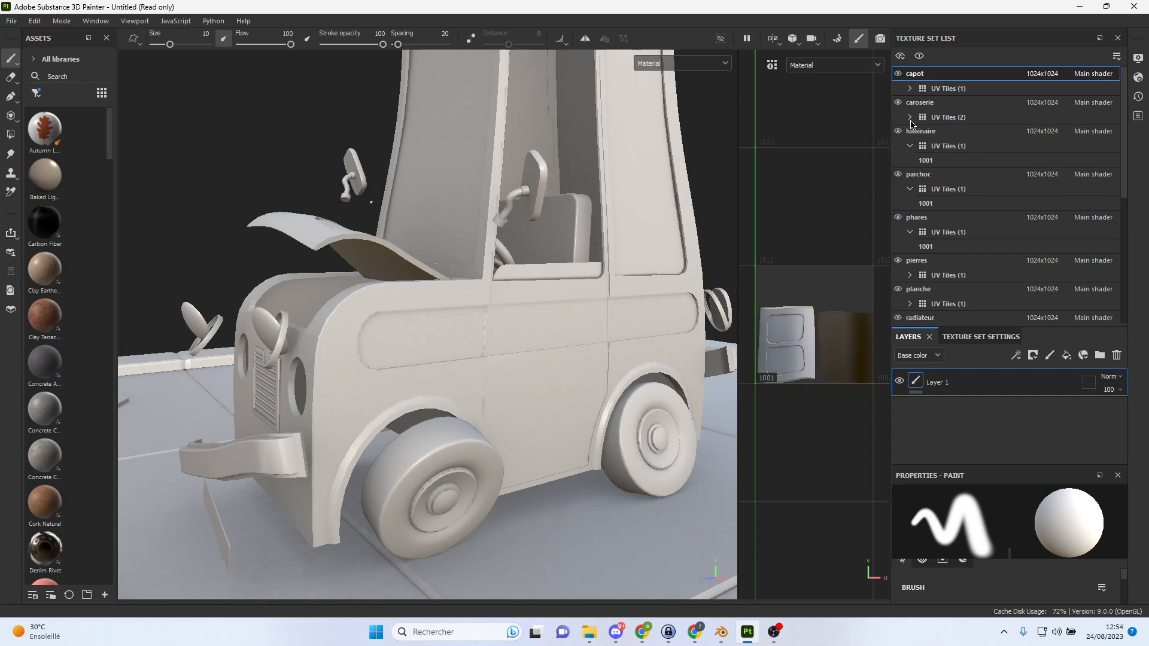
pyautogui.click(910, 146)
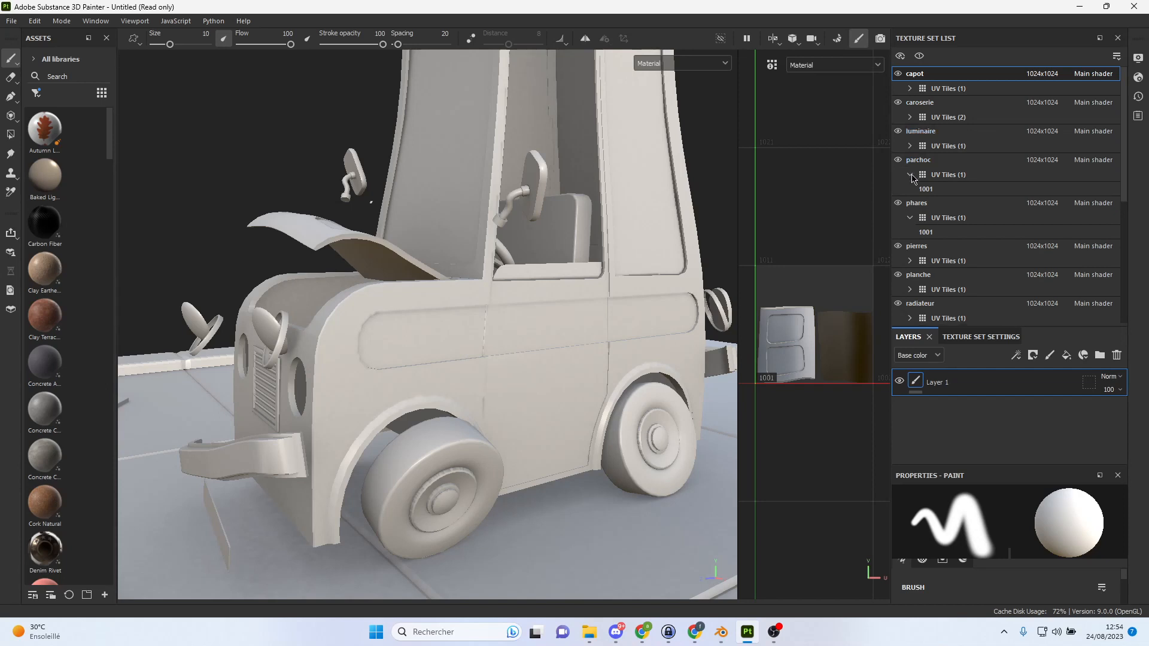
pyautogui.click(910, 175)
# Hide and show the caroserie texture set to check its parts, and make it the active texture set.
pyautogui.click(899, 103)
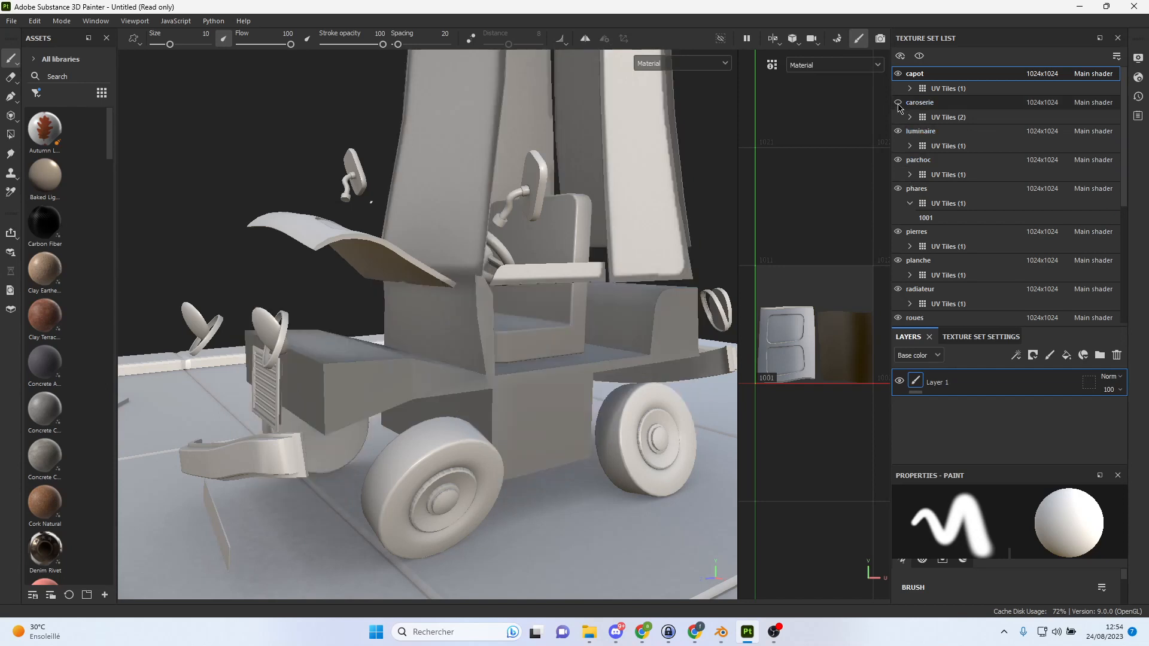
pyautogui.click(898, 103)
pyautogui.click(933, 106)
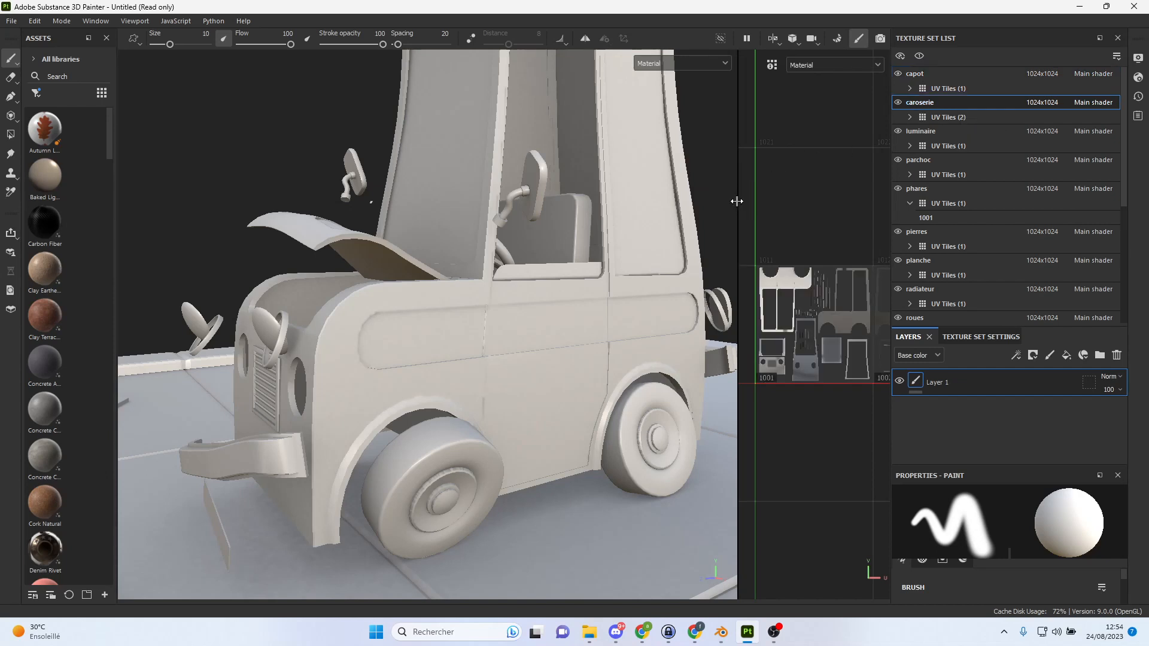
# Enlarge the 2D view to examine the caroserie UV islands up close, and restore the wider 3D view.
pyautogui.moveTo(738, 201); pyautogui.dragTo(489, 201)
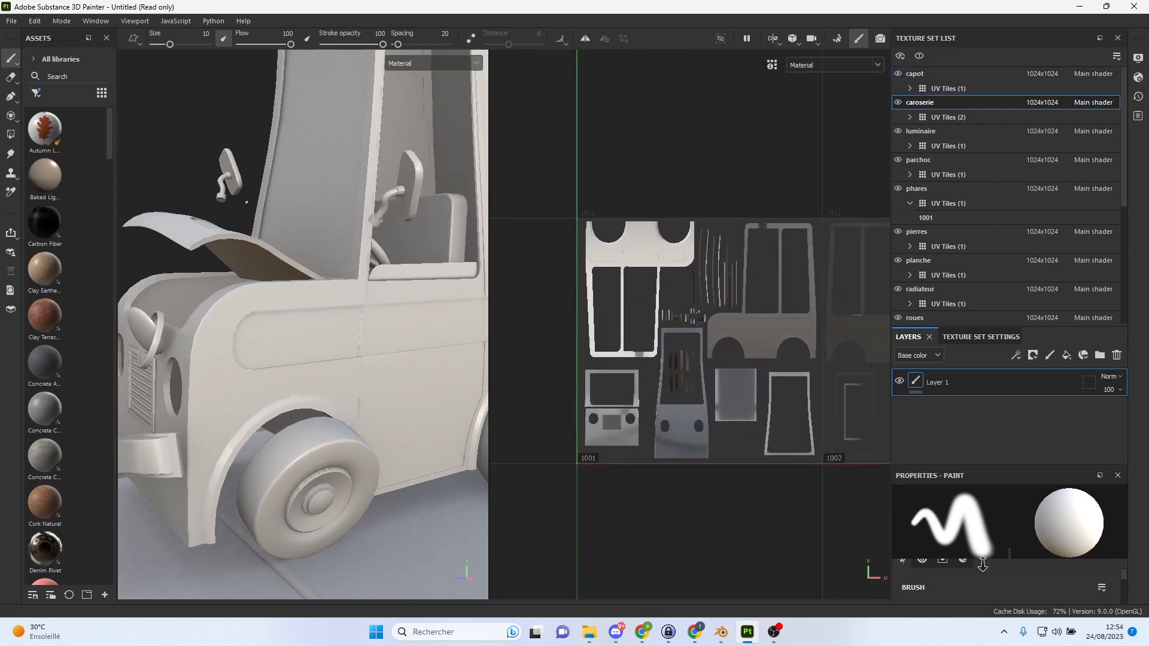
pyautogui.keyDown('alt'); pyautogui.moveTo(1148, 642); pyautogui.dragTo(1077, 611, button='right'); pyautogui.keyUp('alt')
pyautogui.keyDown('alt'); pyautogui.moveTo(772, 375); pyautogui.dragTo(839, 365, button='middle'); pyautogui.keyUp('alt')
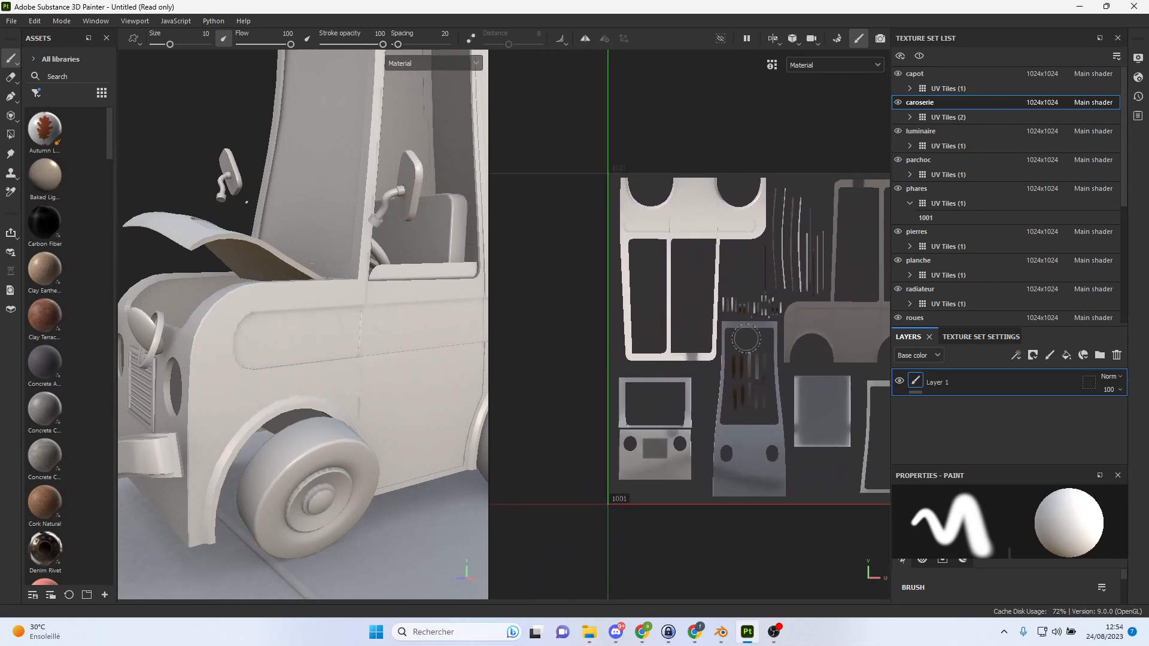
pyautogui.keyDown('alt'); pyautogui.moveTo(823, 359); pyautogui.dragTo(965, 450, button='right'); pyautogui.keyUp('alt')
pyautogui.moveTo(784, 320)
pyautogui.keyDown('alt'); pyautogui.mouseDown(button='middle')
pyautogui.moveTo(721, 306)
pyautogui.moveTo(546, 303)
pyautogui.moveTo(584, 295)
pyautogui.moveTo(648, 309)
pyautogui.mouseUp(button='middle'); pyautogui.keyUp('alt')
pyautogui.scroll(-3, 648, 309)
pyautogui.scroll(3, 652, 306)
pyautogui.moveTo(656, 304)
pyautogui.keyDown('alt'); pyautogui.mouseDown()
pyautogui.moveTo(698, 295)
pyautogui.moveTo(653, 292)
pyautogui.mouseUp(); pyautogui.keyUp('alt')
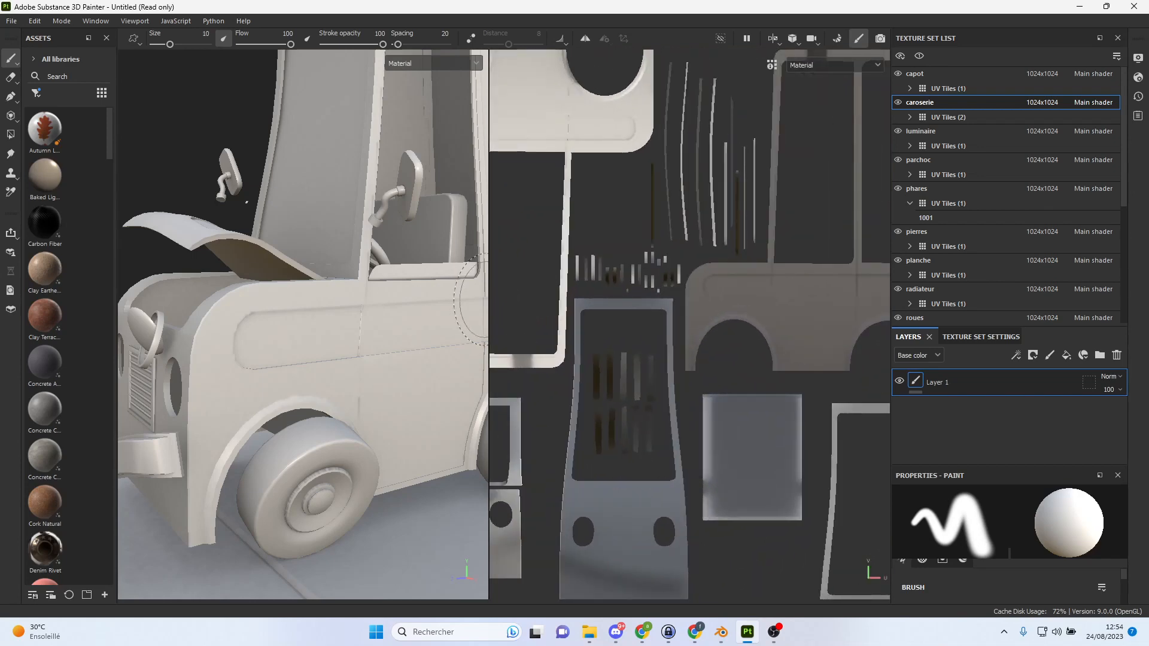
pyautogui.moveTo(489, 300); pyautogui.dragTo(731, 302)
pyautogui.keyDown('alt'); pyautogui.moveTo(582, 344); pyautogui.dragTo(488, 342, button='right'); pyautogui.keyUp('alt')
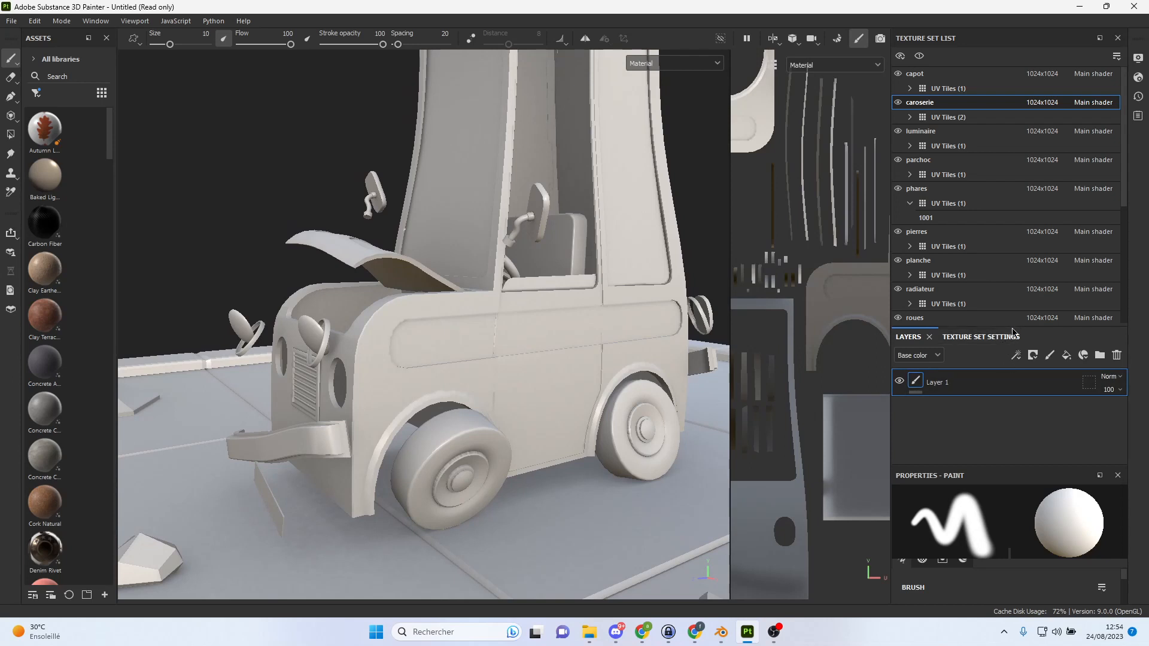
# Add a fill layer to the caroserie texture set and enlarge the Layers and Properties areas.
pyautogui.moveTo(1013, 329); pyautogui.dragTo(1029, 215)
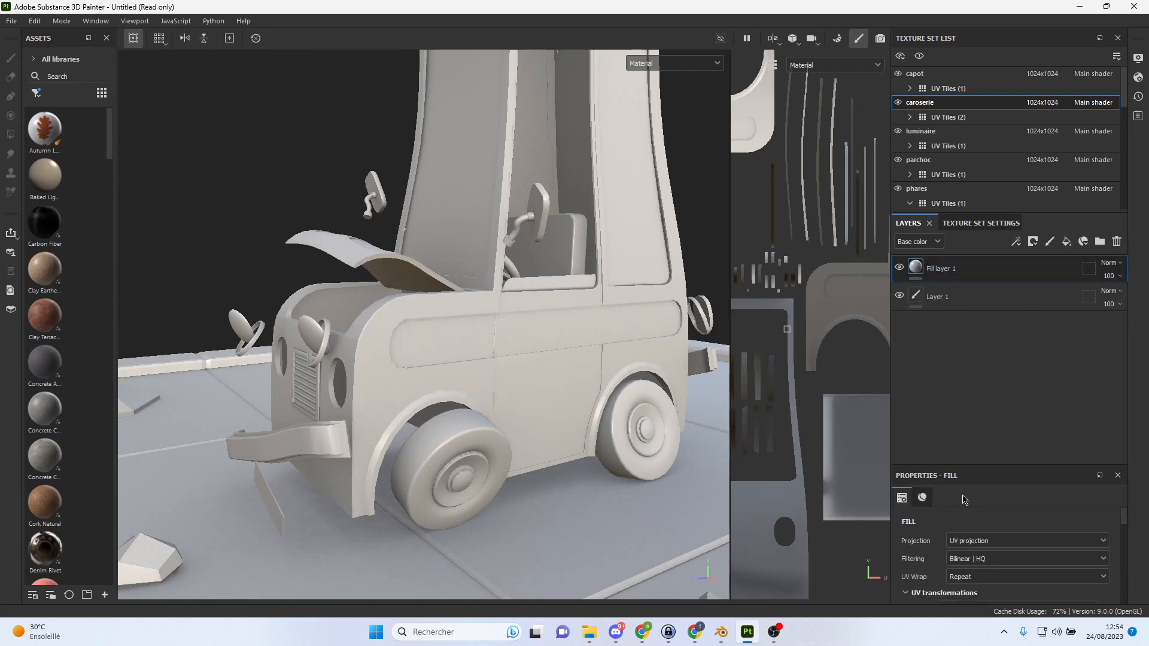
pyautogui.moveTo(996, 464); pyautogui.dragTo(996, 328)
pyautogui.scroll(-5, 1034, 455)
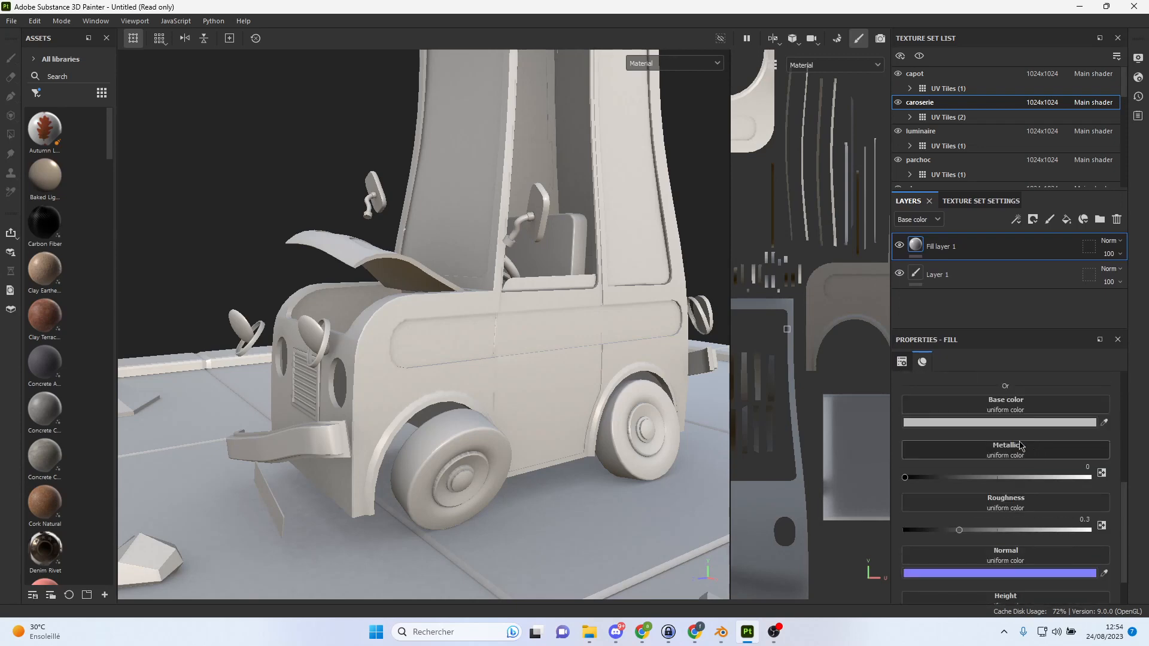
# Set the fill layer's base color to the blue 2491BA and close the color picker.
pyautogui.click(1007, 423)
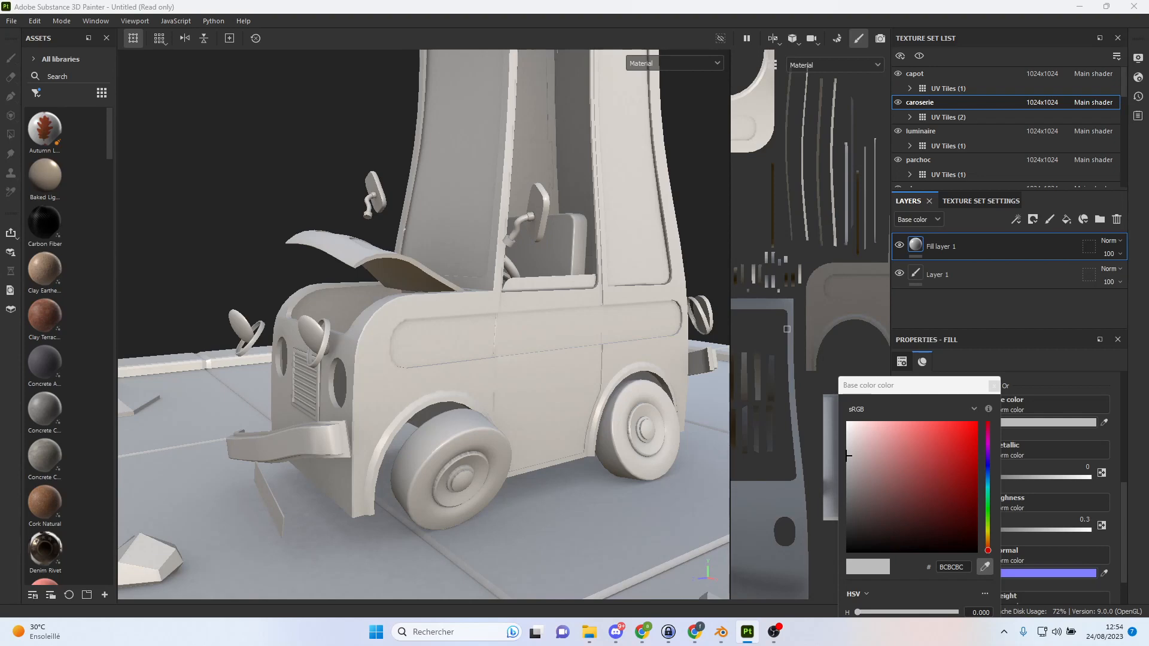
pyautogui.click(549, 359)
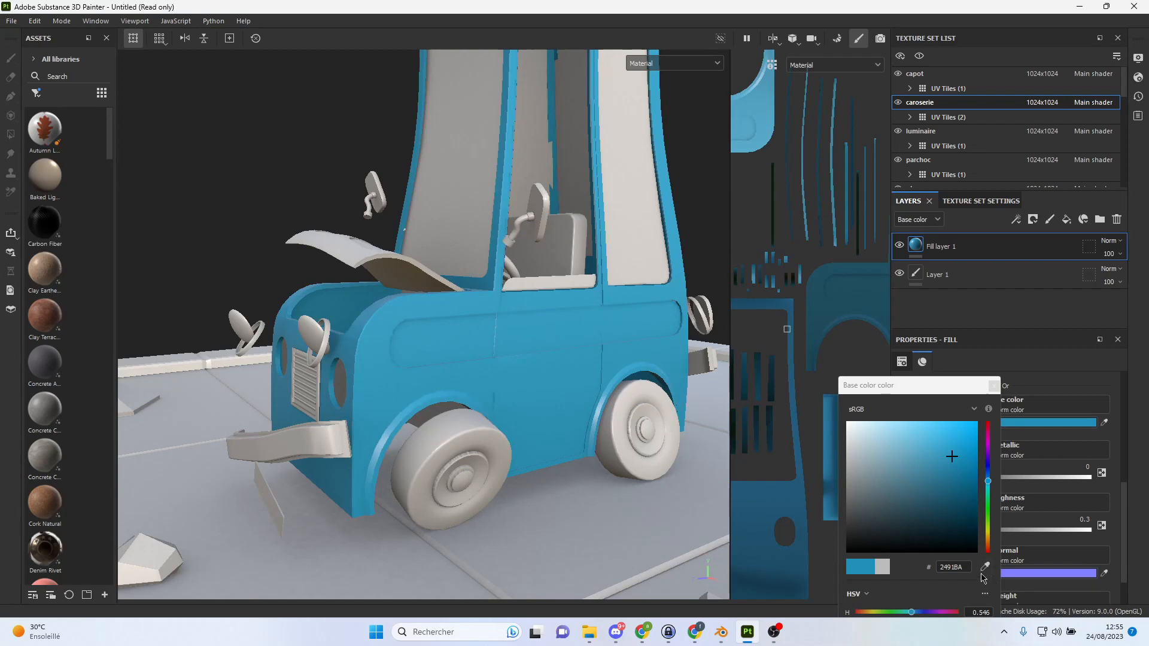
pyautogui.moveTo(919, 393); pyautogui.dragTo(789, 163)
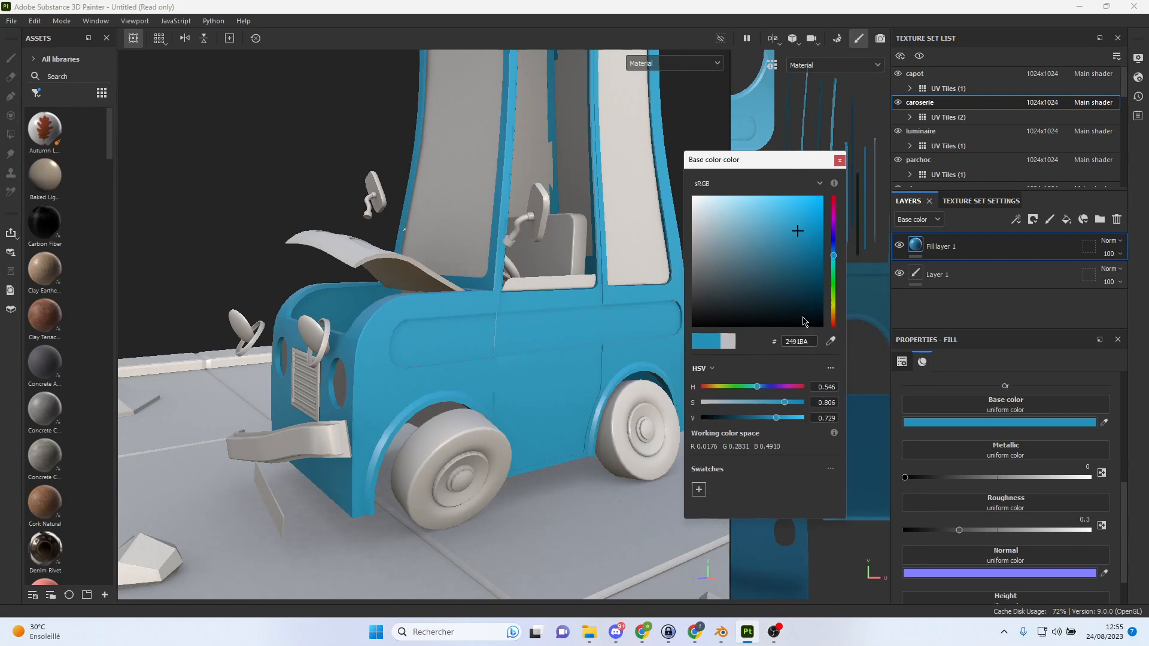
pyautogui.click(840, 161)
# Set the blue fill layer's metallic to 0.3175 and its roughness to 0.4603 while viewing the body up close.
pyautogui.keyDown('alt'); pyautogui.moveTo(594, 385); pyautogui.dragTo(521, 381); pyautogui.keyUp('alt')
pyautogui.keyDown('alt'); pyautogui.moveTo(520, 382); pyautogui.dragTo(741, 453, button='right'); pyautogui.keyUp('alt')
pyautogui.keyDown('alt'); pyautogui.moveTo(488, 379); pyautogui.dragTo(538, 346); pyautogui.keyUp('alt')
pyautogui.keyDown('alt'); pyautogui.moveTo(537, 346); pyautogui.dragTo(666, 400, button='right'); pyautogui.keyUp('alt')
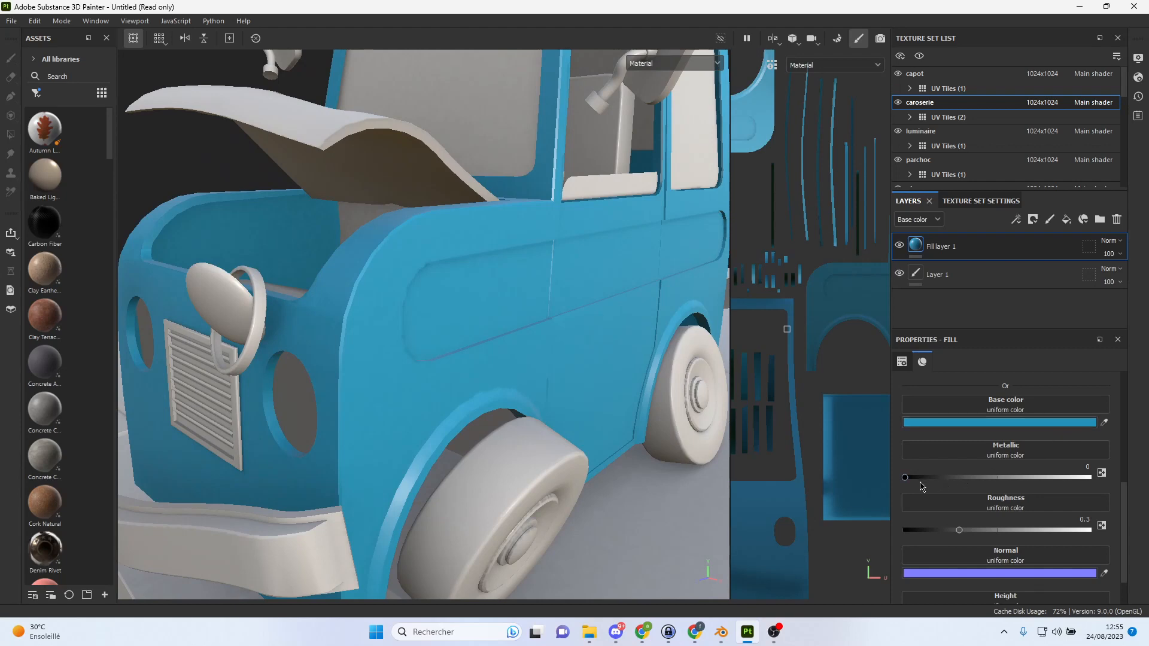
pyautogui.moveTo(913, 478)
pyautogui.mouseDown()
pyautogui.moveTo(1072, 477)
pyautogui.moveTo(963, 478)
pyautogui.mouseUp()
pyautogui.moveTo(999, 480); pyautogui.dragTo(1000, 483)
pyautogui.moveTo(963, 531)
pyautogui.mouseDown()
pyautogui.moveTo(941, 531)
pyautogui.moveTo(991, 522)
pyautogui.moveTo(929, 525)
pyautogui.moveTo(990, 521)
pyautogui.mouseUp()
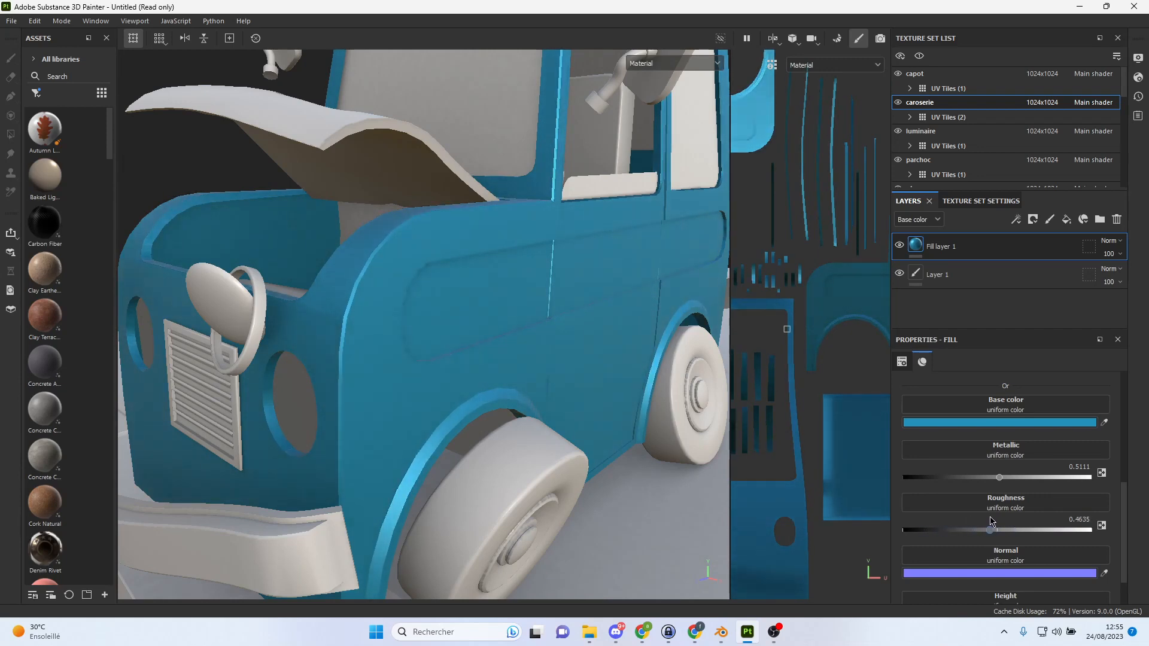
pyautogui.click(1057, 479)
pyautogui.moveTo(1054, 486)
pyautogui.mouseDown()
pyautogui.moveTo(943, 484)
pyautogui.moveTo(960, 482)
pyautogui.mouseUp()
# Examine the blue body paint from several angles and under rotated environment lighting.
pyautogui.moveTo(528, 380)
pyautogui.keyDown('alt'); pyautogui.mouseDown()
pyautogui.moveTo(423, 364)
pyautogui.moveTo(518, 383)
pyautogui.mouseUp(); pyautogui.keyUp('alt')
pyautogui.keyDown('alt'); pyautogui.moveTo(519, 383); pyautogui.dragTo(509, 345, button='middle'); pyautogui.keyUp('alt')
pyautogui.keyDown('alt'); pyautogui.moveTo(508, 346); pyautogui.dragTo(662, 372, button='right'); pyautogui.keyUp('alt')
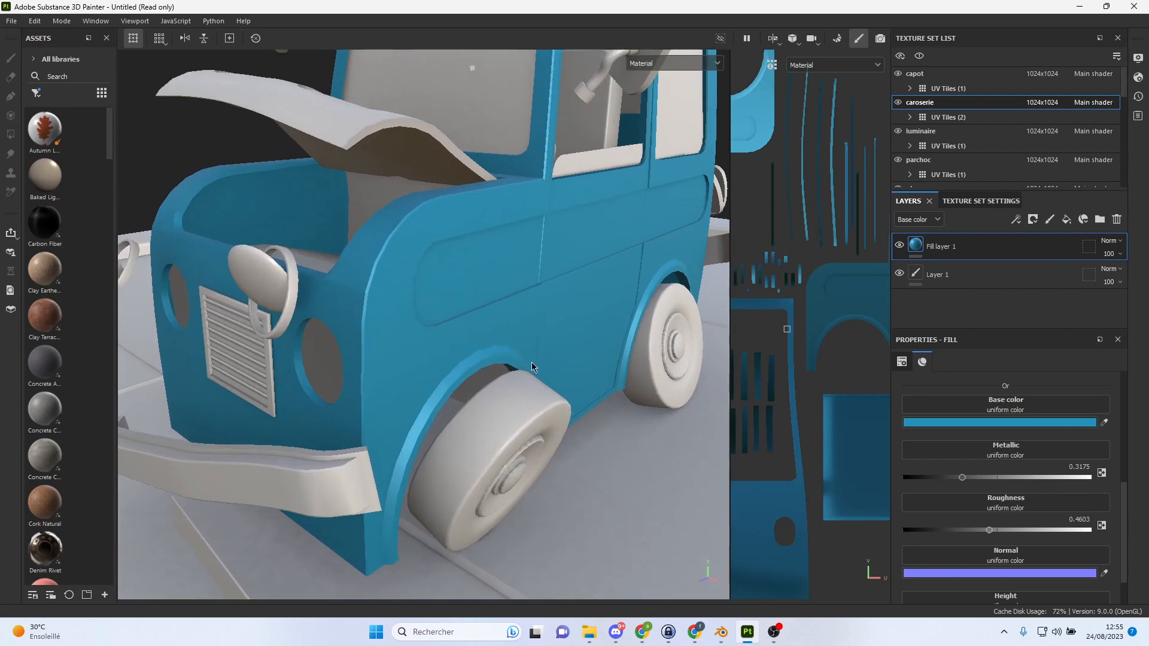
pyautogui.press('ctrl')
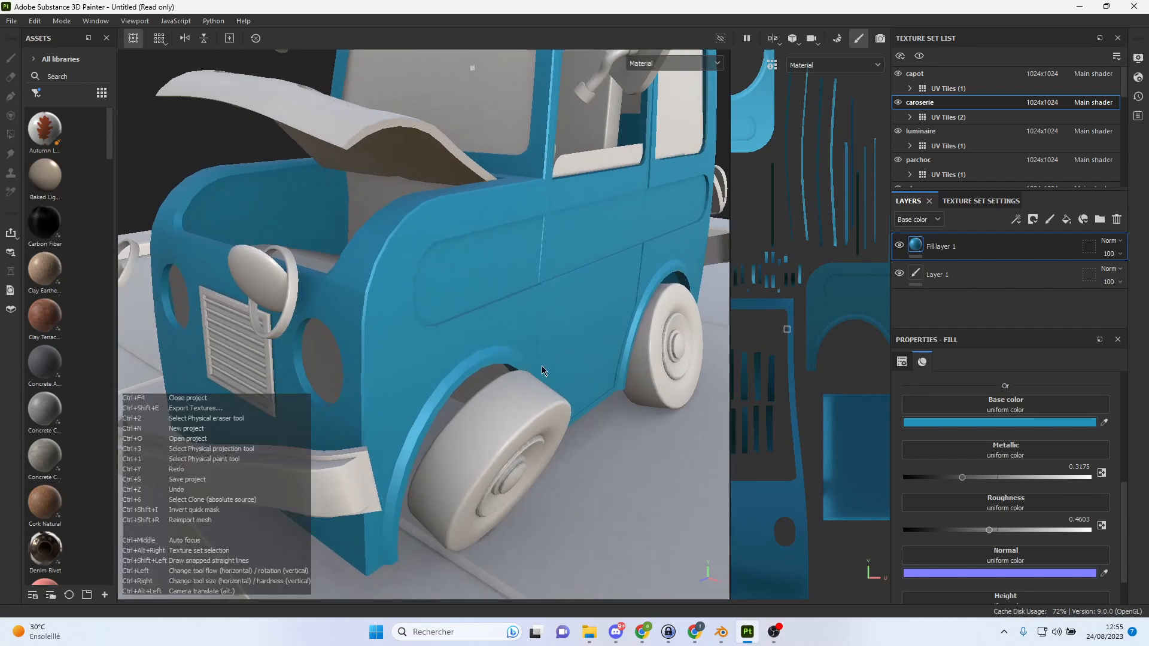
pyautogui.hotkey('ctrl', 'alt')
pyautogui.keyDown('ctrl'); pyautogui.keyDown('alt'); pyautogui.moveTo(513, 368); pyautogui.dragTo(530, 364); pyautogui.keyUp('alt'); pyautogui.keyUp('ctrl')
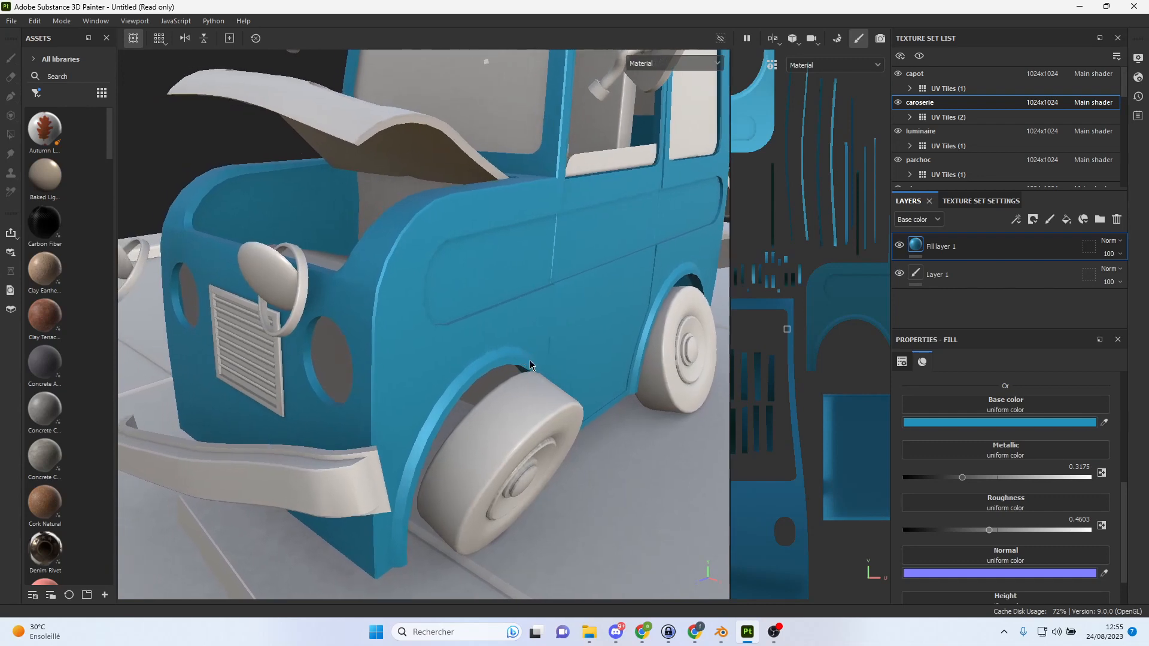
pyautogui.press('shift')
pyautogui.moveTo(536, 362)
pyautogui.keyDown('shift'); pyautogui.mouseDown(button='right')
pyautogui.moveTo(549, 359)
pyautogui.moveTo(426, 355)
pyautogui.moveTo(531, 343)
pyautogui.mouseUp(button='right'); pyautogui.keyUp('shift')
pyautogui.keyDown('alt'); pyautogui.moveTo(570, 358); pyautogui.dragTo(521, 327, button='right'); pyautogui.keyUp('alt')
pyautogui.keyDown('alt'); pyautogui.moveTo(521, 326); pyautogui.dragTo(543, 336); pyautogui.keyUp('alt')
pyautogui.keyDown('alt'); pyautogui.moveTo(543, 335); pyautogui.dragTo(502, 412, button='middle'); pyautogui.keyUp('alt')
pyautogui.keyDown('alt'); pyautogui.moveTo(502, 412); pyautogui.dragTo(676, 427, button='right'); pyautogui.keyUp('alt')
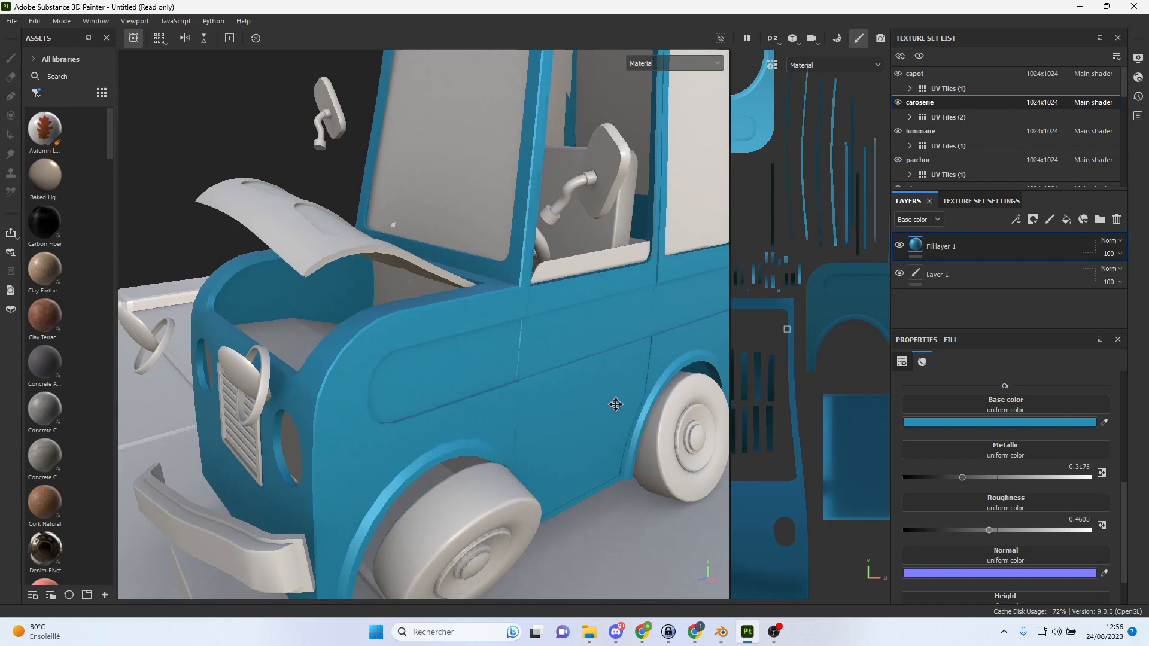
pyautogui.keyDown('alt'); pyautogui.moveTo(608, 419); pyautogui.dragTo(625, 376, button='middle'); pyautogui.keyUp('alt')
# Add an empty generator to the content of the blue fill layer.
pyautogui.click(982, 249)
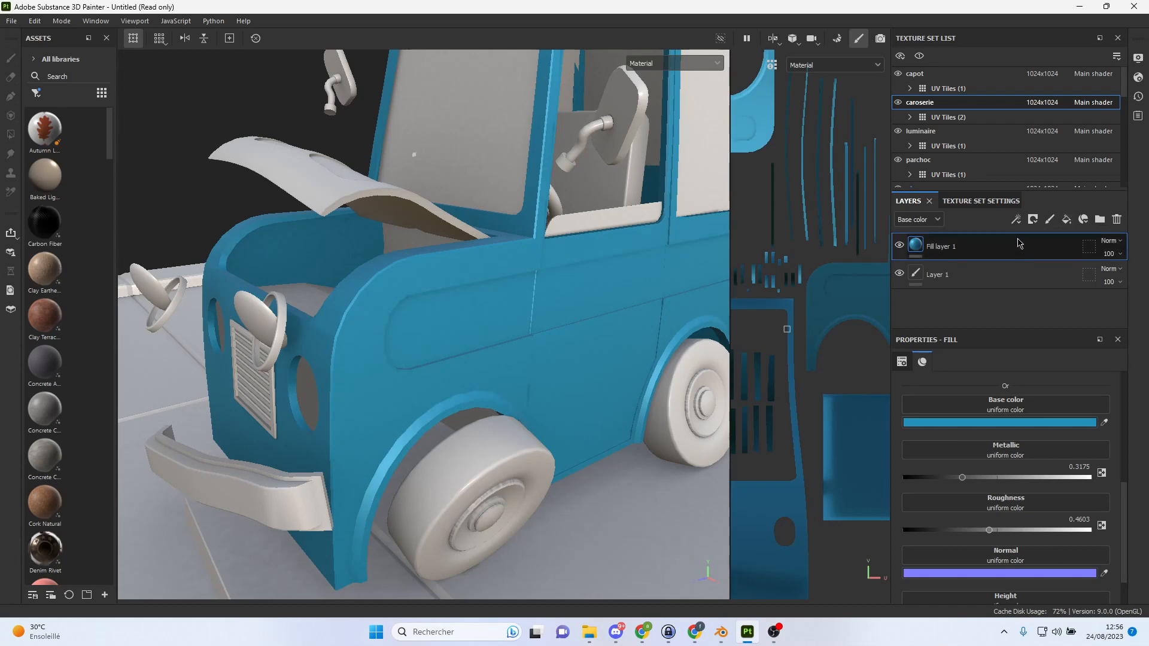
pyautogui.click(1034, 219)
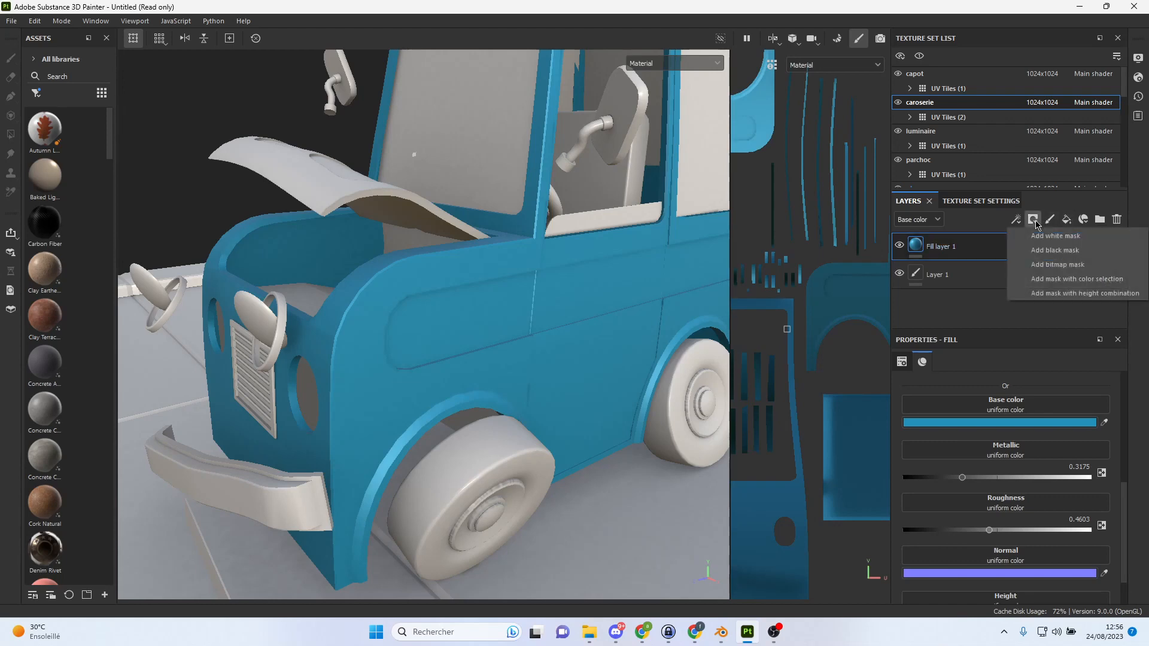
pyautogui.rightClick(985, 246)
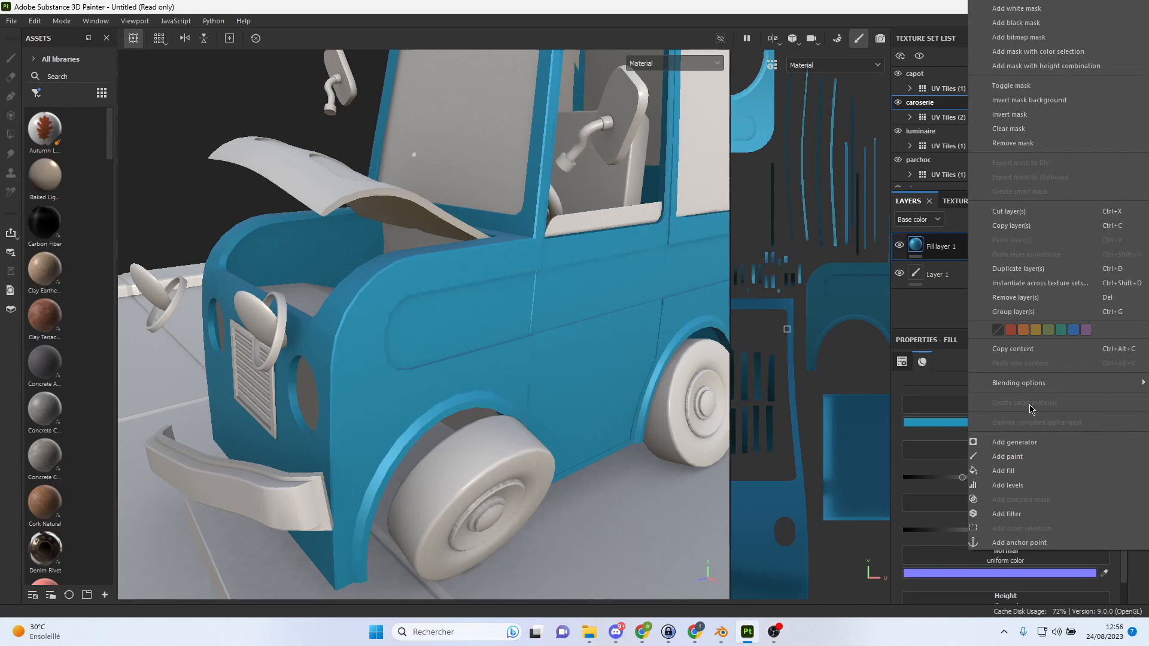
pyautogui.click(1014, 442)
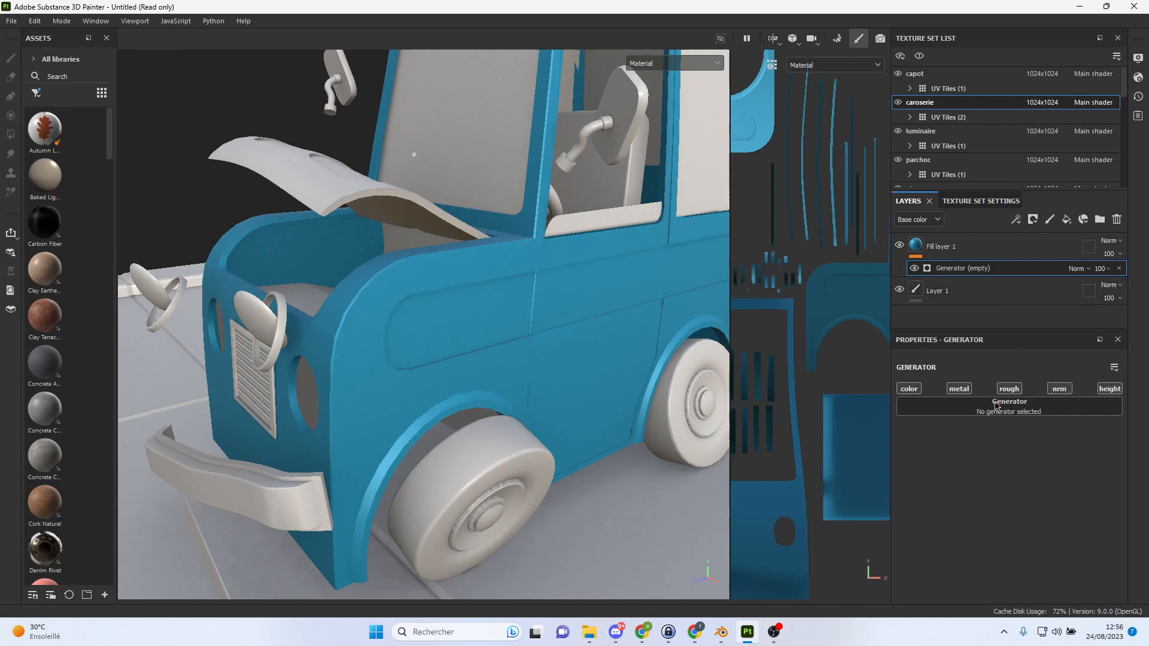
# Load the Metal Edge Wear generator into the empty generator slot of the blue fill layer.
pyautogui.click(999, 413)
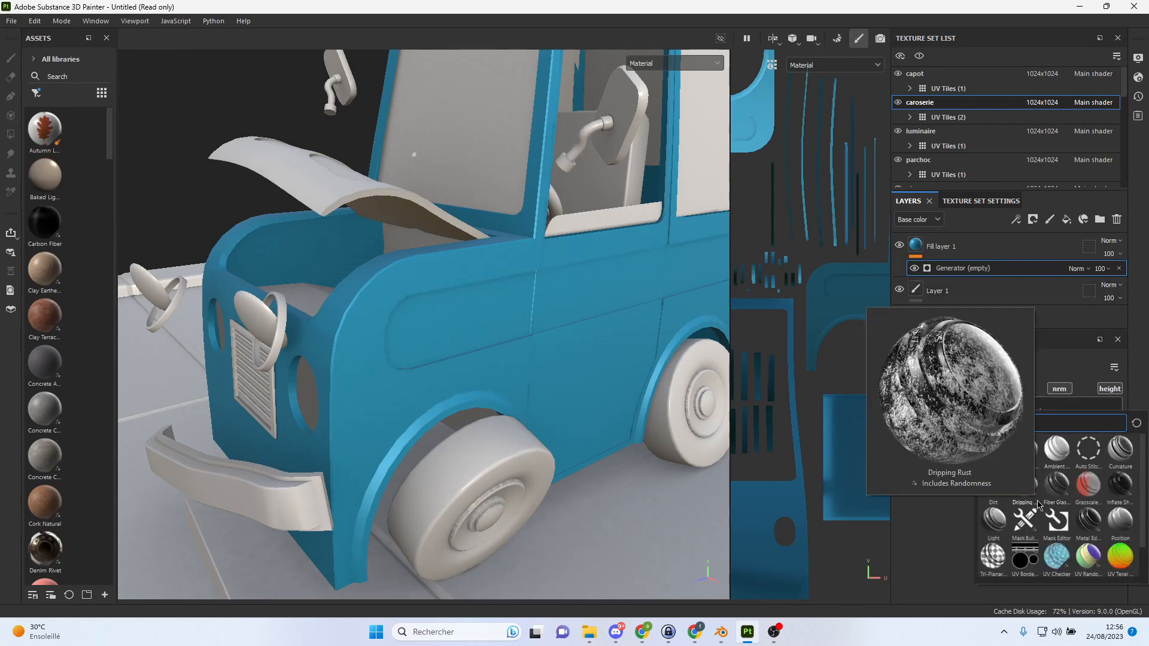
pyautogui.moveTo(1113, 490)
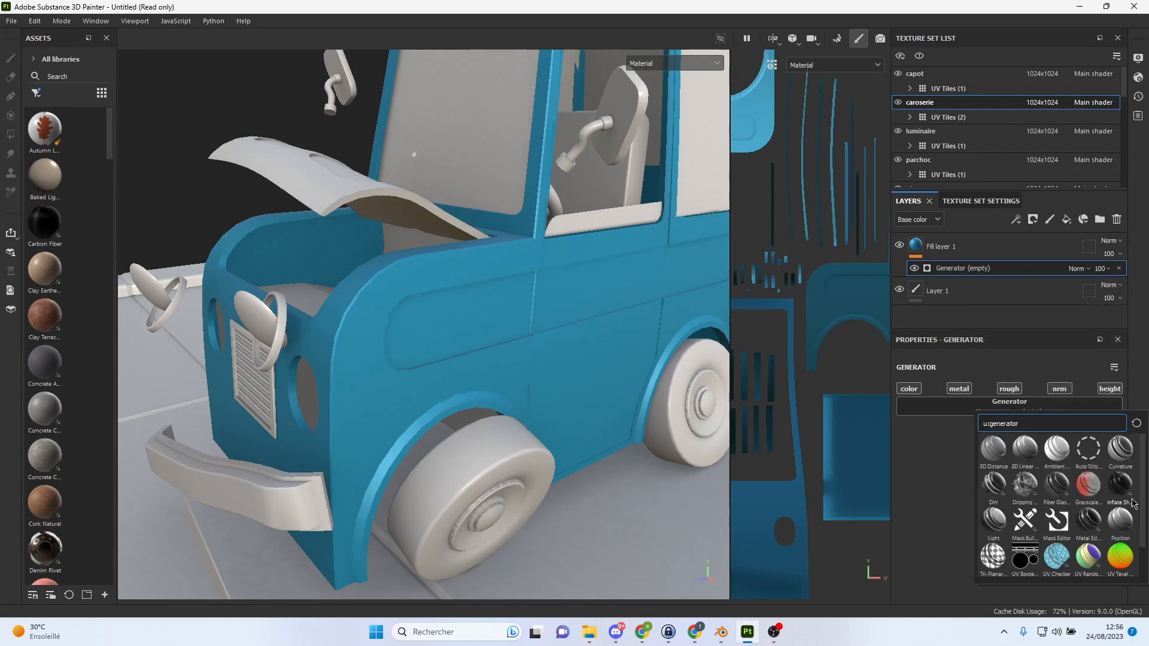
pyautogui.scroll(-1, 1133, 511)
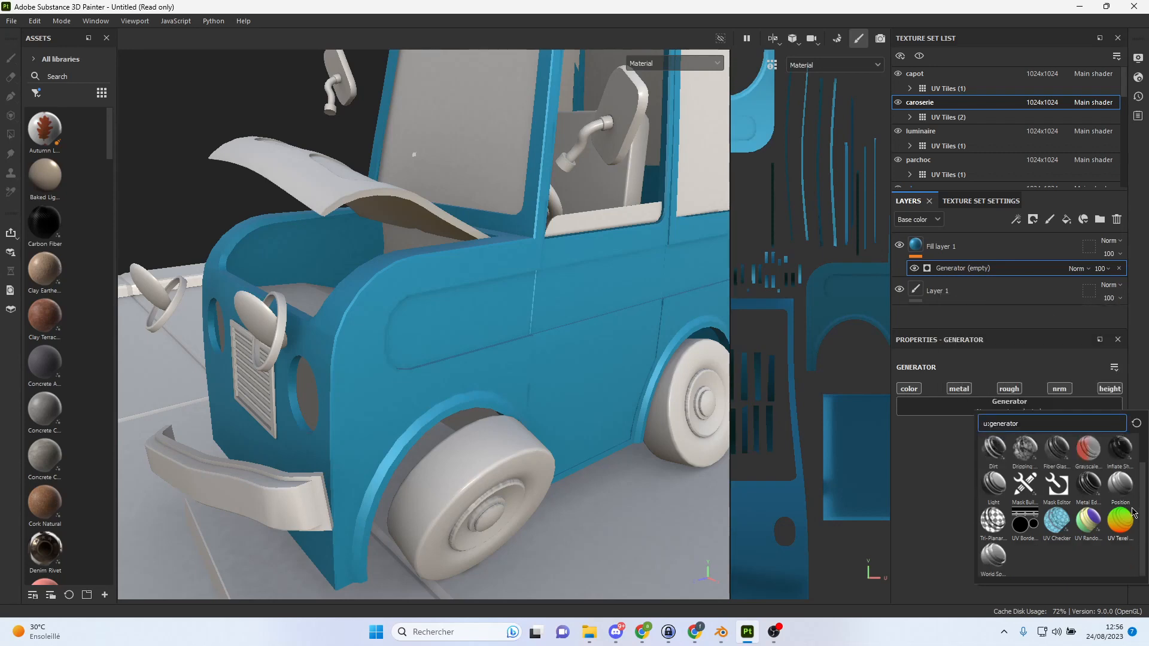
pyautogui.click(1090, 483)
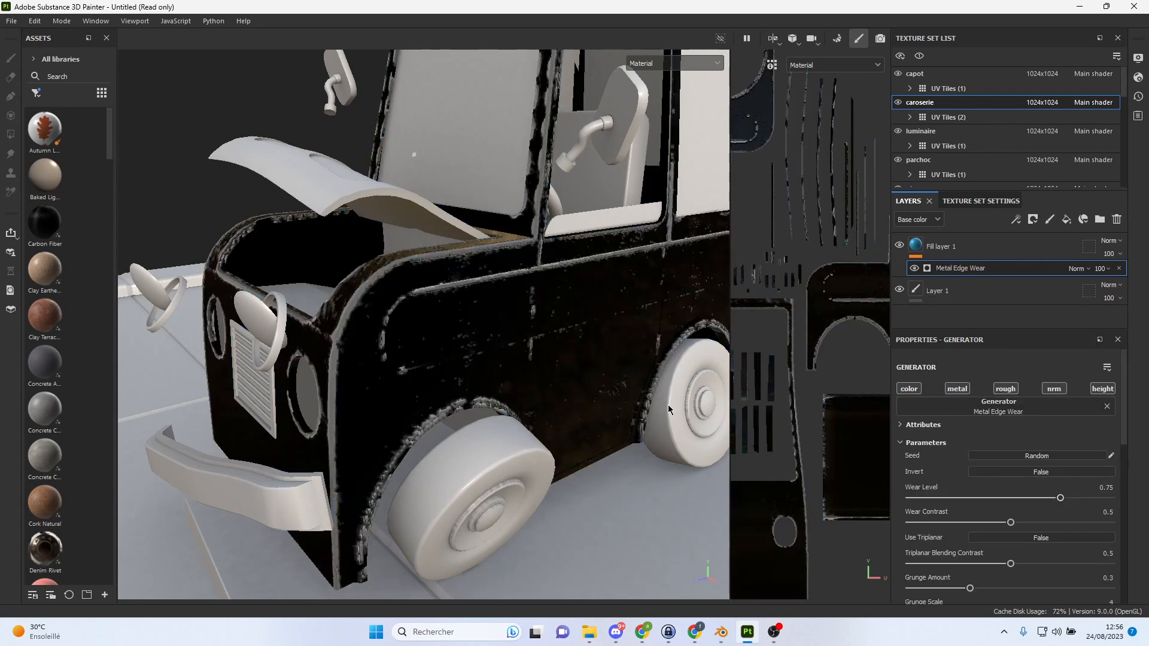
# Try different blending modes for the Metal Edge Wear generator on the car body and choose Multiply.
pyautogui.keyDown('alt'); pyautogui.moveTo(513, 327); pyautogui.dragTo(537, 407); pyautogui.keyUp('alt')
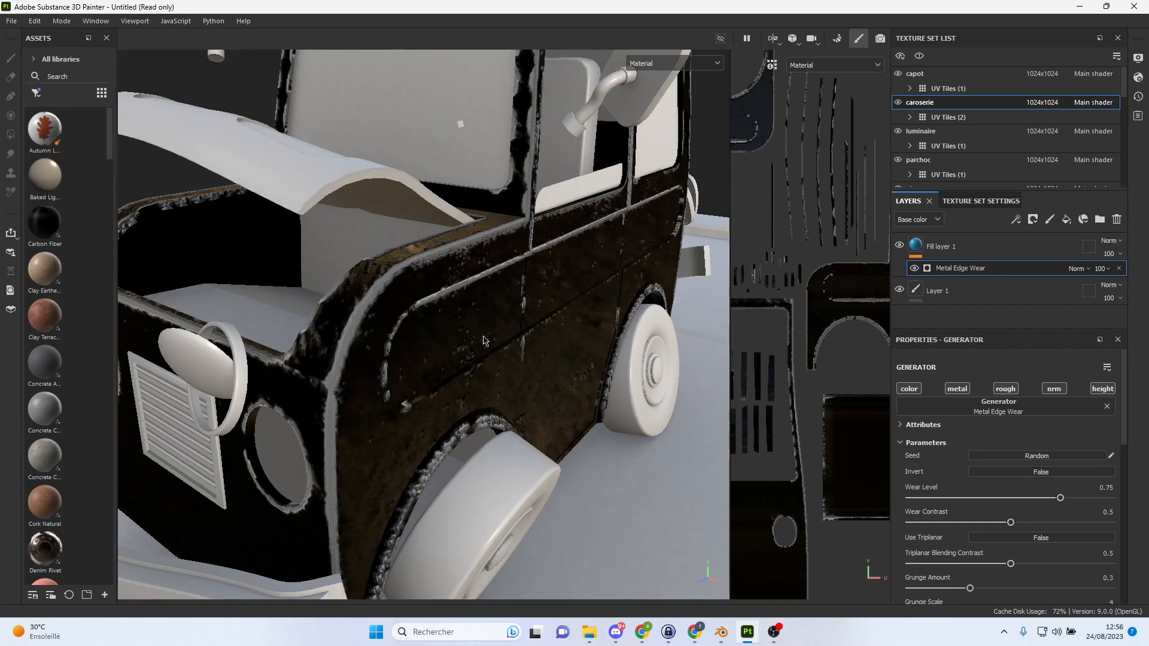
pyautogui.keyDown('alt'); pyautogui.moveTo(461, 260); pyautogui.dragTo(341, 256); pyautogui.keyUp('alt')
pyautogui.keyDown('alt'); pyautogui.moveTo(341, 257); pyautogui.dragTo(496, 290, button='right'); pyautogui.keyUp('alt')
pyautogui.keyDown('alt'); pyautogui.moveTo(513, 304); pyautogui.dragTo(455, 280); pyautogui.keyUp('alt')
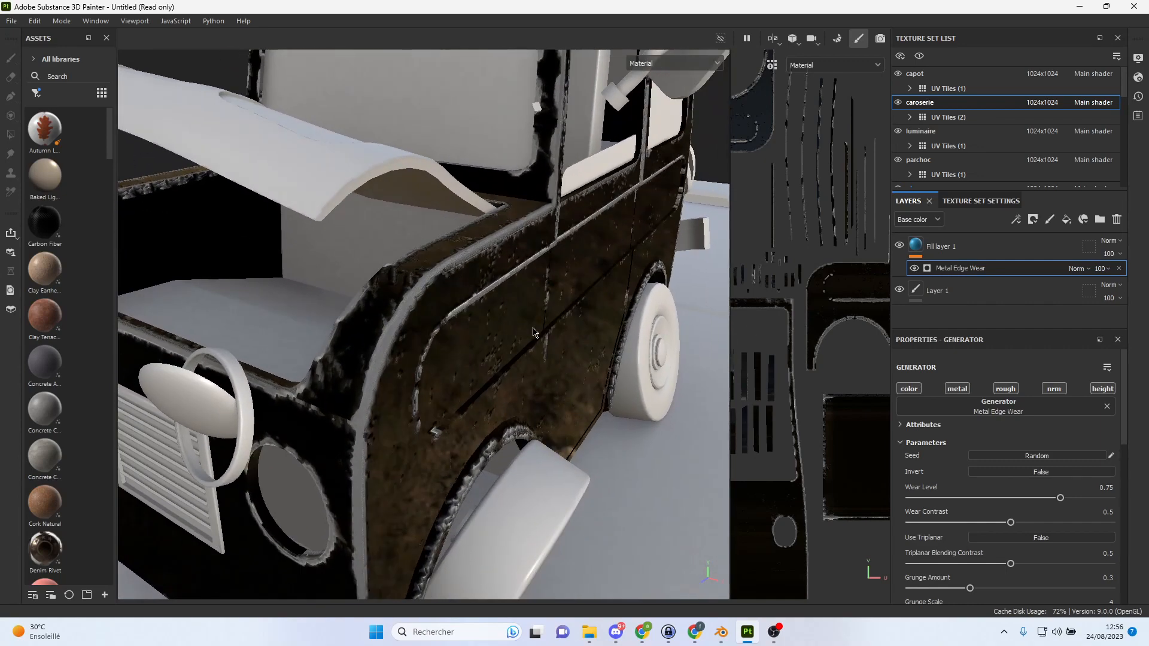
pyautogui.keyDown('alt'); pyautogui.moveTo(505, 322); pyautogui.dragTo(522, 327); pyautogui.keyUp('alt')
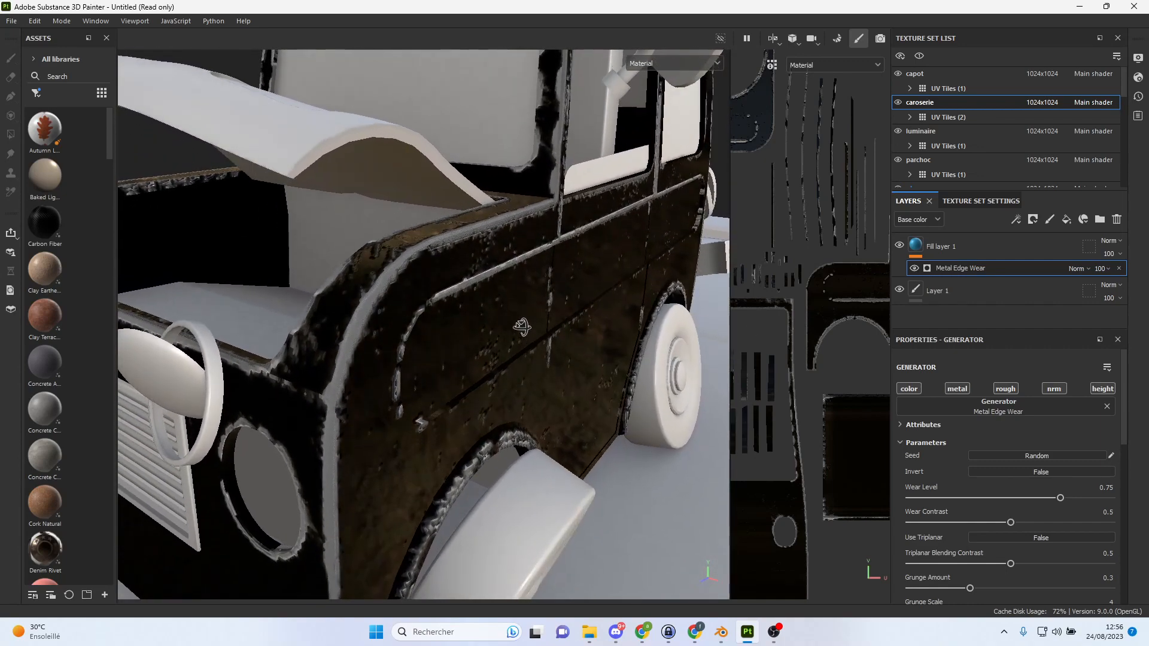
pyautogui.click(1087, 269)
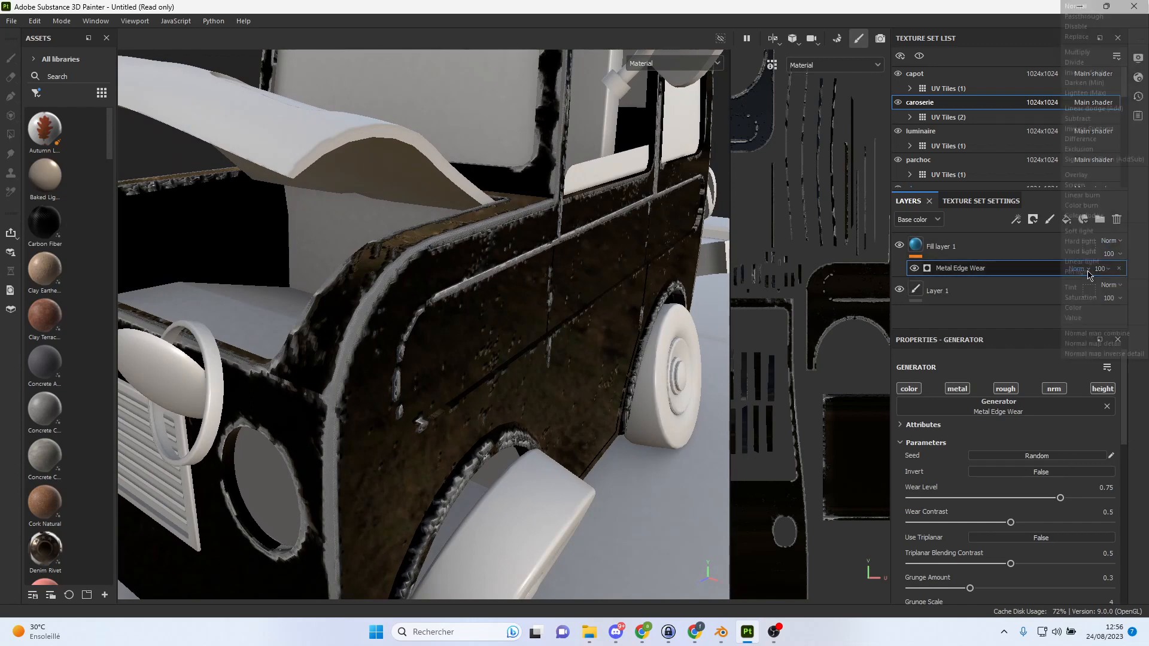
pyautogui.click(1082, 18)
pyautogui.click(1080, 268)
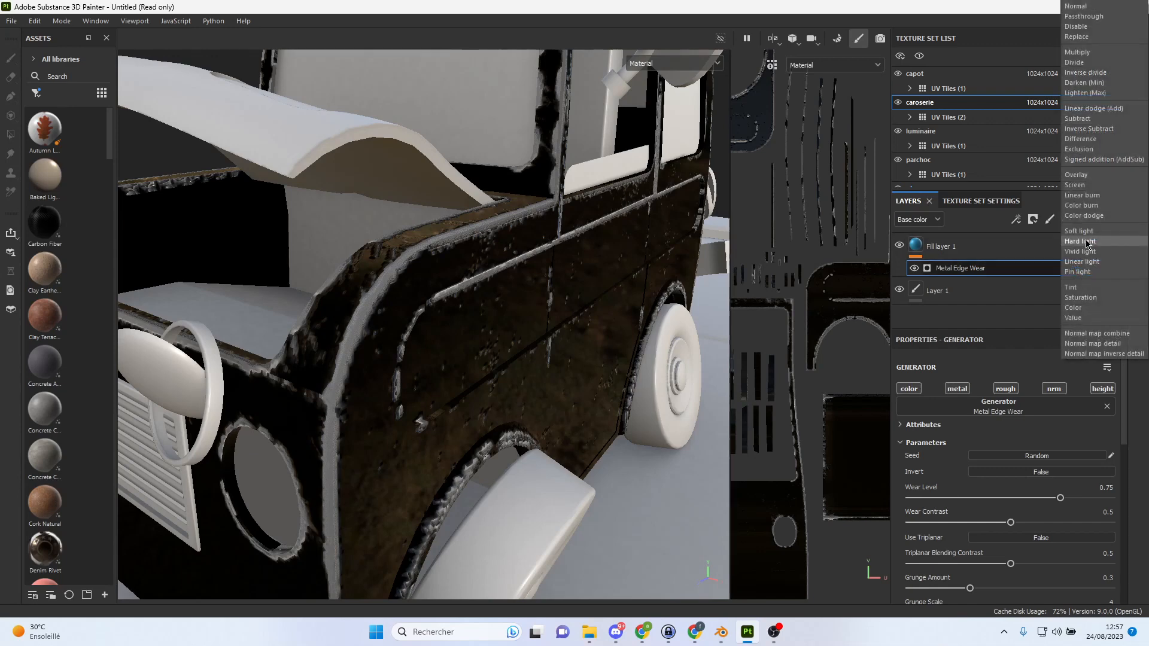
pyautogui.click(1077, 26)
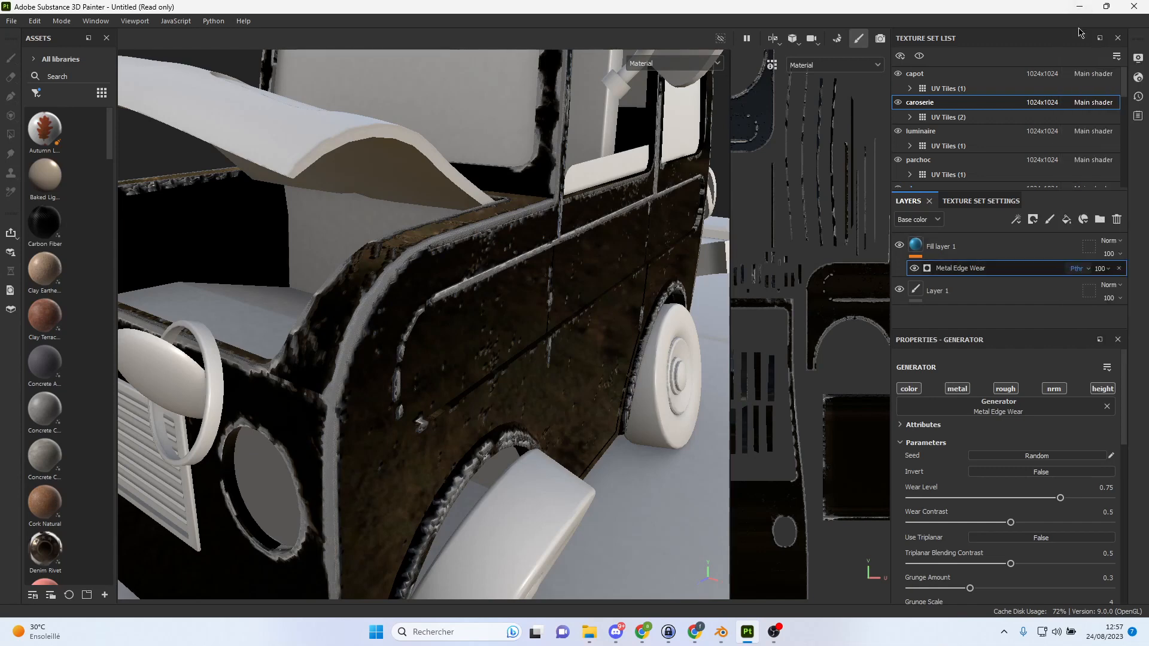
pyautogui.press('Down')
pyautogui.press('Down')
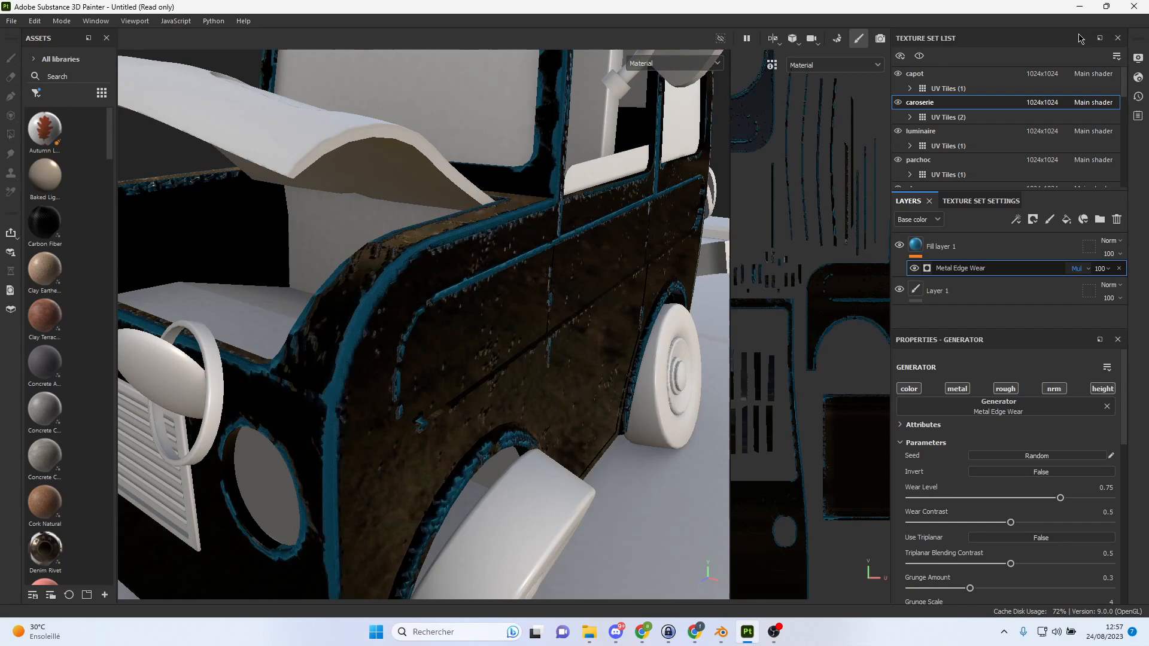
pyautogui.press('Down')
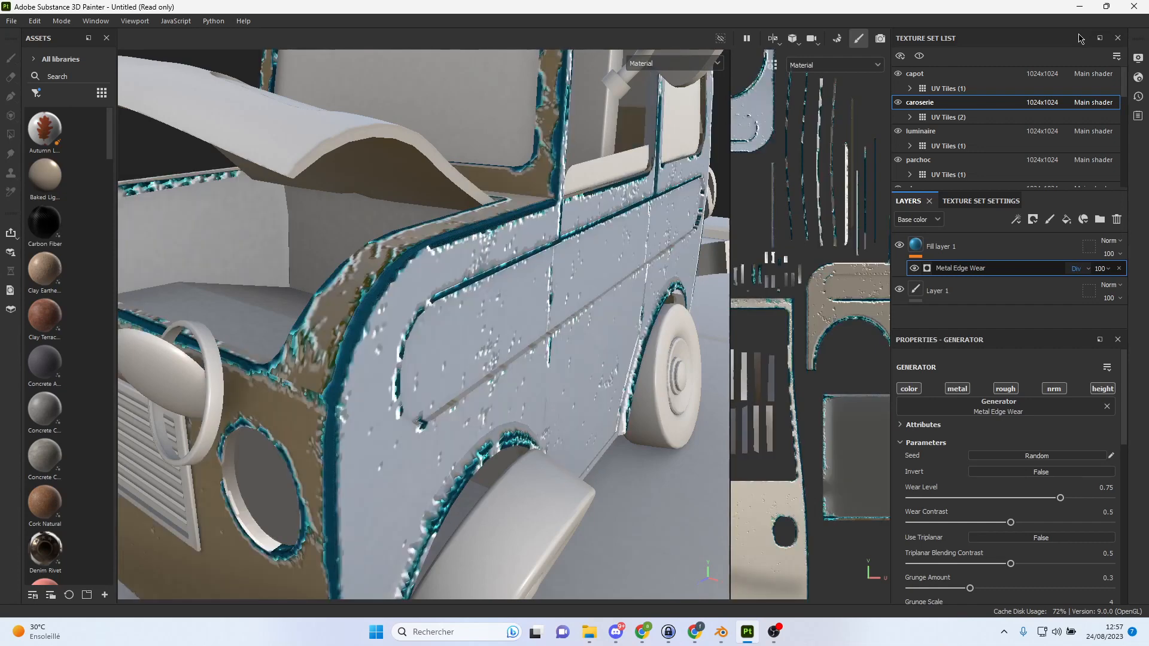
pyautogui.press('Down')
pyautogui.press('Down')
pyautogui.press('Down')
pyautogui.press('Down')
pyautogui.press('Down')
pyautogui.press('Down')
pyautogui.press('Down')
pyautogui.press('Down')
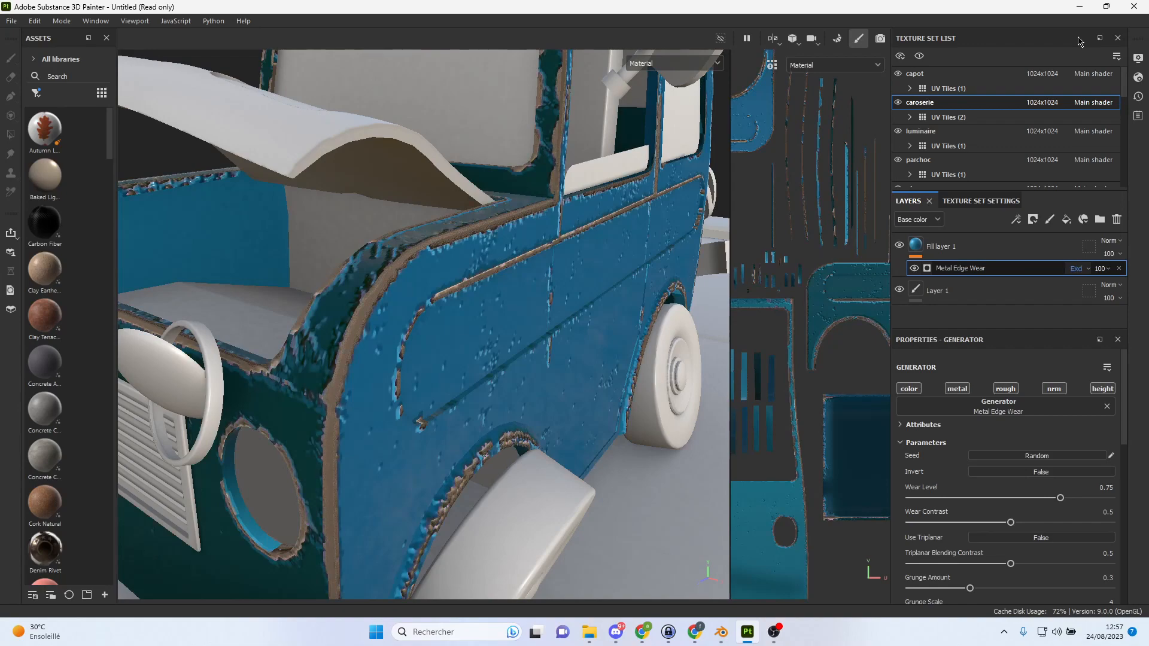
pyautogui.press('Down')
pyautogui.press('Down')
pyautogui.press('Down')
pyautogui.press('Down')
pyautogui.press('Down')
pyautogui.press('Down')
pyautogui.press('Down')
pyautogui.press('Down')
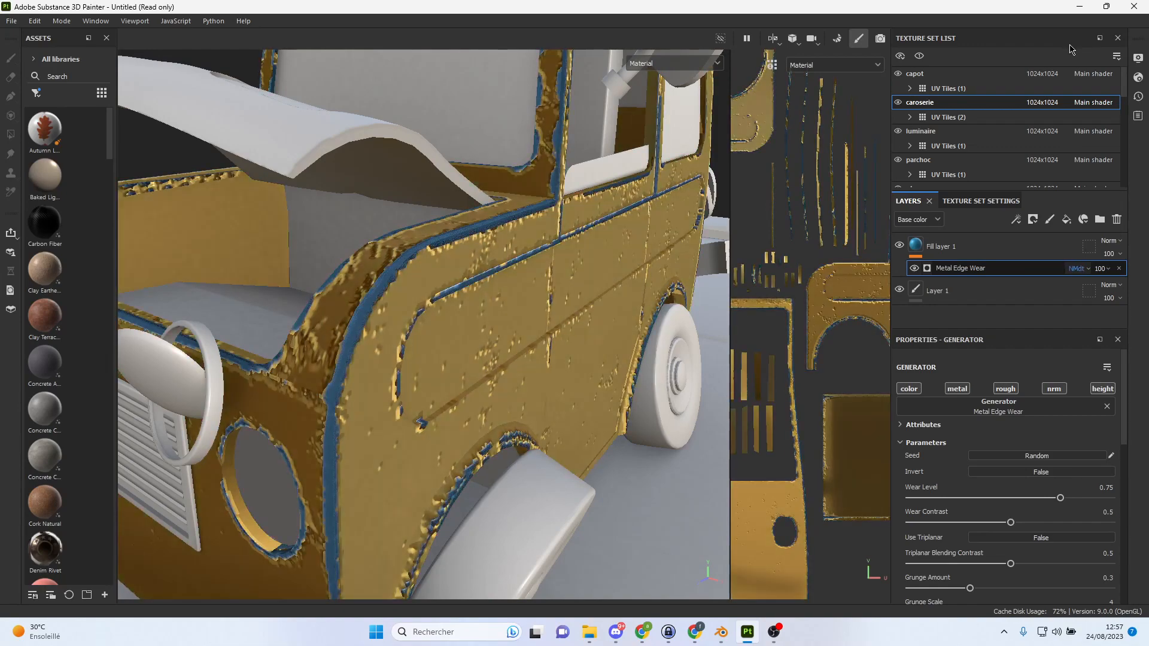
pyautogui.press('Up')
pyautogui.press('Up')
pyautogui.press('Up')
pyautogui.press('Up')
pyautogui.press('Up')
pyautogui.press('Up')
pyautogui.press('Up')
pyautogui.press('Up')
pyautogui.press('Up')
pyautogui.press('Up')
pyautogui.press('Up')
pyautogui.press('Up')
pyautogui.press('Up')
pyautogui.press('Up')
pyautogui.press('Up')
pyautogui.press('Up')
pyautogui.press('Up')
pyautogui.press('Up')
pyautogui.press('Up')
pyautogui.press('Up')
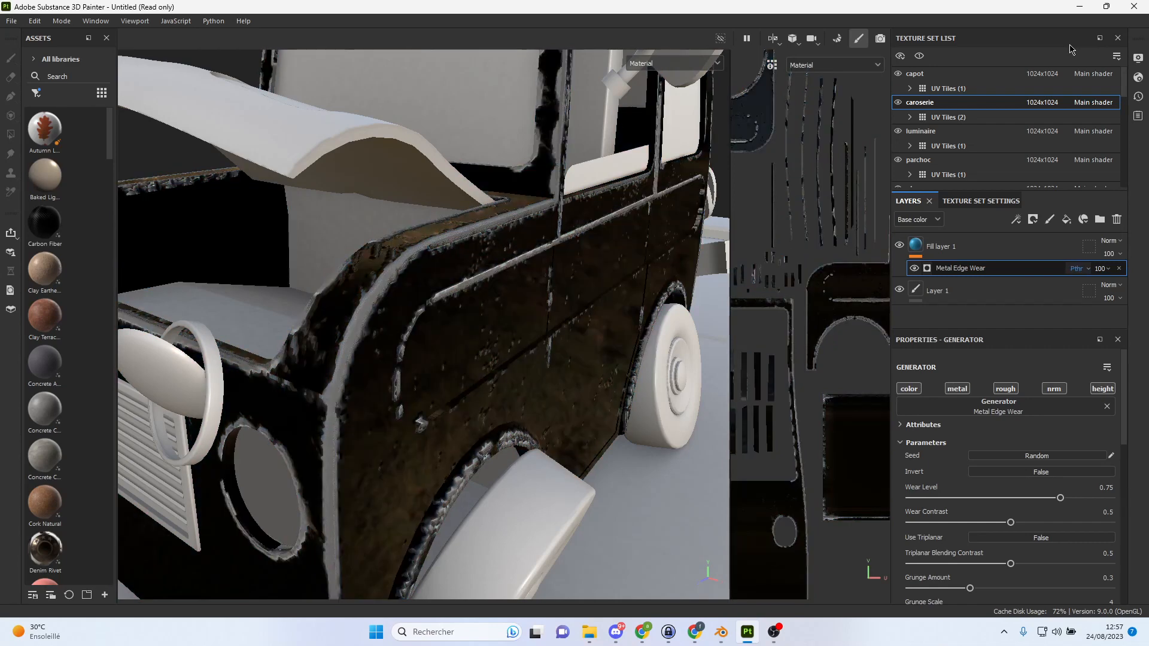
pyautogui.press('Down')
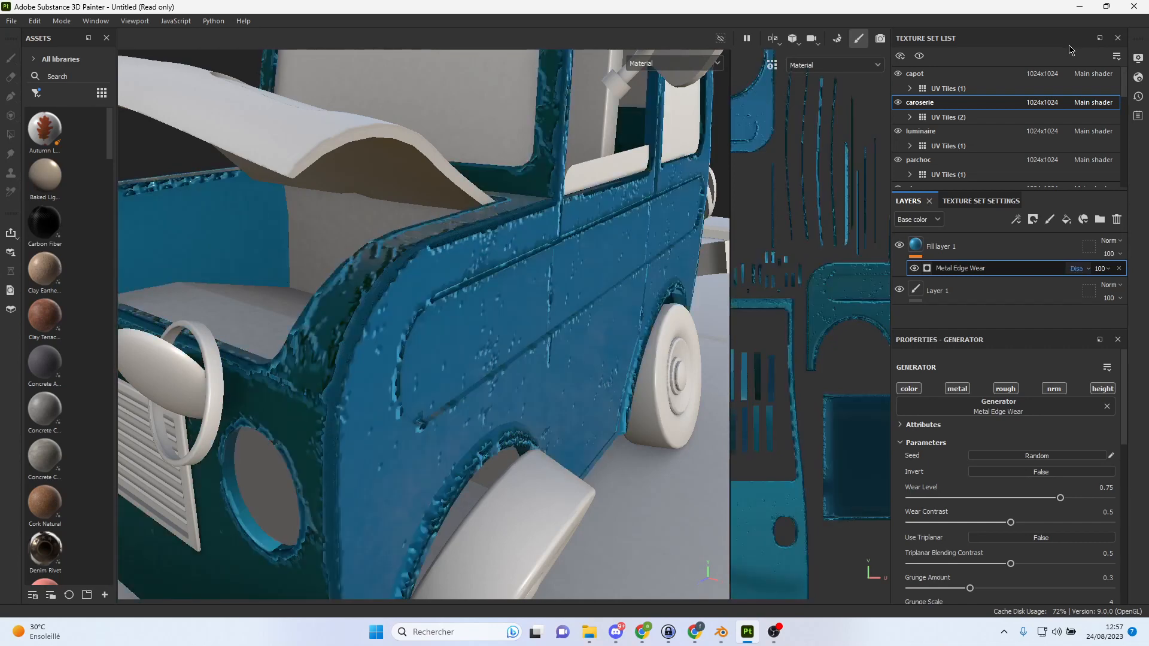
pyautogui.press('Down')
pyautogui.press('Down')
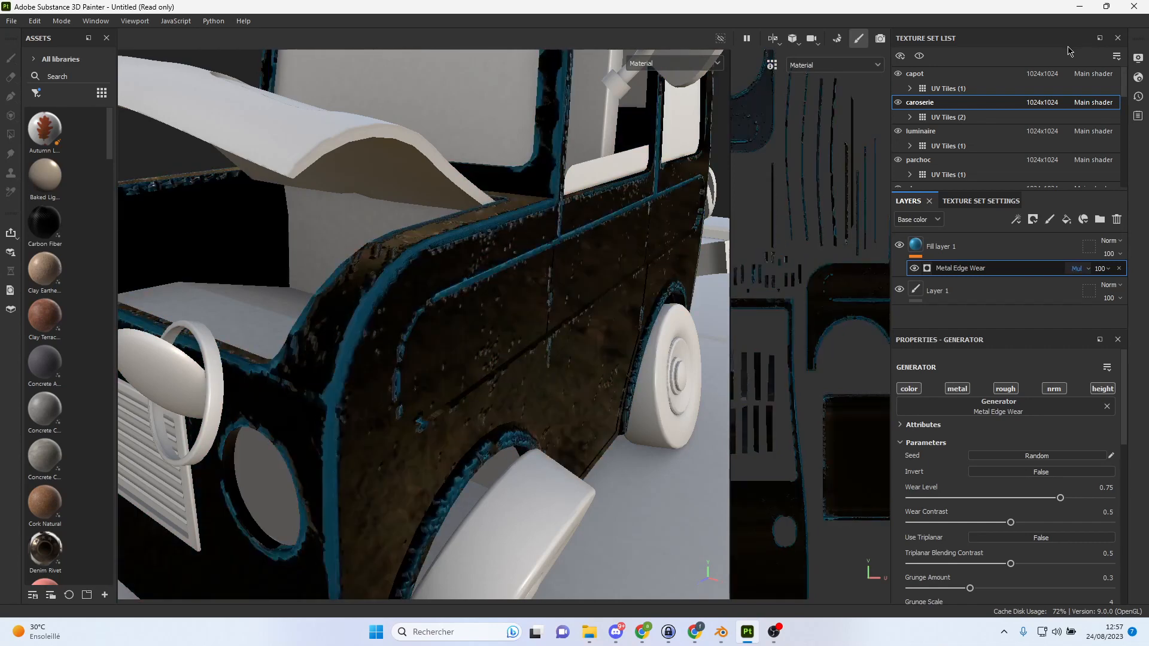
# Invert the Metal Edge Wear generator and set its blending mode to Divide.
pyautogui.click(1041, 472)
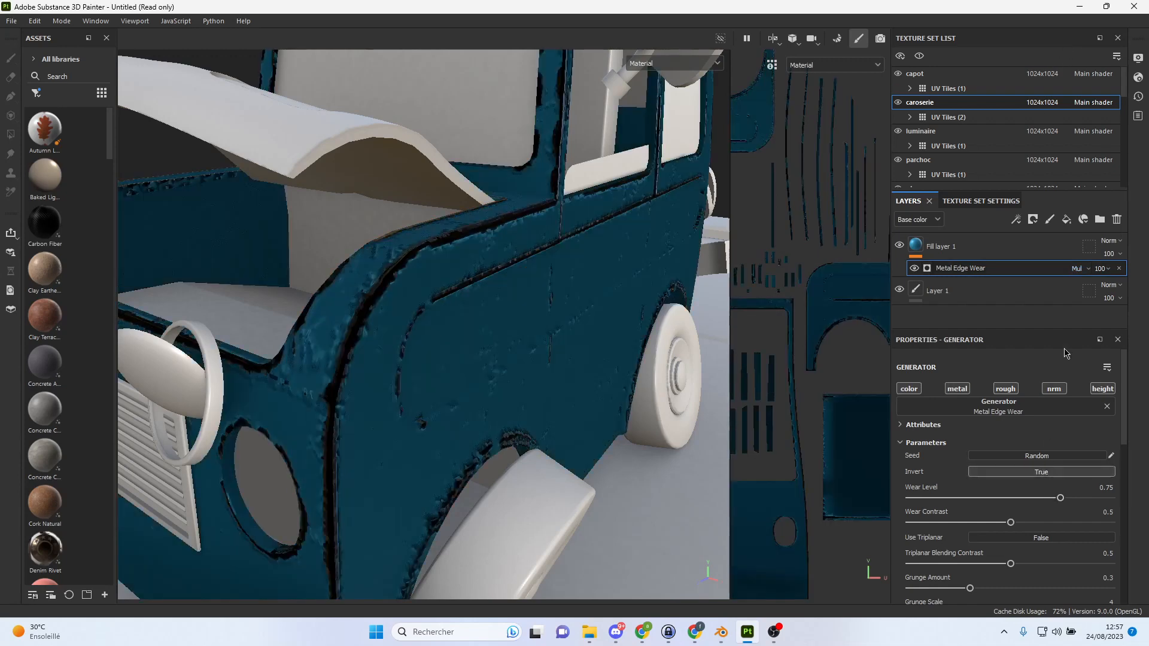
pyautogui.click(1091, 271)
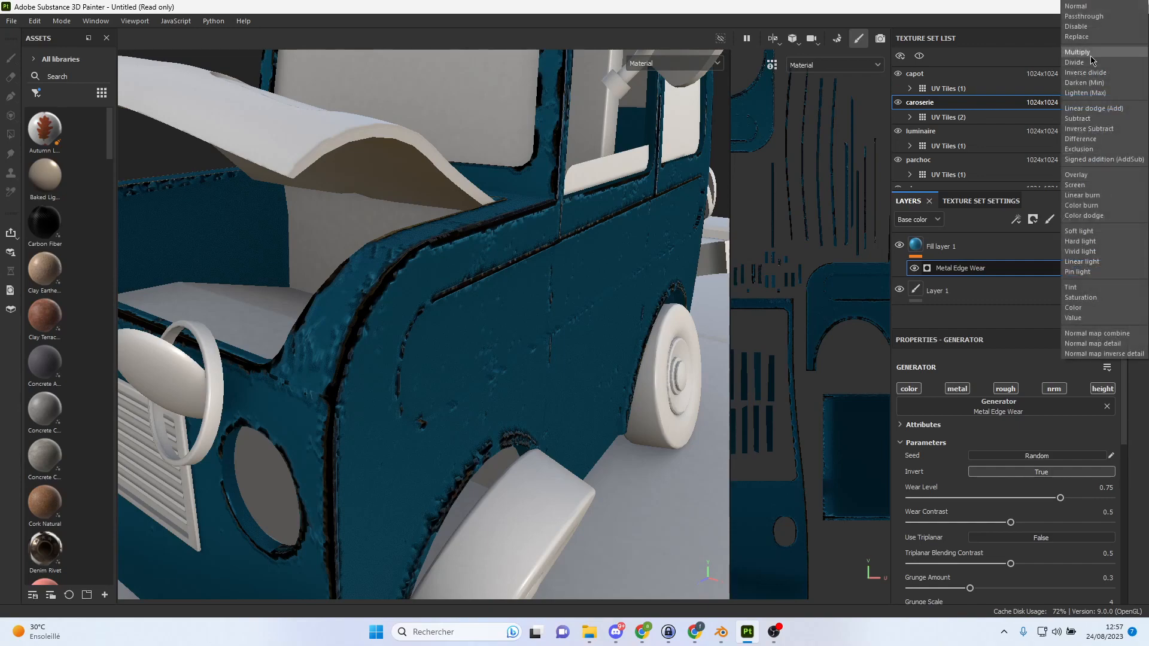
pyautogui.click(1097, 10)
pyautogui.press('Down')
pyautogui.press('Down')
pyautogui.press('Down')
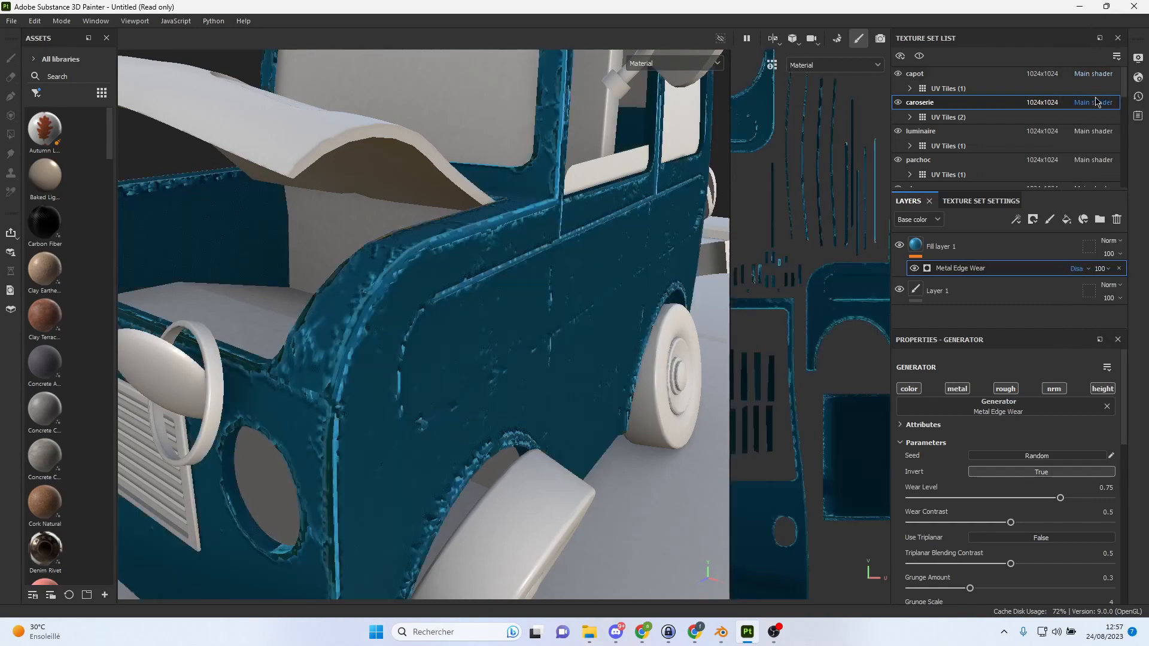
pyautogui.press('Up')
pyautogui.press('Down')
pyautogui.press('Down')
pyautogui.press('Down')
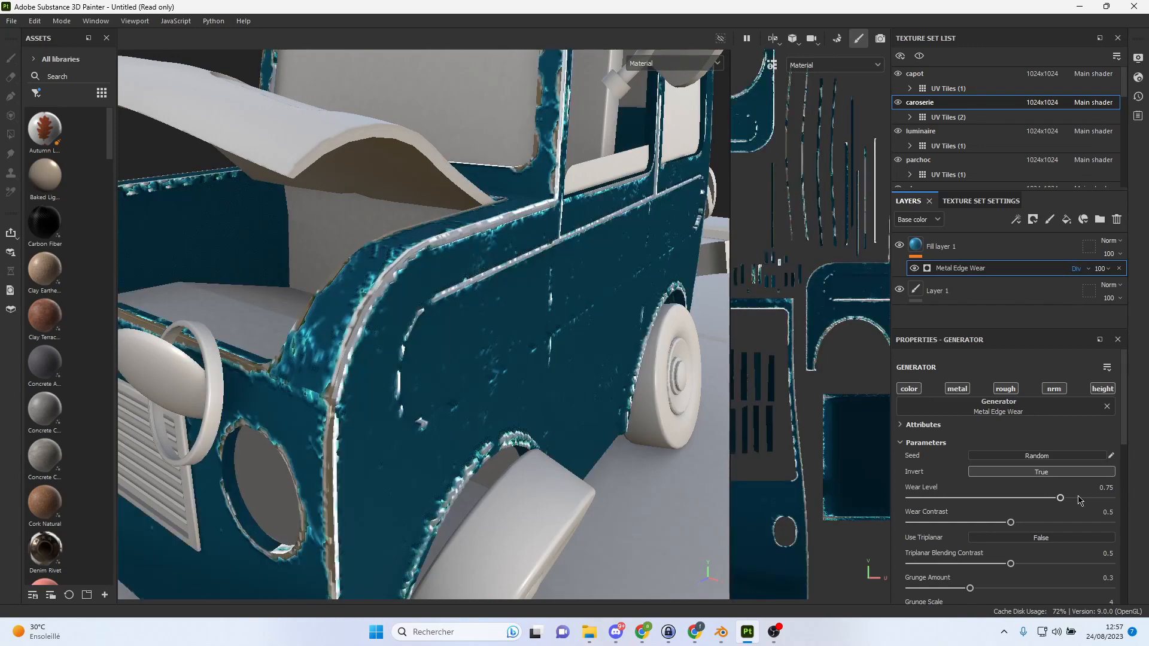
# Disable the generator's metal, rough, nrm and height channels, leaving only color enabled.
pyautogui.scroll(-3, 1052, 493)
pyautogui.scroll(3, 1045, 486)
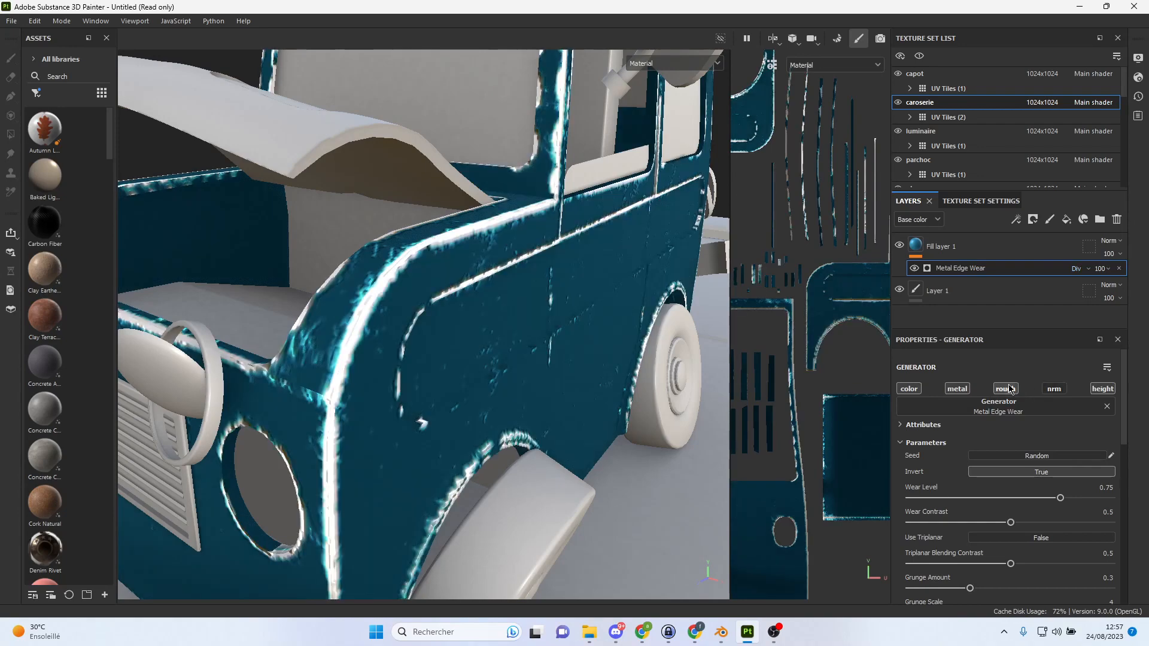
pyautogui.click(960, 390)
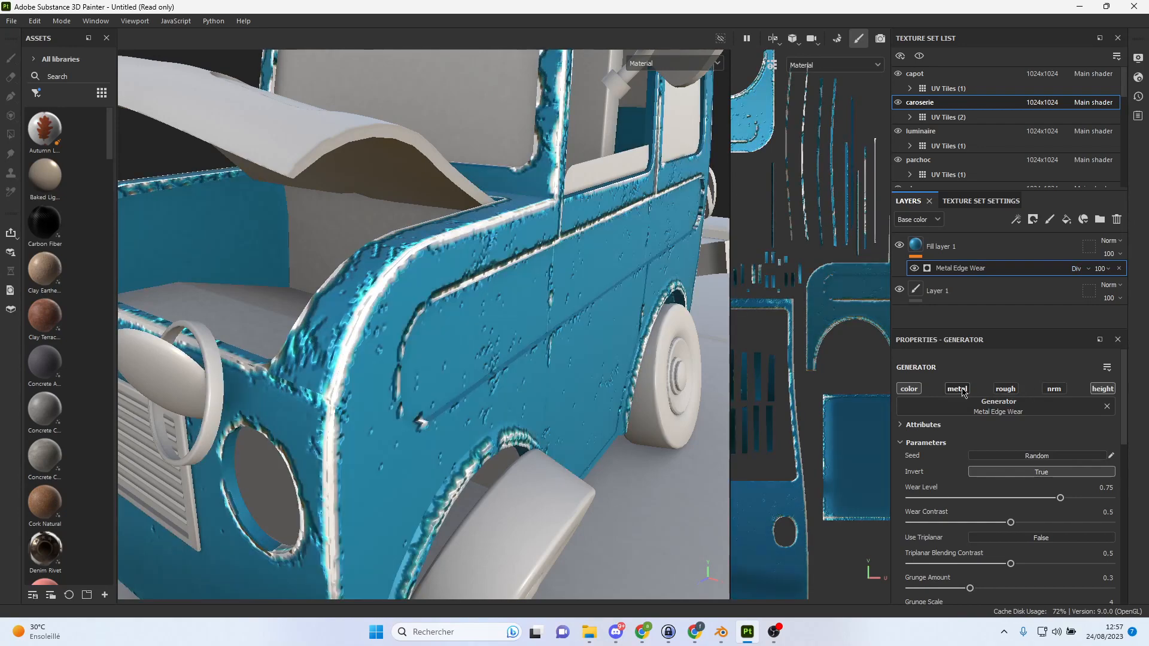
pyautogui.click(1105, 389)
pyautogui.click(910, 389)
pyautogui.click(911, 391)
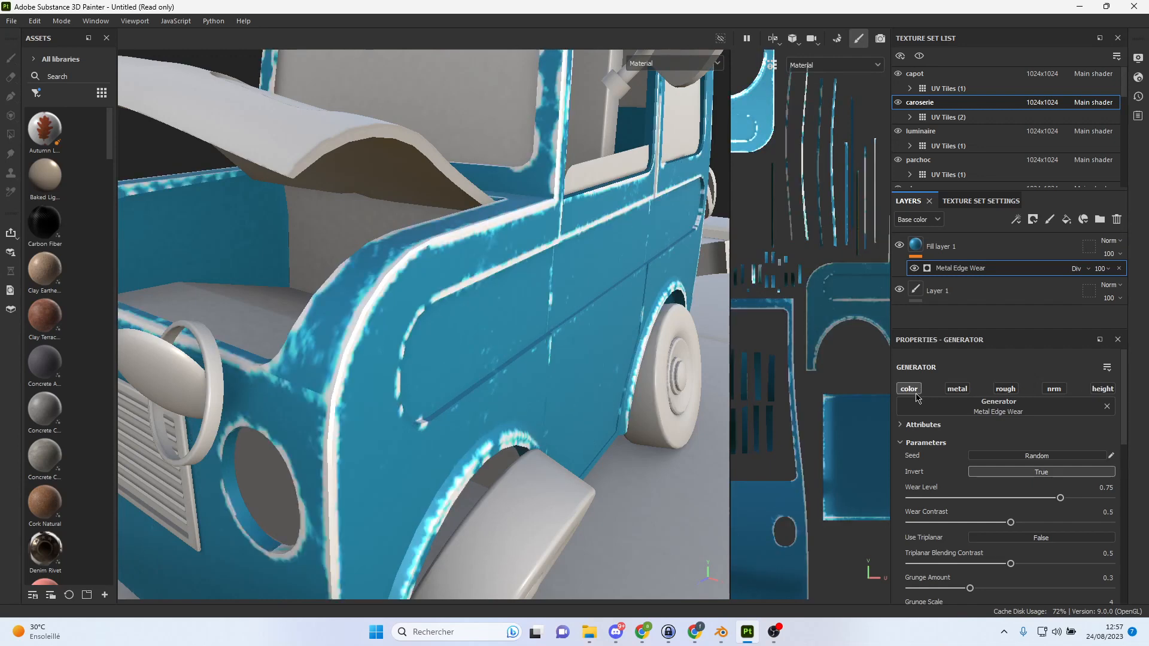
# Set the generator's Wear Level to 0.2 and its Wear Contrast to 0.41.
pyautogui.scroll(-3, 1031, 443)
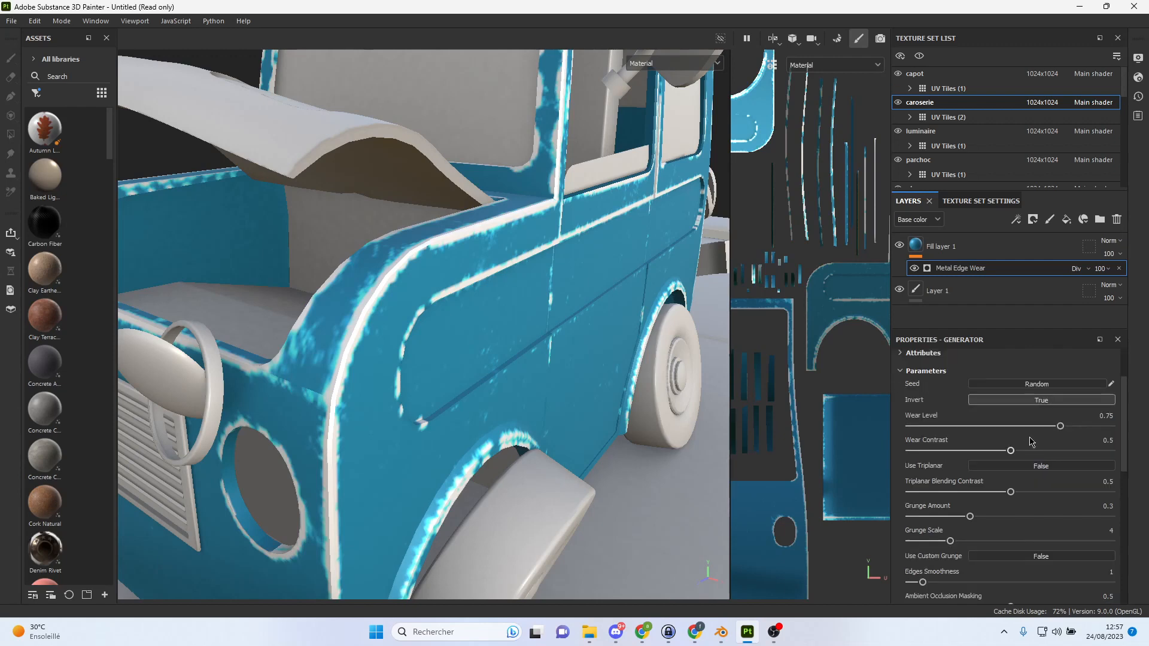
pyautogui.moveTo(1062, 427); pyautogui.dragTo(949, 427)
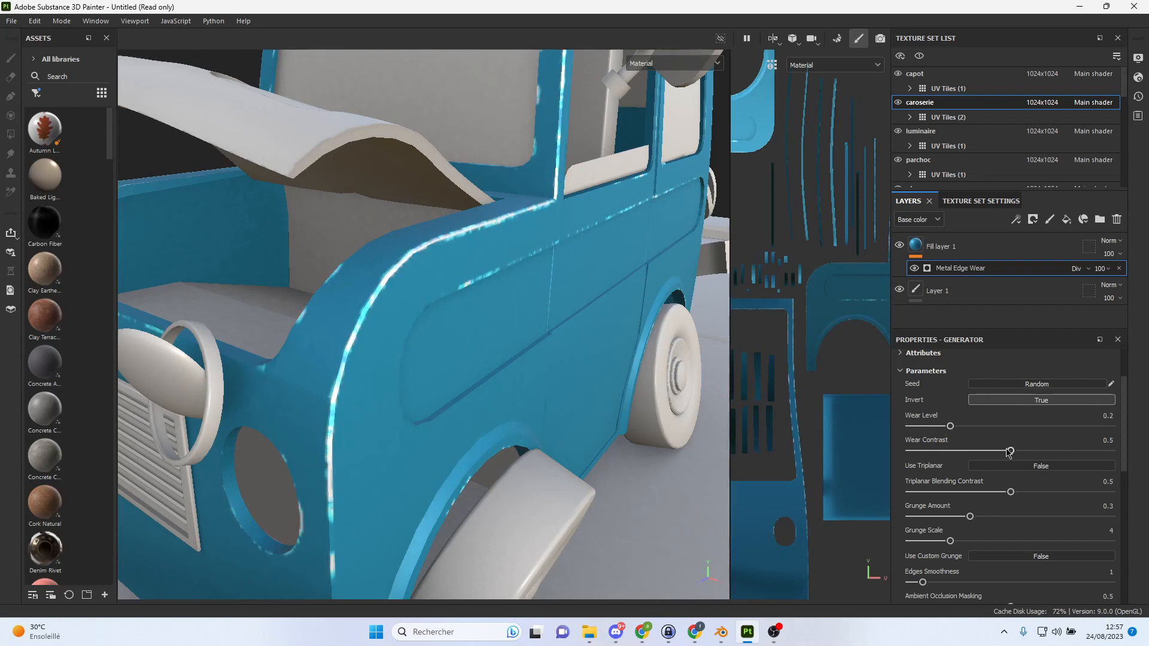
pyautogui.moveTo(1006, 453)
pyautogui.mouseDown()
pyautogui.moveTo(940, 452)
pyautogui.moveTo(1040, 452)
pyautogui.moveTo(993, 450)
pyautogui.mouseUp()
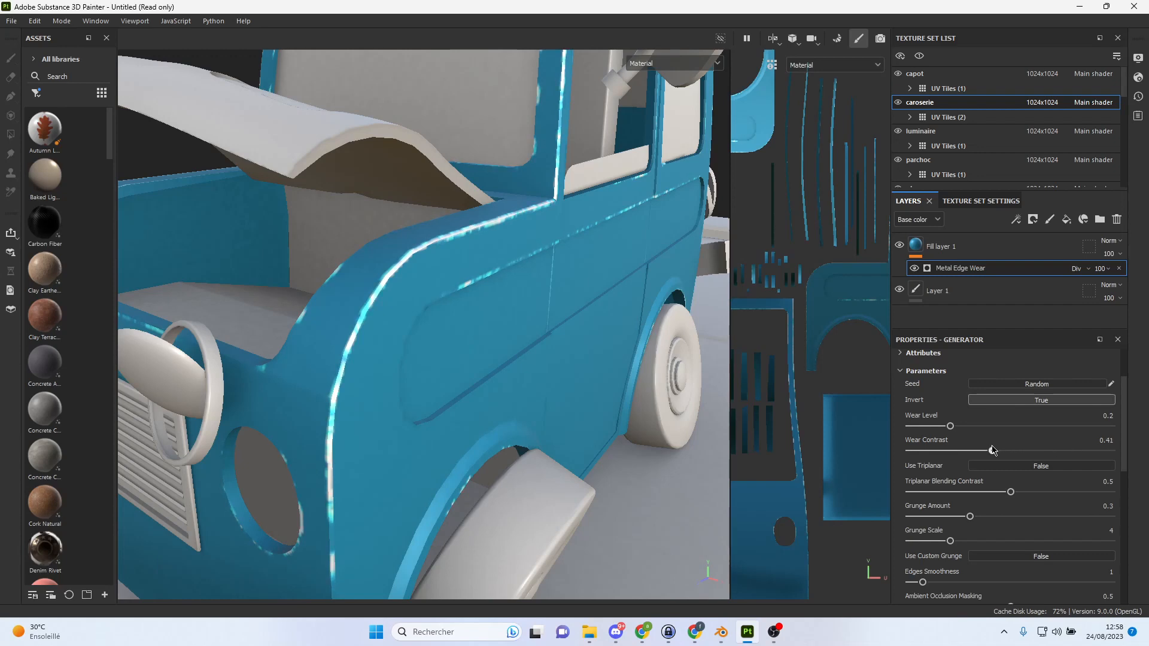
# Enable Use Triplanar on the generator, with Triplanar Blending Contrast at 0.21 and Grunge Amount at 0.34.
pyautogui.click(1028, 470)
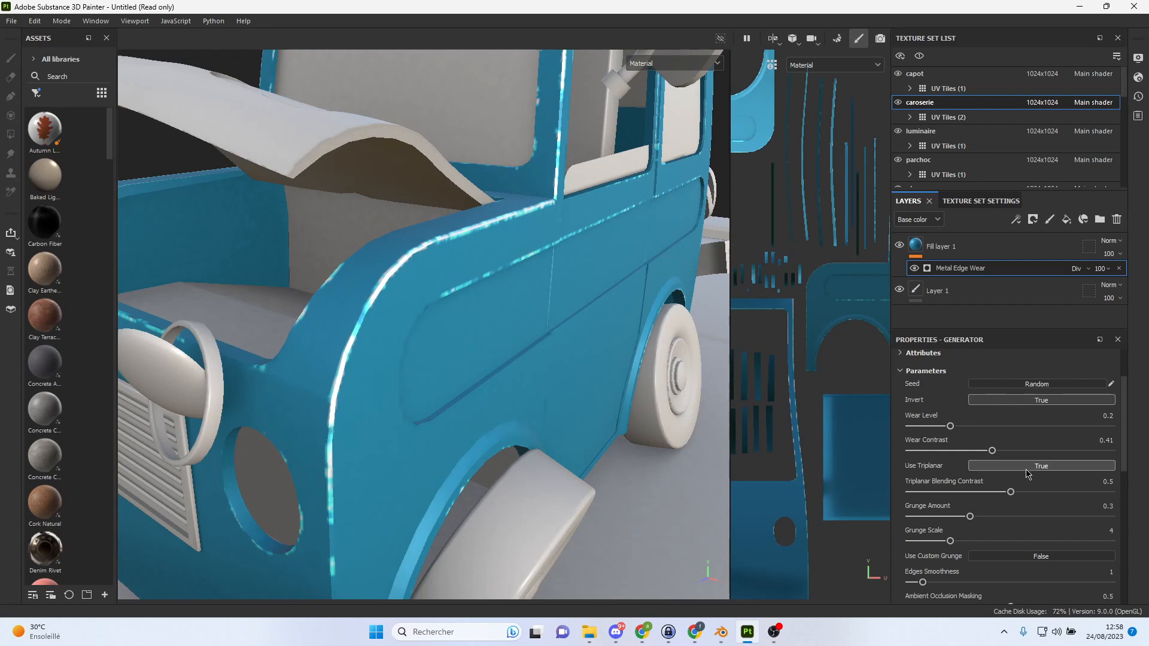
pyautogui.moveTo(1011, 492); pyautogui.dragTo(979, 517)
pyautogui.scroll(-2, 979, 516)
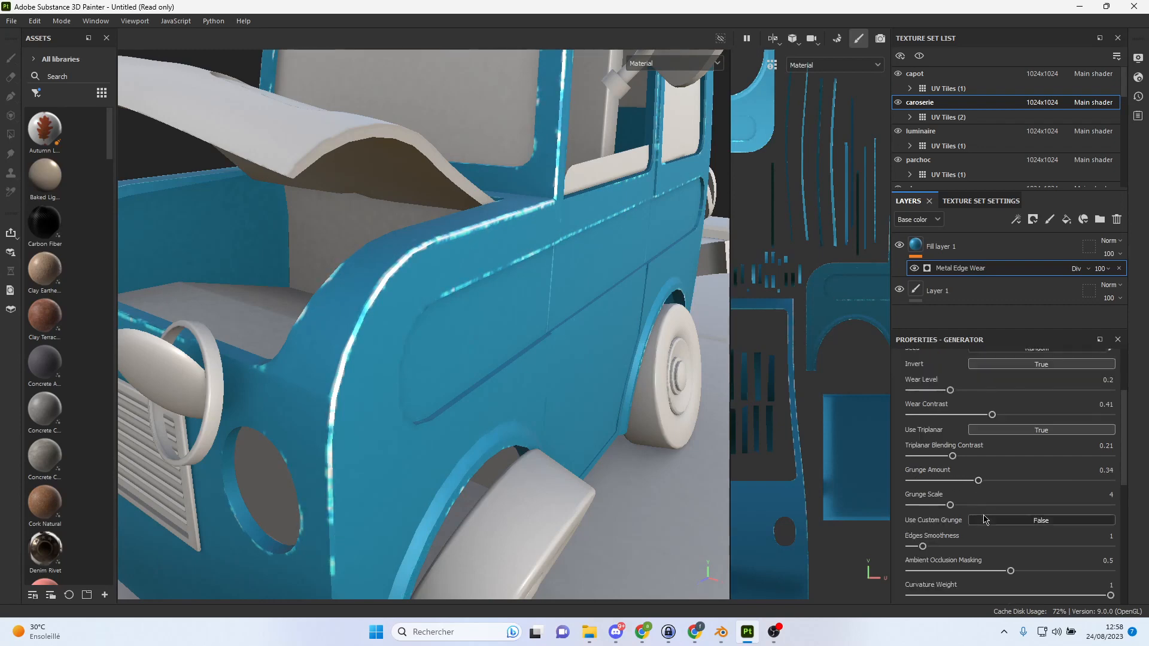
pyautogui.moveTo(951, 469)
pyautogui.mouseDown()
pyautogui.moveTo(1033, 471)
pyautogui.moveTo(950, 471)
pyautogui.mouseUp()
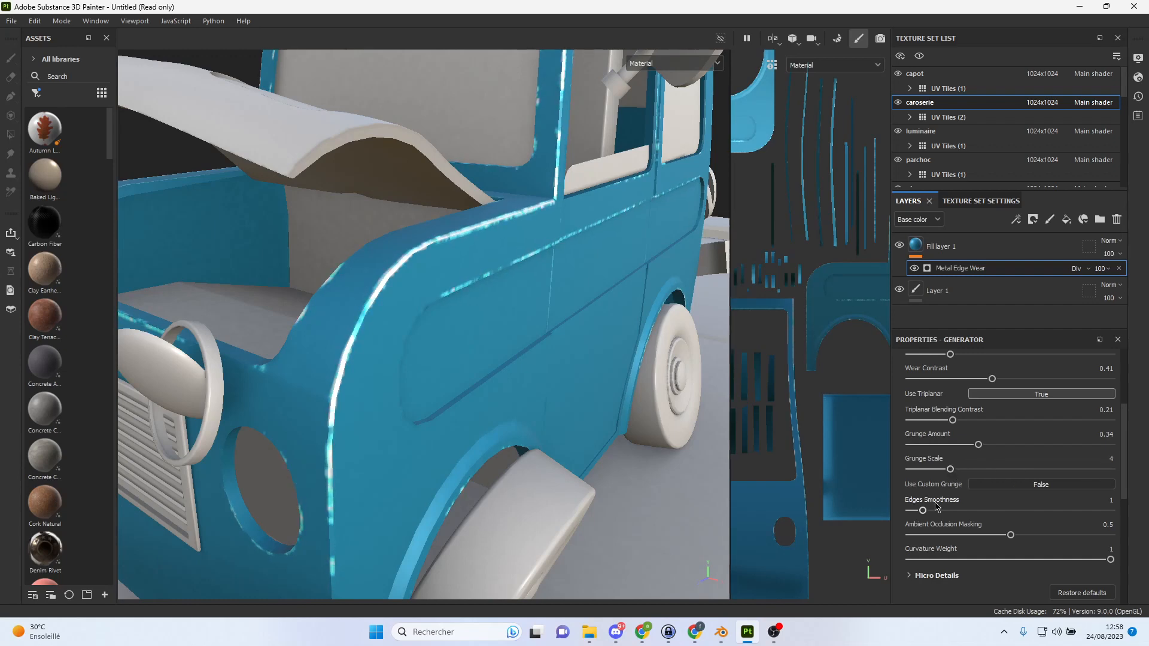
# Set the generator's Edges Smoothness to 0.91, Ambient Occlusion Masking to 0.26 and Curvature Weight to 0.78.
pyautogui.moveTo(922, 511)
pyautogui.mouseDown()
pyautogui.moveTo(1043, 510)
pyautogui.moveTo(922, 511)
pyautogui.mouseUp()
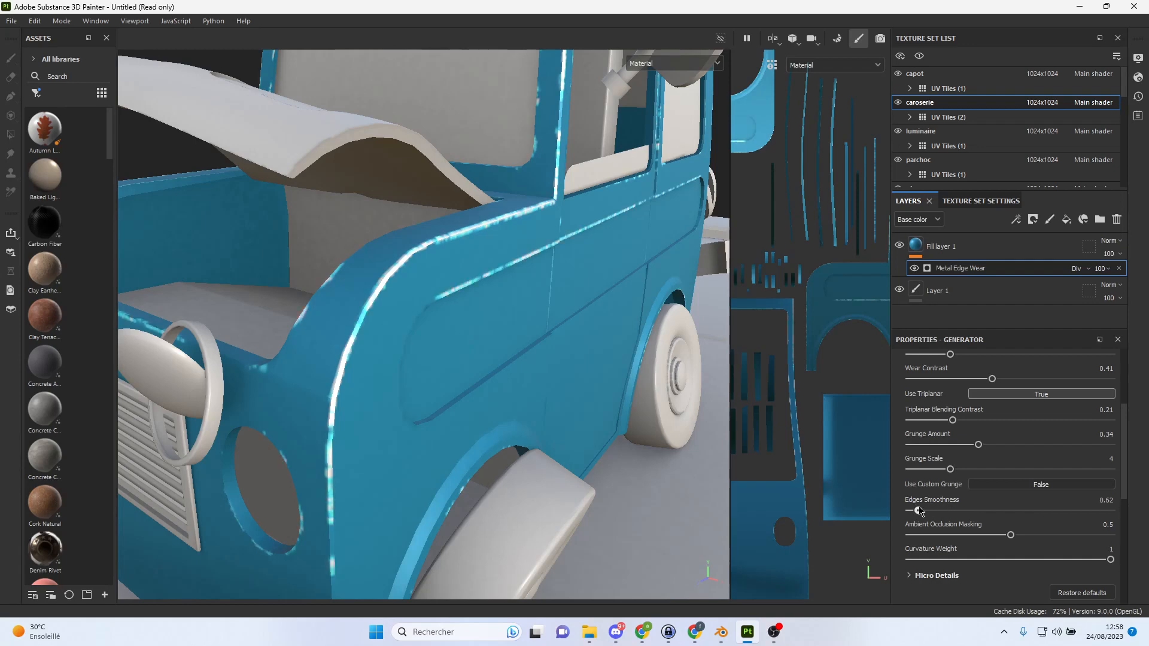
pyautogui.moveTo(1012, 537); pyautogui.dragTo(964, 531)
pyautogui.moveTo(1111, 559); pyautogui.dragTo(1068, 560)
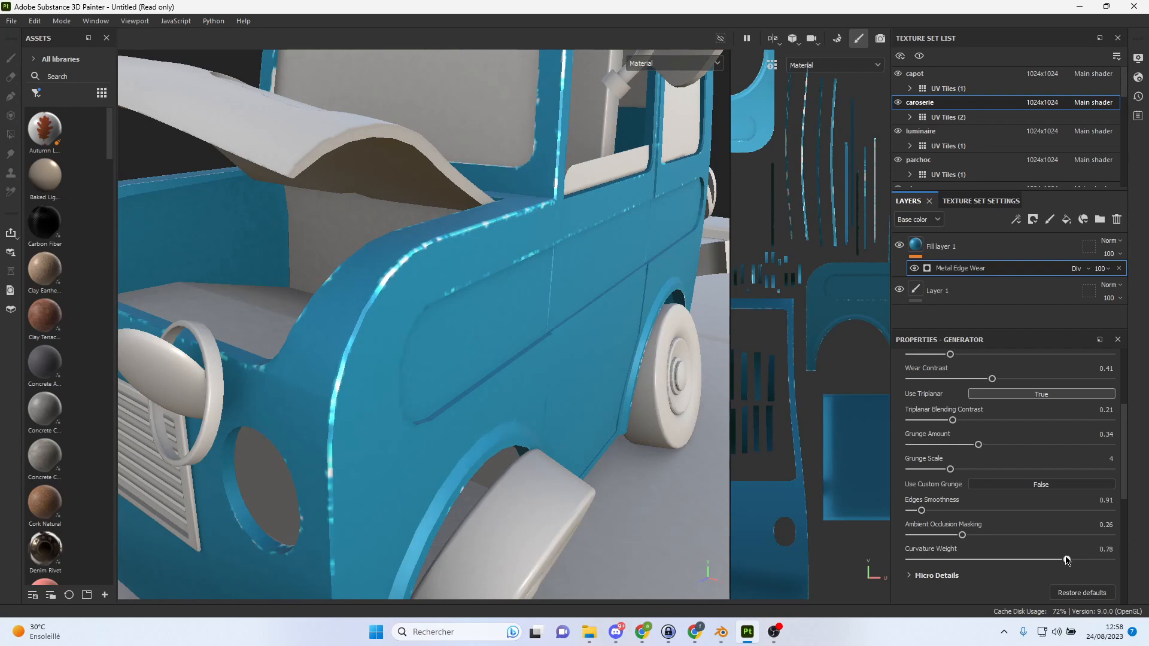
# Change the base color of the body's fill layer to the slightly less saturated blue 3491B3.
pyautogui.scroll(-4, 568, 395)
pyautogui.keyDown('alt'); pyautogui.moveTo(579, 344); pyautogui.dragTo(556, 355); pyautogui.keyUp('alt')
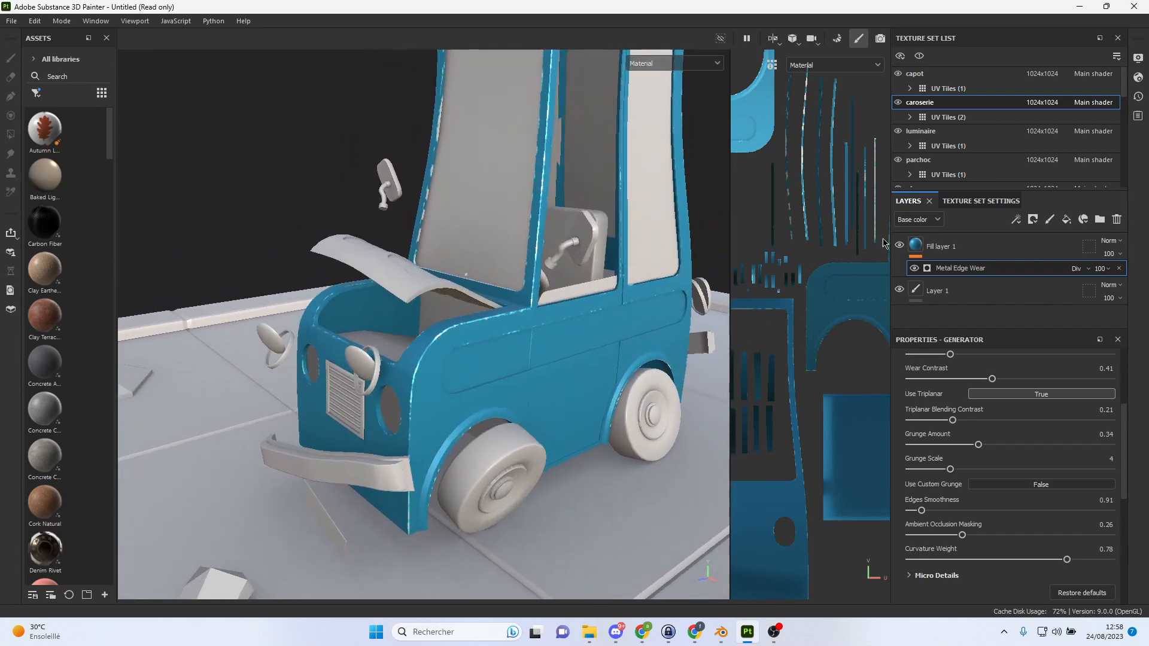
pyautogui.click(989, 252)
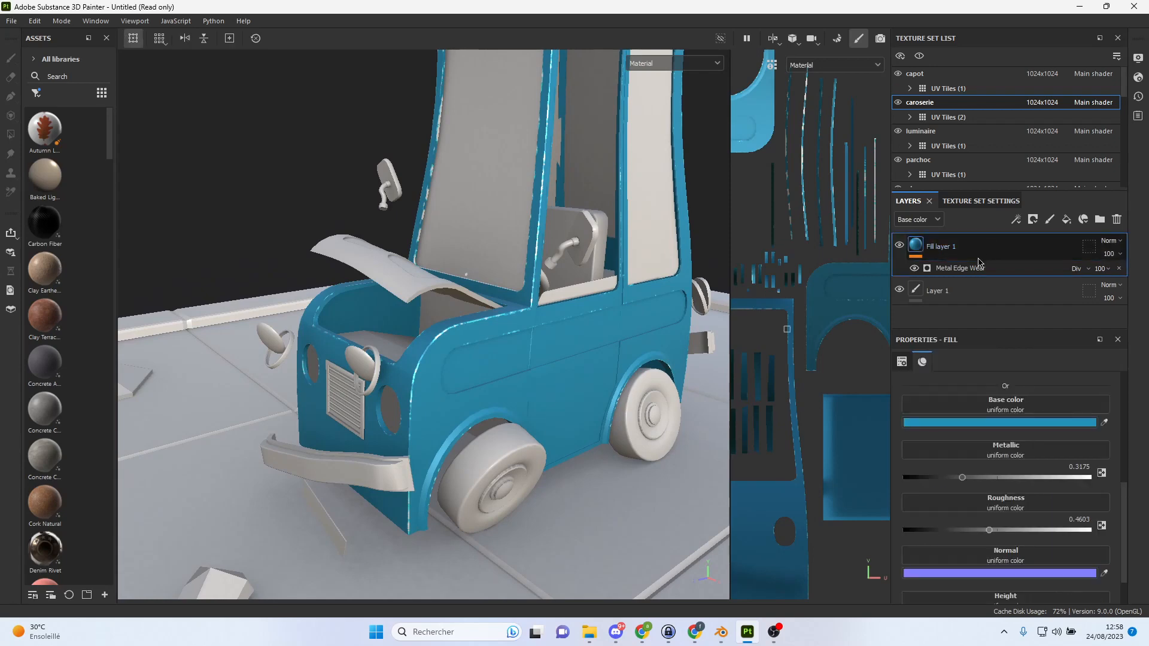
pyautogui.click(1021, 425)
pyautogui.click(795, 236)
pyautogui.moveTo(797, 236); pyautogui.dragTo(784, 236)
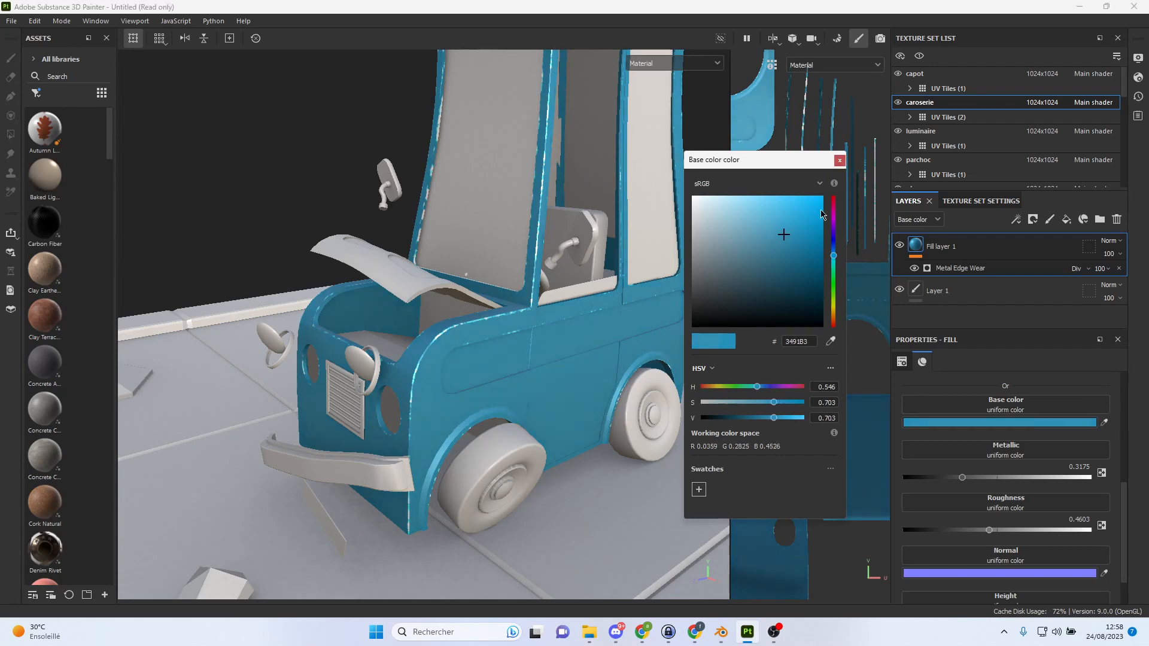
# Set the body fill layer's Metallic to 0.1302 and its Roughness to 0.2762.
pyautogui.click(839, 159)
pyautogui.moveTo(964, 480)
pyautogui.mouseDown()
pyautogui.moveTo(917, 482)
pyautogui.moveTo(962, 484)
pyautogui.moveTo(931, 483)
pyautogui.mouseUp()
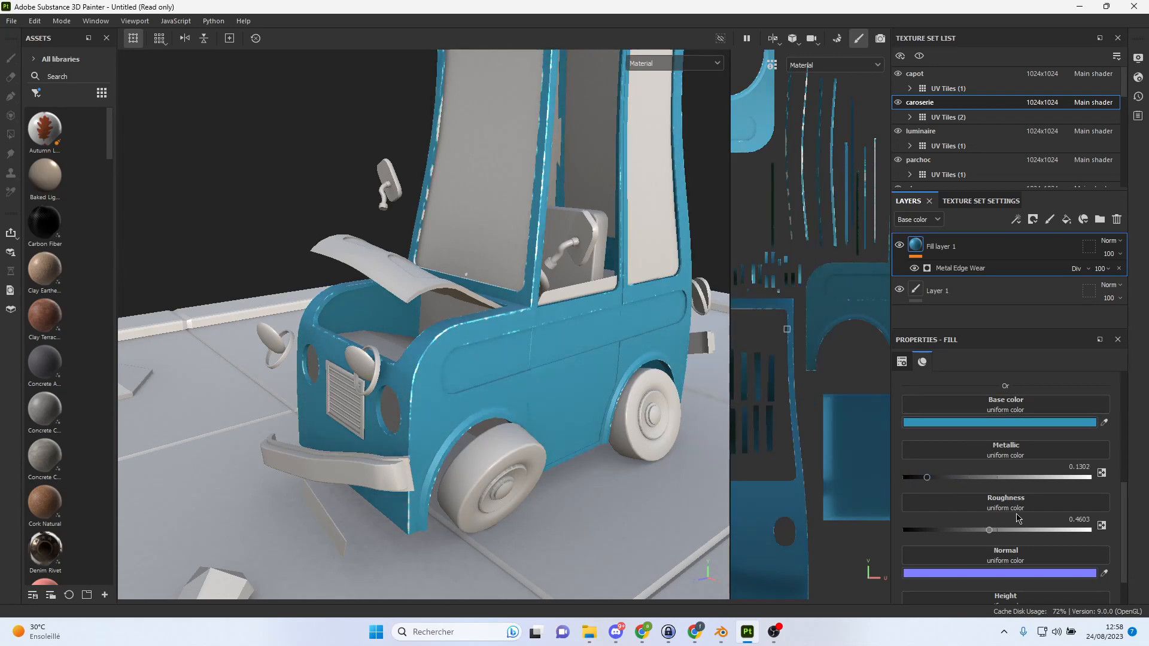
pyautogui.moveTo(990, 536)
pyautogui.mouseDown()
pyautogui.moveTo(1042, 532)
pyautogui.moveTo(949, 530)
pyautogui.mouseUp()
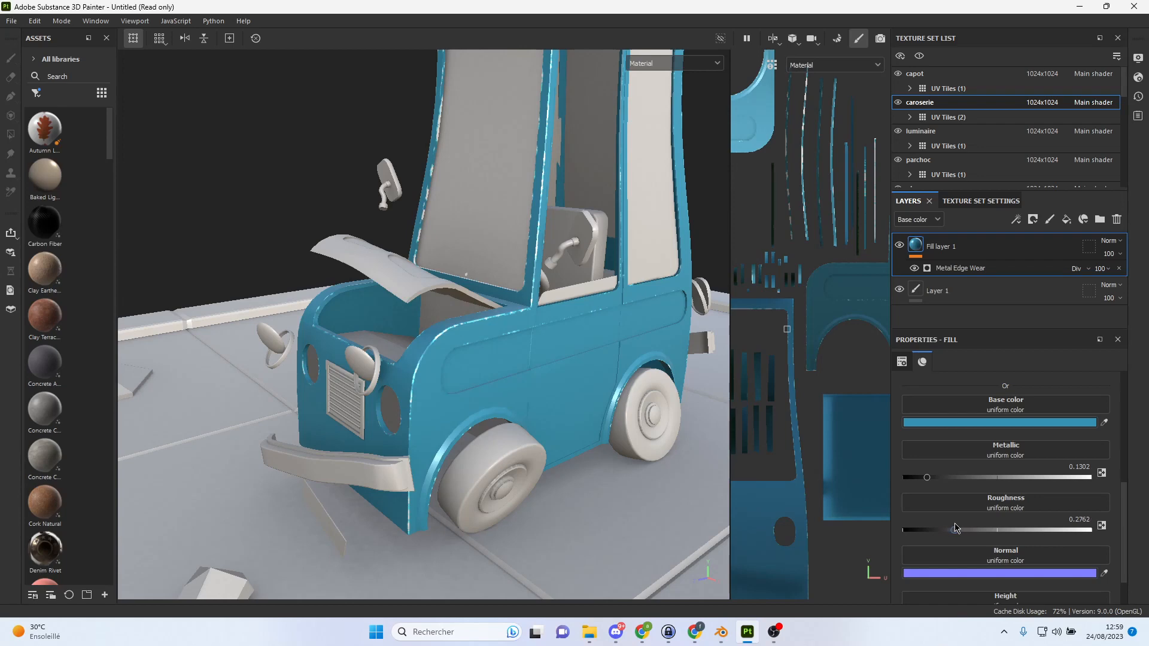
pyautogui.scroll(-4, 480, 372)
pyautogui.scroll(2, 520, 336)
pyautogui.moveTo(540, 313)
pyautogui.keyDown('alt'); pyautogui.mouseDown()
pyautogui.moveTo(526, 264)
pyautogui.moveTo(542, 297)
pyautogui.mouseUp(); pyautogui.keyUp('alt')
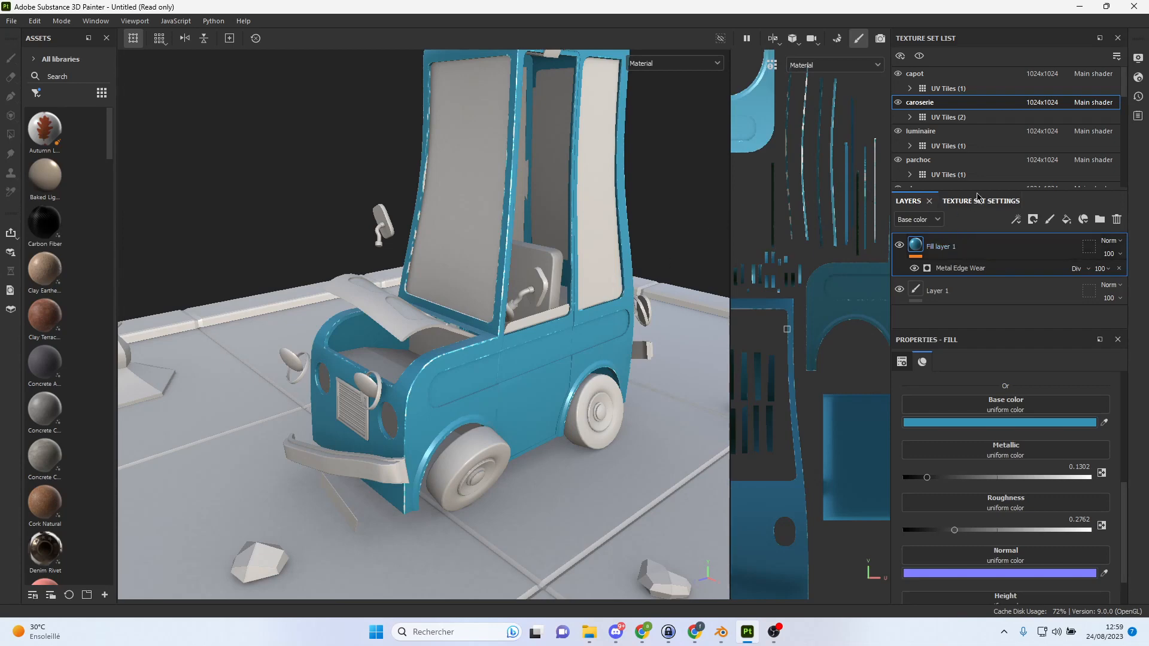
# Enlarge the texture set list and paste the blue fill layer with its Metal Edge Wear generator into the capot texture set.
pyautogui.moveTo(971, 189); pyautogui.dragTo(971, 277)
pyautogui.click(934, 74)
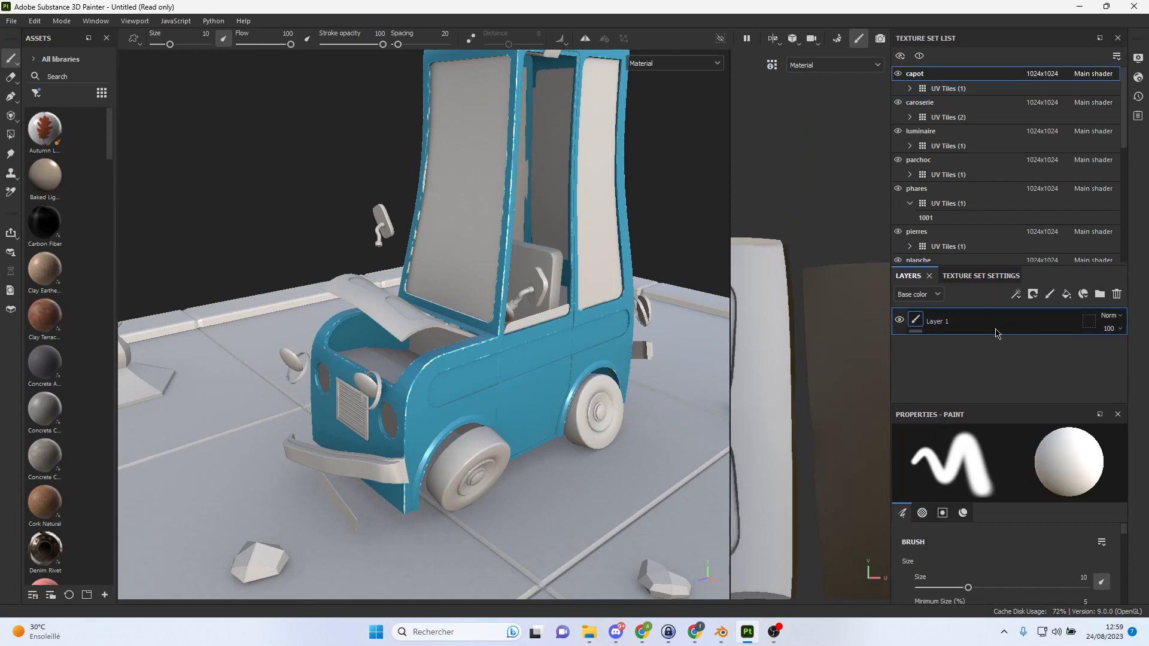
pyautogui.hotkey('ctrl', 'v')
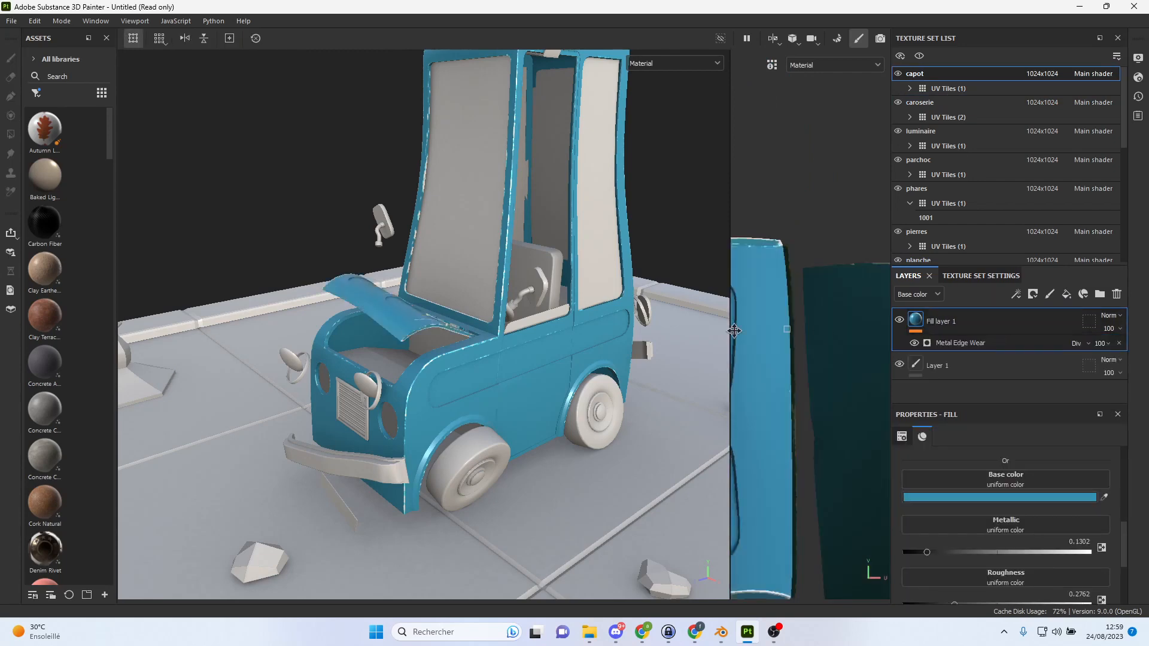
pyautogui.keyDown('alt'); pyautogui.moveTo(449, 349); pyautogui.dragTo(425, 394); pyautogui.keyUp('alt')
pyautogui.keyDown('alt'); pyautogui.moveTo(414, 401); pyautogui.dragTo(556, 379, button='right'); pyautogui.keyUp('alt')
pyautogui.keyDown('alt'); pyautogui.moveTo(556, 379); pyautogui.dragTo(402, 337); pyautogui.keyUp('alt')
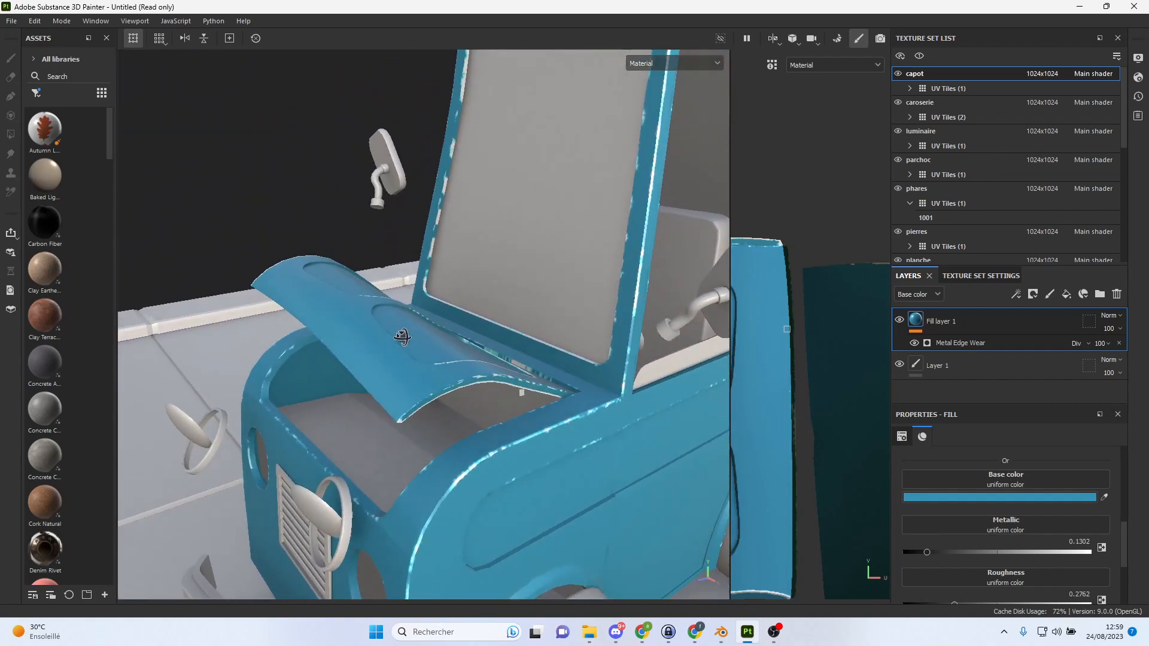
# Set the capot's Metal Edge Wear generator to Wear Contrast 0.36 and Wear Level 0.17.
pyautogui.click(973, 347)
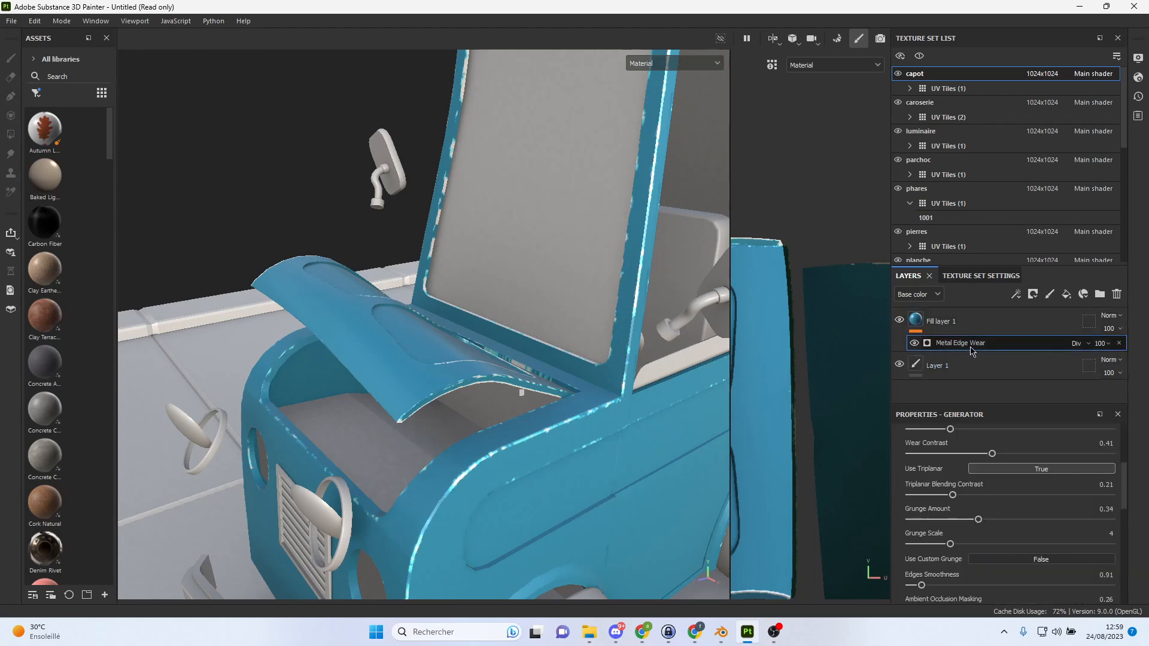
pyautogui.moveTo(993, 456)
pyautogui.mouseDown()
pyautogui.moveTo(967, 456)
pyautogui.moveTo(982, 456)
pyautogui.mouseUp()
pyautogui.scroll(2, 982, 458)
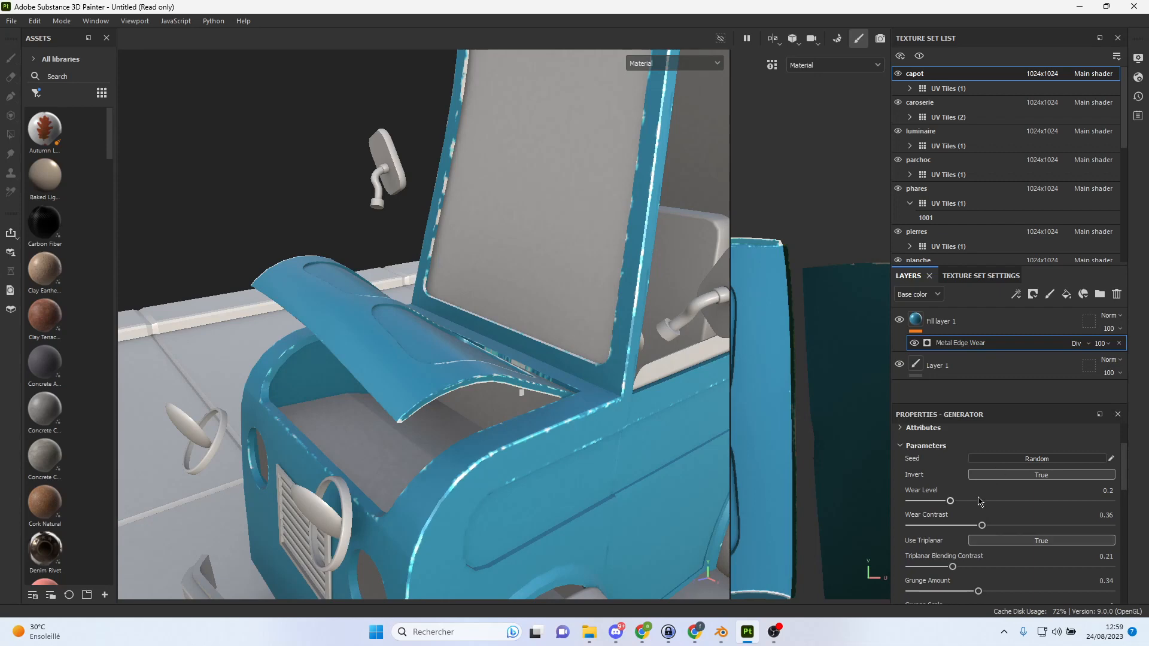
pyautogui.moveTo(951, 503)
pyautogui.mouseDown()
pyautogui.moveTo(962, 502)
pyautogui.moveTo(949, 505)
pyautogui.mouseUp()
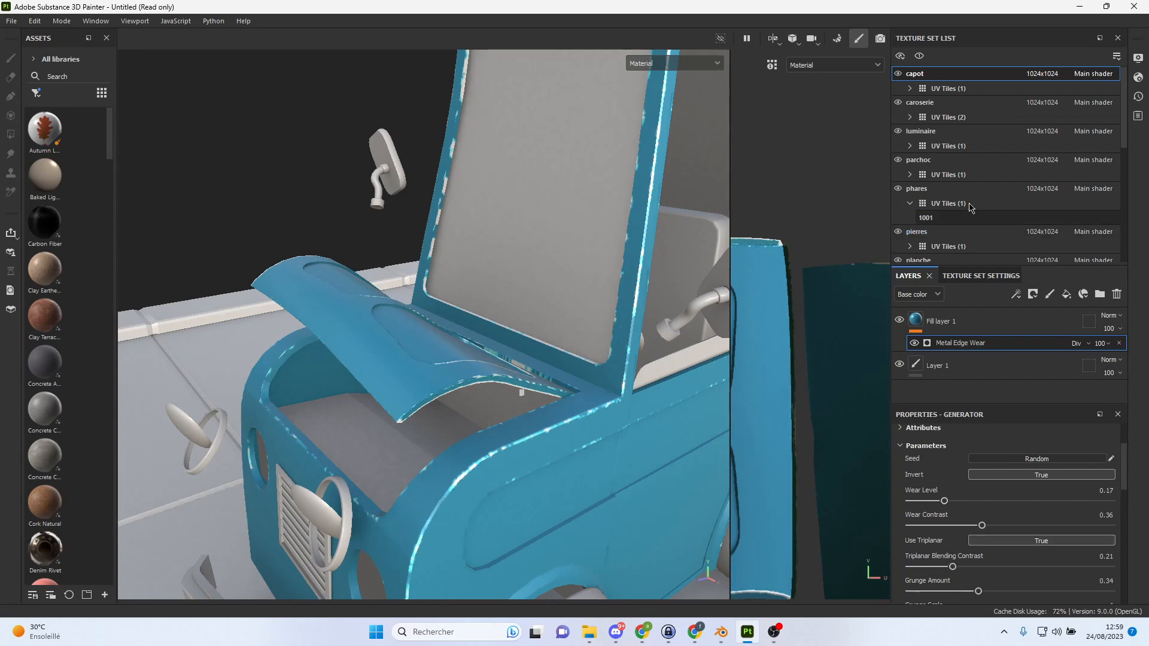
# On the caroserie texture set's Metal Edge Wear generator, set Wear Level to 0.14, lower Wear Contrast and set Curvature Weight to 0.86.
pyautogui.click(981, 106)
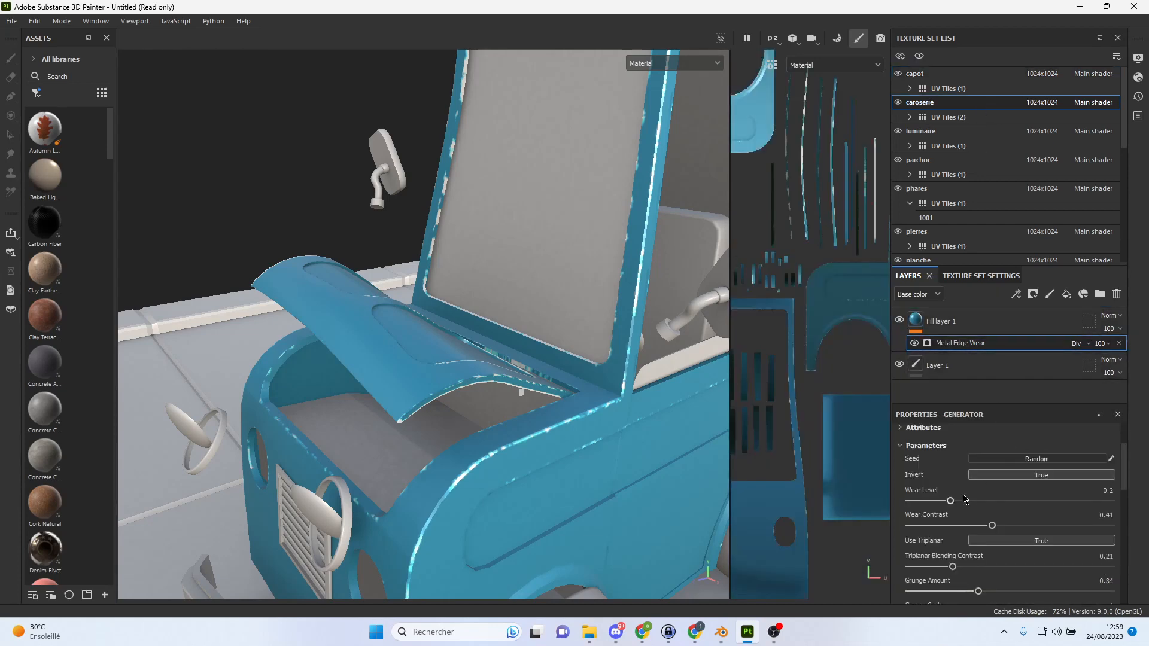
pyautogui.moveTo(946, 505)
pyautogui.mouseDown()
pyautogui.moveTo(908, 505)
pyautogui.moveTo(939, 505)
pyautogui.mouseUp()
pyautogui.scroll(-2, 958, 503)
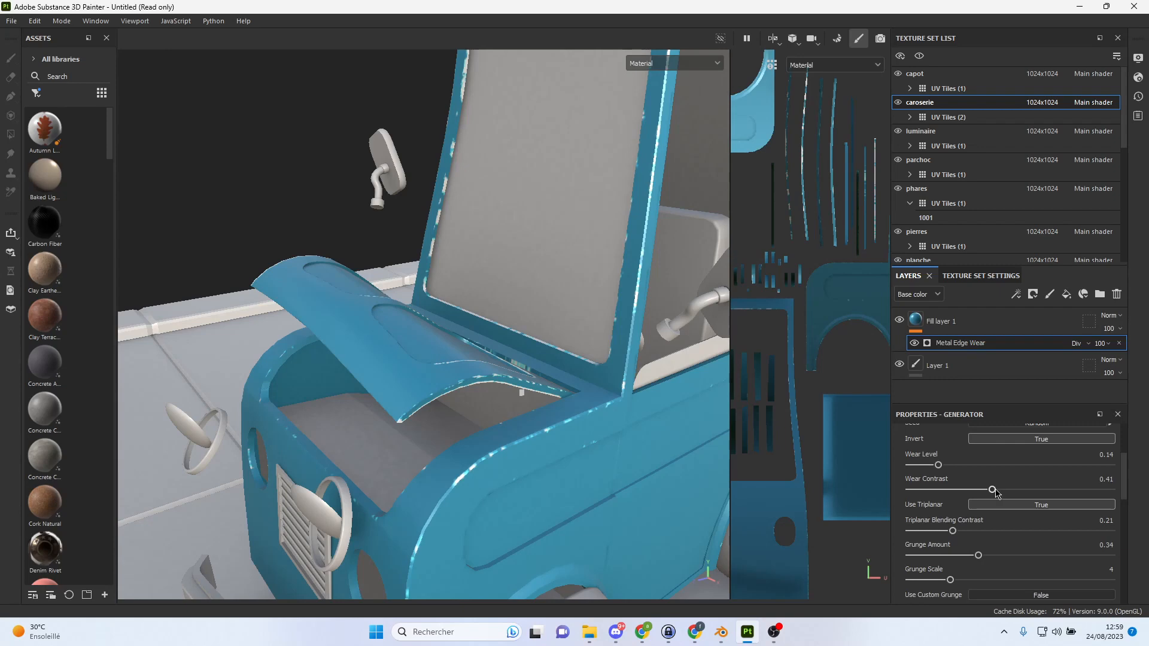
pyautogui.moveTo(1004, 492); pyautogui.dragTo(962, 498)
pyautogui.scroll(-5, 969, 499)
pyautogui.moveTo(1066, 527)
pyautogui.mouseDown()
pyautogui.moveTo(985, 528)
pyautogui.moveTo(1100, 529)
pyautogui.moveTo(1079, 526)
pyautogui.mouseUp()
pyautogui.scroll(-5, 563, 443)
# Examine the worn edges on the car's body and hood from several angles, including close up around the front wheel.
pyautogui.keyDown('alt'); pyautogui.moveTo(553, 439); pyautogui.dragTo(522, 397); pyautogui.keyUp('alt')
pyautogui.keyDown('alt'); pyautogui.moveTo(522, 397); pyautogui.dragTo(511, 449, button='middle'); pyautogui.keyUp('alt')
pyautogui.keyDown('alt'); pyautogui.moveTo(537, 430); pyautogui.dragTo(460, 397, button='right'); pyautogui.keyUp('alt')
pyautogui.keyDown('alt'); pyautogui.moveTo(492, 268); pyautogui.dragTo(533, 290); pyautogui.keyUp('alt')
pyautogui.keyDown('alt'); pyautogui.moveTo(533, 291); pyautogui.dragTo(540, 307, button='middle'); pyautogui.keyUp('alt')
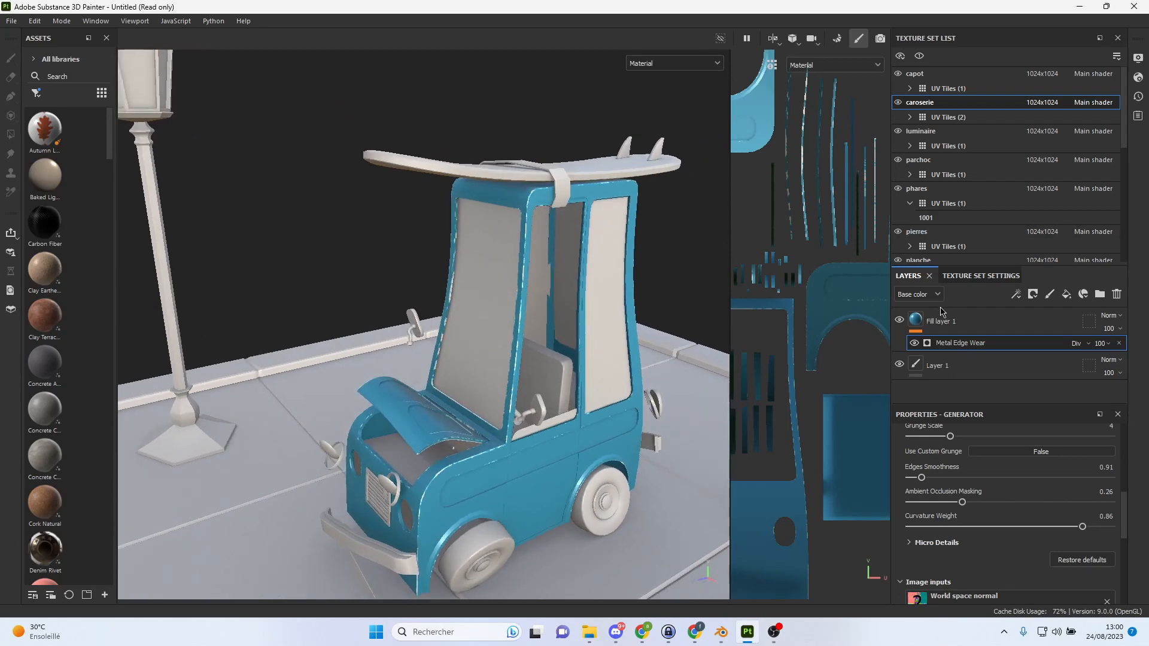
pyautogui.scroll(5, 527, 242)
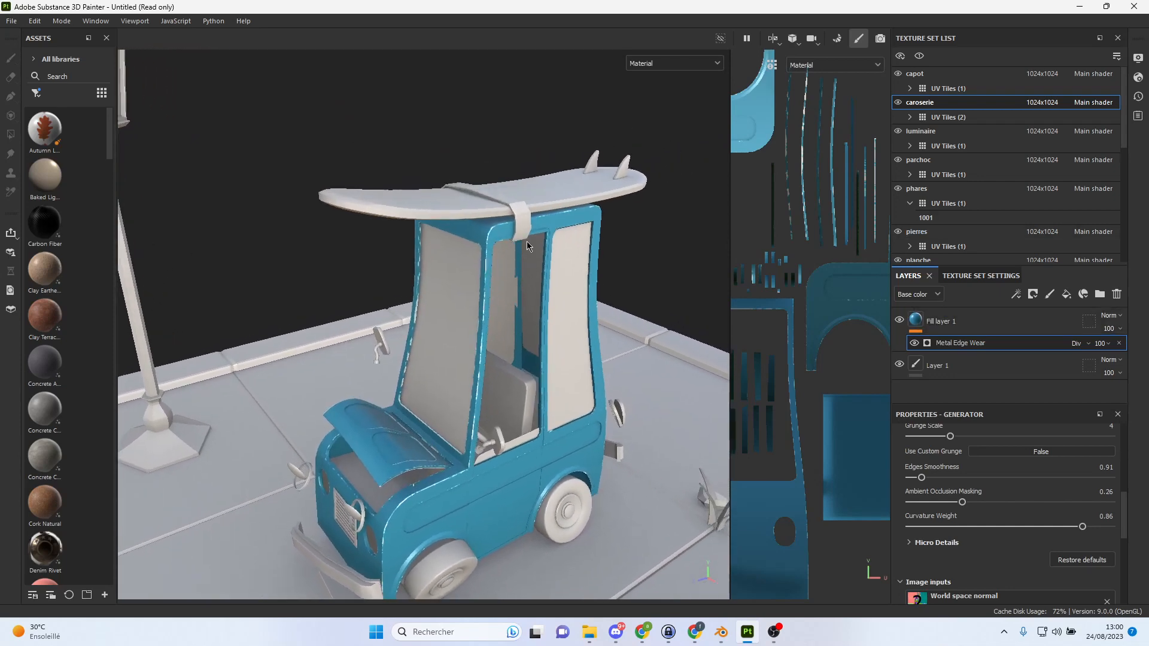
pyautogui.scroll(-1, 526, 242)
pyautogui.keyDown('alt'); pyautogui.moveTo(527, 244); pyautogui.dragTo(518, 232); pyautogui.keyUp('alt')
pyautogui.moveTo(520, 242)
pyautogui.keyDown('alt'); pyautogui.mouseDown(button='right')
pyautogui.moveTo(559, 261)
pyautogui.moveTo(535, 254)
pyautogui.mouseUp(button='right'); pyautogui.keyUp('alt')
pyautogui.keyDown('alt'); pyautogui.moveTo(536, 255); pyautogui.dragTo(531, 276); pyautogui.keyUp('alt')
pyautogui.keyDown('alt'); pyautogui.moveTo(527, 437); pyautogui.dragTo(504, 252, button='middle'); pyautogui.keyUp('alt')
pyautogui.keyDown('alt'); pyautogui.moveTo(505, 252); pyautogui.dragTo(526, 233); pyautogui.keyUp('alt')
pyautogui.keyDown('alt'); pyautogui.moveTo(629, 359); pyautogui.dragTo(569, 342, button='right'); pyautogui.keyUp('alt')
pyautogui.keyDown('alt'); pyautogui.moveTo(569, 343); pyautogui.dragTo(552, 276); pyautogui.keyUp('alt')
pyautogui.keyDown('alt'); pyautogui.moveTo(519, 275); pyautogui.dragTo(704, 358, button='right'); pyautogui.keyUp('alt')
pyautogui.rightClick(489, 267)
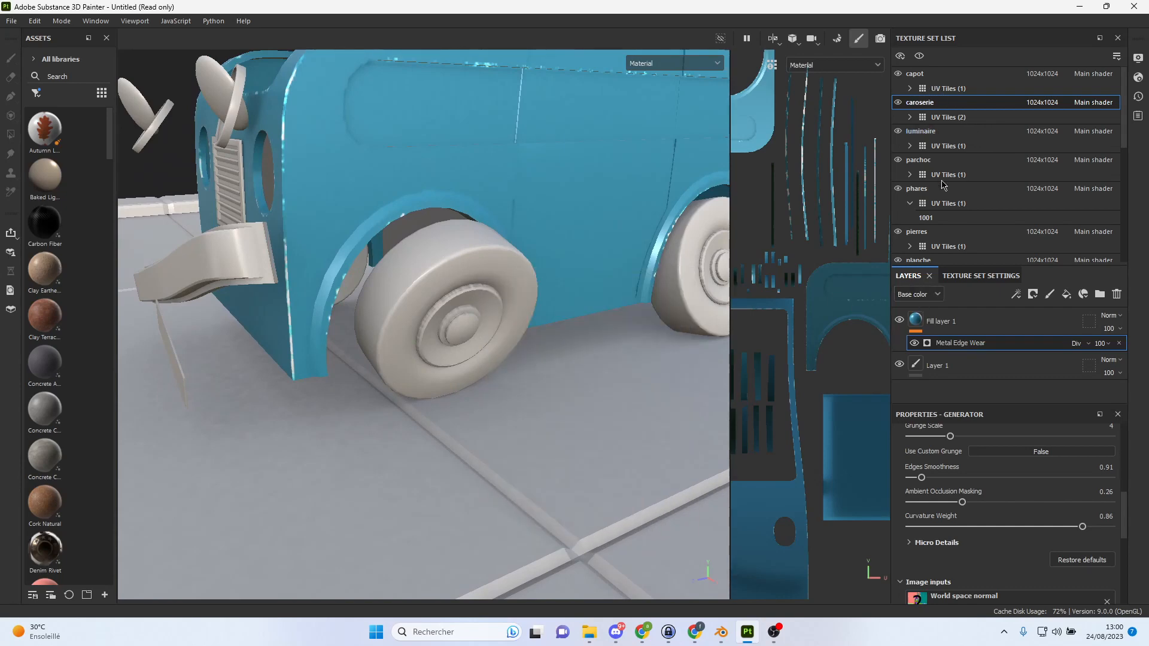
# Add a fill layer to the roues texture set and set its base color to the near-black 1E1C1C.
pyautogui.scroll(-3, 942, 185)
pyautogui.scroll(-6, 944, 182)
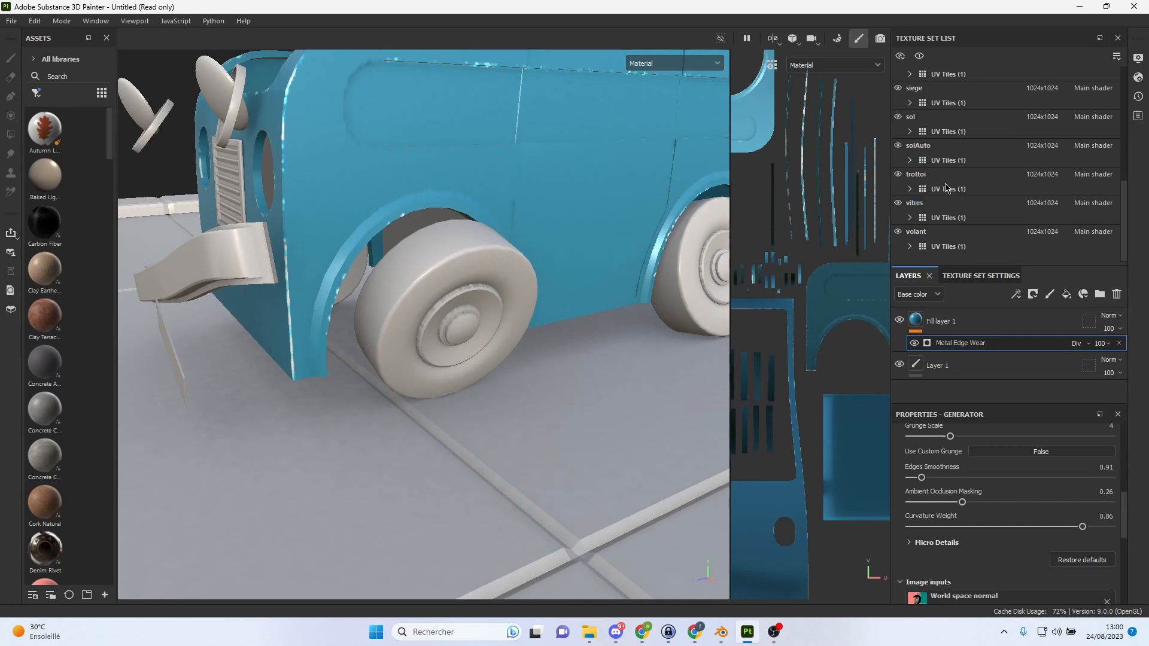
pyautogui.scroll(7, 944, 191)
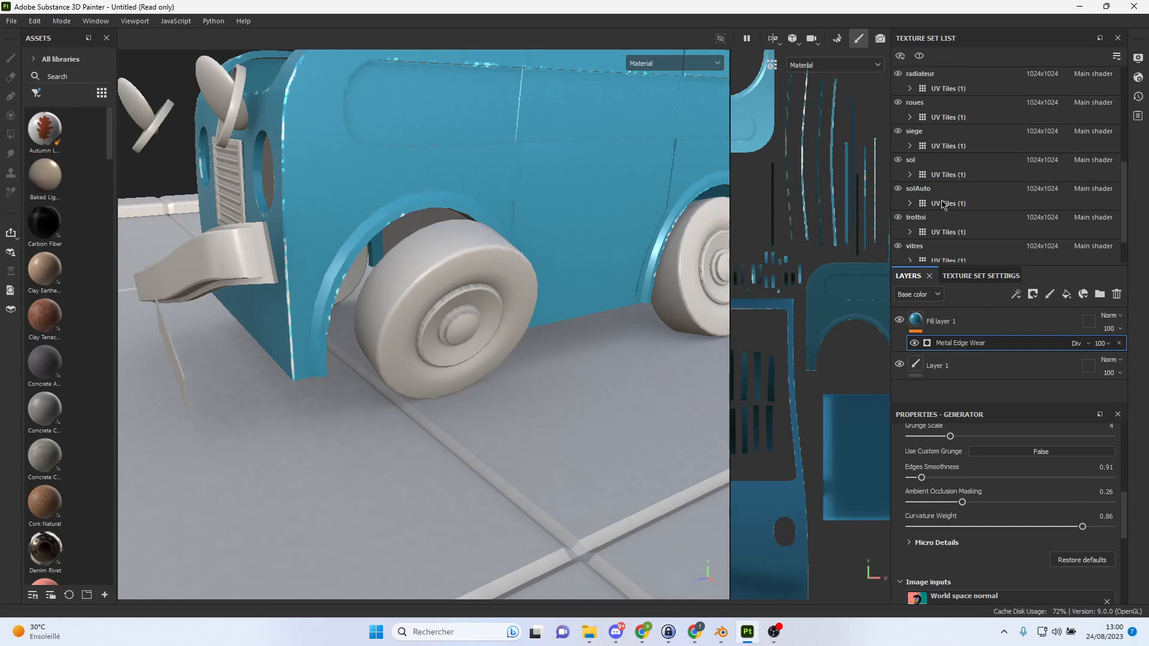
pyautogui.scroll(3, 942, 204)
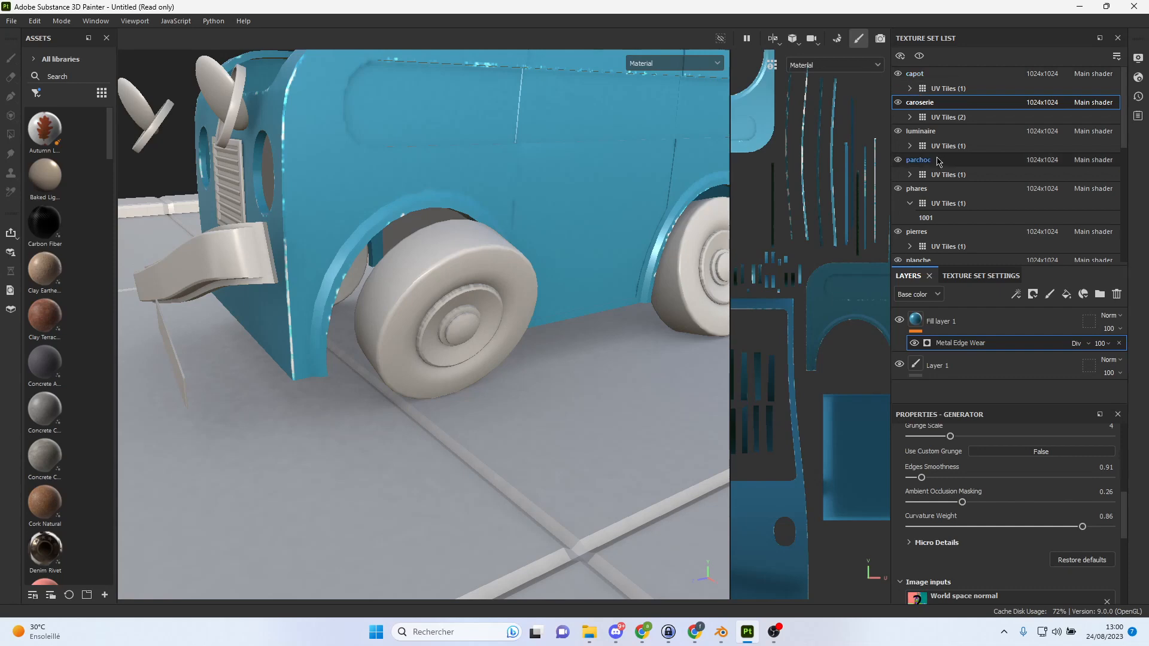
pyautogui.scroll(-6, 938, 168)
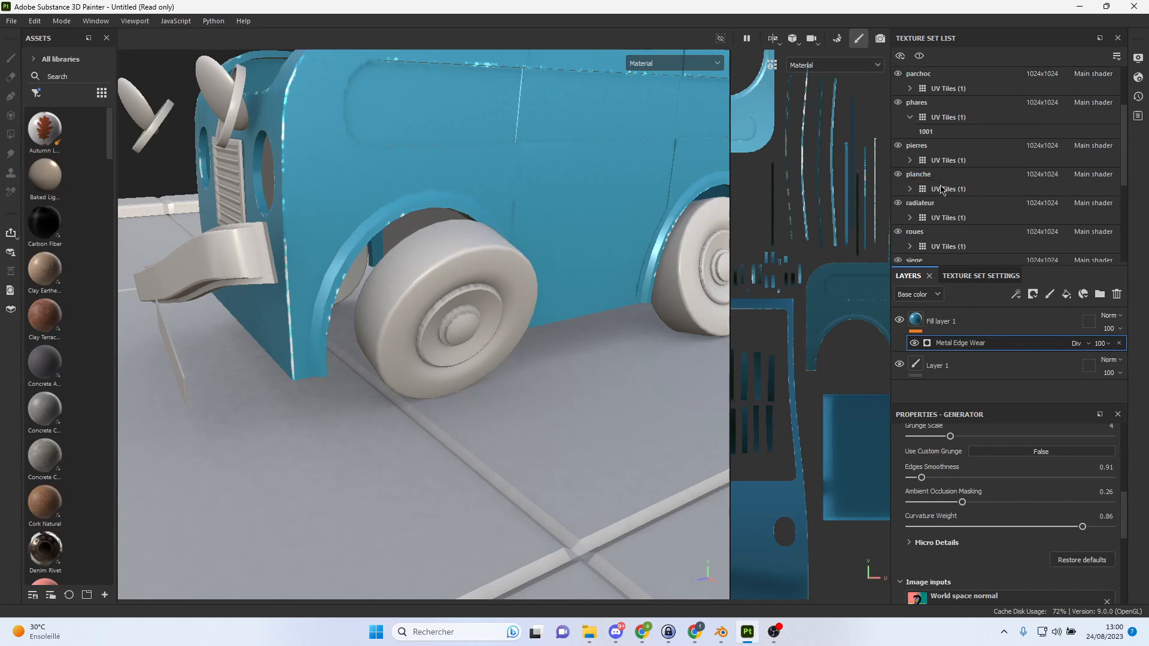
pyautogui.scroll(-3, 943, 213)
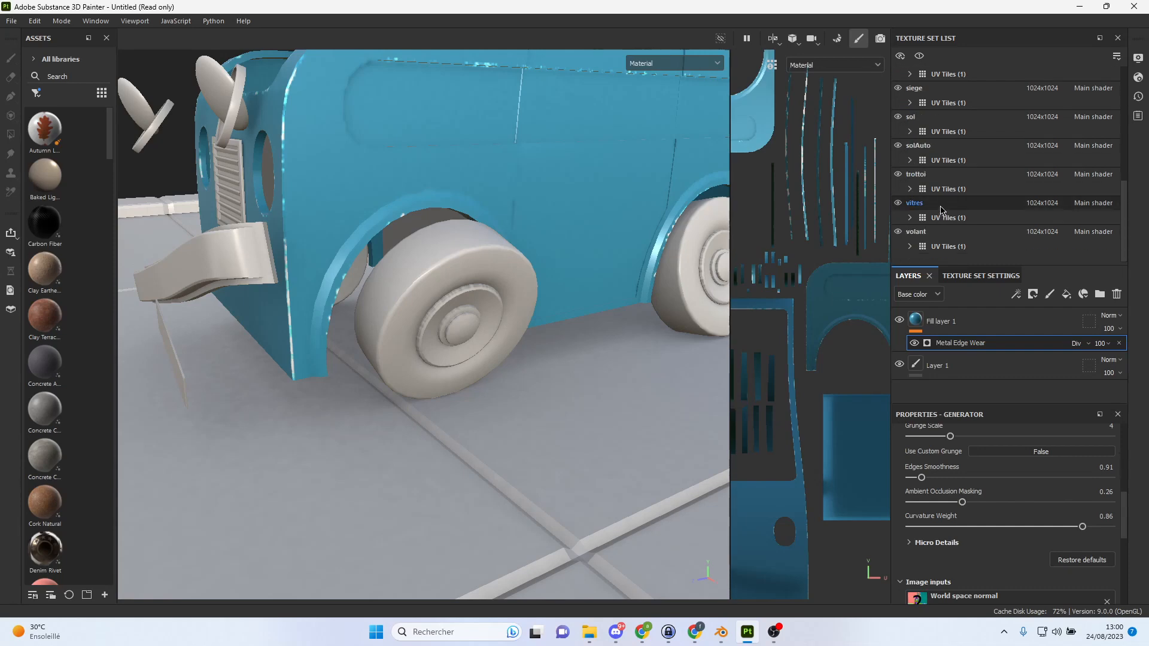
pyautogui.scroll(2, 948, 167)
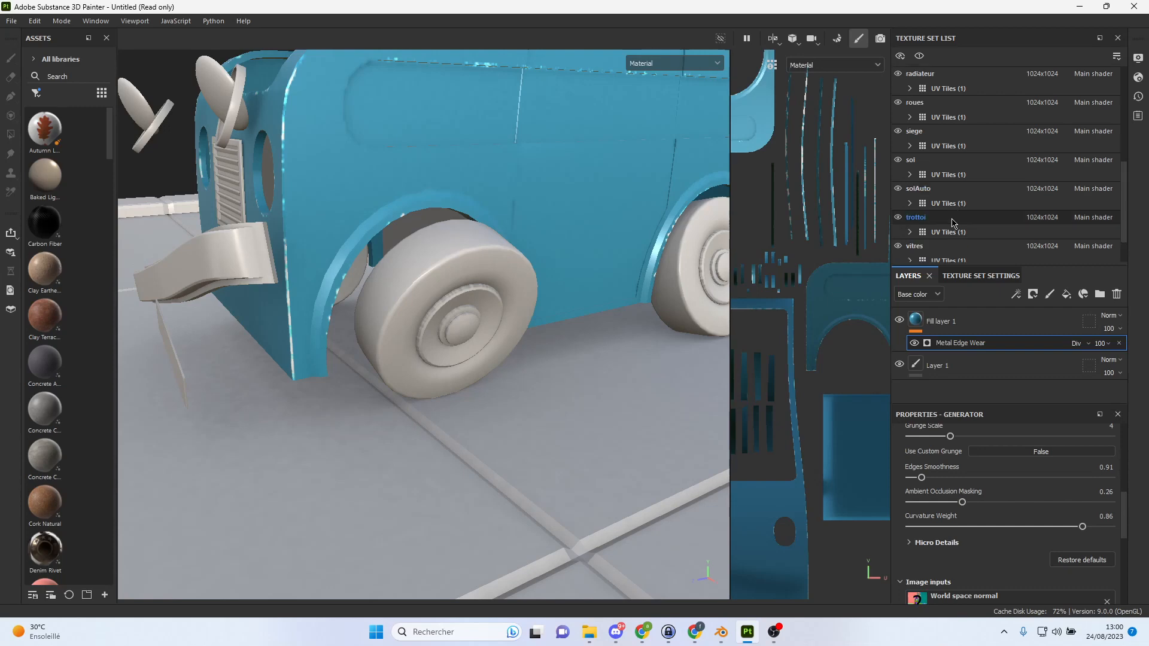
pyautogui.click(948, 105)
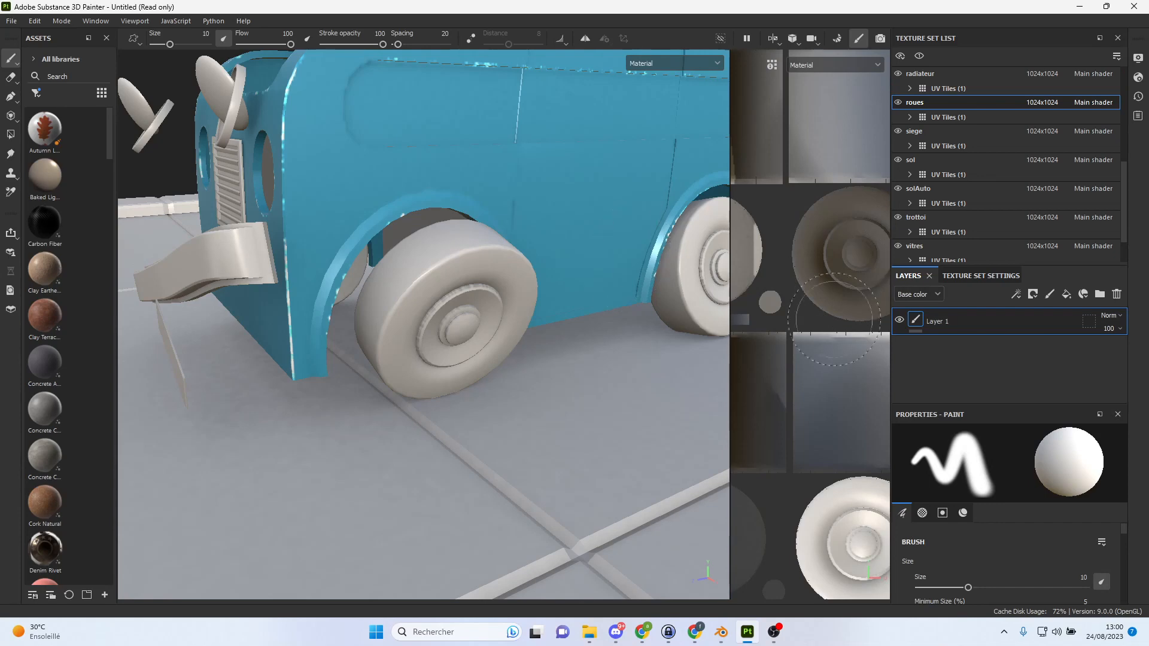
pyautogui.click(1066, 295)
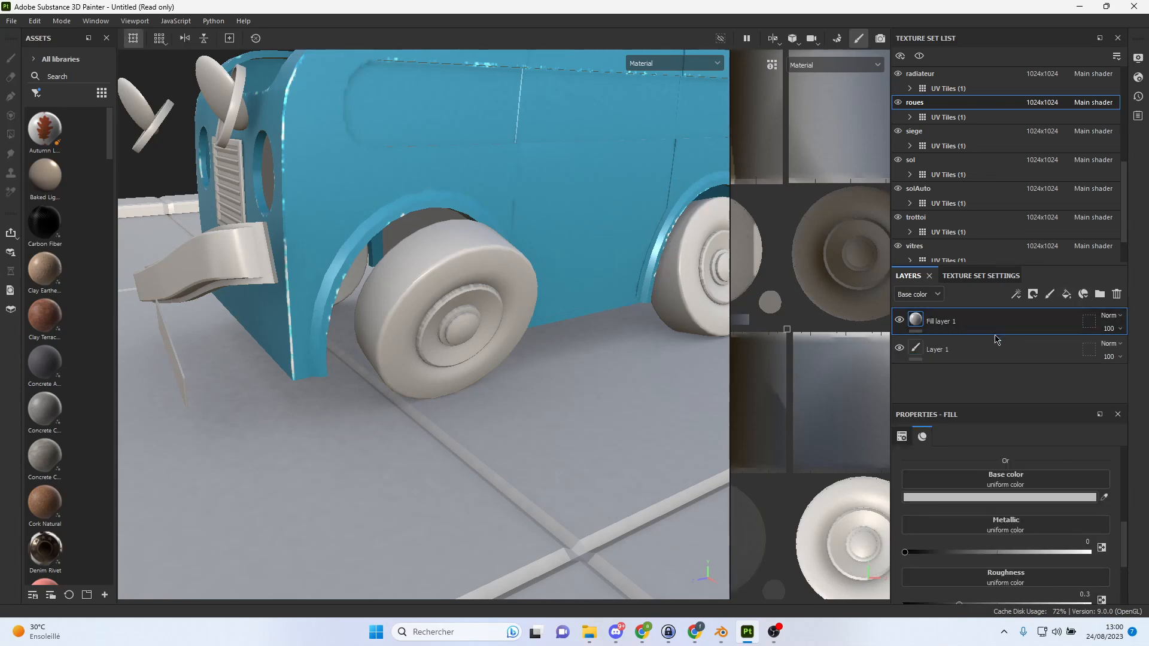
pyautogui.click(1006, 496)
pyautogui.moveTo(750, 262); pyautogui.dragTo(705, 316)
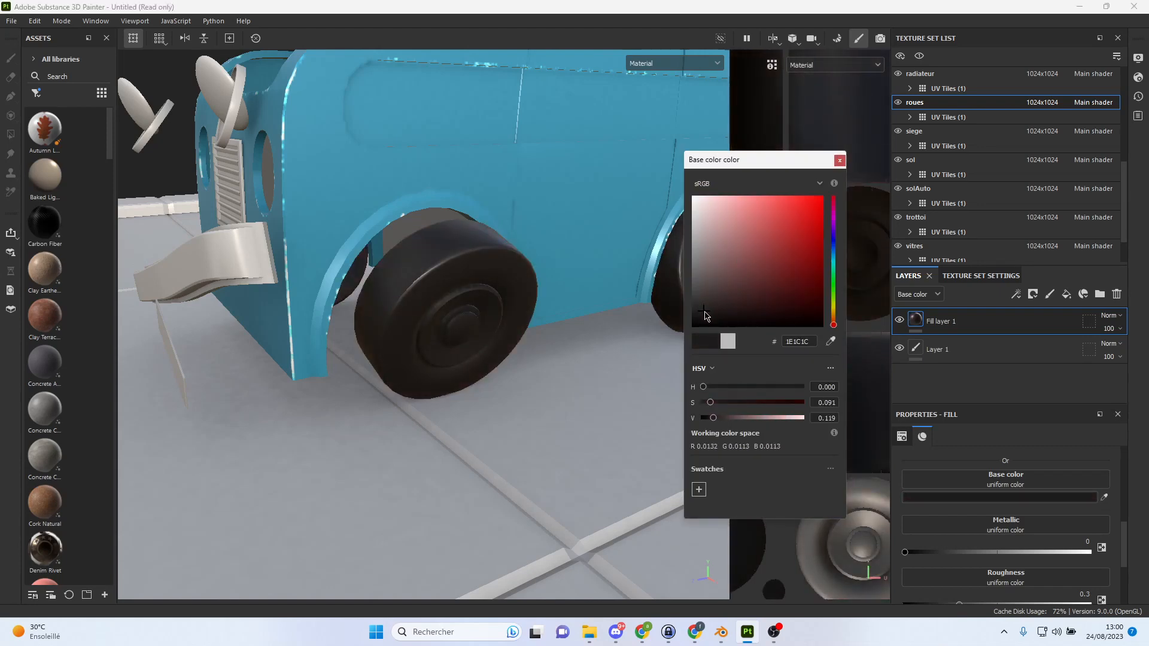
pyautogui.click(839, 160)
# Raise the wheel fill layer's Metallic slightly and set its Roughness to 0.5683.
pyautogui.moveTo(913, 556)
pyautogui.mouseDown()
pyautogui.moveTo(999, 563)
pyautogui.moveTo(904, 563)
pyautogui.moveTo(931, 561)
pyautogui.mouseUp()
pyautogui.scroll(-3, 1007, 559)
pyautogui.moveTo(961, 498)
pyautogui.mouseDown()
pyautogui.moveTo(1019, 506)
pyautogui.moveTo(1011, 502)
pyautogui.mouseUp()
pyautogui.scroll(-5, 525, 287)
pyautogui.keyDown('alt'); pyautogui.moveTo(565, 295); pyautogui.dragTo(501, 325); pyautogui.keyUp('alt')
pyautogui.keyDown('alt'); pyautogui.moveTo(500, 325); pyautogui.dragTo(754, 382, button='right'); pyautogui.keyUp('alt')
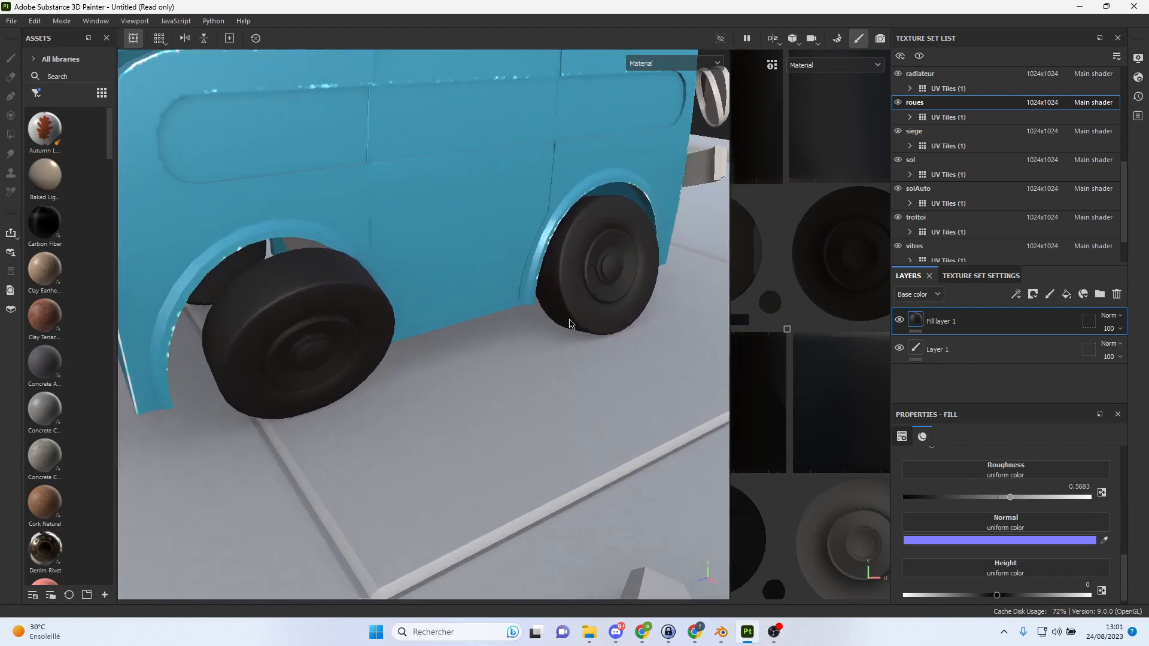
pyautogui.keyDown('alt'); pyautogui.moveTo(569, 320); pyautogui.dragTo(565, 325, button='middle'); pyautogui.keyUp('alt')
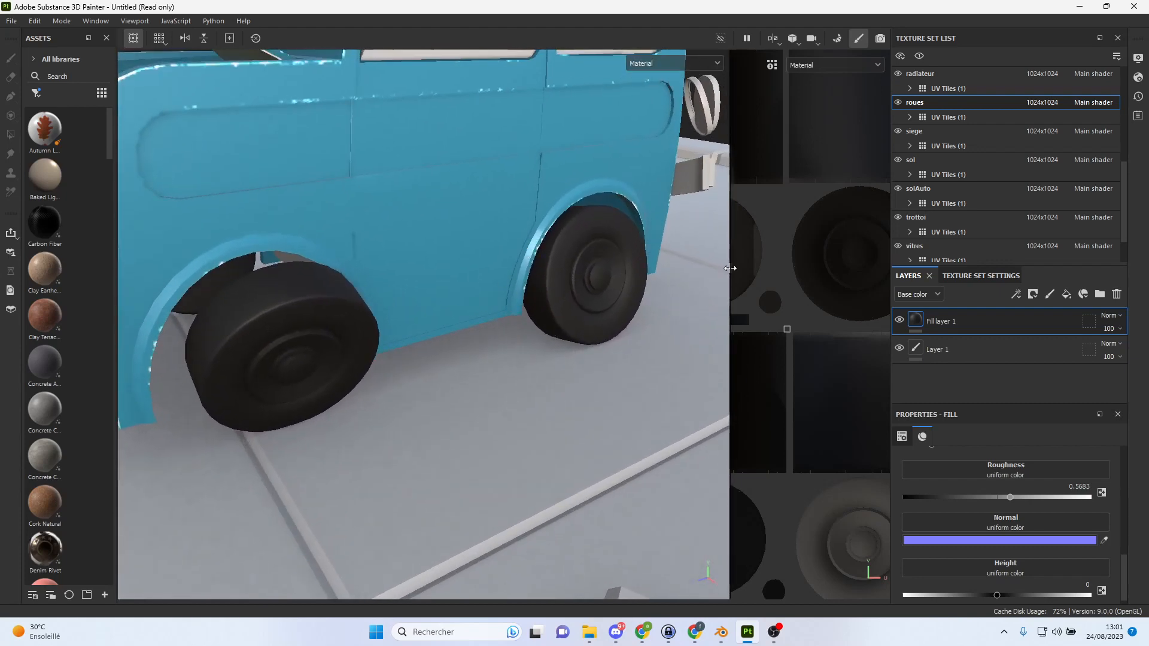
# Widen the 2D view and examine the layout of the wheels' UV islands.
pyautogui.moveTo(730, 268); pyautogui.dragTo(443, 260)
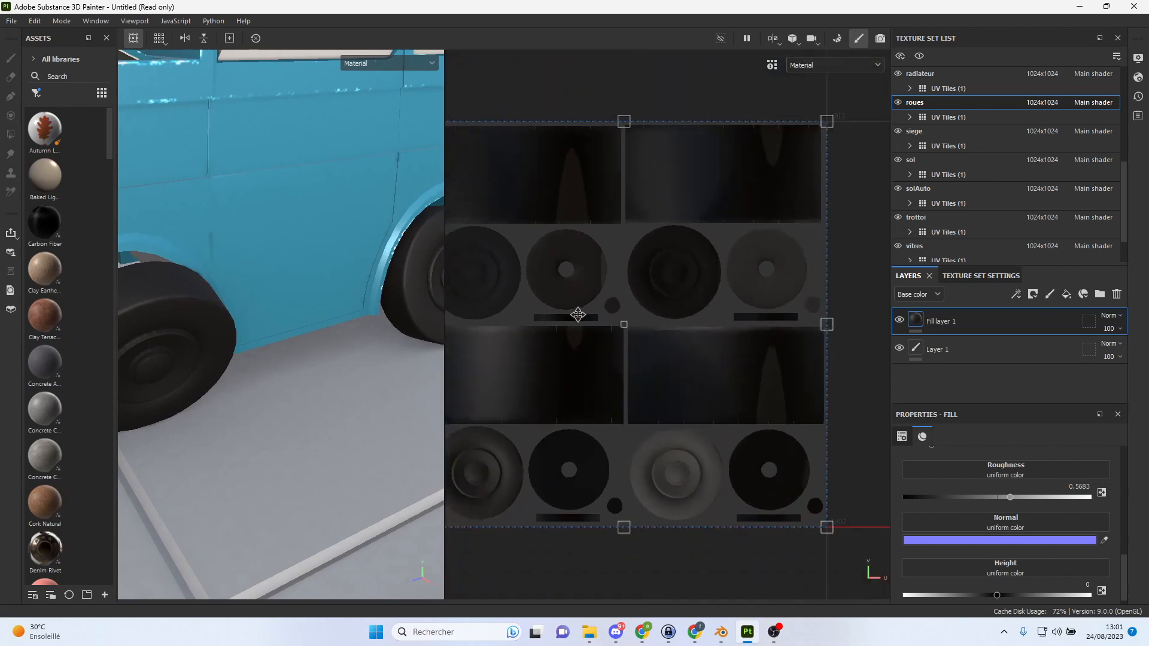
pyautogui.keyDown('alt'); pyautogui.moveTo(575, 315); pyautogui.dragTo(659, 294, button='middle'); pyautogui.keyUp('alt')
pyautogui.keyDown('alt'); pyautogui.moveTo(661, 297); pyautogui.dragTo(810, 359, button='right'); pyautogui.keyUp('alt')
pyautogui.keyDown('alt'); pyautogui.moveTo(713, 350); pyautogui.dragTo(758, 358, button='middle'); pyautogui.keyUp('alt')
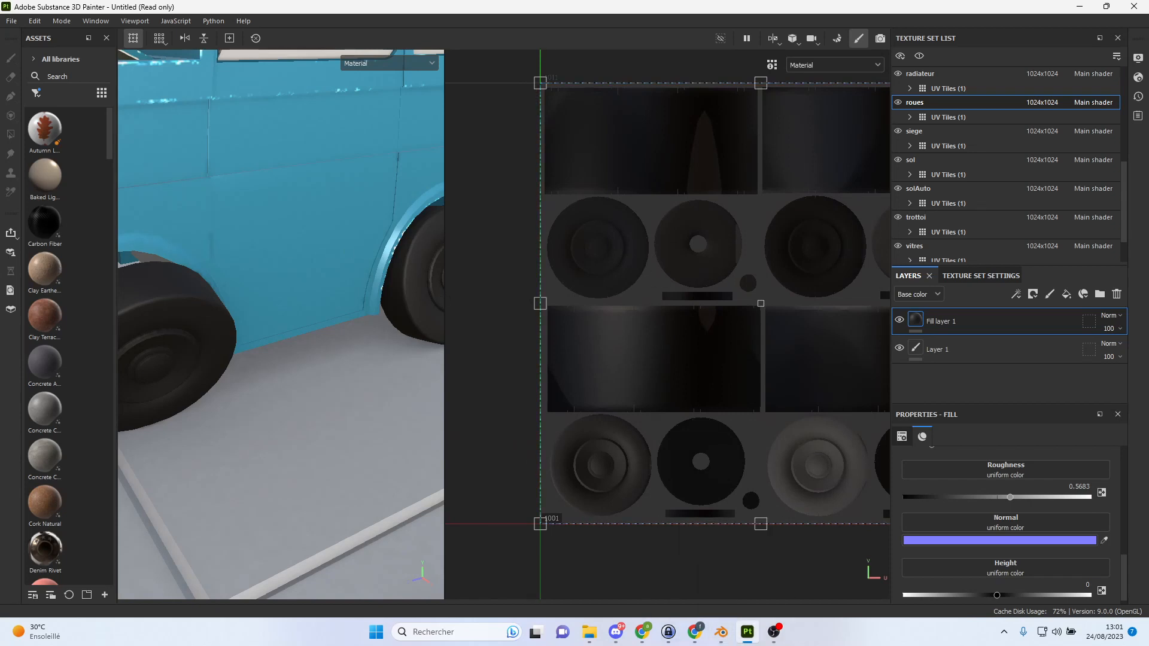
# Bring up the Blender scene with a wider 3D viewport and select all faces of the front wheel in Edit Mode.
pyautogui.moveTo(1148, 45)
pyautogui.mouseDown()
pyautogui.moveTo(657, 44)
pyautogui.moveTo(401, 94)
pyautogui.moveTo(421, 48)
pyautogui.mouseUp()
pyautogui.moveTo(151, 242); pyautogui.dragTo(547, 240)
pyautogui.scroll(6, 332, 393)
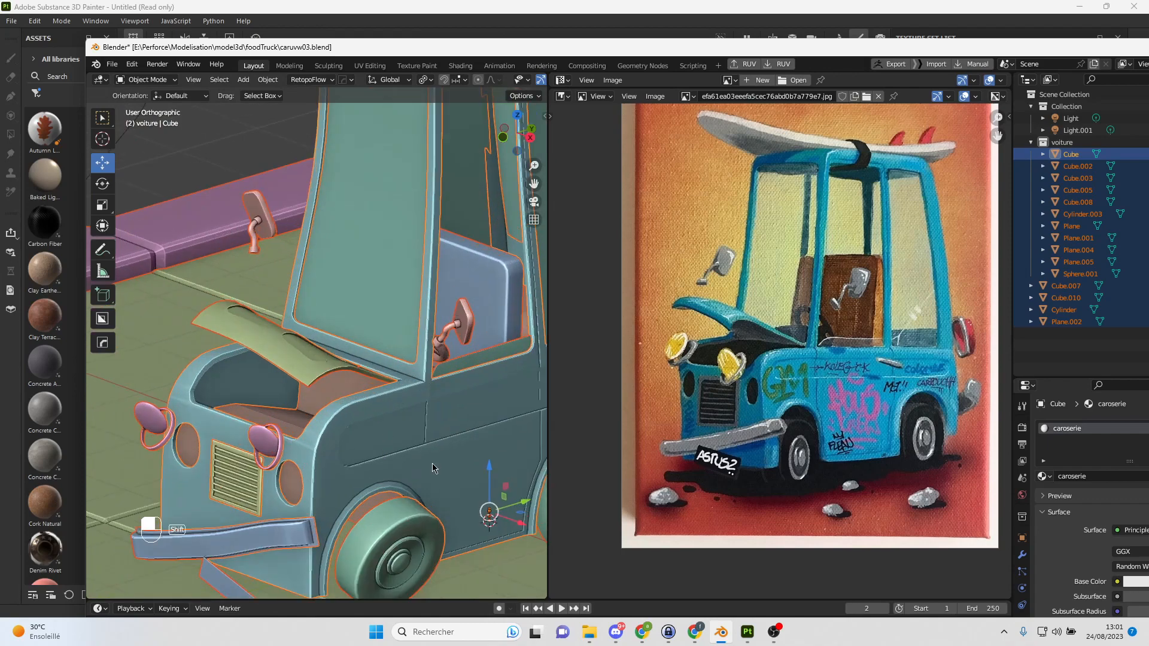
pyautogui.moveTo(435, 469); pyautogui.dragTo(396, 257, button='middle')
pyautogui.scroll(5, 392, 288)
pyautogui.click(438, 339)
pyautogui.press('Tab')
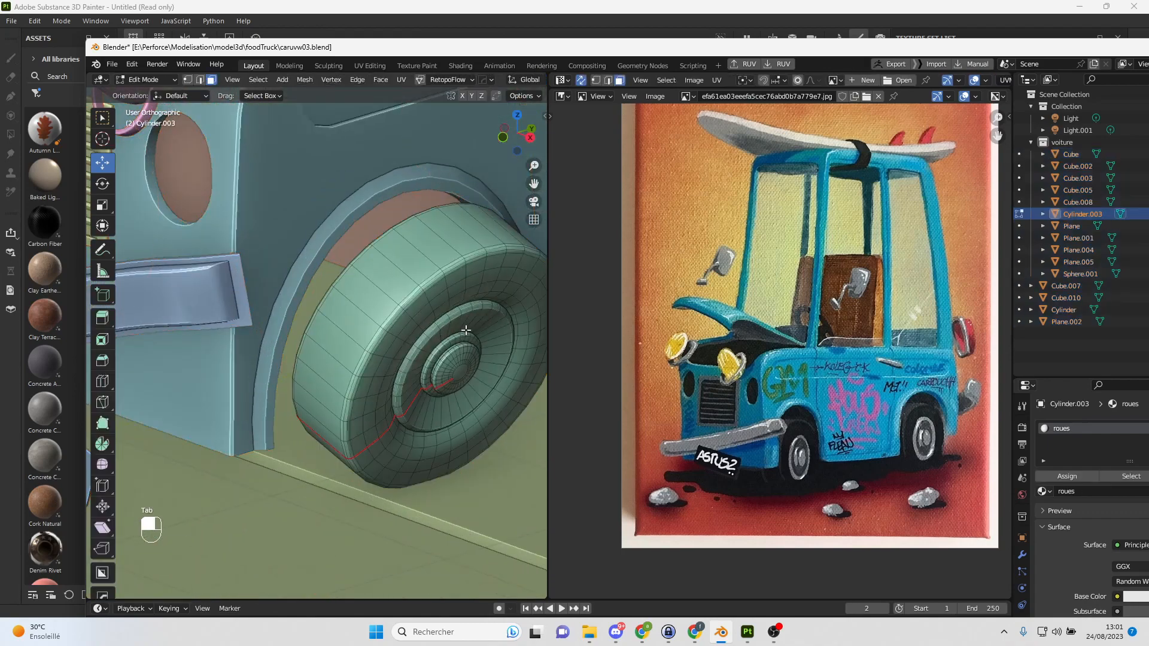
pyautogui.keyDown('shift'); pyautogui.moveTo(466, 330); pyautogui.dragTo(365, 324, button='middle'); pyautogui.keyUp('shift')
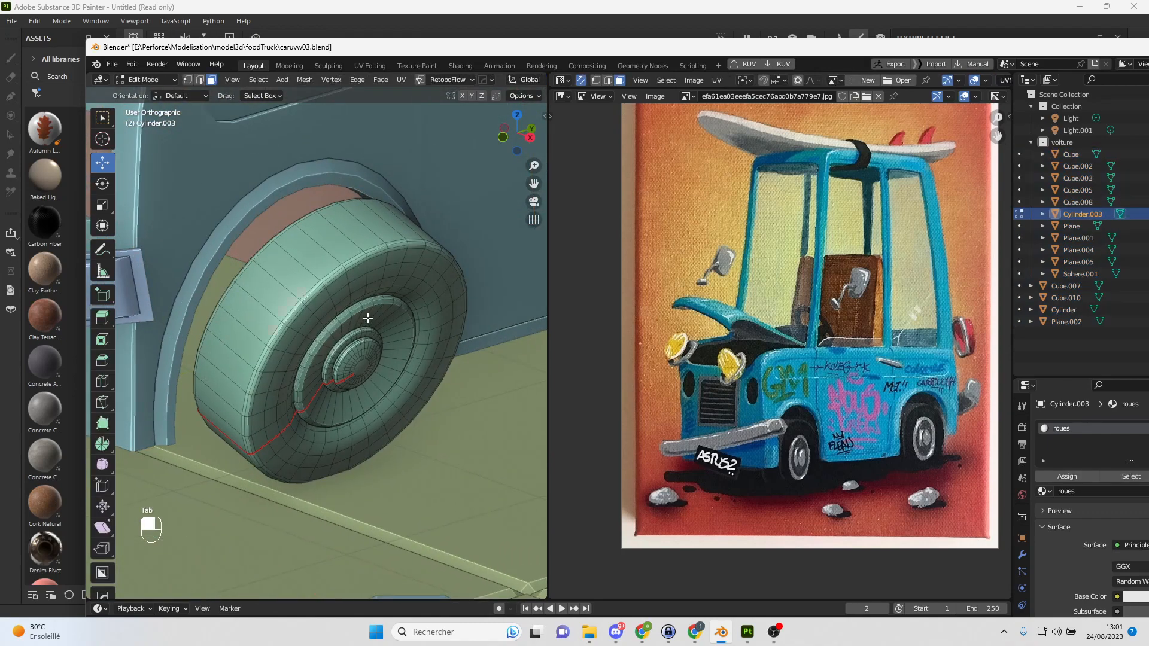
pyautogui.press('a')
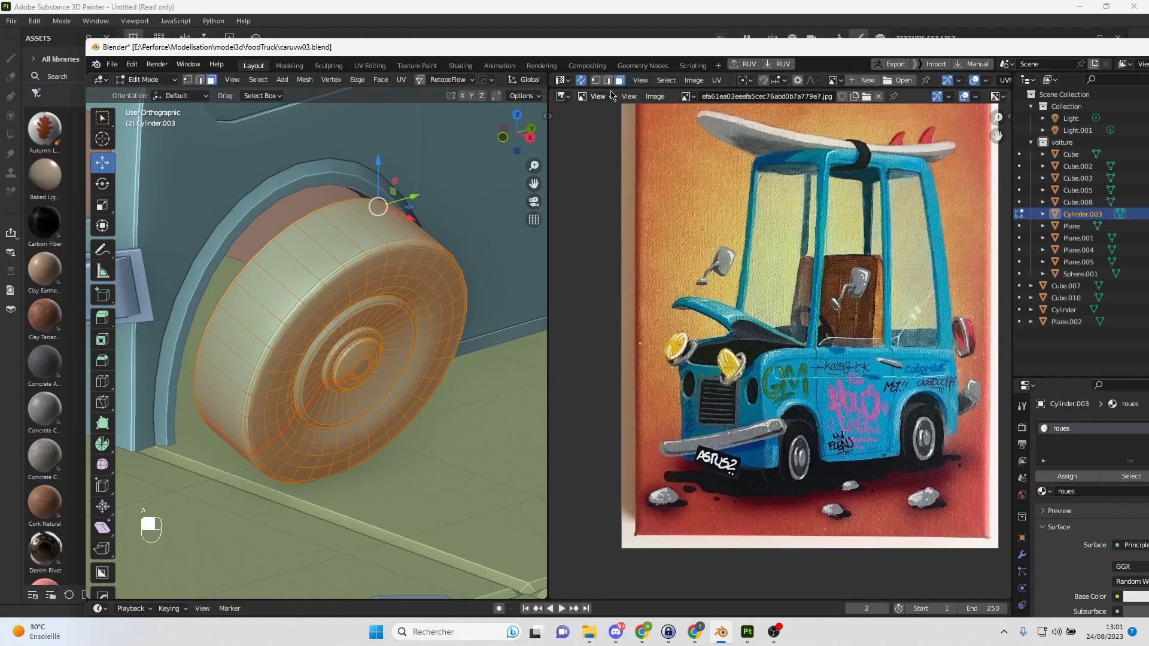
# Enlarge the UV editor above the reference image and frame the wheel's UV islands.
pyautogui.moveTo(944, 88); pyautogui.dragTo(932, 457)
pyautogui.scroll(5, 738, 286)
pyautogui.keyDown('shift'); pyautogui.moveTo(708, 262); pyautogui.dragTo(847, 284, button='middle'); pyautogui.keyUp('shift')
pyautogui.keyDown('shift'); pyautogui.moveTo(665, 268); pyautogui.dragTo(767, 271, button='middle'); pyautogui.keyUp('shift')
# Select the linked faces of the front wheel's outer side to locate their island in the UV layout.
pyautogui.click(671, 230)
pyautogui.press('l')
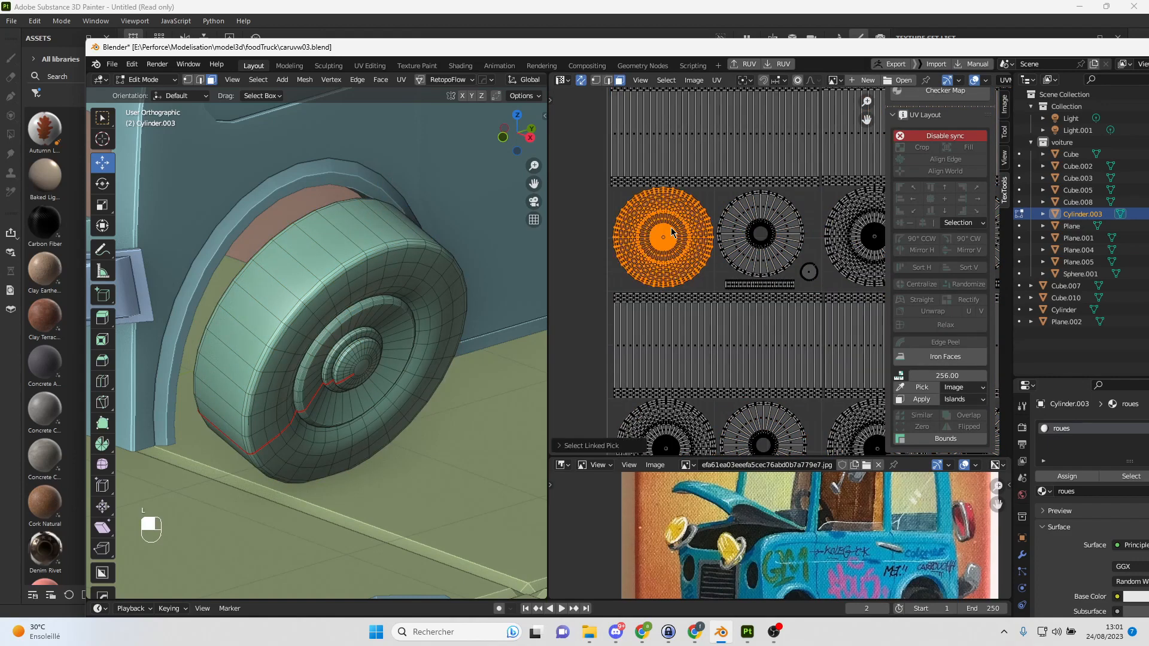
pyautogui.click(399, 336)
pyautogui.press('l')
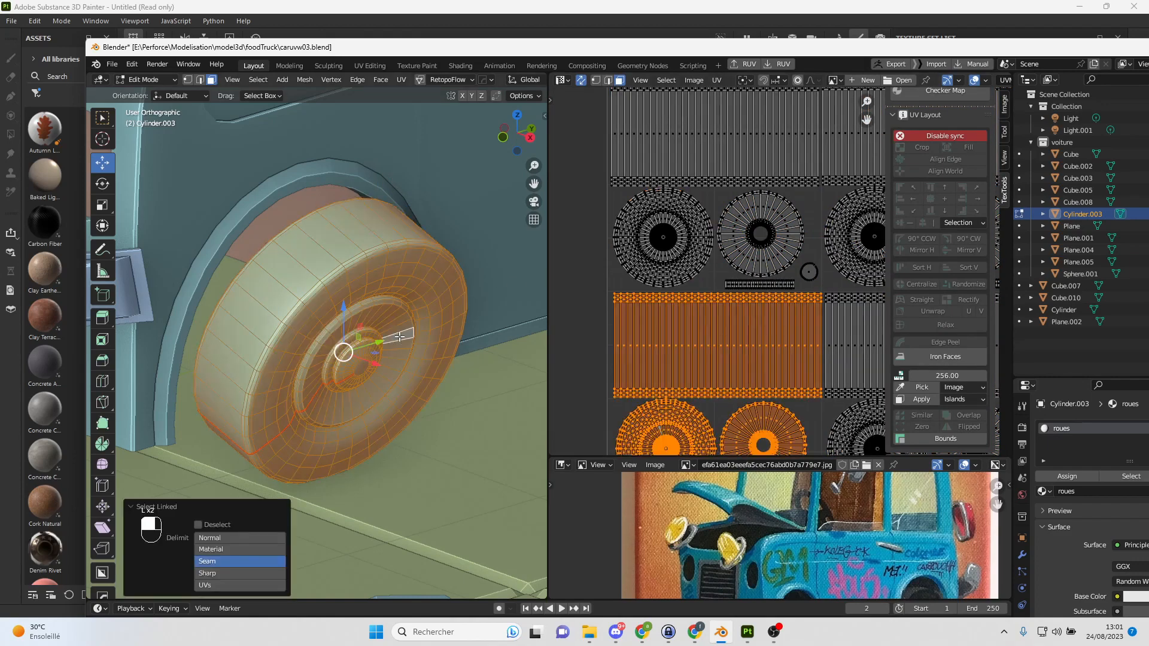
pyautogui.click(399, 337)
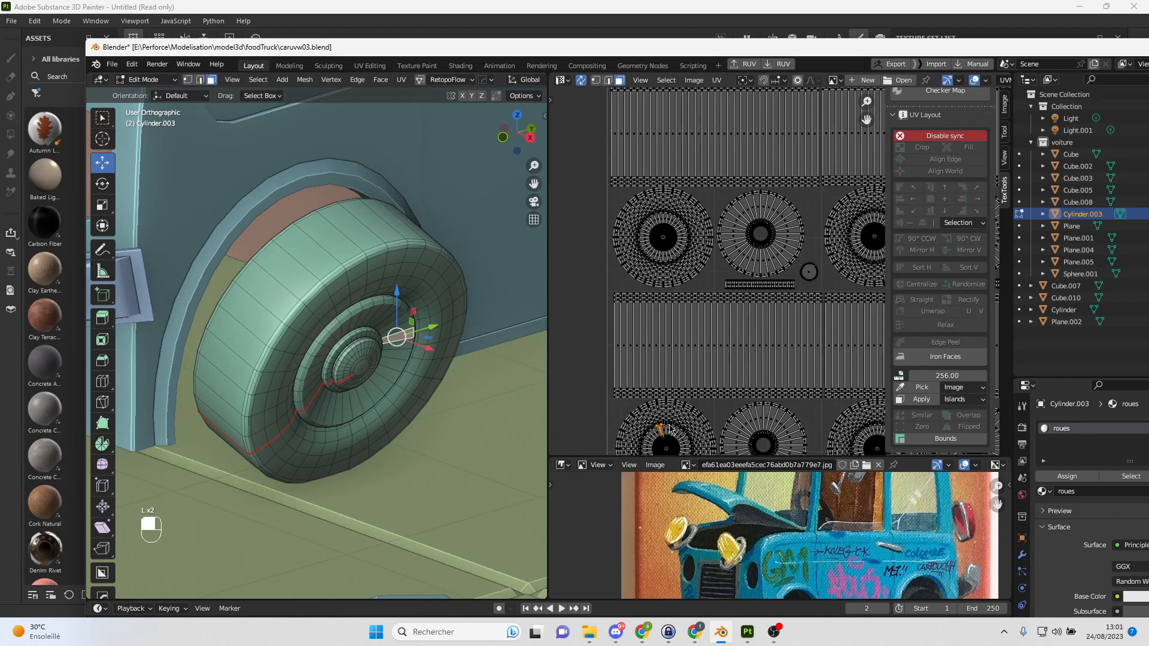
pyautogui.press('l')
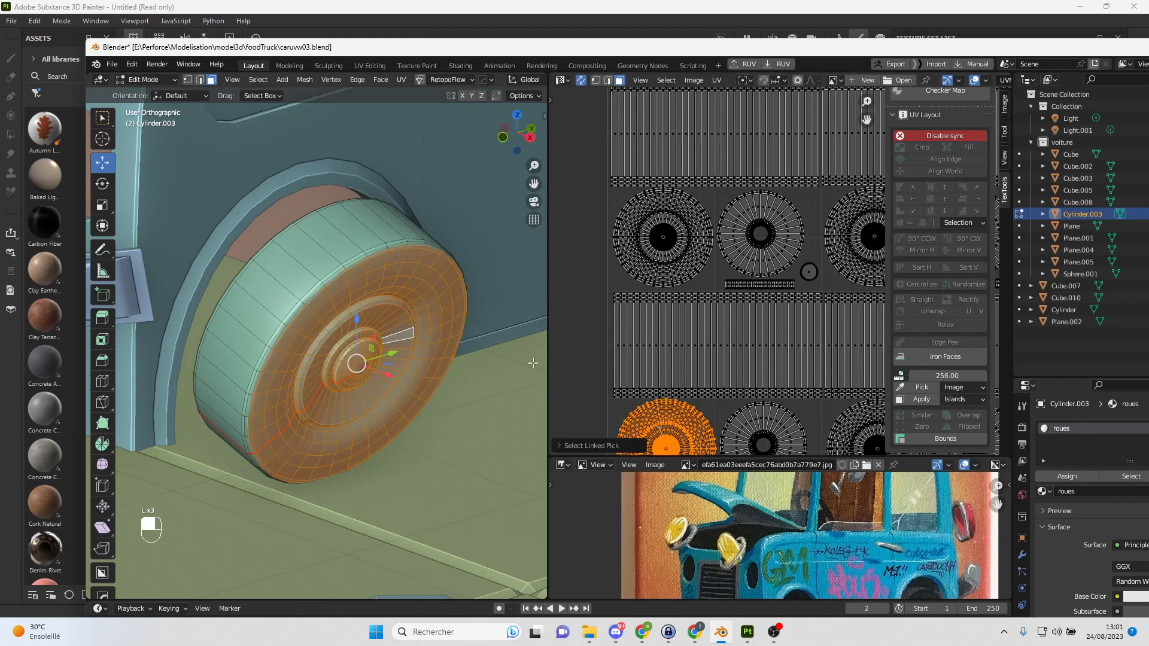
# Select faces around the front wheel's hub cap and tyre boundary to locate that edge in its UV island.
pyautogui.scroll(6, 737, 280)
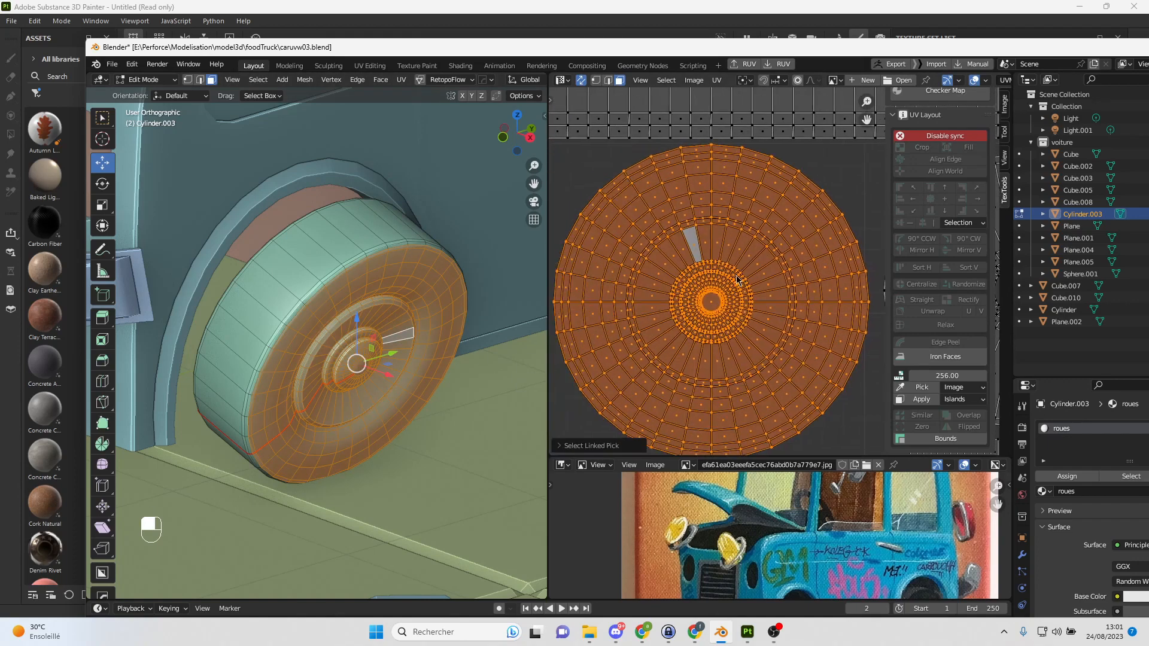
pyautogui.click(654, 256)
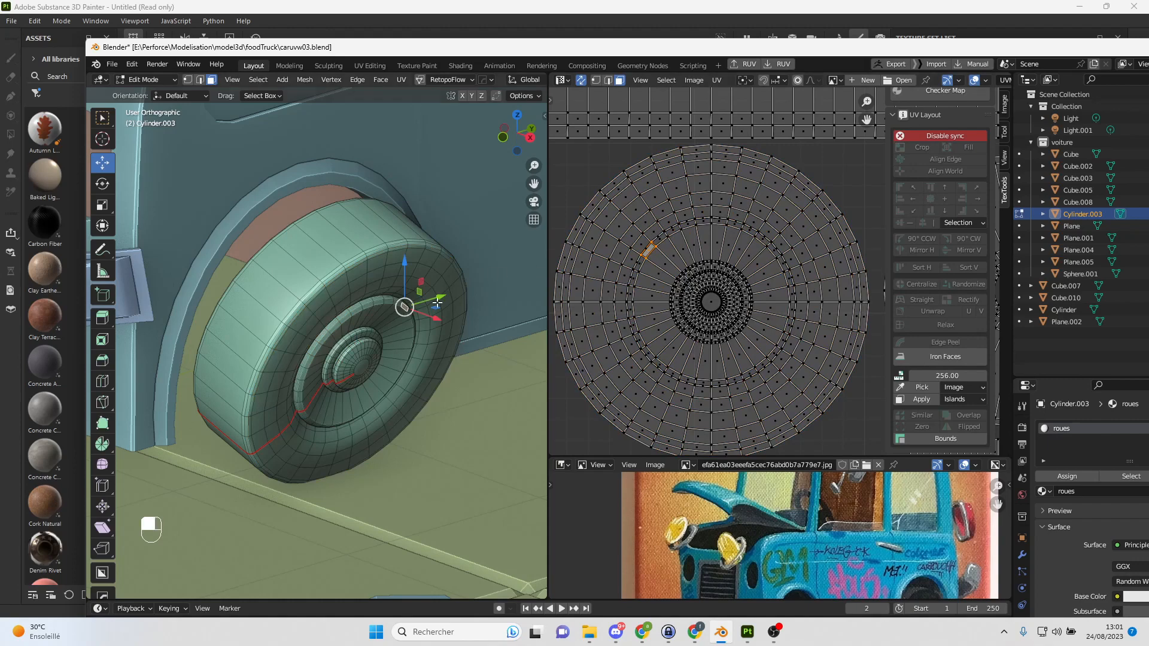
pyautogui.scroll(3, 437, 303)
pyautogui.click(377, 281)
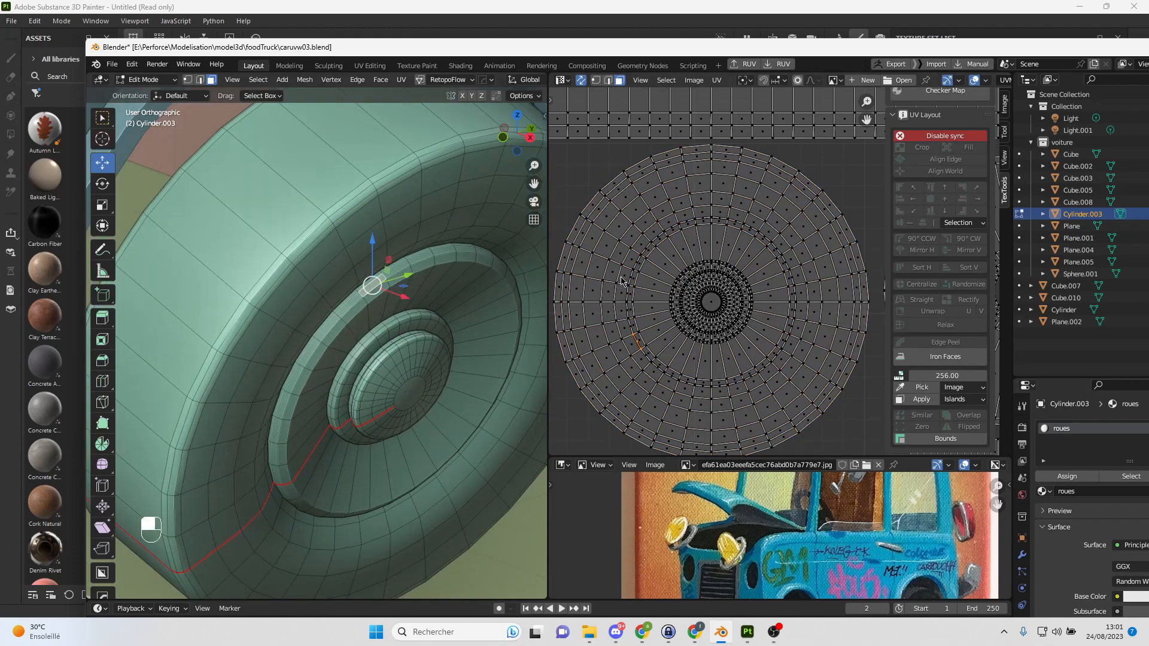
pyautogui.keyDown('alt'); pyautogui.click(627, 329); pyautogui.keyUp('alt')
pyautogui.keyDown('alt'); pyautogui.click(640, 252); pyautogui.keyUp('alt')
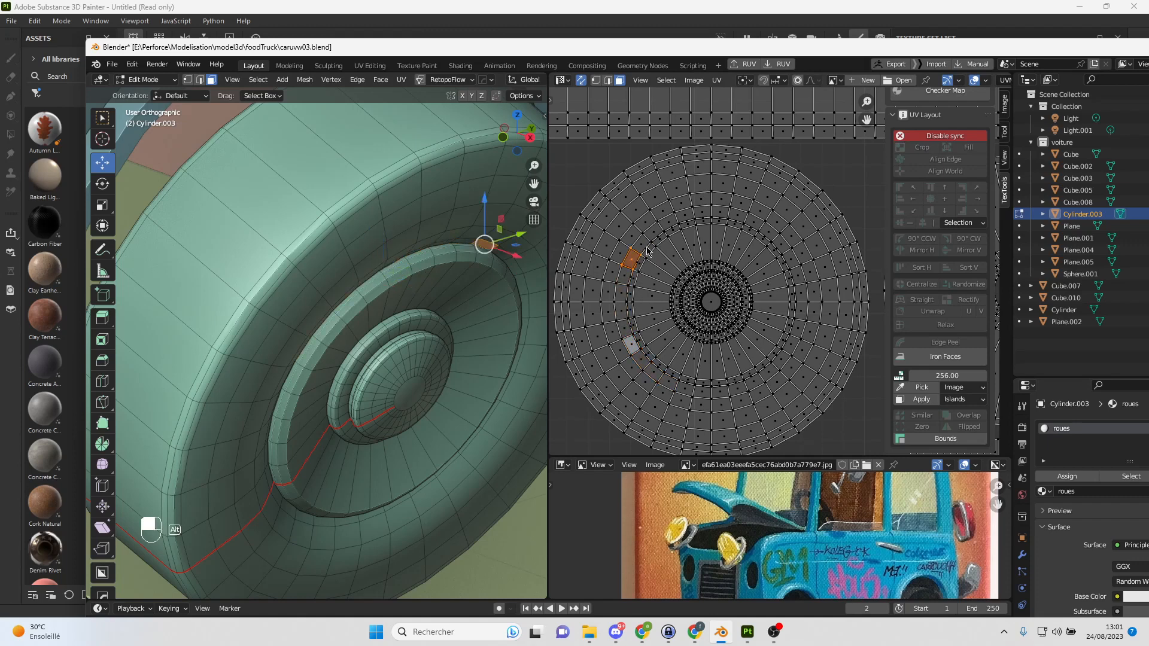
pyautogui.keyDown('alt'); pyautogui.click(625, 282); pyautogui.keyUp('alt')
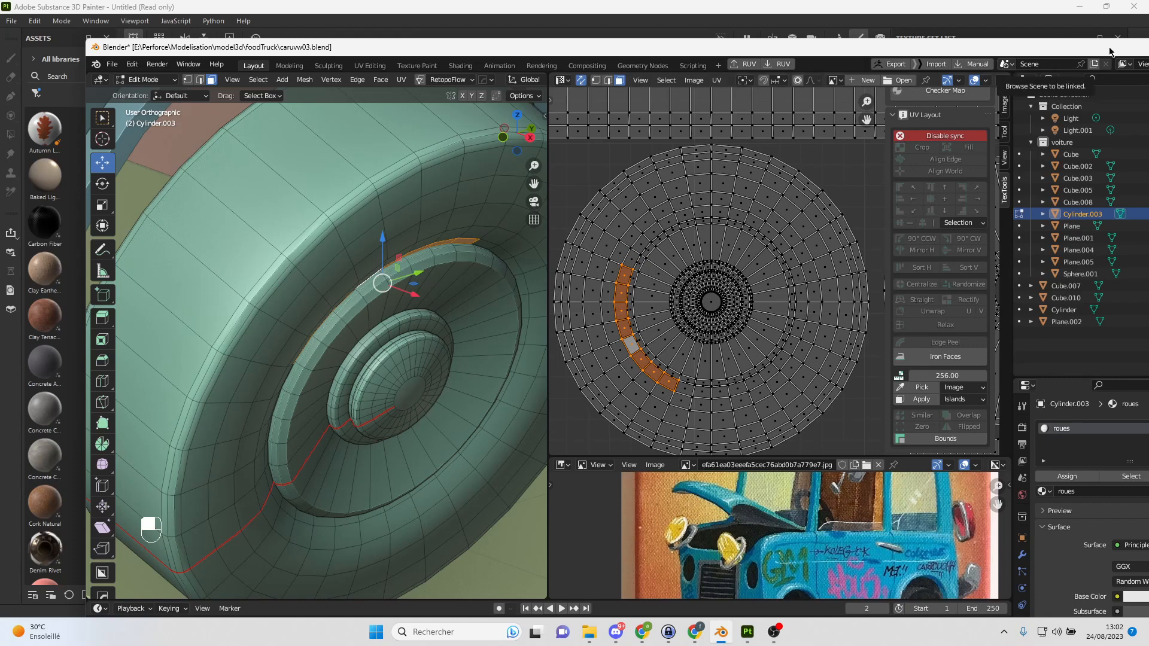
# Return to Substance 3D Painter, enlarge the 3D view and the assets library, and frame the front wheel's outer side closely.
pyautogui.click(1050, 11)
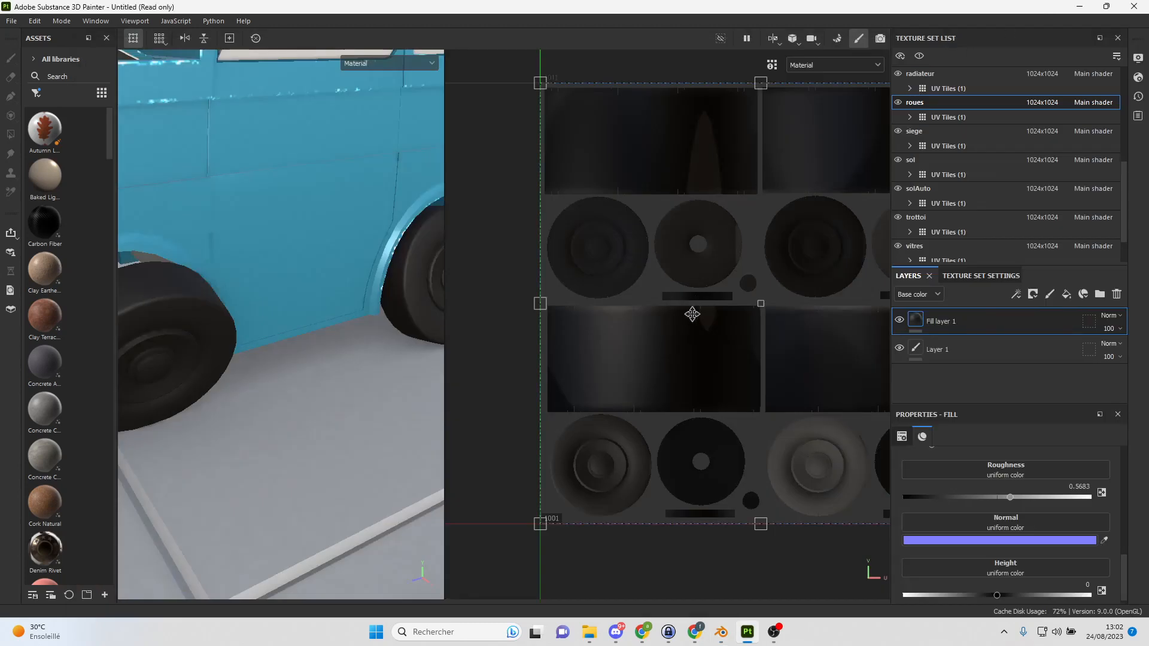
pyautogui.scroll(5, 693, 314)
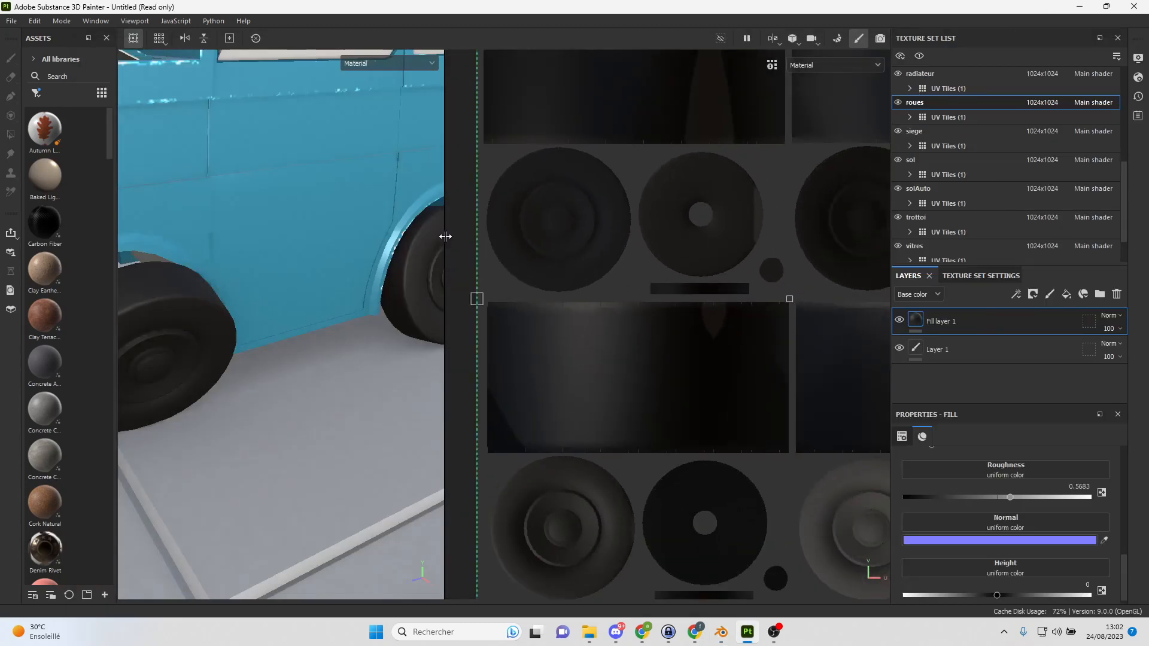
pyautogui.moveTo(445, 236); pyautogui.dragTo(787, 251)
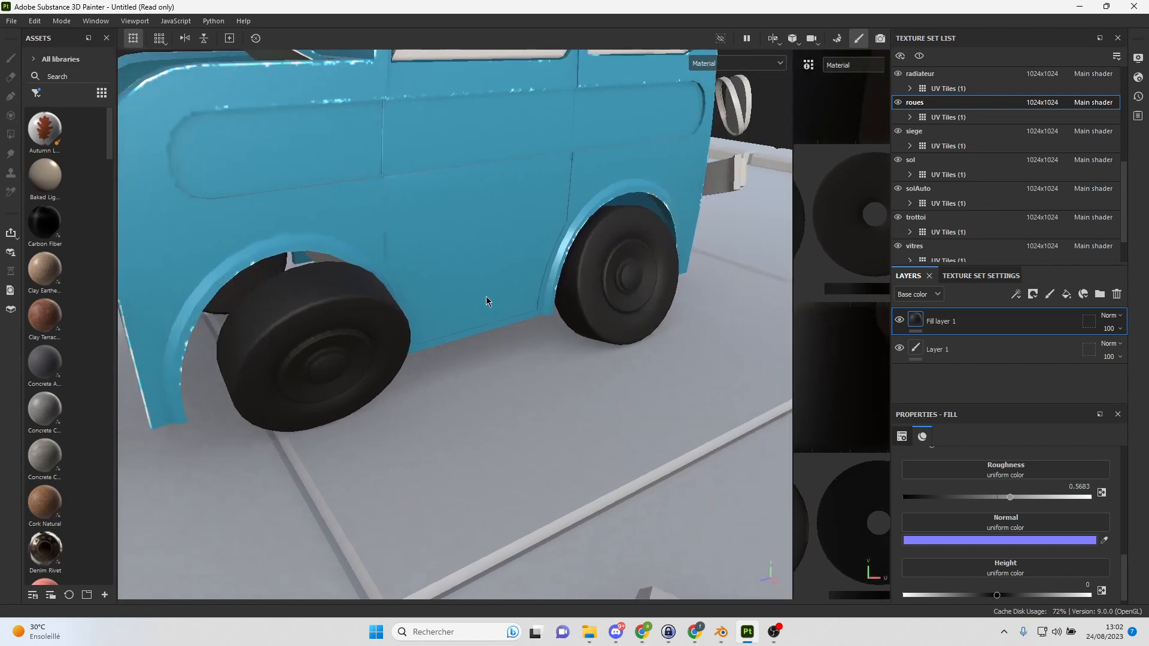
pyautogui.keyDown('alt'); pyautogui.moveTo(636, 258); pyautogui.dragTo(568, 272); pyautogui.keyUp('alt')
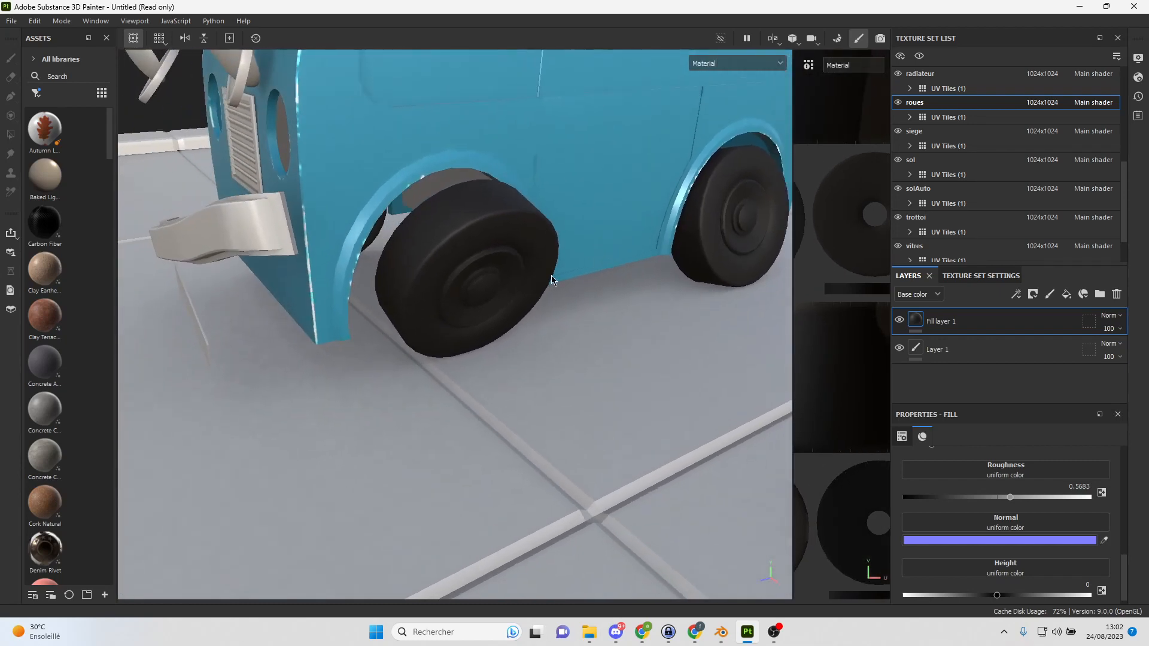
pyautogui.scroll(5, 551, 280)
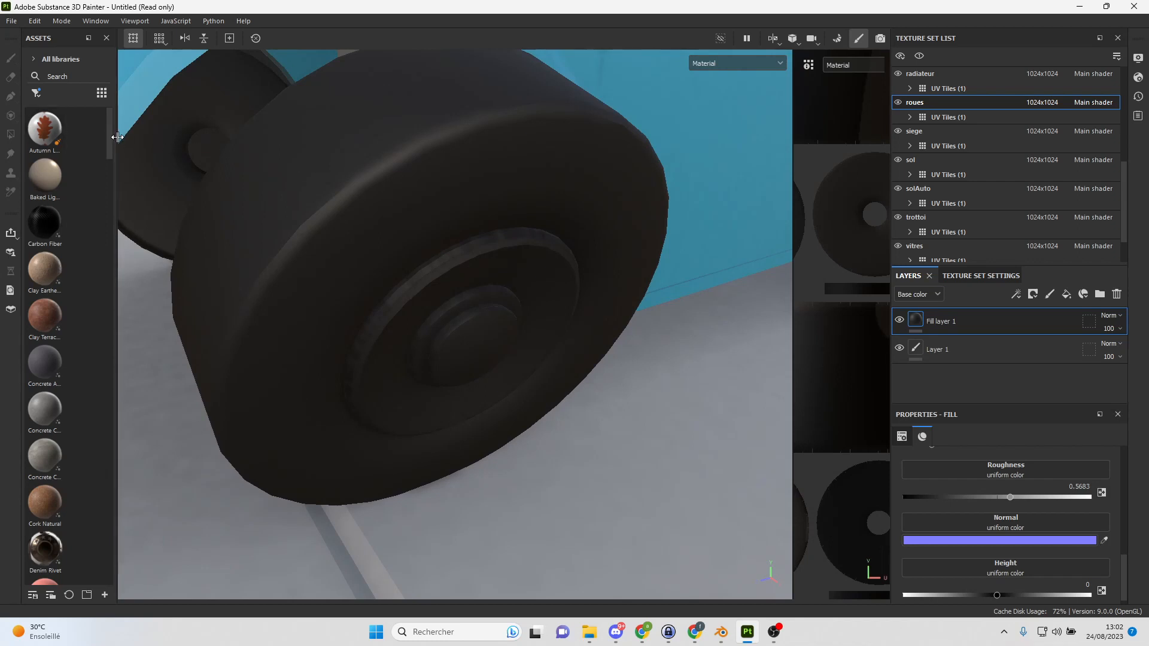
pyautogui.moveTo(116, 138); pyautogui.dragTo(203, 137)
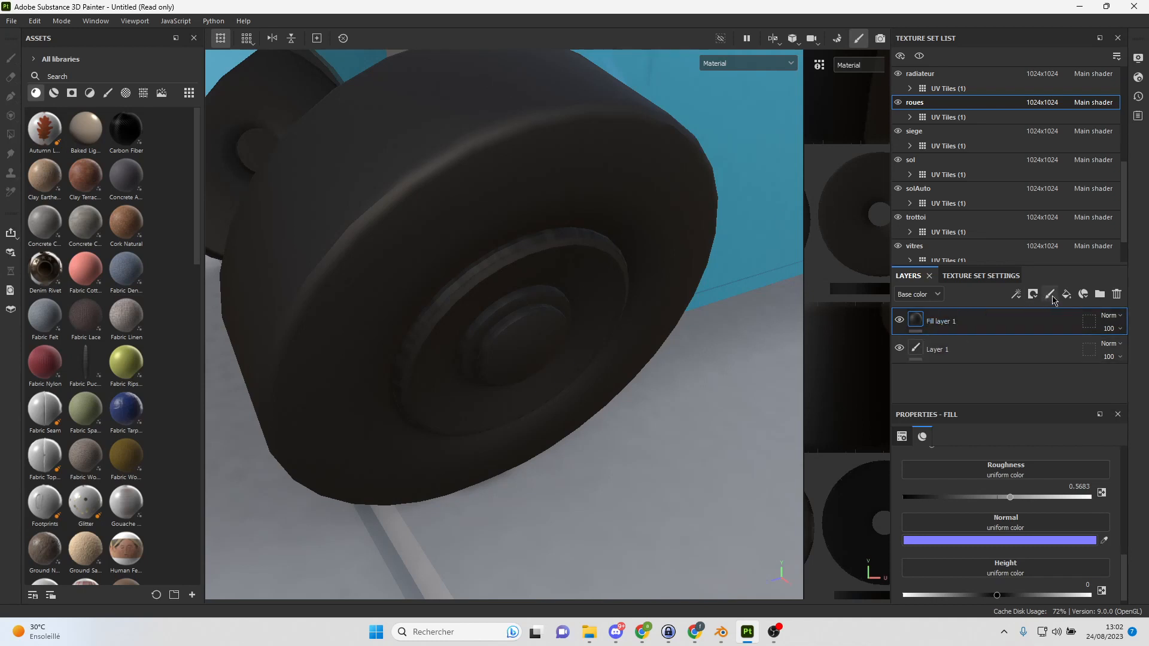
# Add a black mask to the wheels' dark fill layer and activate the Polygon Fill tool on it.
pyautogui.click(1034, 296)
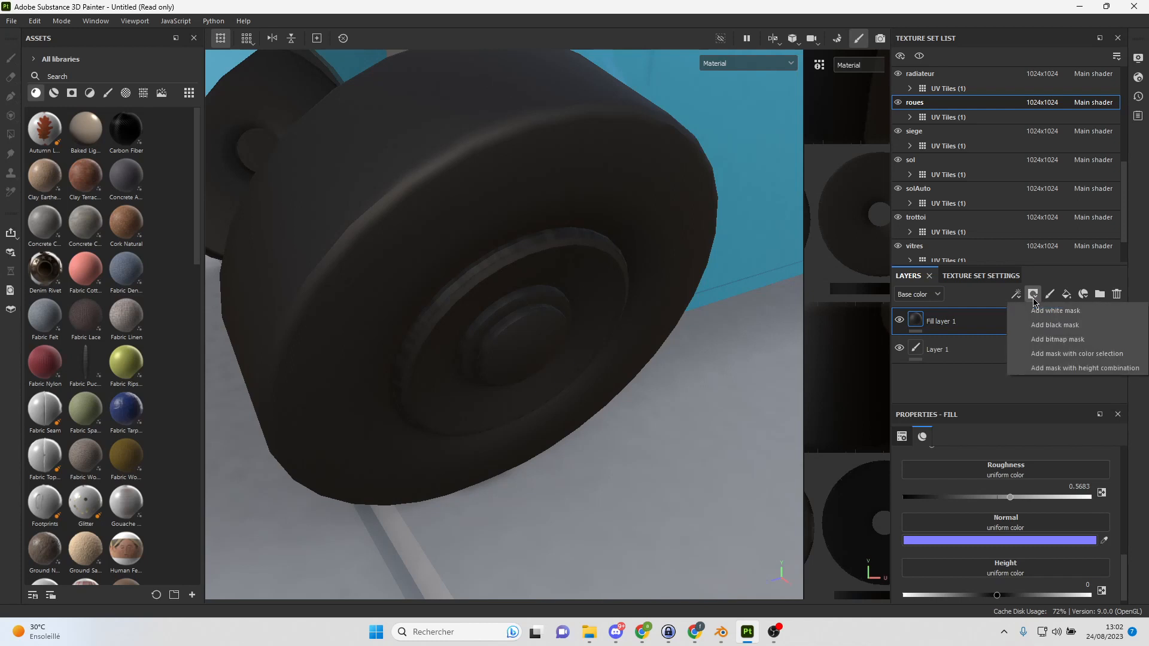
pyautogui.click(1075, 326)
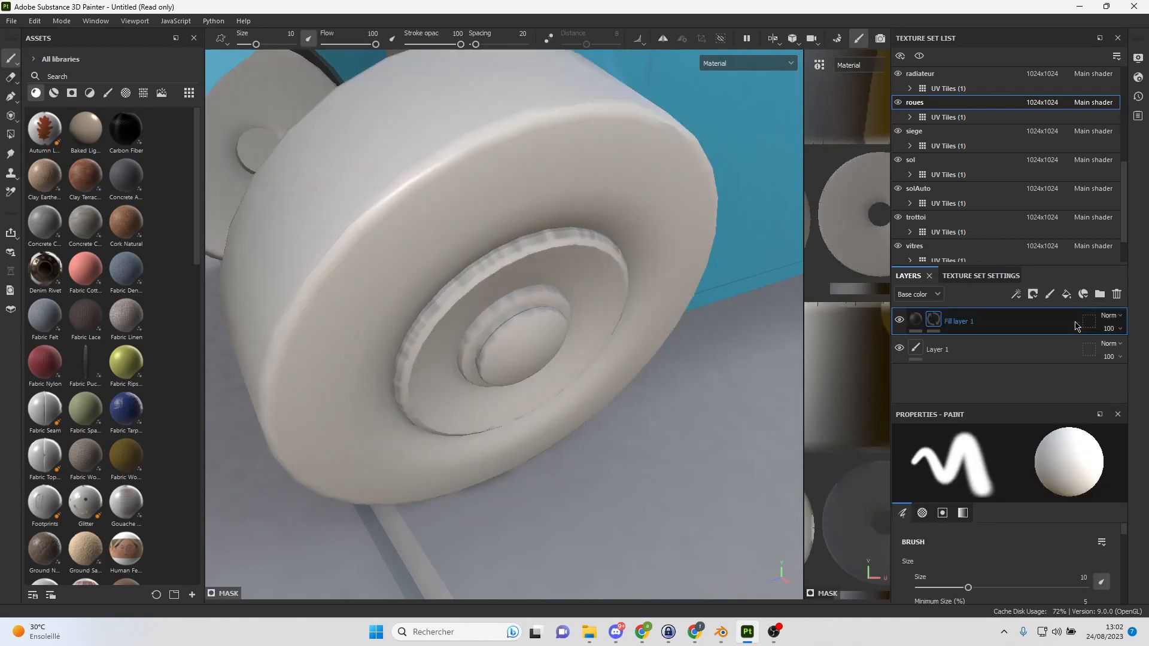
pyautogui.click(11, 134)
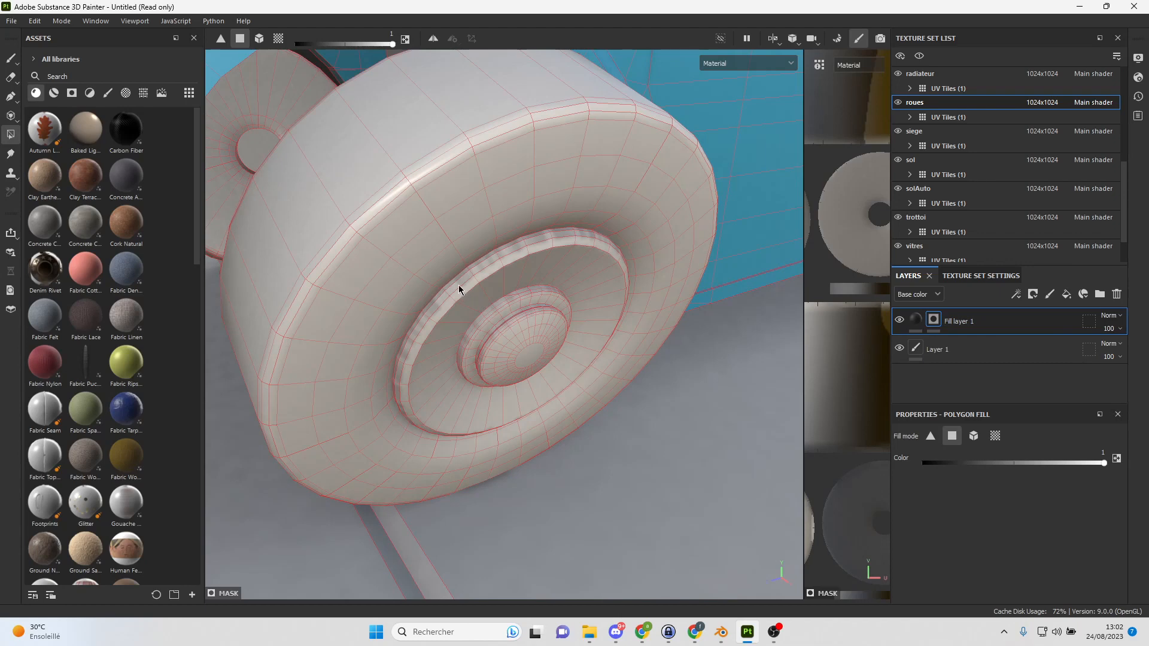
# Try filling mask polygons on the front wheel's hub, then erase them with the fill color at 0.
pyautogui.moveTo(459, 288); pyautogui.dragTo(491, 281)
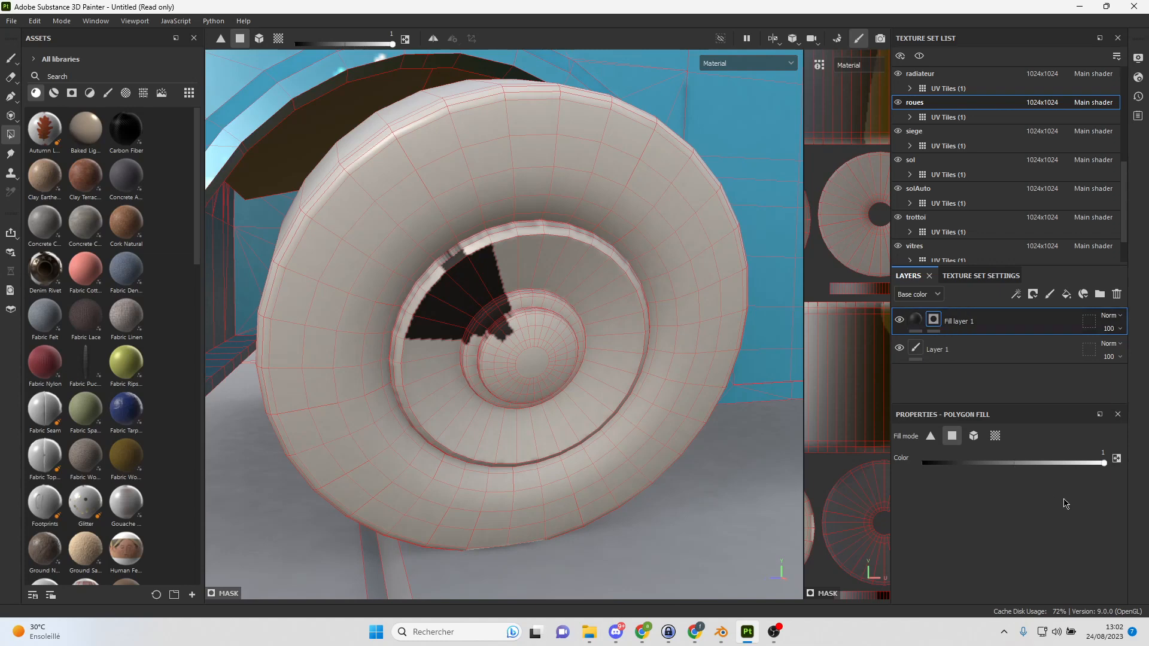
pyautogui.moveTo(1105, 465); pyautogui.dragTo(925, 465)
pyautogui.moveTo(379, 227); pyautogui.dragTo(551, 379)
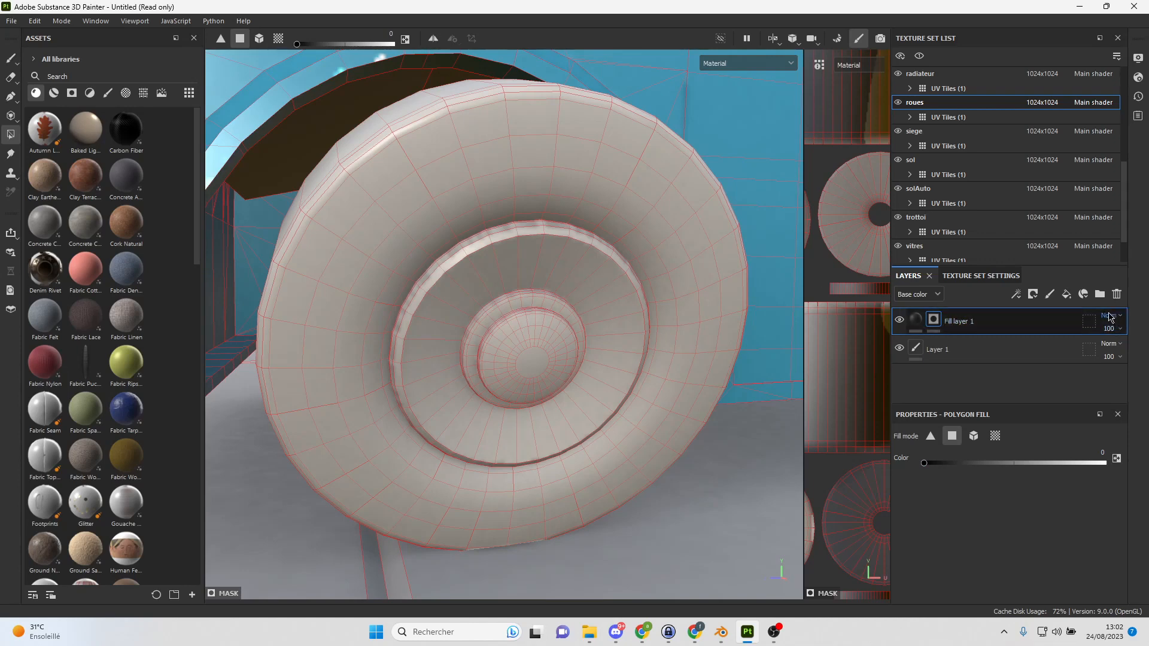
# Try deleting the dark fill layer, adding a black mask to Layer 1 and setting the Polygon Fill color to 1.
pyautogui.click(1116, 295)
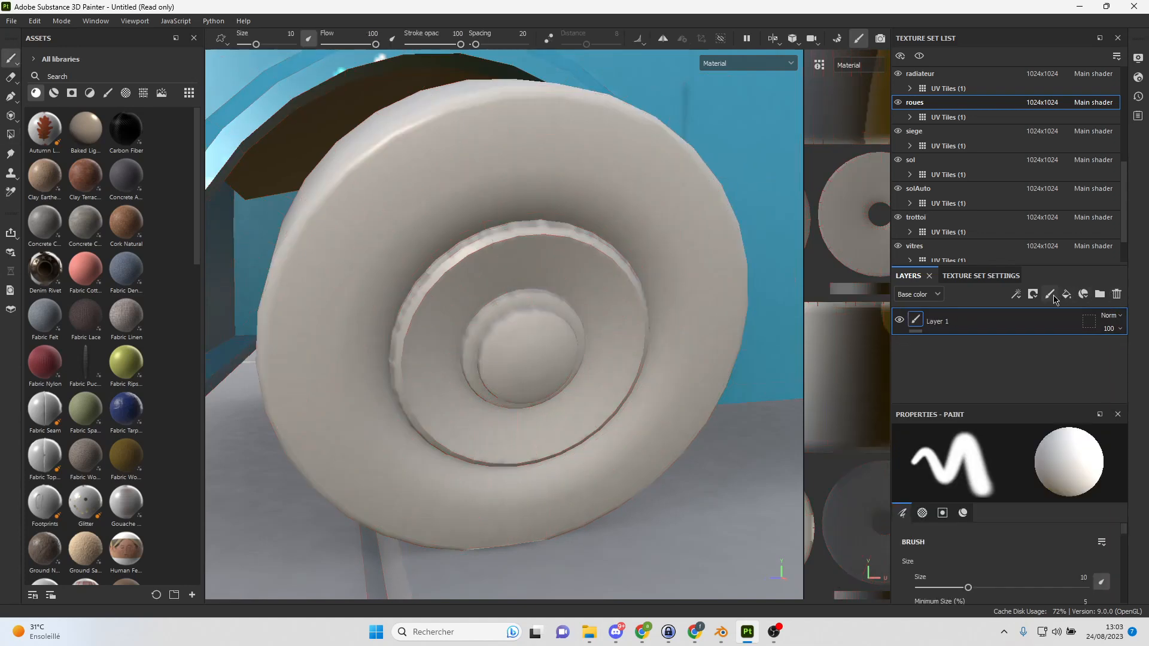
pyautogui.click(1034, 295)
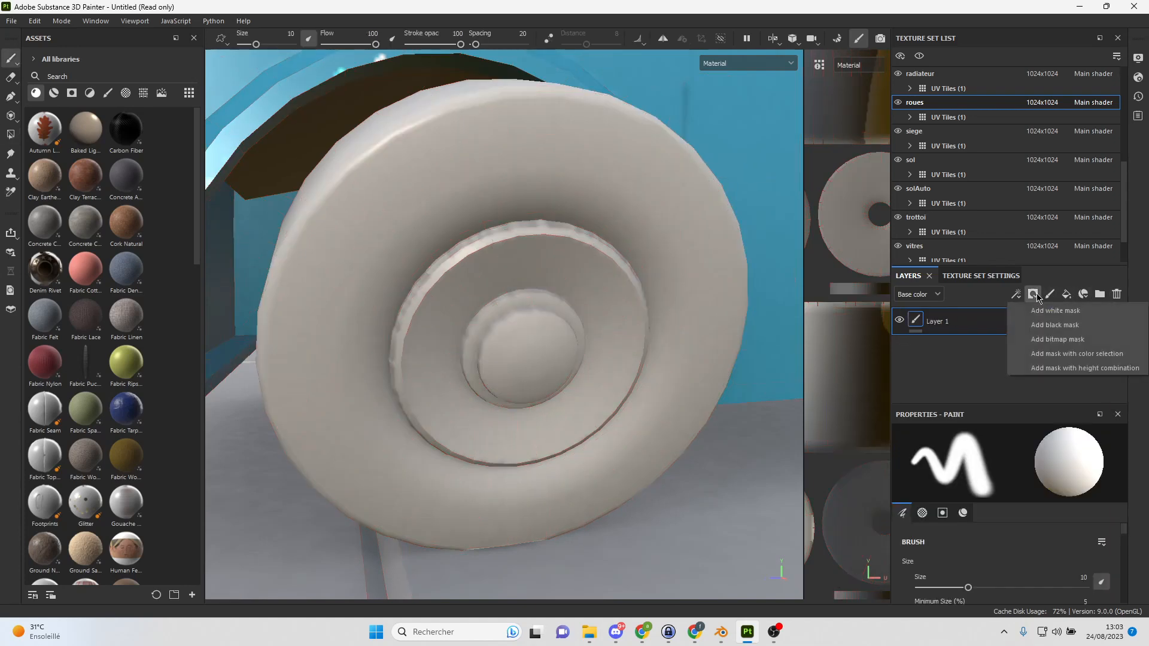
pyautogui.click(1065, 324)
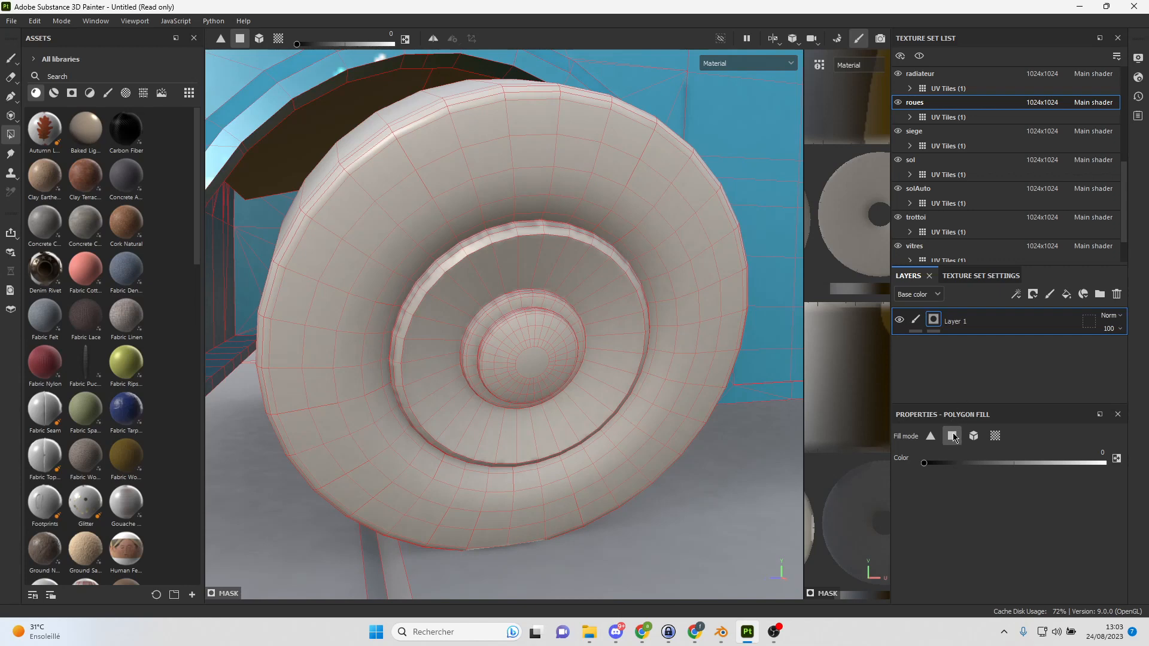
pyautogui.moveTo(936, 466); pyautogui.dragTo(1103, 463)
# Select Fill layer 1's mask and fill a patch of polygons on the upper part of the front wheel's tyre.
pyautogui.moveTo(547, 328)
pyautogui.keyDown('alt'); pyautogui.mouseDown()
pyautogui.moveTo(588, 341)
pyautogui.moveTo(776, 347)
pyautogui.mouseUp(); pyautogui.keyUp('alt')
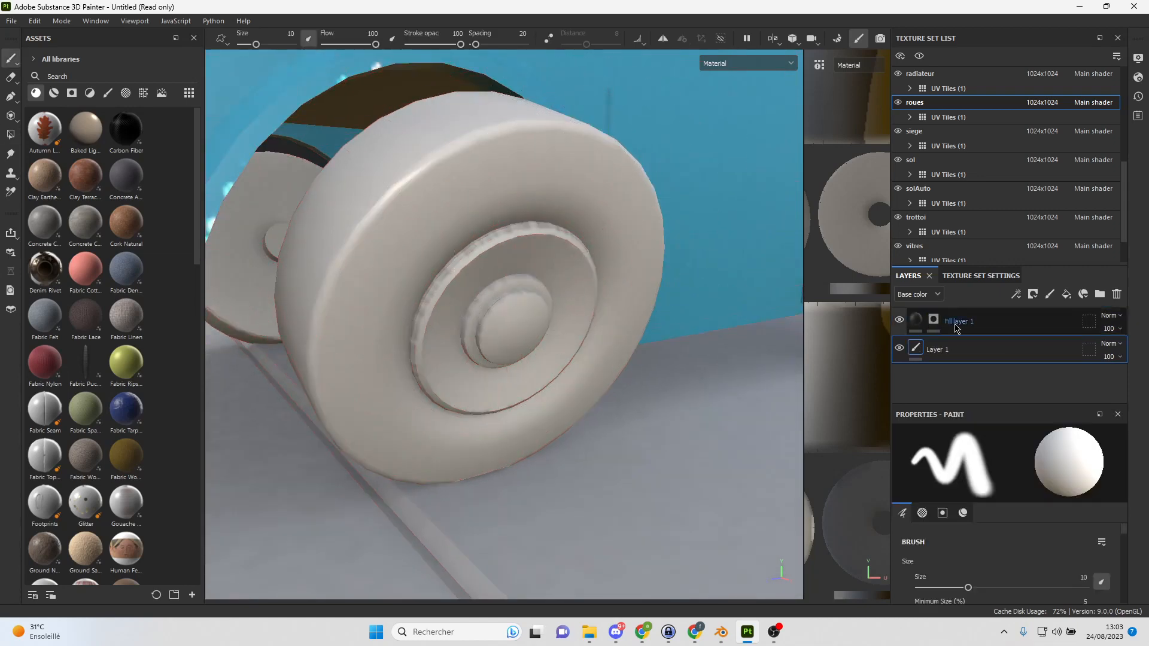
pyautogui.click(1011, 321)
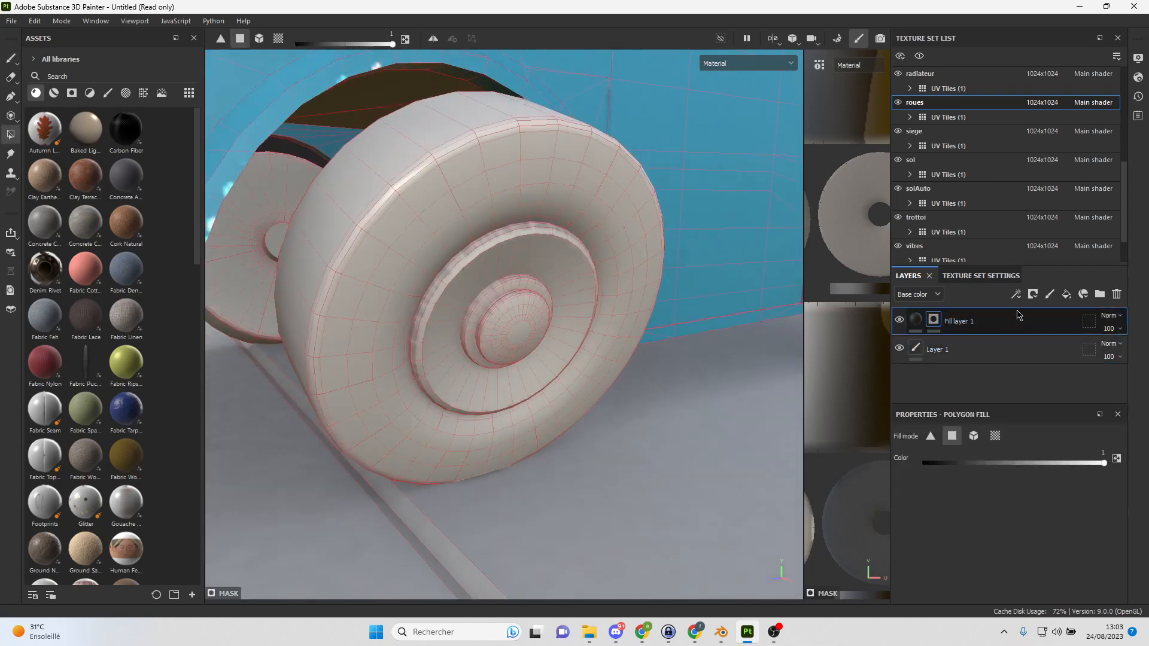
pyautogui.rightClick(939, 325)
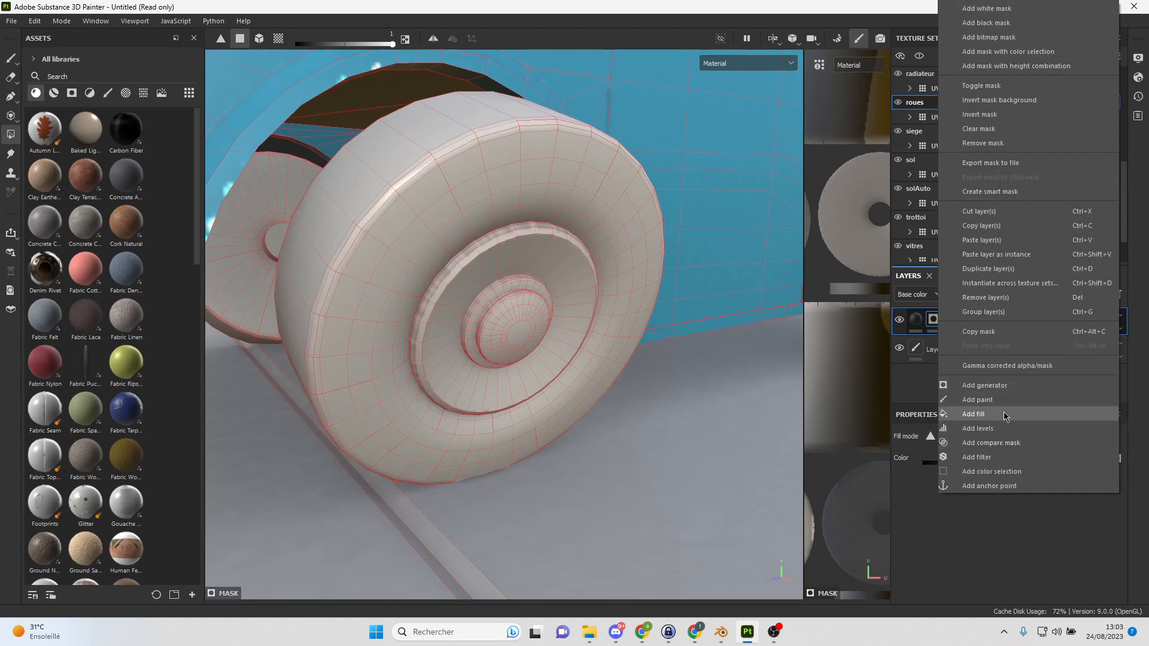
pyautogui.click(465, 278)
pyautogui.moveTo(465, 278); pyautogui.dragTo(530, 340)
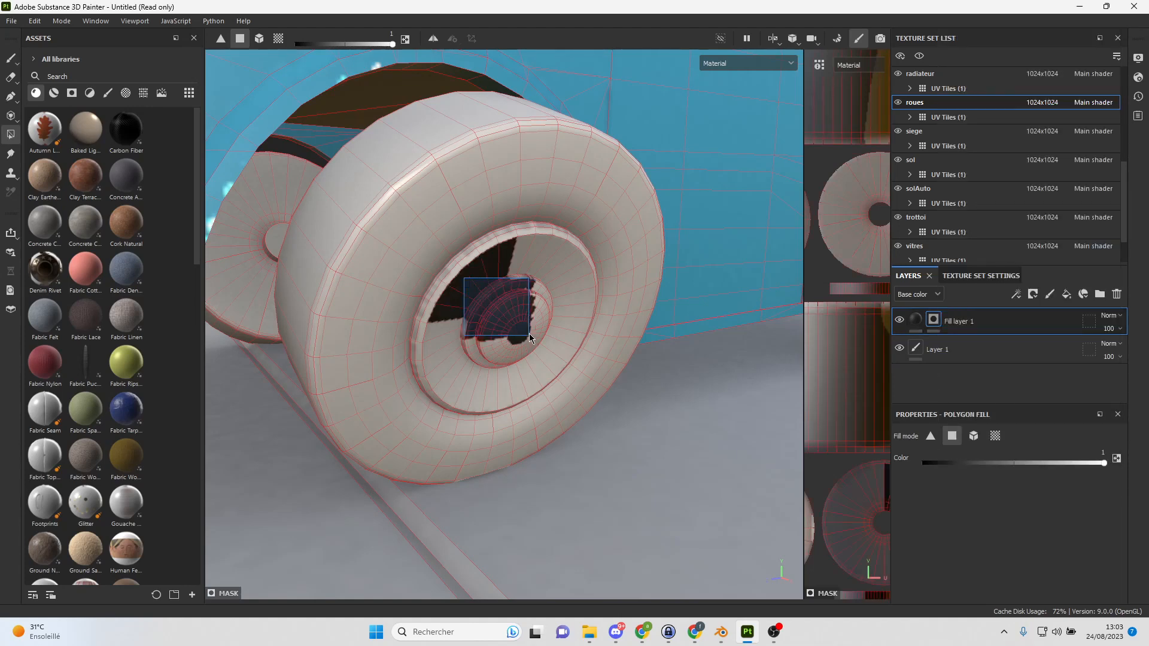
pyautogui.hotkey('ctrl', 'z')
pyautogui.moveTo(486, 125); pyautogui.dragTo(560, 216)
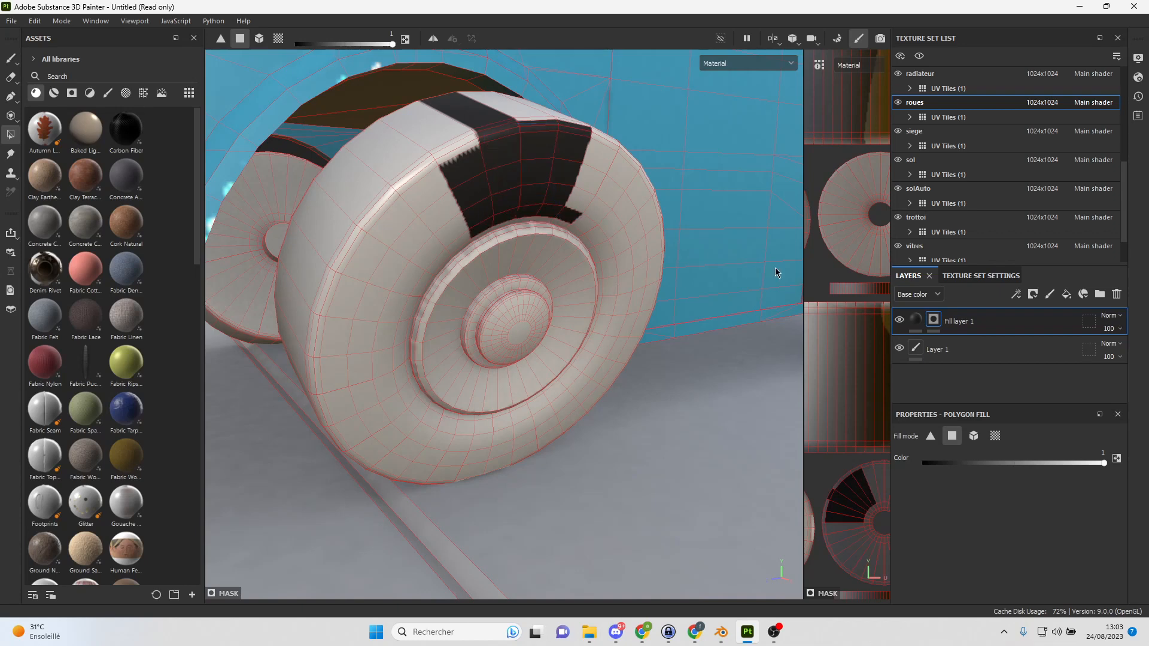
# Widen the 2D view and fill the upper and left tyre polygons of the lower-left outer wheel island in the mask.
pyautogui.moveTo(804, 279); pyautogui.dragTo(403, 281)
pyautogui.scroll(6, 506, 354)
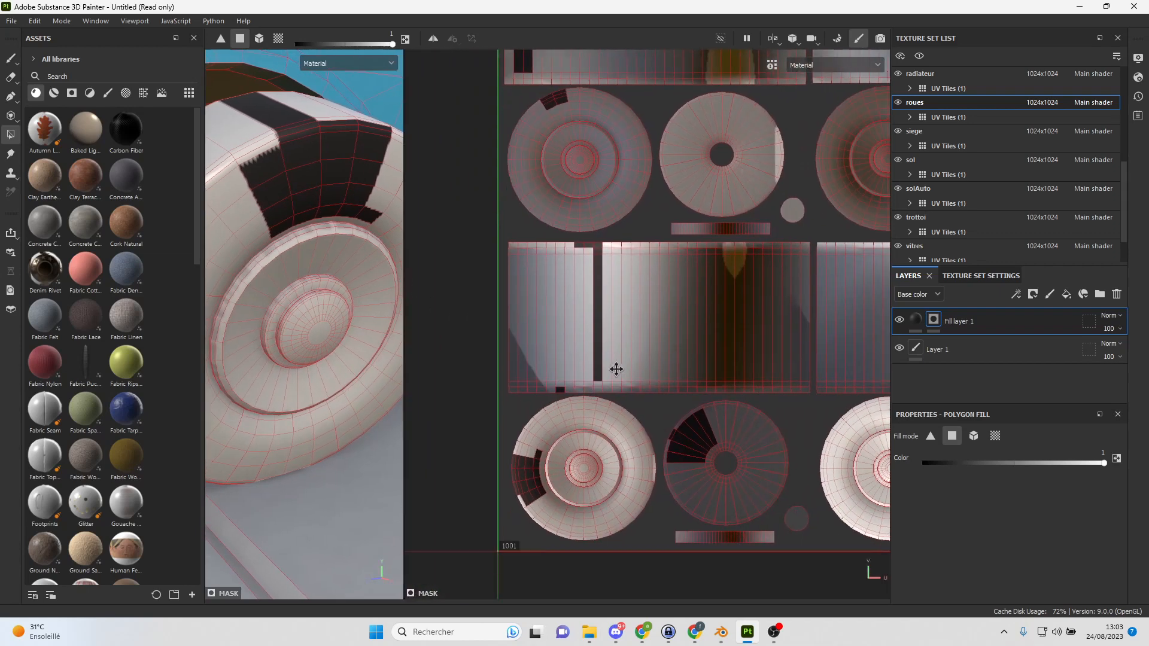
pyautogui.scroll(3, 619, 325)
pyautogui.moveTo(499, 266); pyautogui.dragTo(596, 304)
pyautogui.moveTo(552, 208); pyautogui.dragTo(630, 272)
pyautogui.moveTo(614, 157); pyautogui.dragTo(740, 219)
pyautogui.moveTo(739, 219); pyautogui.dragTo(590, 229, button='middle')
pyautogui.moveTo(590, 166); pyautogui.dragTo(691, 244)
pyautogui.moveTo(776, 215); pyautogui.dragTo(741, 279)
pyautogui.moveTo(734, 279); pyautogui.dragTo(712, 293)
pyautogui.moveTo(650, 249); pyautogui.dragTo(671, 277)
pyautogui.moveTo(569, 257); pyautogui.dragTo(605, 269)
pyautogui.moveTo(526, 272); pyautogui.dragTo(545, 286)
pyautogui.moveTo(471, 306); pyautogui.dragTo(471, 462)
# Fill the remaining lower and right tyre polygons of that wheel island, leaving its hub cap unfilled.
pyautogui.moveTo(471, 463); pyautogui.dragTo(548, 334, button='middle')
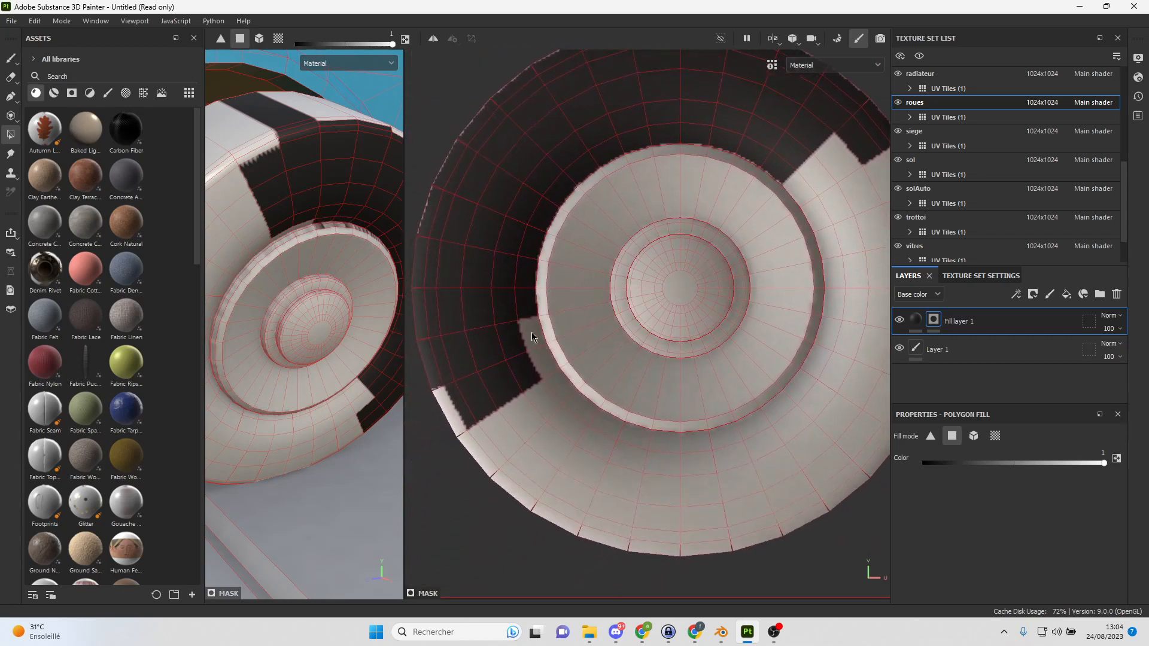
pyautogui.moveTo(433, 355); pyautogui.dragTo(544, 538)
pyautogui.moveTo(544, 477); pyautogui.dragTo(583, 417)
pyautogui.moveTo(753, 427); pyautogui.dragTo(839, 517)
pyautogui.keyDown('alt'); pyautogui.moveTo(840, 449); pyautogui.dragTo(724, 416, button='middle'); pyautogui.keyUp('alt')
pyautogui.moveTo(680, 158); pyautogui.dragTo(690, 206)
pyautogui.click(659, 189)
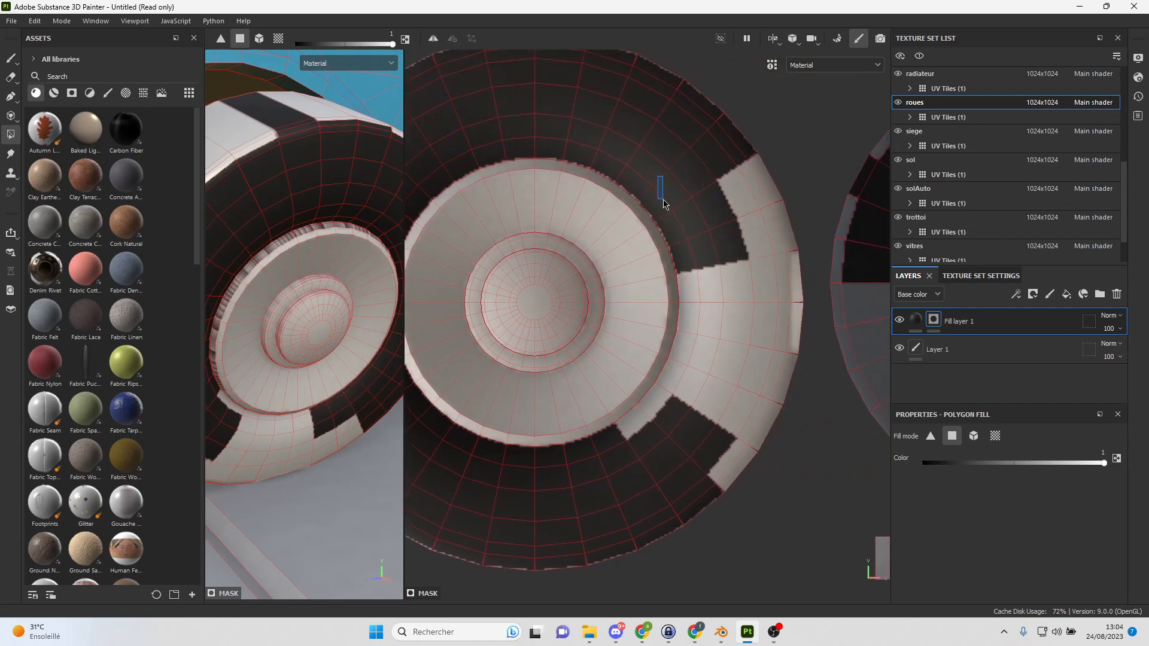
pyautogui.moveTo(694, 251); pyautogui.dragTo(721, 376)
pyautogui.moveTo(657, 400); pyautogui.dragTo(646, 429)
pyautogui.moveTo(723, 421); pyautogui.dragTo(769, 505)
pyautogui.moveTo(727, 286); pyautogui.dragTo(796, 441)
pyautogui.moveTo(708, 139); pyautogui.dragTo(808, 364)
# Fill the two rectangular tyre tread islands above the lower row of wheel discs in the mask.
pyautogui.scroll(-2, 786, 335)
pyautogui.moveTo(775, 336); pyautogui.dragTo(585, 326, button='middle')
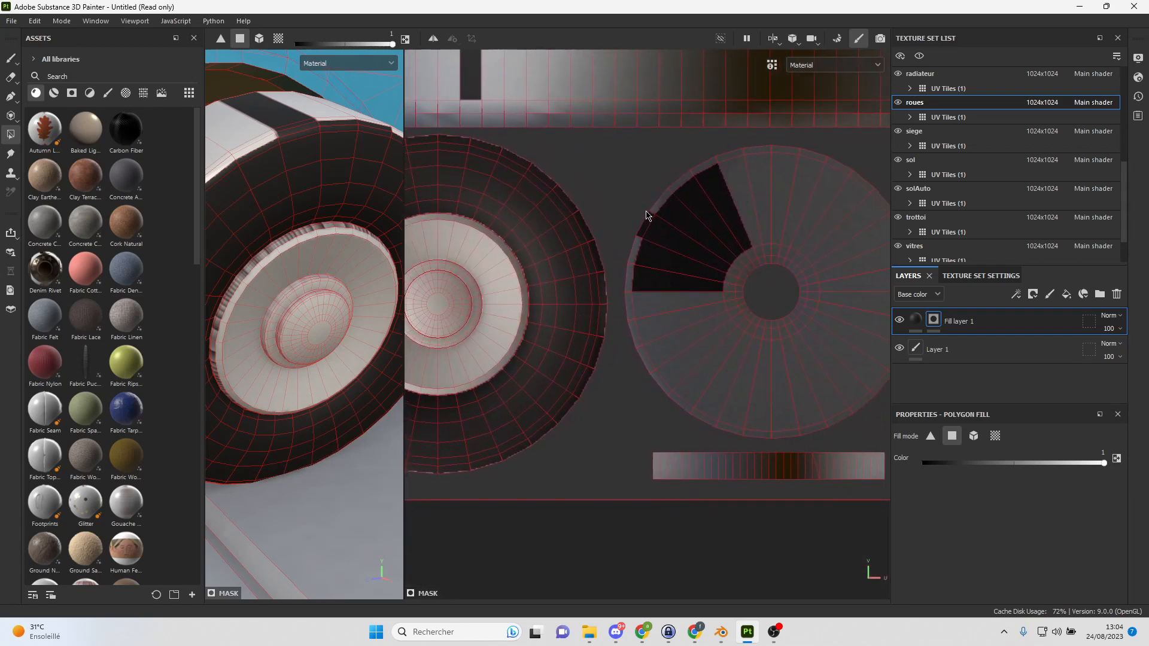
pyautogui.scroll(-4, 702, 233)
pyautogui.moveTo(702, 207); pyautogui.dragTo(668, 359, button='middle')
pyautogui.moveTo(470, 185); pyautogui.dragTo(813, 343)
pyautogui.moveTo(822, 326); pyautogui.dragTo(548, 327, button='middle')
pyautogui.moveTo(523, 190); pyautogui.dragTo(836, 344)
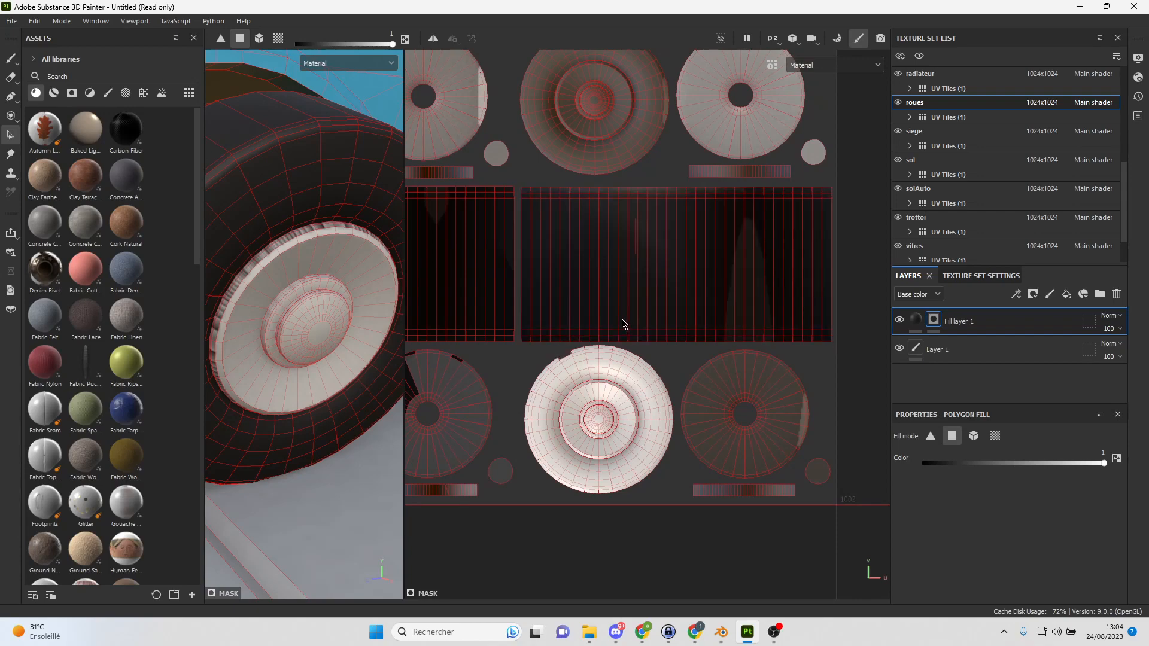
# Fill the upper tyre polygons of the second outer wheel island in the lower row.
pyautogui.scroll(3, 706, 299)
pyautogui.keyDown('alt'); pyautogui.moveTo(542, 320); pyautogui.dragTo(507, 334); pyautogui.keyUp('alt')
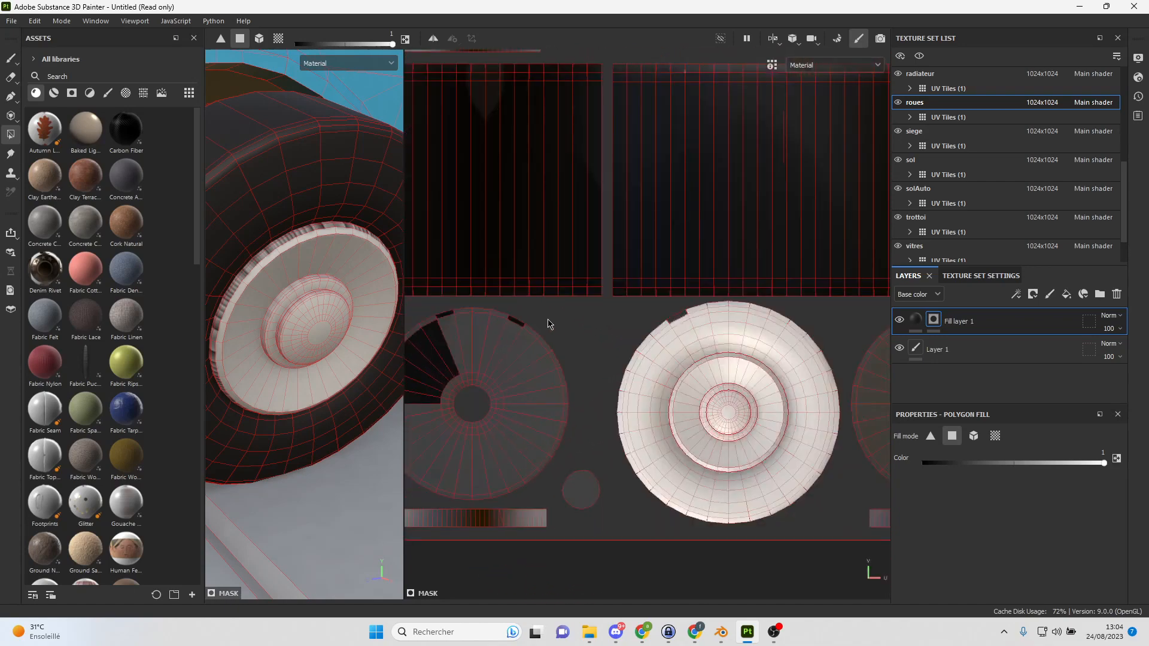
pyautogui.moveTo(614, 321); pyautogui.dragTo(671, 386)
pyautogui.scroll(2, 734, 360)
pyautogui.moveTo(650, 283); pyautogui.dragTo(798, 347)
pyautogui.moveTo(568, 333); pyautogui.dragTo(665, 384)
# Fill the side and lower tyre polygons of the second outer wheel island around its hub cap.
pyautogui.moveTo(553, 400); pyautogui.dragTo(670, 592)
pyautogui.moveTo(818, 328); pyautogui.dragTo(884, 530)
pyautogui.moveTo(805, 568); pyautogui.dragTo(755, 610)
pyautogui.moveTo(815, 549); pyautogui.dragTo(682, 505, button='middle')
pyautogui.moveTo(634, 480); pyautogui.dragTo(714, 552)
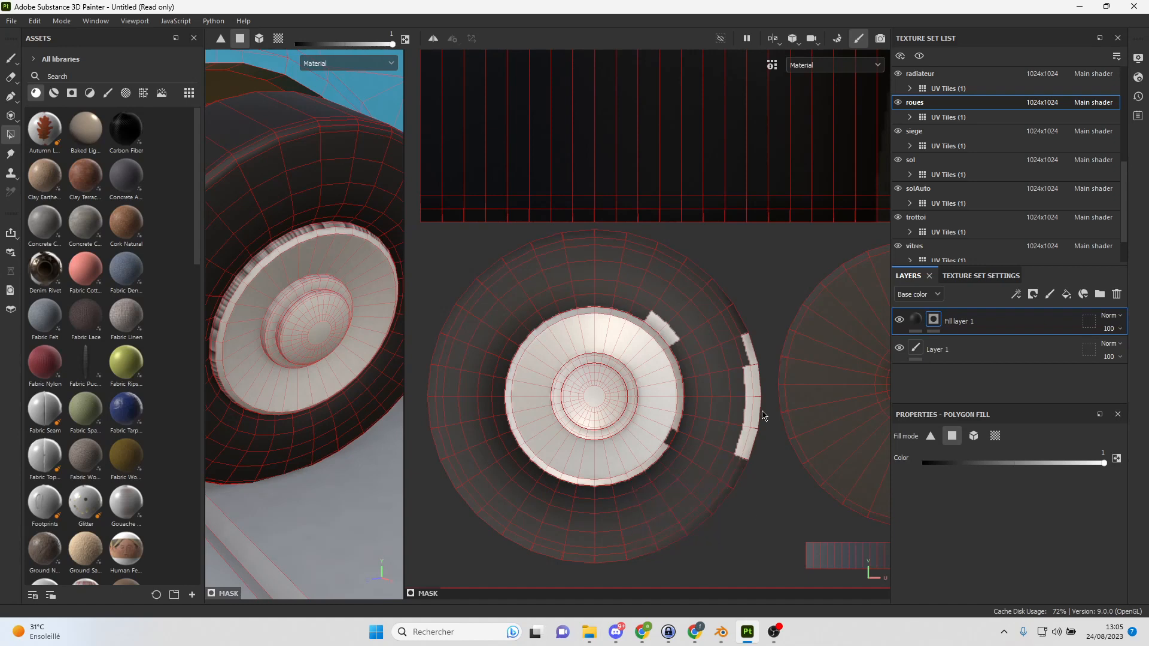
pyautogui.moveTo(762, 482); pyautogui.dragTo(667, 323)
# Set the Polygon Fill color to 0 and erase the stray filled polygon at the second wheel's hub cap edge.
pyautogui.click(1019, 464)
pyautogui.moveTo(1019, 464); pyautogui.dragTo(810, 464)
pyautogui.click(674, 441)
# Erase the stray filled polygons from the inner wheel disc island and the small islands around it.
pyautogui.moveTo(788, 412); pyautogui.dragTo(862, 414, button='middle')
pyautogui.scroll(-4, 620, 422)
pyautogui.scroll(1, 659, 391)
pyautogui.keyDown('alt'); pyautogui.moveTo(573, 376); pyautogui.dragTo(713, 402, button='middle'); pyautogui.keyUp('alt')
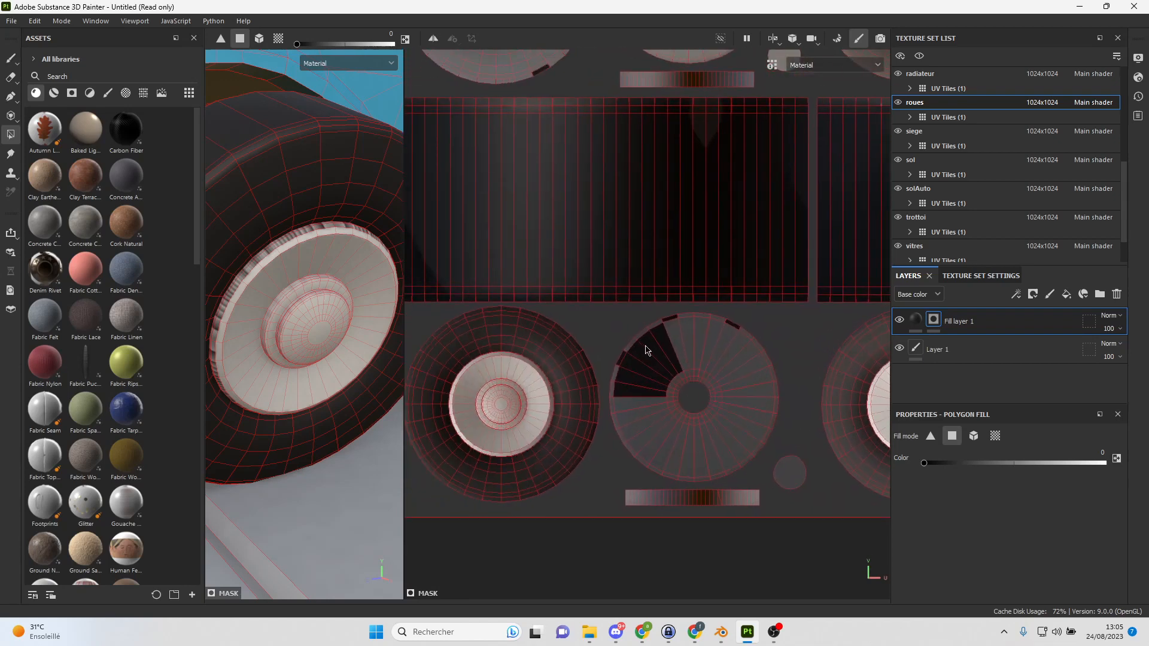
pyautogui.moveTo(618, 329); pyautogui.dragTo(689, 398)
pyautogui.moveTo(659, 318)
pyautogui.mouseDown()
pyautogui.moveTo(733, 340)
pyautogui.moveTo(747, 364)
pyautogui.mouseUp()
pyautogui.moveTo(620, 471); pyautogui.dragTo(780, 555)
pyautogui.moveTo(769, 433); pyautogui.dragTo(807, 510)
# Set the Polygon Fill color to 1 and fill the upper tyre polygons of the first outer wheel island in the upper row.
pyautogui.keyDown('alt'); pyautogui.moveTo(749, 268); pyautogui.dragTo(889, 553, button='middle'); pyautogui.keyUp('alt')
pyautogui.keyDown('alt'); pyautogui.moveTo(668, 212); pyautogui.dragTo(692, 291, button='middle'); pyautogui.keyUp('alt')
pyautogui.scroll(2, 692, 291)
pyautogui.moveTo(925, 463); pyautogui.dragTo(1104, 463)
pyautogui.moveTo(597, 260)
pyautogui.mouseDown()
pyautogui.moveTo(681, 291)
pyautogui.moveTo(634, 251)
pyautogui.moveTo(713, 278)
pyautogui.moveTo(719, 292)
pyautogui.moveTo(706, 296)
pyautogui.mouseUp()
# Fill the left-side tyre polygons of the first upper-row wheel island, including the gaps beside its hub cap.
pyautogui.scroll(3, 616, 301)
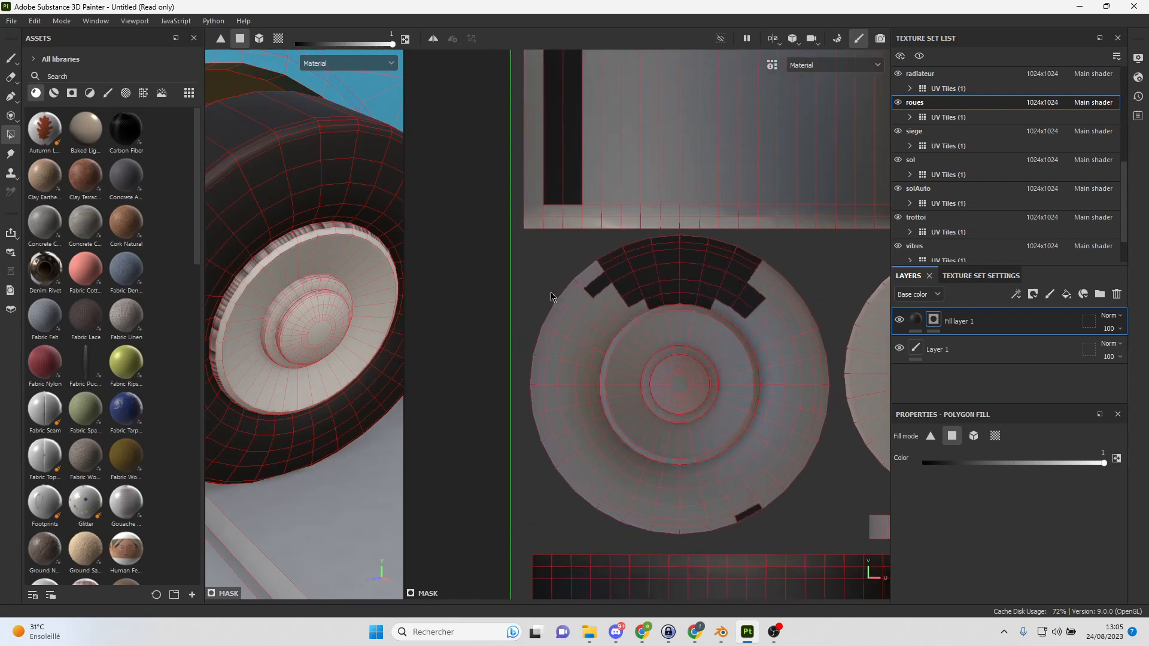
pyautogui.moveTo(522, 296); pyautogui.dragTo(614, 502)
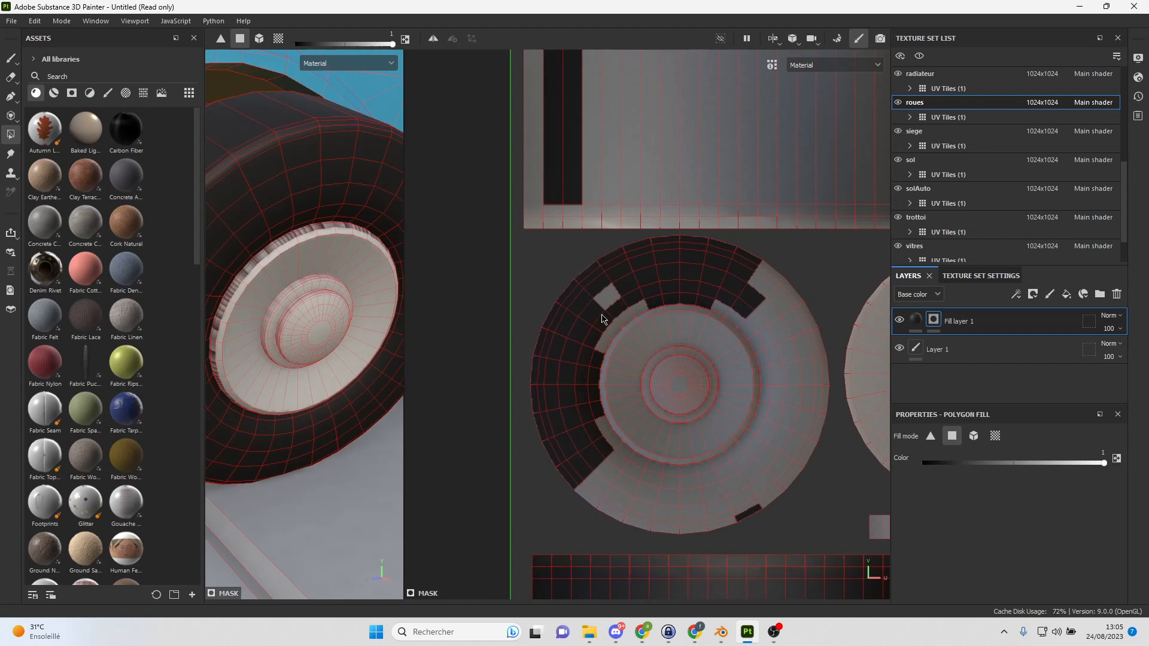
pyautogui.moveTo(616, 304); pyautogui.dragTo(625, 328)
pyautogui.moveTo(636, 289); pyautogui.dragTo(640, 305)
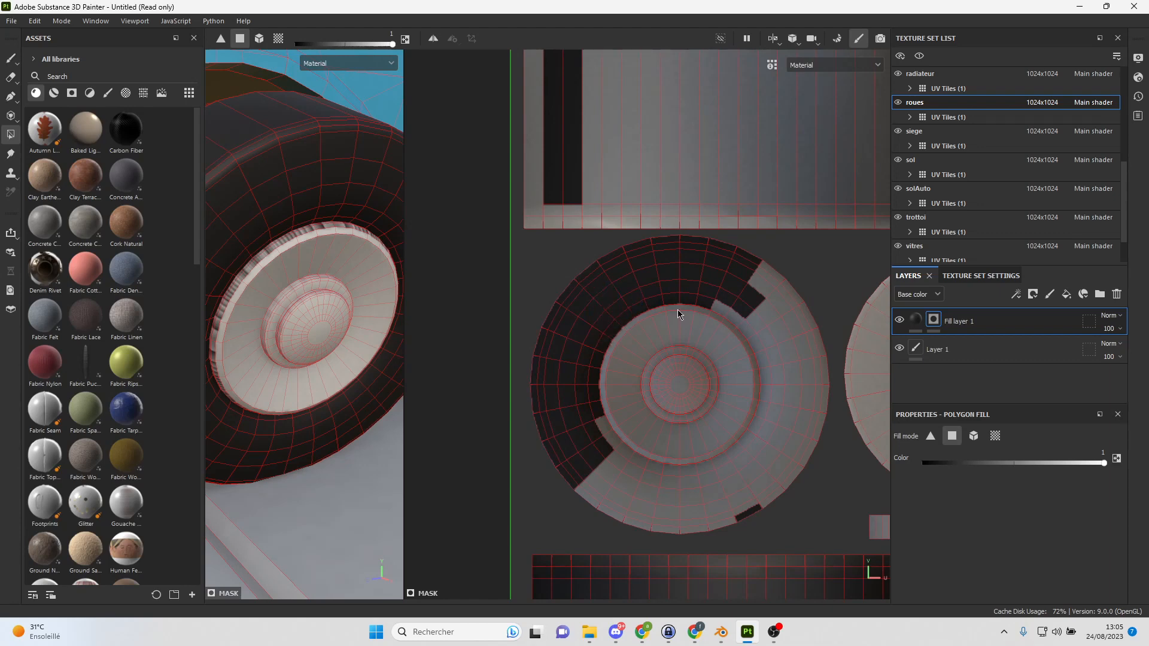
# Fill the right-side and lower tyre polygons of the first upper-row wheel island up to its hub cap edge.
pyautogui.moveTo(724, 286); pyautogui.dragTo(745, 312)
pyautogui.moveTo(754, 263); pyautogui.dragTo(830, 498)
pyautogui.moveTo(773, 524); pyautogui.dragTo(692, 545)
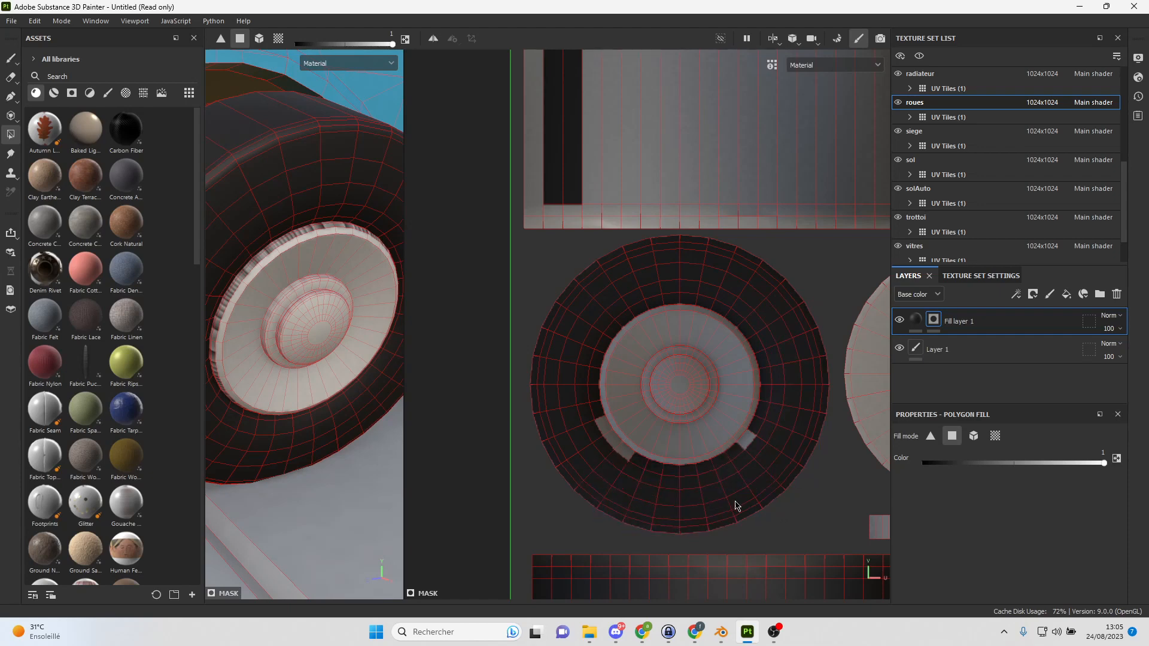
pyautogui.moveTo(760, 456); pyautogui.dragTo(749, 443)
# Fill the second tread strip of the top row and the left-side tyre polygons of the outer wheel island below it.
pyautogui.moveTo(518, 132); pyautogui.dragTo(832, 339)
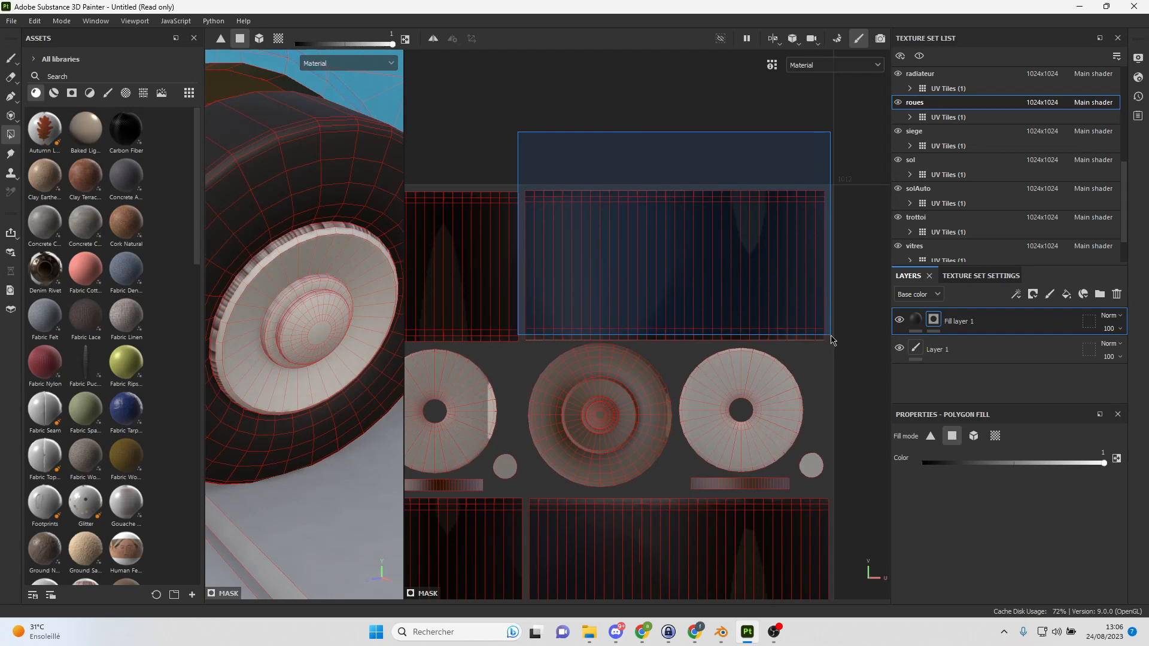
pyautogui.scroll(4, 777, 403)
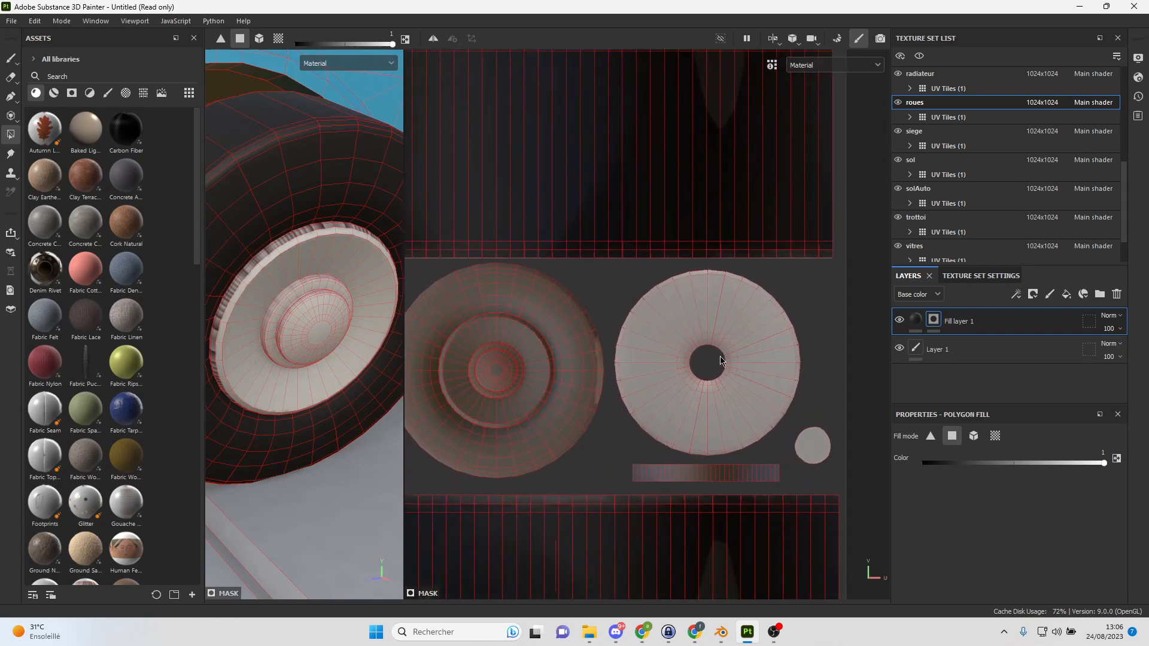
pyautogui.keyDown('alt'); pyautogui.moveTo(584, 339); pyautogui.dragTo(845, 336, button='middle'); pyautogui.keyUp('alt')
pyautogui.moveTo(519, 339); pyautogui.dragTo(588, 412)
pyautogui.moveTo(520, 408); pyautogui.dragTo(606, 480)
pyautogui.moveTo(533, 248); pyautogui.dragTo(664, 279)
pyautogui.moveTo(588, 283); pyautogui.dragTo(605, 330)
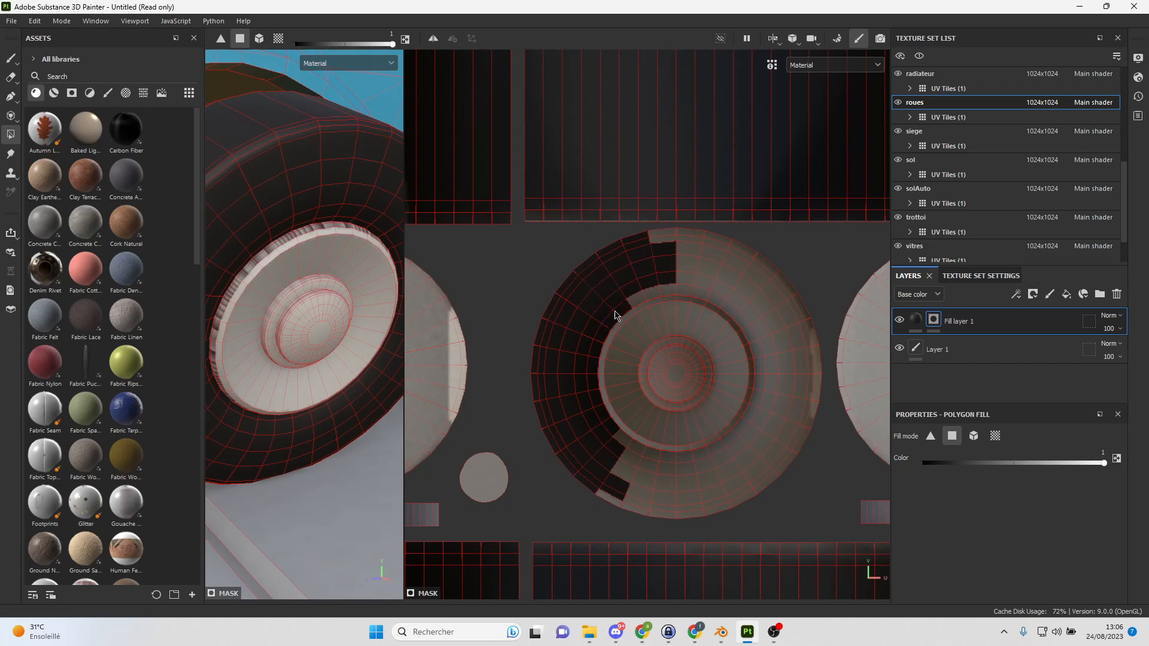
# Fill the upper and right-side tyre polygons of the second upper-row wheel island.
pyautogui.moveTo(633, 237); pyautogui.dragTo(735, 286)
pyautogui.moveTo(618, 276); pyautogui.dragTo(651, 307)
pyautogui.moveTo(750, 257); pyautogui.dragTo(818, 464)
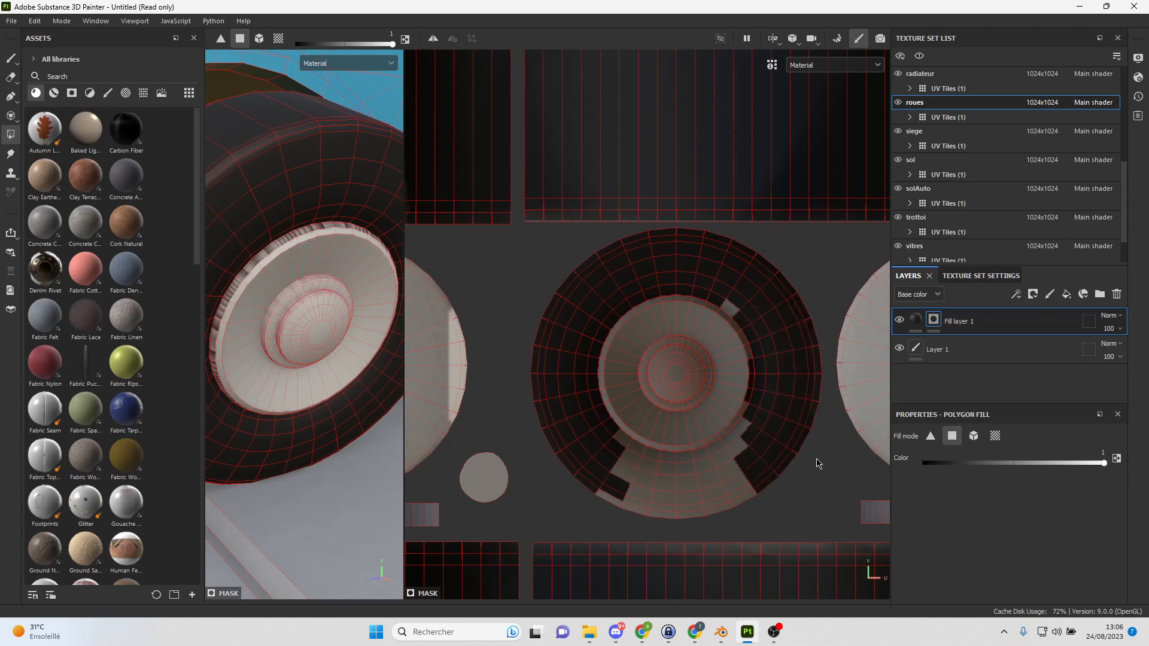
# Fill the missed polygons around the second upper-row wheel's hub cap and the remaining lower tyre polygons.
pyautogui.click(732, 307)
pyautogui.click(753, 440)
pyautogui.moveTo(752, 436); pyautogui.dragTo(748, 417)
pyautogui.moveTo(738, 457); pyautogui.dragTo(727, 441)
pyautogui.moveTo(720, 489); pyautogui.dragTo(763, 540)
# Set the Polygon Fill color to 0 and check the second upper-row wheel's hub cap edge for stray fills.
pyautogui.moveTo(1061, 464); pyautogui.dragTo(897, 466)
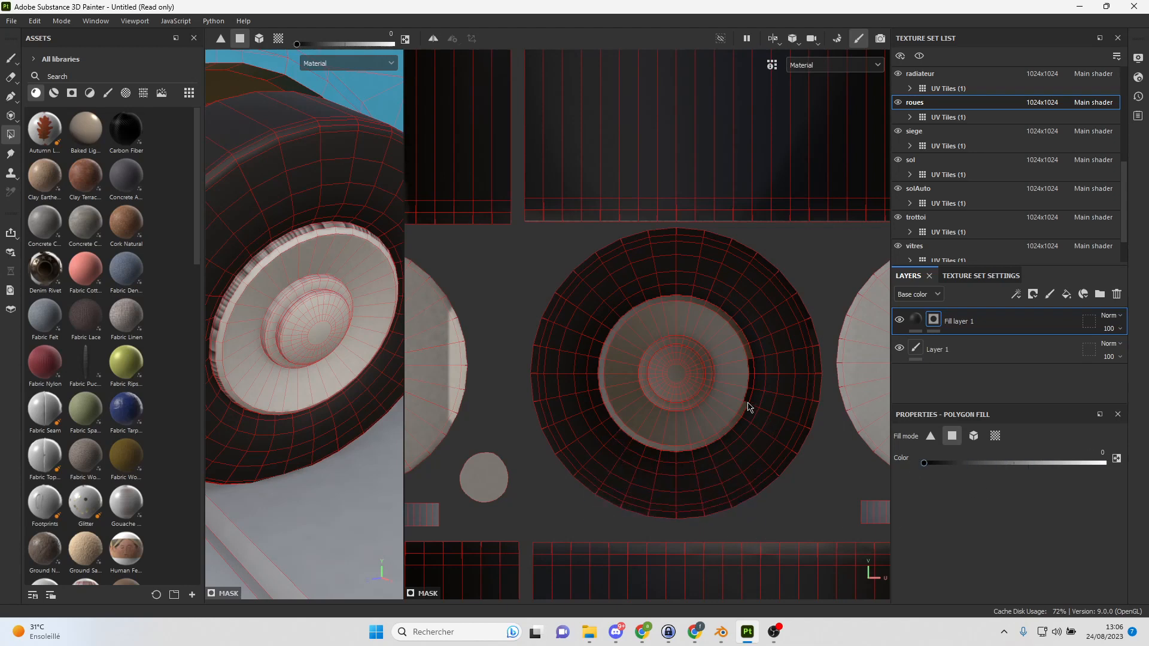
pyautogui.scroll(3, 748, 407)
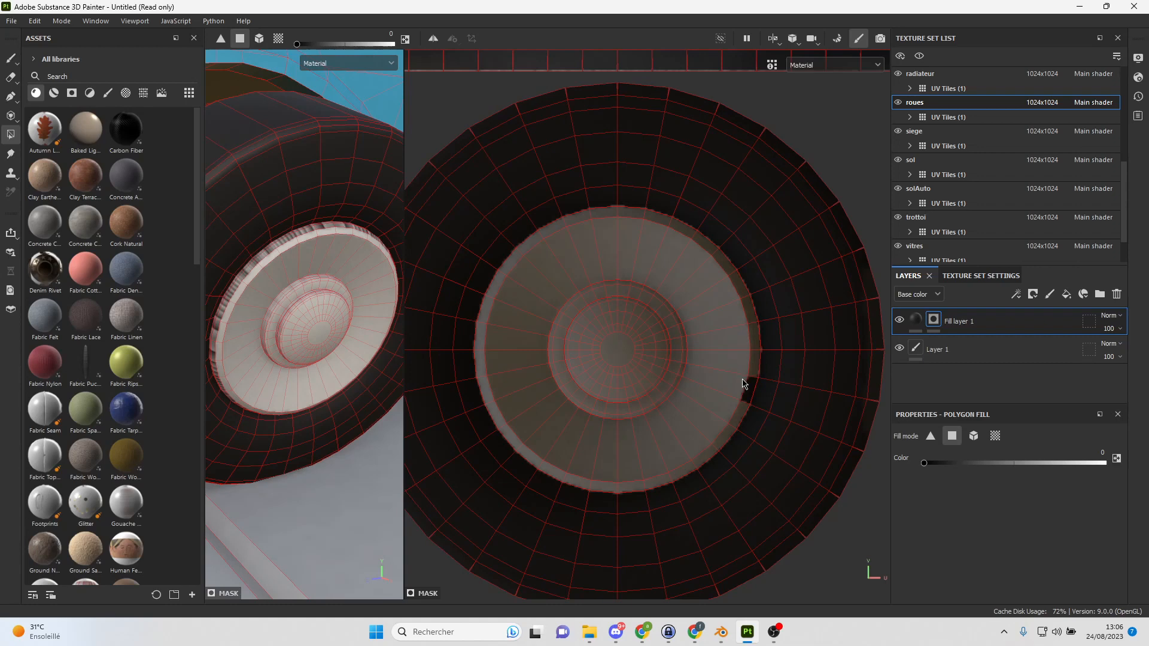
pyautogui.scroll(-2, 734, 386)
pyautogui.scroll(-3, 731, 386)
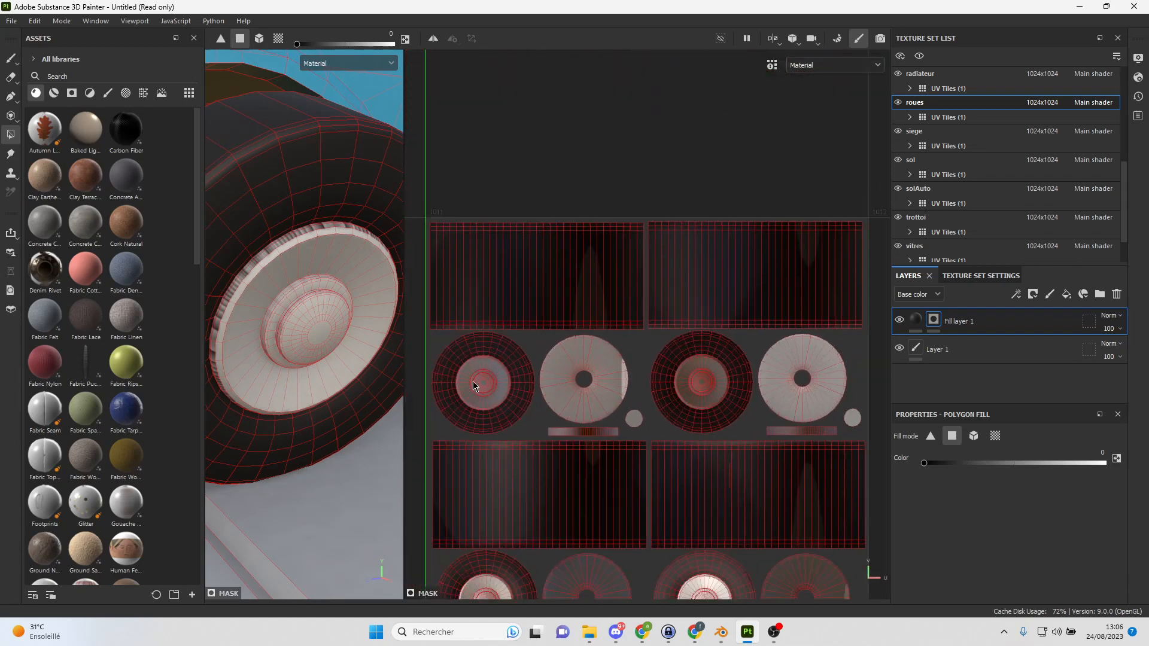
# Enlarge the 3D view and examine the hub cap rims of the wheels on both sides of the car.
pyautogui.moveTo(403, 342); pyautogui.dragTo(774, 341)
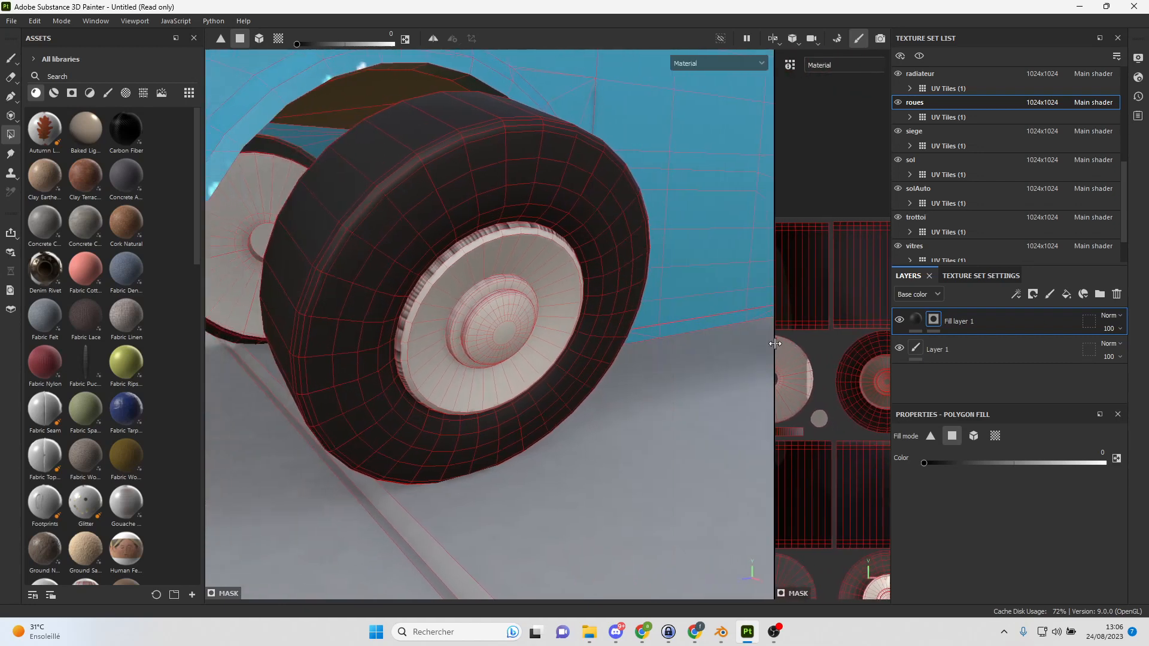
pyautogui.keyDown('alt'); pyautogui.moveTo(521, 295); pyautogui.dragTo(501, 290); pyautogui.keyUp('alt')
pyautogui.scroll(4, 501, 290)
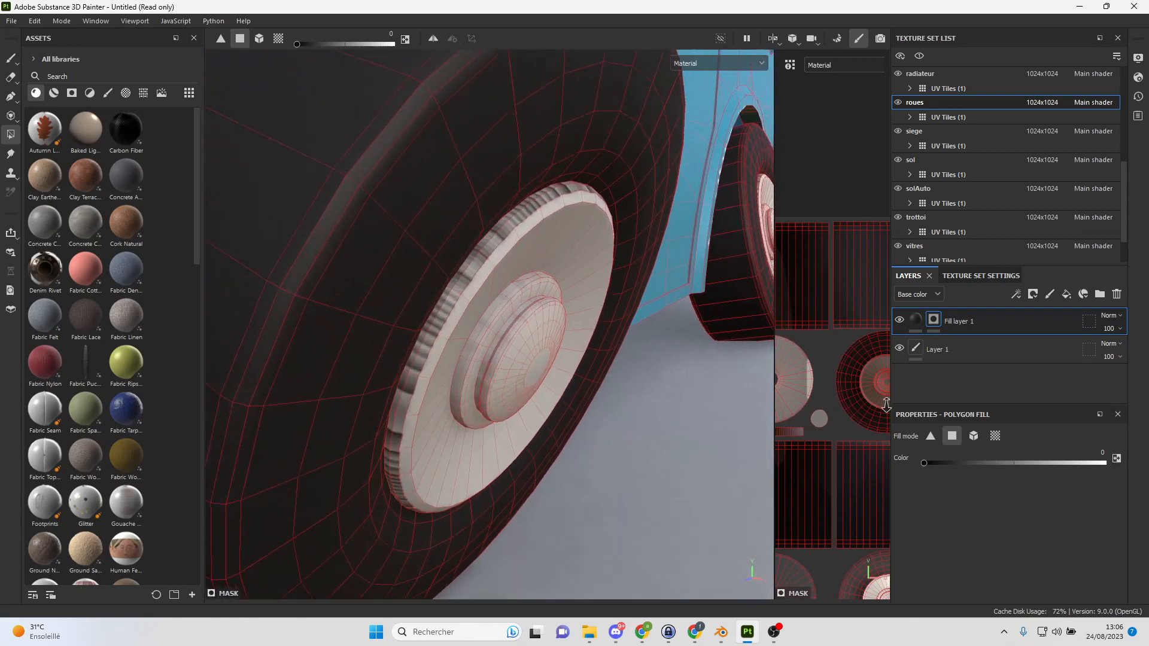
pyautogui.keyDown('alt'); pyautogui.moveTo(892, 407); pyautogui.dragTo(287, 205, button='right'); pyautogui.keyUp('alt')
pyautogui.keyDown('alt'); pyautogui.moveTo(443, 250); pyautogui.dragTo(543, 259); pyautogui.keyUp('alt')
pyautogui.keyDown('alt'); pyautogui.moveTo(544, 259); pyautogui.dragTo(407, 220, button='right'); pyautogui.keyUp('alt')
pyautogui.keyDown('alt'); pyautogui.moveTo(407, 220); pyautogui.dragTo(637, 216); pyautogui.keyUp('alt')
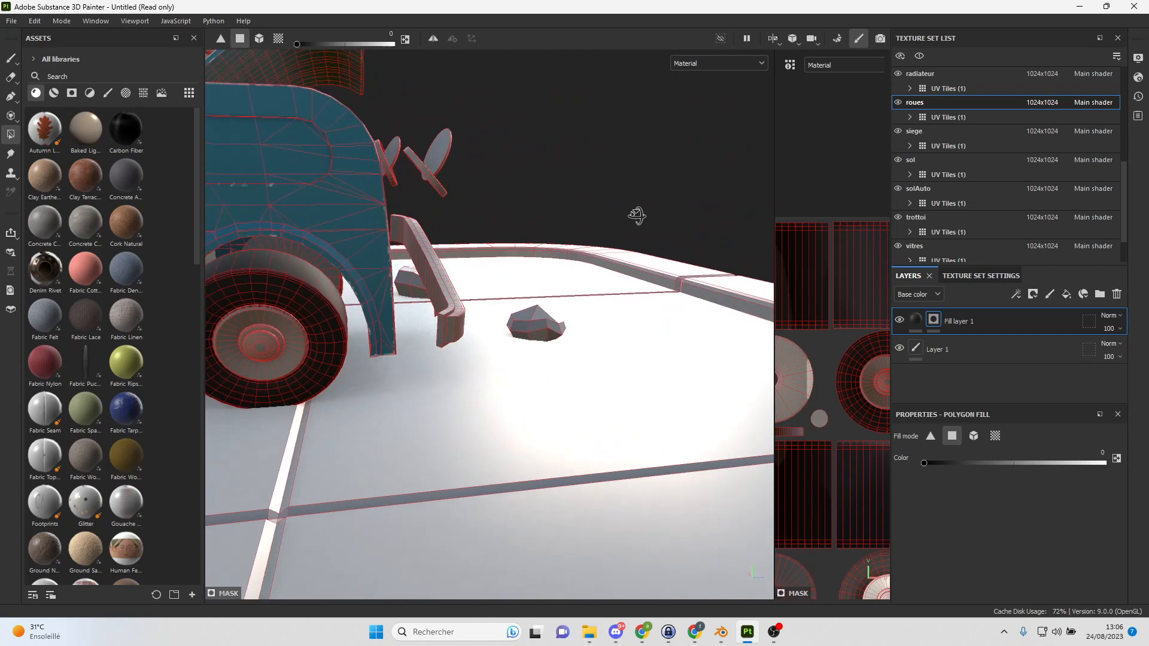
pyautogui.keyDown('alt'); pyautogui.moveTo(308, 317); pyautogui.dragTo(681, 306, button='middle'); pyautogui.keyUp('alt')
pyautogui.keyDown('alt'); pyautogui.moveTo(680, 301); pyautogui.dragTo(576, 277); pyautogui.keyUp('alt')
pyautogui.keyDown('alt'); pyautogui.moveTo(486, 271); pyautogui.dragTo(854, 412, button='right'); pyautogui.keyUp('alt')
pyautogui.keyDown('alt'); pyautogui.moveTo(550, 268); pyautogui.dragTo(701, 312, button='right'); pyautogui.keyUp('alt')
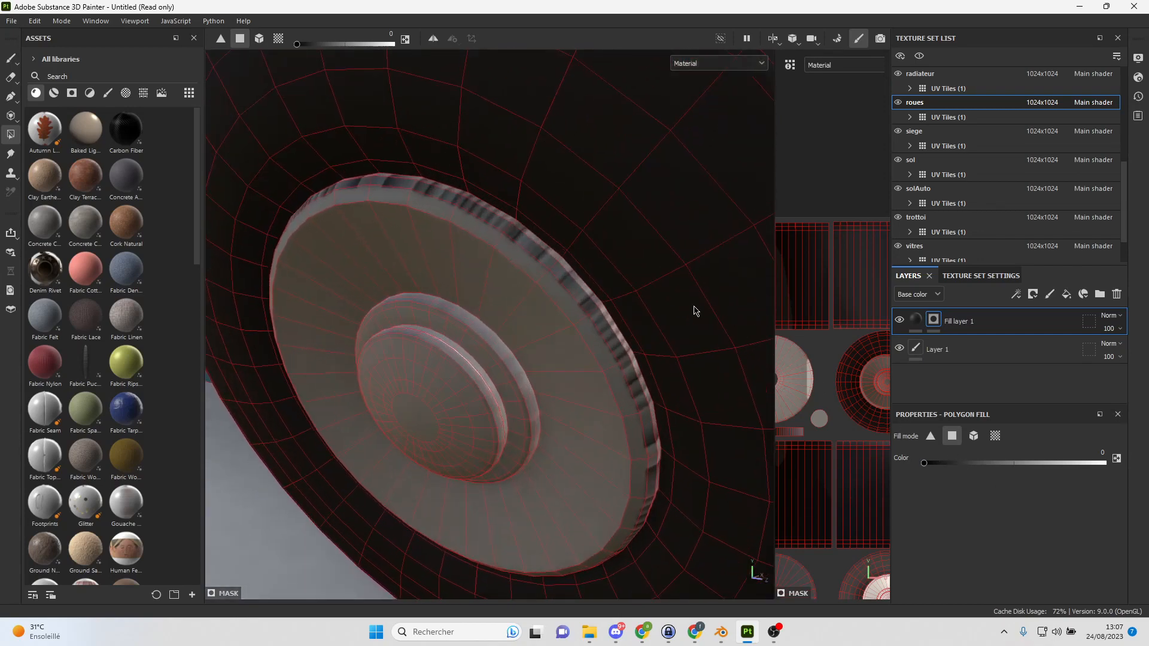
pyautogui.keyDown('alt'); pyautogui.moveTo(850, 339); pyautogui.dragTo(814, 359, button='right'); pyautogui.keyUp('alt')
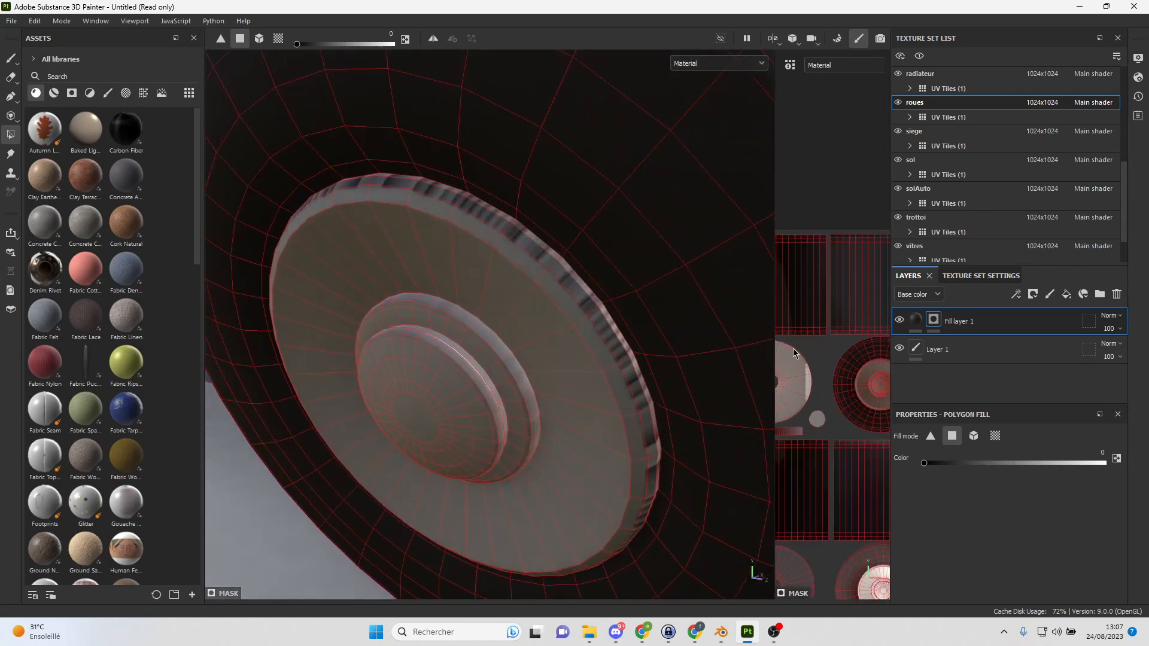
pyautogui.scroll(-5, 683, 303)
pyautogui.keyDown('alt'); pyautogui.moveTo(693, 313); pyautogui.dragTo(501, 246); pyautogui.keyUp('alt')
pyautogui.keyDown('alt'); pyautogui.moveTo(578, 280); pyautogui.dragTo(197, 236, button='middle'); pyautogui.keyUp('alt')
pyautogui.keyDown('alt'); pyautogui.moveTo(501, 342); pyautogui.dragTo(378, 292, button='middle'); pyautogui.keyUp('alt')
pyautogui.scroll(5, 379, 293)
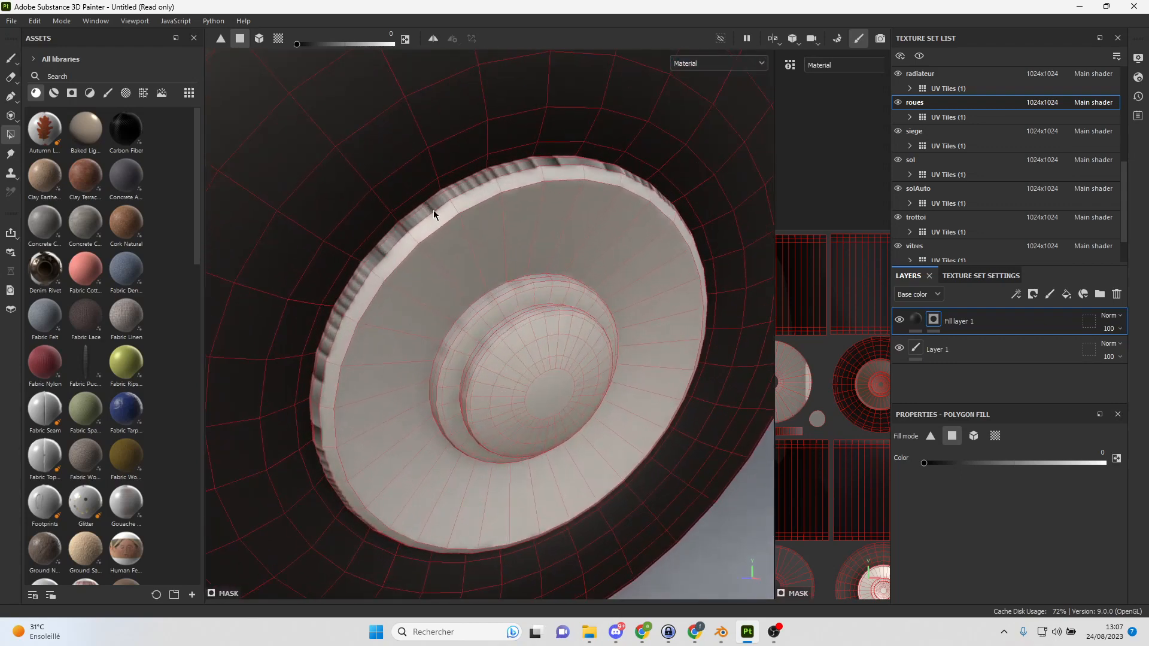
# Set the Polygon Fill color to 1 and try filling segments of the wheel's hub cap face and rim.
pyautogui.moveTo(428, 211); pyautogui.dragTo(484, 272)
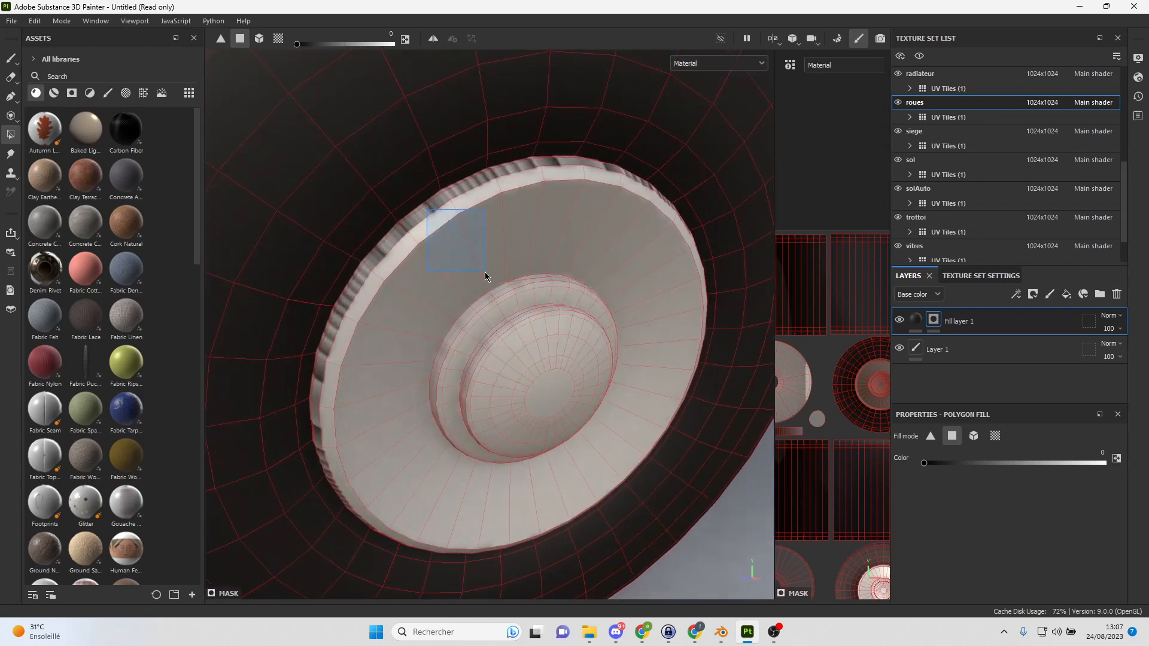
pyautogui.moveTo(573, 383); pyautogui.dragTo(575, 386)
pyautogui.moveTo(957, 465); pyautogui.dragTo(1106, 464)
pyautogui.click(506, 237)
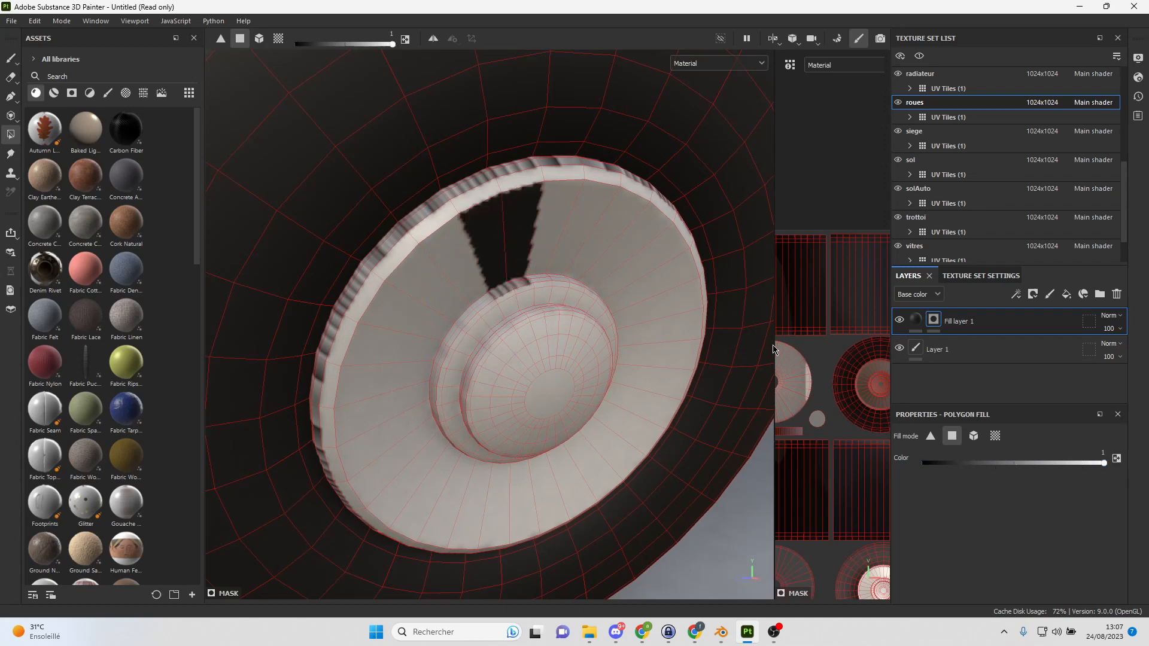
pyautogui.moveTo(774, 349); pyautogui.dragTo(499, 354)
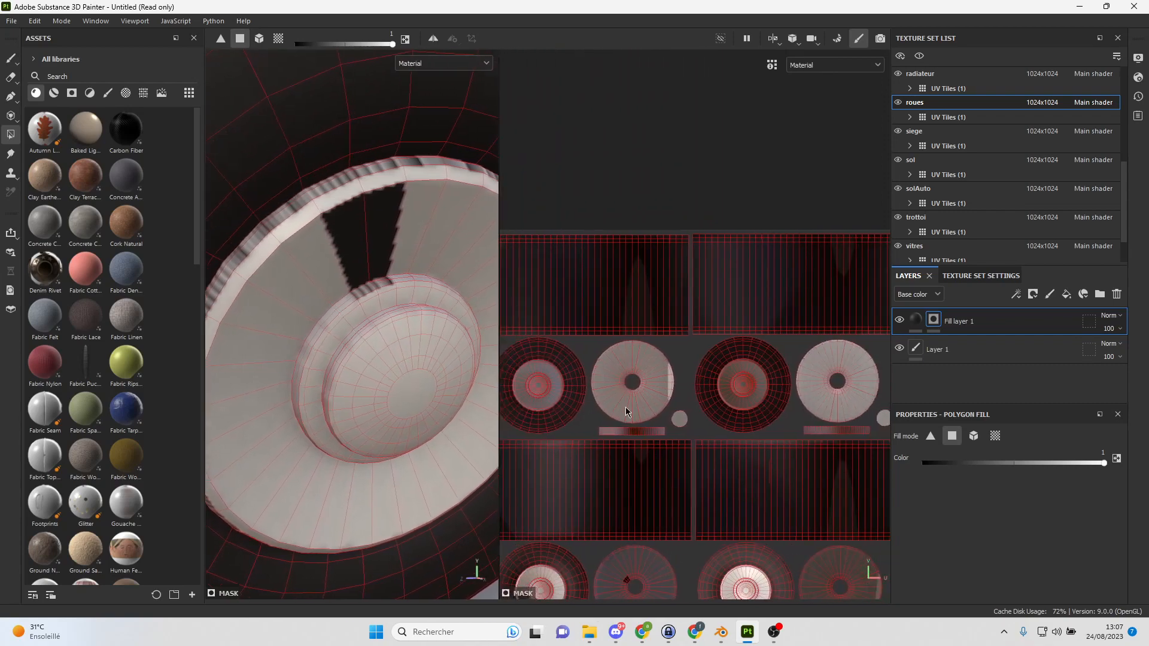
pyautogui.scroll(5, 627, 411)
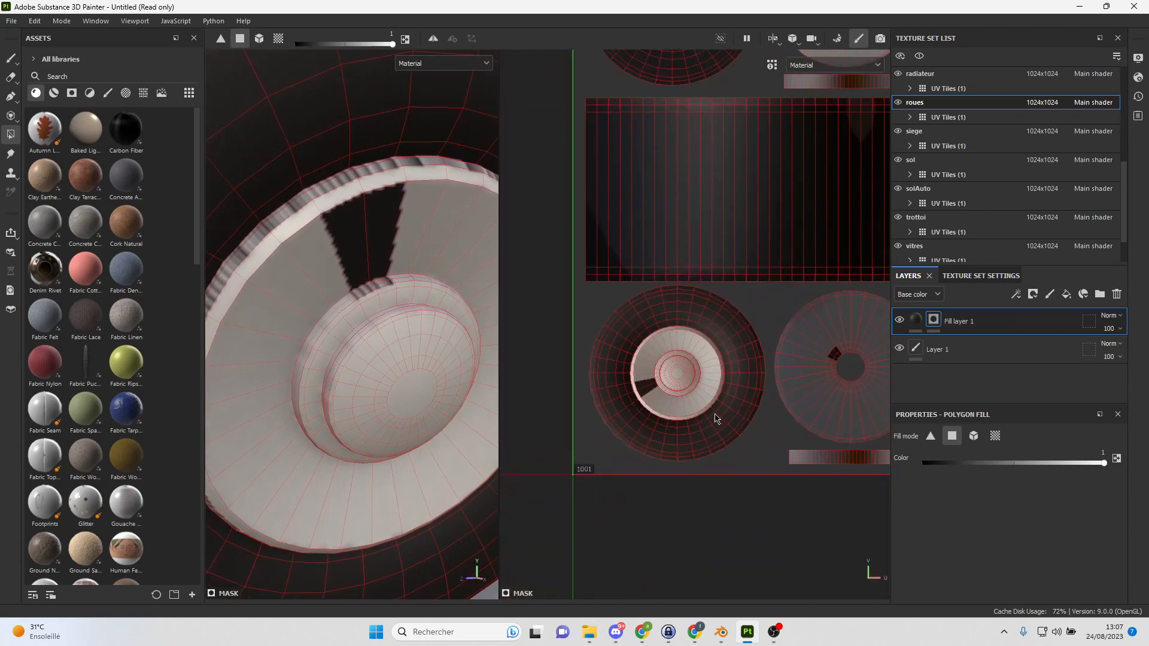
pyautogui.scroll(8, 716, 418)
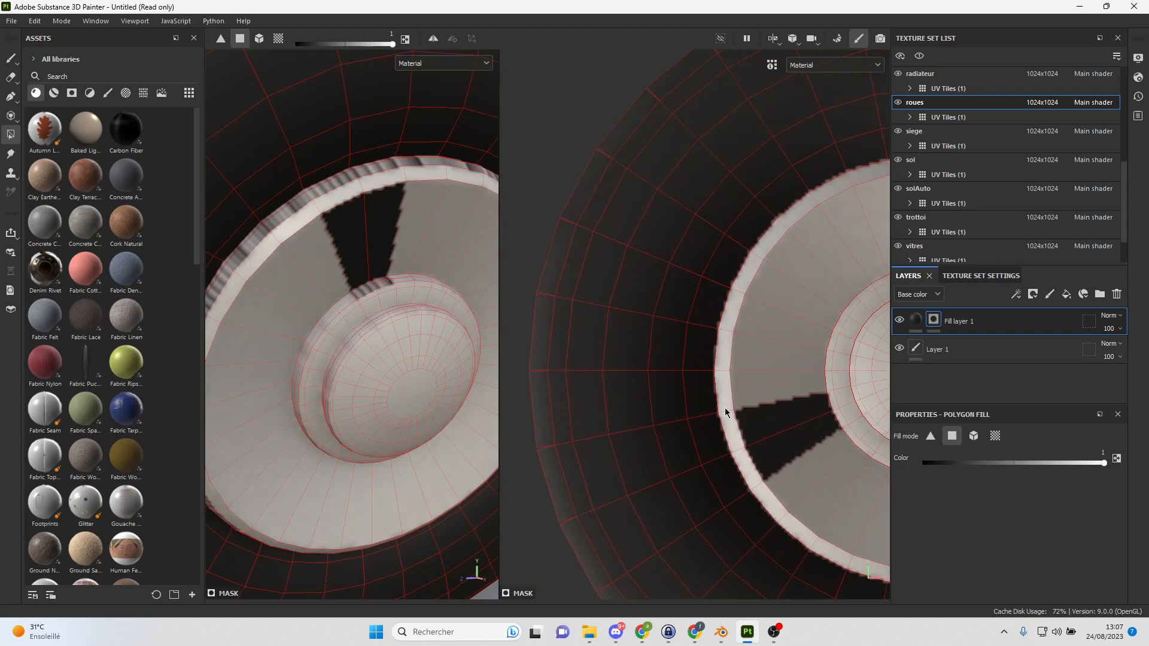
pyautogui.moveTo(330, 194); pyautogui.dragTo(342, 201)
pyautogui.hotkey('ctrl', 'z')
pyautogui.click(333, 194)
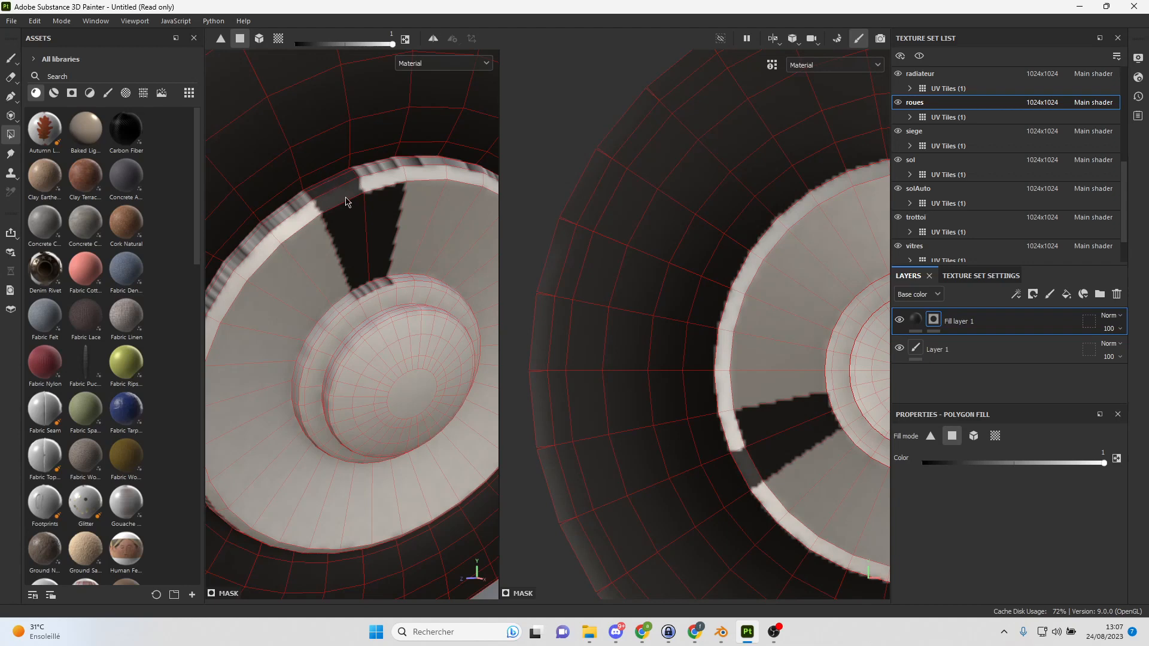
# Set the Polygon Fill color to 0 and erase the test fills from the hub cap face and rim.
pyautogui.moveTo(982, 465); pyautogui.dragTo(854, 460)
pyautogui.moveTo(387, 282); pyautogui.dragTo(344, 207)
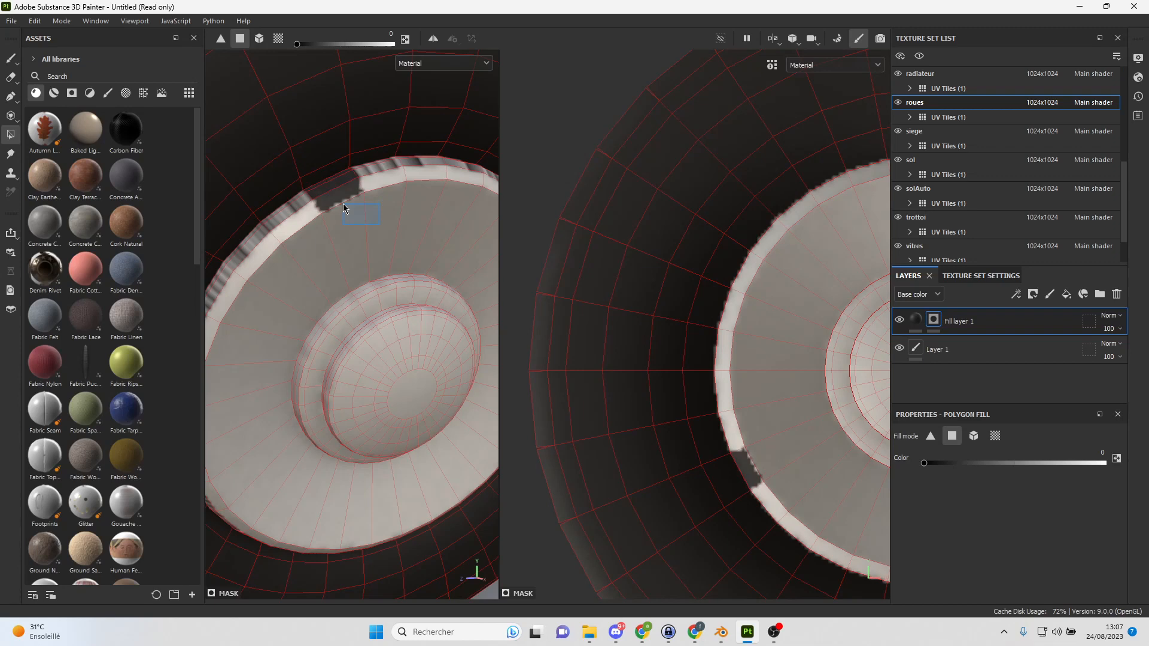
pyautogui.keyDown('alt'); pyautogui.moveTo(362, 261); pyautogui.dragTo(406, 297); pyautogui.keyUp('alt')
pyautogui.moveTo(385, 253); pyautogui.dragTo(381, 219)
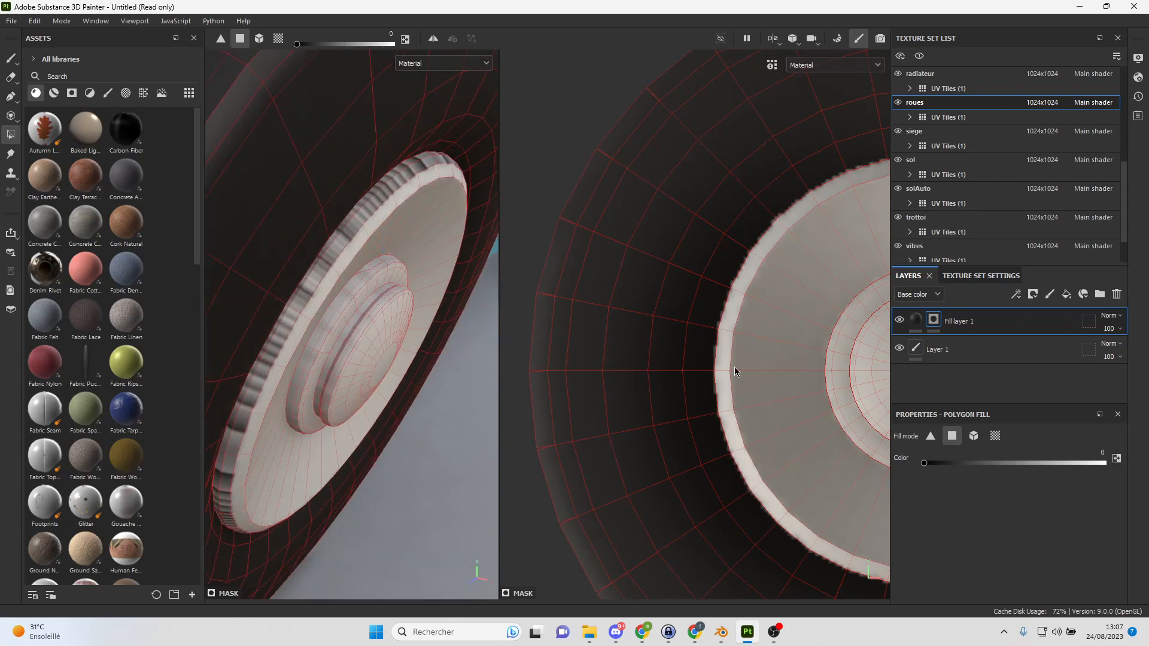
# Examine the masked wheels along the car's side in a wider 3D view.
pyautogui.scroll(-4, 727, 371)
pyautogui.scroll(-3, 727, 374)
pyautogui.scroll(-2, 752, 378)
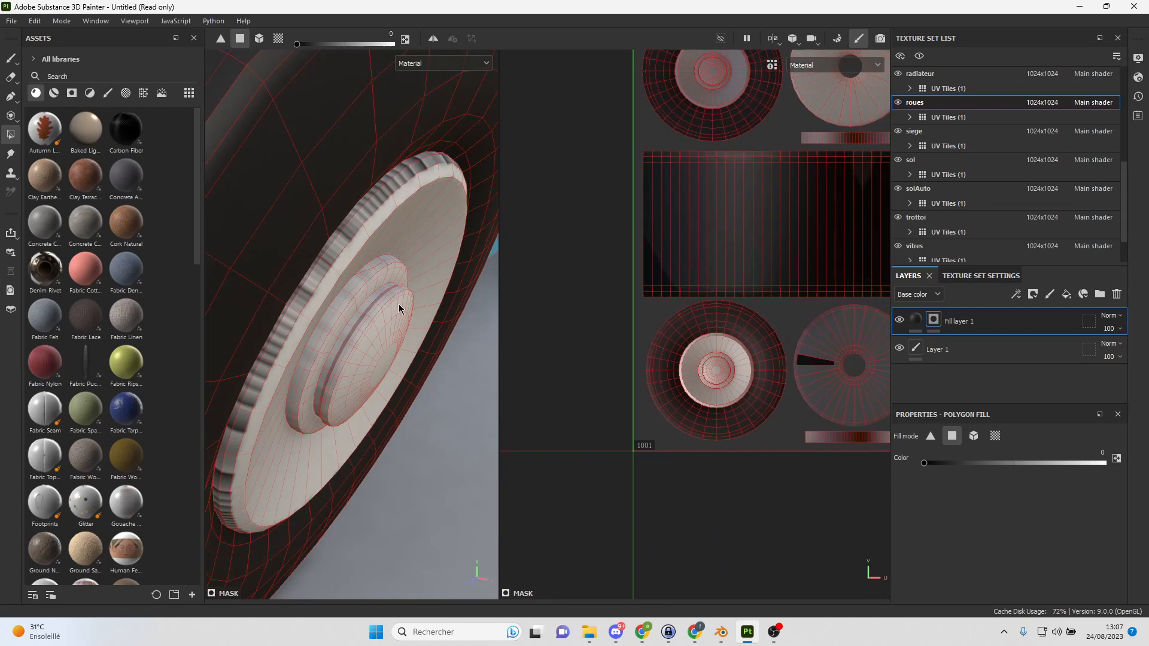
pyautogui.scroll(-3, 419, 318)
pyautogui.scroll(-5, 395, 320)
pyautogui.keyDown('alt'); pyautogui.moveTo(396, 318); pyautogui.dragTo(355, 303); pyautogui.keyUp('alt')
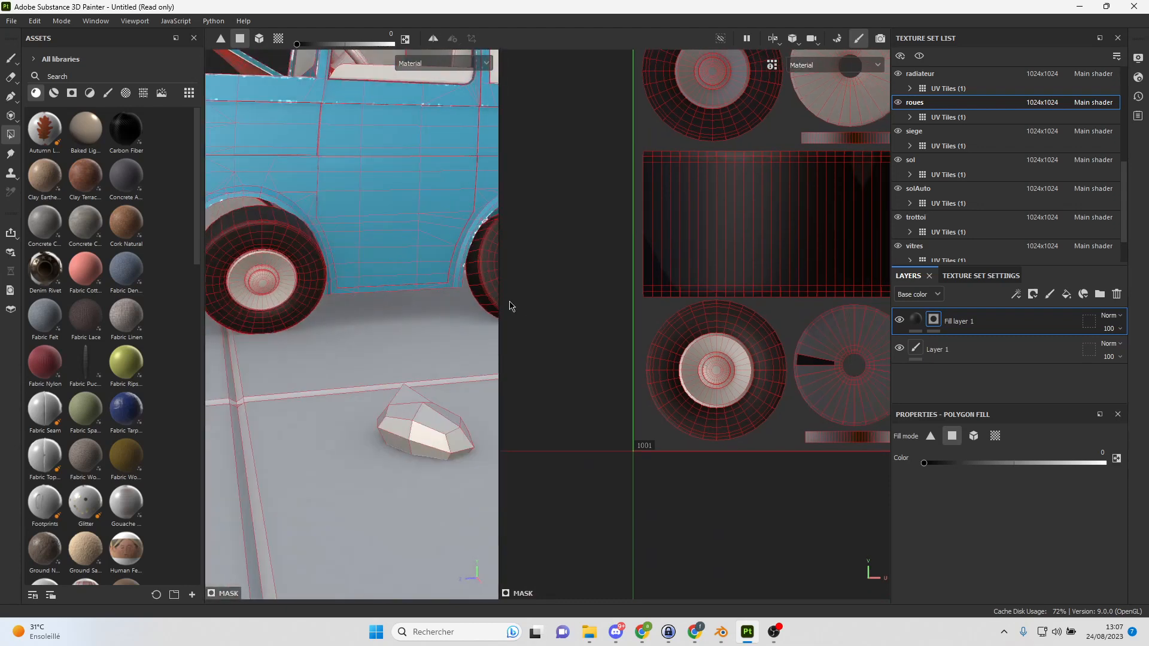
pyautogui.moveTo(501, 310); pyautogui.dragTo(657, 310)
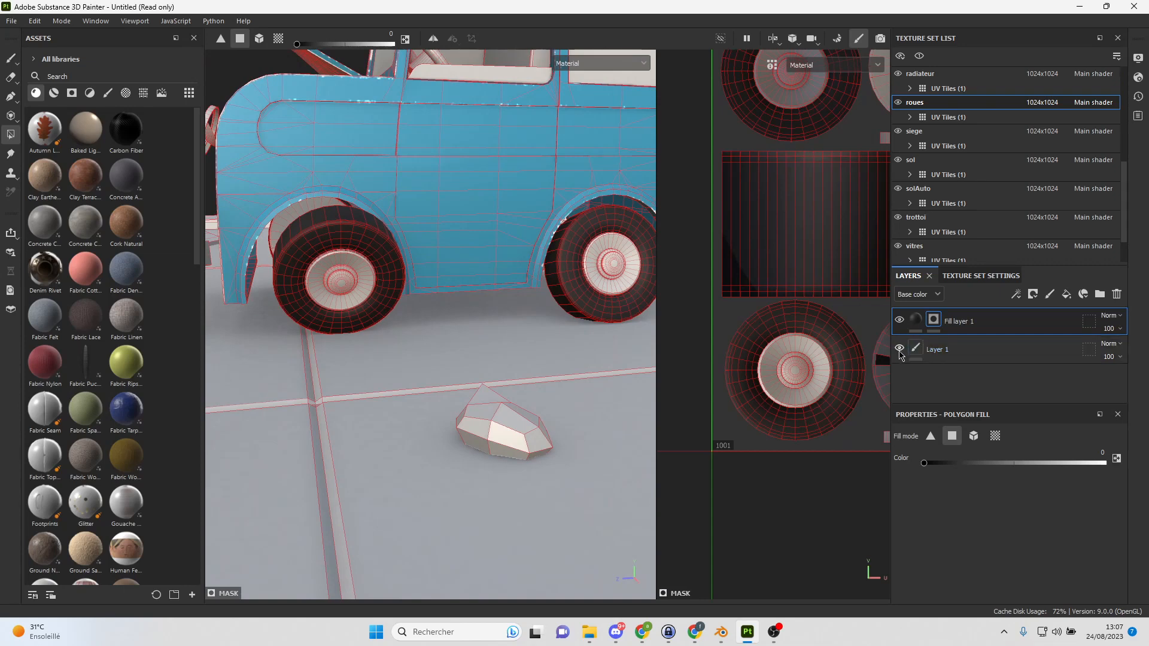
# Try a fill layer with base color AAAAAA beneath the dark tyre fill layer, and delete it.
pyautogui.click(1068, 296)
pyautogui.moveTo(1026, 323); pyautogui.dragTo(1025, 355)
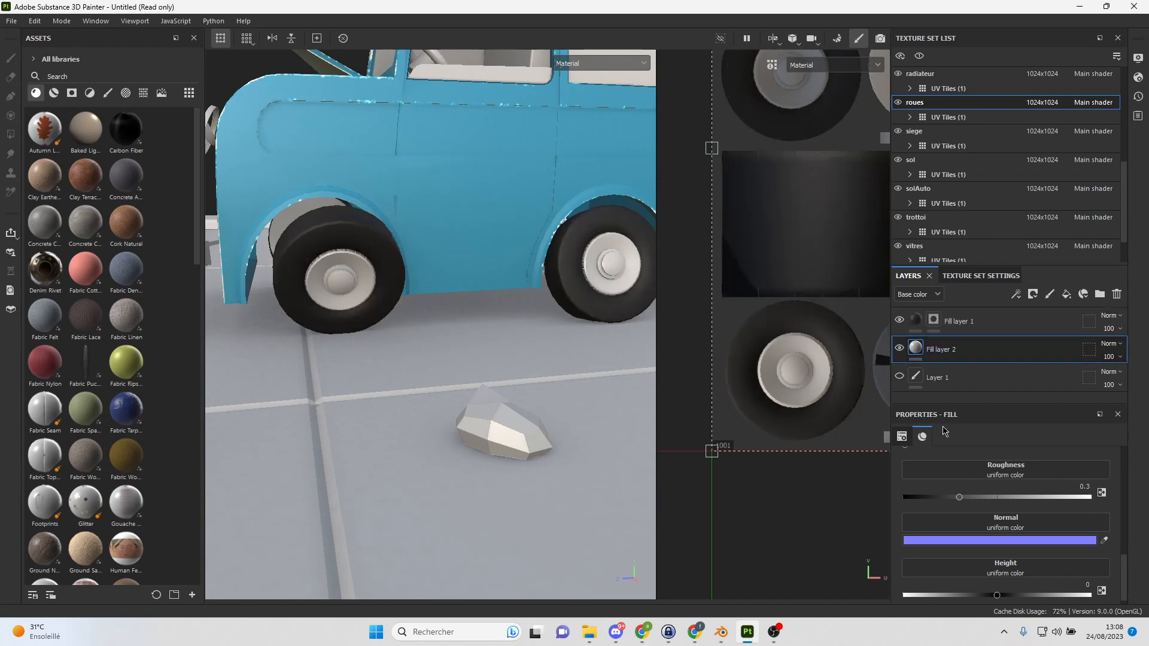
pyautogui.scroll(2, 1028, 545)
pyautogui.scroll(2, 1029, 542)
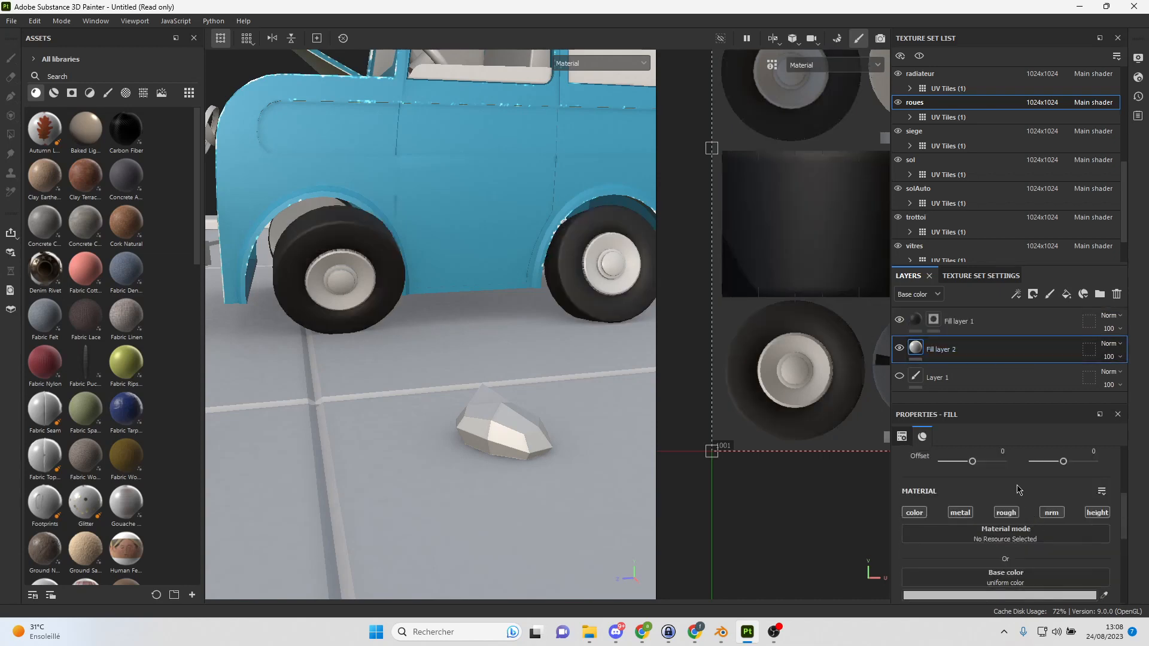
pyautogui.click(1018, 596)
pyautogui.moveTo(804, 267); pyautogui.dragTo(687, 238)
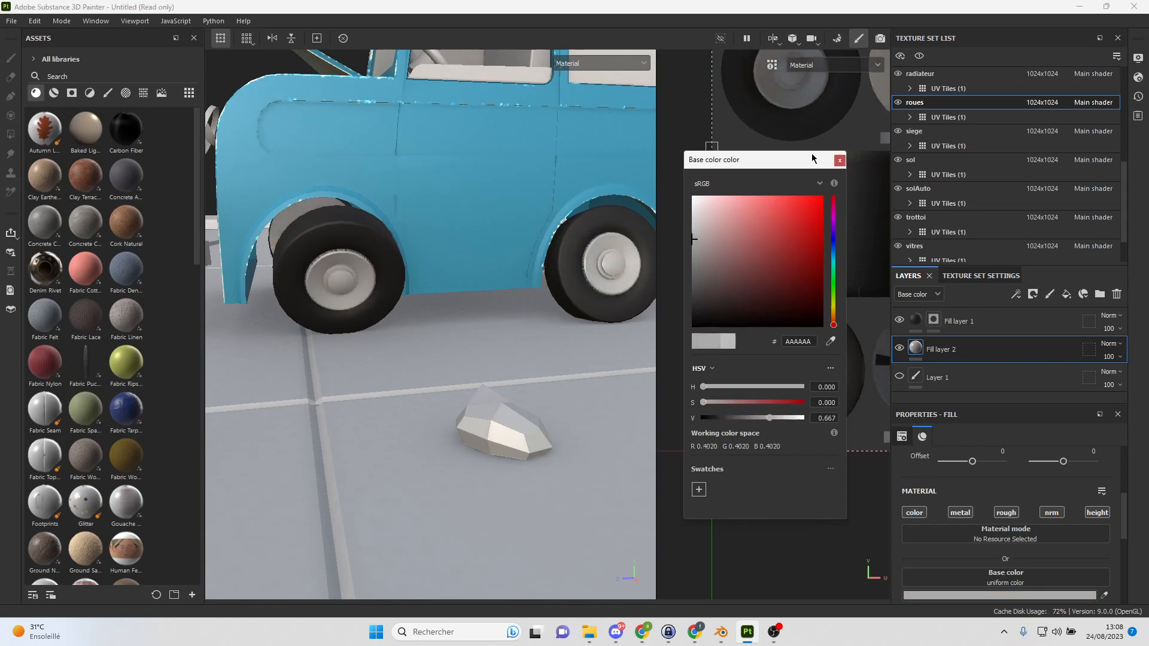
pyautogui.click(841, 162)
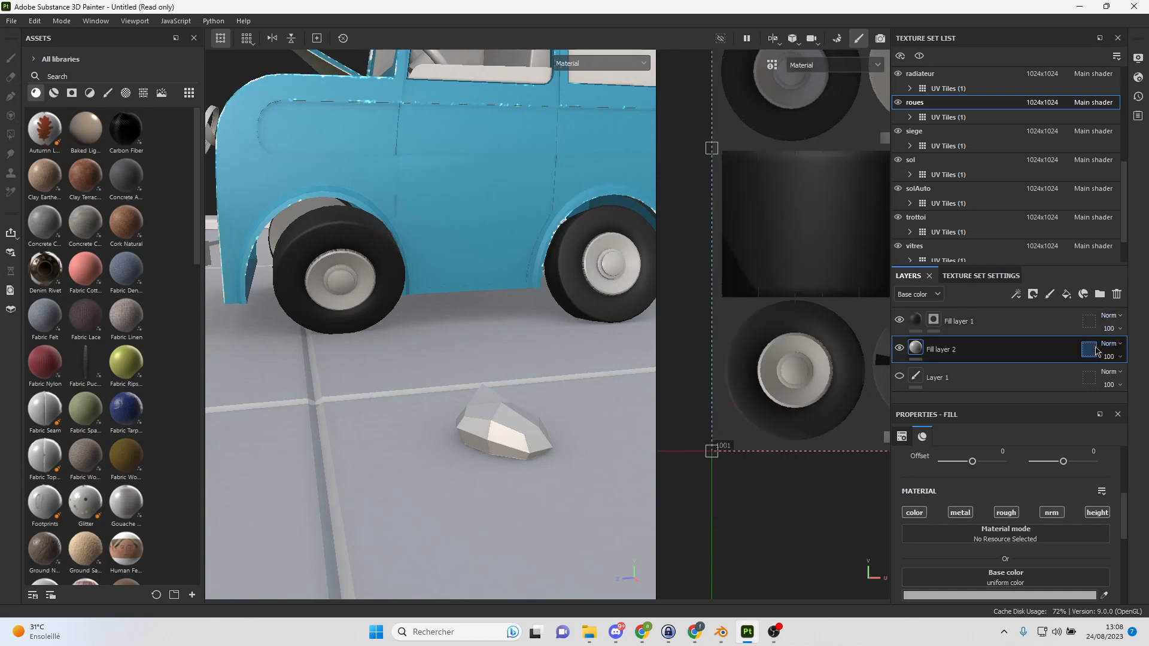
pyautogui.click(1117, 294)
# Add a fill layer beneath the dark tyre fill layer and set its base color to 7D7979.
pyautogui.moveTo(422, 294)
pyautogui.keyDown('alt'); pyautogui.mouseDown()
pyautogui.moveTo(496, 315)
pyautogui.moveTo(432, 305)
pyautogui.mouseUp(); pyautogui.keyUp('alt')
pyautogui.keyDown('alt'); pyautogui.moveTo(509, 323); pyautogui.dragTo(446, 302, button='right'); pyautogui.keyUp('alt')
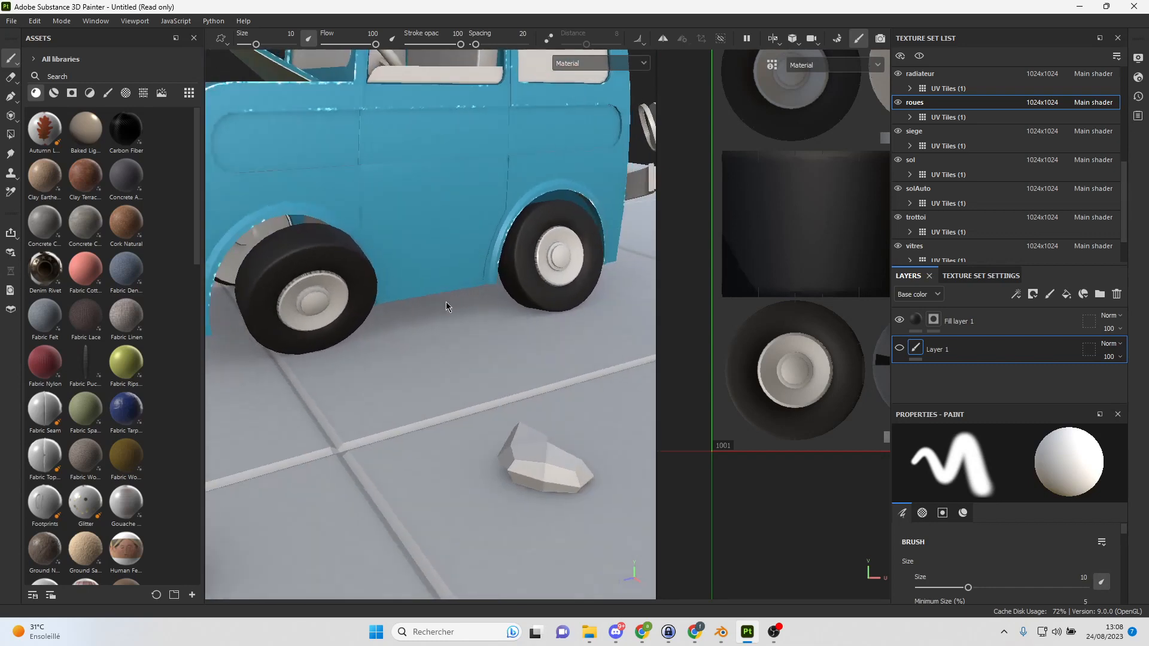
pyautogui.click(1070, 300)
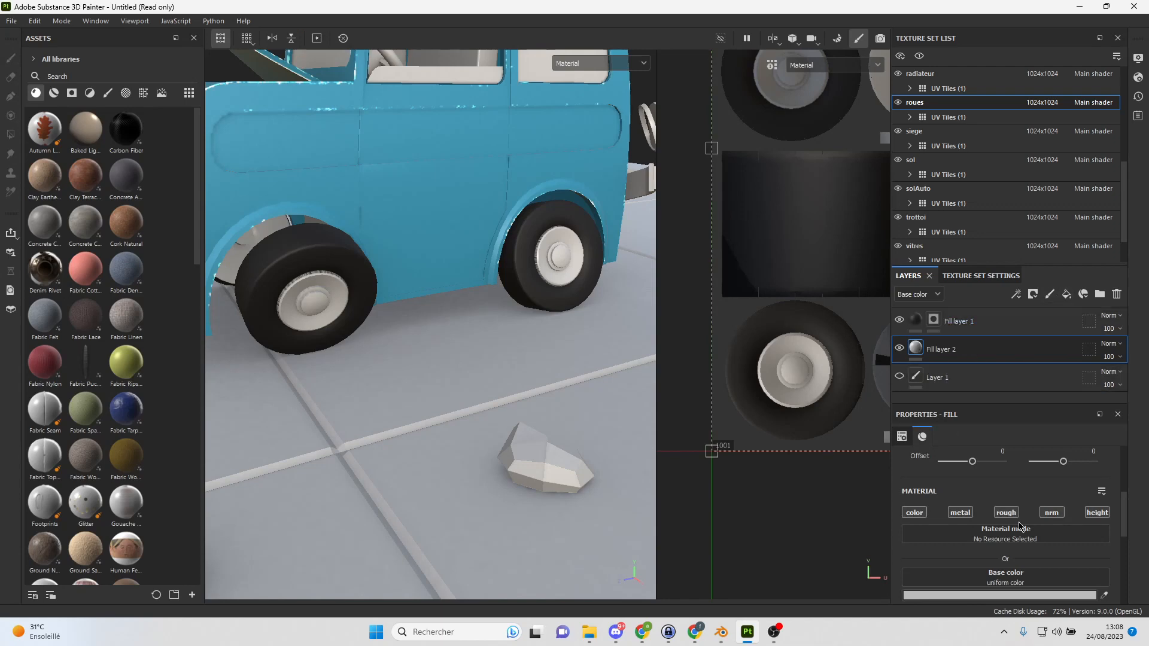
pyautogui.scroll(-3, 1021, 526)
pyautogui.click(1009, 486)
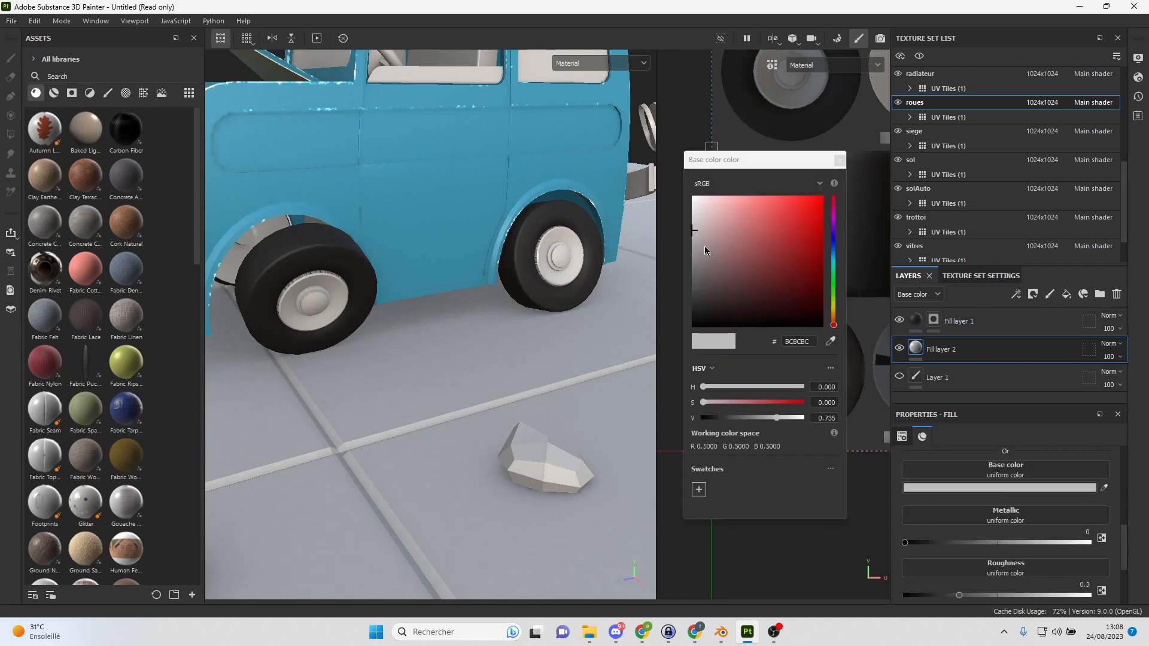
pyautogui.moveTo(697, 238); pyautogui.dragTo(696, 267)
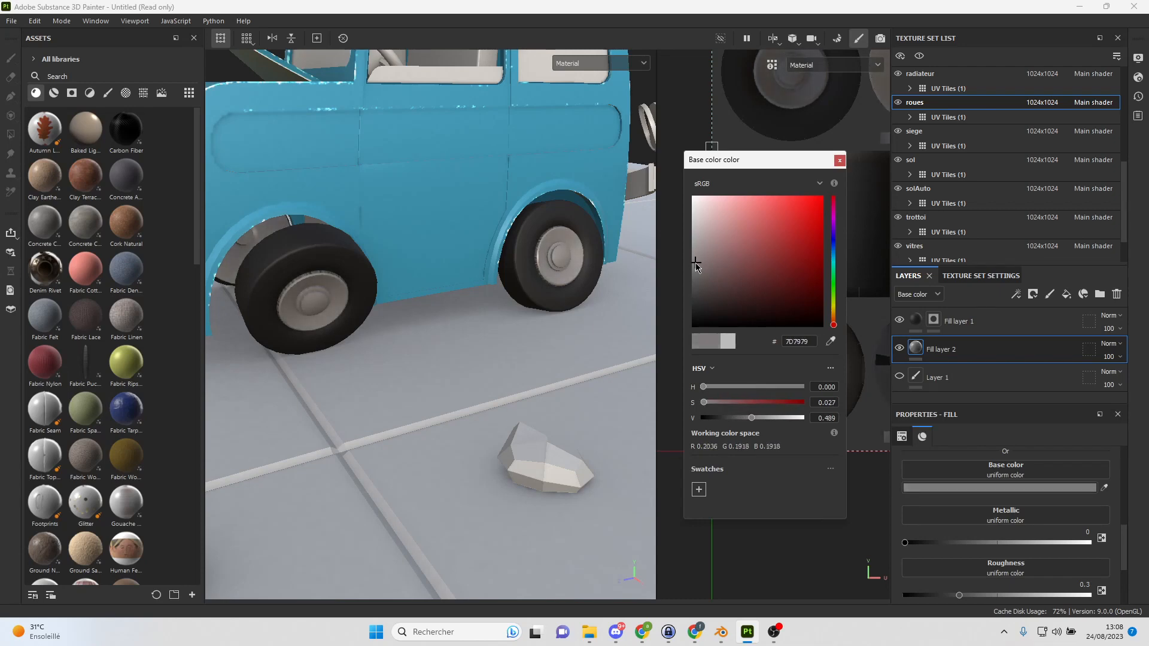
pyautogui.click(839, 161)
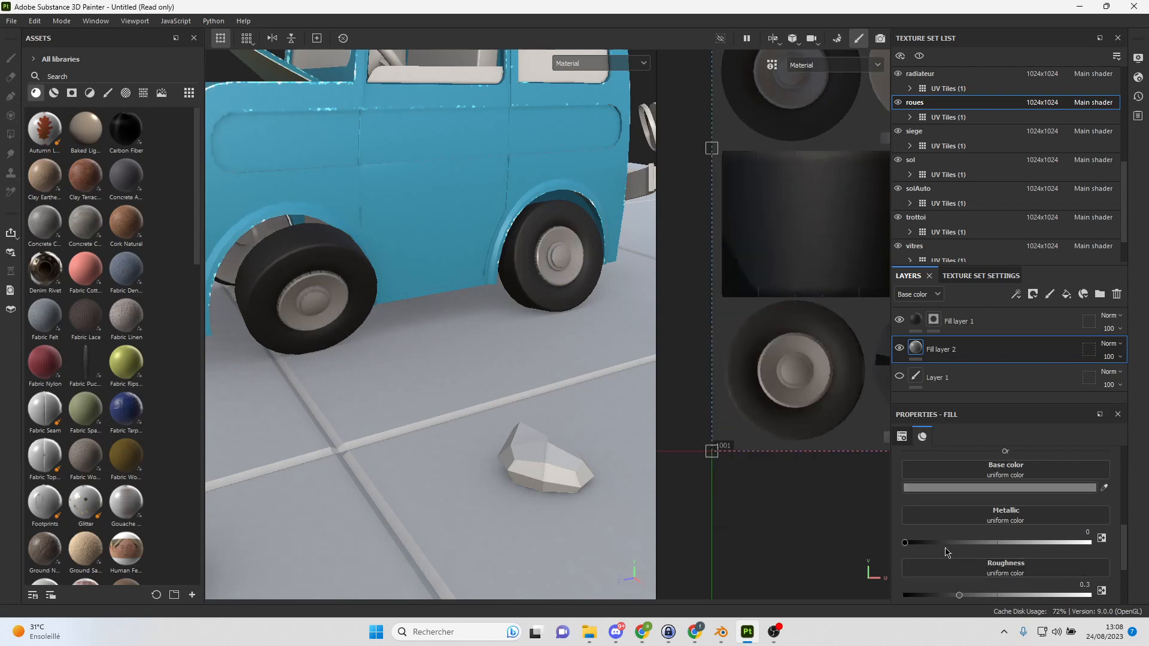
# Set the hub cap fill layer's Metallic to 0.9111 and its Roughness to 0.2159.
pyautogui.moveTo(921, 545); pyautogui.dragTo(1035, 542)
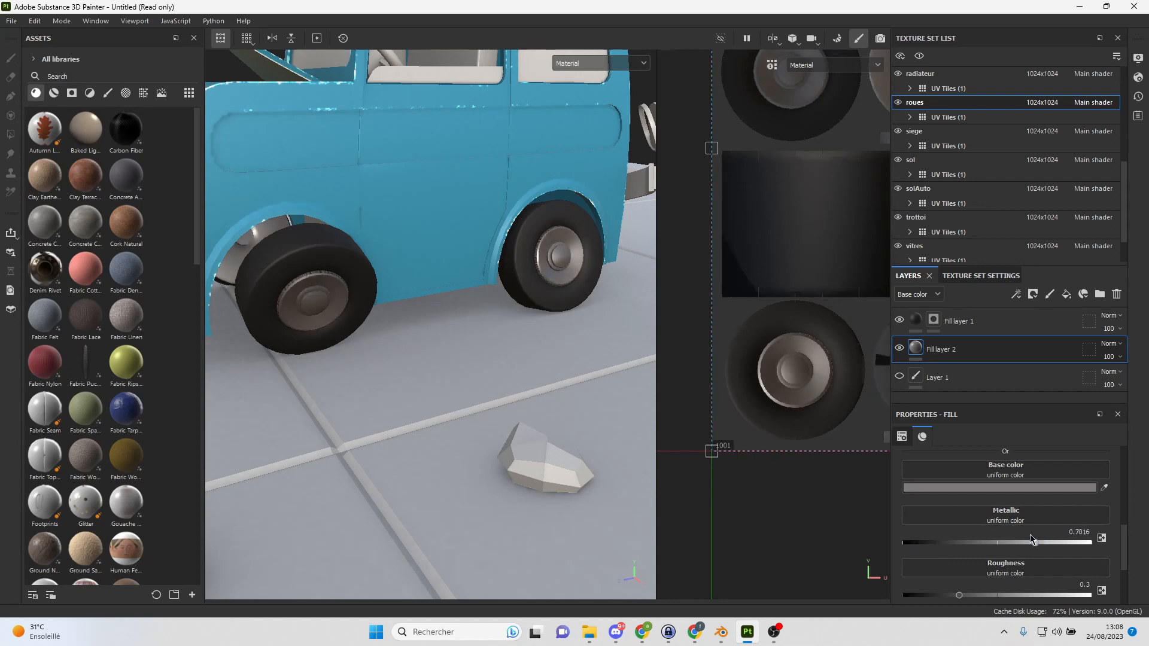
pyautogui.moveTo(1019, 534); pyautogui.dragTo(1076, 541)
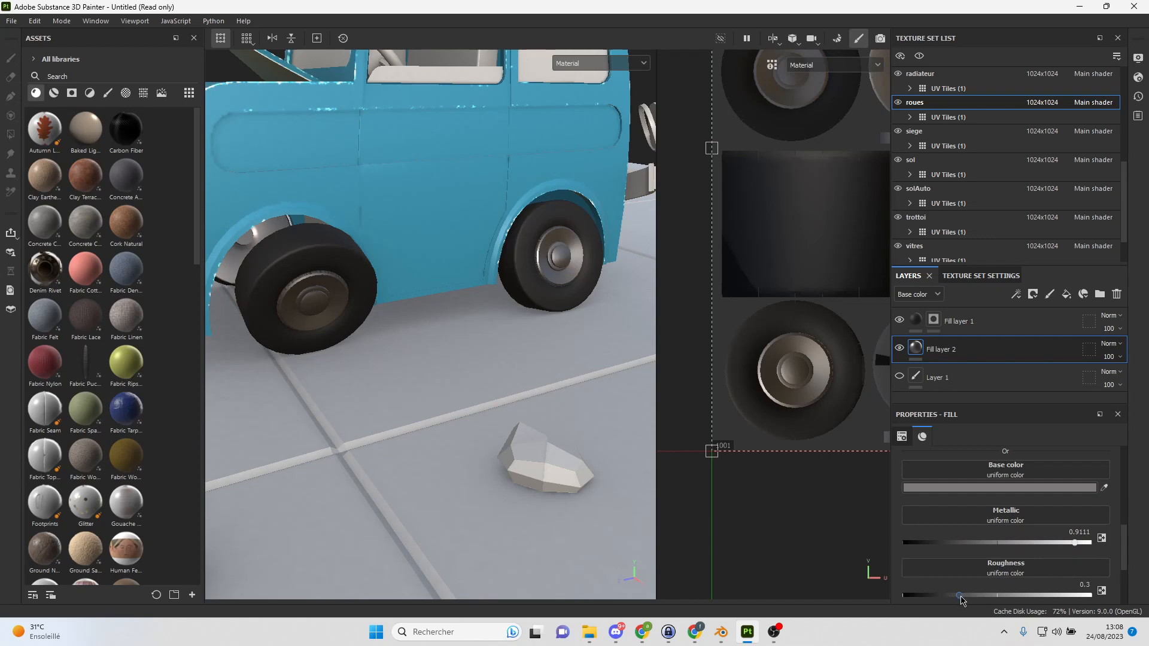
pyautogui.moveTo(960, 596); pyautogui.dragTo(909, 596)
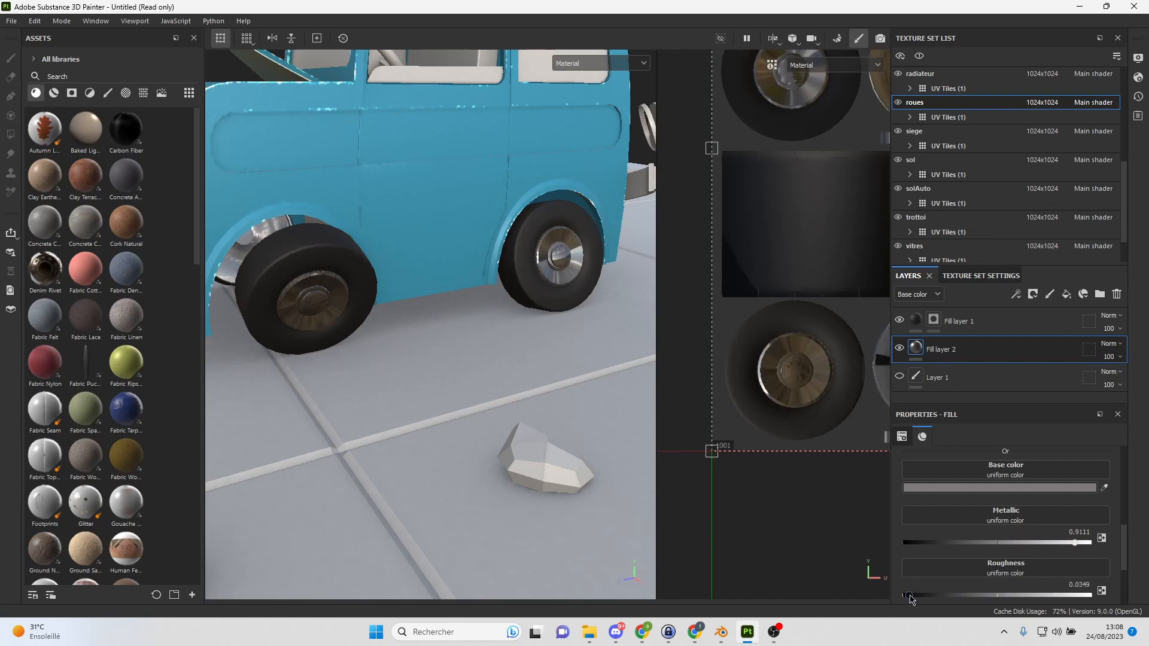
pyautogui.moveTo(920, 599); pyautogui.dragTo(945, 602)
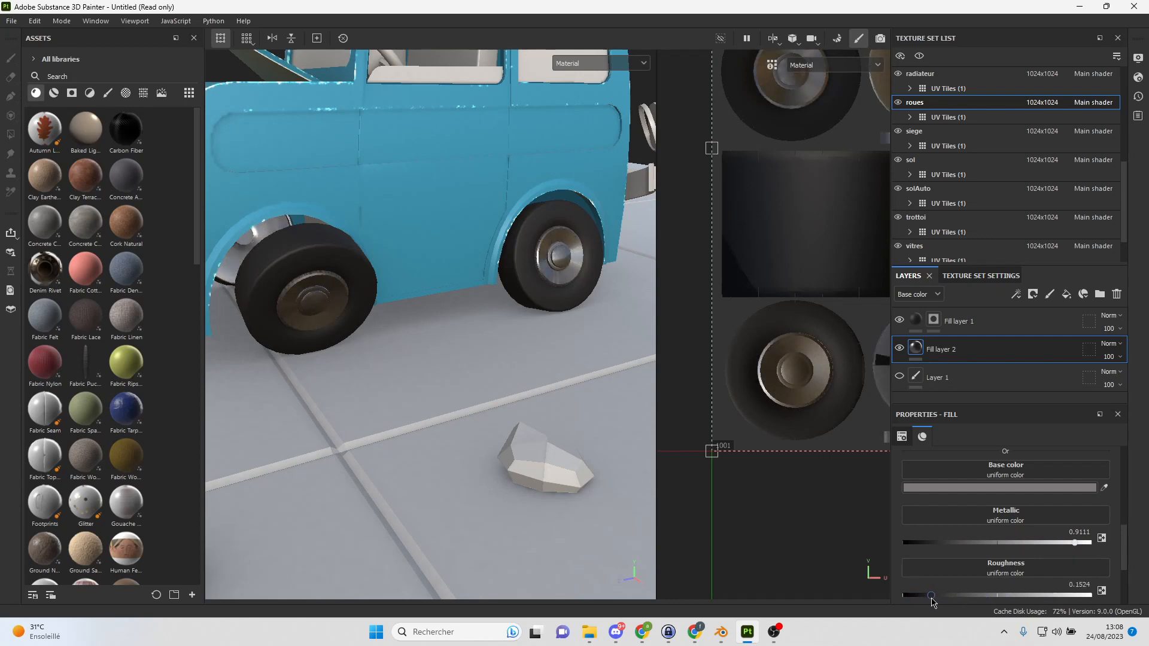
pyautogui.moveTo(932, 602); pyautogui.dragTo(944, 601)
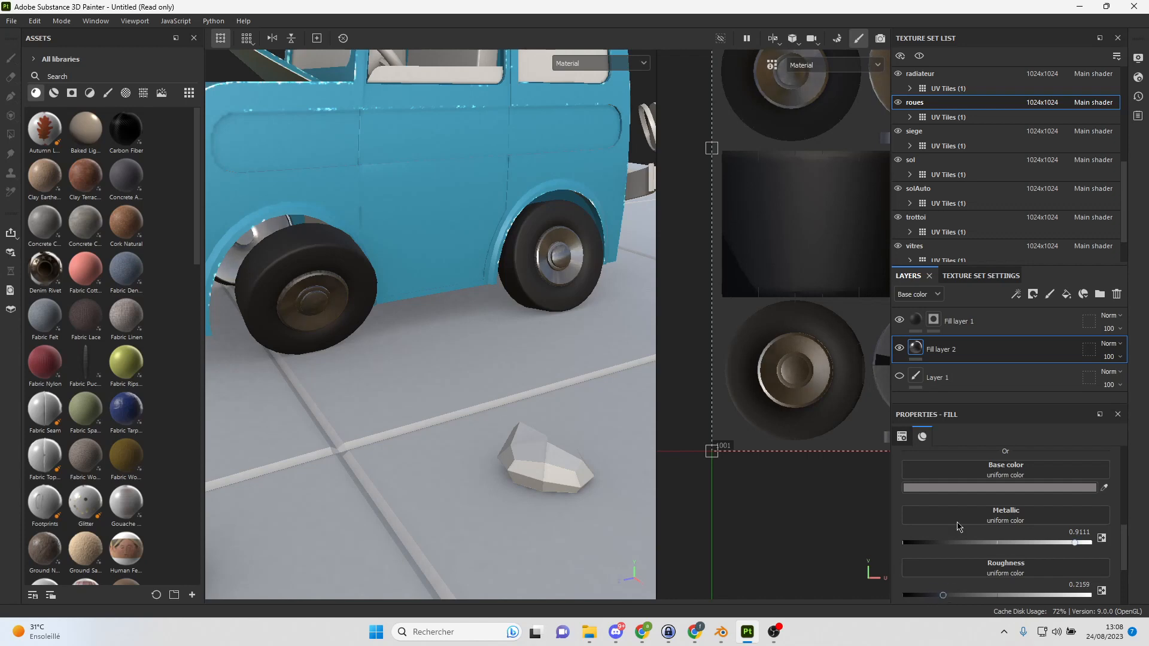
# Lighten the hub cap fill layer's base color to A9A4A4 and check the wheels from the car's front corner.
pyautogui.click(986, 487)
pyautogui.moveTo(696, 263); pyautogui.dragTo(695, 241)
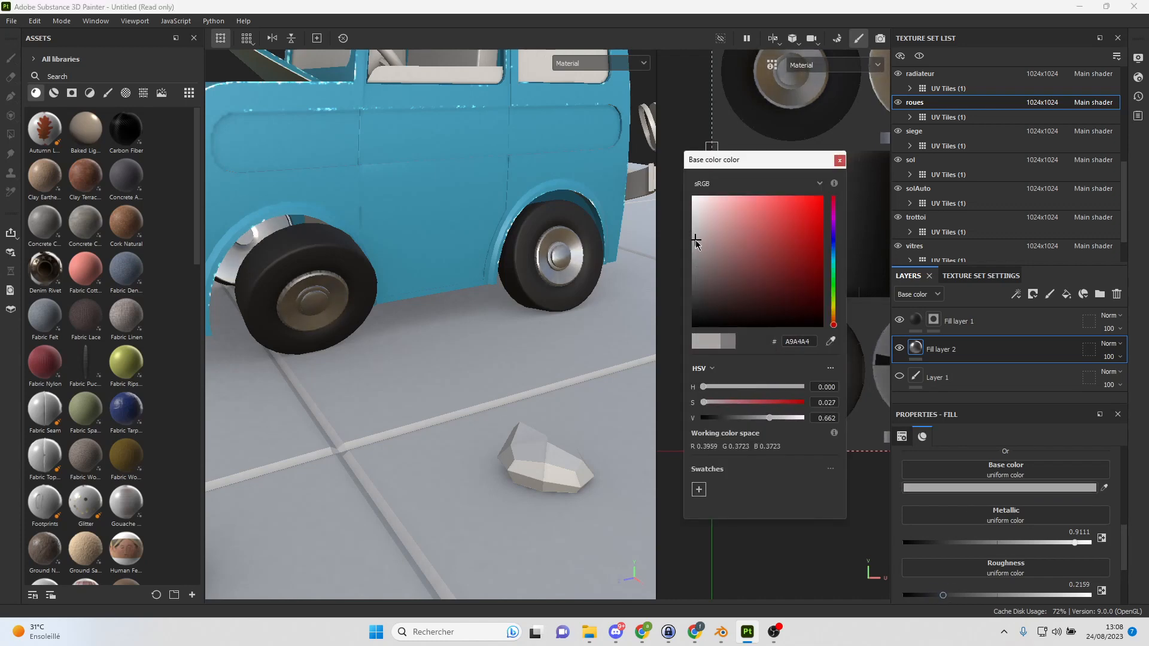
pyautogui.click(840, 159)
pyautogui.keyDown('alt'); pyautogui.moveTo(479, 323); pyautogui.dragTo(417, 283); pyautogui.keyUp('alt')
pyautogui.keyDown('alt'); pyautogui.moveTo(509, 344); pyautogui.dragTo(548, 383, button='right'); pyautogui.keyUp('alt')
pyautogui.keyDown('alt'); pyautogui.moveTo(548, 383); pyautogui.dragTo(540, 290); pyautogui.keyUp('alt')
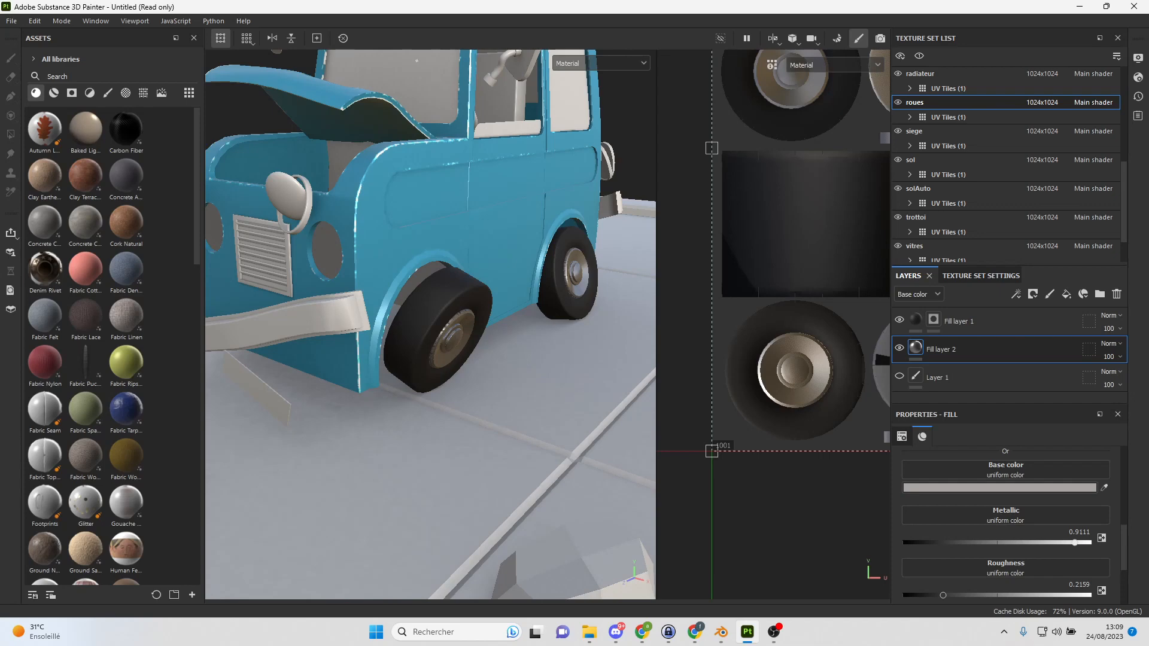
# Switch to Blender to consult the reference painting of the car, and move its window clear of the Substance 3D Painter view.
pyautogui.hotkey('alt', 'Tab')
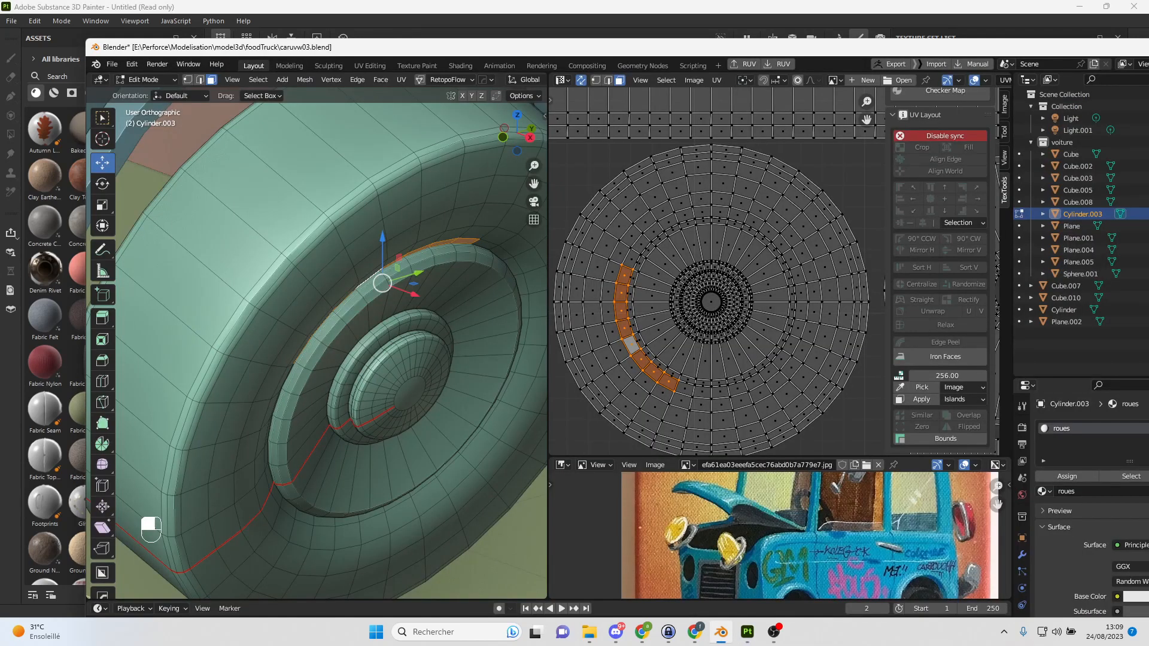
pyautogui.moveTo(839, 443); pyautogui.dragTo(838, 72)
pyautogui.moveTo(768, 50); pyautogui.dragTo(1148, 54)
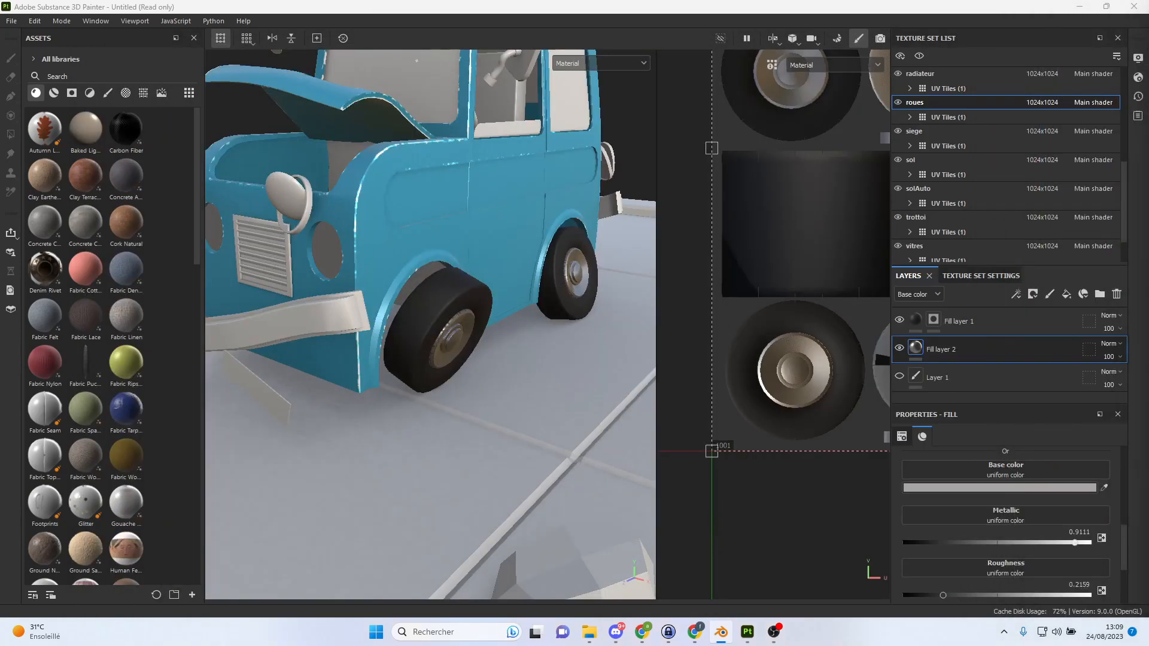
# Adjust the hub cap fill layer's Metallic to 0.8603 and its Roughness to 0.1524.
pyautogui.keyDown('alt'); pyautogui.moveTo(540, 329); pyautogui.dragTo(523, 329); pyautogui.keyUp('alt')
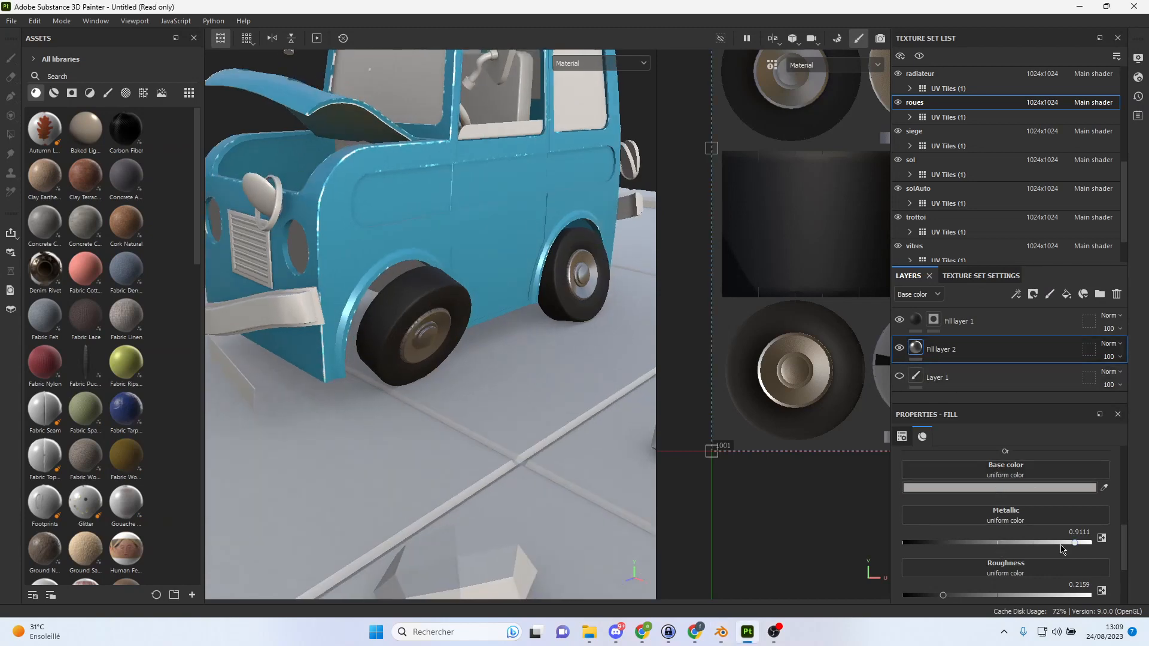
pyautogui.moveTo(1075, 545); pyautogui.dragTo(1053, 543)
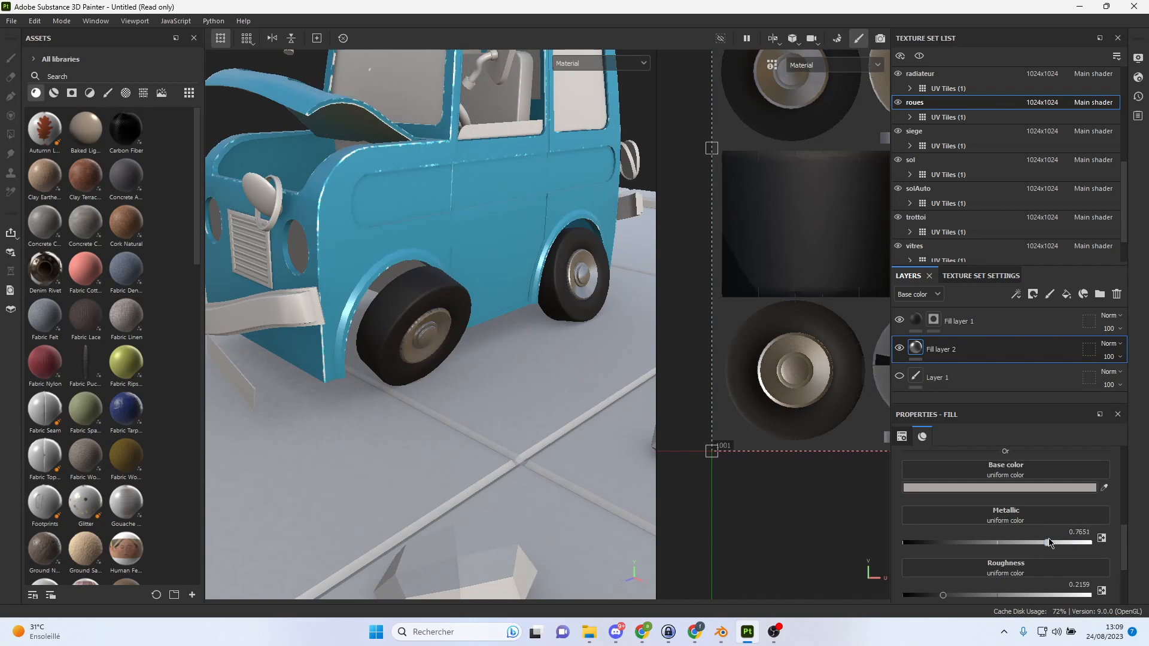
pyautogui.moveTo(946, 601); pyautogui.dragTo(938, 601)
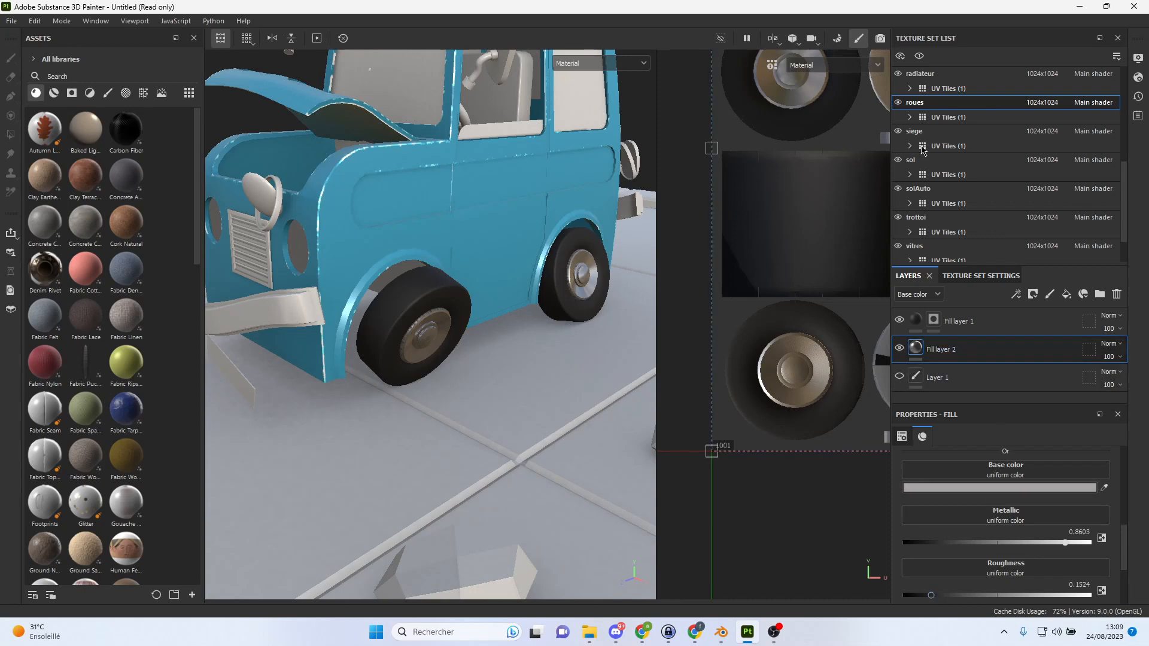
# Copy the hub caps' metallic fill layer into the parchoc texture set, above its Layer 1.
pyautogui.scroll(-1, 979, 151)
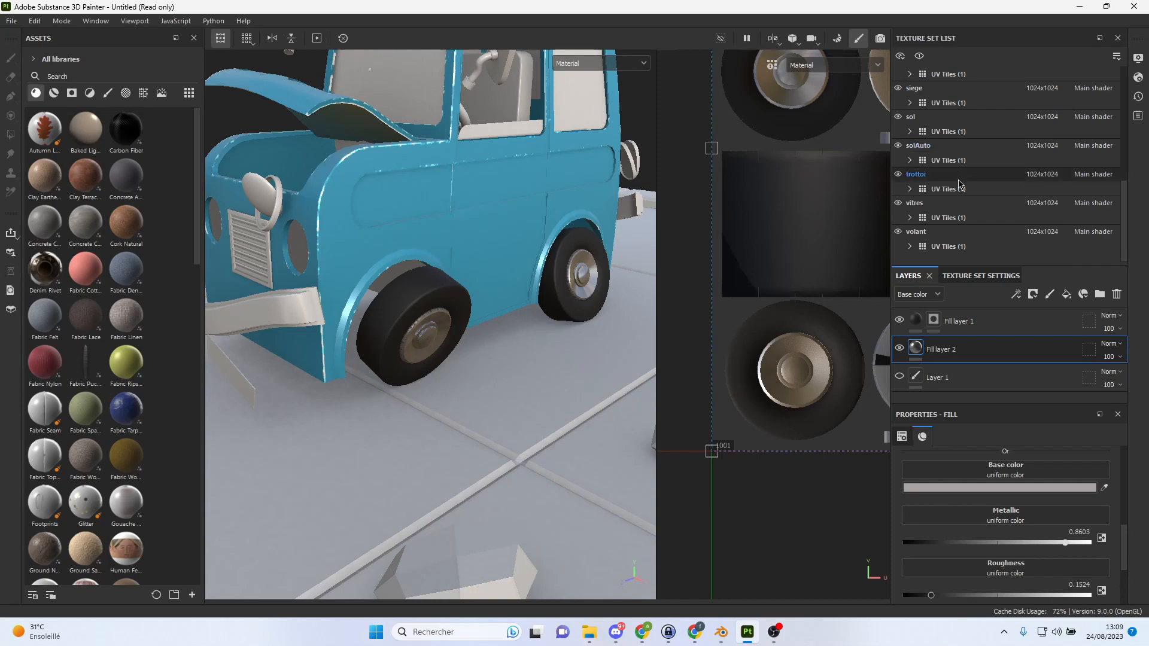
pyautogui.scroll(5, 976, 214)
pyautogui.scroll(1, 978, 212)
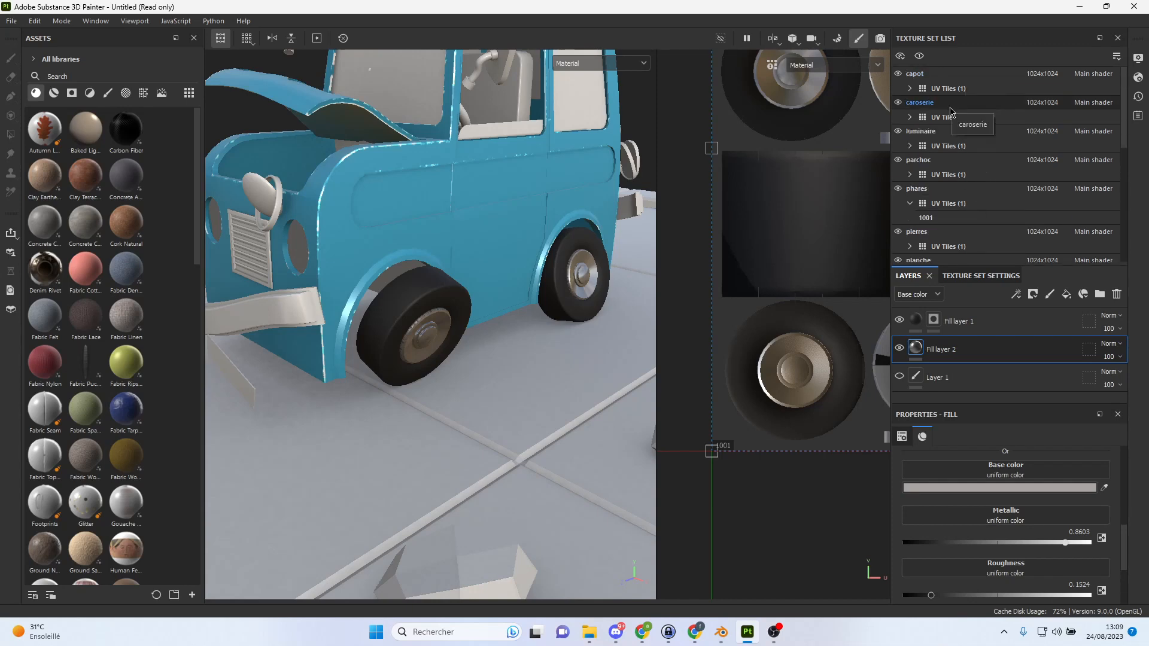
pyautogui.click(981, 162)
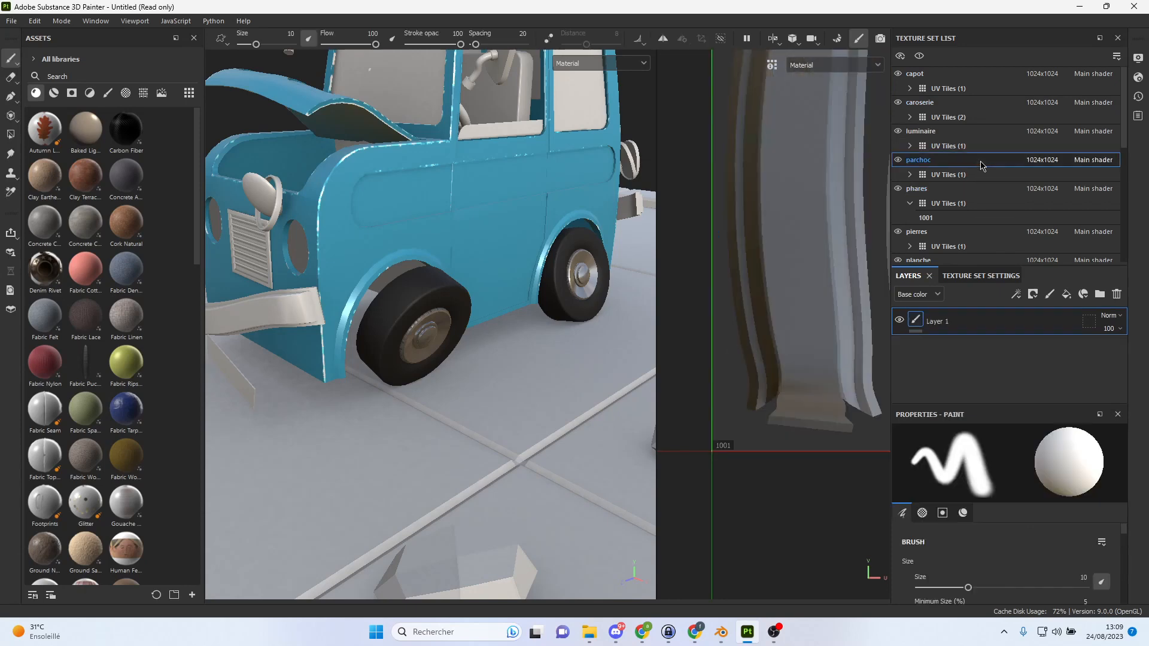
pyautogui.hotkey('ctrl', 'v')
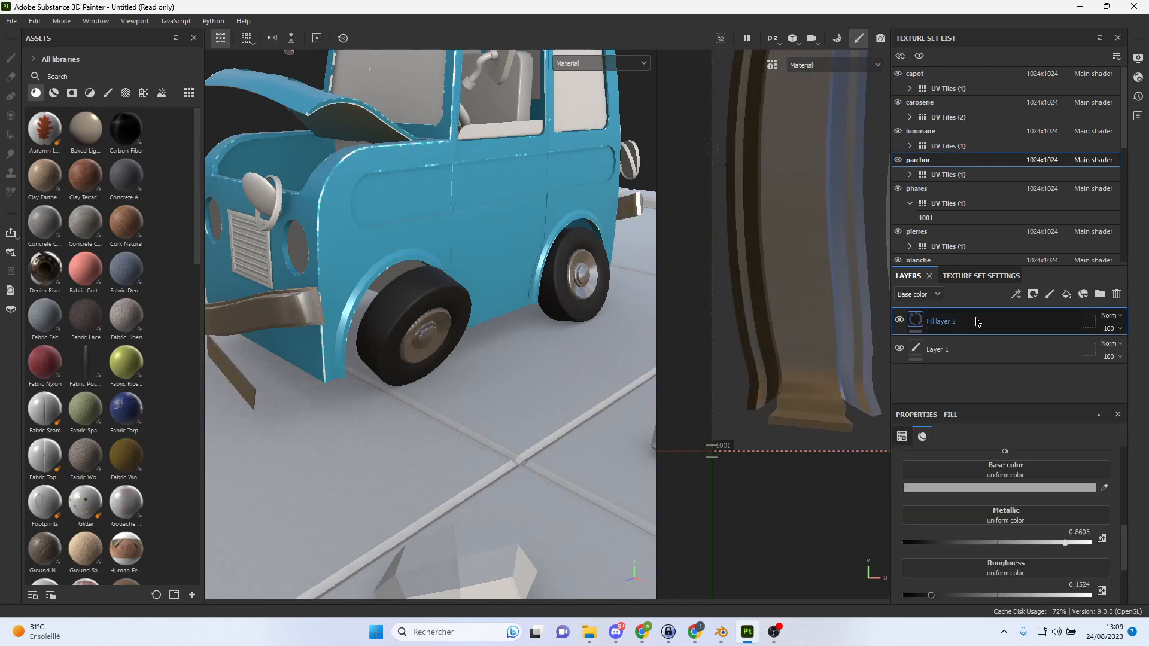
# Add a Metal Edge Wear generator to the metallic fill layer on the car's bumper.
pyautogui.keyDown('alt'); pyautogui.moveTo(435, 259); pyautogui.dragTo(371, 300); pyautogui.keyUp('alt')
pyautogui.keyDown('alt'); pyautogui.moveTo(372, 299); pyautogui.dragTo(523, 249, button='middle'); pyautogui.keyUp('alt')
pyautogui.keyDown('alt'); pyautogui.moveTo(523, 249); pyautogui.dragTo(497, 282); pyautogui.keyUp('alt')
pyautogui.keyDown('alt'); pyautogui.moveTo(498, 282); pyautogui.dragTo(683, 320, button='right'); pyautogui.keyUp('alt')
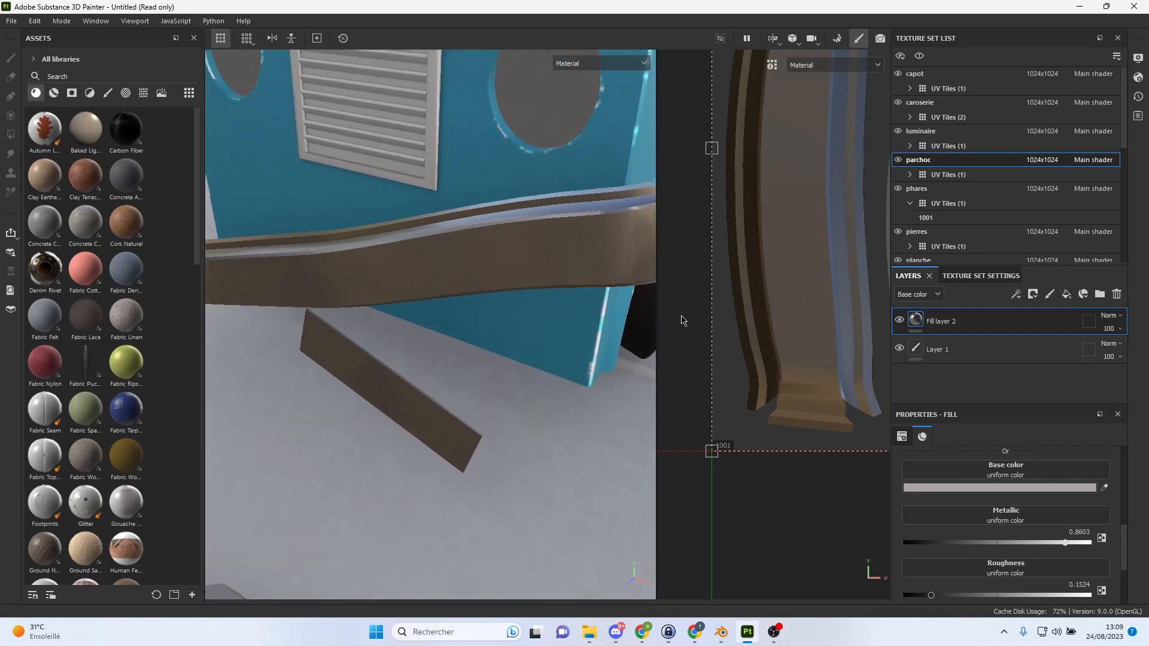
pyautogui.keyDown('alt'); pyautogui.moveTo(587, 290); pyautogui.dragTo(552, 285); pyautogui.keyUp('alt')
pyautogui.keyDown('alt'); pyautogui.moveTo(552, 285); pyautogui.dragTo(394, 325, button='middle'); pyautogui.keyUp('alt')
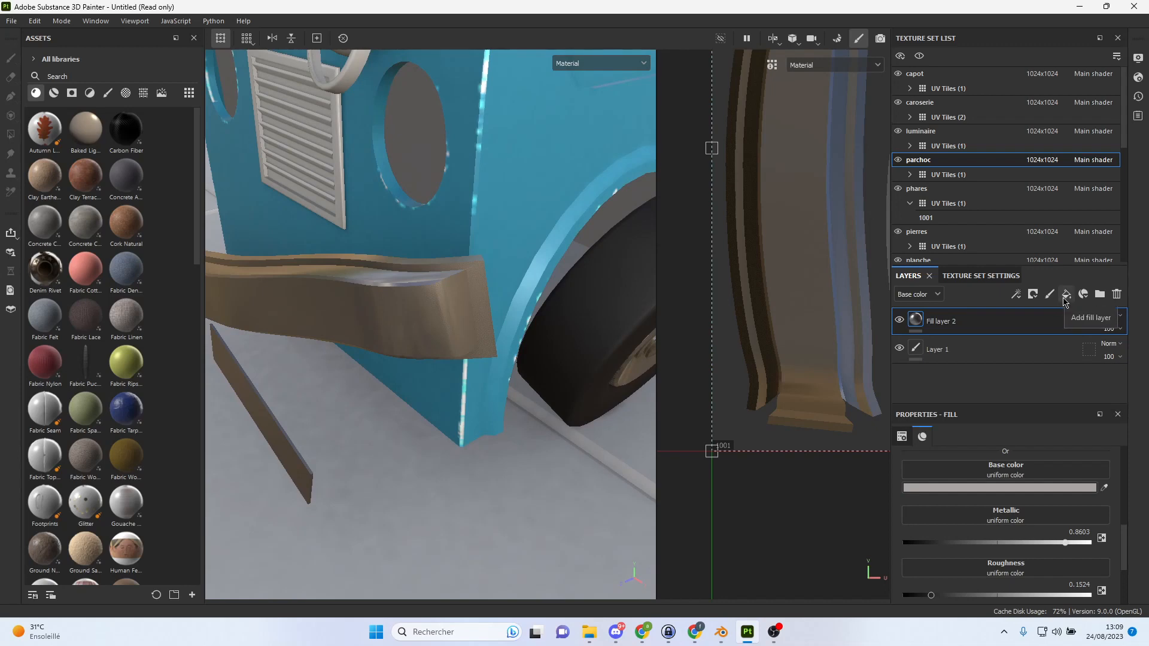
pyautogui.rightClick(1051, 315)
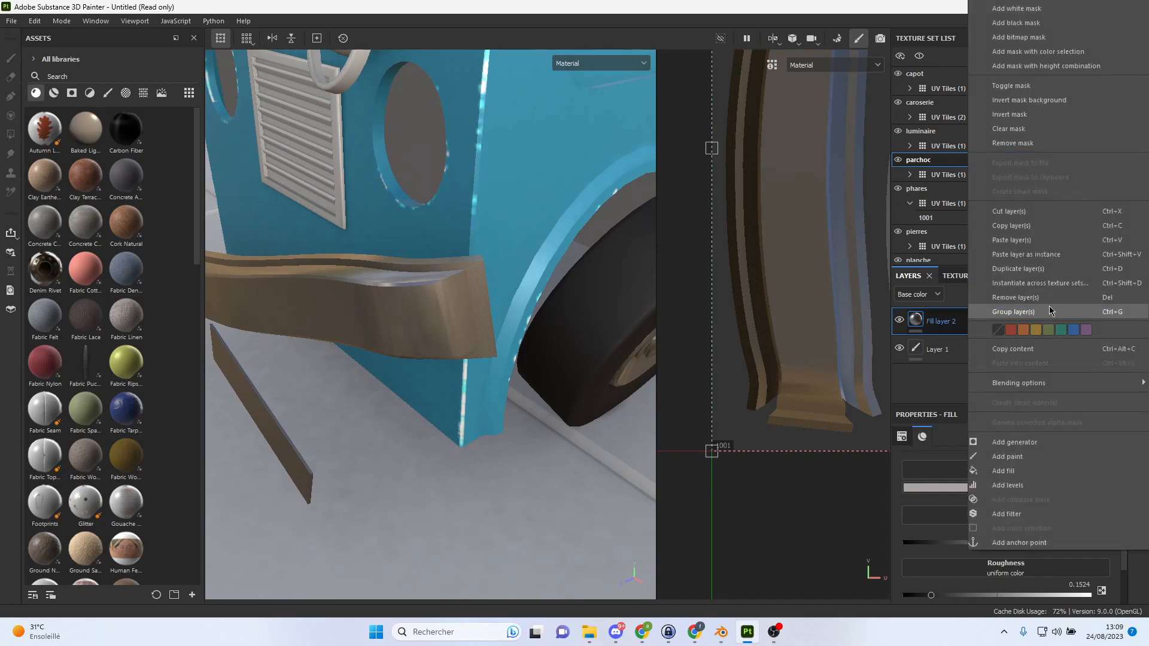
pyautogui.click(1048, 442)
pyautogui.click(1029, 482)
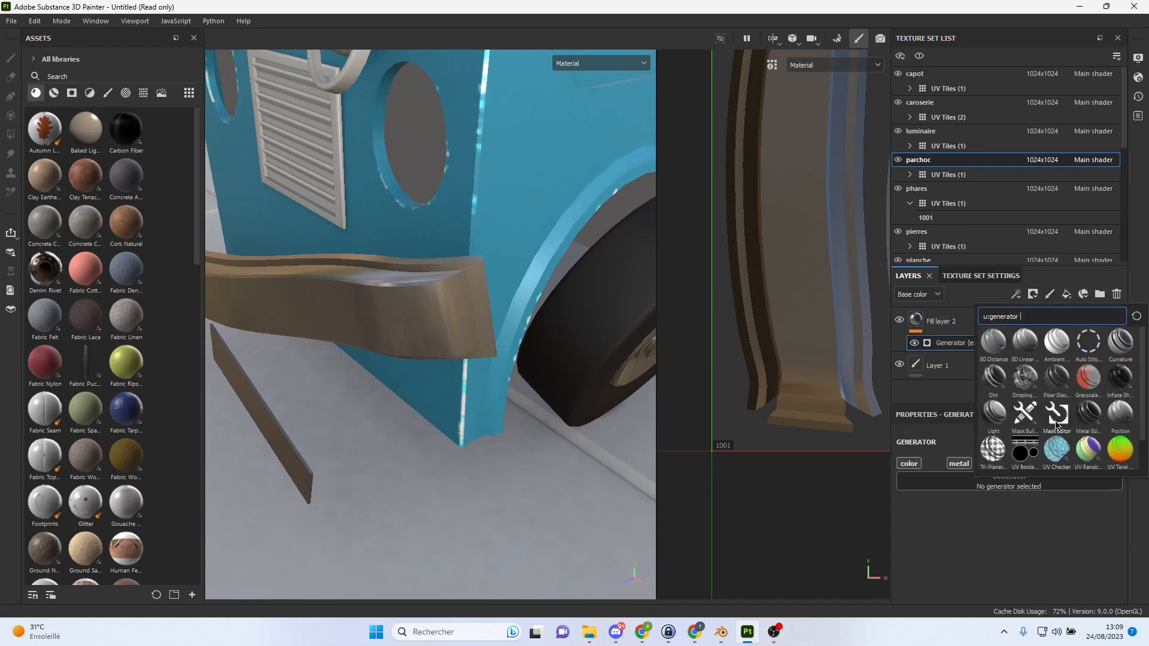
pyautogui.click(1089, 413)
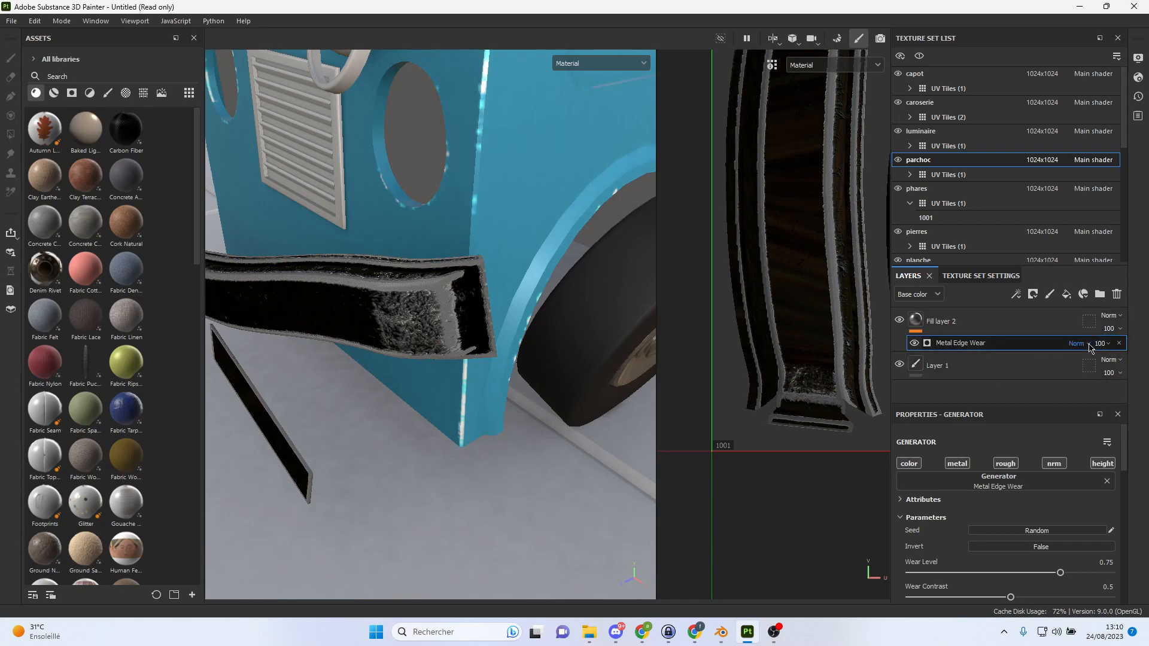
# Set the Metal Edge Wear generator's blending to Multiply and restrict it to the color channel.
pyautogui.click(1087, 344)
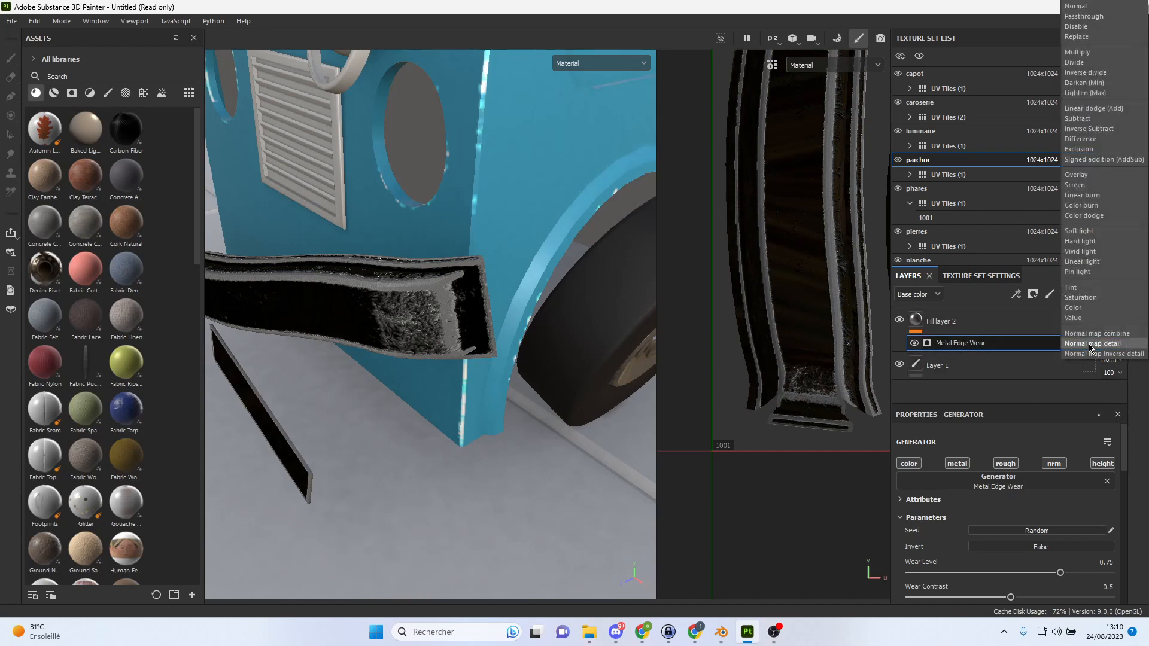
pyautogui.click(1088, 53)
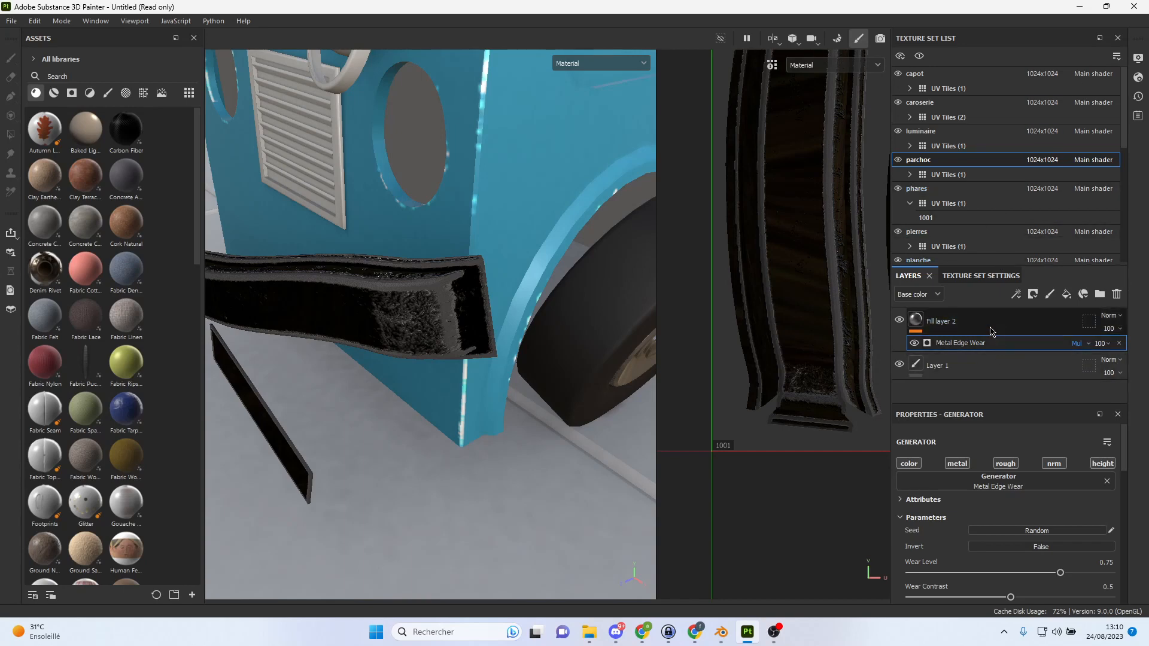
pyautogui.click(1054, 464)
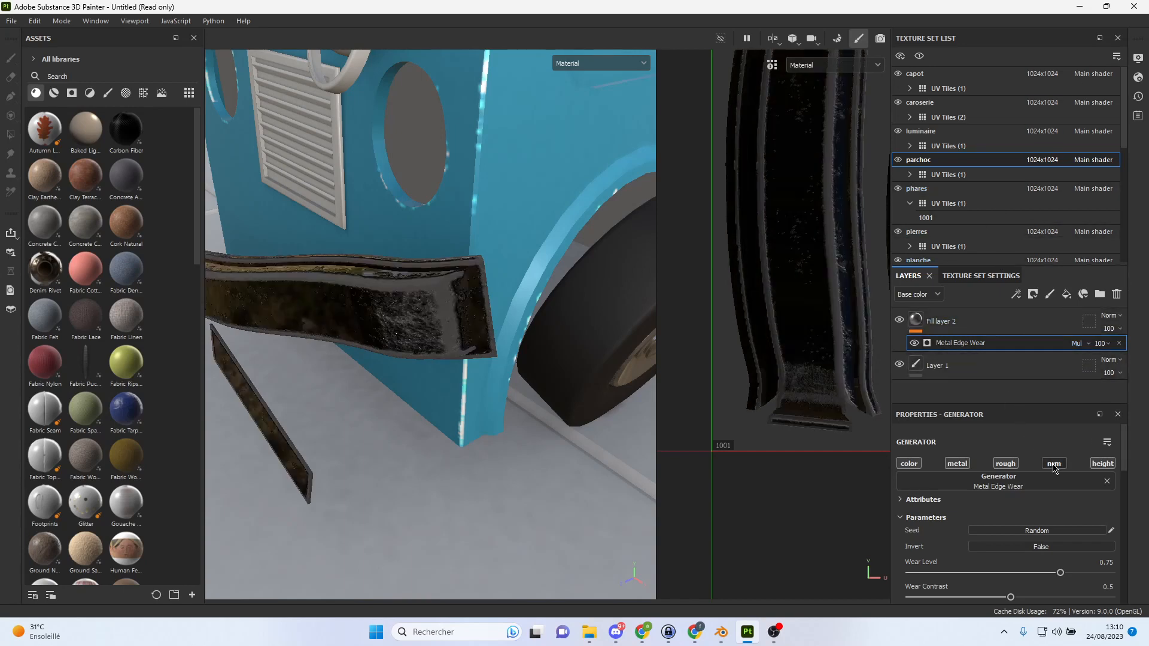
pyautogui.click(1101, 464)
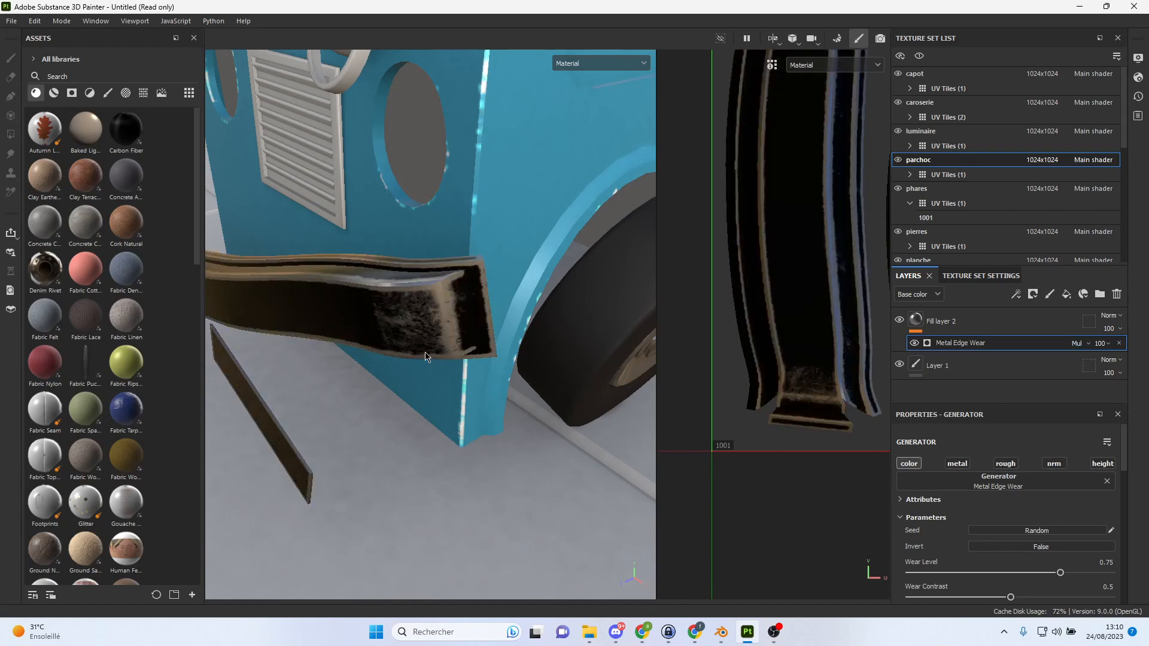
# Set Invert to True for the bumper's Metal Edge Wear generator.
pyautogui.keyDown('alt'); pyautogui.moveTo(383, 315); pyautogui.dragTo(459, 298); pyautogui.keyUp('alt')
pyautogui.keyDown('alt'); pyautogui.moveTo(459, 298); pyautogui.dragTo(526, 303, button='right'); pyautogui.keyUp('alt')
pyautogui.keyDown('alt'); pyautogui.moveTo(526, 304); pyautogui.dragTo(488, 303, button='middle'); pyautogui.keyUp('alt')
pyautogui.scroll(-2, 1037, 555)
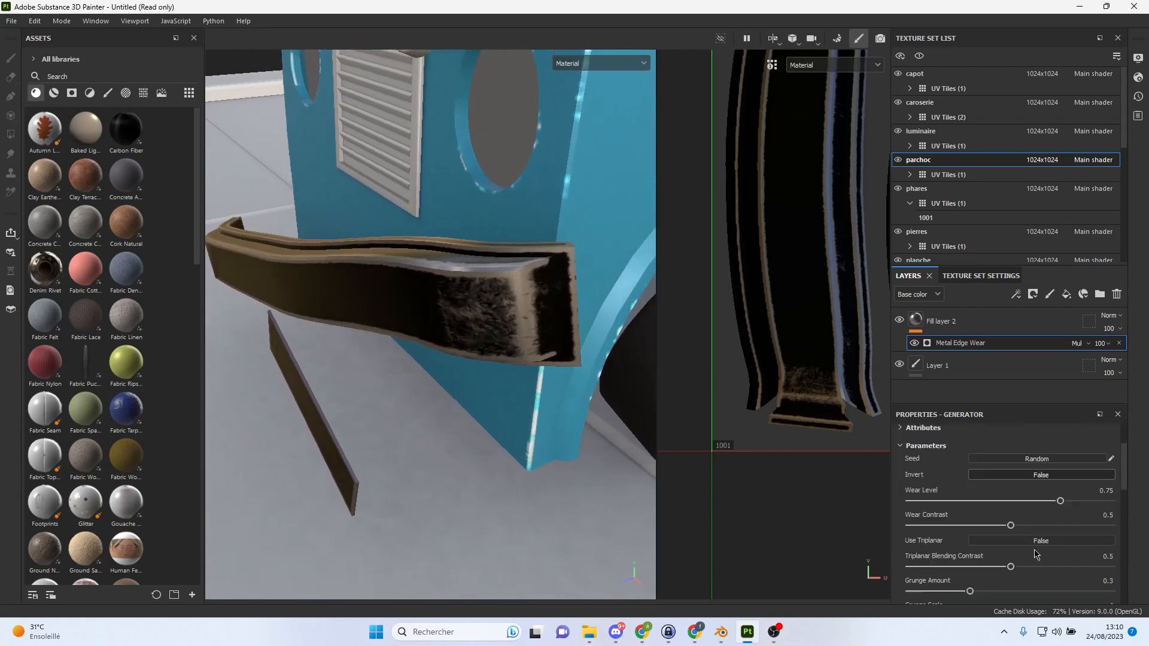
pyautogui.click(1036, 477)
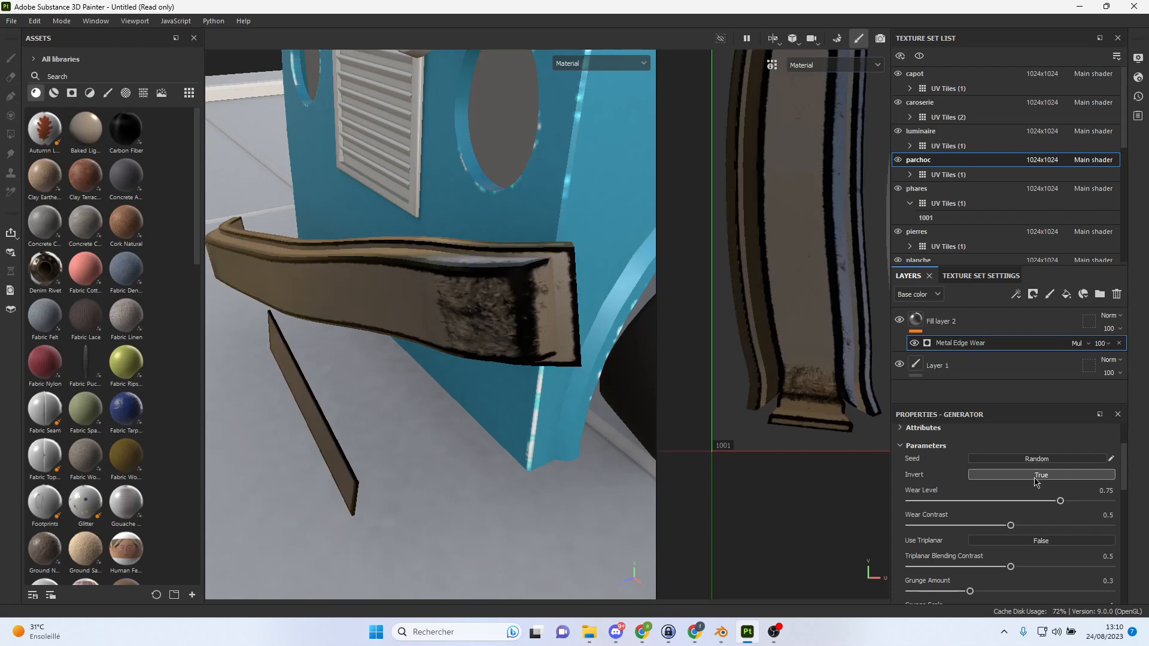
# Try successive blending modes for the bumper's Metal Edge Wear generator, from Normal down to Divide.
pyautogui.click(1080, 343)
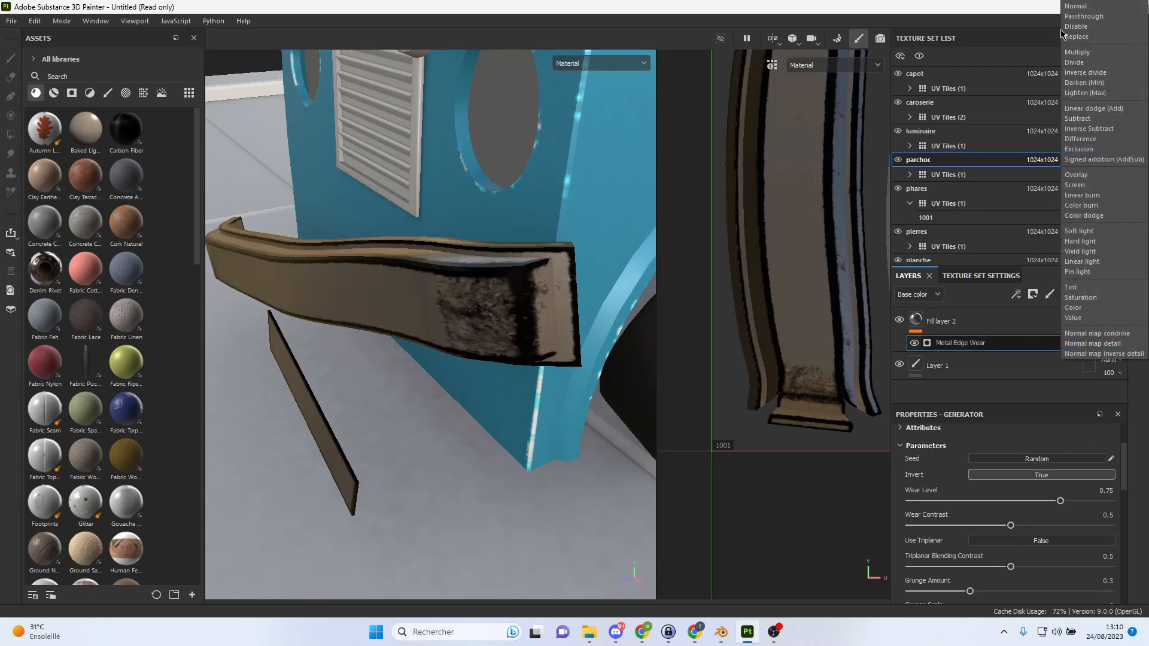
pyautogui.click(1077, 6)
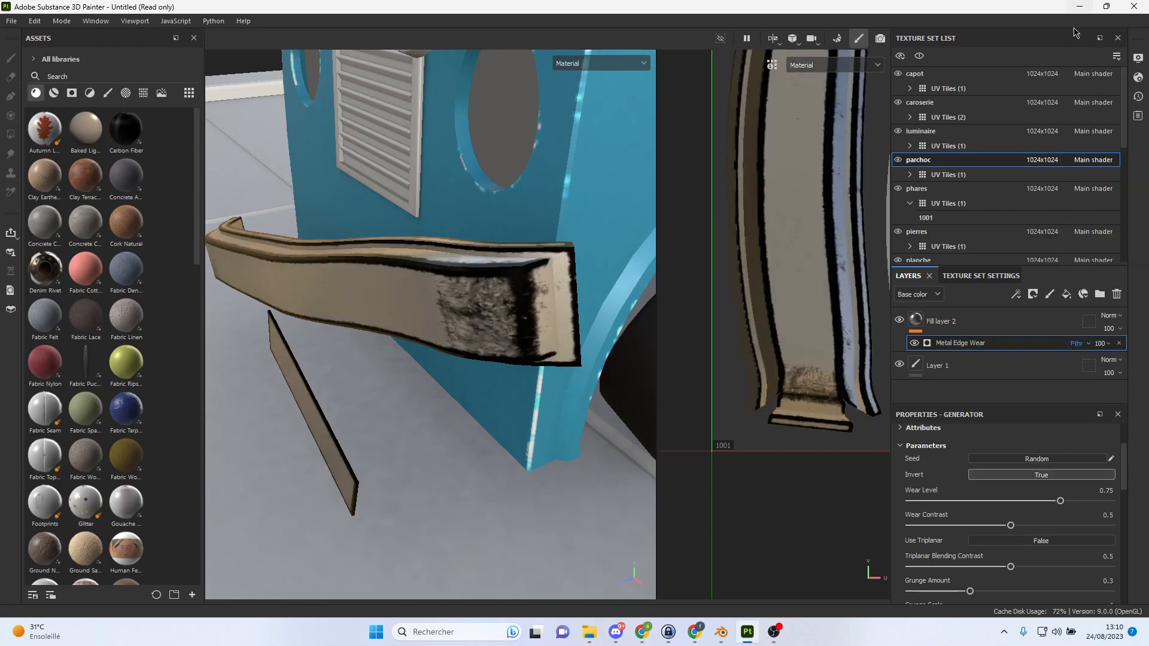
pyautogui.press('Down')
pyautogui.press('Down')
pyautogui.press('Down')
pyautogui.press('Down')
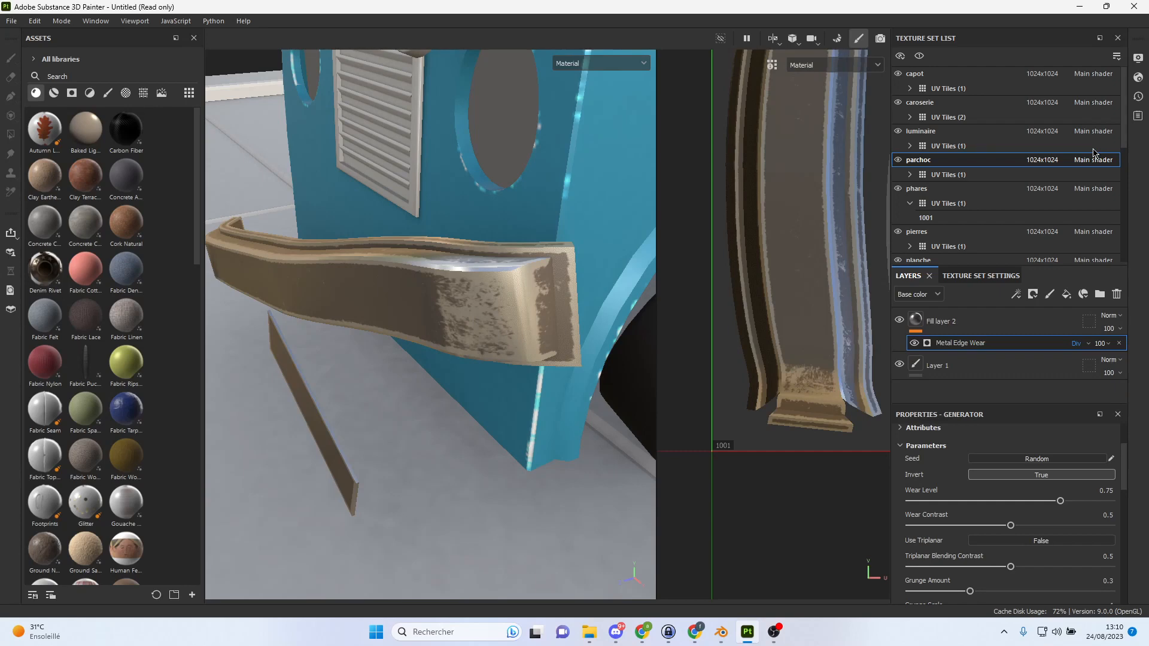
# Try the blending modes past Divide through Subtract for the bumper's Metal Edge Wear generator and return it to Divide.
pyautogui.press('Down')
pyautogui.press('Down')
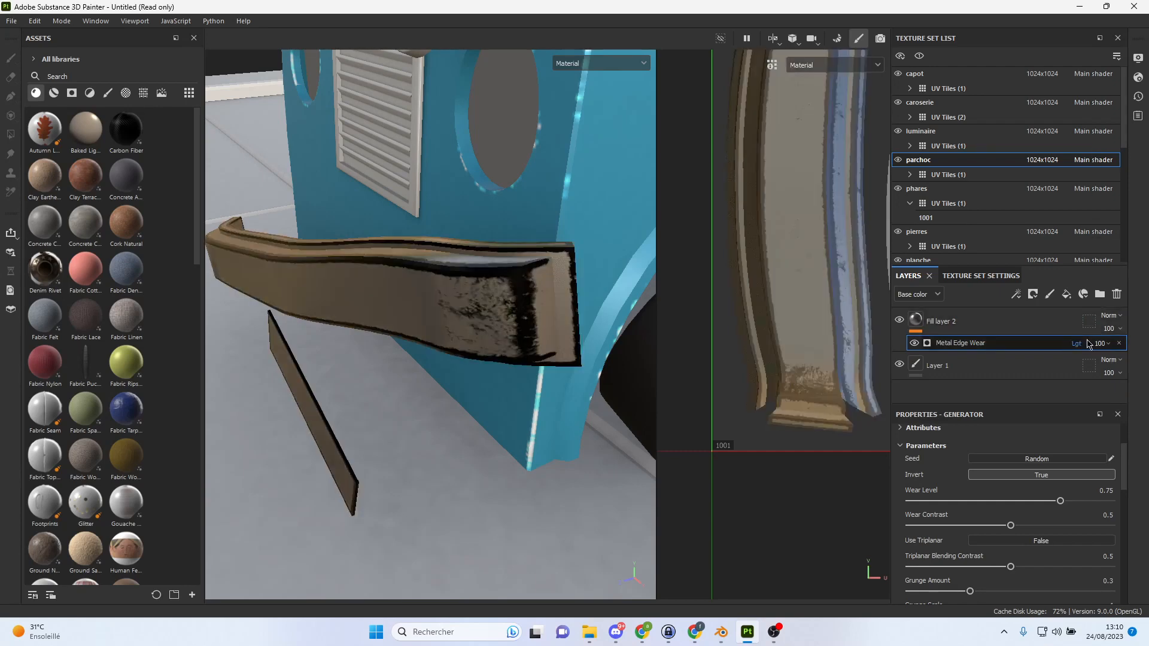
pyautogui.press('Down')
pyautogui.press('Down')
pyautogui.press('Down')
pyautogui.press('Down')
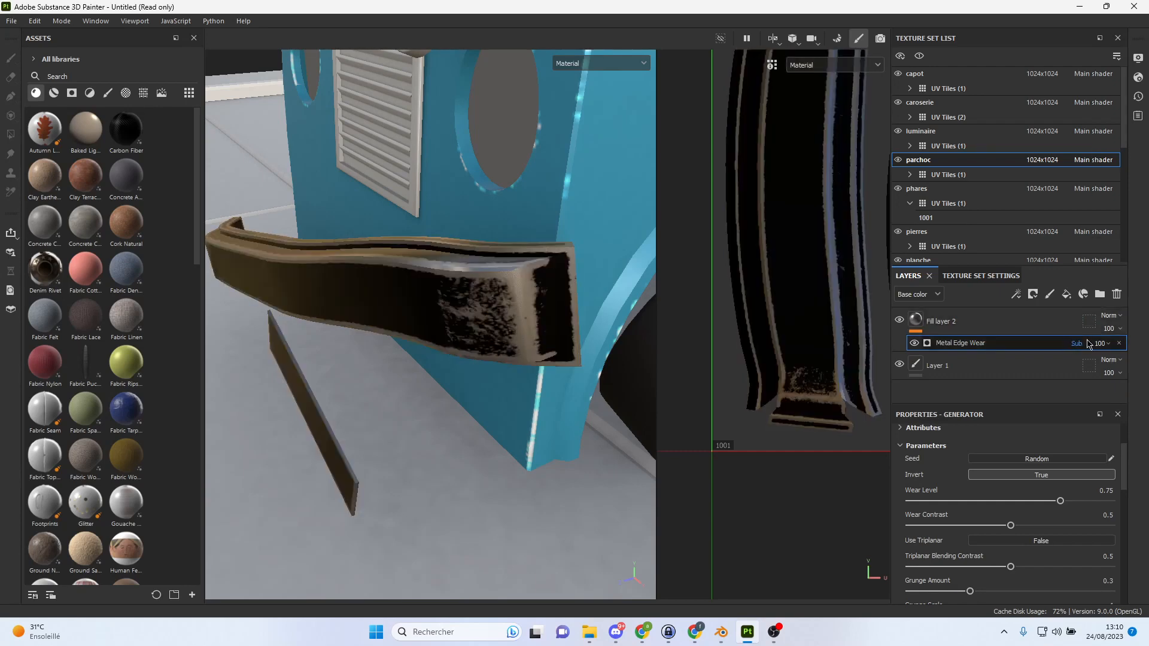
pyautogui.press('Up')
pyautogui.press('Up')
pyautogui.press('Up')
pyautogui.press('Up')
pyautogui.press('Up')
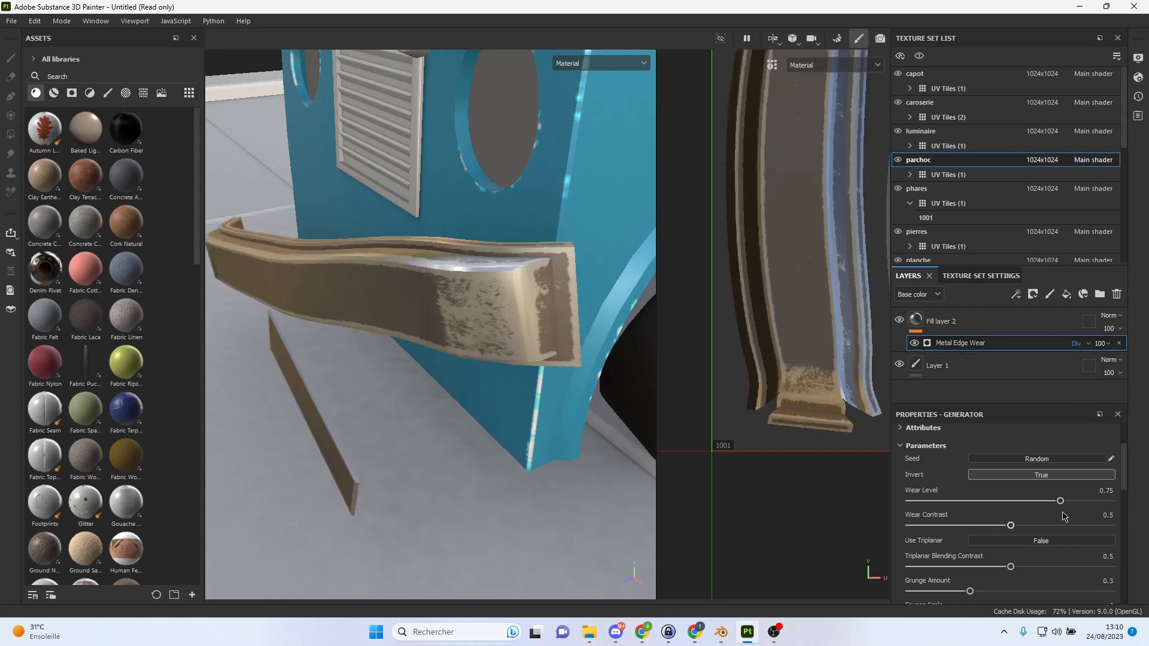
# Set the Metal Edge Wear generator's Wear Level to 0.09, Wear Contrast to 0.24 and Curvature Weight to 0.87.
pyautogui.moveTo(1058, 501); pyautogui.dragTo(929, 505)
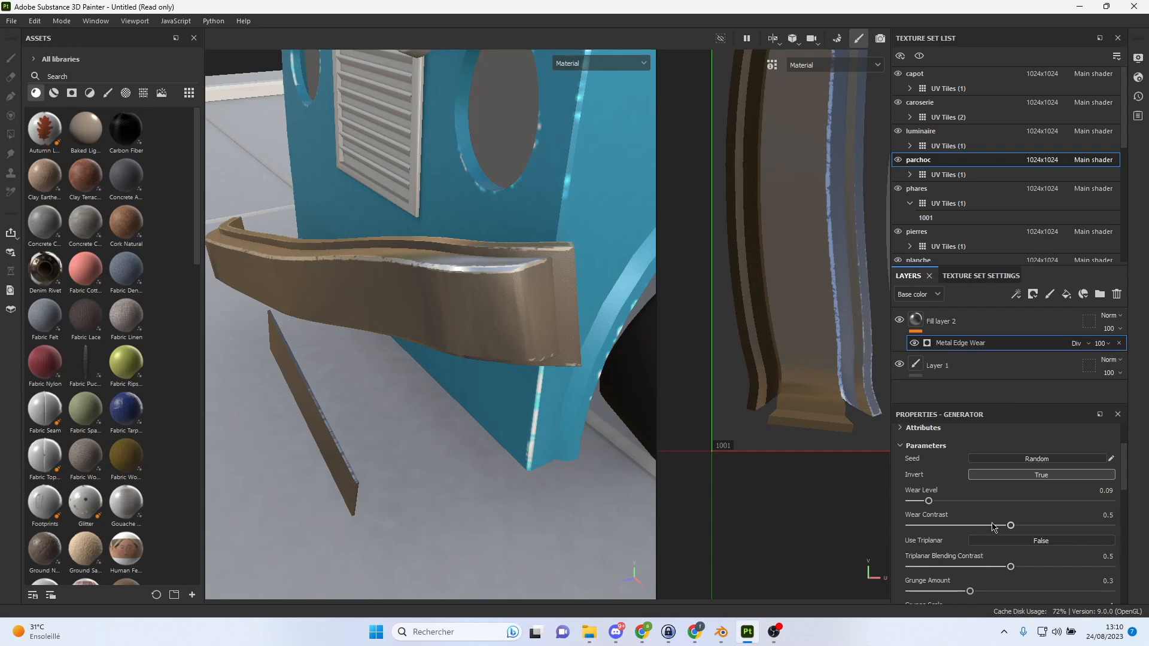
pyautogui.moveTo(1011, 526); pyautogui.dragTo(959, 524)
pyautogui.scroll(-5, 1001, 540)
pyautogui.moveTo(1068, 531)
pyautogui.mouseDown()
pyautogui.moveTo(959, 527)
pyautogui.moveTo(1079, 523)
pyautogui.mouseUp()
pyautogui.scroll(-6, 472, 331)
# Fine-tune the bumper's edge wear with Wear Level 0.12 and Curvature Weight 0.85.
pyautogui.keyDown('alt'); pyautogui.moveTo(472, 331); pyautogui.dragTo(636, 279); pyautogui.keyUp('alt')
pyautogui.keyDown('alt'); pyautogui.moveTo(417, 340); pyautogui.dragTo(529, 263, button='middle'); pyautogui.keyUp('alt')
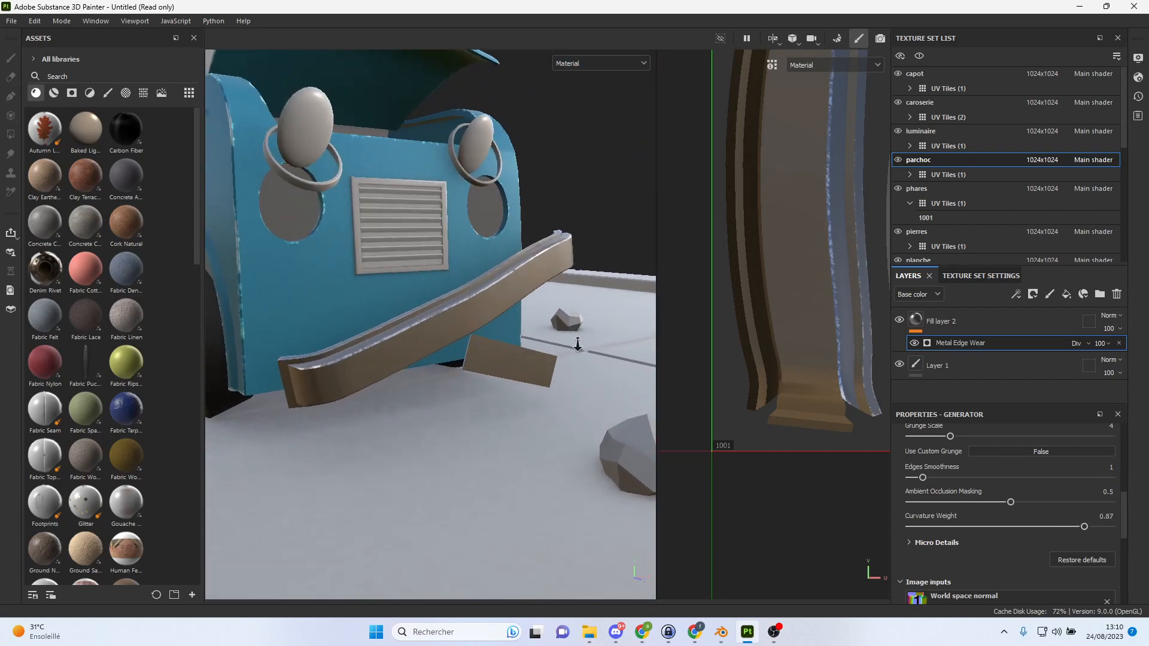
pyautogui.keyDown('alt'); pyautogui.moveTo(531, 336); pyautogui.dragTo(598, 340, button='right'); pyautogui.keyUp('alt')
pyautogui.keyDown('alt'); pyautogui.moveTo(598, 340); pyautogui.dragTo(275, 383); pyautogui.keyUp('alt')
pyautogui.keyDown('alt'); pyautogui.moveTo(465, 303); pyautogui.dragTo(395, 374, button='middle'); pyautogui.keyUp('alt')
pyautogui.keyDown('alt'); pyautogui.moveTo(506, 352); pyautogui.dragTo(520, 273); pyautogui.keyUp('alt')
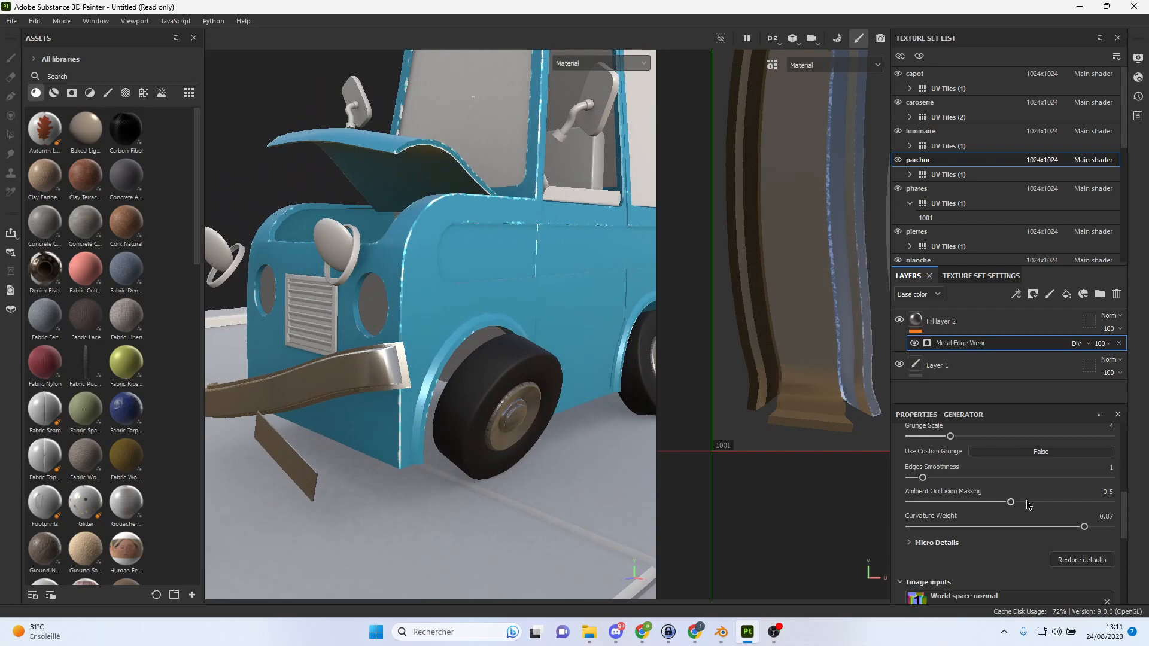
pyautogui.scroll(4, 1021, 502)
pyautogui.moveTo(930, 501); pyautogui.dragTo(942, 505)
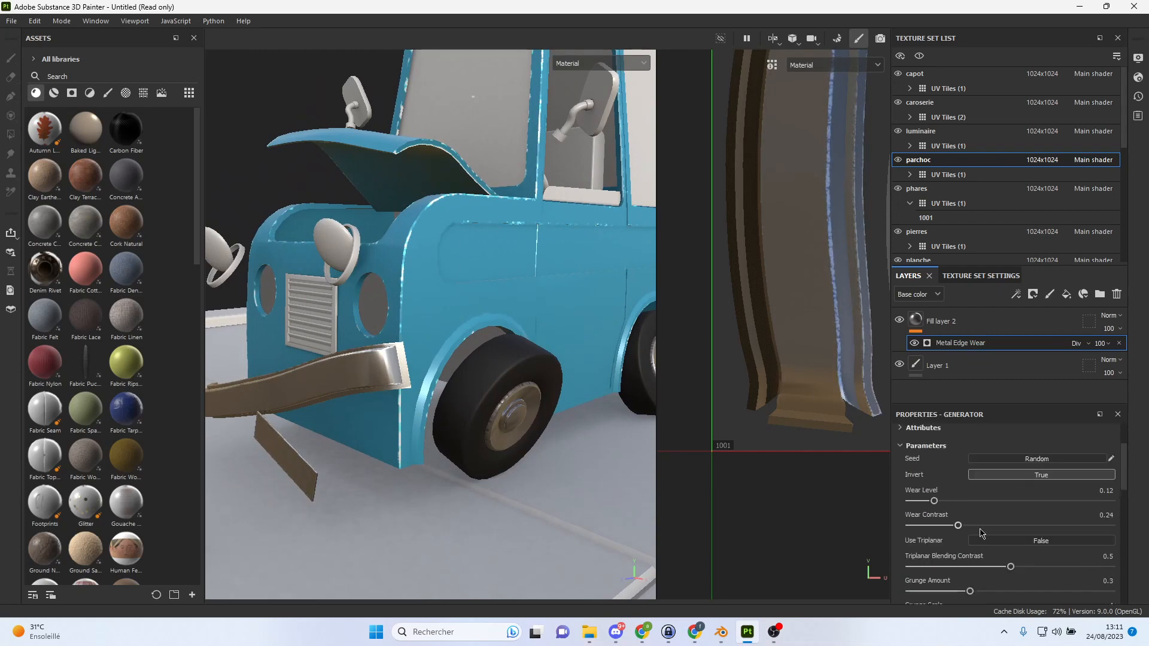
pyautogui.scroll(-5, 961, 525)
pyautogui.moveTo(1085, 492)
pyautogui.mouseDown()
pyautogui.moveTo(1025, 492)
pyautogui.moveTo(1085, 492)
pyautogui.moveTo(1082, 478)
pyautogui.moveTo(1064, 479)
pyautogui.moveTo(1079, 476)
pyautogui.mouseUp()
pyautogui.keyDown('alt'); pyautogui.moveTo(488, 380); pyautogui.dragTo(508, 441); pyautogui.keyUp('alt')
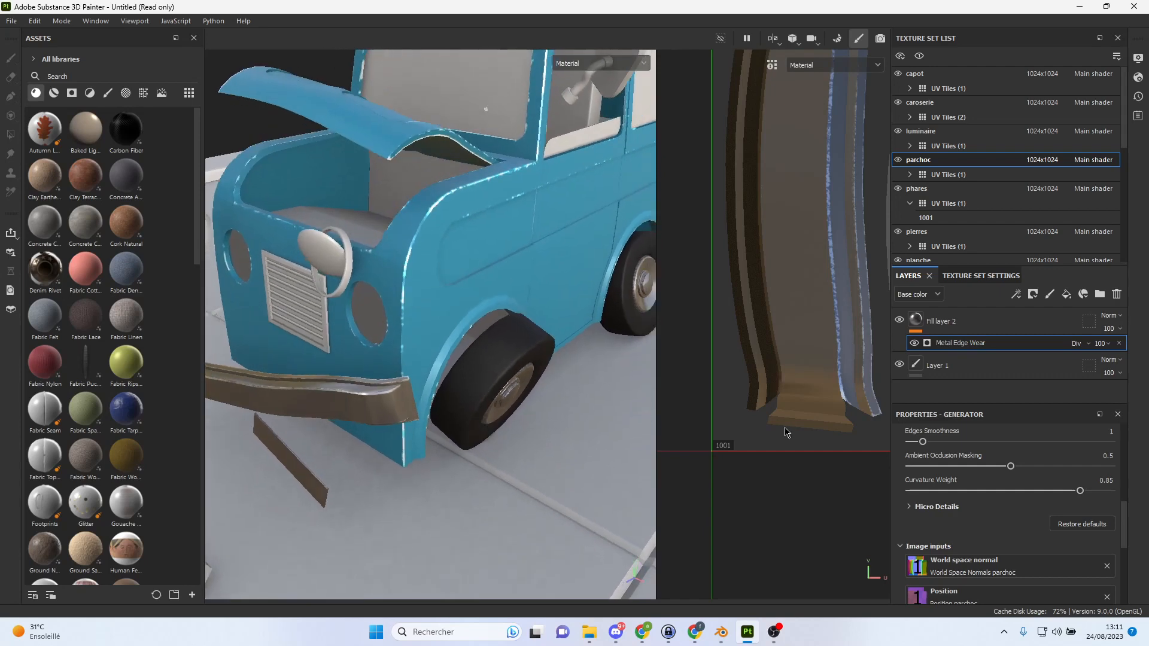
# Set the bumper's metallic fill layer to Metallic 0.7841 and Roughness 0.3270.
pyautogui.click(998, 328)
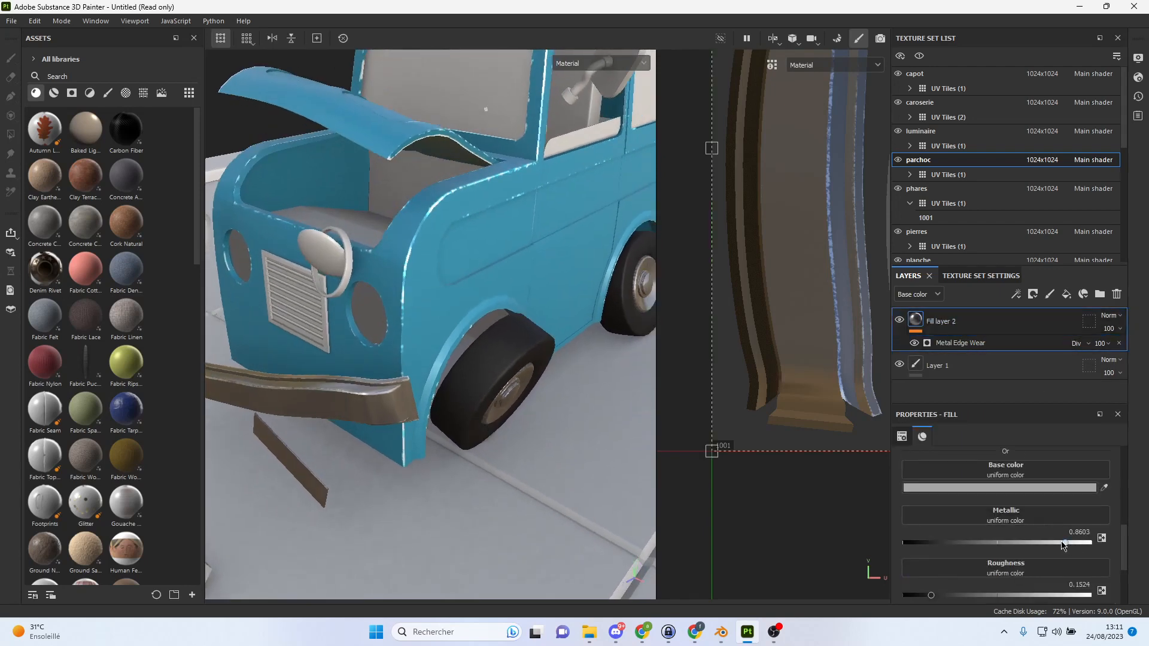
pyautogui.moveTo(1069, 542)
pyautogui.mouseDown()
pyautogui.moveTo(1082, 542)
pyautogui.moveTo(1037, 543)
pyautogui.moveTo(1062, 545)
pyautogui.mouseUp()
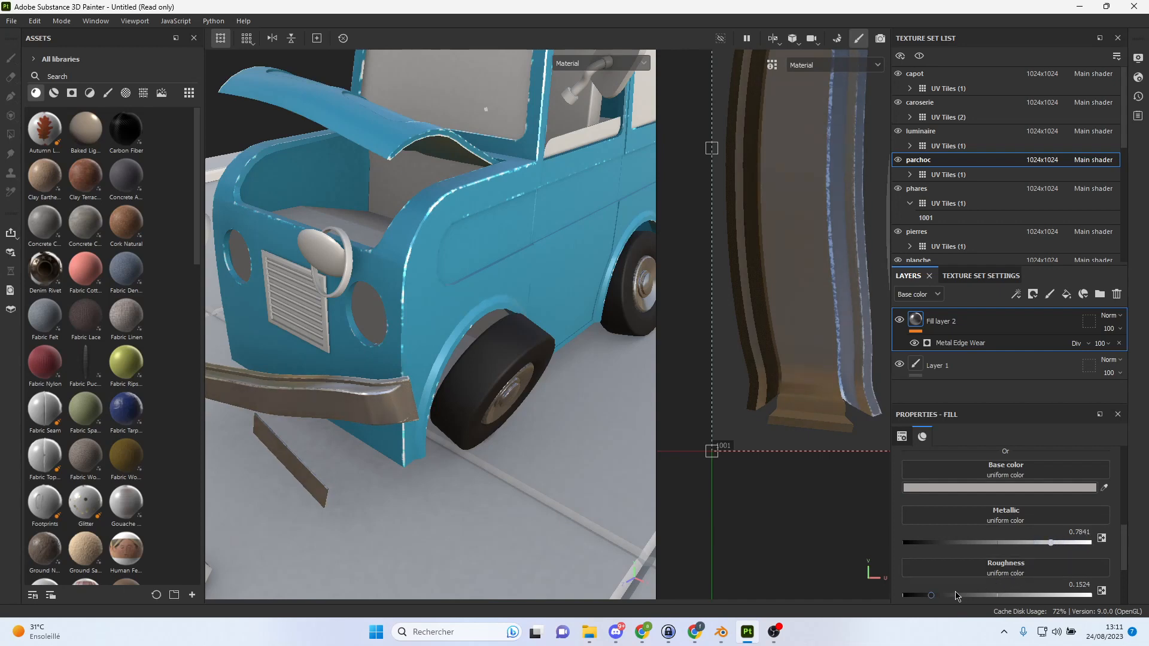
pyautogui.moveTo(948, 596); pyautogui.dragTo(975, 588)
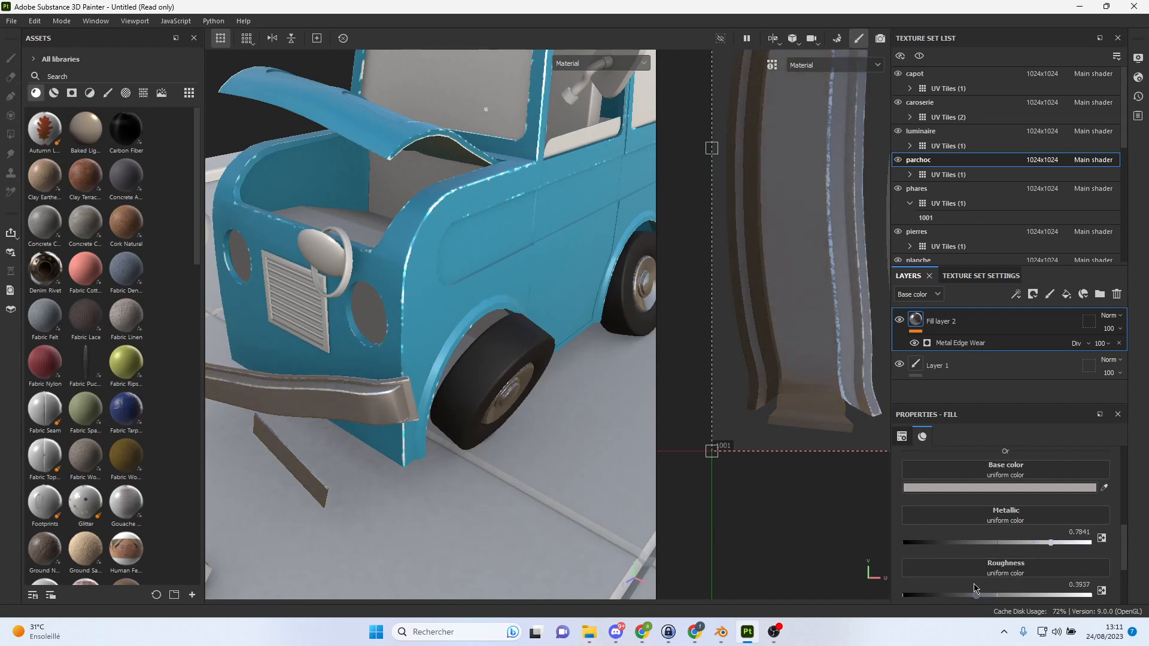
pyautogui.scroll(-4, 477, 395)
pyautogui.keyDown('alt'); pyautogui.moveTo(479, 394); pyautogui.dragTo(579, 358); pyautogui.keyUp('alt')
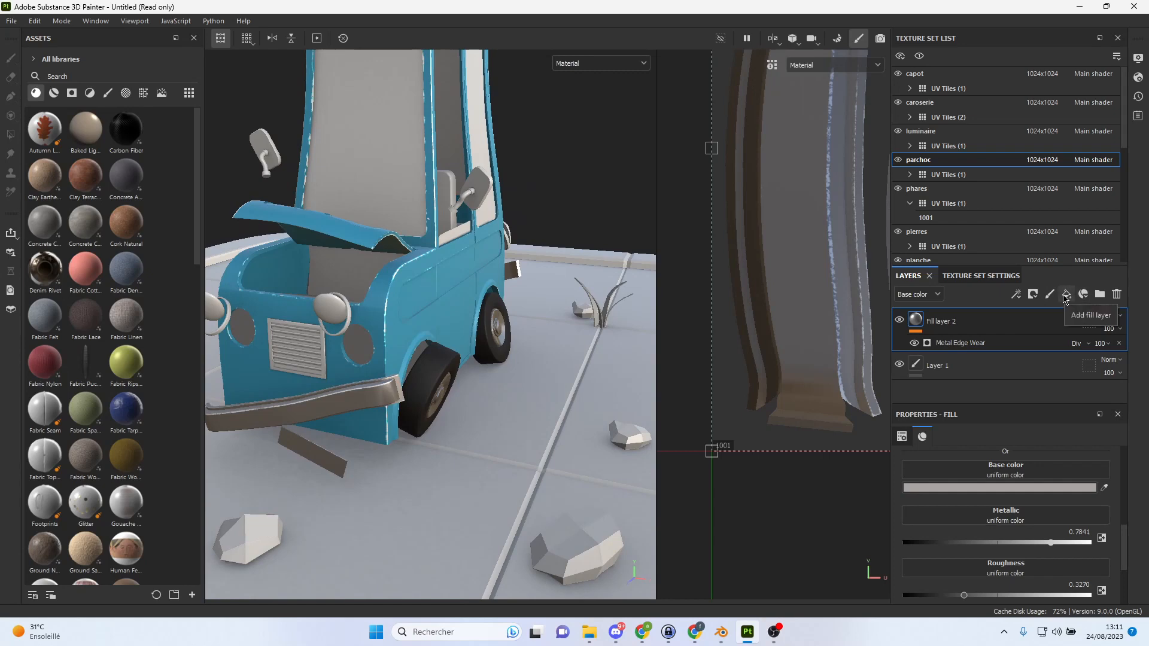
# Add a black mask to the bumper's metallic fill layer and polygon-fill the two rectangular plate UV islands in white.
pyautogui.click(1033, 294)
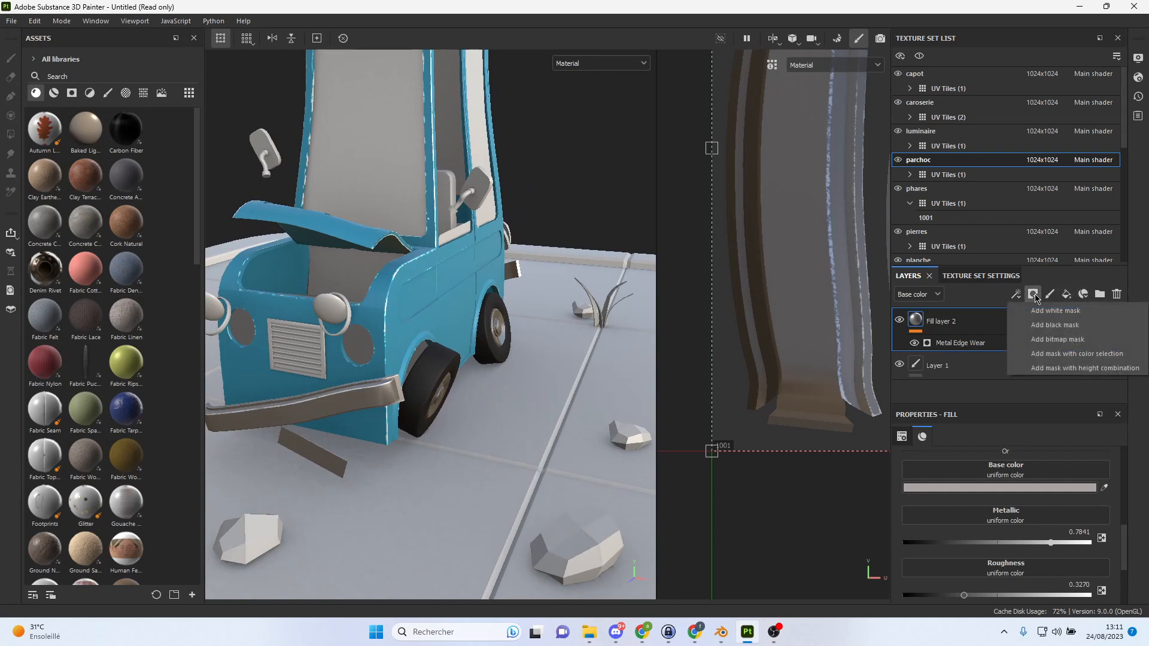
pyautogui.click(1075, 328)
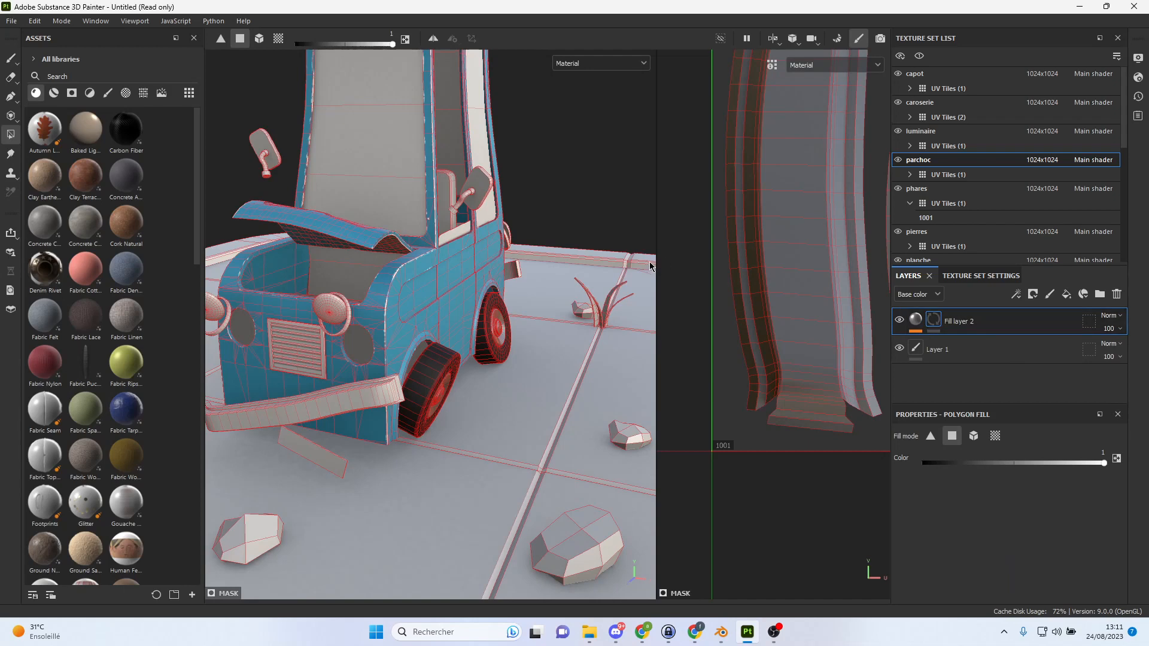
pyautogui.moveTo(661, 262); pyautogui.dragTo(584, 258)
pyautogui.scroll(-5, 757, 254)
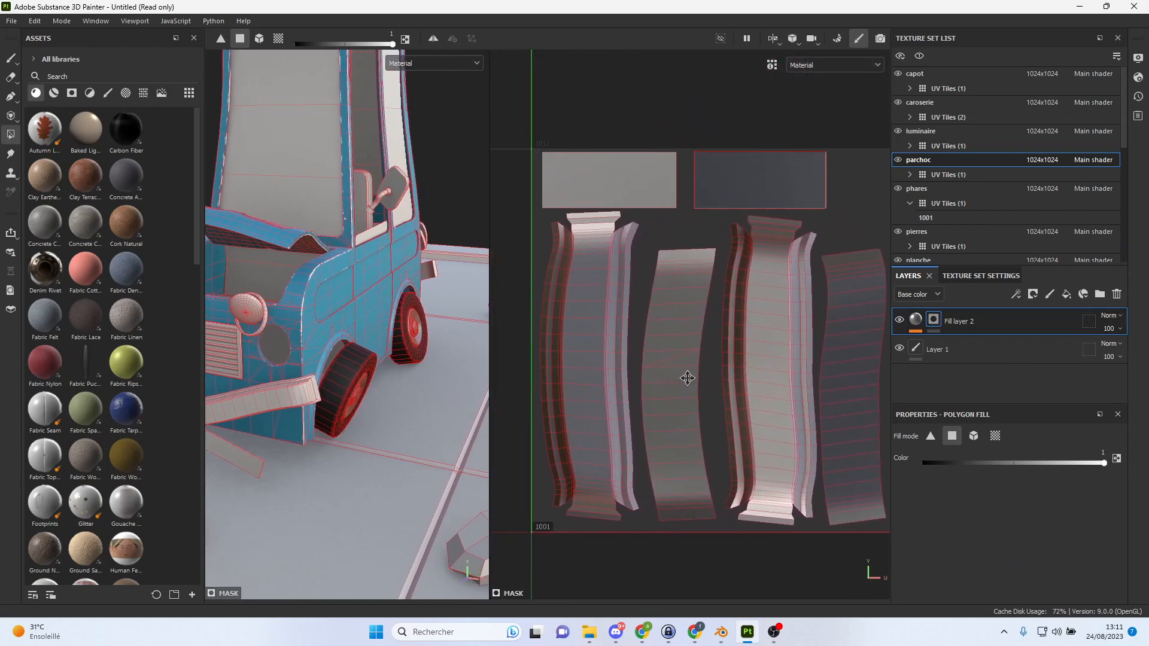
pyautogui.moveTo(532, 138)
pyautogui.mouseDown()
pyautogui.moveTo(763, 207)
pyautogui.moveTo(839, 213)
pyautogui.mouseUp()
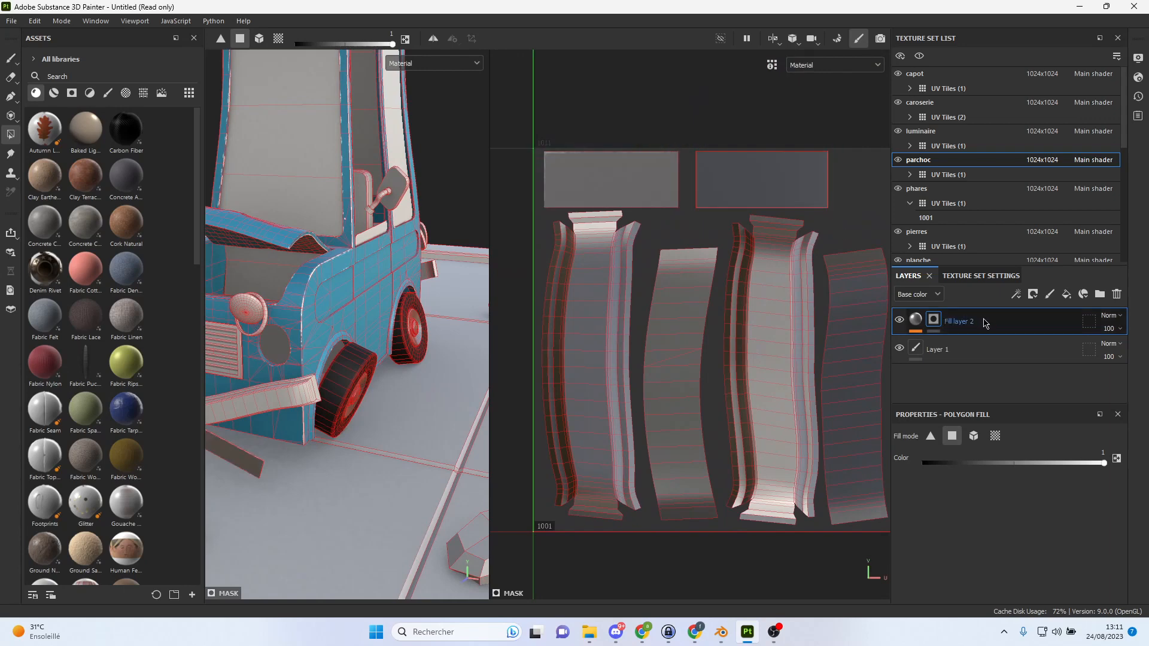
# Try a new fill layer with near-black base color 0C0404 beneath the masked metallic fill, and undo it.
pyautogui.click(995, 351)
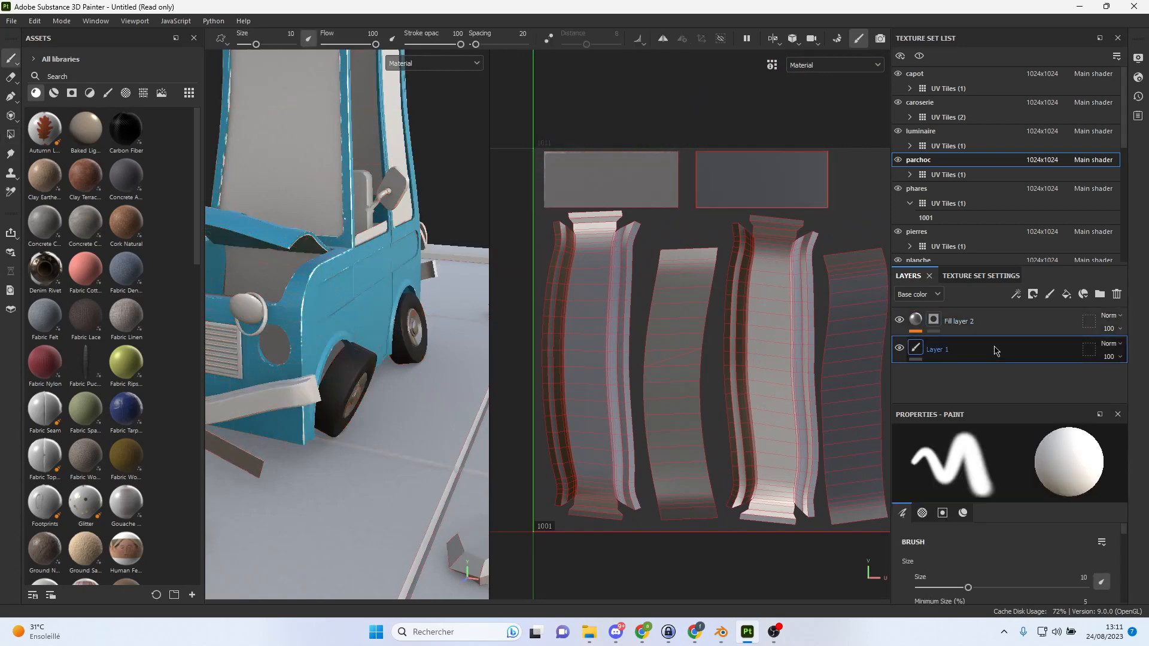
pyautogui.click(1066, 294)
pyautogui.click(1013, 489)
pyautogui.moveTo(819, 310); pyautogui.dragTo(772, 323)
pyautogui.click(941, 359)
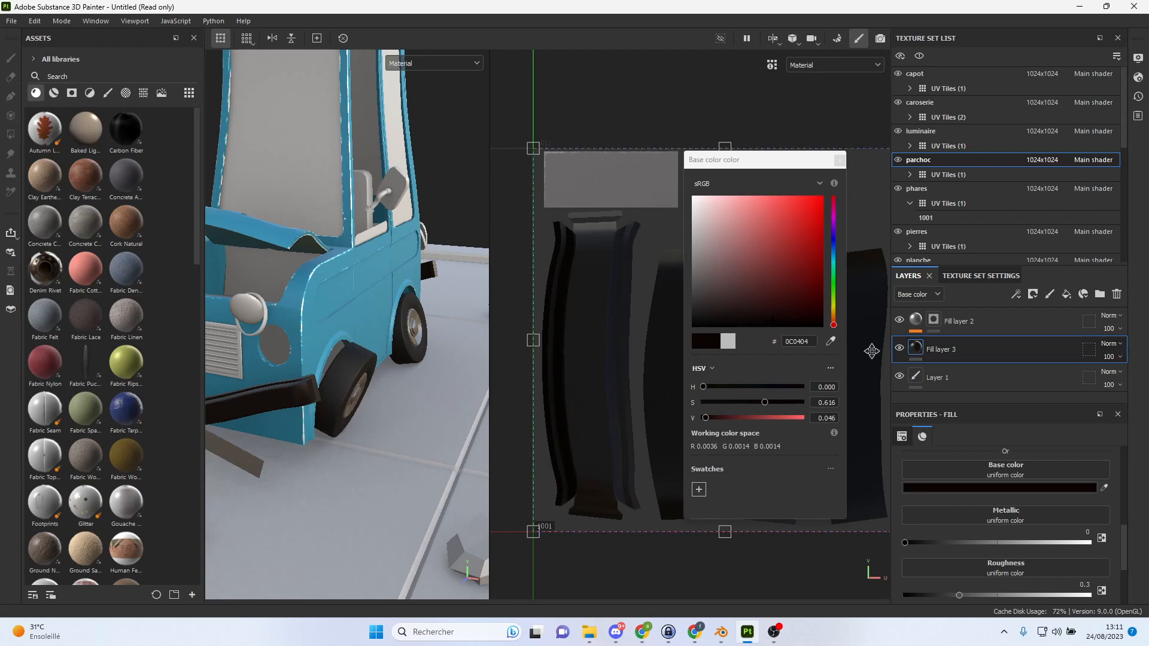
pyautogui.hotkey('ctrl', 'z')
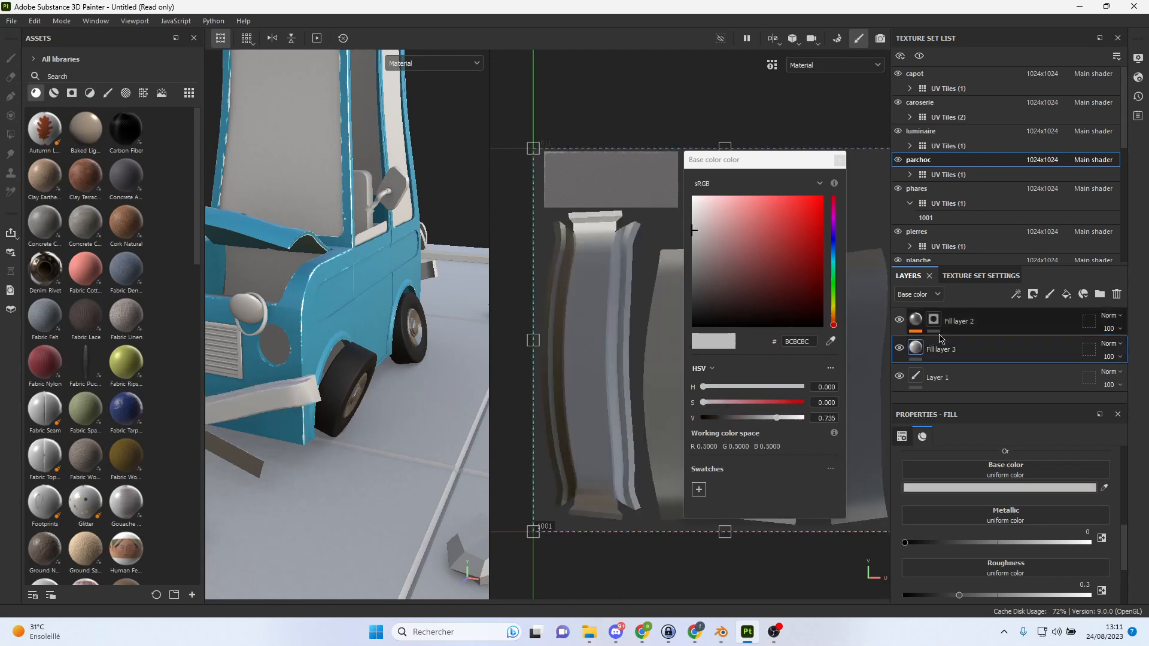
pyautogui.hotkey('ctrl', 'z')
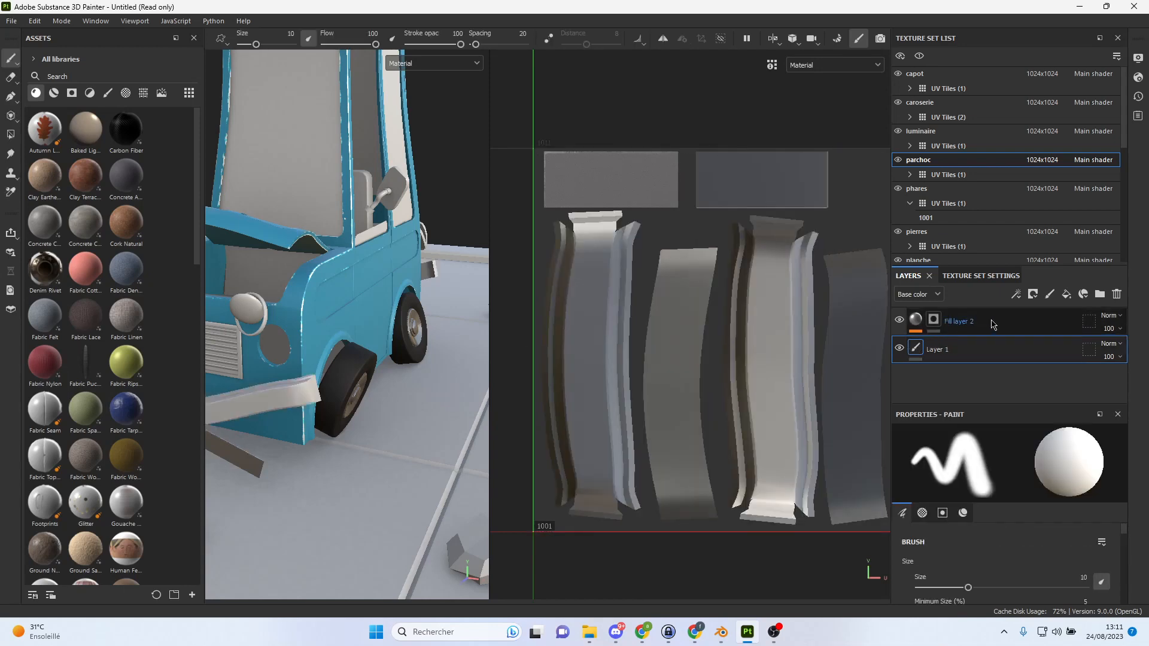
# Polygon-fill all the bumper UV islands in white on the metallic fill layer's mask.
pyautogui.click(934, 320)
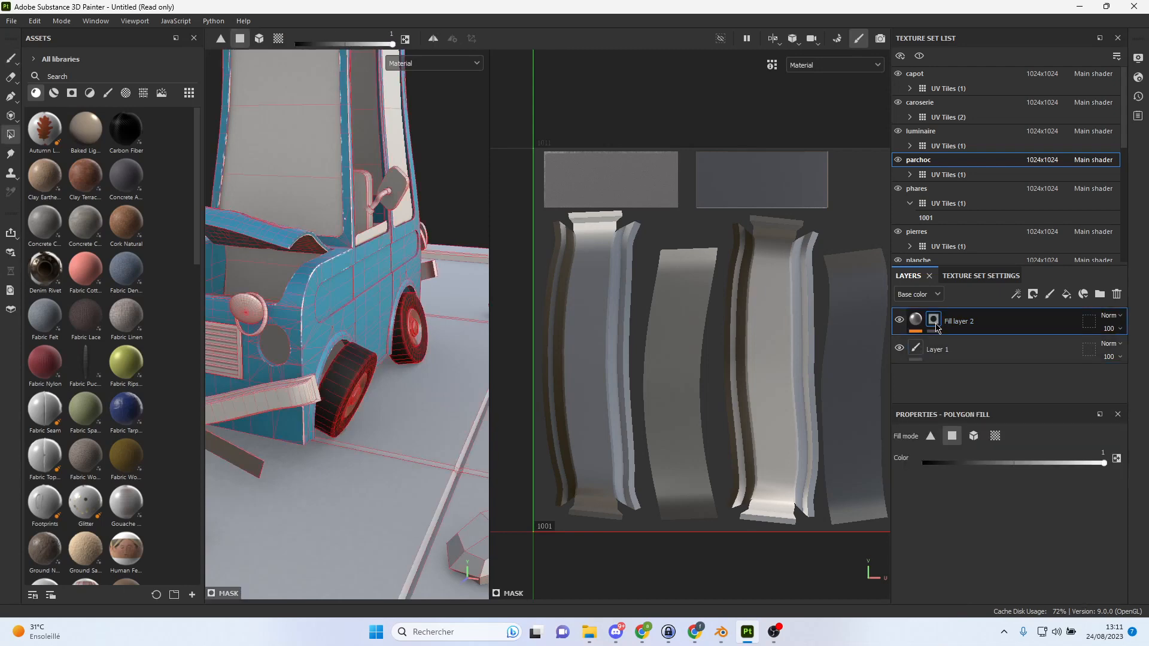
pyautogui.moveTo(672, 132); pyautogui.dragTo(832, 202)
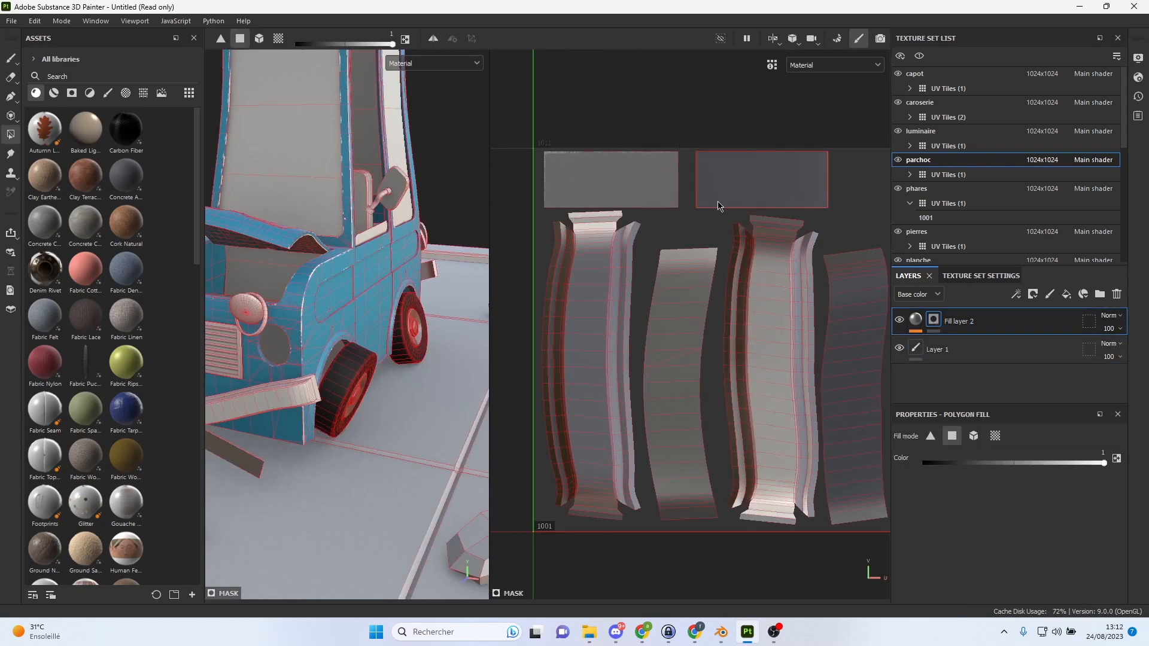
pyautogui.moveTo(718, 206); pyautogui.dragTo(759, 201, button='middle')
pyautogui.moveTo(707, 183); pyautogui.dragTo(708, 186)
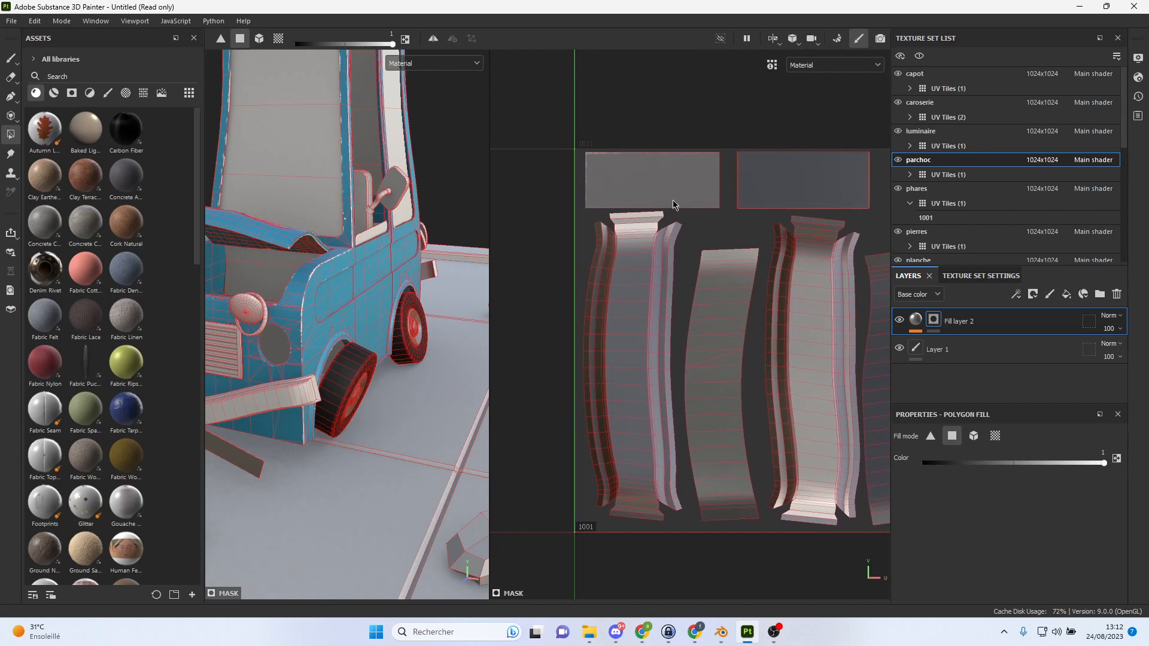
pyautogui.moveTo(623, 204); pyautogui.dragTo(694, 479)
pyautogui.scroll(-2, 694, 475)
pyautogui.moveTo(609, 269); pyautogui.dragTo(740, 353)
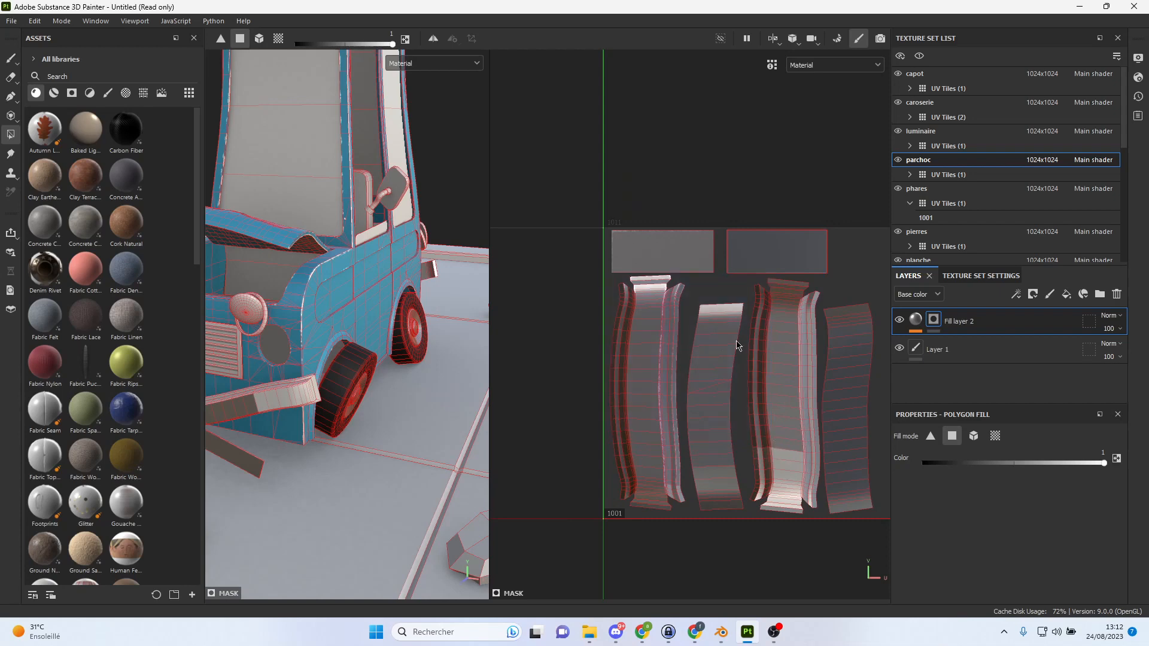
pyautogui.scroll(-1, 714, 297)
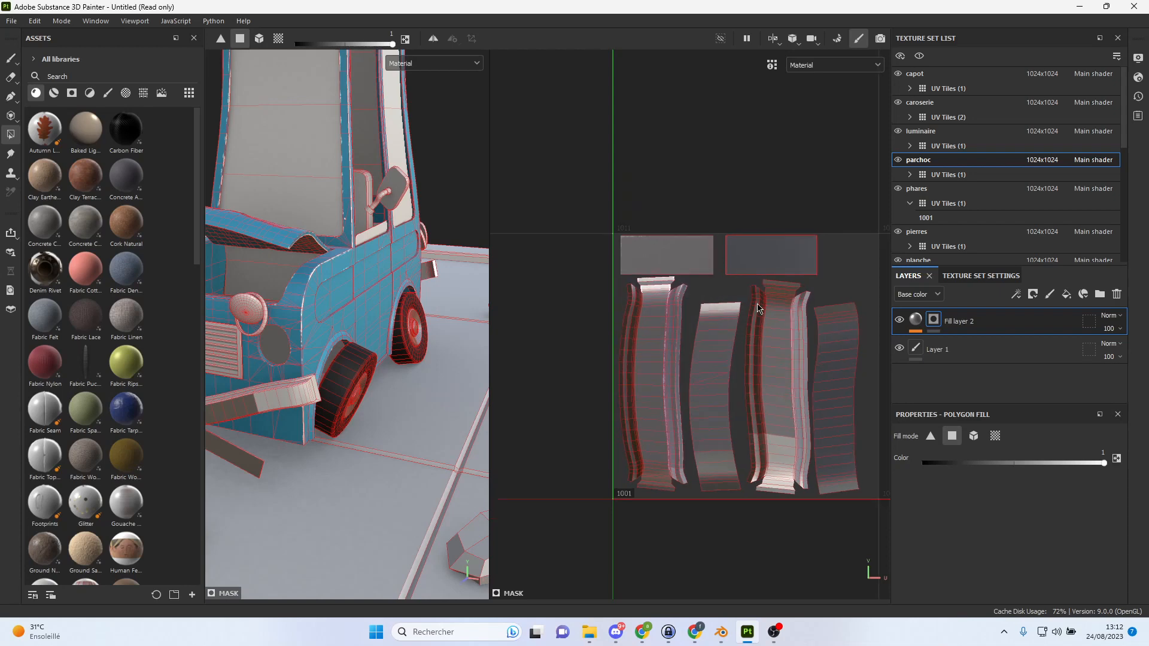
pyautogui.press('ctrl')
pyautogui.keyDown('ctrl'); pyautogui.click(759, 308); pyautogui.keyUp('ctrl')
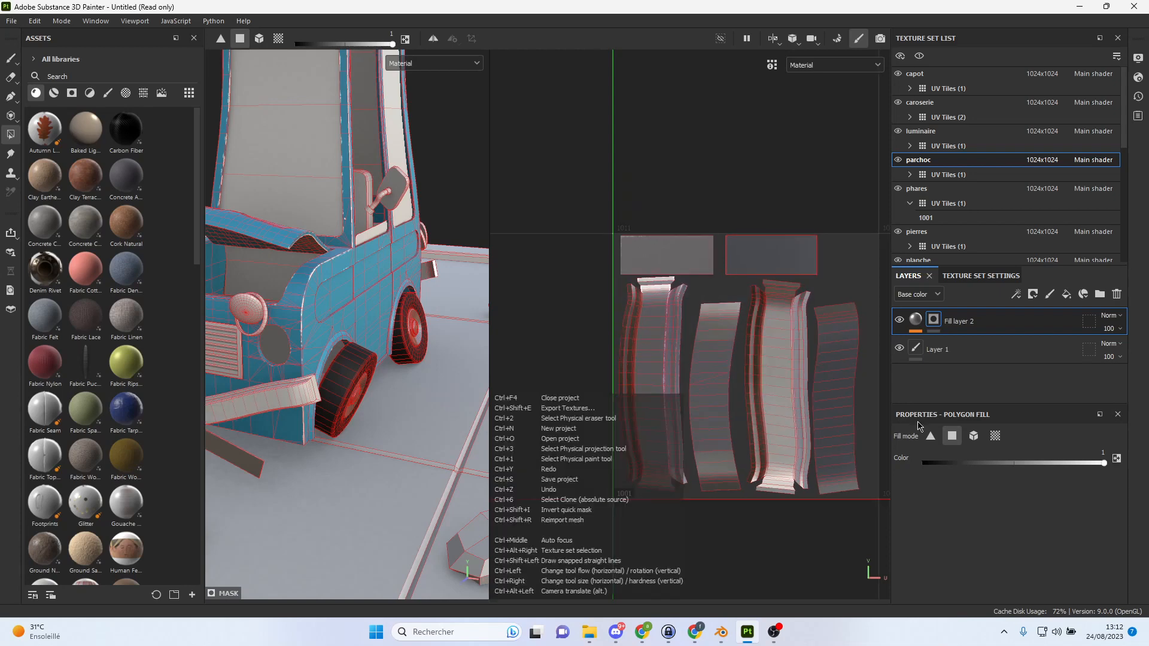
pyautogui.moveTo(589, 216); pyautogui.dragTo(913, 592)
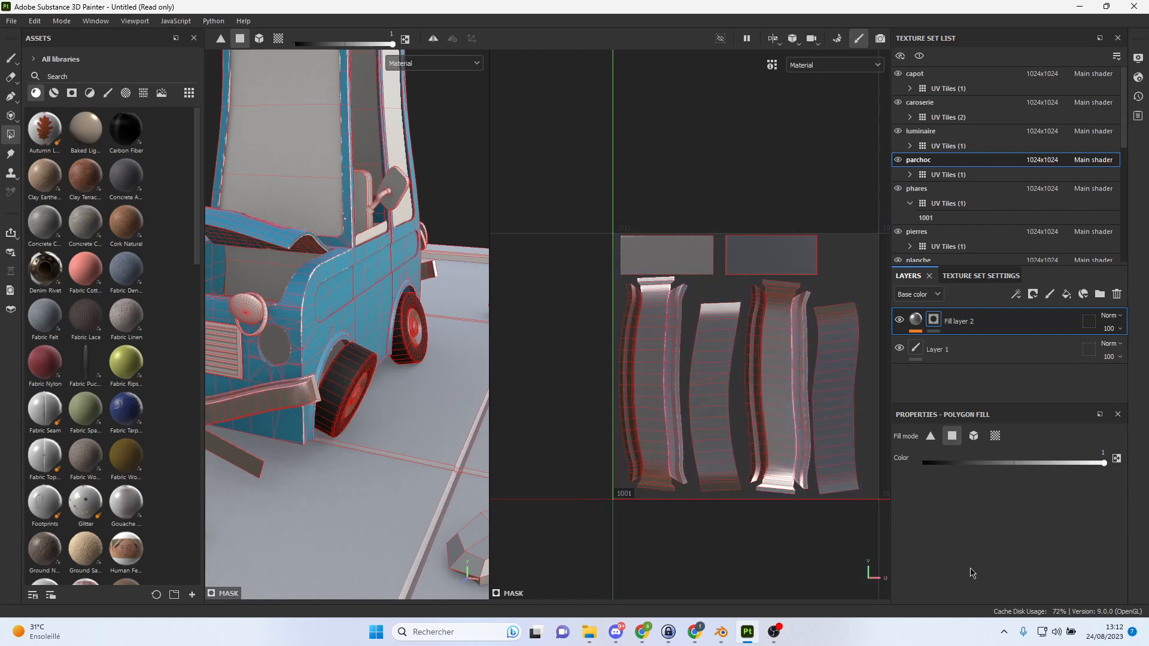
# Remove the two rectangular plate UV islands from the metallic fill's mask using polygon fill with color value 0.
pyautogui.moveTo(1091, 463); pyautogui.dragTo(909, 466)
pyautogui.moveTo(615, 211)
pyautogui.mouseDown()
pyautogui.moveTo(790, 274)
pyautogui.moveTo(834, 276)
pyautogui.mouseUp()
pyautogui.scroll(2, 388, 433)
pyautogui.keyDown('alt'); pyautogui.moveTo(387, 435); pyautogui.dragTo(485, 386); pyautogui.keyUp('alt')
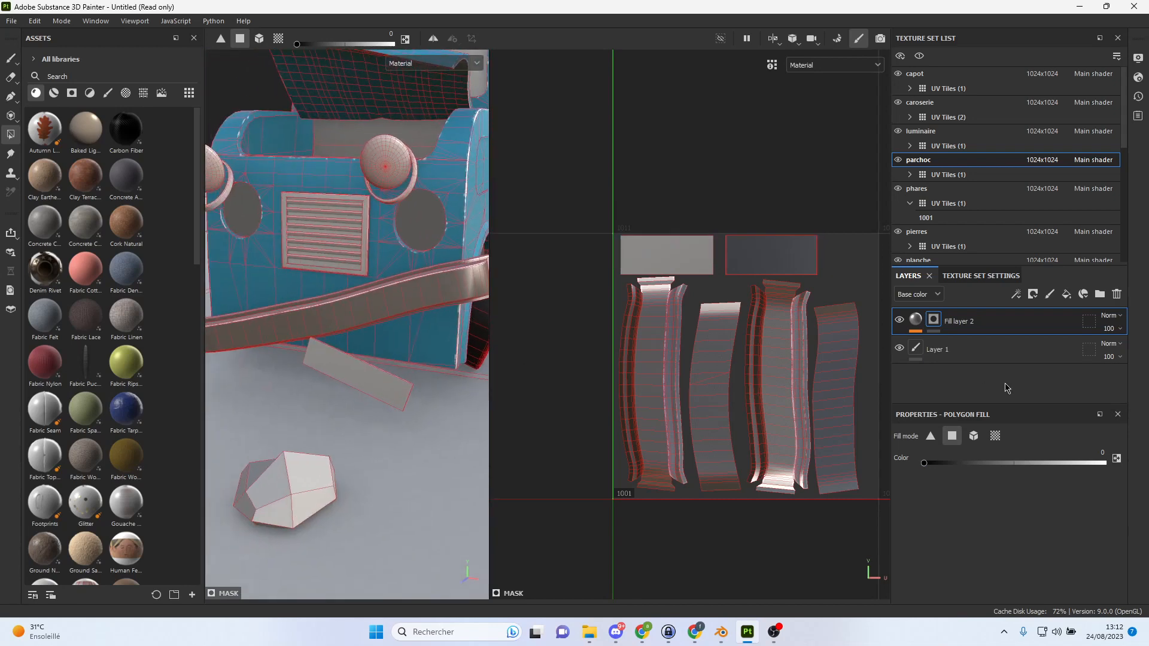
# Add a fill layer directly above Layer 1 with base color 1C1C1C, Metallic 0.6254 and Roughness 0.1048 for the plates.
pyautogui.click(988, 347)
pyautogui.click(1067, 294)
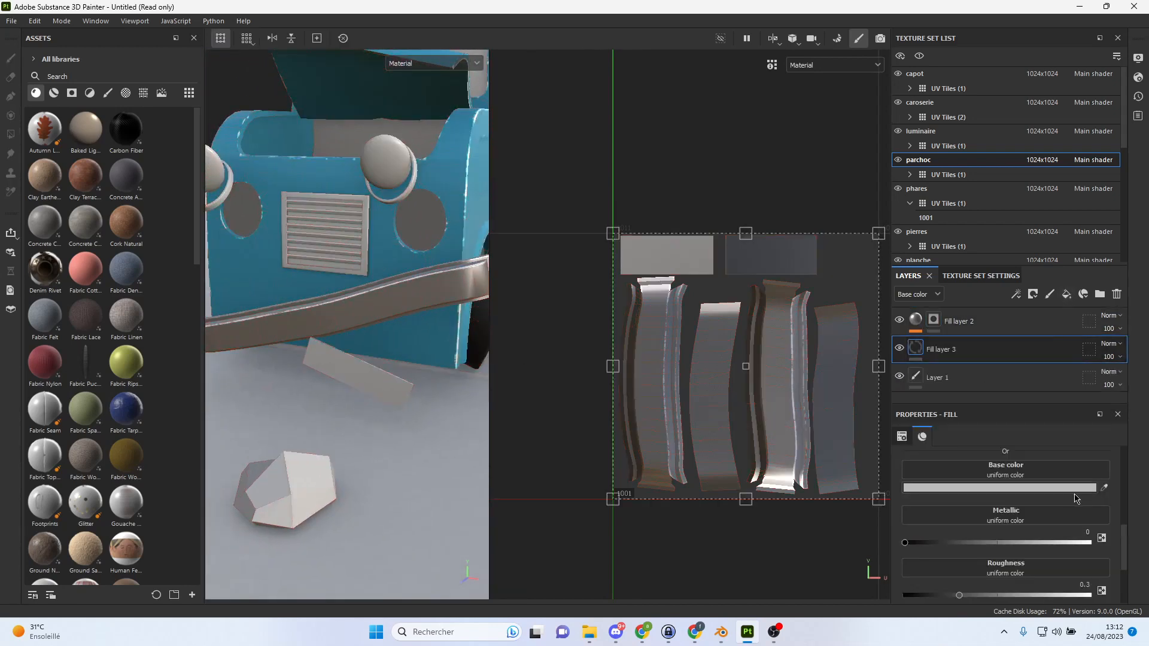
pyautogui.click(1069, 488)
pyautogui.moveTo(806, 276); pyautogui.dragTo(692, 312)
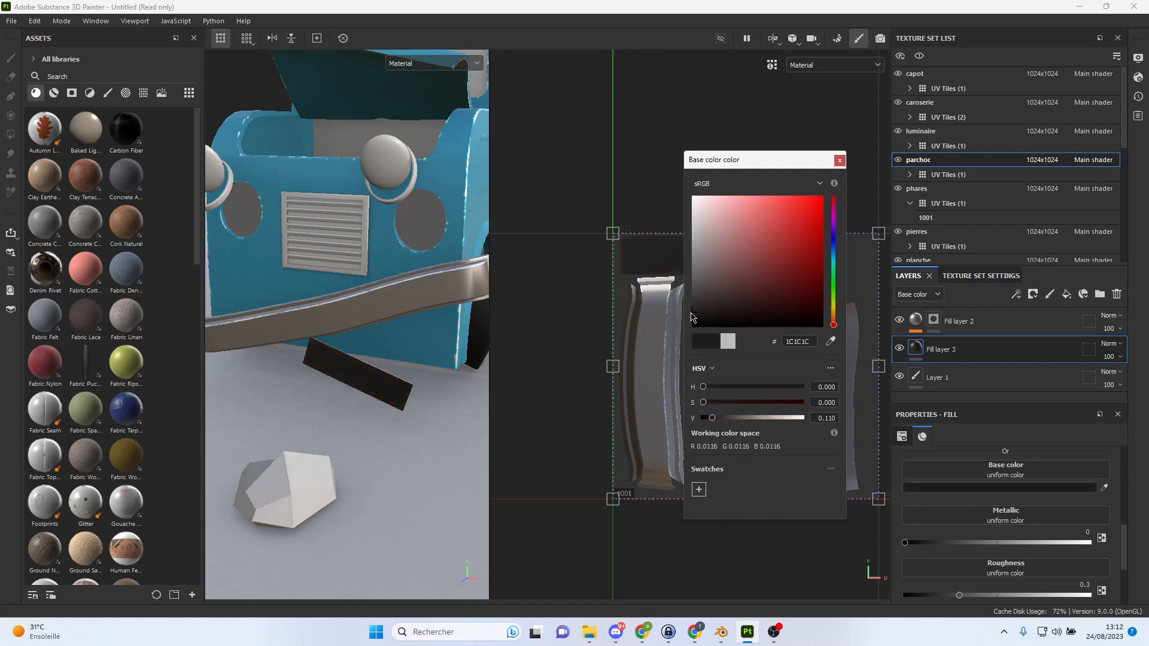
pyautogui.scroll(3, 348, 435)
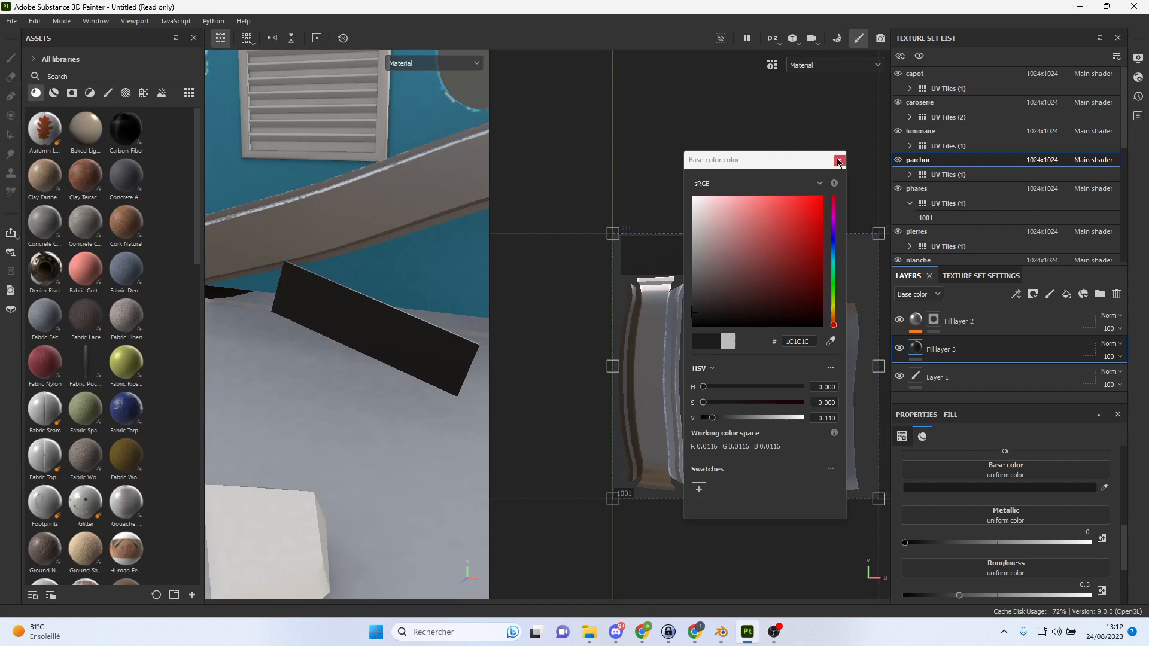
pyautogui.click(839, 160)
pyautogui.moveTo(912, 547)
pyautogui.mouseDown()
pyautogui.moveTo(1065, 546)
pyautogui.moveTo(1012, 543)
pyautogui.mouseUp()
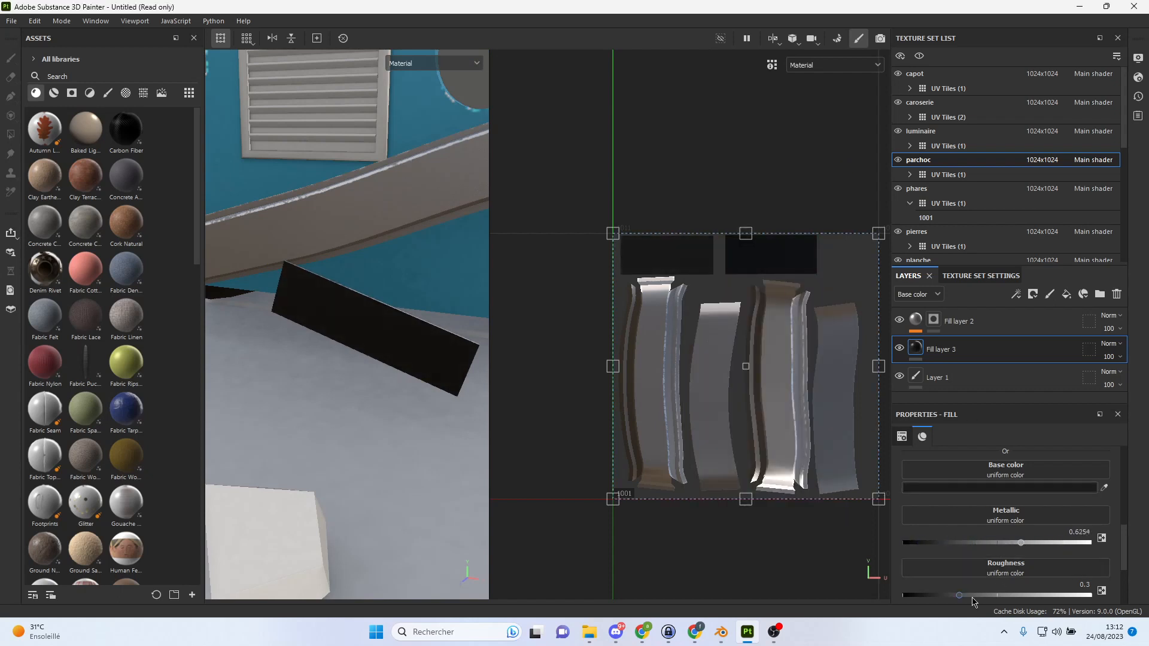
pyautogui.moveTo(960, 596); pyautogui.dragTo(918, 597)
# Enlarge the 3D view and examine the whole car from the side with its bumpers and wheels.
pyautogui.moveTo(490, 338); pyautogui.dragTo(870, 340)
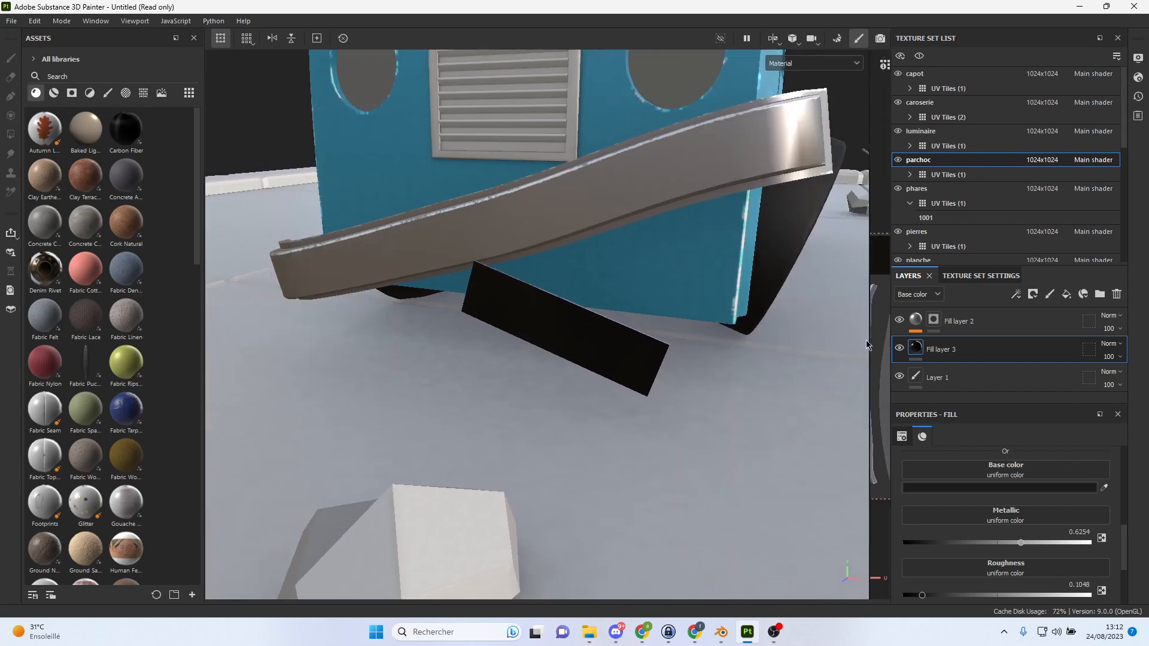
pyautogui.scroll(-8, 721, 367)
pyautogui.keyDown('alt'); pyautogui.moveTo(720, 367); pyautogui.dragTo(644, 337); pyautogui.keyUp('alt')
pyautogui.keyDown('alt'); pyautogui.moveTo(703, 283); pyautogui.dragTo(534, 427, button='middle'); pyautogui.keyUp('alt')
pyautogui.keyDown('alt'); pyautogui.moveTo(535, 428); pyautogui.dragTo(575, 375); pyautogui.keyUp('alt')
pyautogui.keyDown('alt'); pyautogui.moveTo(595, 339); pyautogui.dragTo(591, 383, button='middle'); pyautogui.keyUp('alt')
pyautogui.keyDown('alt'); pyautogui.moveTo(641, 371); pyautogui.dragTo(569, 336); pyautogui.keyUp('alt')
pyautogui.keyDown('alt'); pyautogui.moveTo(572, 335); pyautogui.dragTo(494, 320, button='middle'); pyautogui.keyUp('alt')
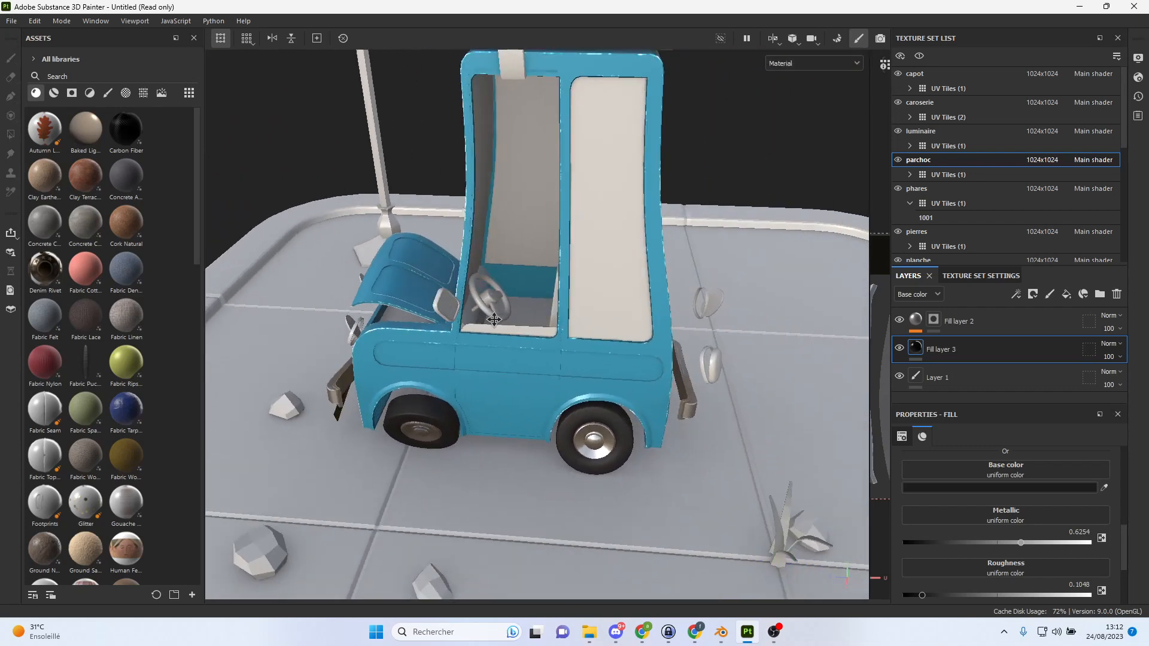
pyautogui.keyDown('alt'); pyautogui.moveTo(495, 319); pyautogui.dragTo(482, 315); pyautogui.keyUp('alt')
pyautogui.keyDown('alt'); pyautogui.moveTo(482, 315); pyautogui.dragTo(679, 371, button='right'); pyautogui.keyUp('alt')
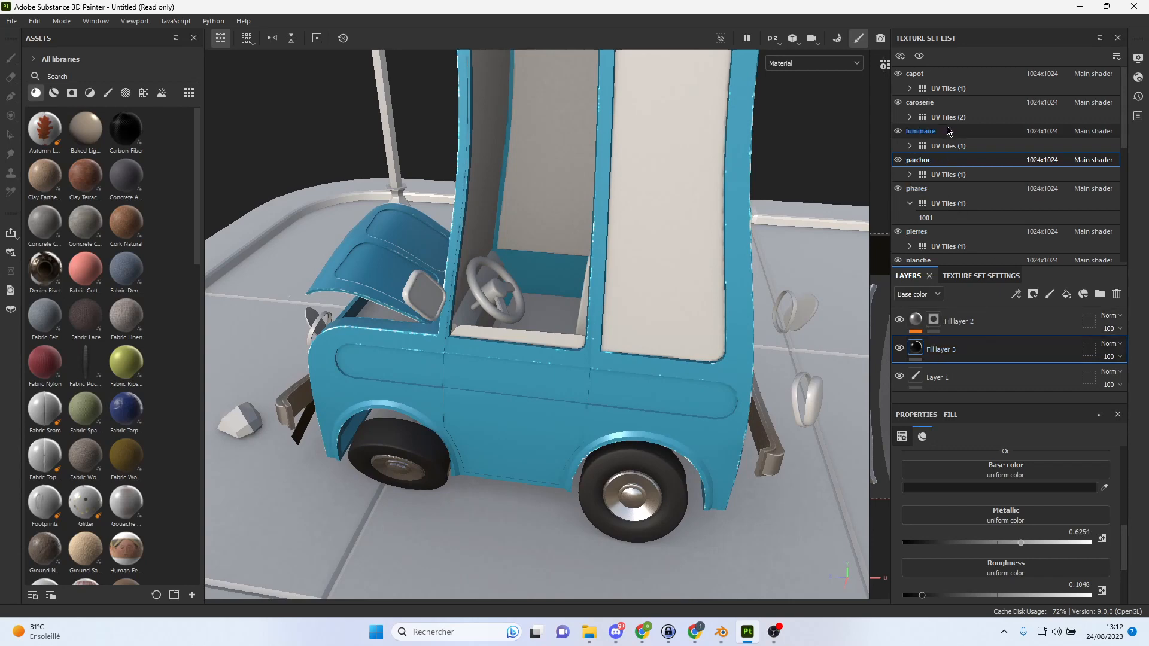
# Paste the copied near-black Fill layer 3 above Layer 1 in the volant texture set.
pyautogui.scroll(-5, 949, 144)
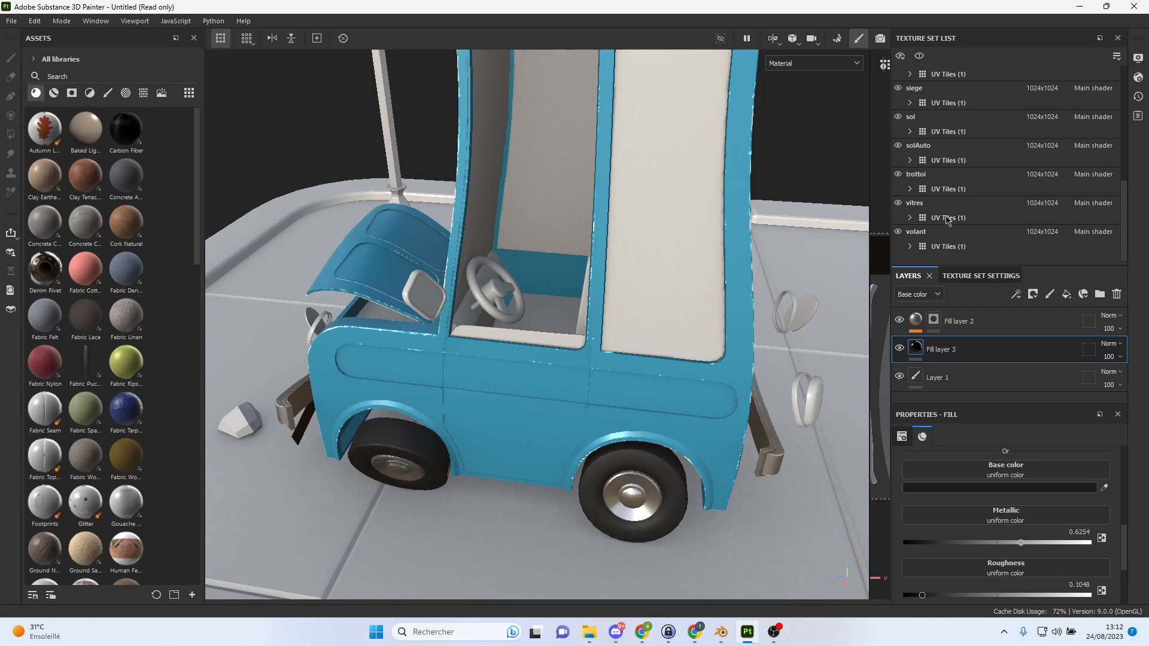
pyautogui.click(947, 234)
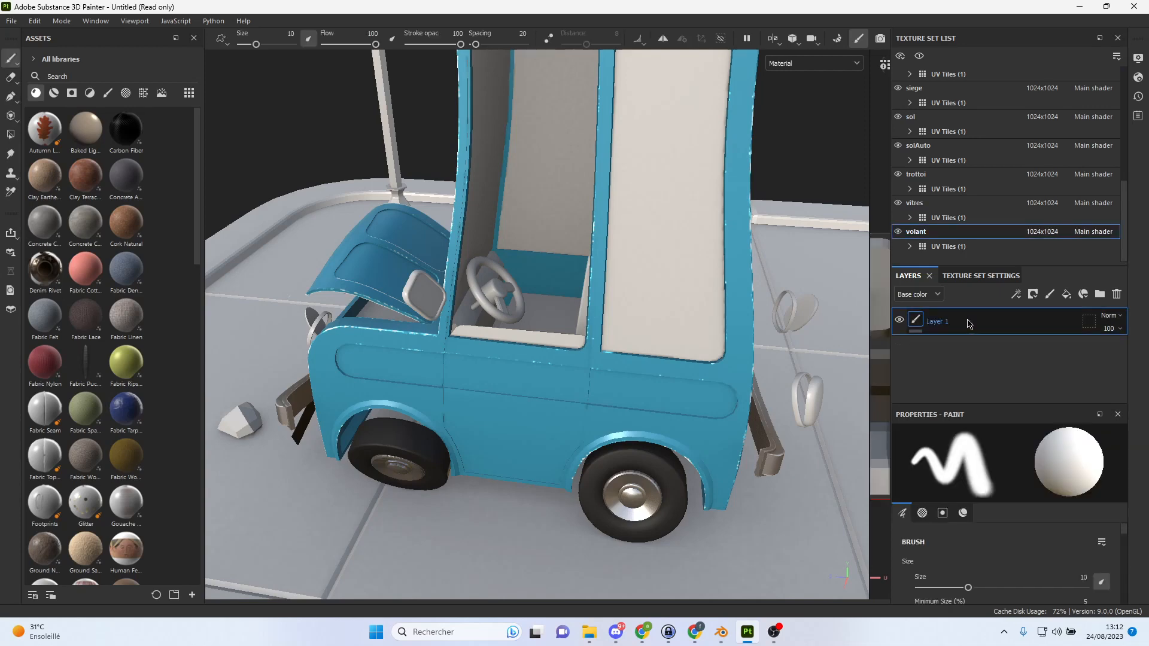
pyautogui.hotkey('ctrl', 'v')
pyautogui.scroll(4, 845, 414)
pyautogui.keyDown('alt'); pyautogui.moveTo(600, 339); pyautogui.dragTo(573, 336); pyautogui.keyUp('alt')
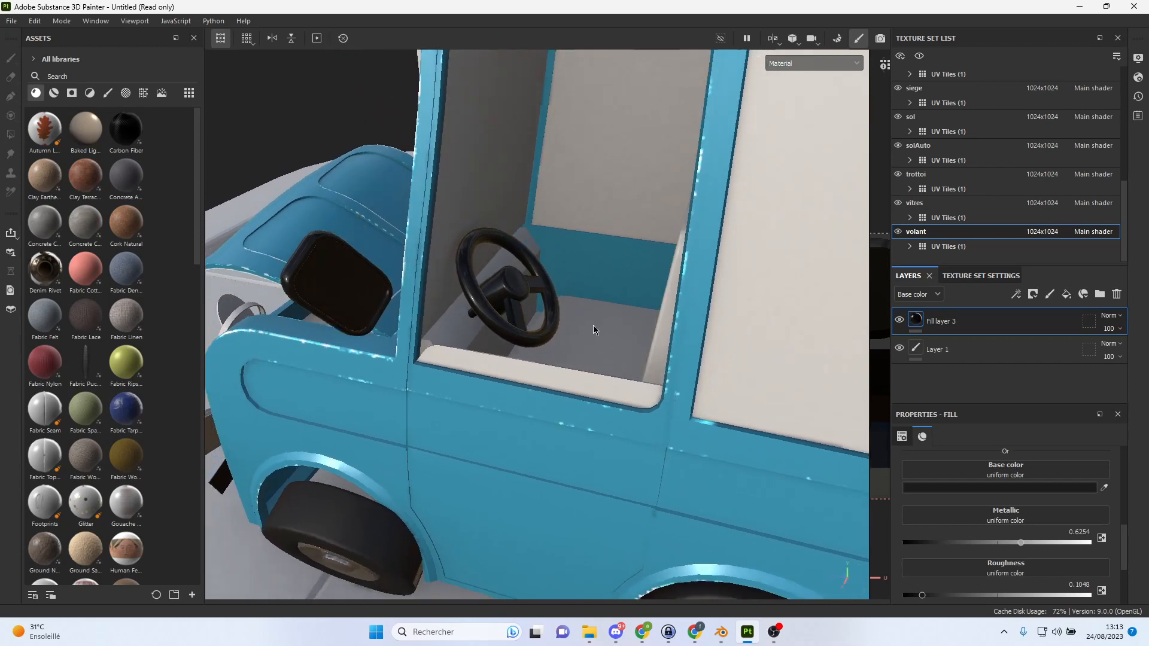
# Set the steering wheel's near-black fill to Roughness 0.3714 and Metallic 0.1587.
pyautogui.scroll(-1, 1041, 494)
pyautogui.scroll(2, 1054, 488)
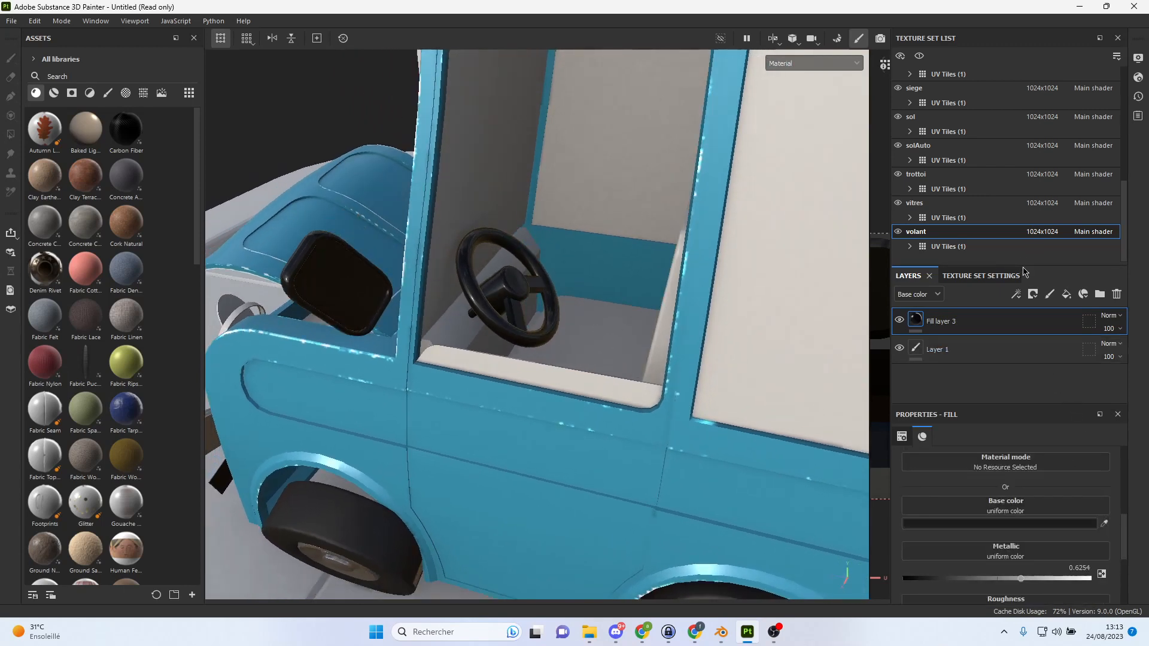
pyautogui.moveTo(1024, 264); pyautogui.dragTo(1033, 210)
pyautogui.moveTo(1033, 404); pyautogui.dragTo(1048, 316)
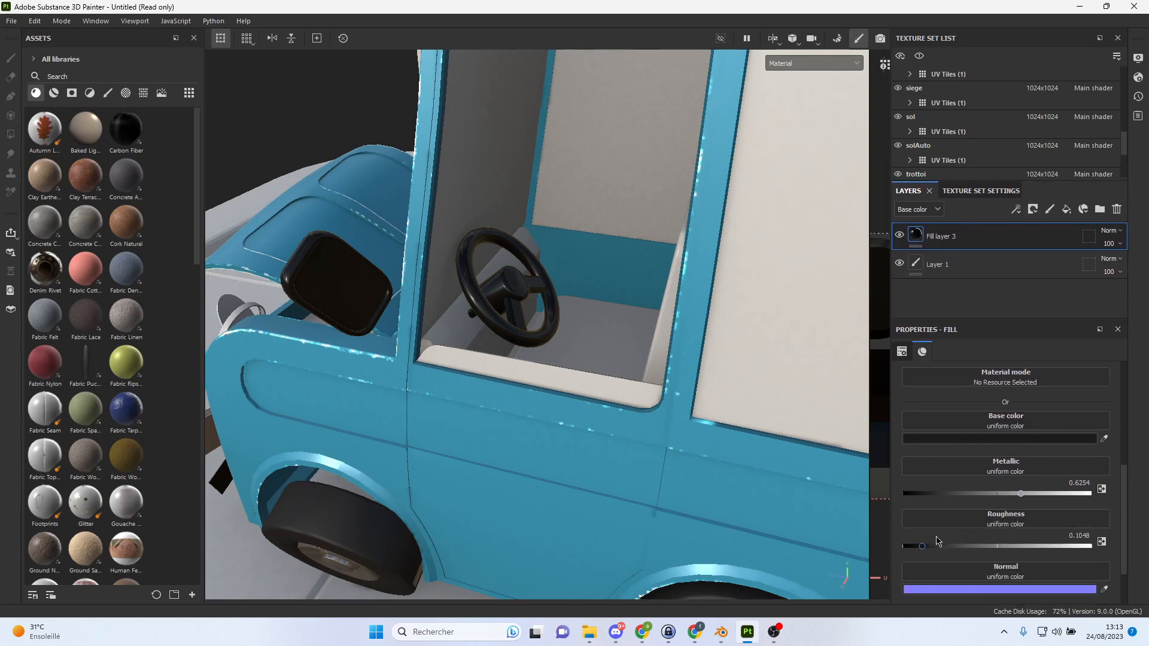
pyautogui.moveTo(925, 549)
pyautogui.mouseDown()
pyautogui.moveTo(1021, 547)
pyautogui.moveTo(964, 546)
pyautogui.mouseUp()
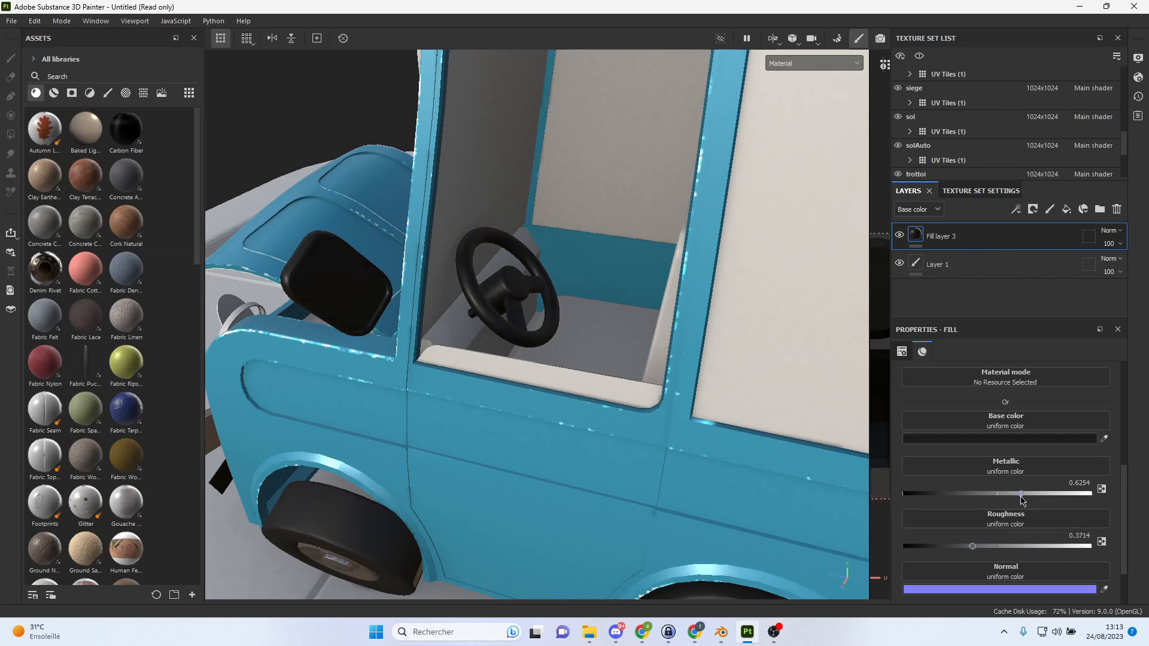
pyautogui.moveTo(1022, 498); pyautogui.dragTo(936, 499)
pyautogui.scroll(6, 474, 326)
pyautogui.scroll(-7, 517, 327)
pyautogui.moveTo(526, 344)
pyautogui.keyDown('alt'); pyautogui.mouseDown()
pyautogui.moveTo(460, 337)
pyautogui.moveTo(534, 339)
pyautogui.mouseUp(); pyautogui.keyUp('alt')
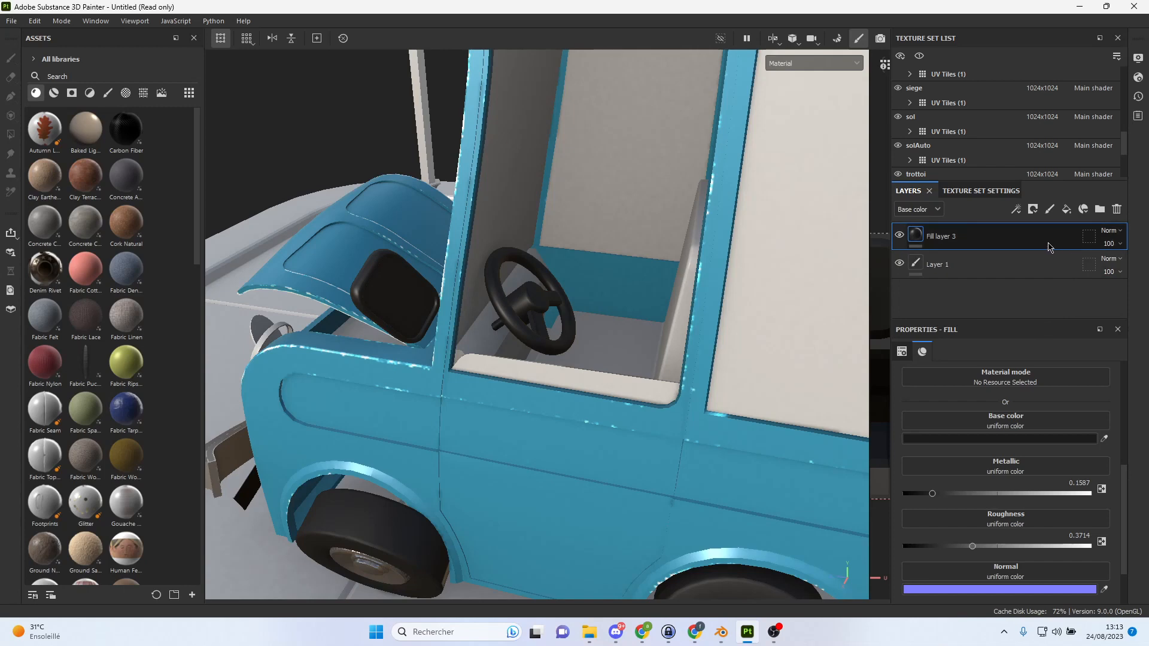
# Add a Dirt generator to Fill layer 3 in the volant texture set.
pyautogui.rightClick(1051, 238)
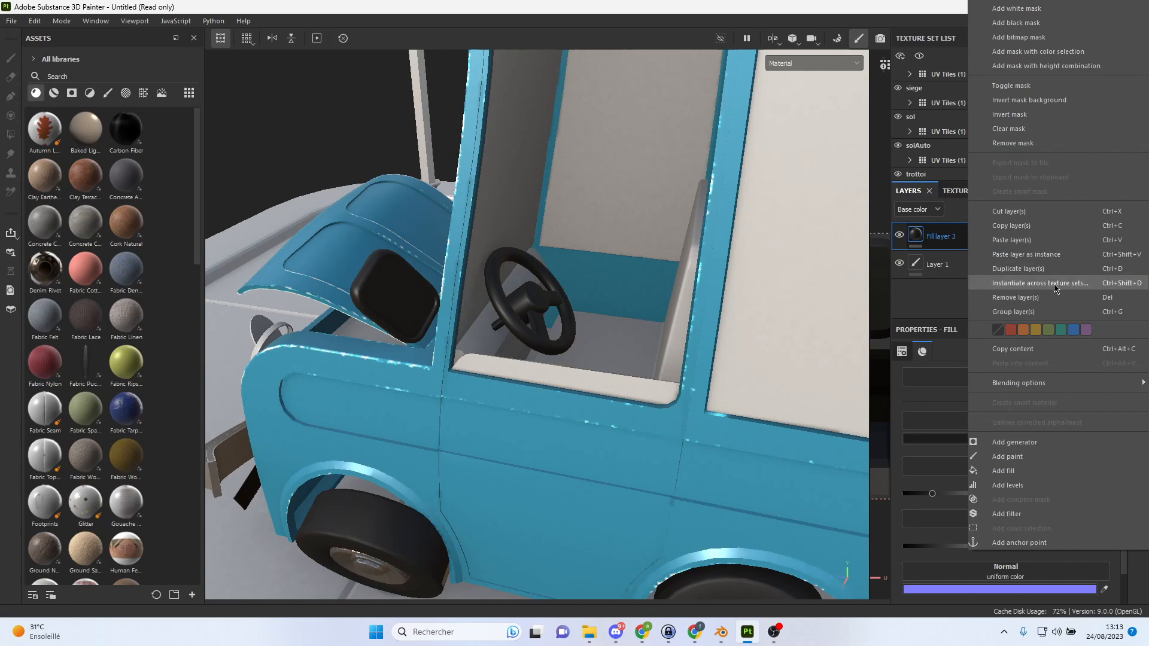
pyautogui.click(947, 242)
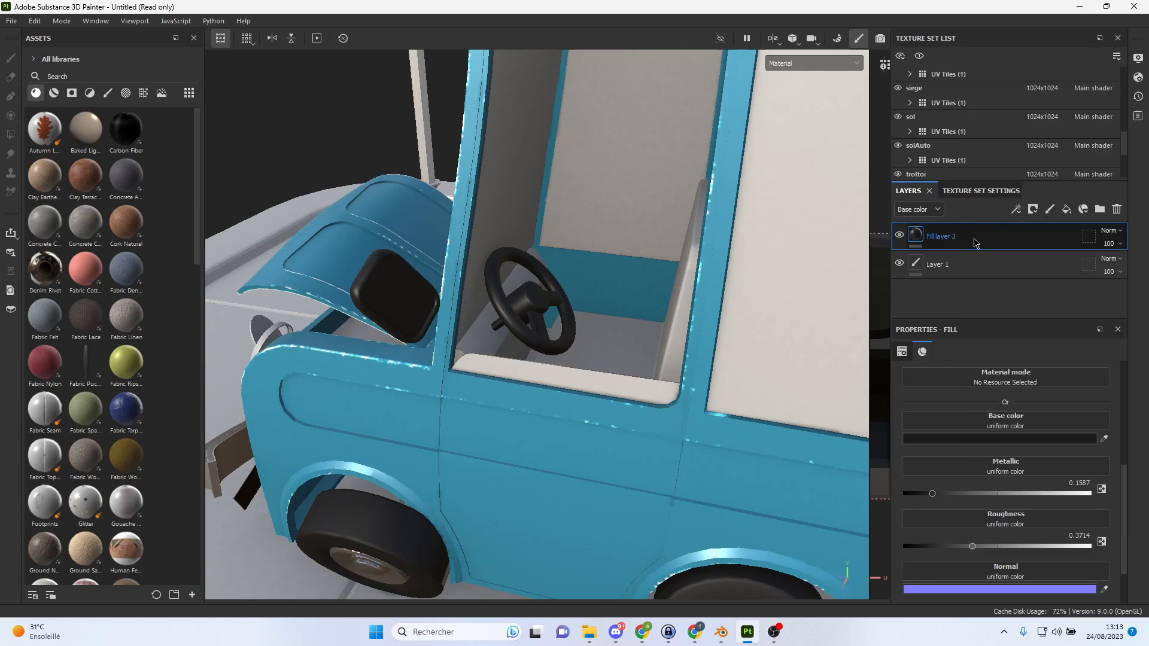
pyautogui.rightClick(1027, 243)
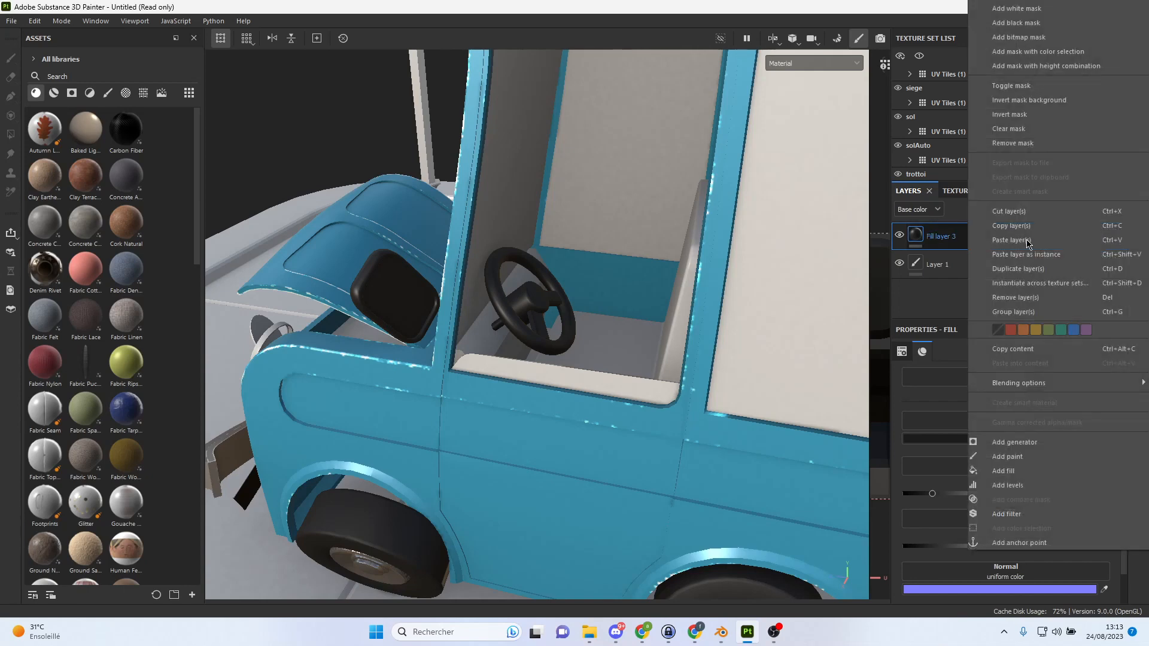
pyautogui.click(1030, 442)
pyautogui.click(1031, 397)
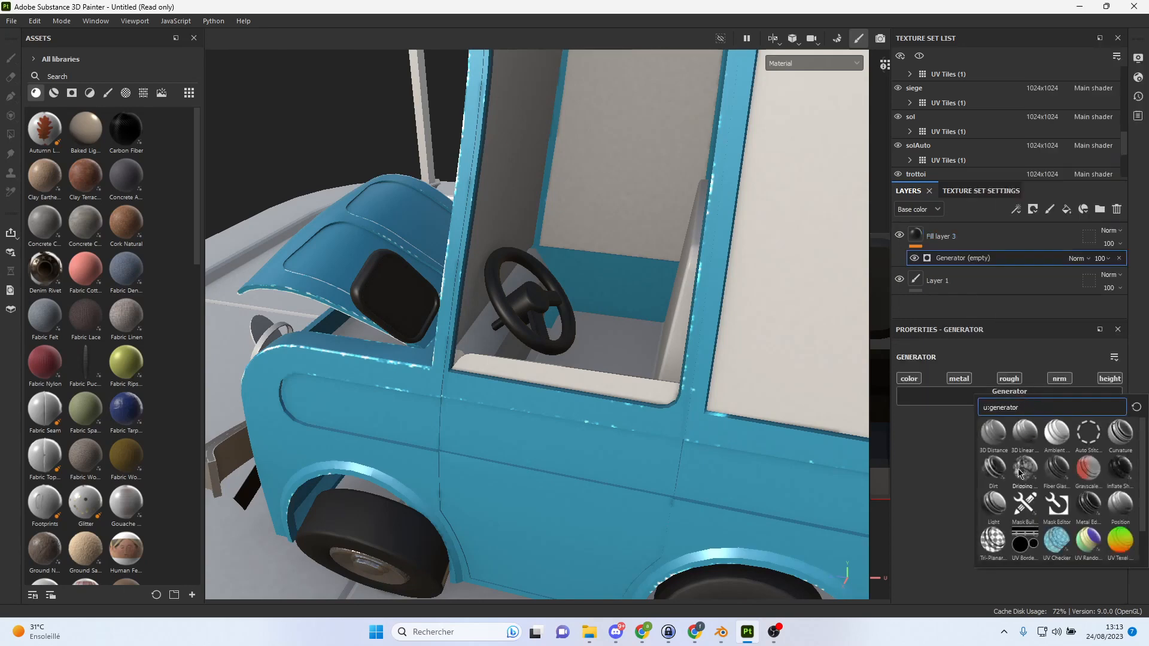
pyautogui.click(1003, 474)
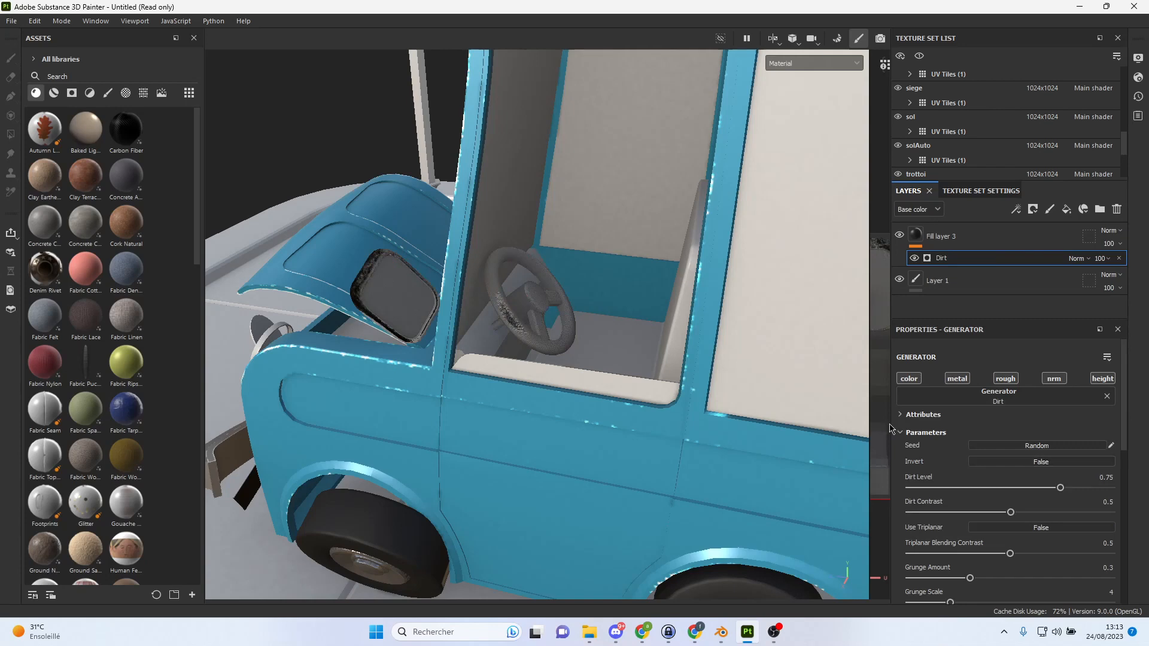
# Set the generator's Dirt Level to 0.21 and limit its effect to the color channel, disabling metal, rough, nrm and height.
pyautogui.scroll(4, 622, 346)
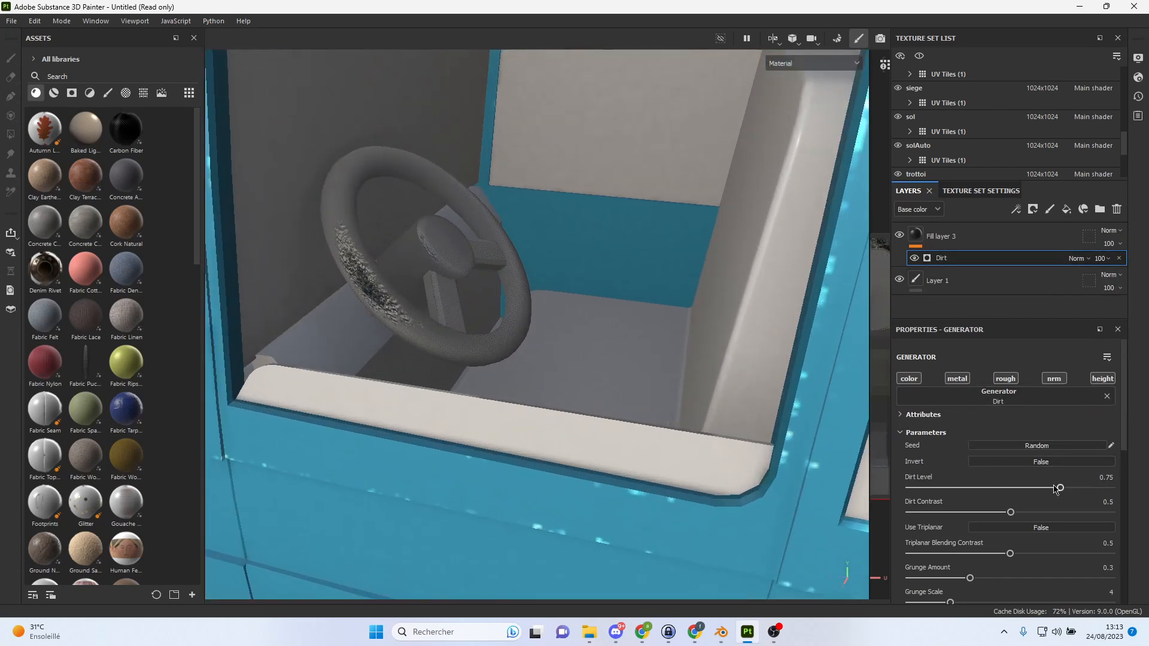
pyautogui.moveTo(1061, 490); pyautogui.dragTo(953, 490)
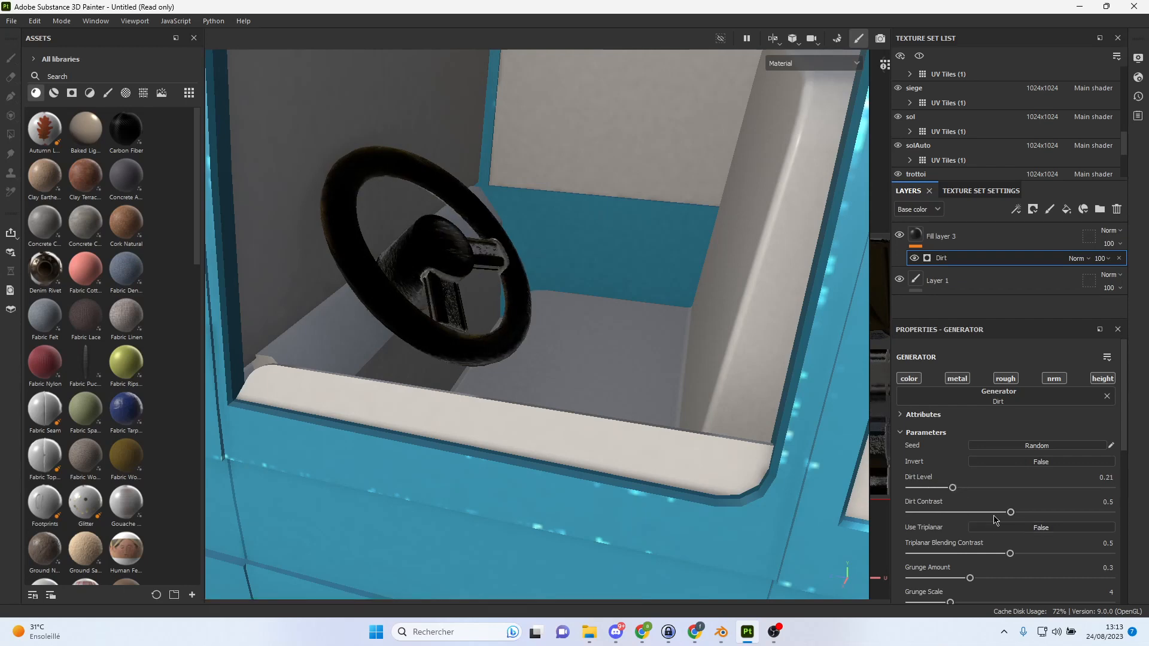
pyautogui.click(958, 379)
pyautogui.click(1006, 379)
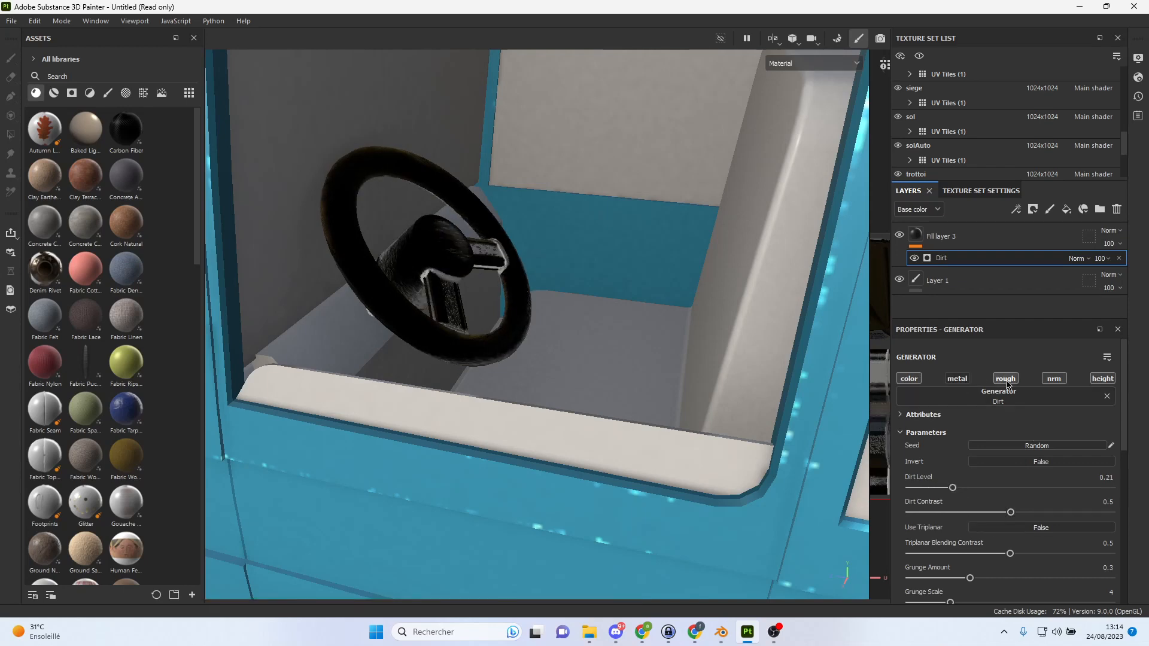
pyautogui.click(1058, 379)
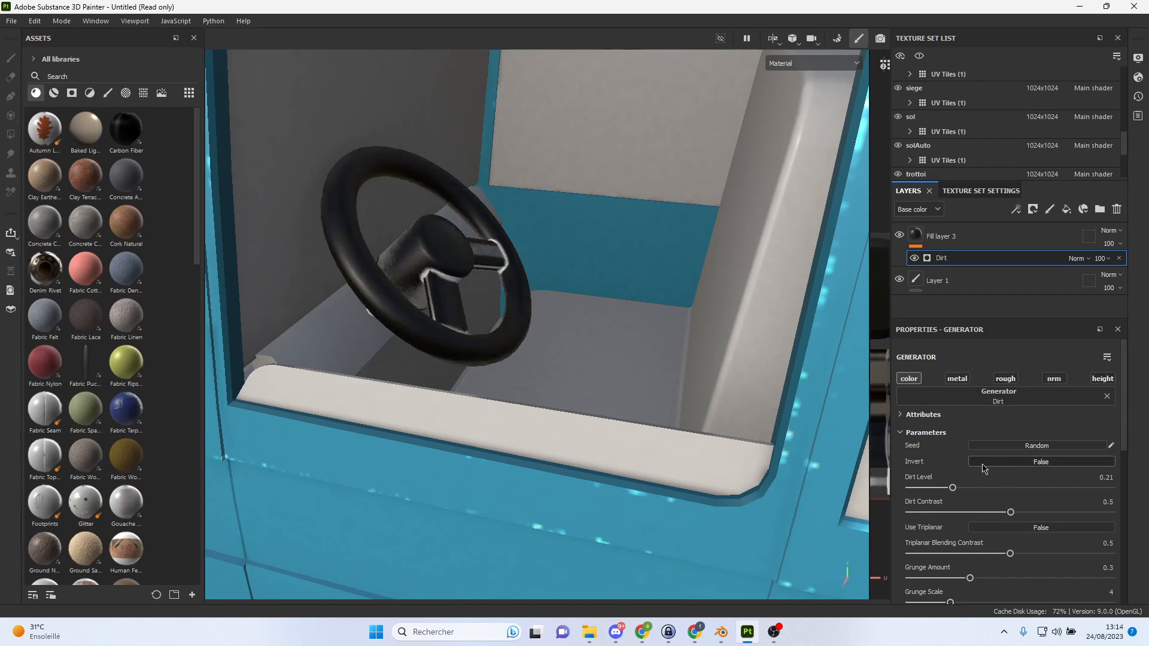
# Tune the Dirt generator: Dirt Level 0.27, Dirt Contrast 0.47, Triplanar Blending Contrast 0.49, Grunge Amount 0.71, Grunge Scale 9, Edges Masking 0.13.
pyautogui.moveTo(954, 491); pyautogui.dragTo(994, 510)
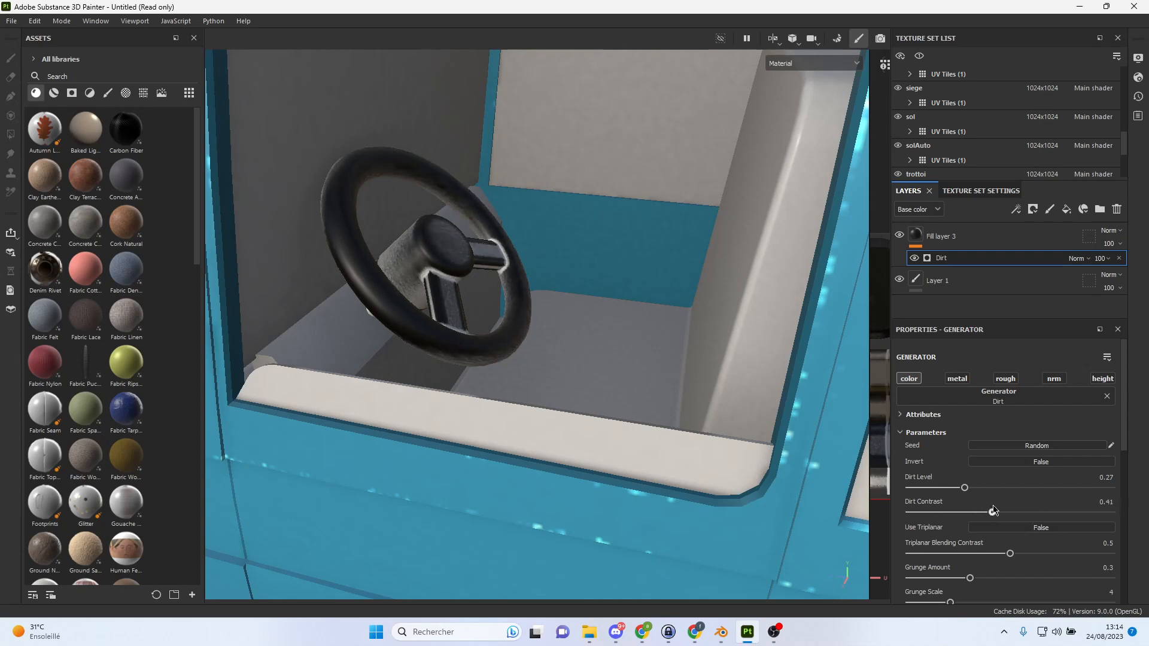
pyautogui.scroll(-3, 1038, 514)
pyautogui.moveTo(1011, 483); pyautogui.dragTo(1047, 506)
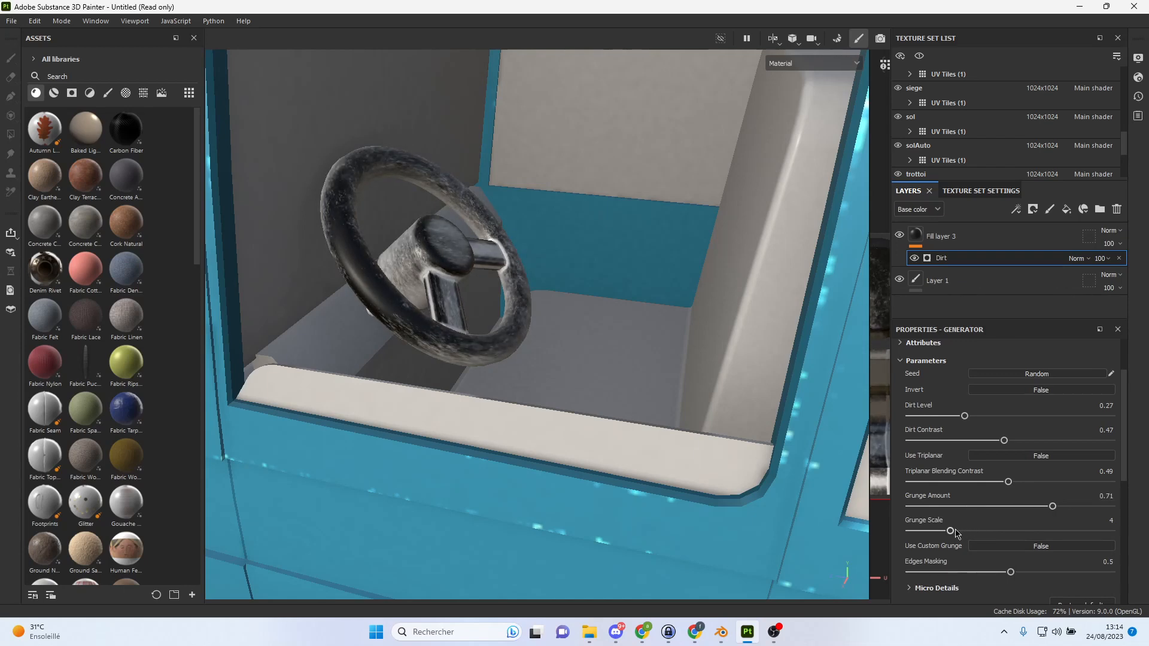
pyautogui.moveTo(952, 533); pyautogui.dragTo(1016, 529)
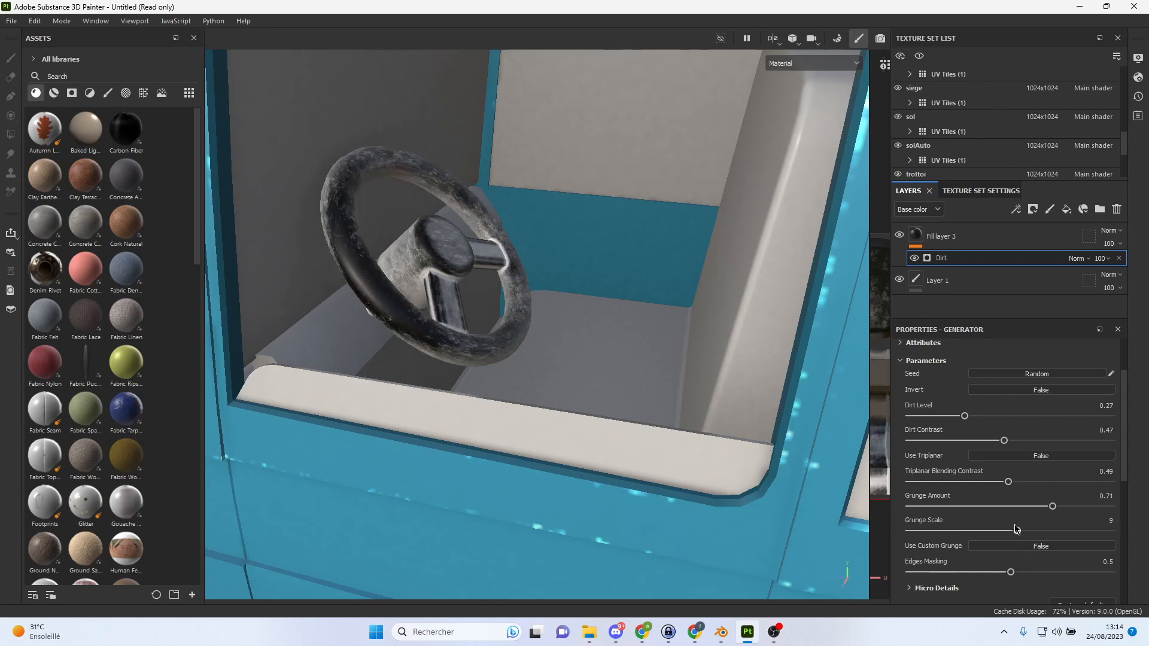
pyautogui.moveTo(1011, 573); pyautogui.dragTo(940, 563)
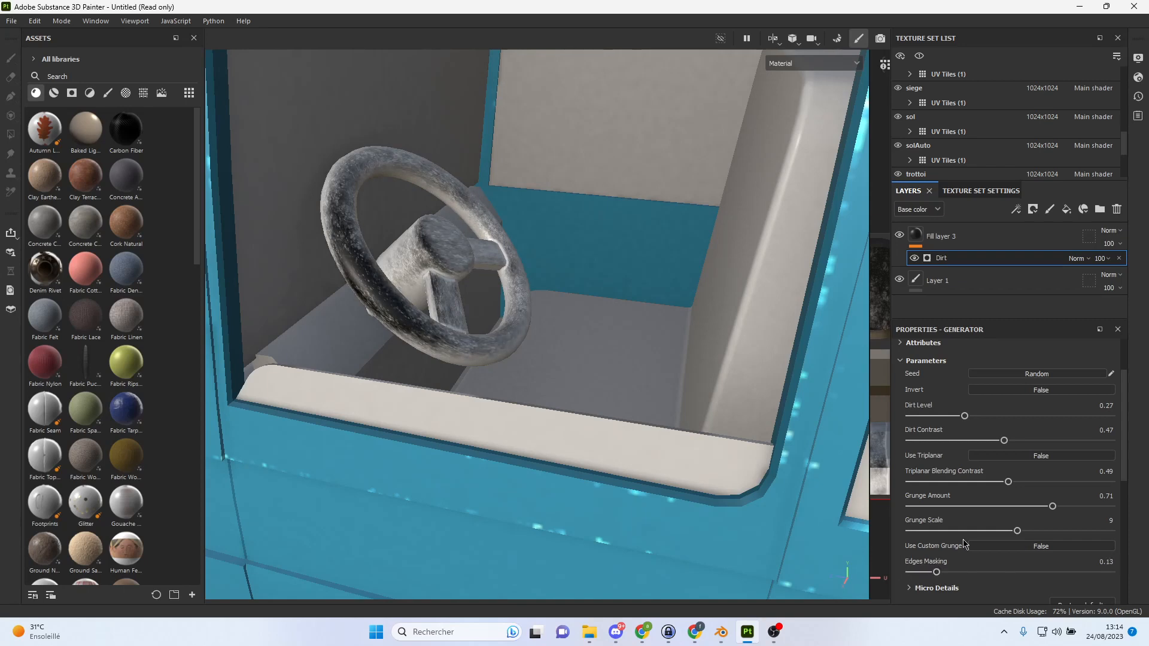
pyautogui.scroll(-3, 972, 536)
pyautogui.scroll(5, 1012, 460)
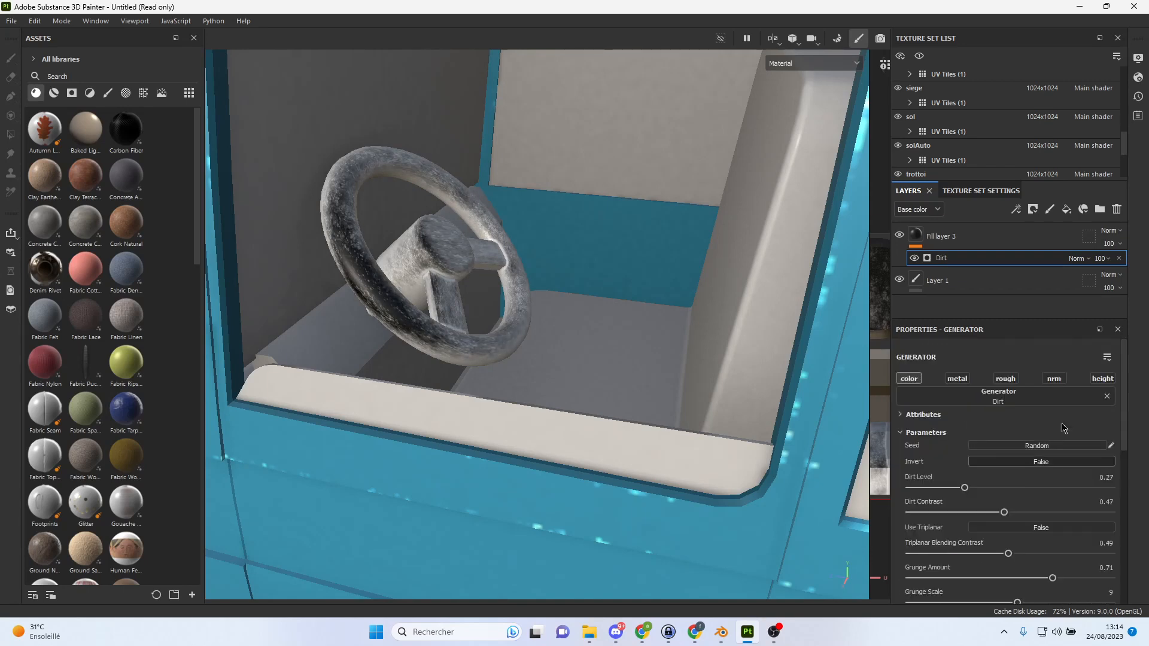
# Reduce the Dirt generator's opacity to 6 and check the steering wheel and mirror from the side.
pyautogui.click(1106, 260)
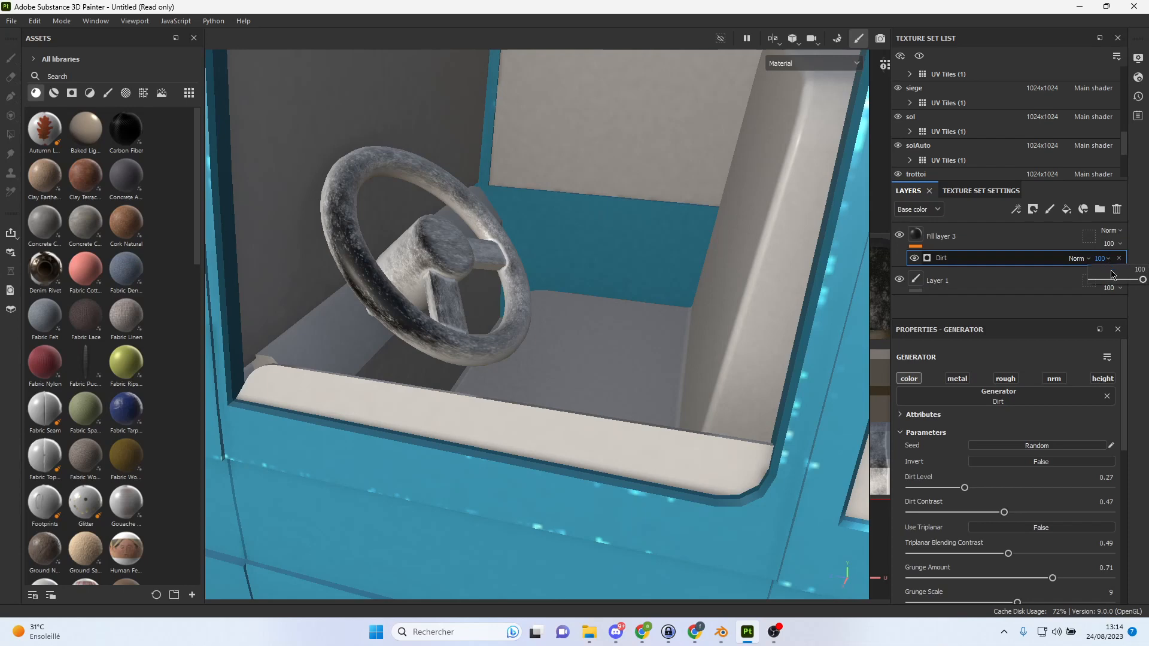
pyautogui.moveTo(1137, 284); pyautogui.dragTo(1098, 287)
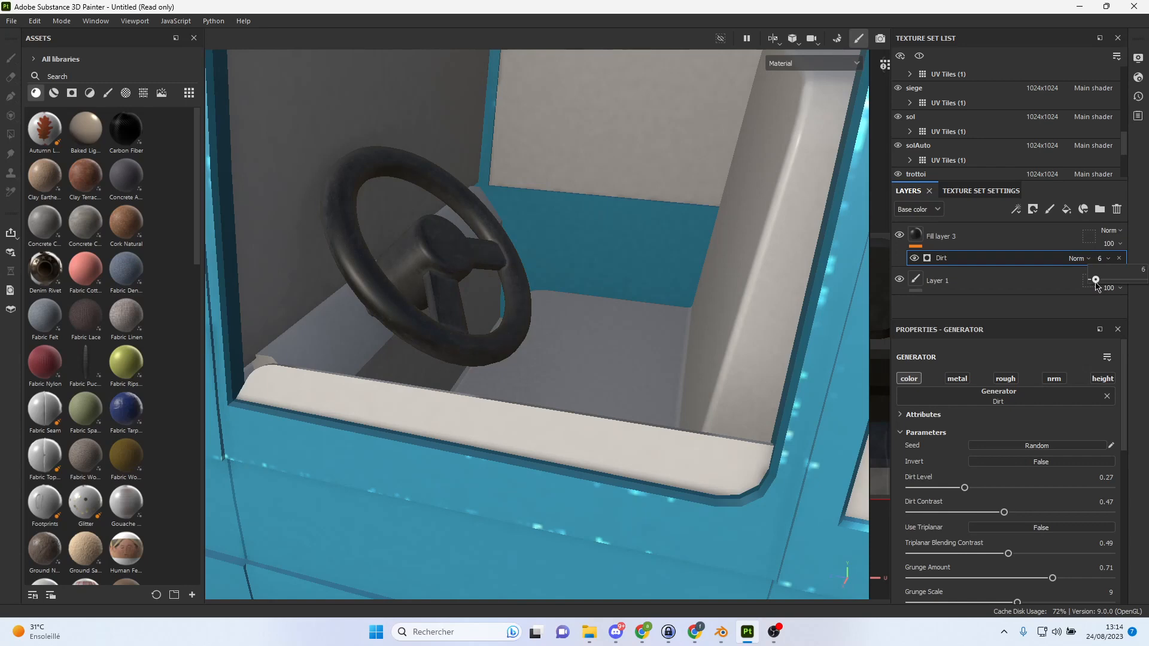
pyautogui.keyDown('alt'); pyautogui.moveTo(720, 418); pyautogui.dragTo(442, 317); pyautogui.keyUp('alt')
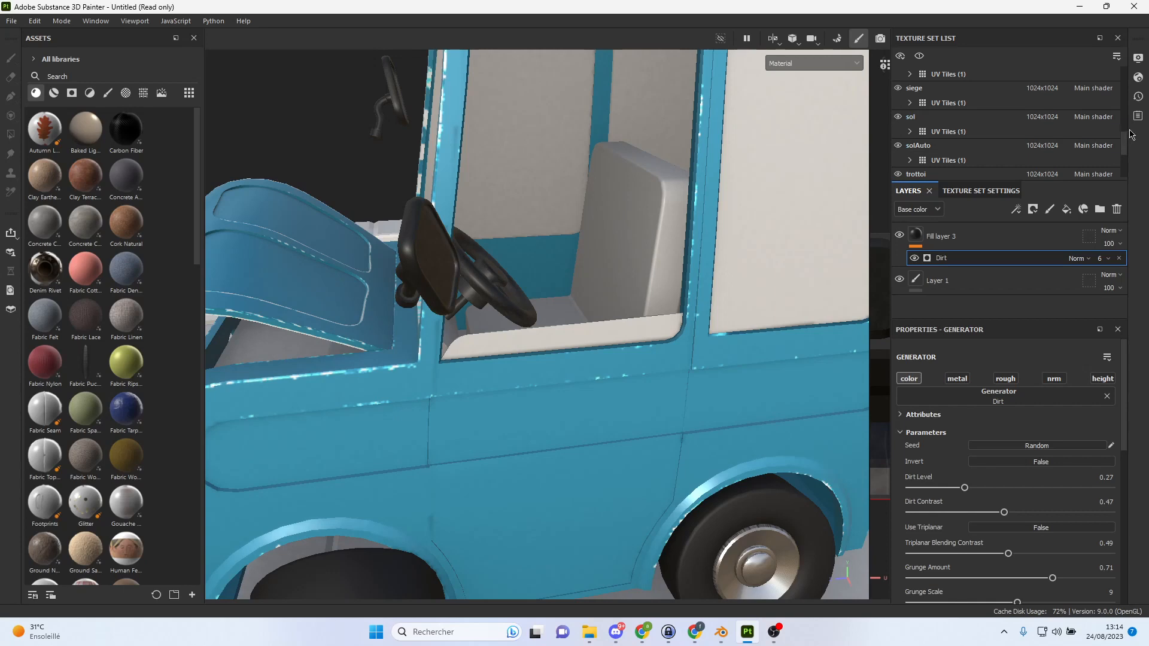
# Copy the metallic Fill layer 2 with its Metal Edge Wear generator from parchoc to above Fill layer 3 in volant.
pyautogui.moveTo(1126, 143); pyautogui.dragTo(1135, 68)
pyautogui.scroll(-2, 962, 99)
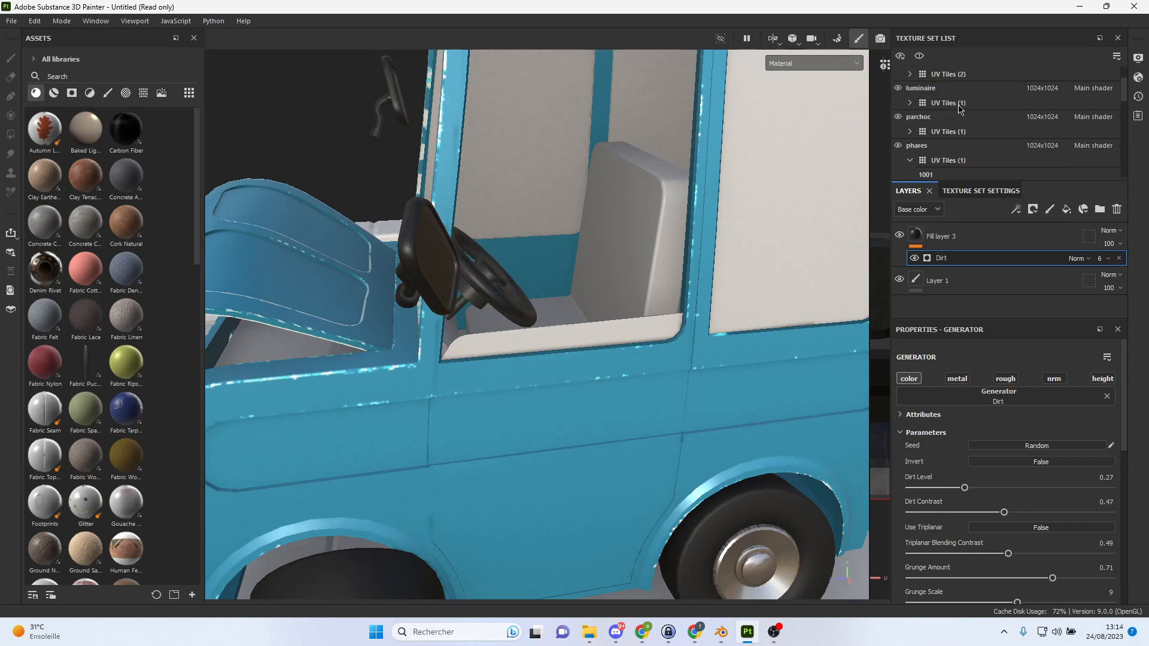
pyautogui.scroll(-3, 948, 120)
pyautogui.scroll(3, 947, 117)
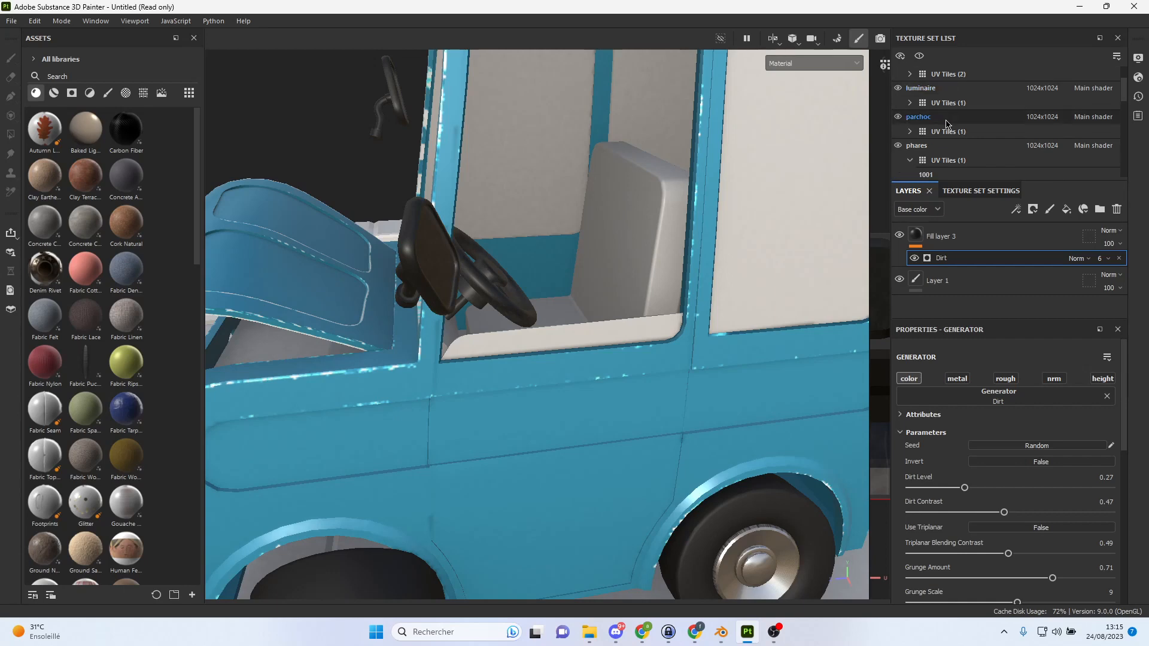
pyautogui.click(948, 120)
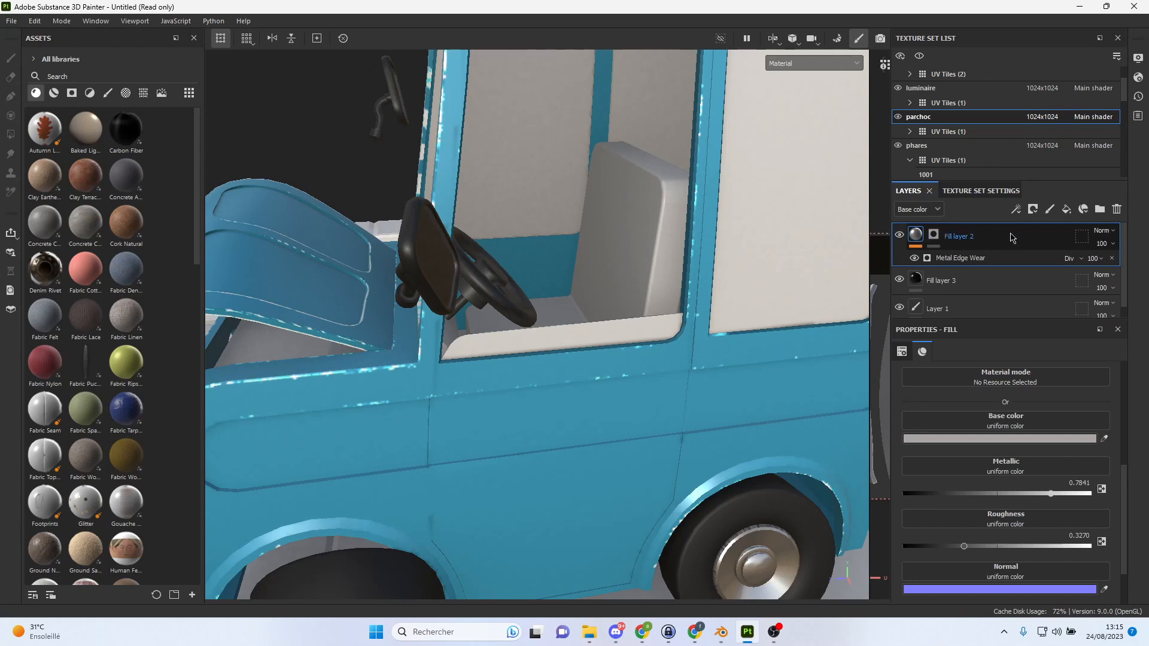
pyautogui.scroll(-5, 982, 143)
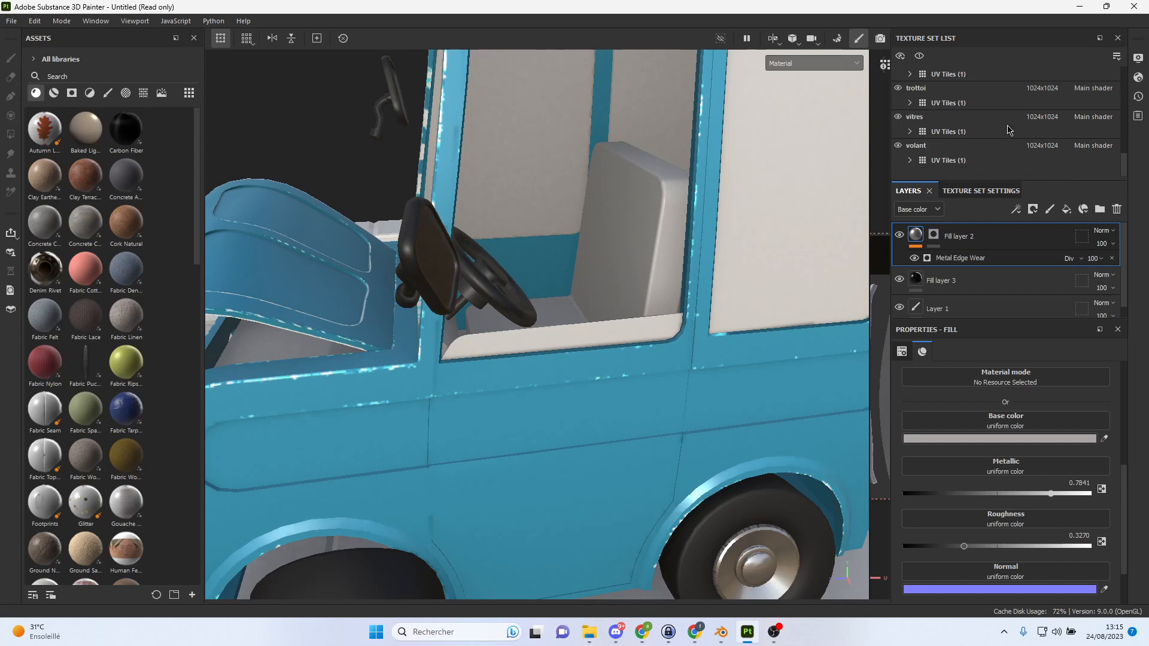
pyautogui.click(979, 146)
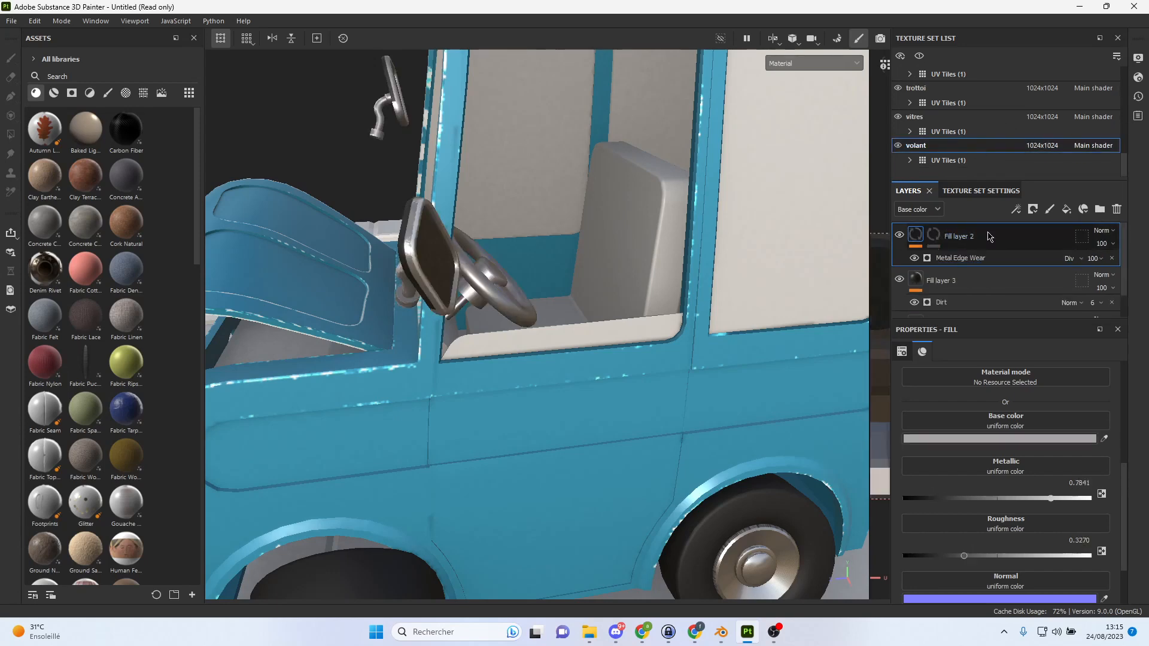
pyautogui.keyDown('alt'); pyautogui.moveTo(744, 236); pyautogui.dragTo(669, 268); pyautogui.keyUp('alt')
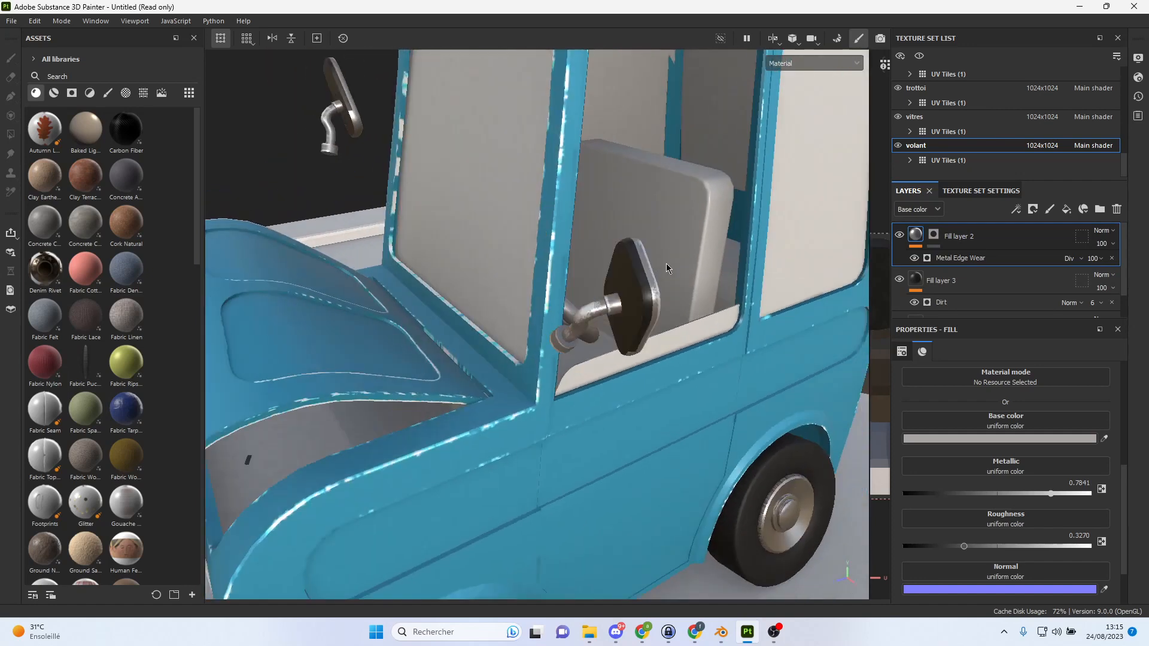
# Clear all volant UV islands from Fill layer 2's mask using polygon fill with color value 0.
pyautogui.click(936, 238)
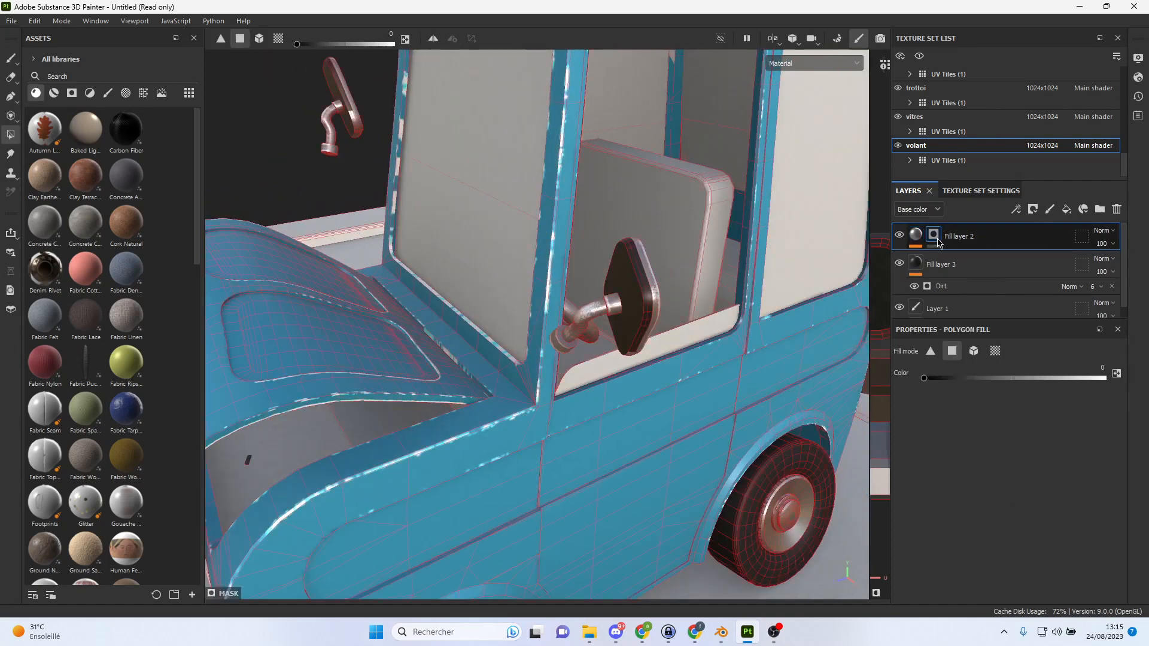
pyautogui.press('F1')
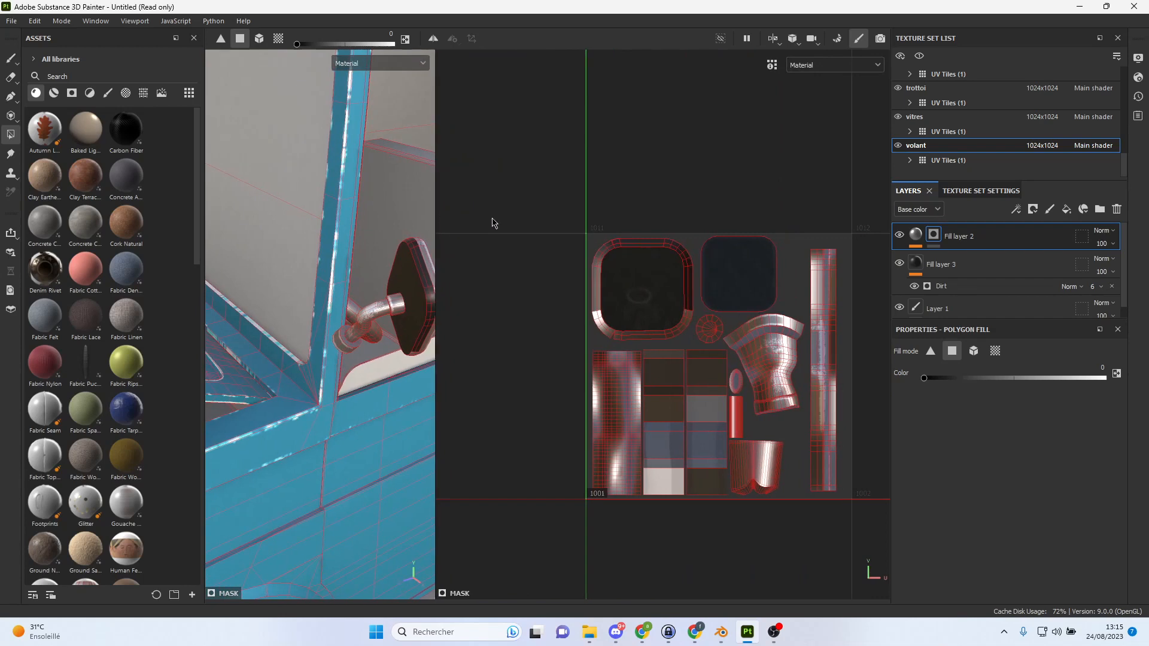
pyautogui.scroll(-2, 624, 259)
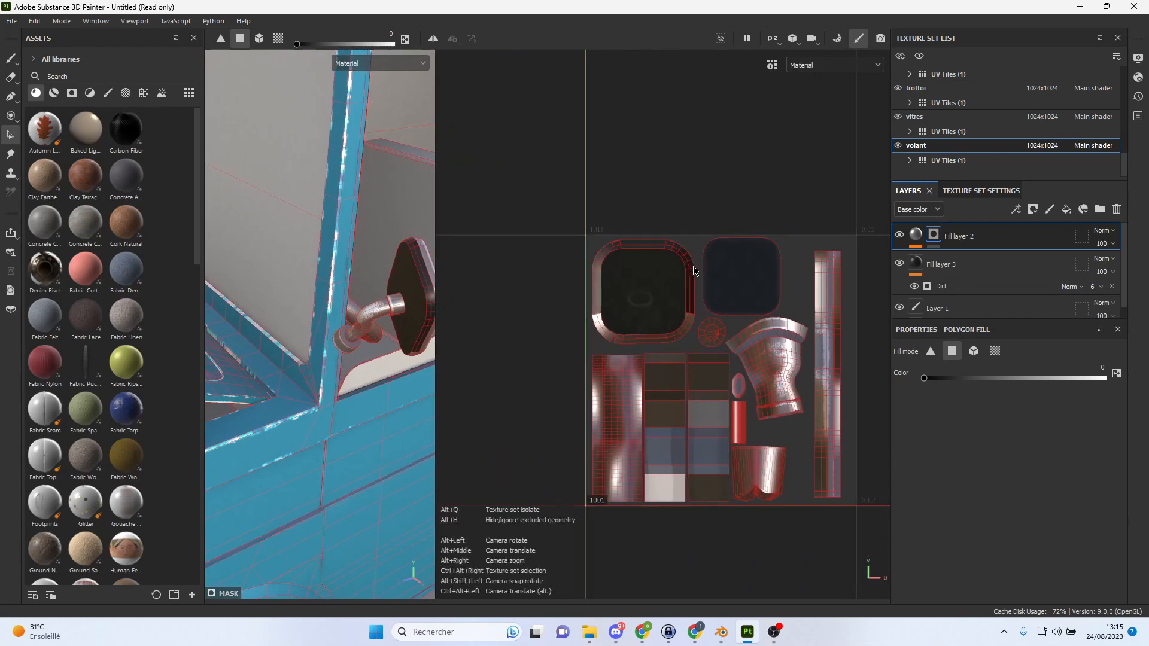
pyautogui.moveTo(607, 341); pyautogui.dragTo(584, 276, button='middle')
pyautogui.moveTo(664, 384); pyautogui.dragTo(783, 457)
pyautogui.moveTo(536, 152); pyautogui.dragTo(874, 561)
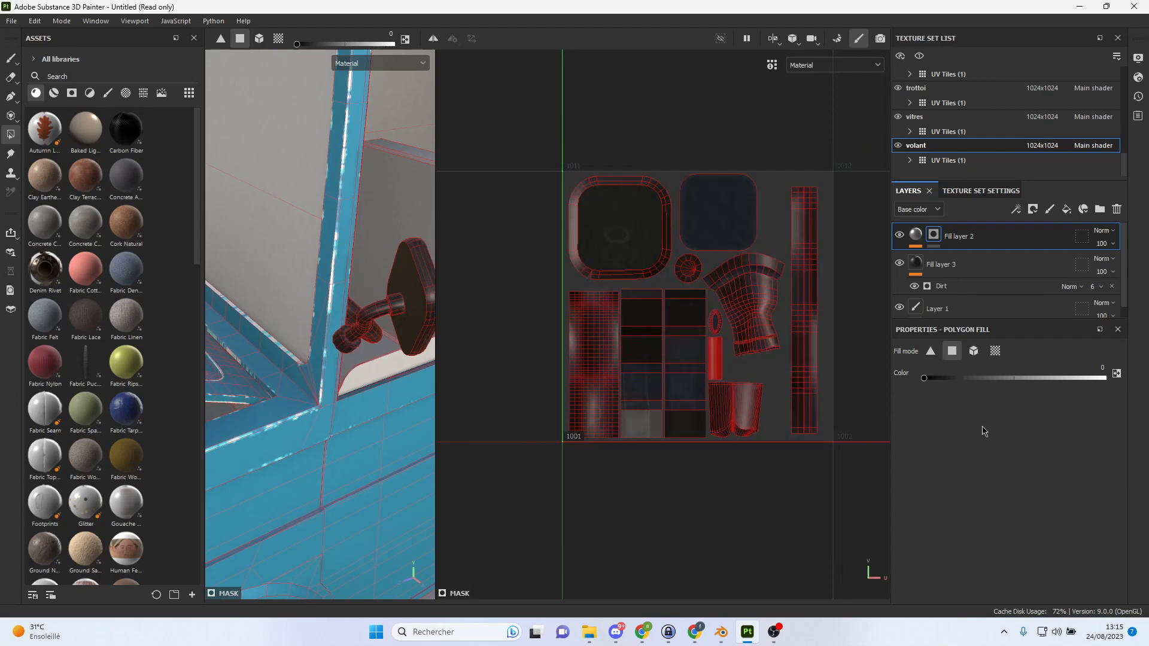
# Reveal Fill layer 2's worn metal on the mirror shell and mirror glass UV islands using polygon fill with color value 1.
pyautogui.moveTo(925, 378); pyautogui.dragTo(1147, 388)
pyautogui.scroll(2, 658, 403)
pyautogui.moveTo(575, 361); pyautogui.dragTo(641, 357, button='middle')
pyautogui.moveTo(577, 251); pyautogui.dragTo(669, 464)
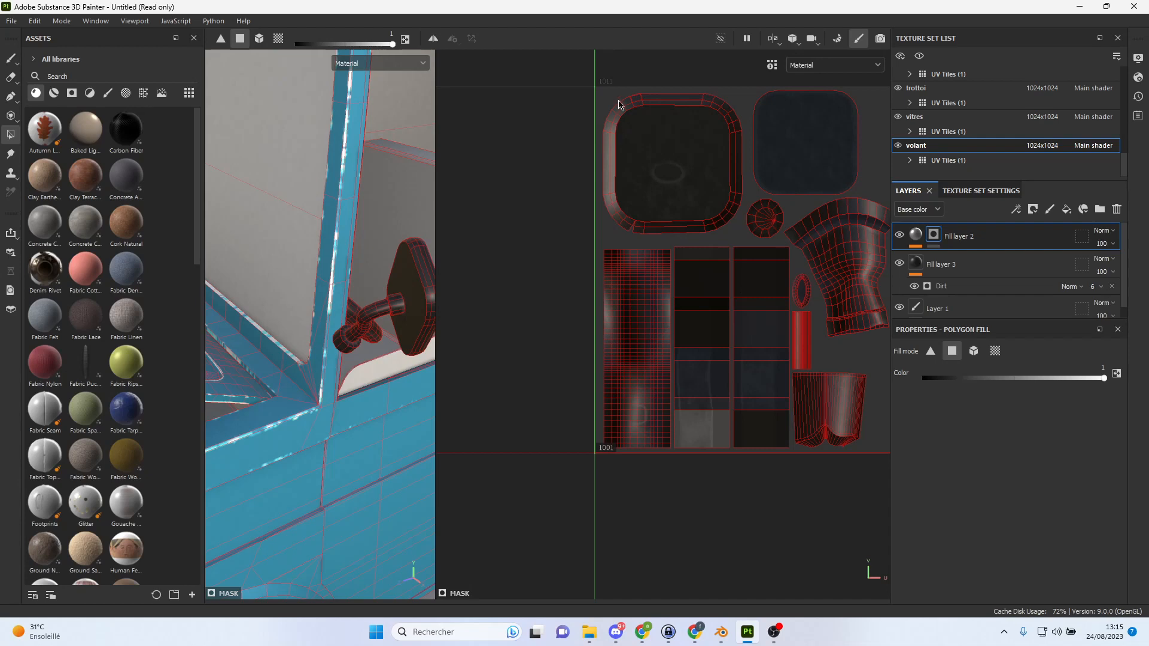
pyautogui.moveTo(595, 91); pyautogui.dragTo(746, 238)
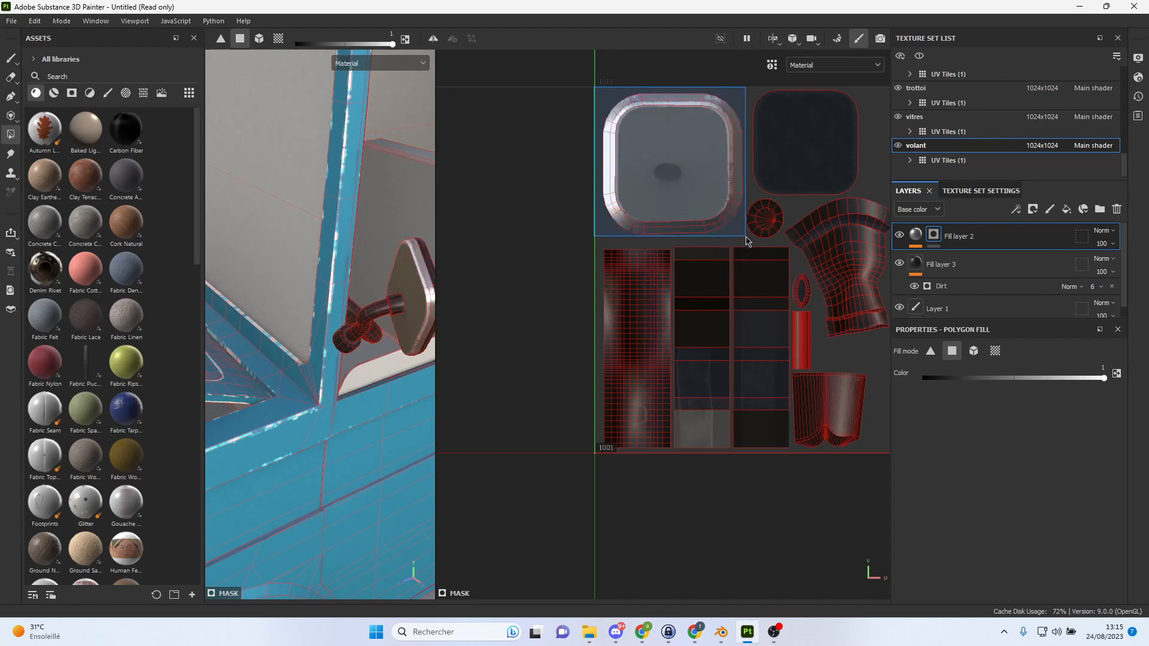
pyautogui.keyDown('alt'); pyautogui.moveTo(762, 255); pyautogui.dragTo(664, 289, button='middle'); pyautogui.keyUp('alt')
pyautogui.moveTo(654, 109); pyautogui.dragTo(718, 149)
pyautogui.moveTo(750, 206); pyautogui.dragTo(752, 207)
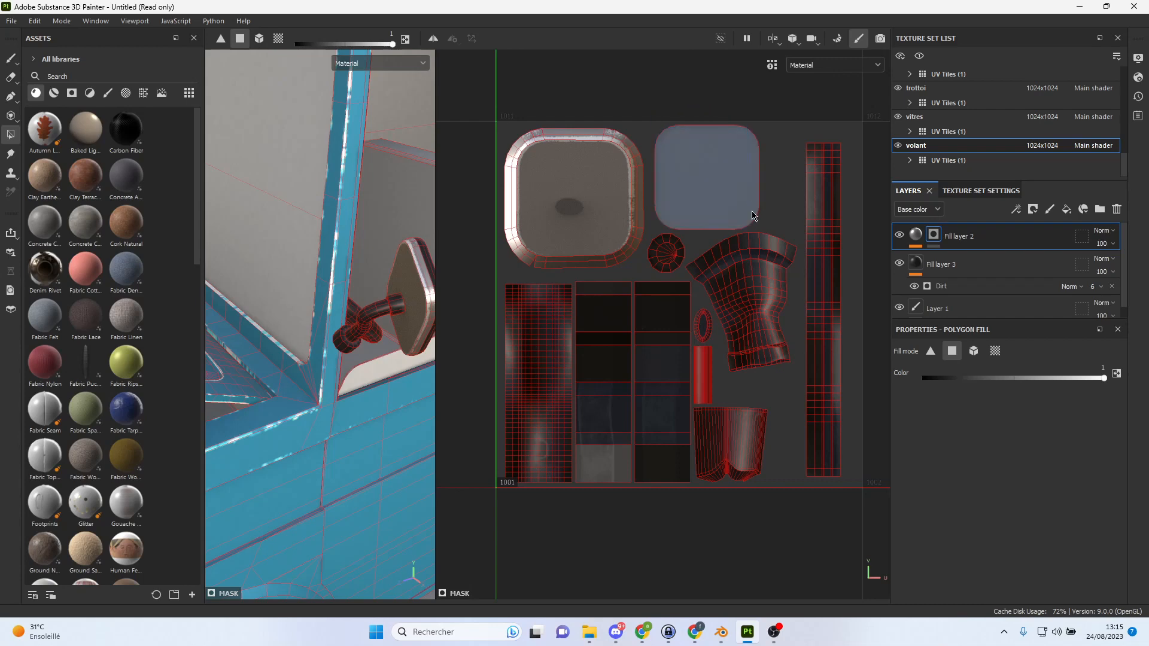
# Fill the mirror's bracket arm, the long strip and the round cap UV islands into Fill layer 2's mask with color value 1.
pyautogui.moveTo(780, 267); pyautogui.dragTo(742, 270)
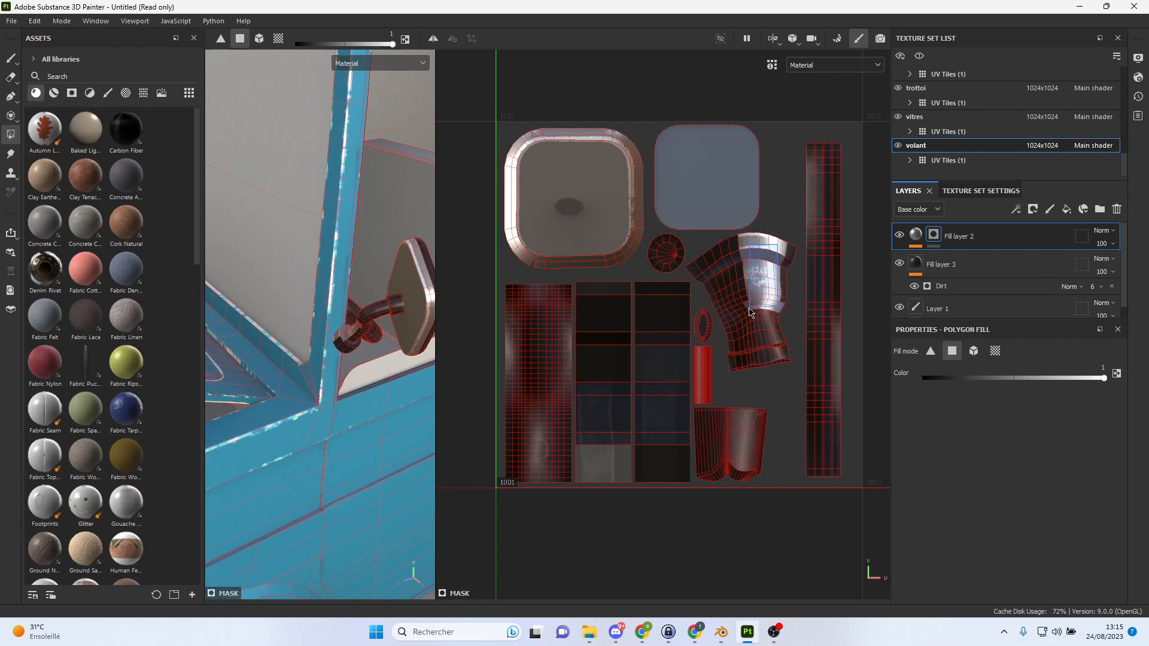
pyautogui.moveTo(704, 238); pyautogui.dragTo(764, 317)
pyautogui.moveTo(807, 153); pyautogui.dragTo(881, 550)
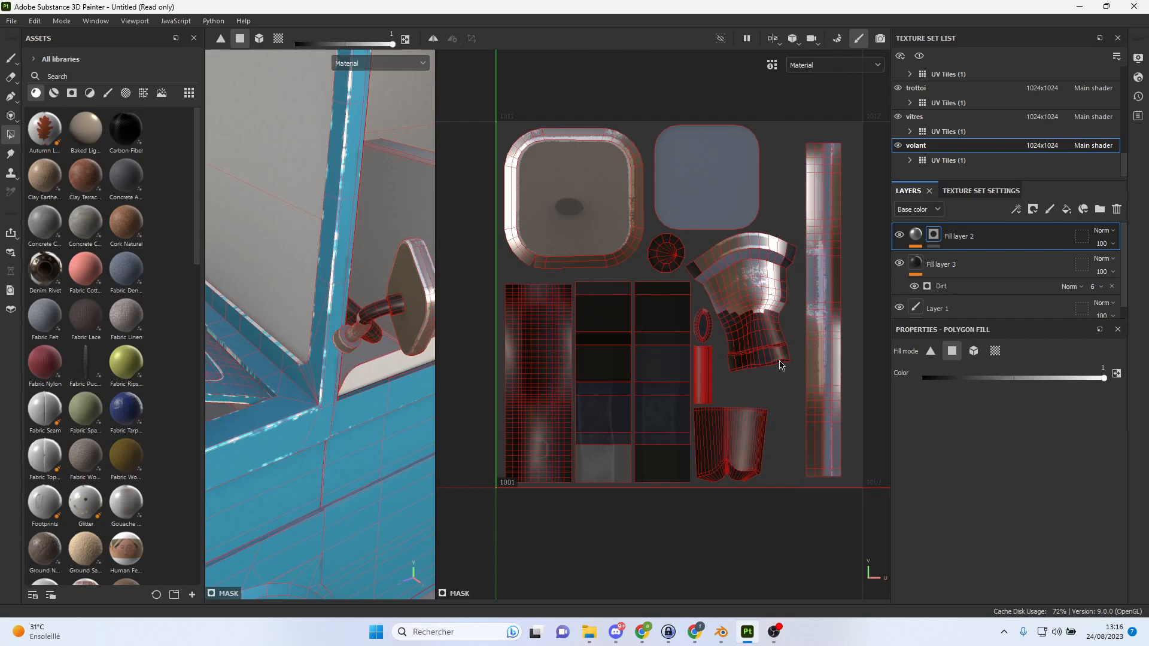
pyautogui.scroll(2, 779, 348)
pyautogui.scroll(1, 779, 347)
pyautogui.moveTo(815, 167); pyautogui.dragTo(690, 394)
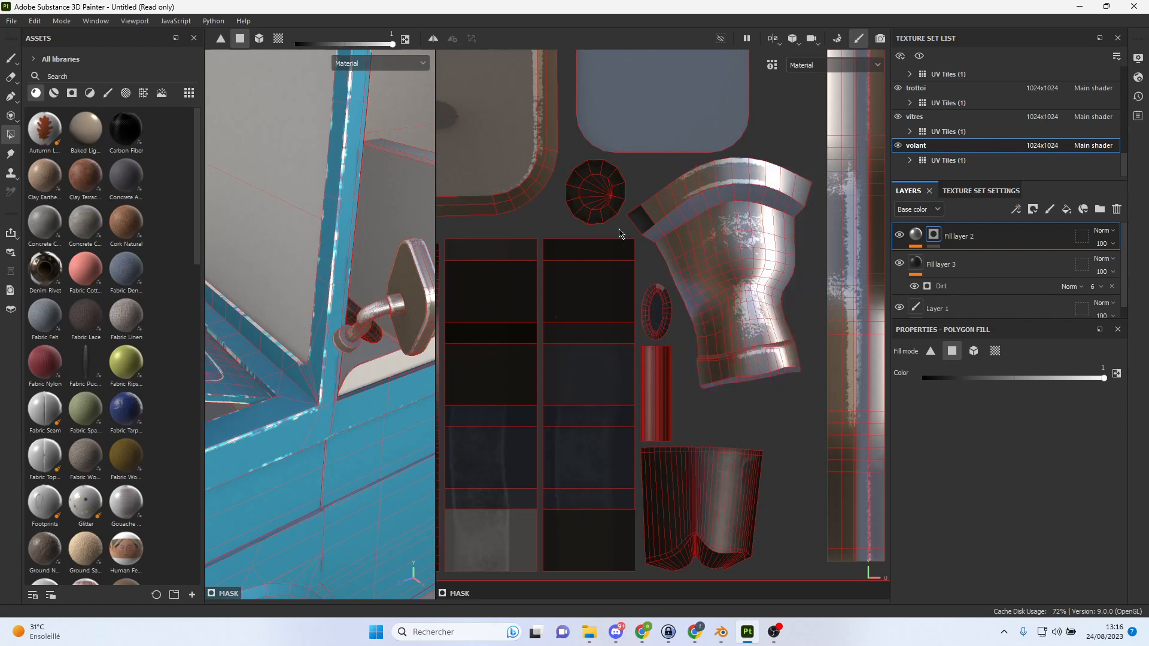
pyautogui.click(639, 211)
pyautogui.keyDown('alt'); pyautogui.moveTo(291, 315); pyautogui.dragTo(413, 359); pyautogui.keyUp('alt')
pyautogui.keyDown('alt'); pyautogui.moveTo(413, 359); pyautogui.dragTo(661, 457, button='right'); pyautogui.keyUp('alt')
pyautogui.moveTo(565, 178); pyautogui.dragTo(613, 189)
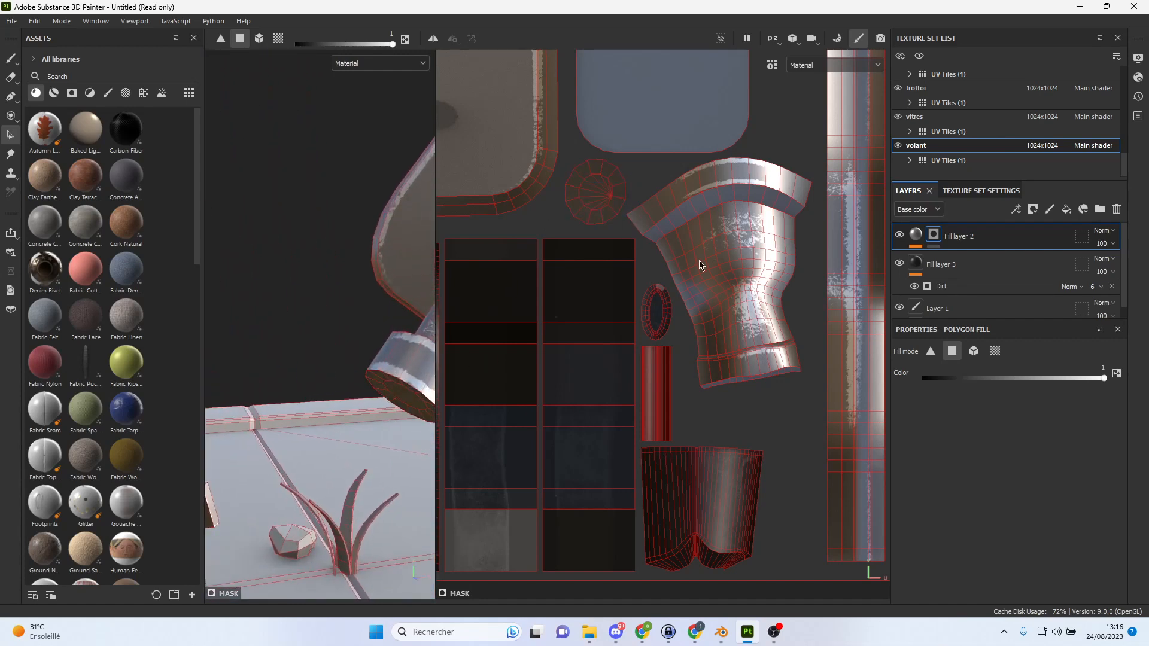
# Enlarge the 3D view and examine the mirror's metal from several angles, comparing it with Fill layer 2 hidden and shown.
pyautogui.scroll(-1, 694, 282)
pyautogui.moveTo(435, 318); pyautogui.dragTo(587, 335)
pyautogui.scroll(-3, 479, 358)
pyautogui.keyDown('alt'); pyautogui.moveTo(505, 358); pyautogui.dragTo(354, 383); pyautogui.keyUp('alt')
pyautogui.keyDown('alt'); pyautogui.moveTo(421, 371); pyautogui.dragTo(526, 362); pyautogui.keyUp('alt')
pyautogui.keyDown('alt'); pyautogui.moveTo(546, 285); pyautogui.dragTo(595, 301); pyautogui.keyUp('alt')
pyautogui.scroll(3, 486, 302)
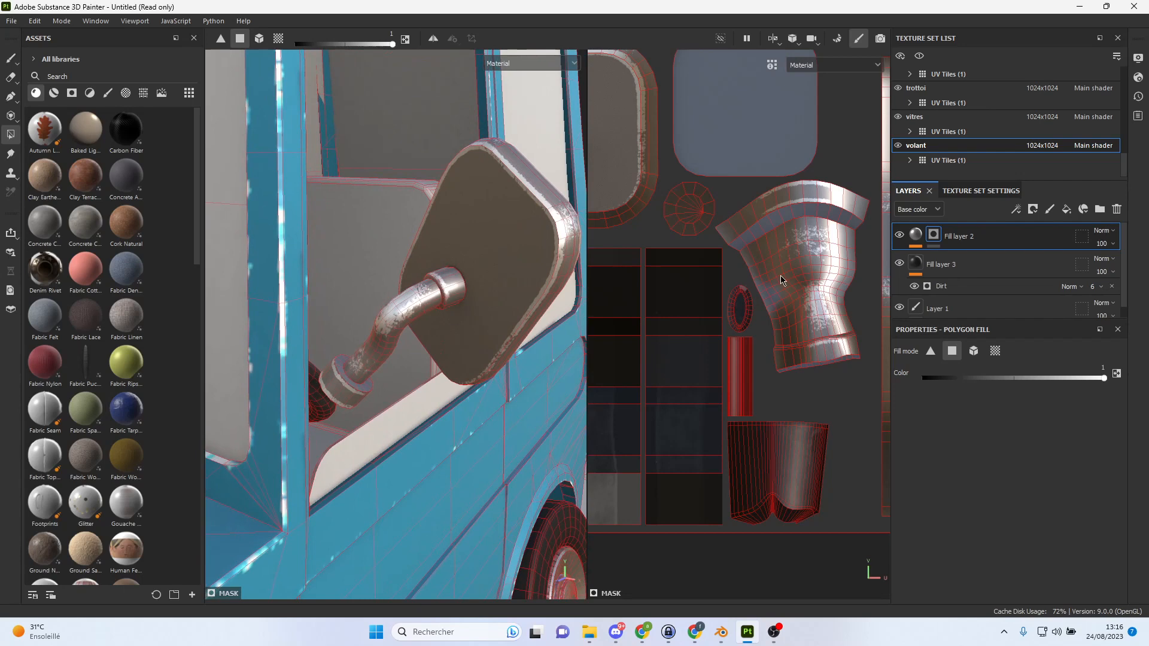
pyautogui.click(901, 235)
pyautogui.click(901, 234)
pyautogui.keyDown('alt'); pyautogui.moveTo(557, 282); pyautogui.dragTo(369, 271); pyautogui.keyUp('alt')
pyautogui.keyDown('alt'); pyautogui.moveTo(491, 269); pyautogui.dragTo(350, 270); pyautogui.keyUp('alt')
pyautogui.scroll(-1, 716, 262)
pyautogui.scroll(-4, 719, 263)
pyautogui.keyDown('alt'); pyautogui.moveTo(707, 267); pyautogui.dragTo(775, 275, button='middle'); pyautogui.keyUp('alt')
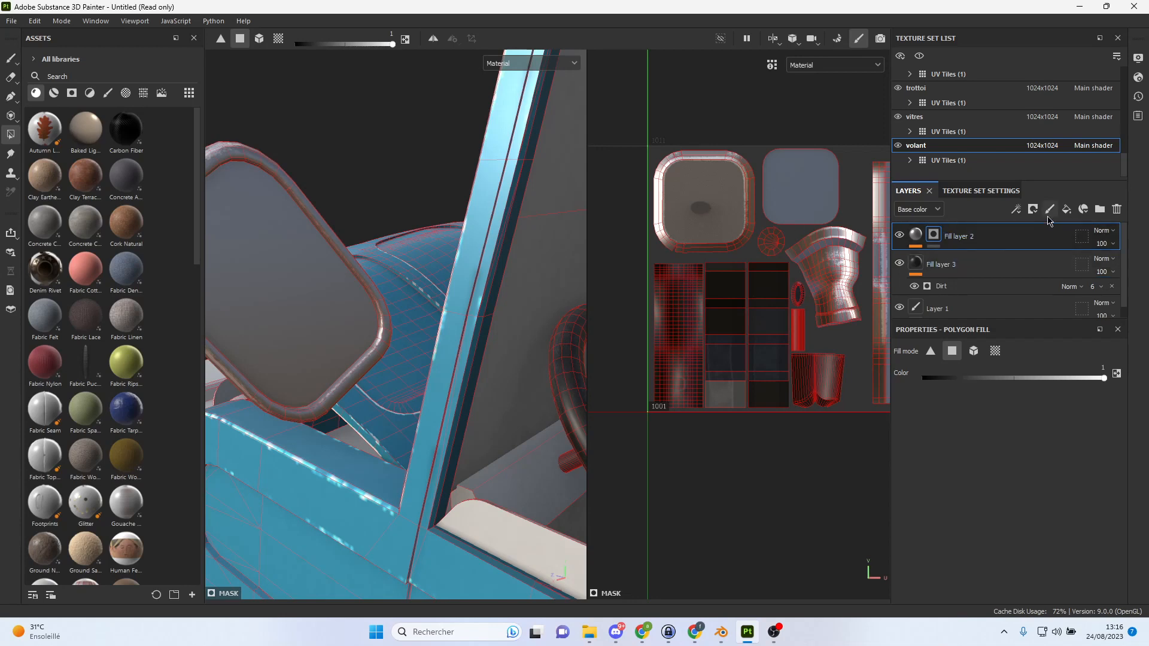
# Add a new fill layer with a black mask above Fill layer 2 and polygon-fill the mirror's back panel in the mask.
pyautogui.click(1068, 209)
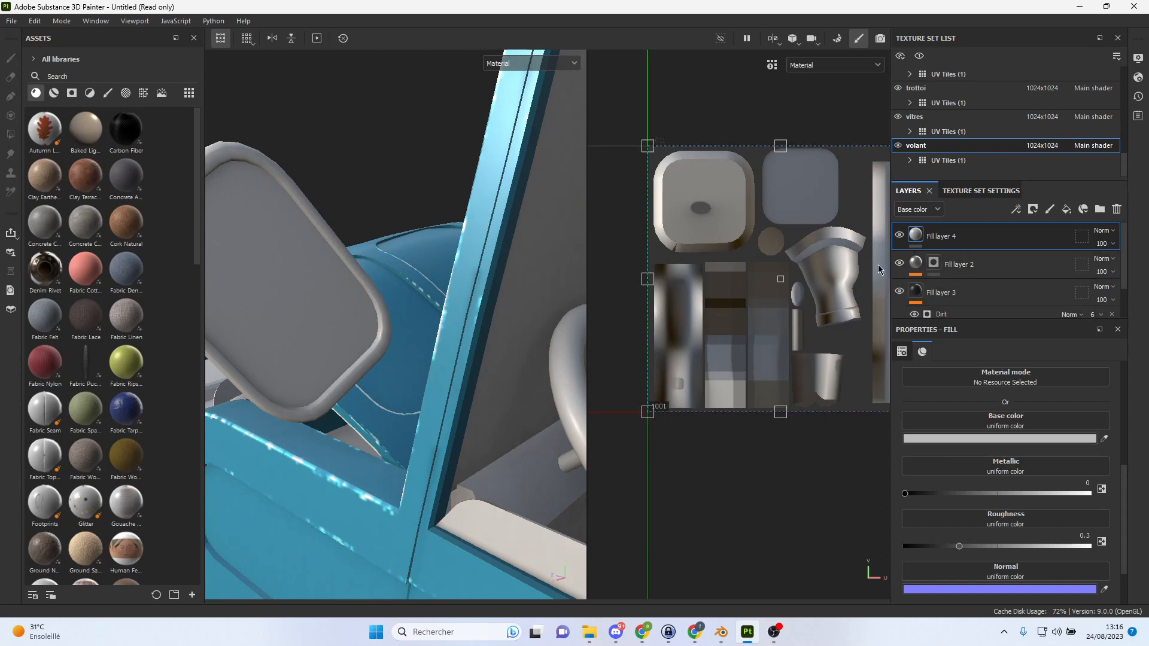
pyautogui.rightClick(996, 242)
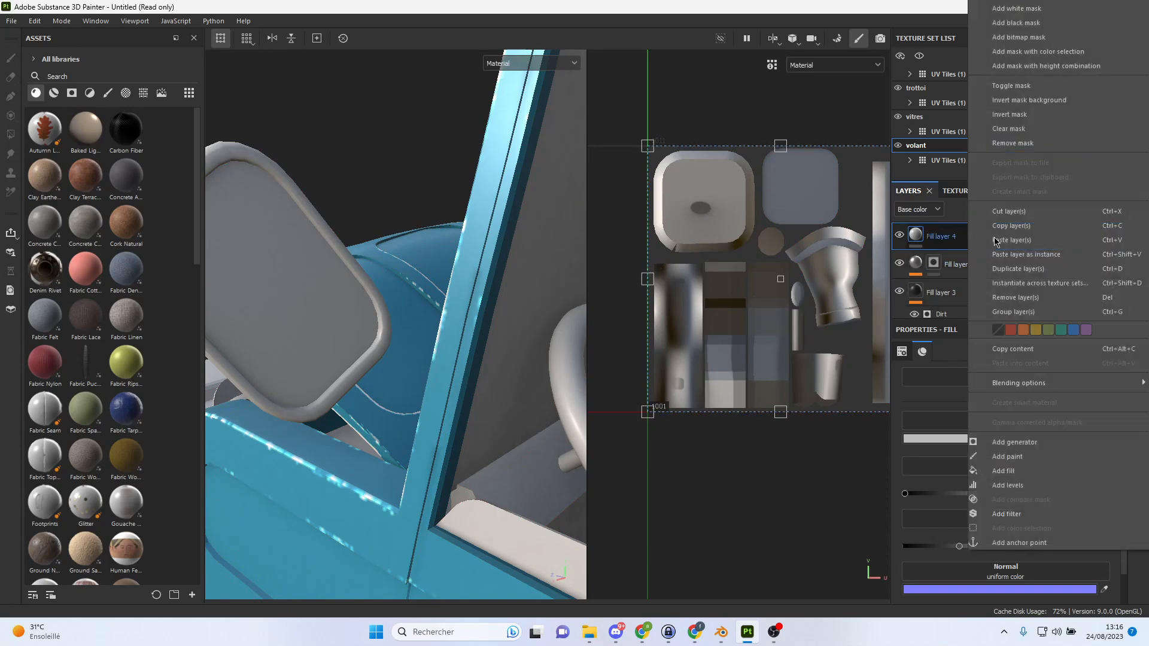
pyautogui.click(955, 237)
pyautogui.click(1033, 209)
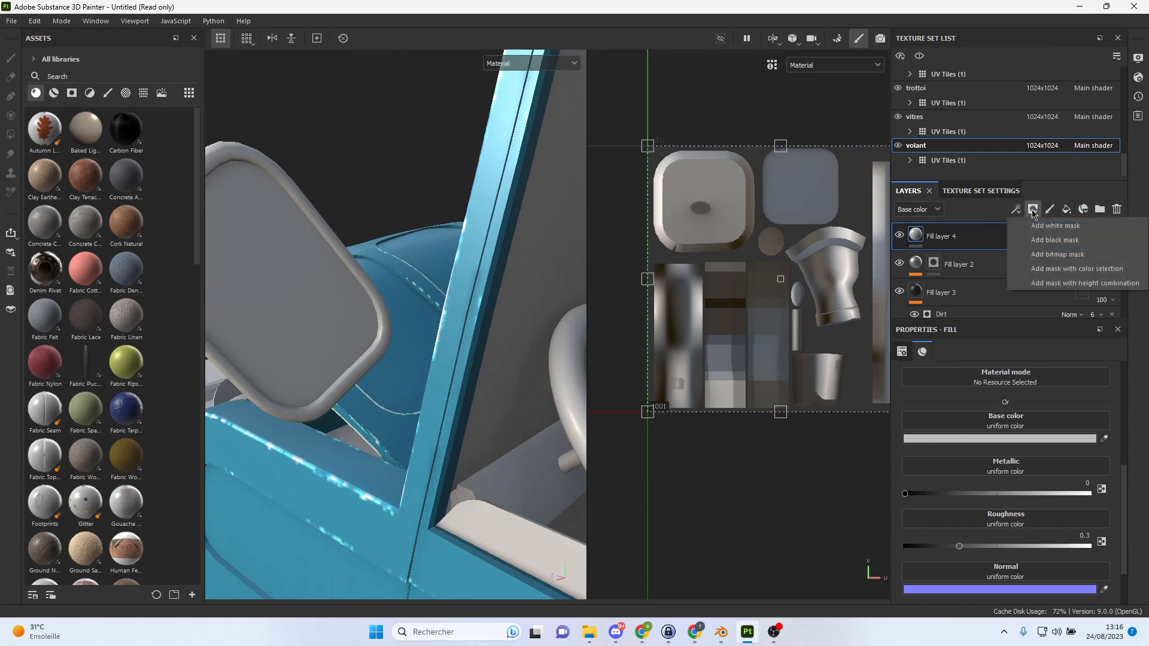
pyautogui.click(1090, 240)
pyautogui.press('4')
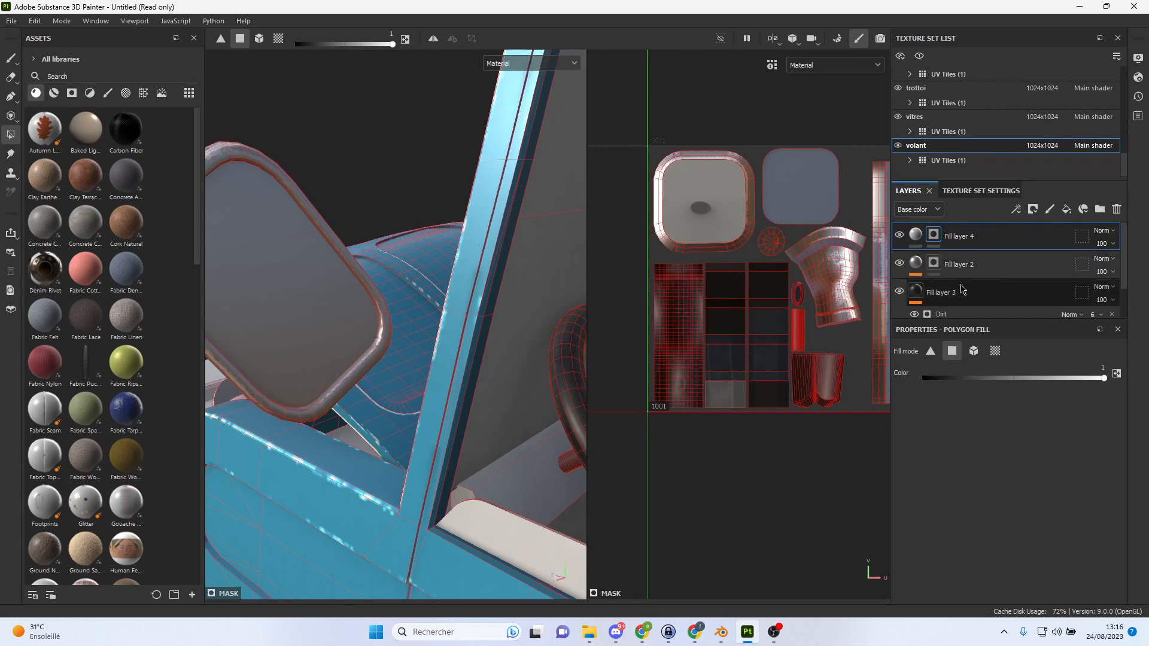
# Set Fill layer 4's roughness to 0.527 and its base color to red B31717, and check the masked area on the mirror.
pyautogui.click(917, 235)
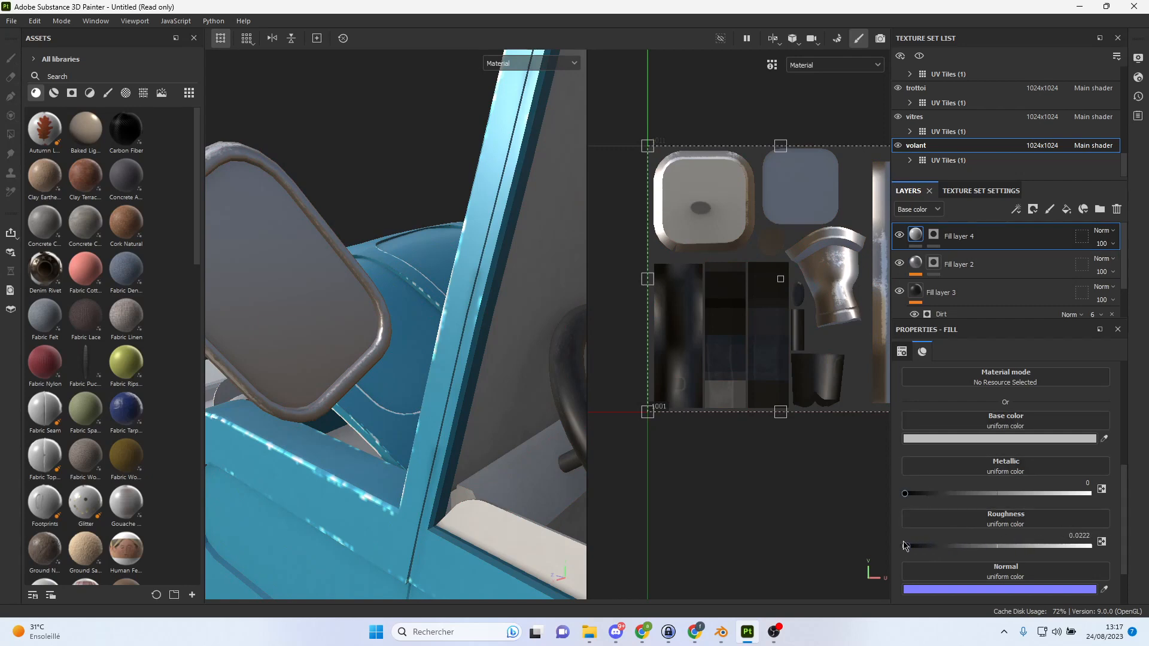
pyautogui.click(980, 441)
pyautogui.click(800, 237)
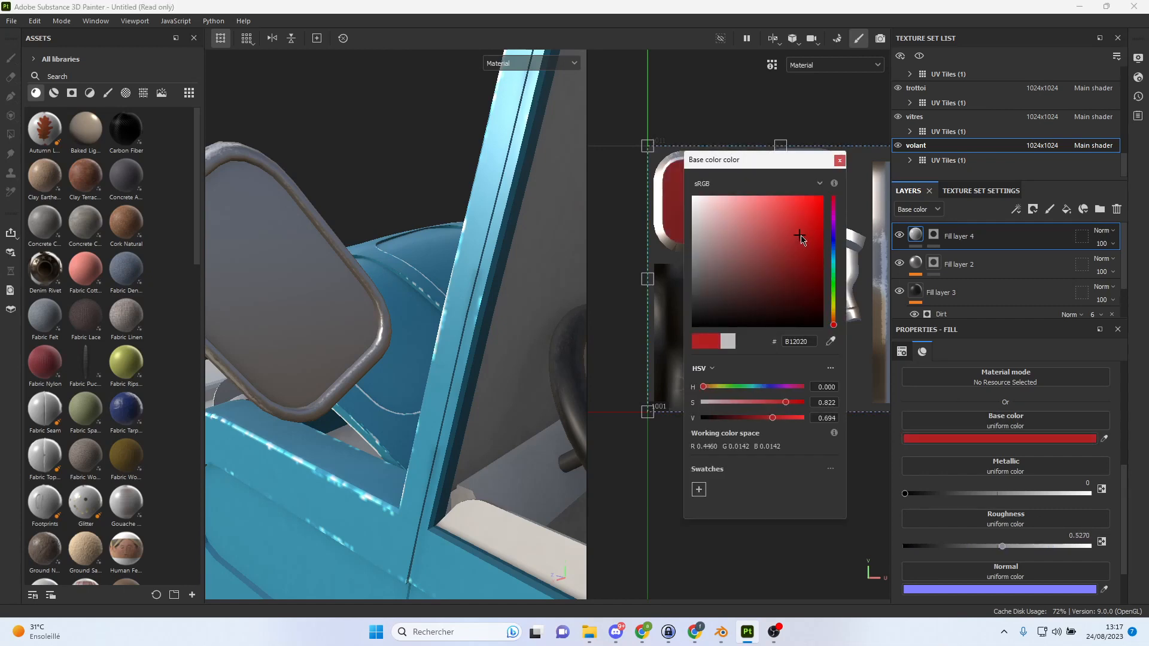
pyautogui.moveTo(801, 236); pyautogui.dragTo(807, 235)
pyautogui.click(841, 160)
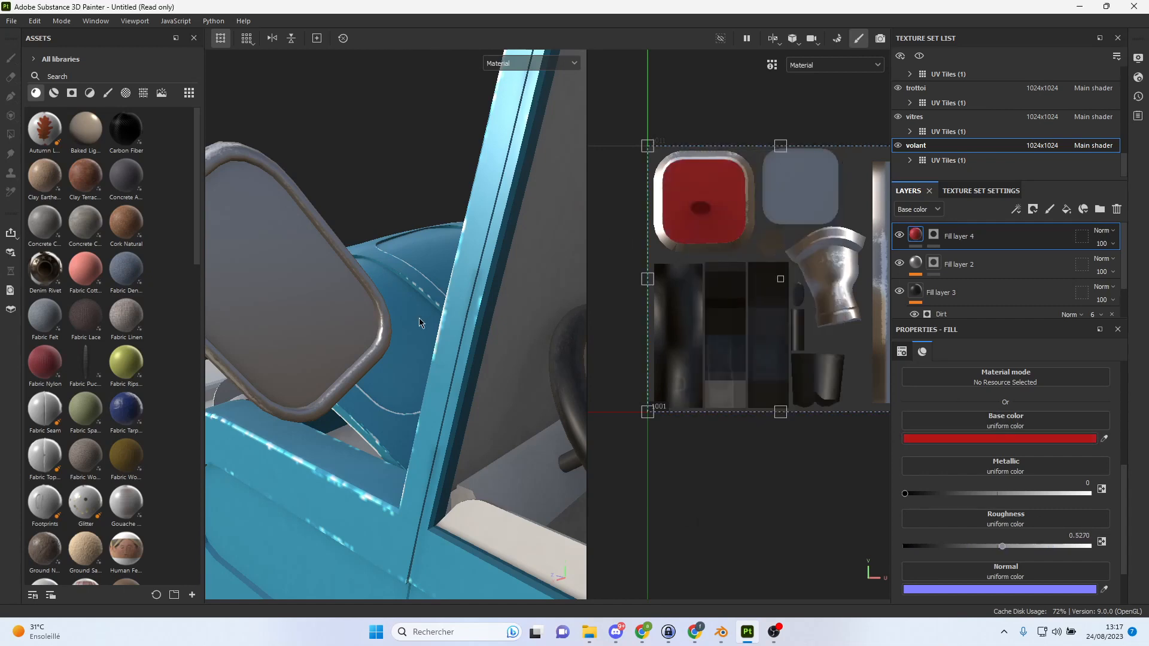
pyautogui.scroll(-7, 421, 320)
pyautogui.keyDown('alt'); pyautogui.moveTo(419, 322); pyautogui.dragTo(547, 293); pyautogui.keyUp('alt')
pyautogui.keyDown('alt'); pyautogui.moveTo(548, 294); pyautogui.dragTo(441, 339, button='middle'); pyautogui.keyUp('alt')
pyautogui.keyDown('alt'); pyautogui.moveTo(441, 339); pyautogui.dragTo(806, 487, button='right'); pyautogui.keyUp('alt')
pyautogui.keyDown('alt'); pyautogui.moveTo(806, 487); pyautogui.dragTo(759, 435); pyautogui.keyUp('alt')
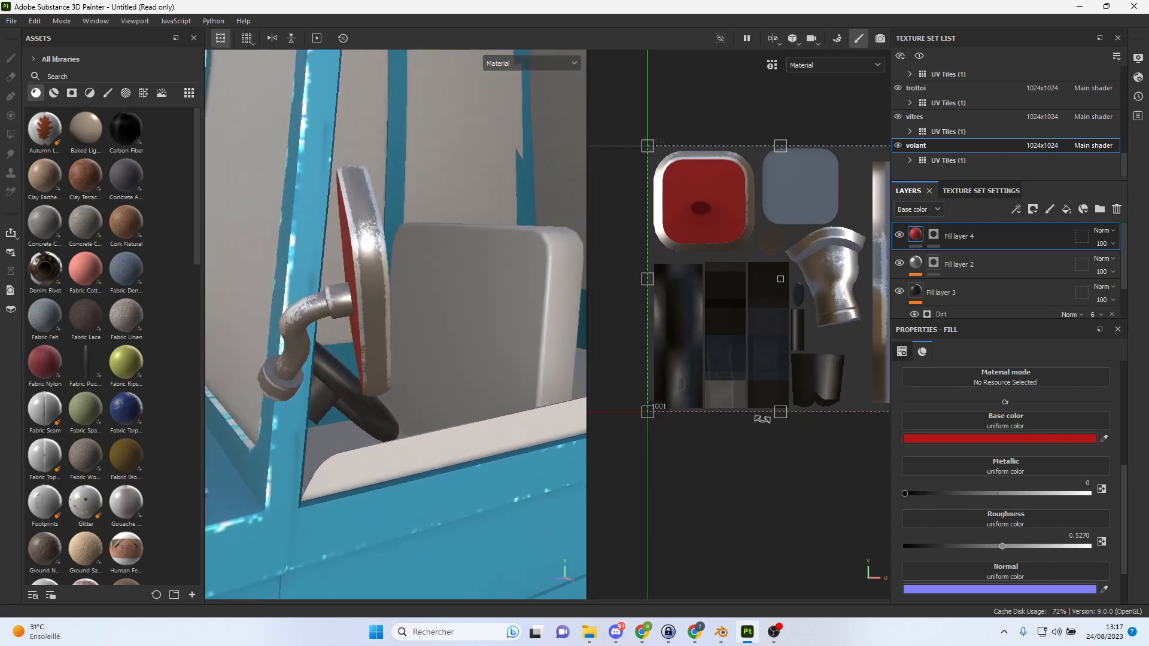
# Clear the mirror's back panel from Fill layer 4's mask using polygon fill with color value 0.
pyautogui.click(933, 234)
pyautogui.press('4')
pyautogui.moveTo(1080, 384); pyautogui.dragTo(911, 380)
pyautogui.moveTo(699, 183); pyautogui.dragTo(722, 203)
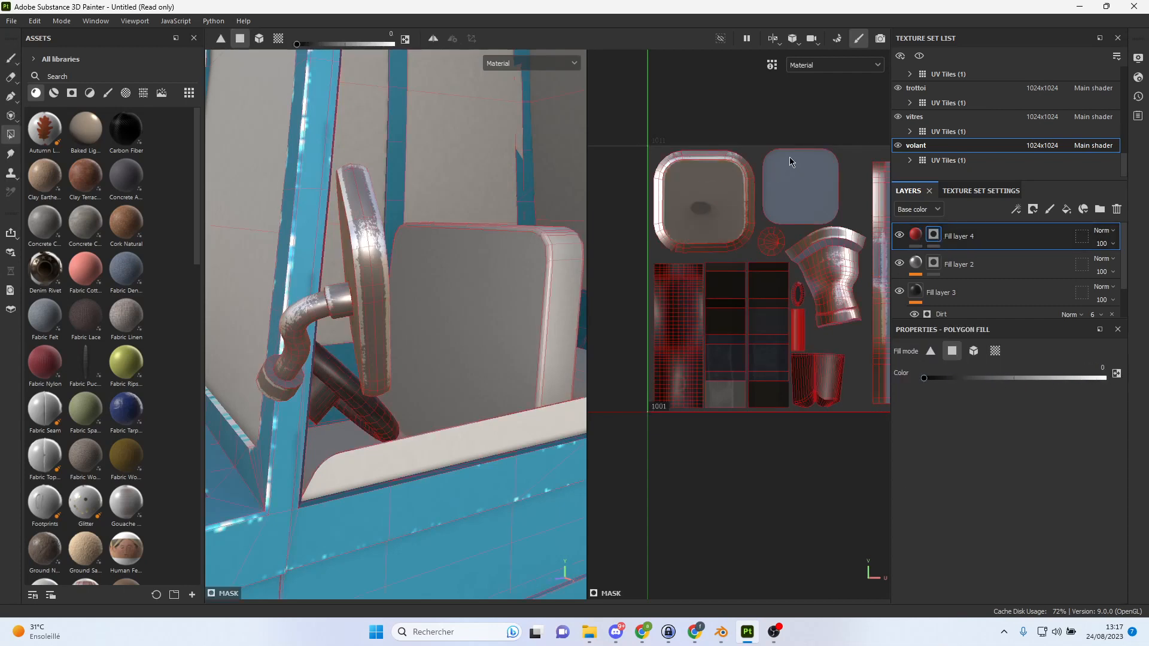
# Try filling the mirror faces in Fill layer 4's mask on the 3D model with color value 1, and clear them with 0.
pyautogui.moveTo(928, 380); pyautogui.dragTo(1118, 383)
pyautogui.keyDown('alt'); pyautogui.moveTo(519, 308); pyautogui.dragTo(480, 329); pyautogui.keyUp('alt')
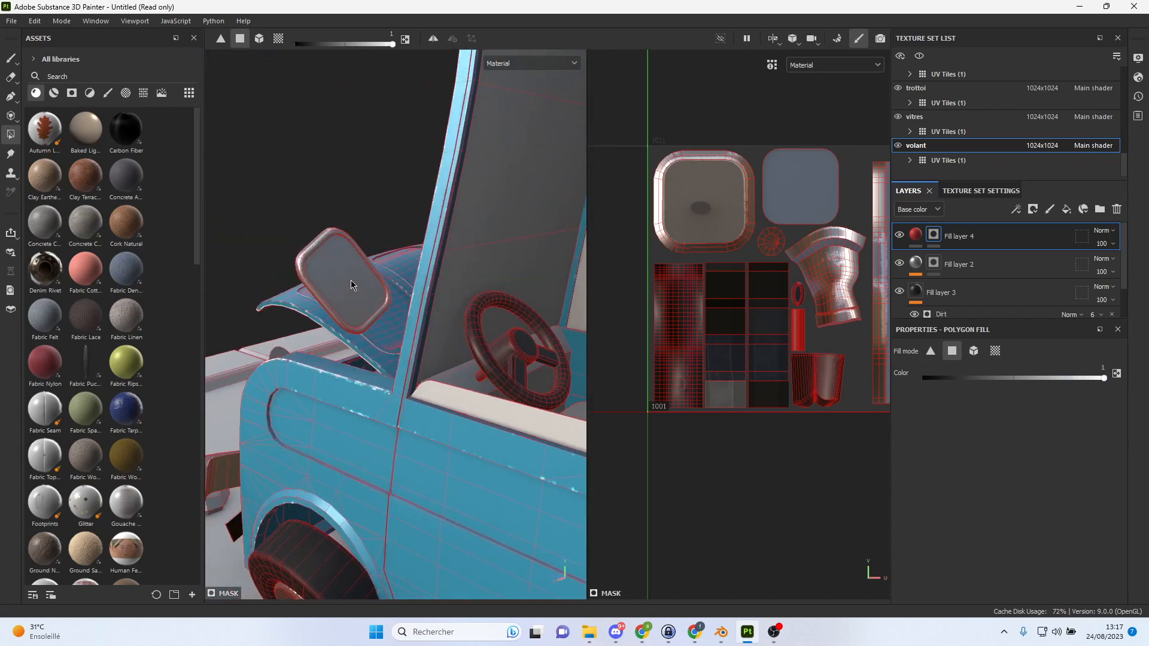
pyautogui.click(352, 282)
pyautogui.keyDown('alt'); pyautogui.moveTo(465, 277); pyautogui.dragTo(495, 282); pyautogui.keyUp('alt')
pyautogui.keyDown('alt'); pyautogui.moveTo(495, 282); pyautogui.dragTo(5, 345, button='middle'); pyautogui.keyUp('alt')
pyautogui.keyDown('alt'); pyautogui.moveTo(431, 321); pyautogui.dragTo(372, 383); pyautogui.keyUp('alt')
pyautogui.keyDown('alt'); pyautogui.moveTo(372, 383); pyautogui.dragTo(665, 417, button='right'); pyautogui.keyUp('alt')
pyautogui.click(402, 153)
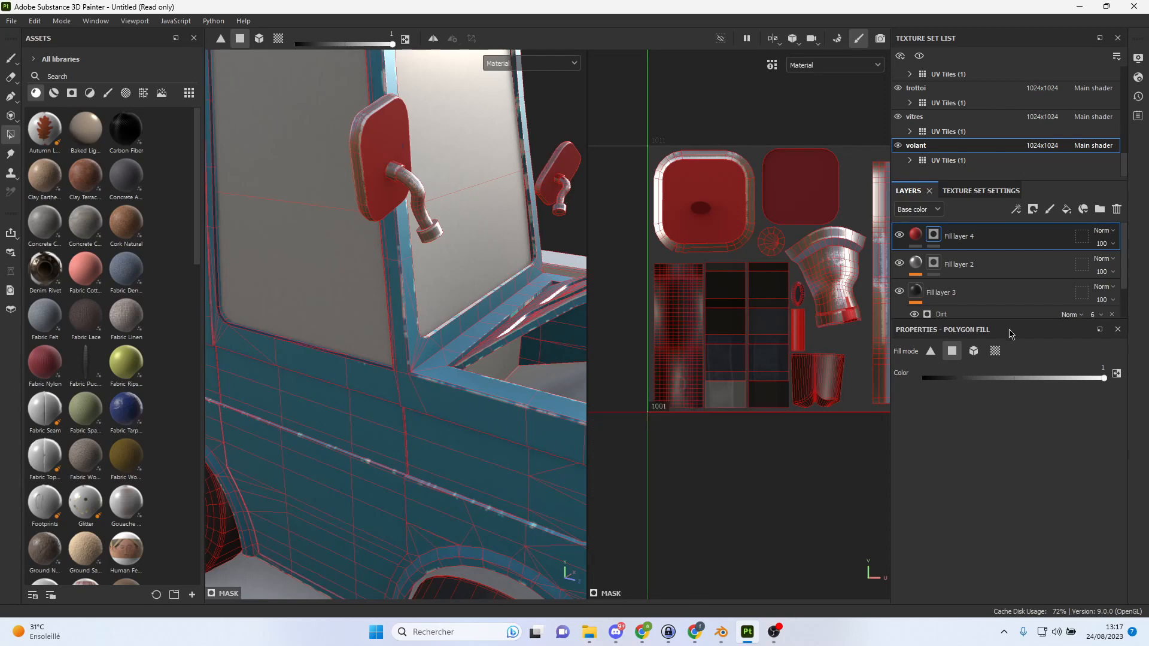
pyautogui.moveTo(1062, 378); pyautogui.dragTo(922, 379)
pyautogui.click(385, 132)
pyautogui.keyDown('alt'); pyautogui.moveTo(411, 151); pyautogui.dragTo(496, 150); pyautogui.keyUp('alt')
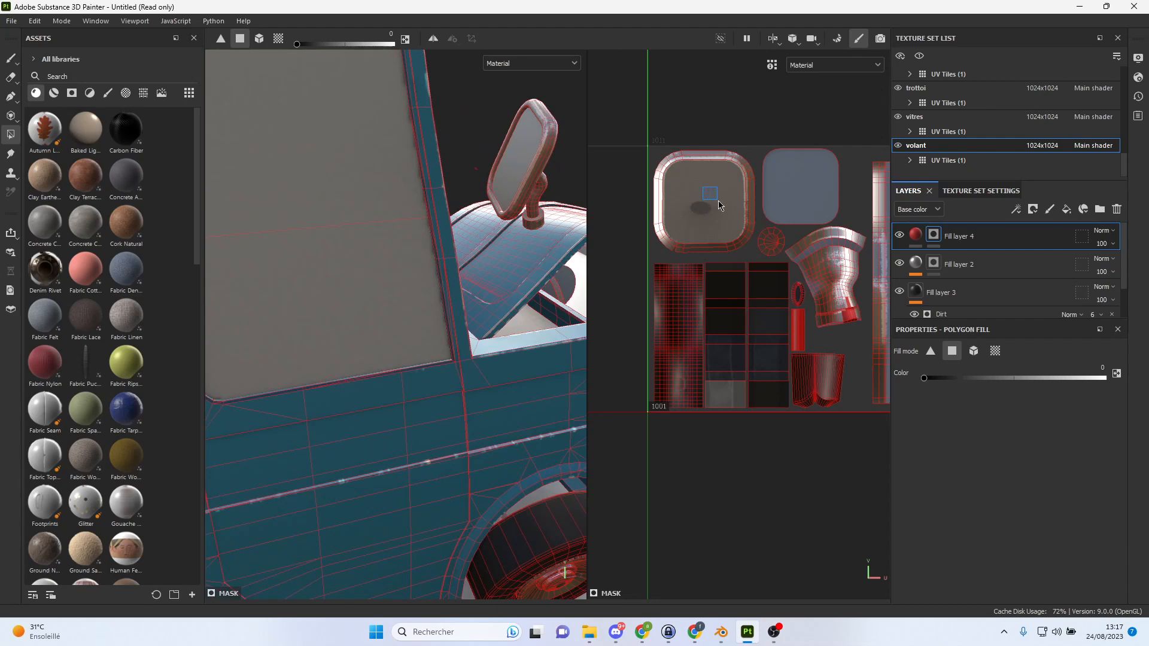
# Fill the mirror glass UV island in Fill layer 4's mask with color value 1 and check it on the model.
pyautogui.press('x')
pyautogui.click(792, 174)
pyautogui.scroll(-1, 797, 180)
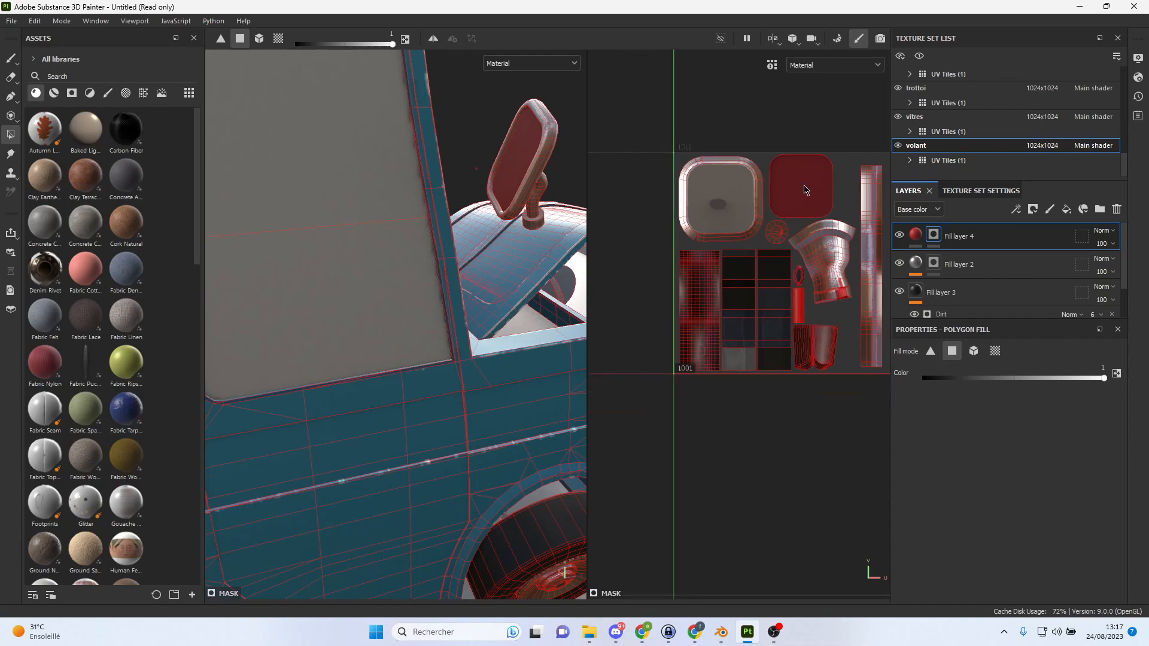
pyautogui.moveTo(551, 158)
pyautogui.keyDown('alt'); pyautogui.mouseDown()
pyautogui.moveTo(436, 161)
pyautogui.moveTo(239, 194)
pyautogui.moveTo(293, 175)
pyautogui.moveTo(555, 180)
pyautogui.mouseUp(); pyautogui.keyUp('alt')
pyautogui.keyDown('alt'); pyautogui.moveTo(329, 216); pyautogui.dragTo(354, 213, button='middle'); pyautogui.keyUp('alt')
pyautogui.keyDown('alt'); pyautogui.moveTo(354, 213); pyautogui.dragTo(513, 262); pyautogui.keyUp('alt')
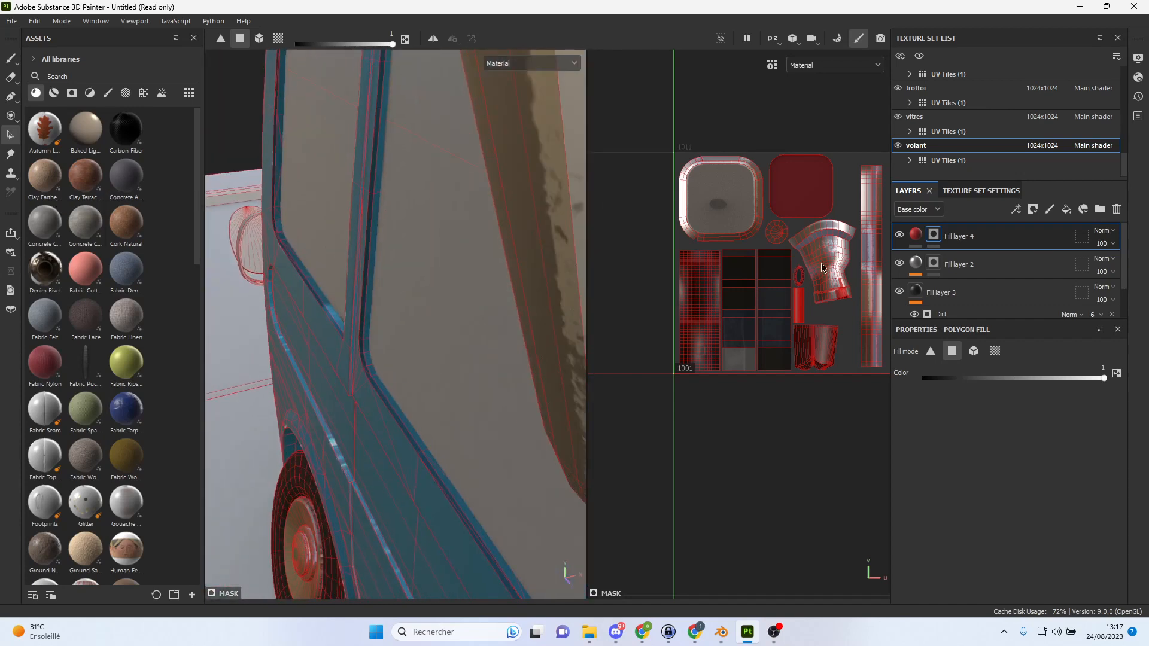
# Clear the bracket and the remaining lower UV islands from Fill layer 4's mask with polygon fill color value 0.
pyautogui.click(840, 292)
pyautogui.moveTo(978, 381); pyautogui.dragTo(876, 381)
pyautogui.scroll(-2, 763, 267)
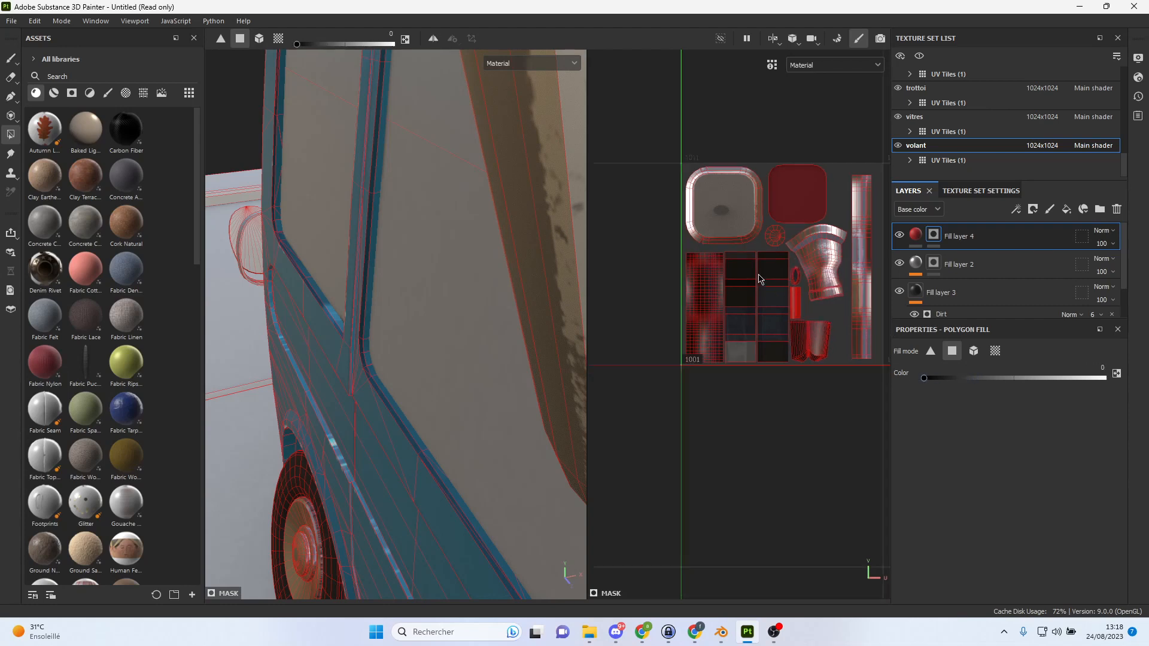
pyautogui.moveTo(689, 249); pyautogui.dragTo(897, 429)
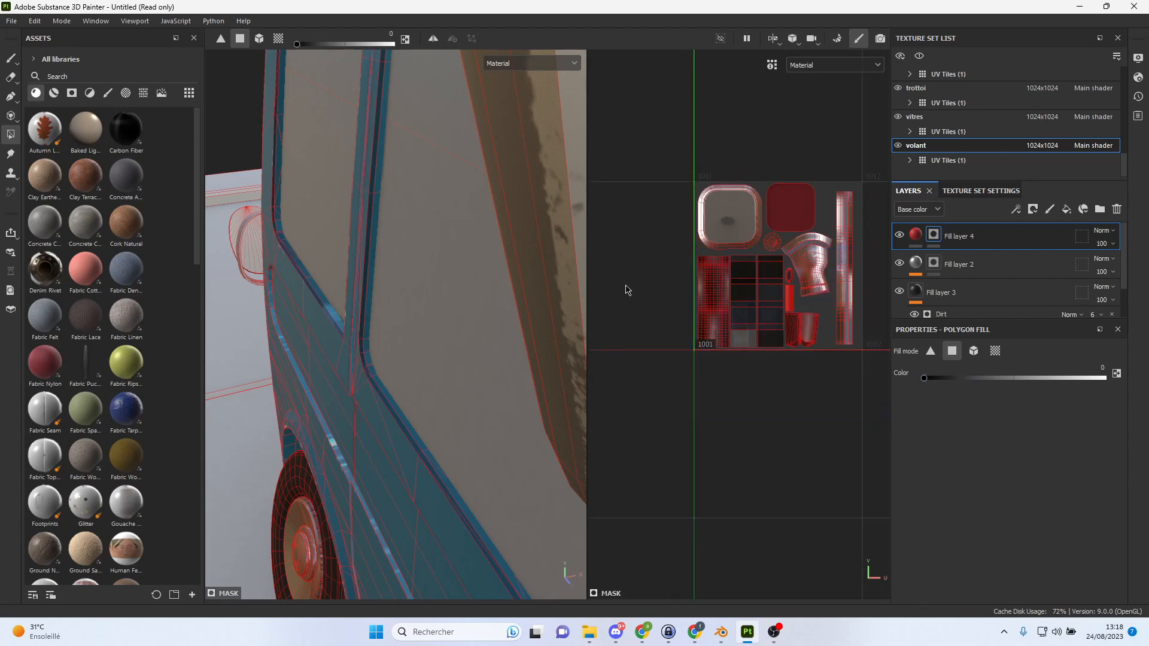
# Change Fill layer 4's base color to near-white F8F8F8 for the mirror glass.
pyautogui.scroll(-4, 517, 254)
pyautogui.scroll(-4, 488, 257)
pyautogui.keyDown('alt'); pyautogui.moveTo(483, 264); pyautogui.dragTo(615, 260); pyautogui.keyUp('alt')
pyautogui.keyDown('alt'); pyautogui.moveTo(269, 281); pyautogui.dragTo(415, 305); pyautogui.keyUp('alt')
pyautogui.keyDown('alt'); pyautogui.moveTo(415, 305); pyautogui.dragTo(492, 289, button='middle'); pyautogui.keyUp('alt')
pyautogui.scroll(10, 386, 260)
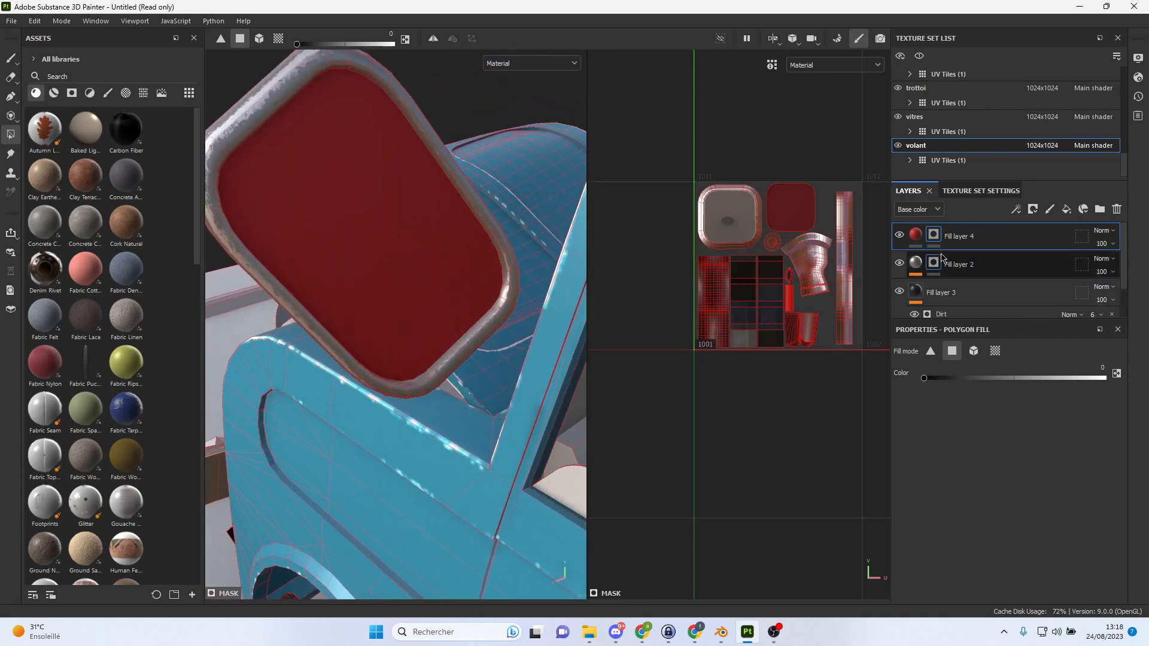
pyautogui.click(916, 235)
pyautogui.click(1021, 439)
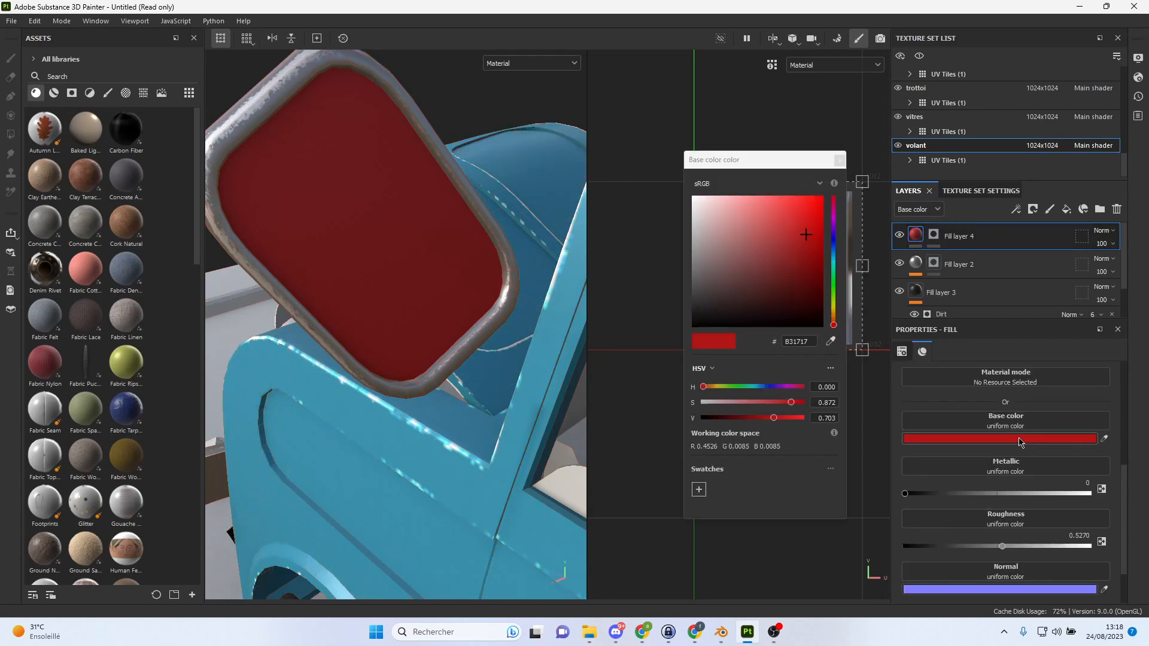
pyautogui.click(766, 245)
pyautogui.moveTo(736, 237); pyautogui.dragTo(692, 204)
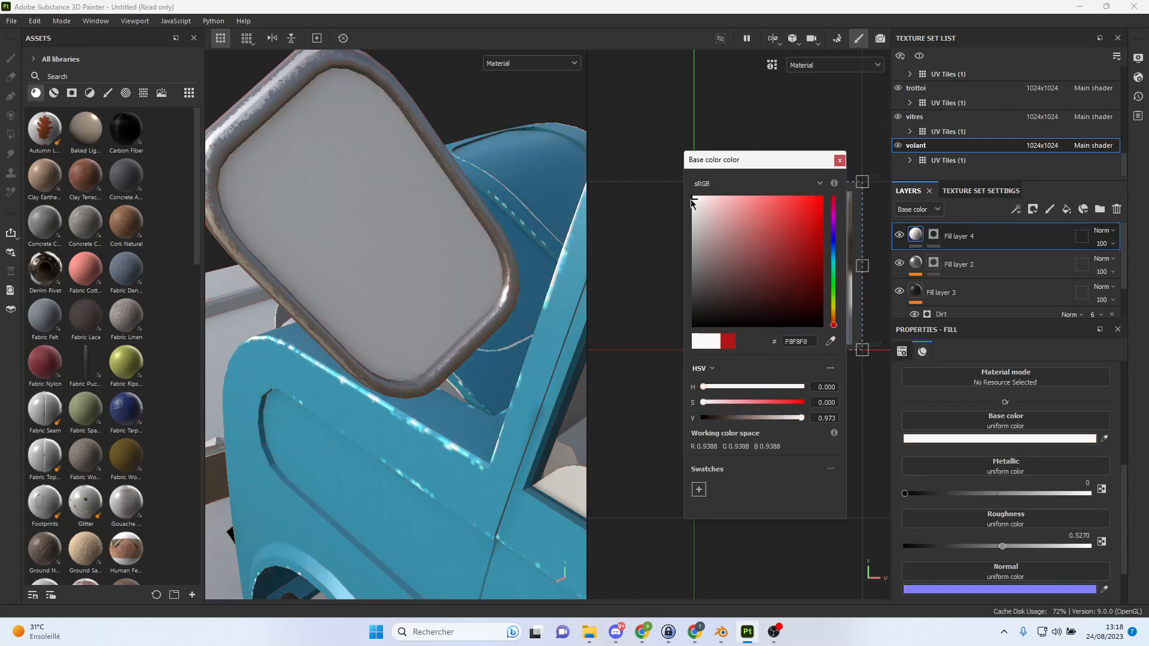
pyautogui.click(840, 160)
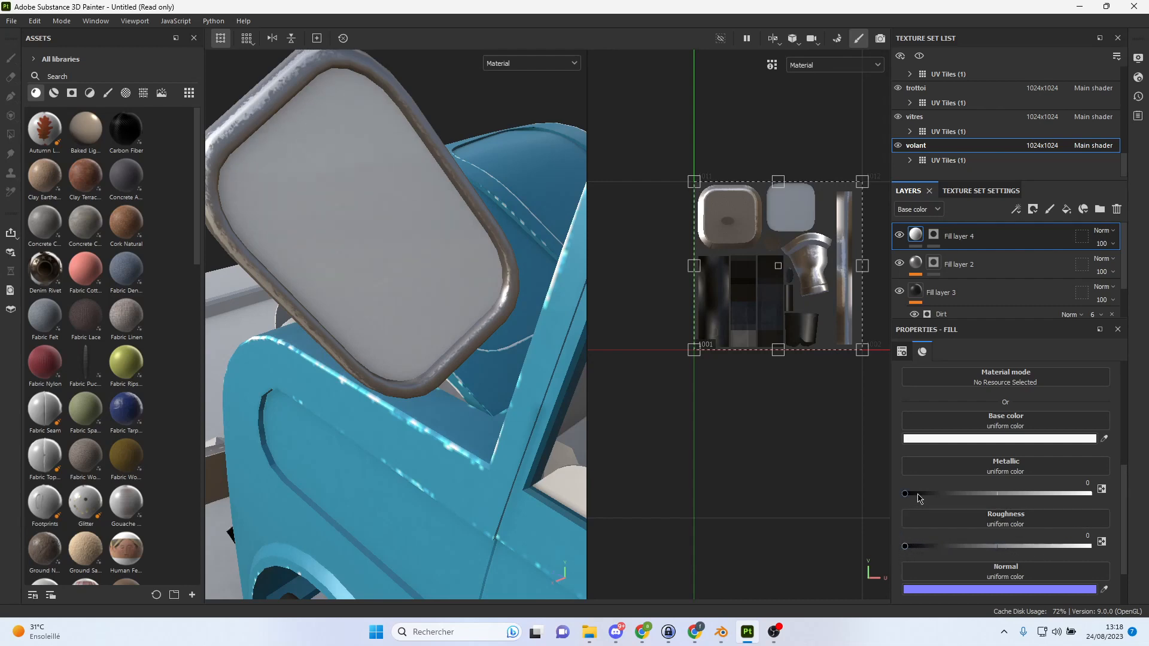
# Make the mirror glass reflective by setting Fill layer 4's metallic to 0.4794 and roughness to 0.0762.
pyautogui.moveTo(906, 495); pyautogui.dragTo(1090, 495)
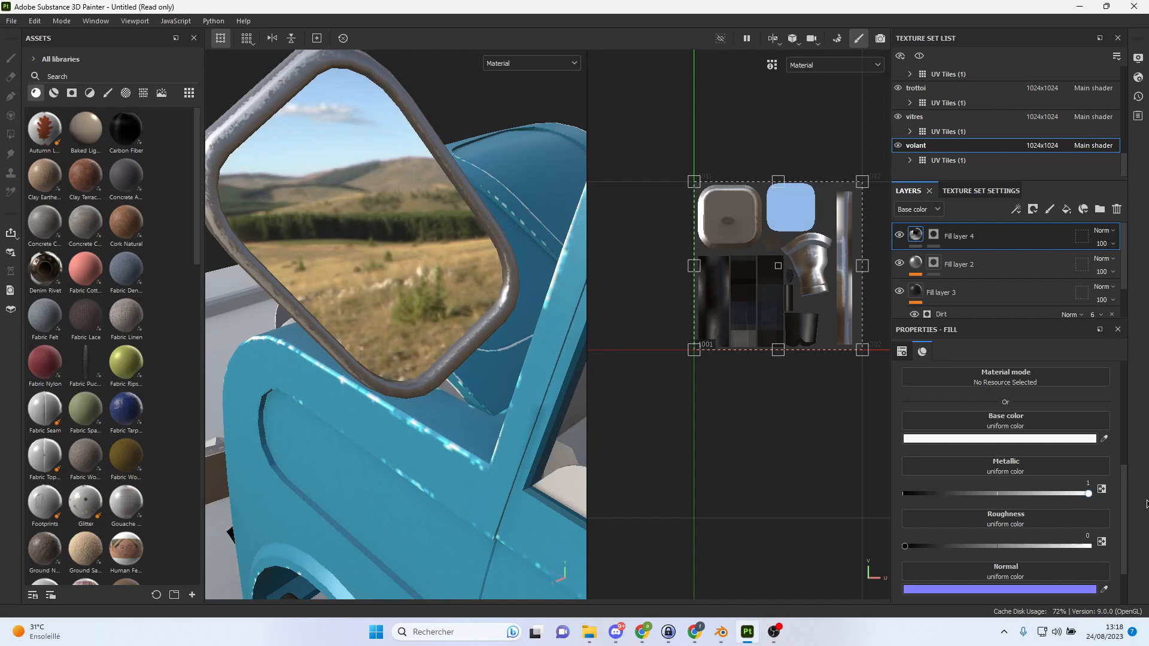
pyautogui.moveTo(1088, 494); pyautogui.dragTo(1009, 498)
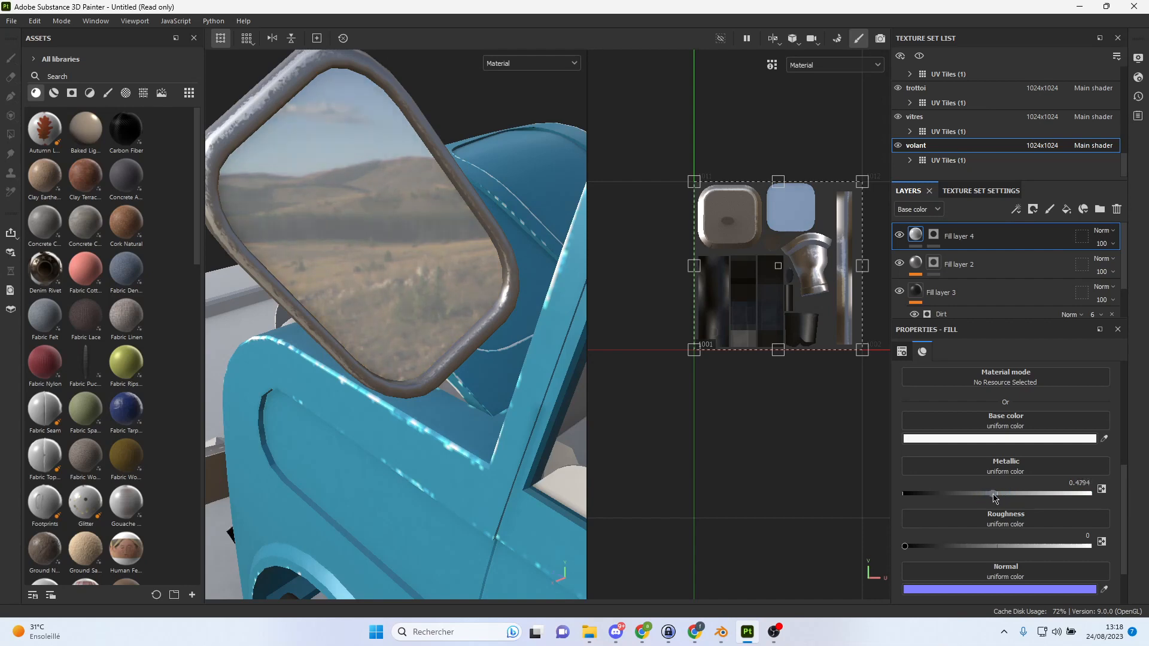
pyautogui.moveTo(905, 546)
pyautogui.mouseDown()
pyautogui.moveTo(965, 548)
pyautogui.moveTo(915, 550)
pyautogui.mouseUp()
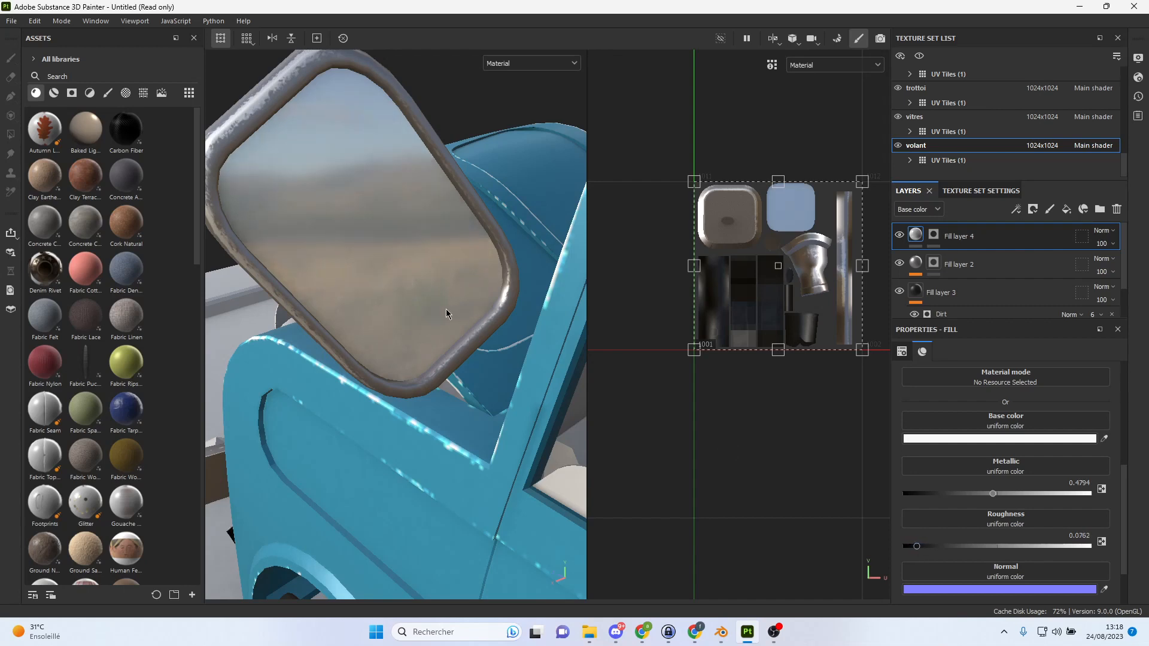
# Inspect the whole car, its mirrors and its front from several angles, and return to the start of the texture set list.
pyautogui.scroll(-5, 438, 317)
pyautogui.keyDown('alt'); pyautogui.moveTo(437, 318); pyautogui.dragTo(765, 329); pyautogui.keyUp('alt')
pyautogui.scroll(-6, 644, 350)
pyautogui.keyDown('alt'); pyautogui.moveTo(644, 366); pyautogui.dragTo(665, 361); pyautogui.keyUp('alt')
pyautogui.keyDown('alt'); pyautogui.moveTo(642, 361); pyautogui.dragTo(590, 335); pyautogui.keyUp('alt')
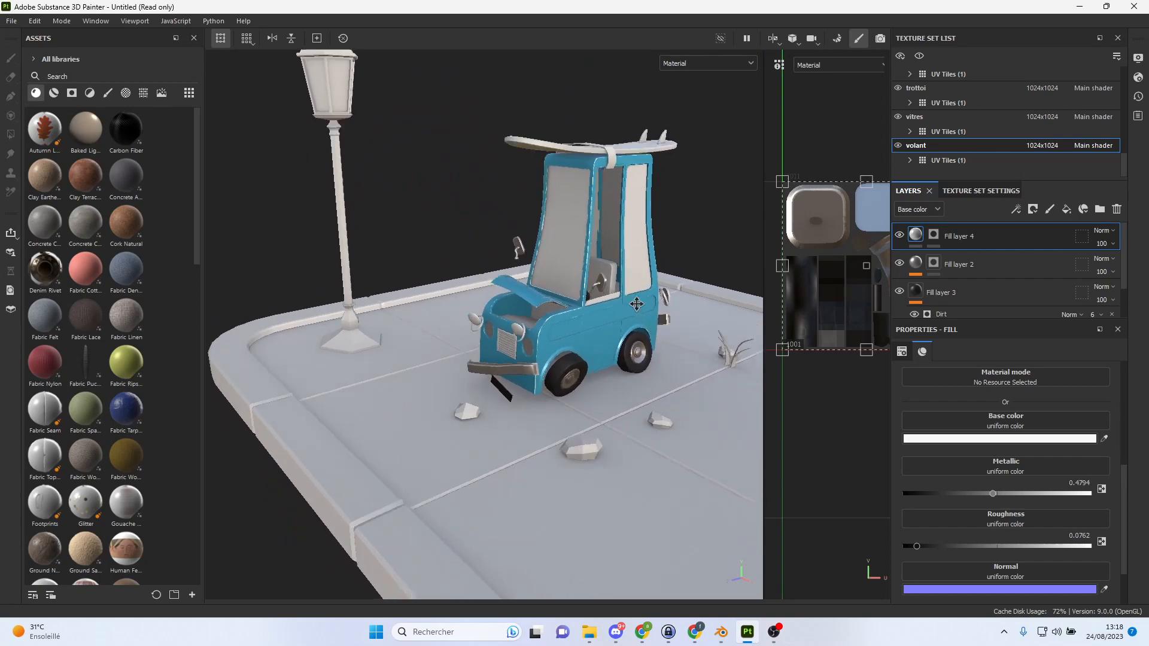
pyautogui.keyDown('alt'); pyautogui.moveTo(590, 335); pyautogui.dragTo(479, 285, button='middle'); pyautogui.keyUp('alt')
pyautogui.keyDown('alt'); pyautogui.moveTo(458, 284); pyautogui.dragTo(499, 290); pyautogui.keyUp('alt')
pyautogui.keyDown('alt'); pyautogui.moveTo(498, 290); pyautogui.dragTo(759, 379, button='right'); pyautogui.keyUp('alt')
pyautogui.keyDown('alt'); pyautogui.moveTo(471, 270); pyautogui.dragTo(542, 299, button='right'); pyautogui.keyUp('alt')
pyautogui.keyDown('alt'); pyautogui.moveTo(542, 300); pyautogui.dragTo(536, 306); pyautogui.keyUp('alt')
pyautogui.keyDown('alt'); pyautogui.moveTo(537, 306); pyautogui.dragTo(329, 268, button='right'); pyautogui.keyUp('alt')
pyautogui.keyDown('alt'); pyautogui.moveTo(329, 267); pyautogui.dragTo(472, 309); pyautogui.keyUp('alt')
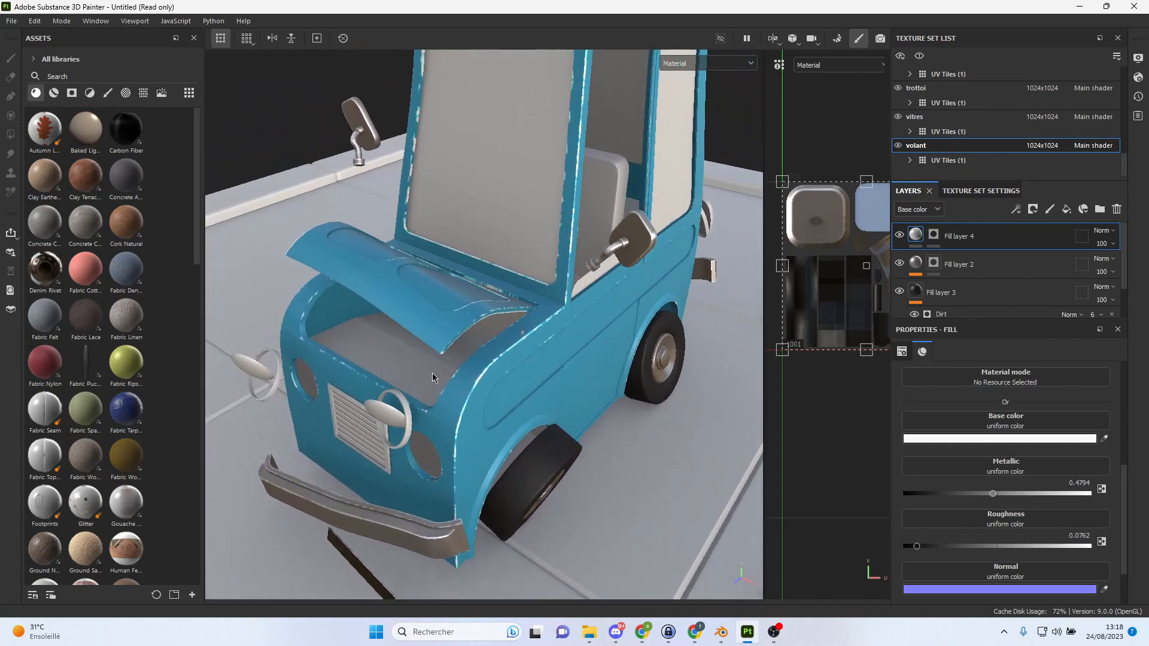
pyautogui.scroll(5, 965, 131)
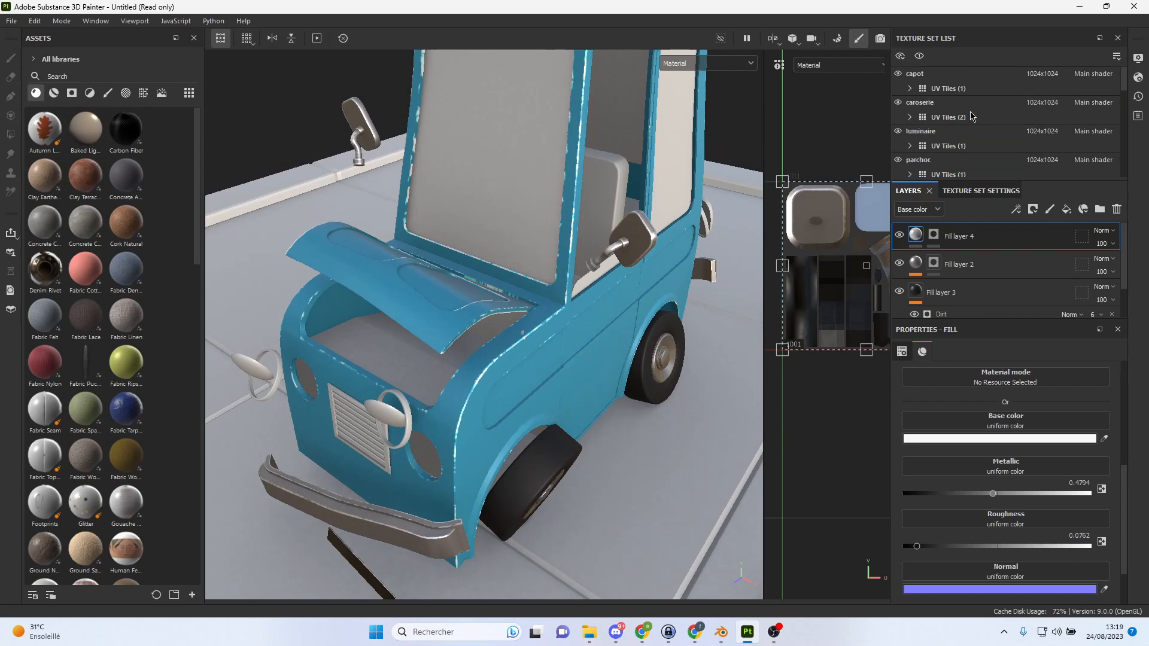
# Find the trottoi texture set in the texture set list and make it the active set.
pyautogui.click(946, 114)
pyautogui.scroll(-5, 945, 123)
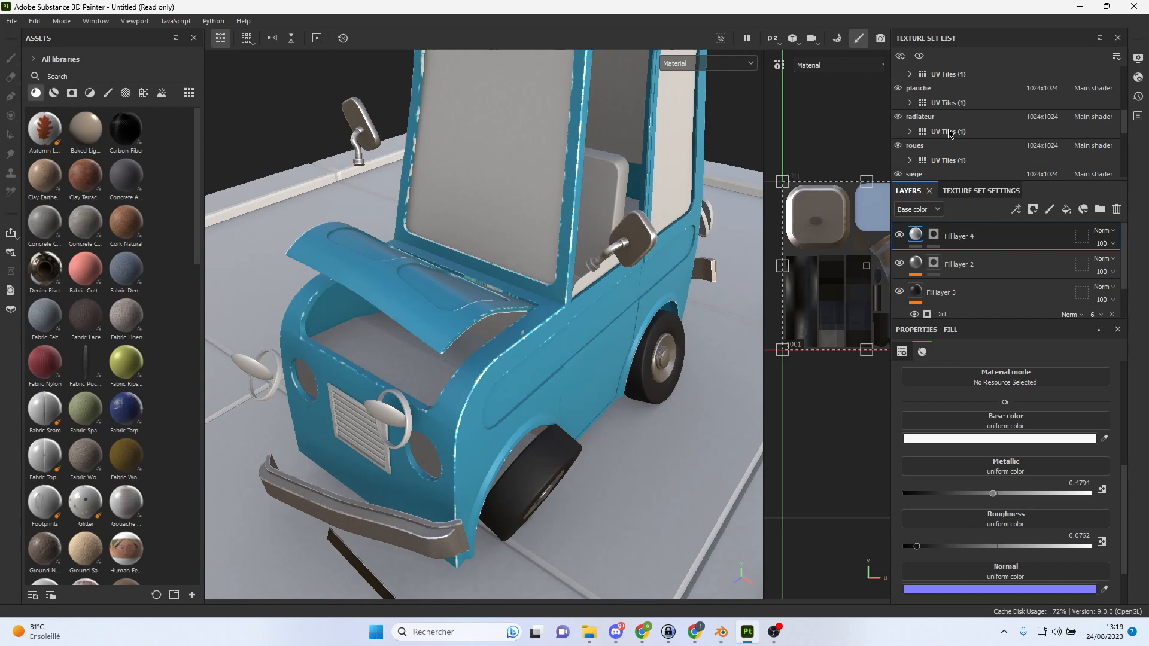
pyautogui.scroll(-3, 954, 127)
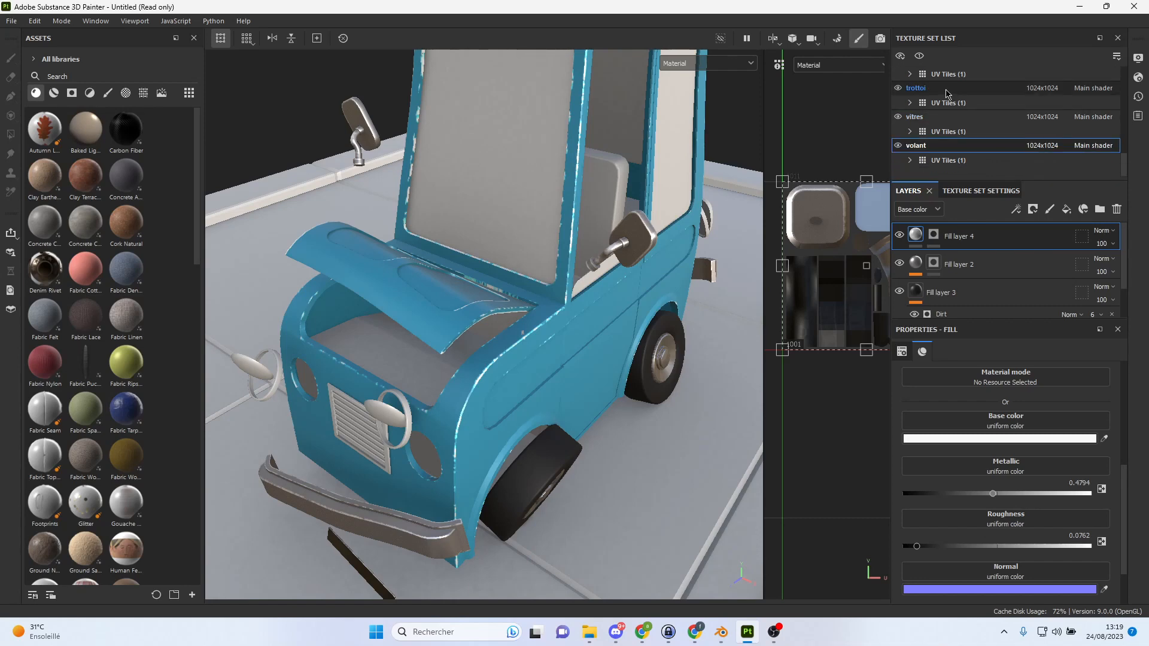
pyautogui.click(916, 88)
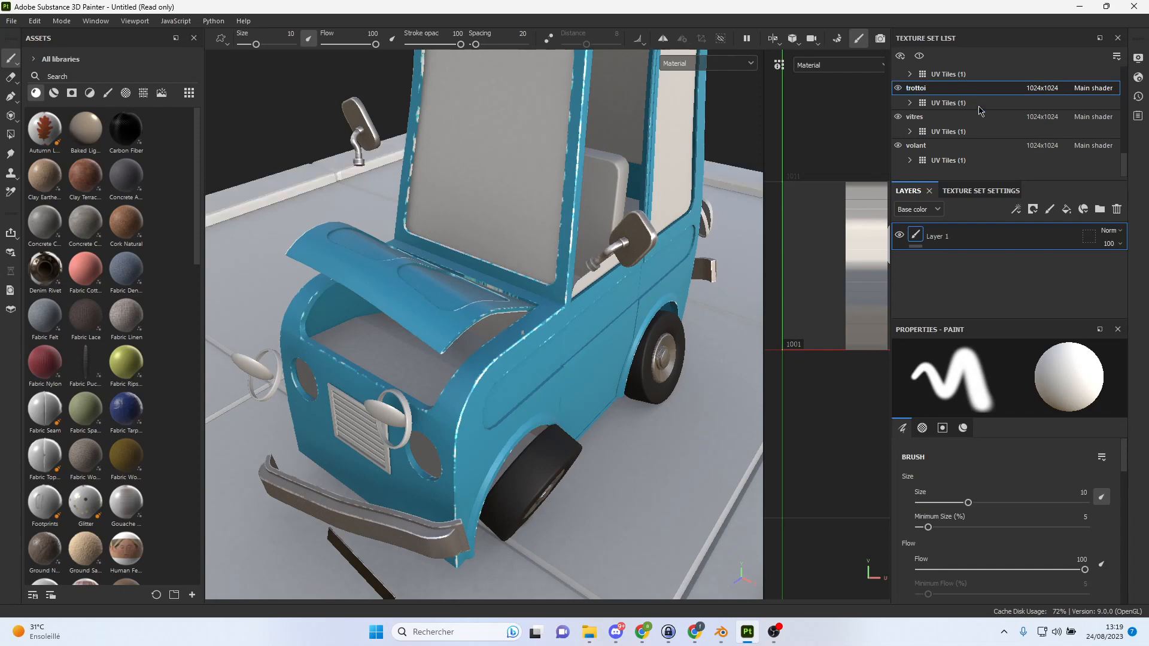
# Look back through the texture set list, including the phares and pierres sets, for the next part to texture.
pyautogui.scroll(3, 967, 125)
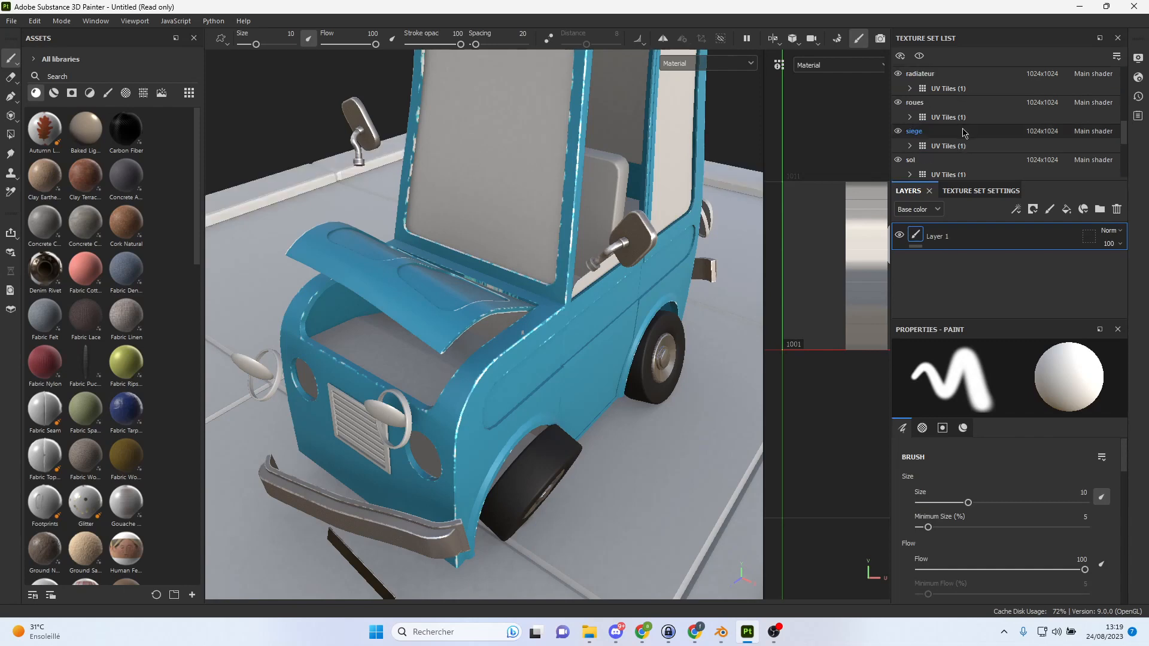
pyautogui.scroll(3, 963, 131)
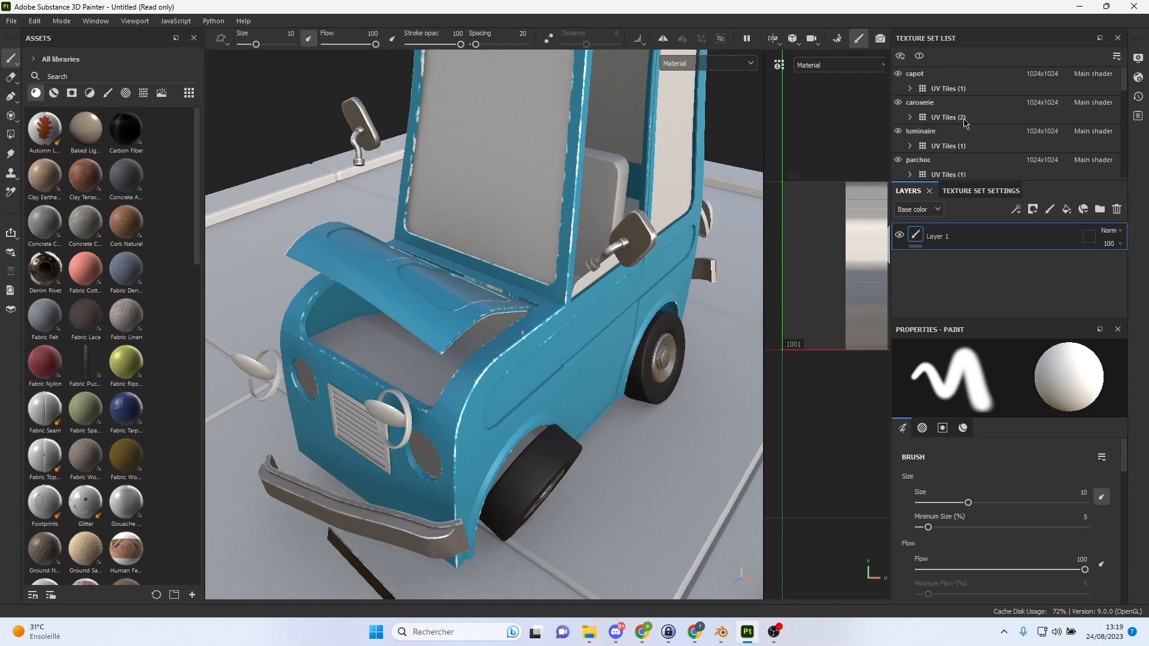
pyautogui.scroll(-3, 965, 122)
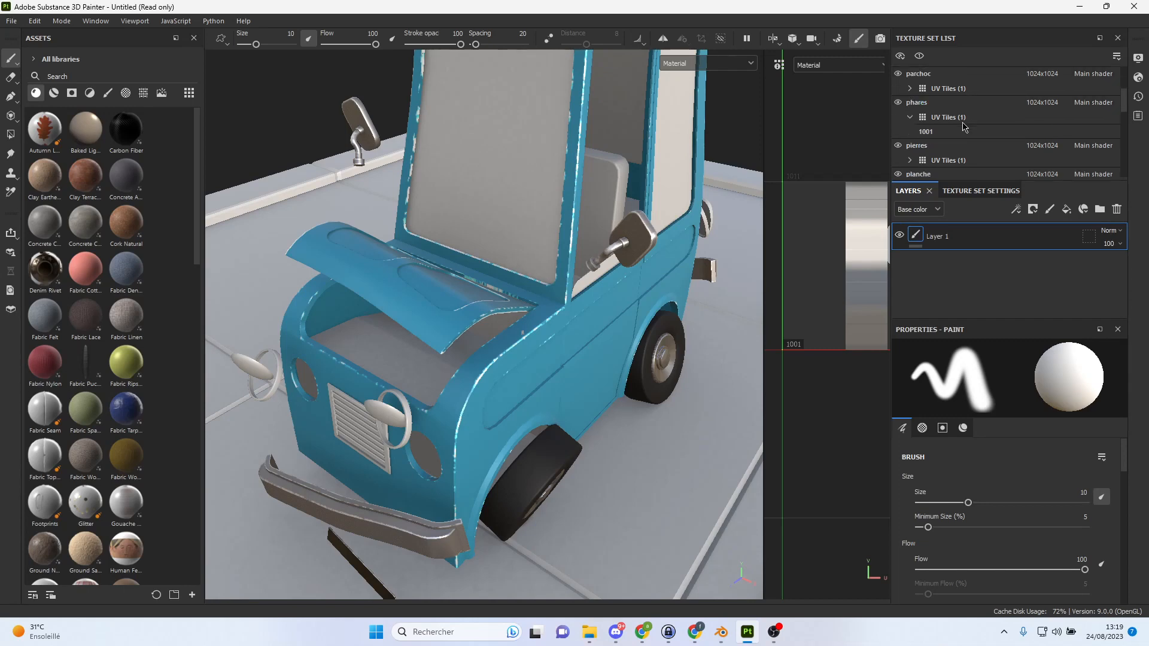
# Add a fill layer to the solAuto texture set.
pyautogui.scroll(-3, 958, 138)
pyautogui.scroll(-3, 957, 142)
pyautogui.scroll(-3, 963, 109)
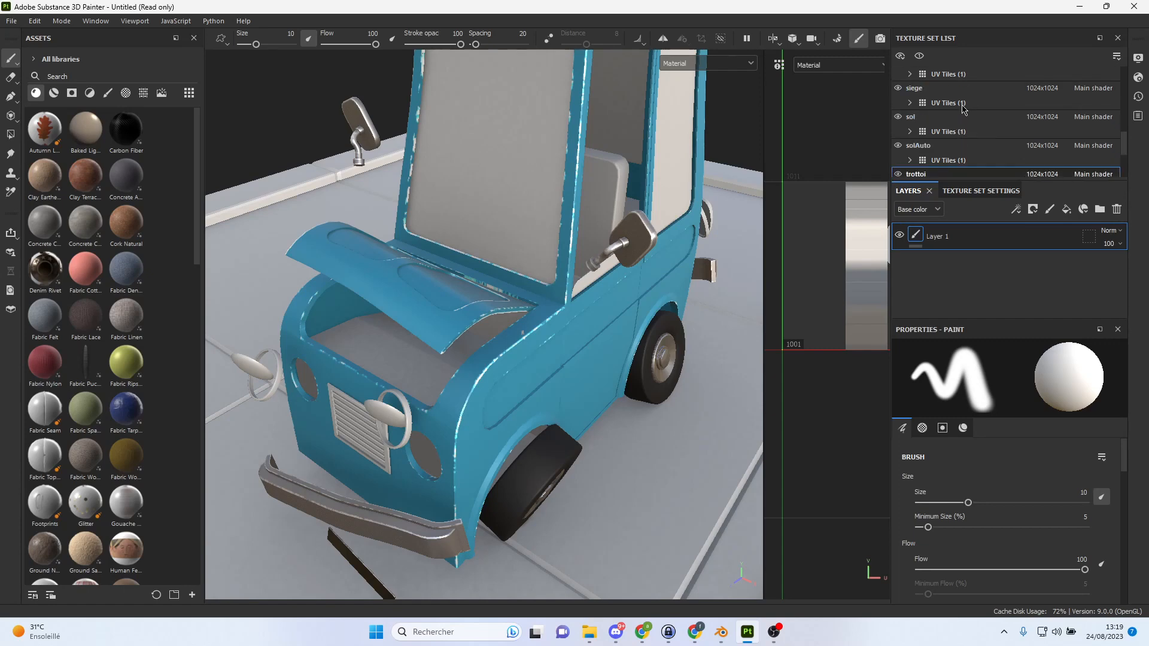
pyautogui.scroll(-3, 962, 110)
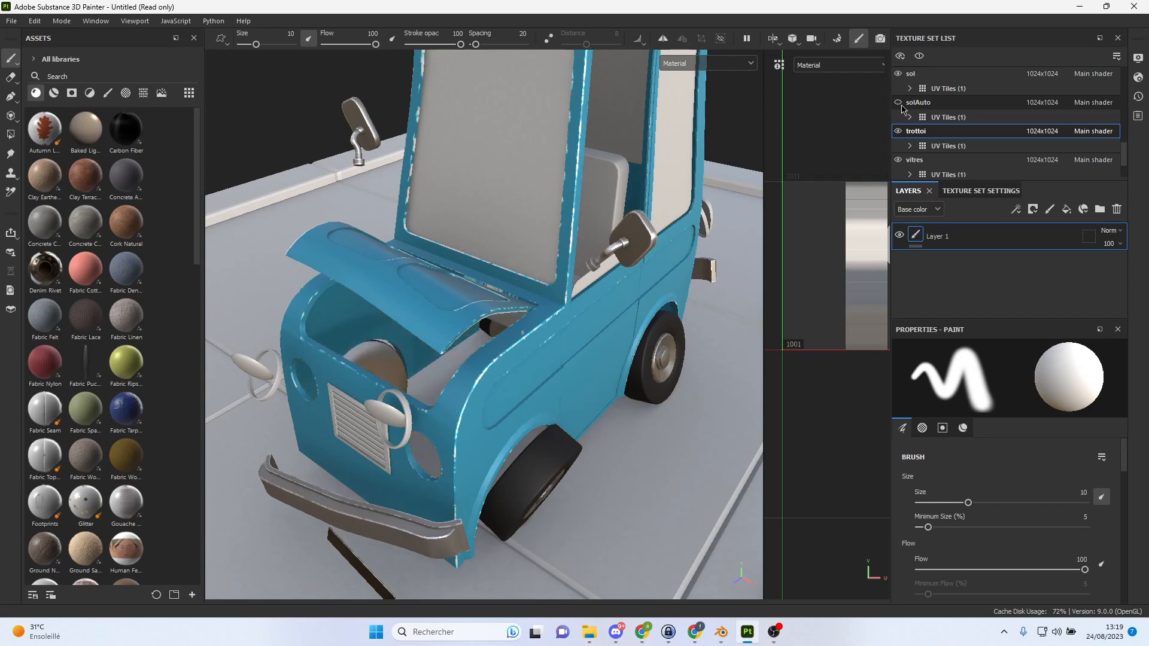
pyautogui.click(960, 108)
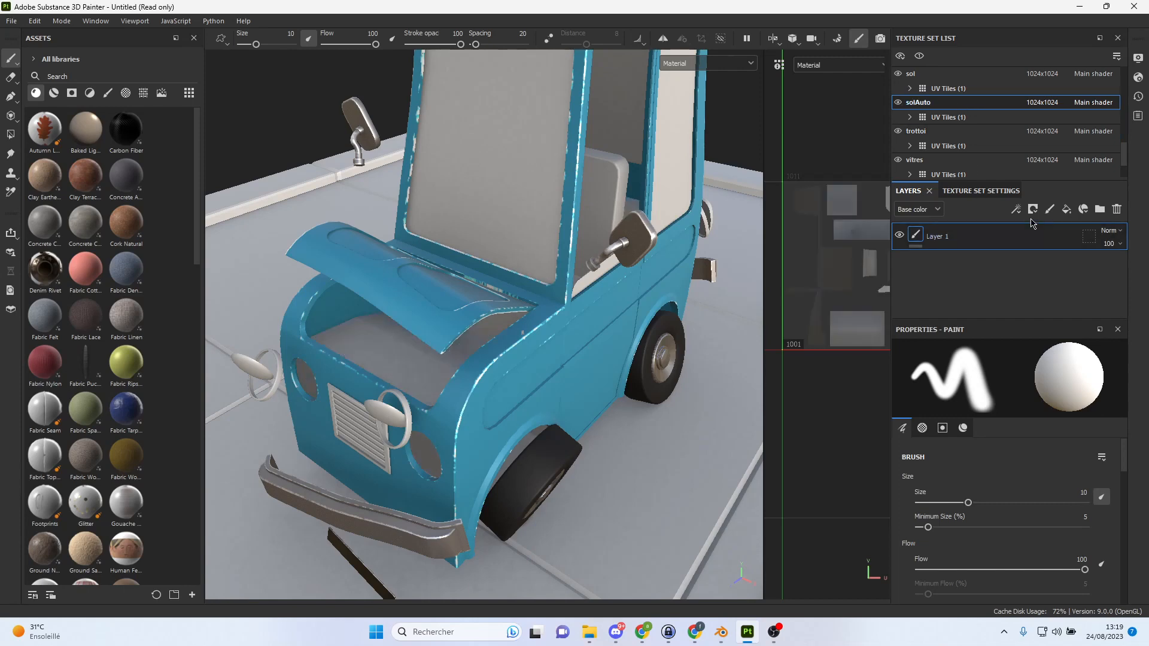
pyautogui.click(1068, 213)
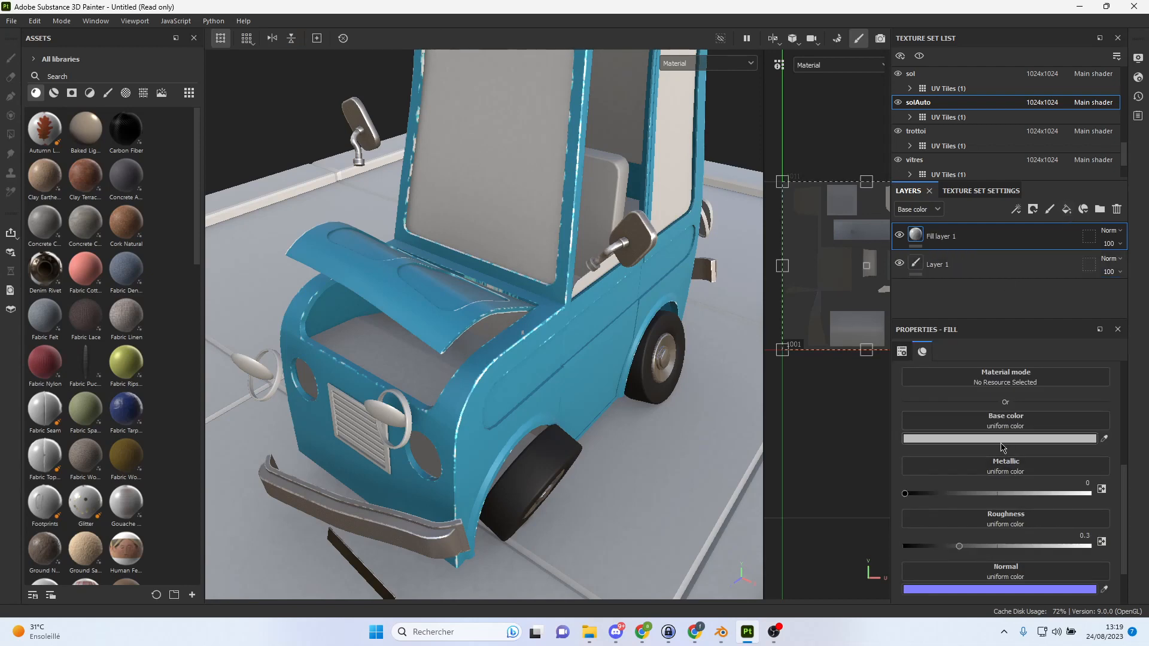
# Set the solAuto fill layer's base color to near-black 020202 and its roughness to 1.
pyautogui.click(1000, 438)
pyautogui.moveTo(734, 275); pyautogui.dragTo(682, 330)
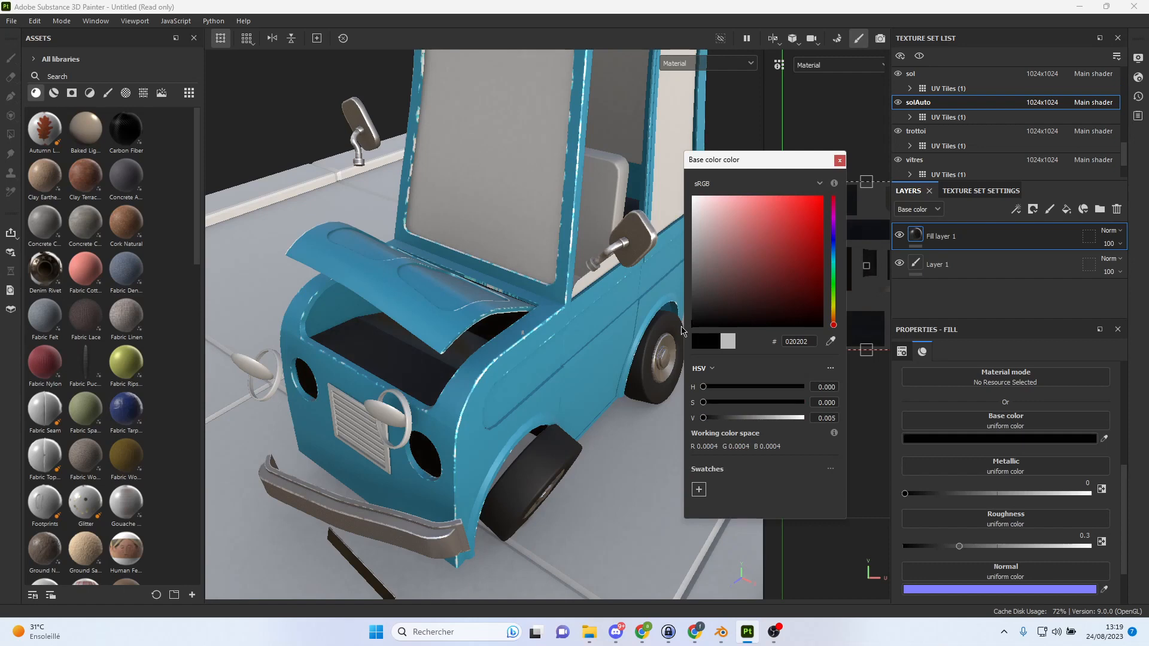
pyautogui.click(839, 162)
pyautogui.scroll(-2, 1078, 488)
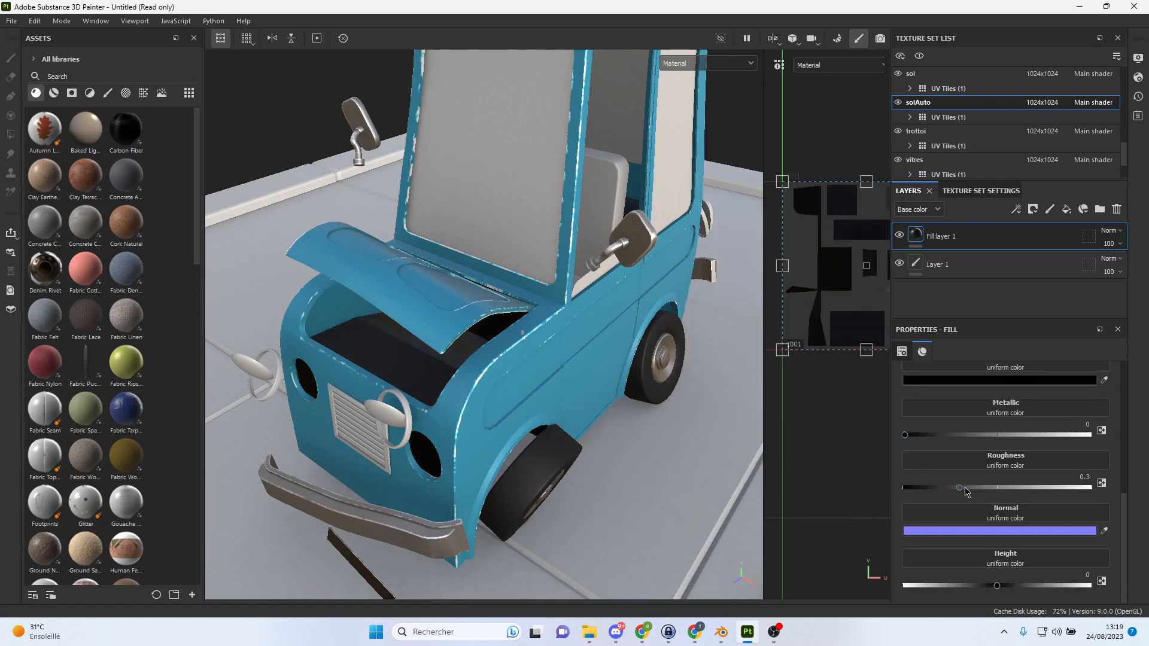
pyautogui.moveTo(964, 488); pyautogui.dragTo(1126, 488)
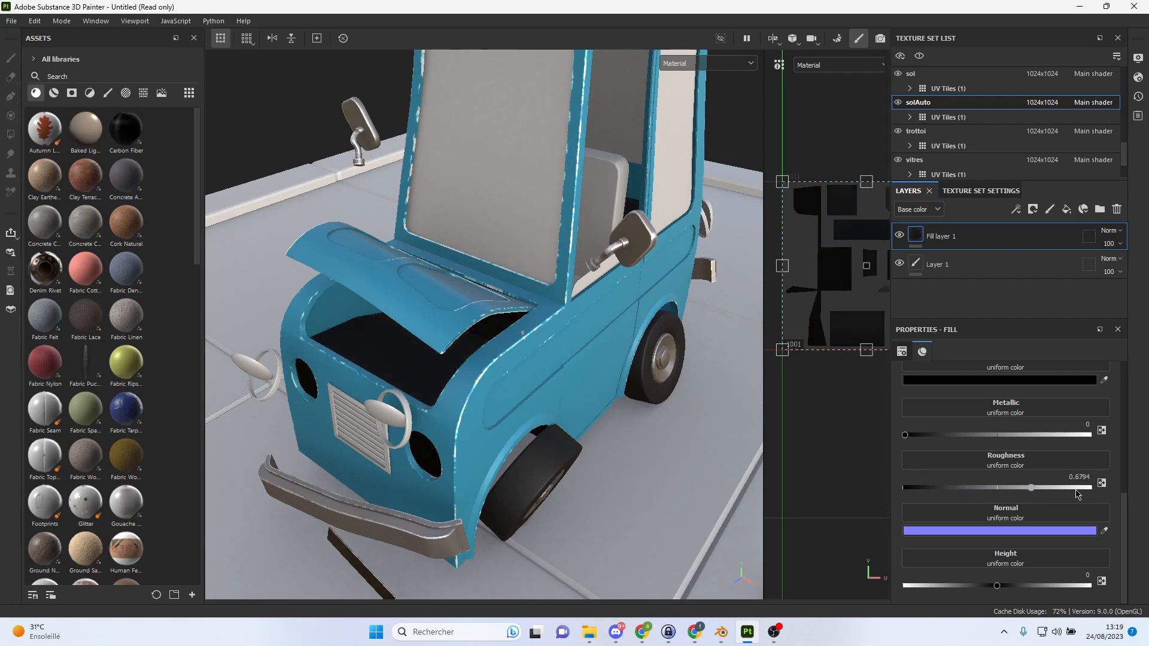
# Copy the black fill layer to the top of the caroserie texture set's layer stack and give it a black mask.
pyautogui.keyDown('alt'); pyautogui.moveTo(655, 373); pyautogui.dragTo(665, 325); pyautogui.keyUp('alt')
pyautogui.scroll(2, 533, 311)
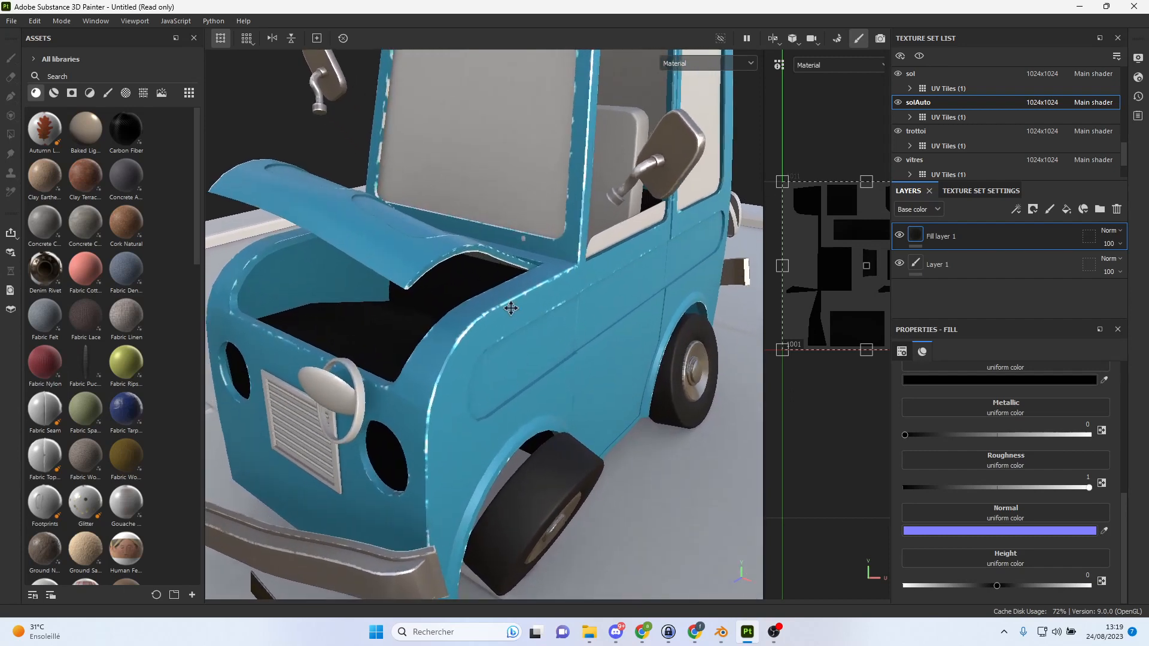
pyautogui.keyDown('alt'); pyautogui.moveTo(511, 308); pyautogui.dragTo(565, 318, button='middle'); pyautogui.keyUp('alt')
pyautogui.keyDown('alt'); pyautogui.moveTo(565, 318); pyautogui.dragTo(559, 285); pyautogui.keyUp('alt')
pyautogui.scroll(2, 515, 306)
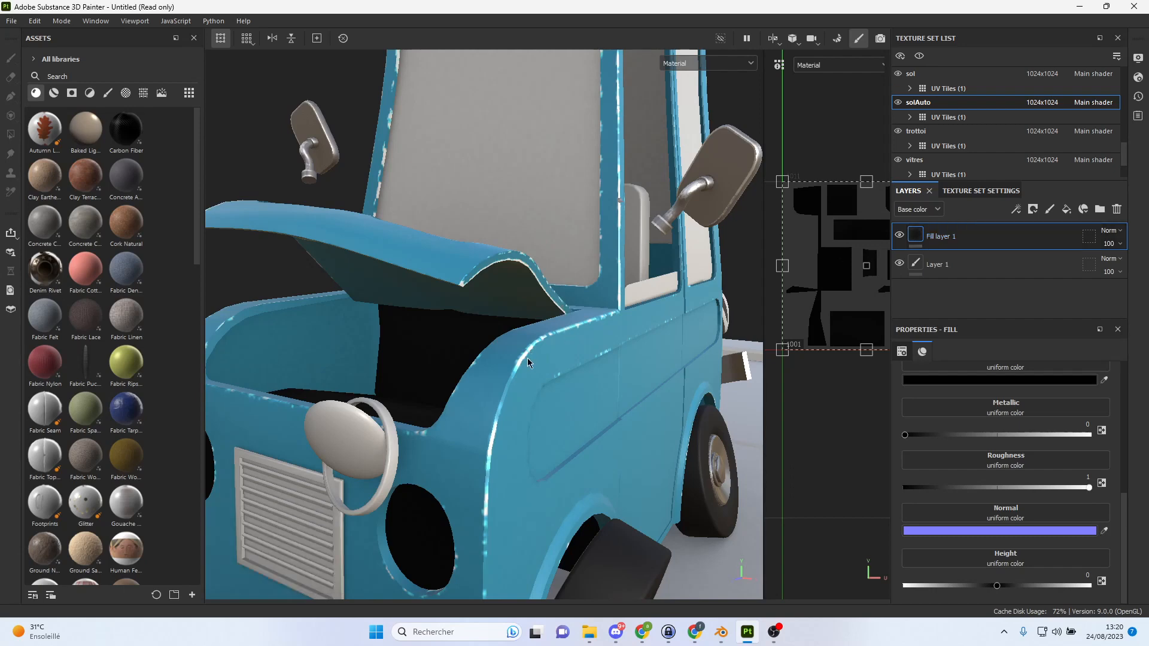
pyautogui.press('ctrl')
pyautogui.hotkey('ctrl', 'alt', 'Right')
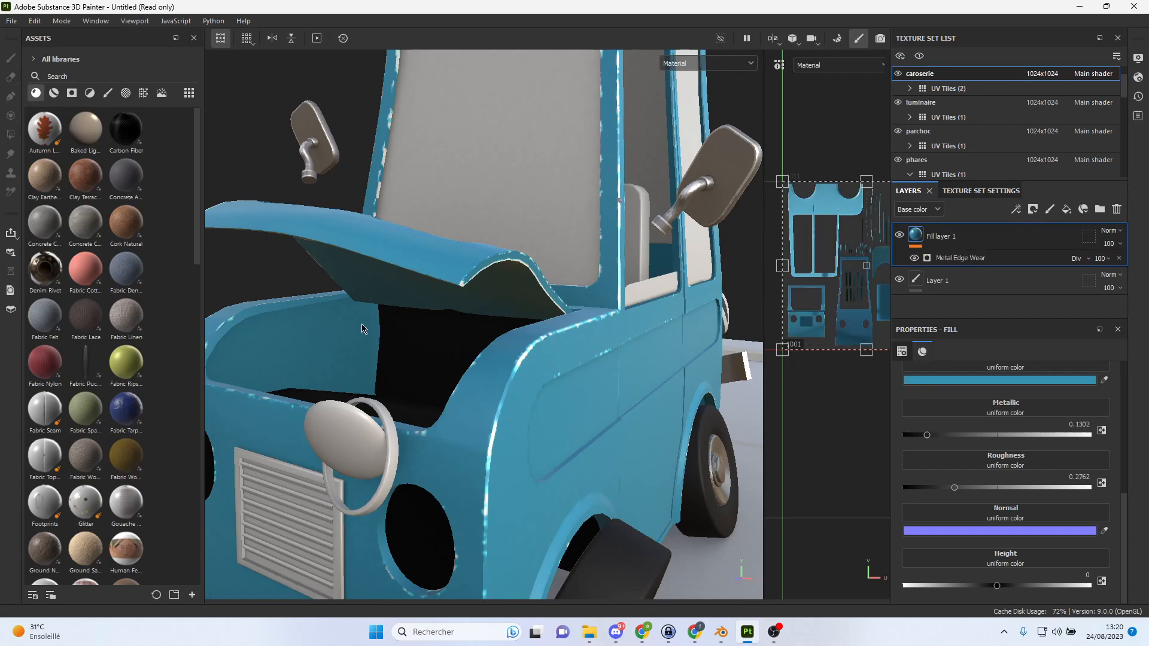
pyautogui.hotkey('ctrl', 'alt')
pyautogui.keyDown('ctrl'); pyautogui.keyDown('alt'); pyautogui.rightClick(527, 194); pyautogui.keyUp('alt'); pyautogui.keyUp('ctrl')
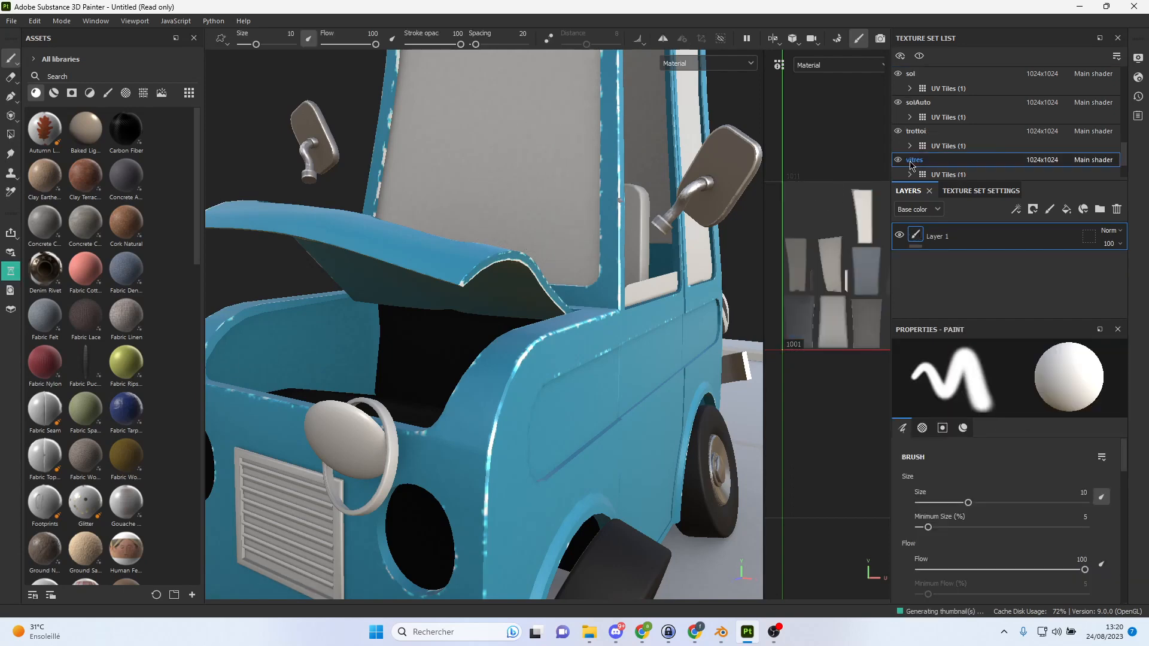
pyautogui.keyDown('ctrl'); pyautogui.keyDown('alt'); pyautogui.rightClick(324, 360); pyautogui.keyUp('alt'); pyautogui.keyUp('ctrl')
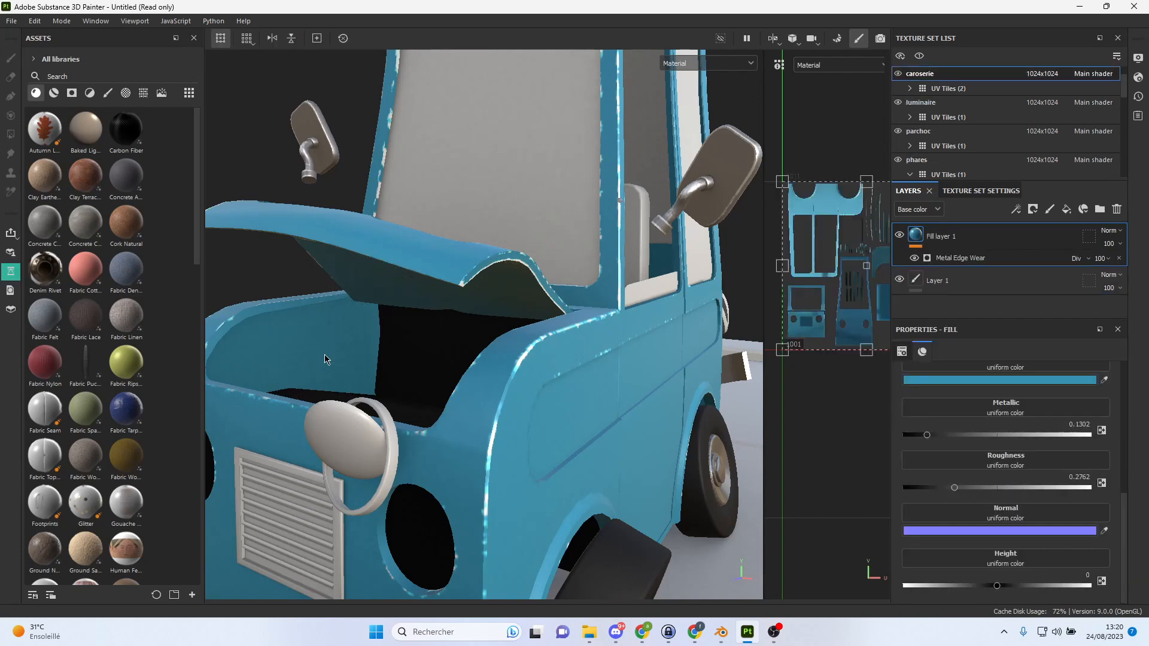
pyautogui.click(991, 284)
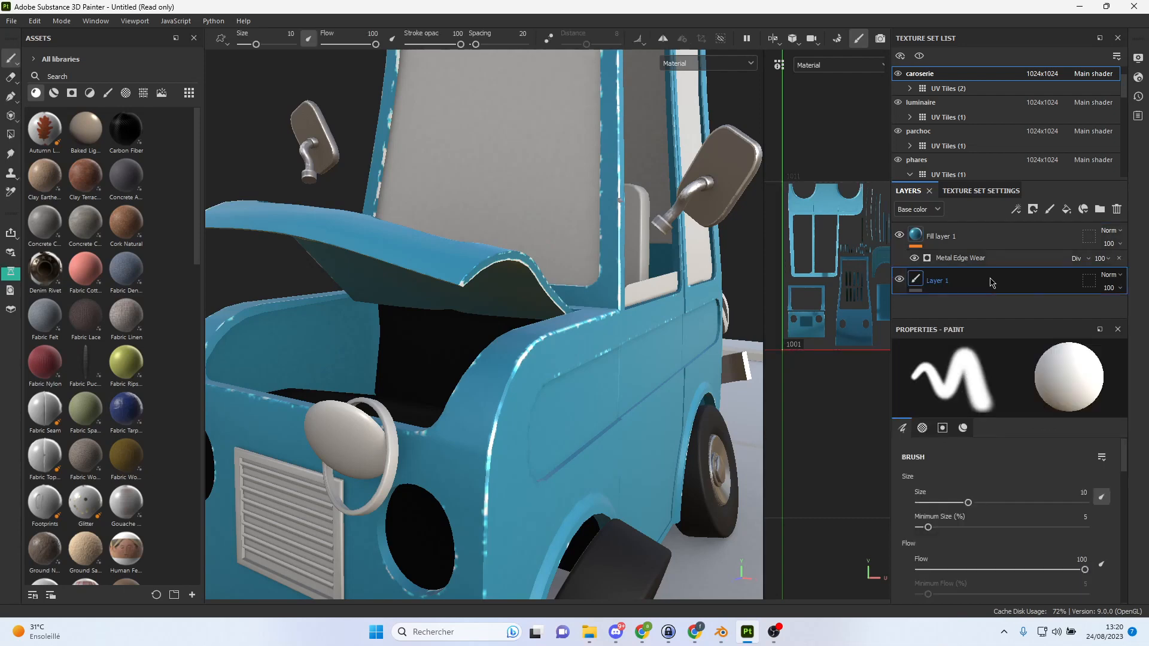
pyautogui.hotkey('ctrl', 'v')
pyautogui.moveTo(984, 286); pyautogui.dragTo(994, 228)
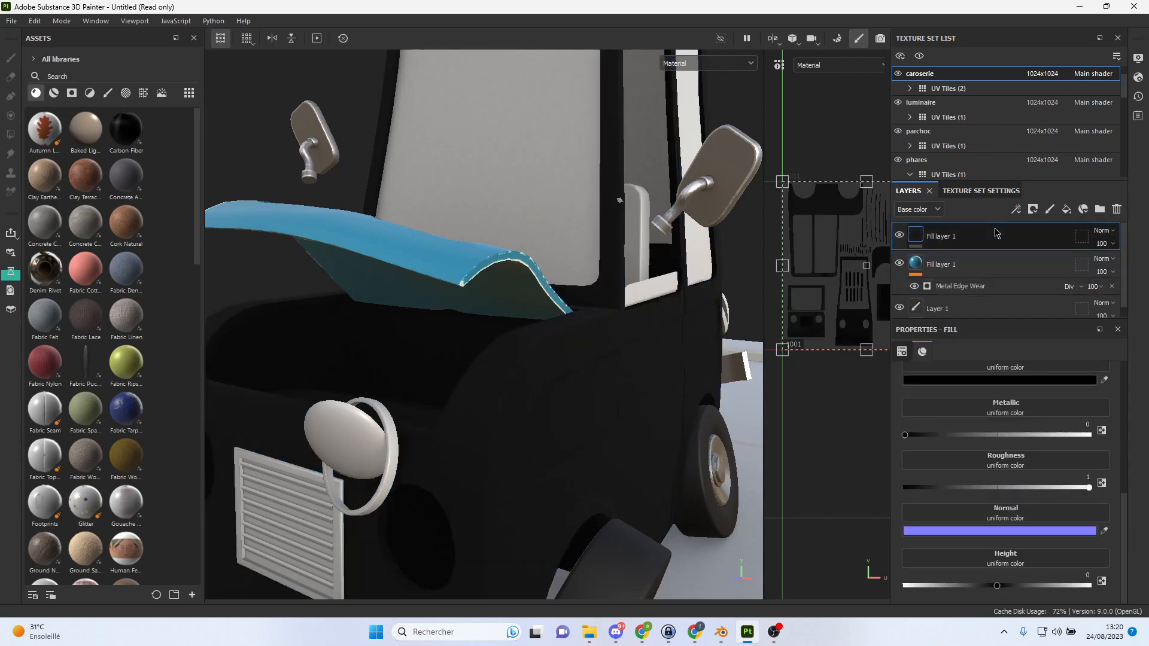
pyautogui.click(1033, 211)
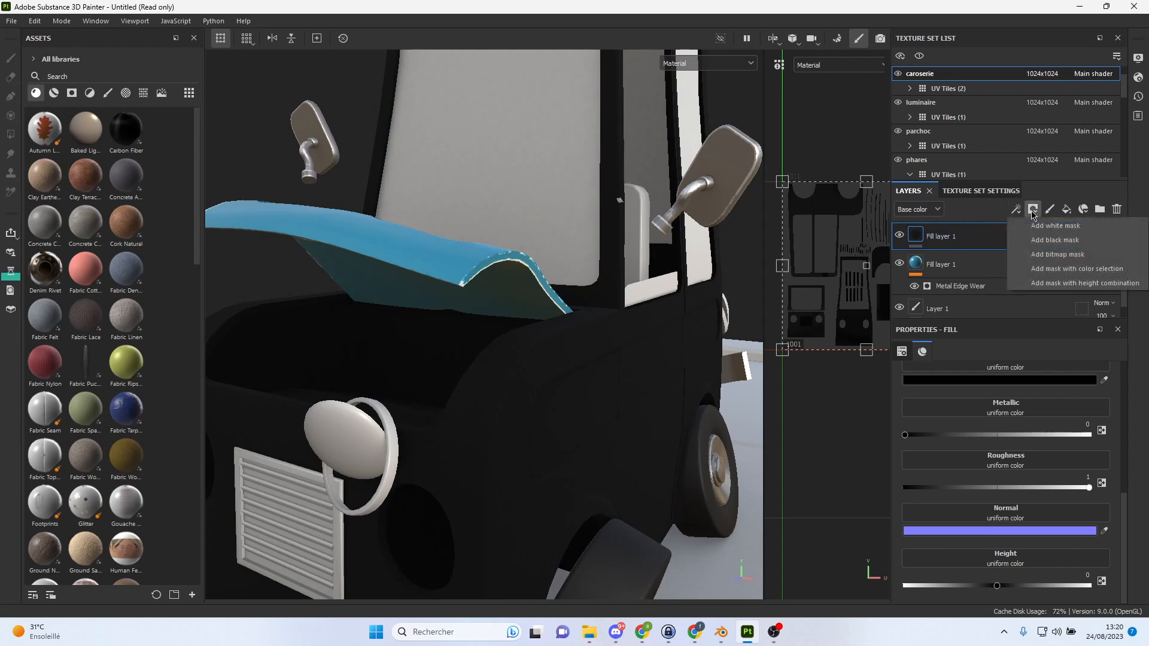
pyautogui.click(1056, 240)
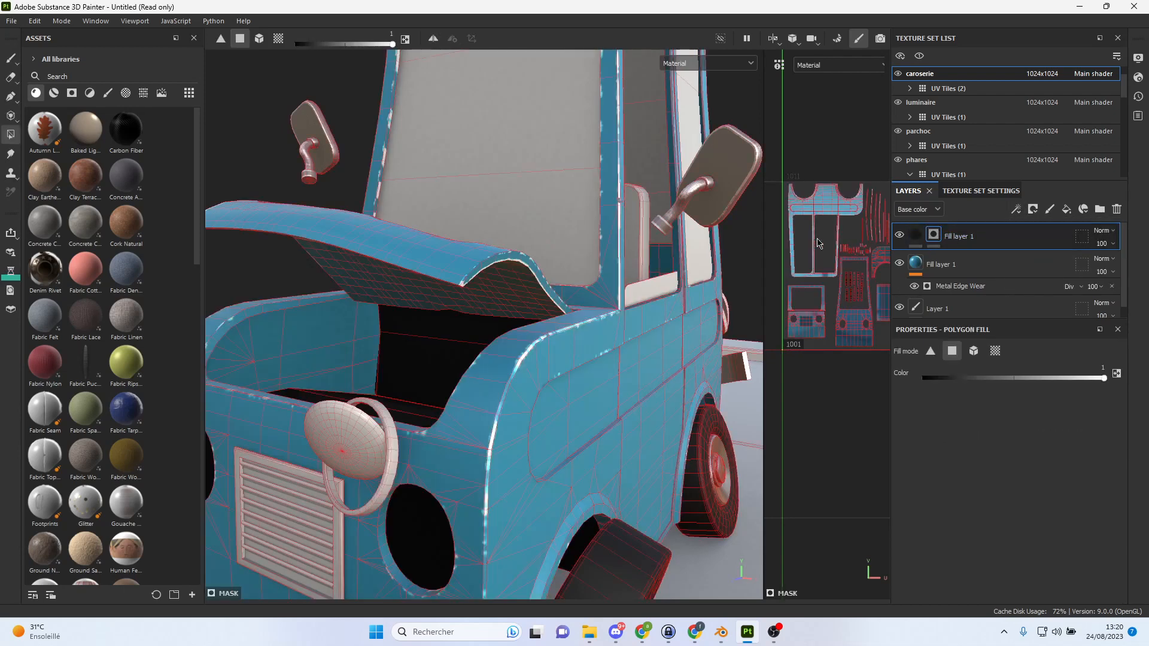
# Polygon-fill the interior walls of the open engine bay in the mask with value 1 so they take the black fill.
pyautogui.moveTo(336, 327); pyautogui.dragTo(467, 308)
pyautogui.keyDown('alt'); pyautogui.moveTo(579, 364); pyautogui.dragTo(785, 433, button='right'); pyautogui.keyUp('alt')
pyautogui.keyDown('alt'); pyautogui.moveTo(643, 360); pyautogui.dragTo(598, 358); pyautogui.keyUp('alt')
pyautogui.moveTo(460, 262); pyautogui.dragTo(562, 357)
pyautogui.keyDown('alt'); pyautogui.moveTo(497, 336); pyautogui.dragTo(436, 359); pyautogui.keyUp('alt')
pyautogui.moveTo(434, 238); pyautogui.dragTo(440, 361)
pyautogui.keyDown('alt'); pyautogui.moveTo(354, 388); pyautogui.dragTo(459, 255); pyautogui.keyUp('alt')
pyautogui.keyDown('alt'); pyautogui.moveTo(439, 365); pyautogui.dragTo(527, 361); pyautogui.keyUp('alt')
pyautogui.moveTo(626, 409); pyautogui.dragTo(480, 252)
pyautogui.keyDown('alt'); pyautogui.moveTo(413, 313); pyautogui.dragTo(551, 270); pyautogui.keyUp('alt')
pyautogui.moveTo(458, 408); pyautogui.dragTo(310, 260)
pyautogui.keyDown('alt'); pyautogui.moveTo(287, 331); pyautogui.dragTo(447, 333); pyautogui.keyUp('alt')
pyautogui.moveTo(462, 405); pyautogui.dragTo(362, 242)
pyautogui.keyDown('alt'); pyautogui.moveTo(365, 331); pyautogui.dragTo(290, 328); pyautogui.keyUp('alt')
pyautogui.keyDown('alt'); pyautogui.moveTo(354, 323); pyautogui.dragTo(596, 379, button='middle'); pyautogui.keyUp('alt')
pyautogui.moveTo(563, 404); pyautogui.dragTo(411, 318)
pyautogui.keyDown('alt'); pyautogui.moveTo(441, 357); pyautogui.dragTo(550, 375); pyautogui.keyUp('alt')
pyautogui.moveTo(658, 431); pyautogui.dragTo(308, 465)
# Fill the narrow strip of polygons along the upper edge of the engine bay's inner side wall in the mask.
pyautogui.keyDown('alt'); pyautogui.moveTo(493, 364); pyautogui.dragTo(563, 322); pyautogui.keyUp('alt')
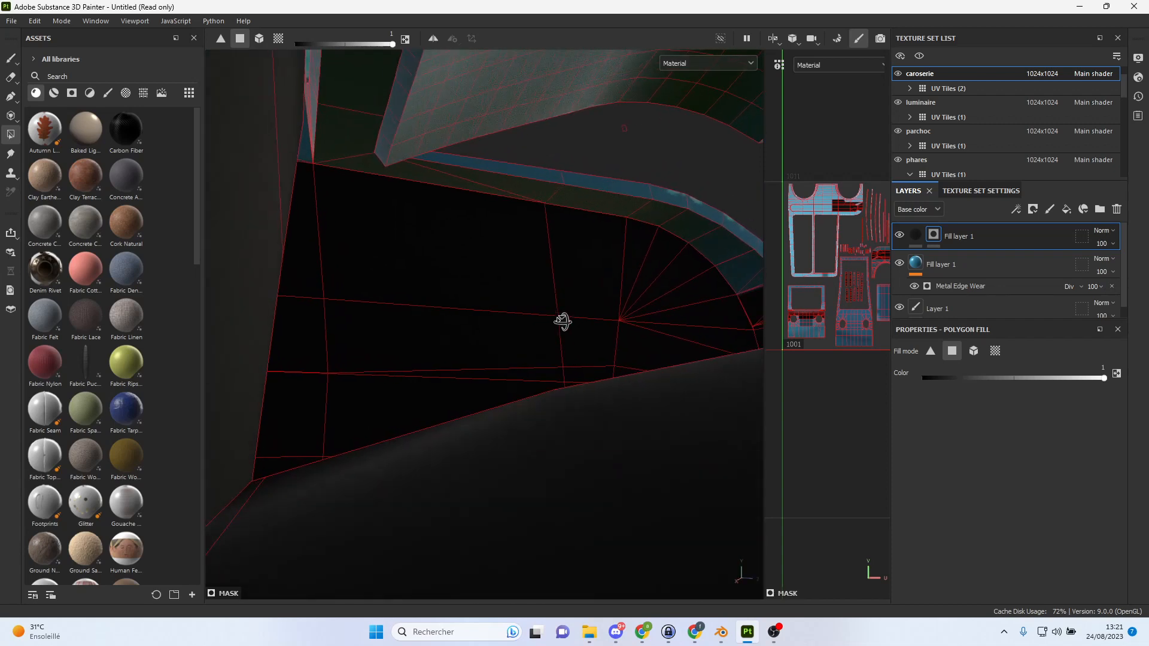
pyautogui.keyDown('alt'); pyautogui.moveTo(554, 277); pyautogui.dragTo(549, 377, button='middle'); pyautogui.keyUp('alt')
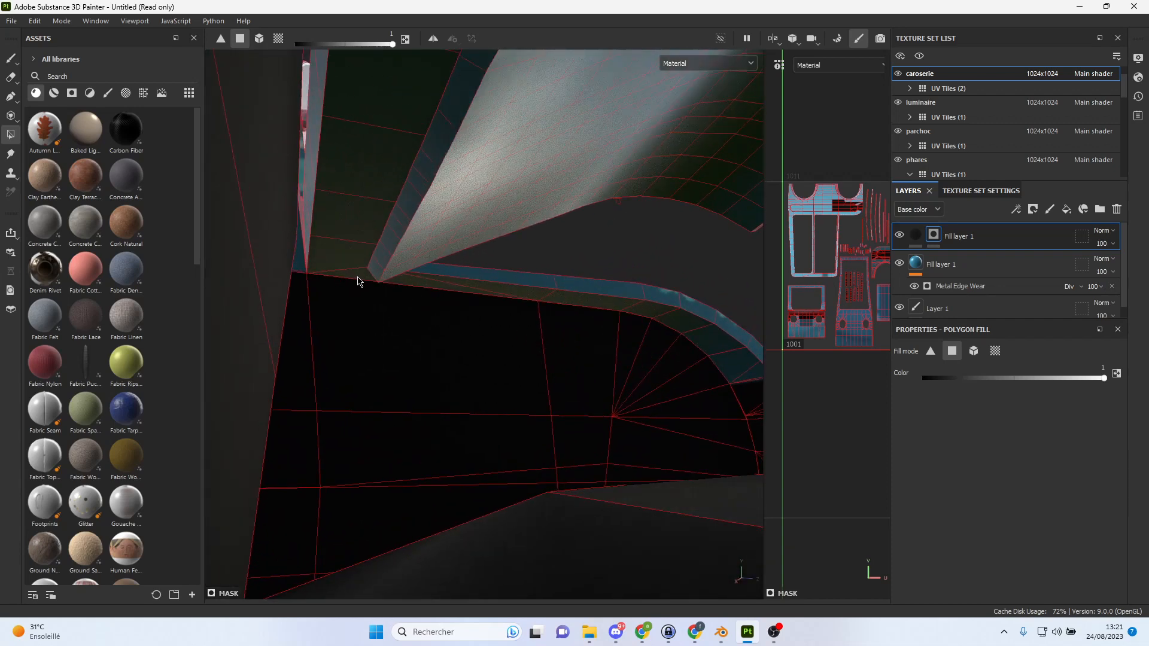
pyautogui.moveTo(349, 270); pyautogui.dragTo(352, 280)
pyautogui.moveTo(561, 303); pyautogui.dragTo(534, 298)
pyautogui.moveTo(670, 322); pyautogui.dragTo(648, 313)
# Set the polygon fill value to 0 and remove the black from the body's outer side beside the engine bay.
pyautogui.scroll(-5, 705, 351)
pyautogui.keyDown('alt'); pyautogui.moveTo(700, 351); pyautogui.dragTo(563, 360); pyautogui.keyUp('alt')
pyautogui.keyDown('alt'); pyautogui.moveTo(688, 320); pyautogui.dragTo(605, 344); pyautogui.keyUp('alt')
pyautogui.keyDown('alt'); pyautogui.moveTo(664, 328); pyautogui.dragTo(575, 332, button='middle'); pyautogui.keyUp('alt')
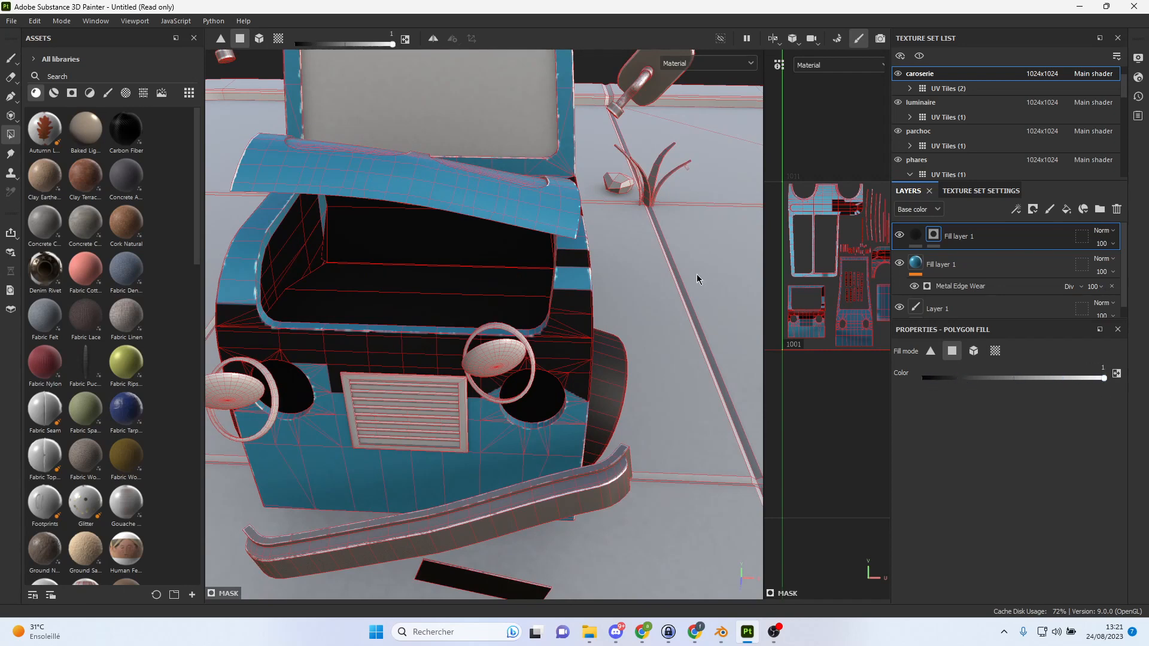
pyautogui.moveTo(650, 423); pyautogui.dragTo(623, 359)
pyautogui.moveTo(1080, 382); pyautogui.dragTo(916, 379)
pyautogui.moveTo(607, 391); pyautogui.dragTo(578, 229)
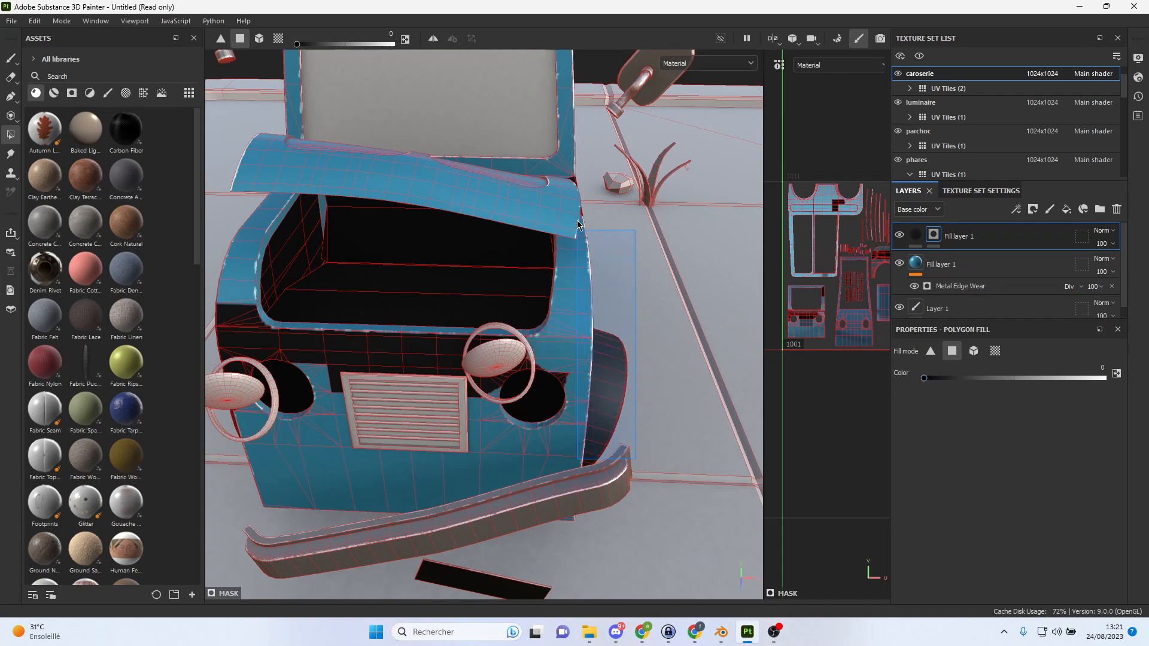
pyautogui.moveTo(577, 152); pyautogui.dragTo(579, 153)
# Clear the black spill from the outer front panel polygons using mask value 0.
pyautogui.keyDown('alt'); pyautogui.moveTo(521, 418); pyautogui.dragTo(739, 358); pyautogui.keyUp('alt')
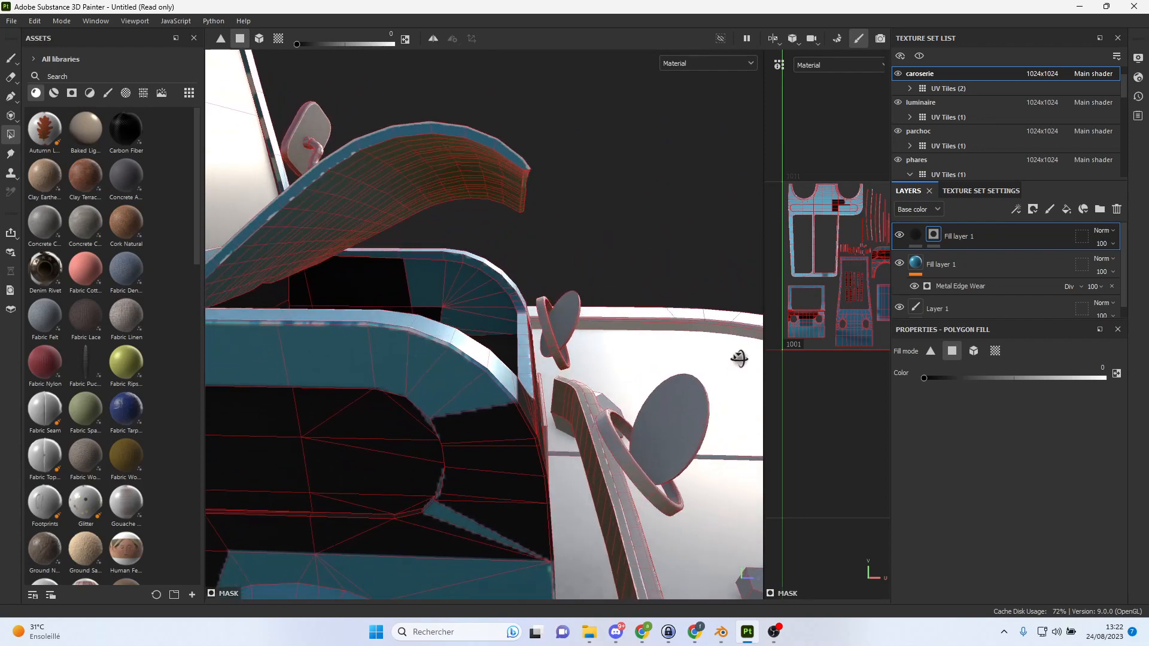
pyautogui.keyDown('ctrl'); pyautogui.moveTo(592, 522); pyautogui.dragTo(534, 287); pyautogui.keyUp('ctrl')
pyautogui.scroll(-5, 563, 462)
pyautogui.keyDown('alt'); pyautogui.moveTo(565, 467); pyautogui.dragTo(370, 424); pyautogui.keyUp('alt')
pyautogui.keyDown('alt'); pyautogui.moveTo(370, 424); pyautogui.dragTo(506, 448, button='middle'); pyautogui.keyUp('alt')
pyautogui.moveTo(506, 448)
pyautogui.keyDown('alt'); pyautogui.mouseDown()
pyautogui.moveTo(546, 462)
pyautogui.moveTo(503, 434)
pyautogui.mouseUp(); pyautogui.keyUp('alt')
pyautogui.moveTo(485, 286); pyautogui.dragTo(529, 439)
# Refill the rounded end of the inner side wall island in UV tile 1002 with mask value 1.
pyautogui.scroll(4, 575, 423)
pyautogui.keyDown('alt'); pyautogui.moveTo(591, 413); pyautogui.dragTo(866, 402); pyautogui.keyUp('alt')
pyautogui.keyDown('alt'); pyautogui.moveTo(851, 405); pyautogui.dragTo(485, 348); pyautogui.keyUp('alt')
pyautogui.keyDown('alt'); pyautogui.moveTo(817, 330); pyautogui.dragTo(569, 396, button='middle'); pyautogui.keyUp('alt')
pyautogui.scroll(5, 680, 349)
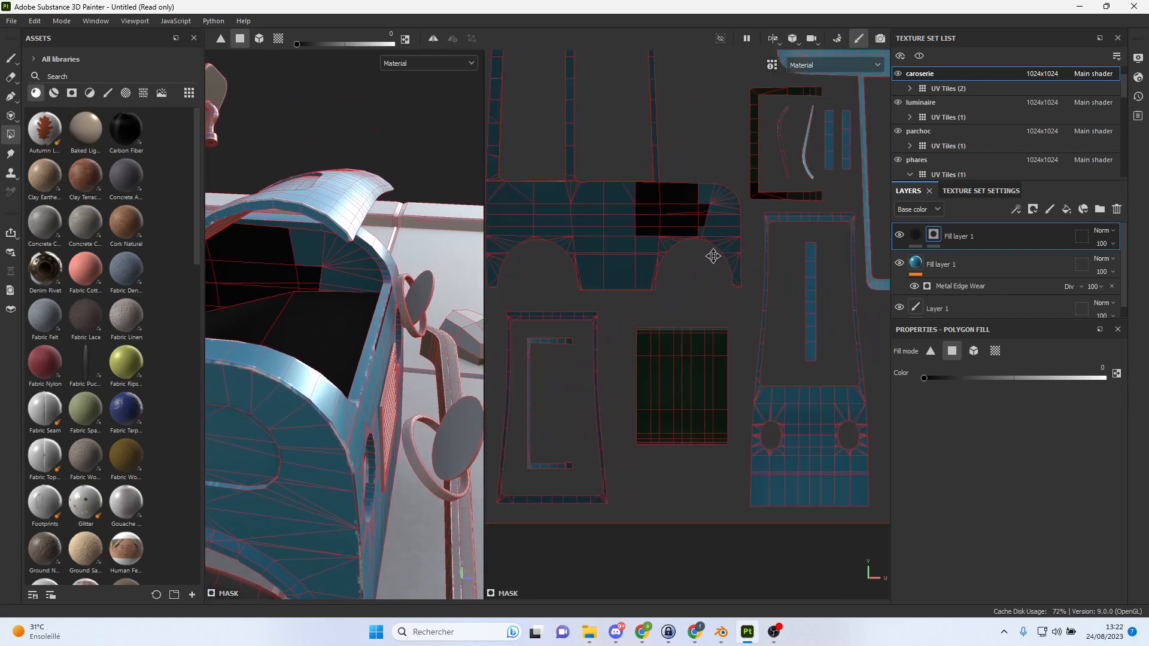
pyautogui.keyDown('alt'); pyautogui.moveTo(713, 257); pyautogui.dragTo(711, 347, button='middle'); pyautogui.keyUp('alt')
pyautogui.scroll(3, 707, 301)
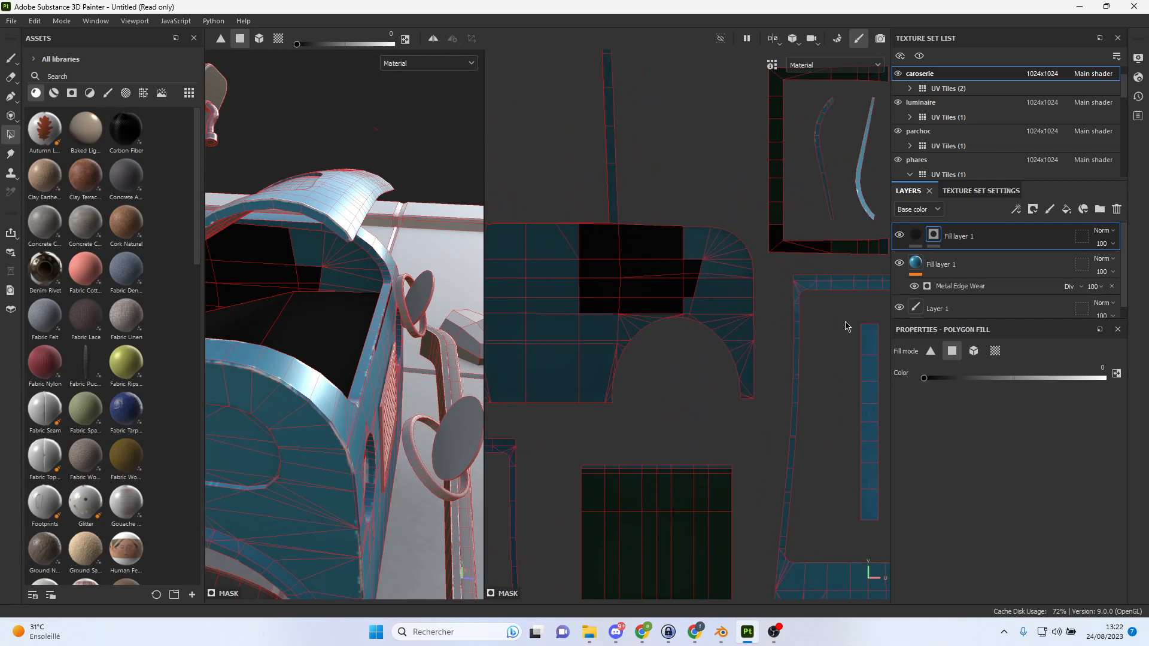
pyautogui.moveTo(925, 378); pyautogui.dragTo(1105, 378)
pyautogui.moveTo(675, 228); pyautogui.dragTo(730, 306)
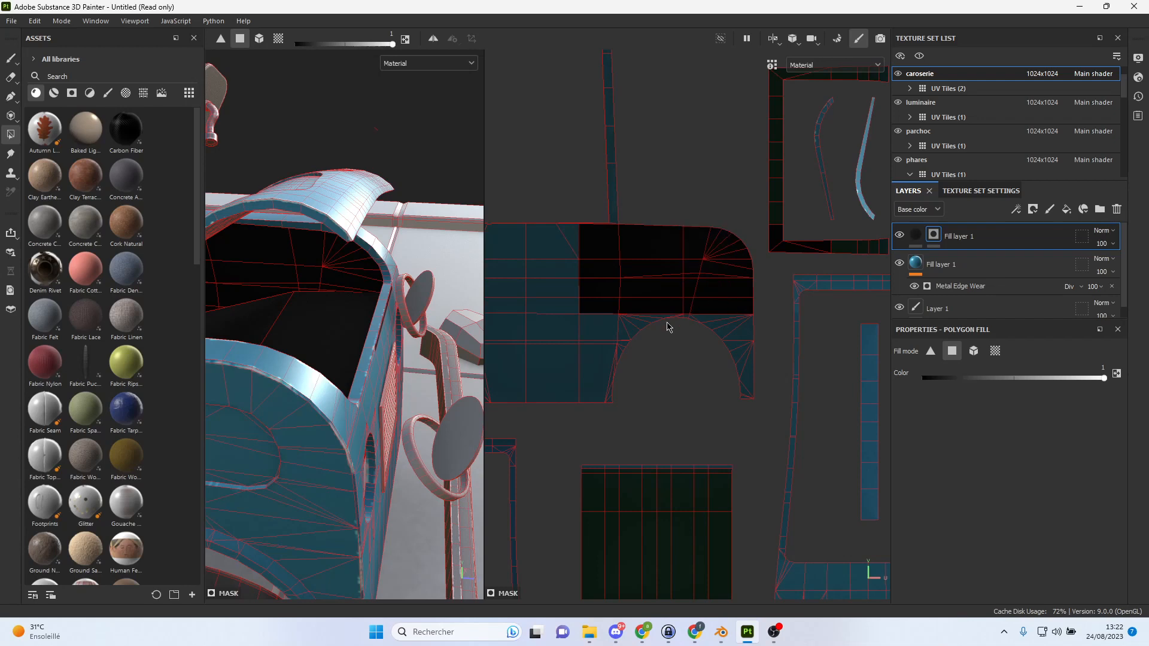
# Fill the missing polygons between the headlight holes on the inner front panel island in UV tile 1002.
pyautogui.scroll(-5, 672, 329)
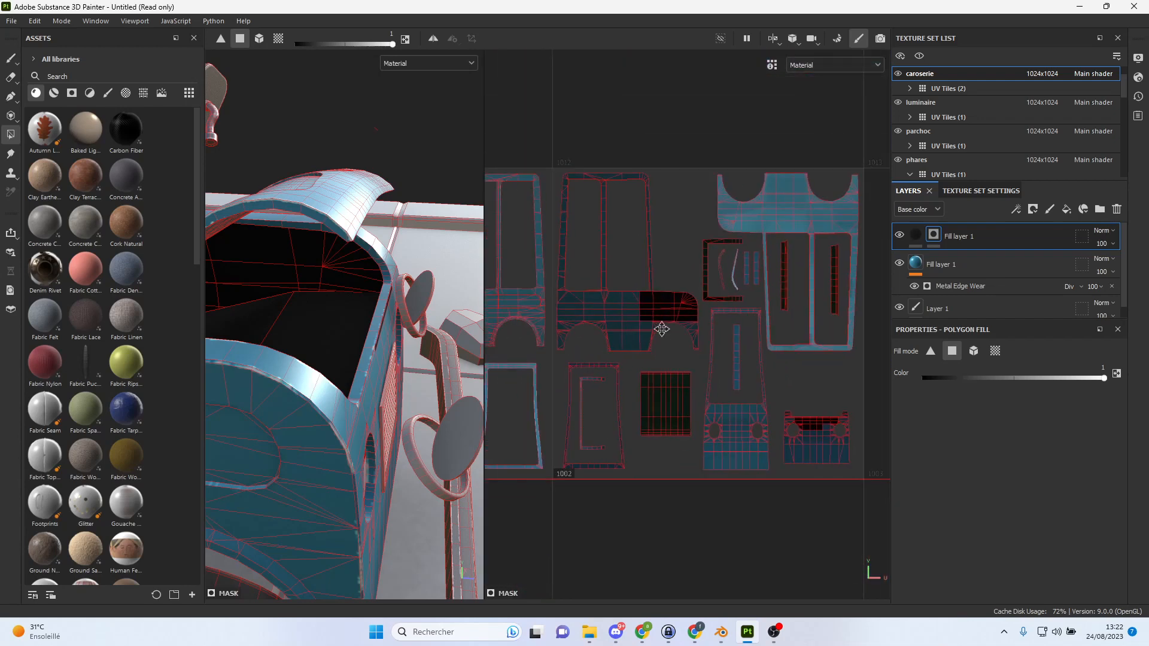
pyautogui.scroll(5, 658, 329)
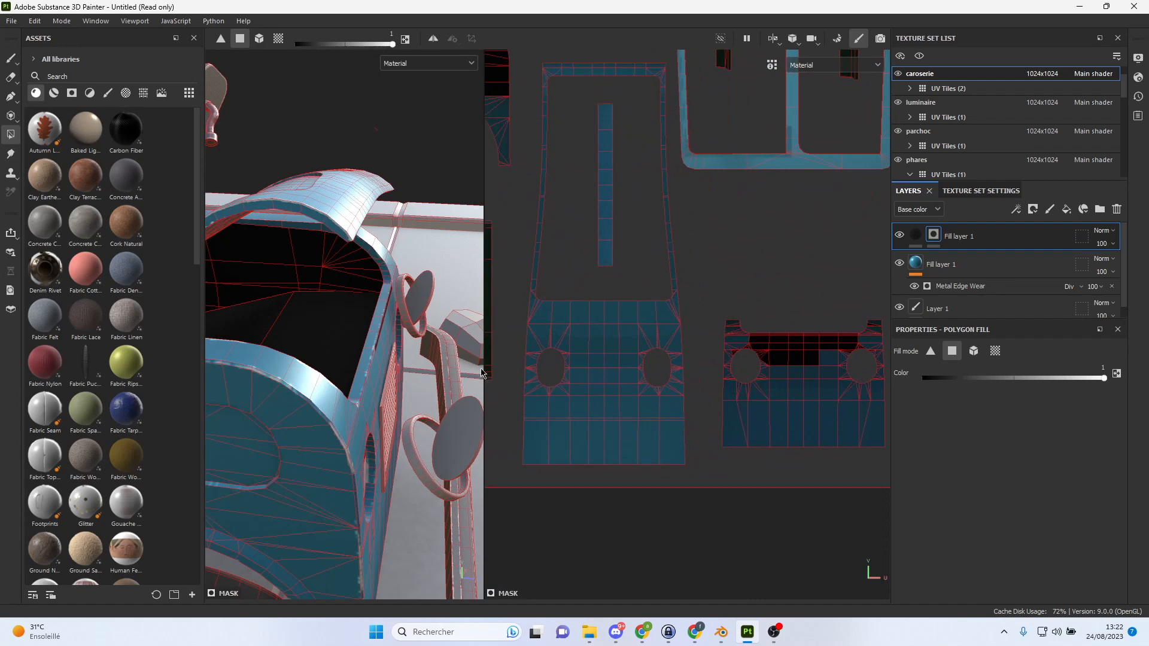
pyautogui.scroll(3, 481, 374)
pyautogui.scroll(2, 829, 354)
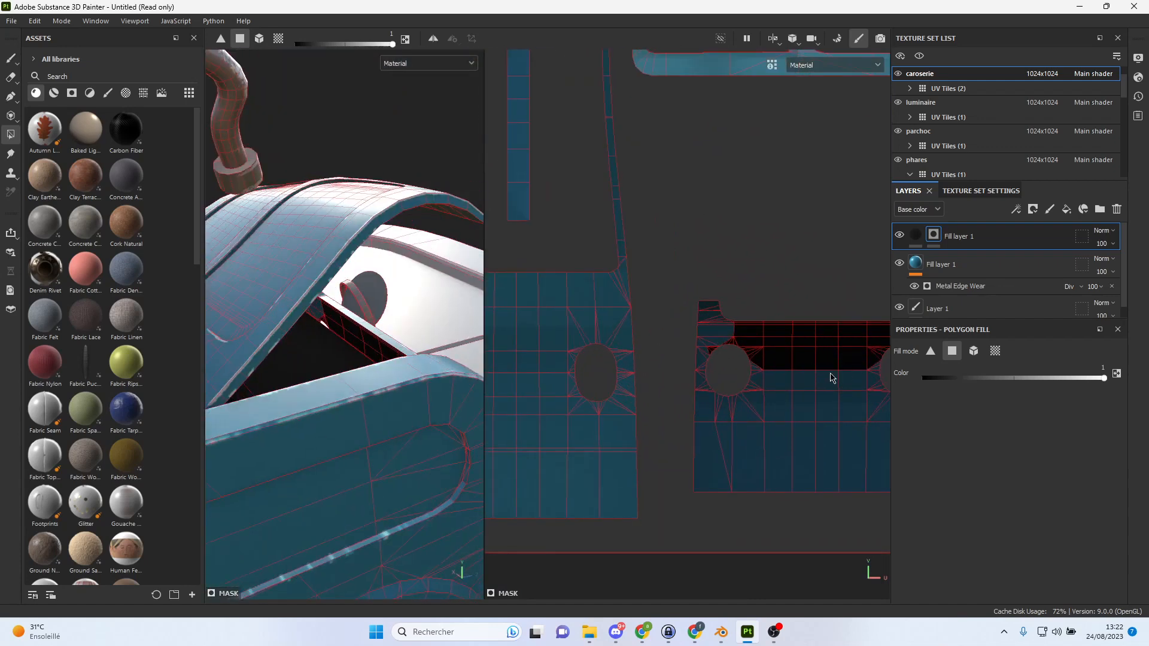
pyautogui.scroll(-5, 842, 373)
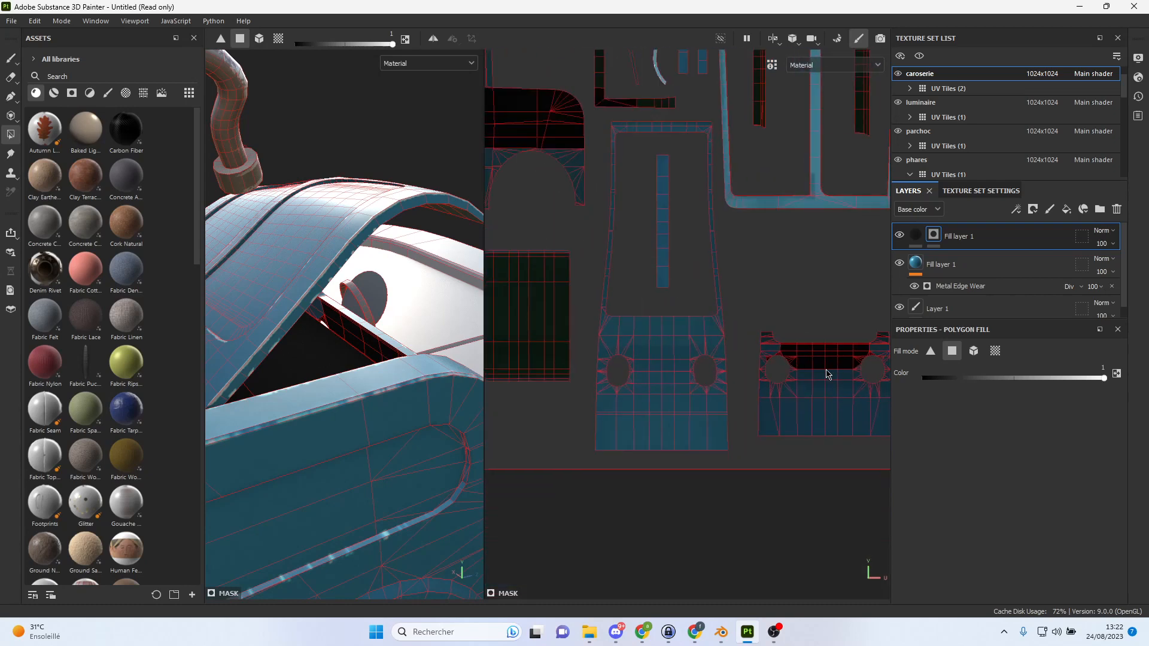
# Clear the black patch from the upper body island in UV tile 1001 with mask value 0.
pyautogui.keyDown('alt'); pyautogui.moveTo(724, 325); pyautogui.dragTo(1148, 461, button='middle'); pyautogui.keyUp('alt')
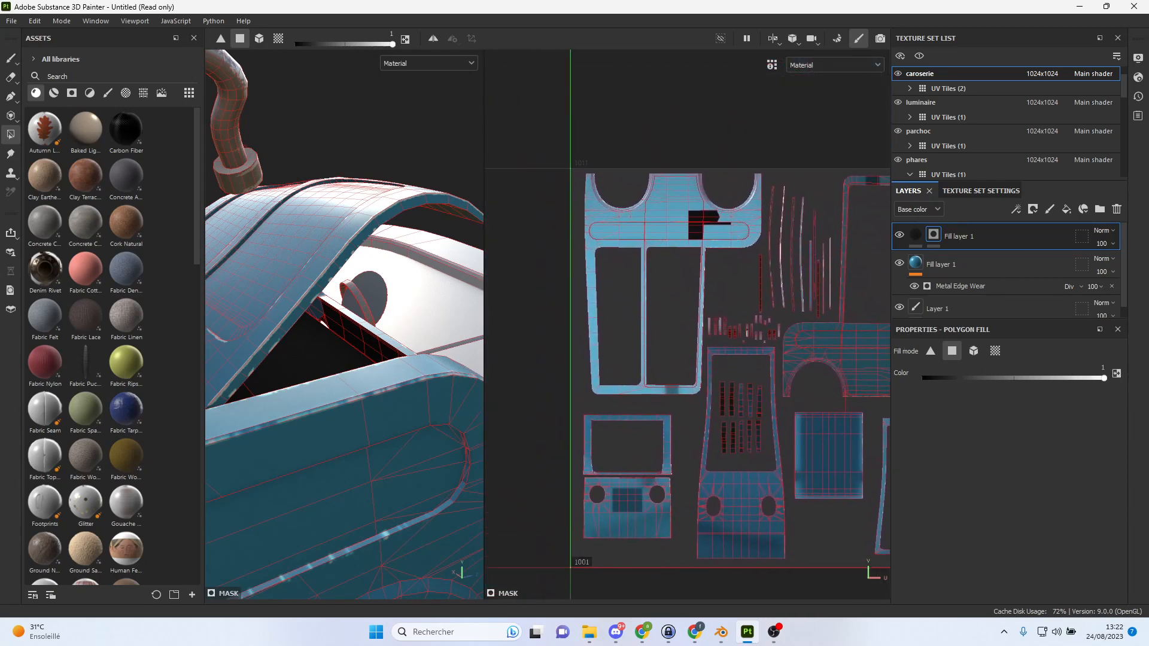
pyautogui.moveTo(1063, 377); pyautogui.dragTo(920, 377)
pyautogui.moveTo(666, 193); pyautogui.dragTo(742, 273)
pyautogui.scroll(3, 787, 338)
pyautogui.keyDown('alt'); pyautogui.moveTo(815, 390); pyautogui.dragTo(510, 267, button='middle'); pyautogui.keyUp('alt')
pyautogui.scroll(-3, 663, 292)
pyautogui.keyDown('alt'); pyautogui.moveTo(771, 297); pyautogui.dragTo(841, 331, button='middle'); pyautogui.keyUp('alt')
pyautogui.scroll(-1, 602, 332)
pyautogui.scroll(-2, 619, 334)
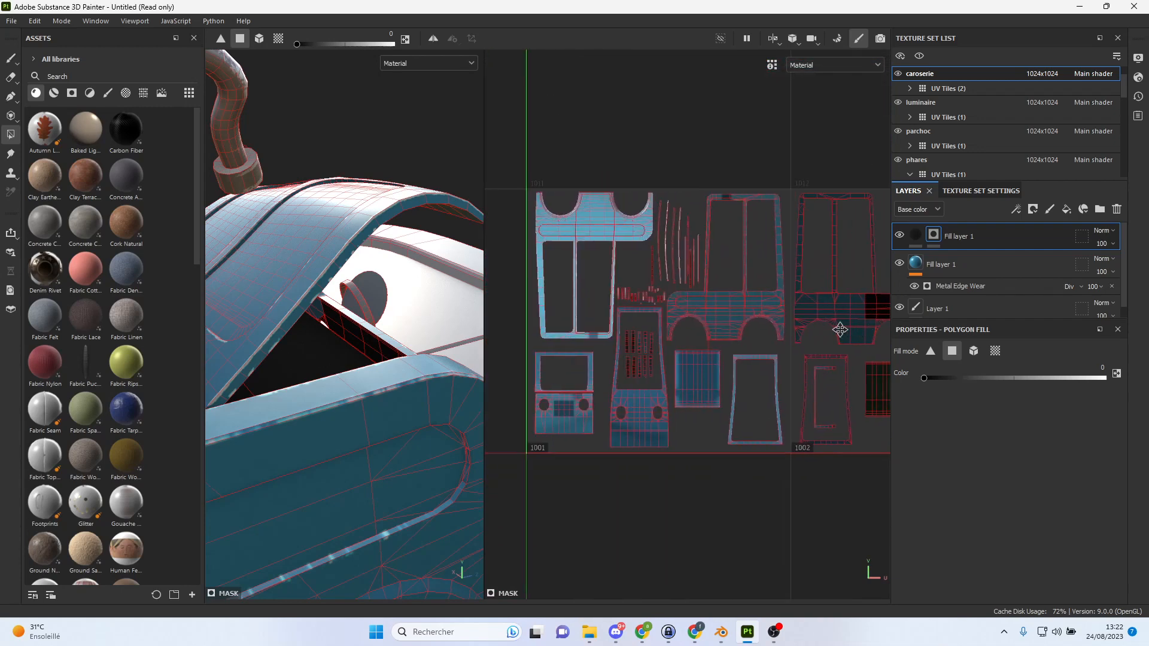
pyautogui.scroll(-2, 818, 339)
# Set the polygon fill value to 1 and fill a polygon at the edge of the engine bay's interior.
pyautogui.moveTo(485, 310); pyautogui.dragTo(763, 304)
pyautogui.scroll(-5, 478, 305)
pyautogui.keyDown('alt'); pyautogui.moveTo(419, 312); pyautogui.dragTo(474, 295); pyautogui.keyUp('alt')
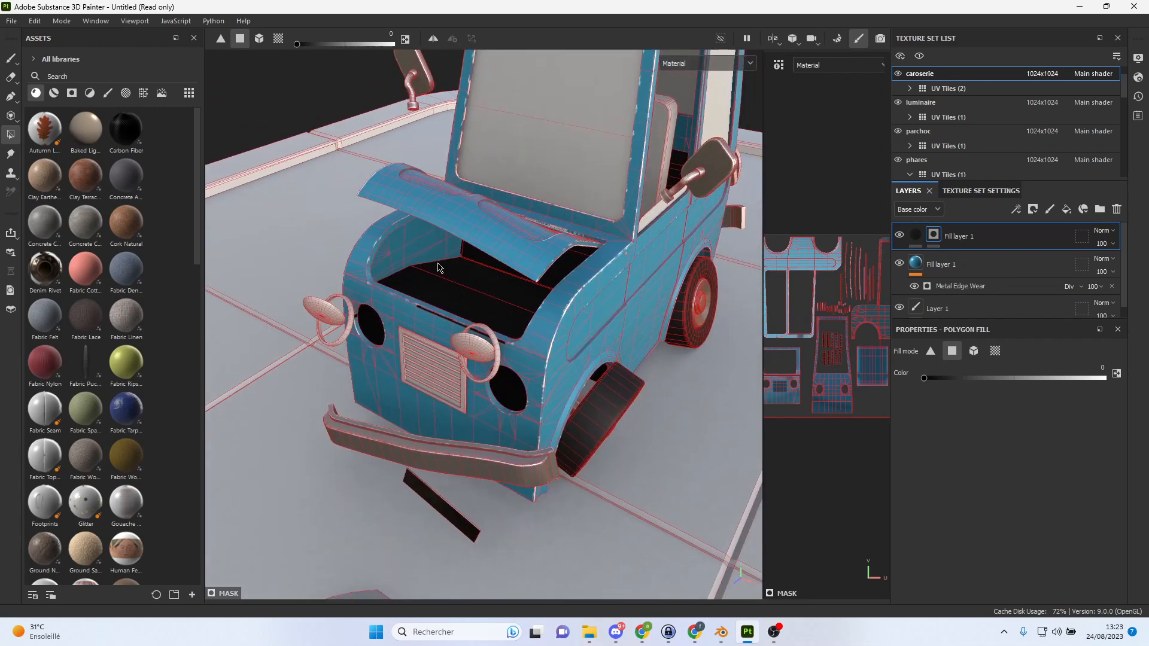
pyautogui.keyDown('alt'); pyautogui.moveTo(444, 254); pyautogui.dragTo(447, 256); pyautogui.keyUp('alt')
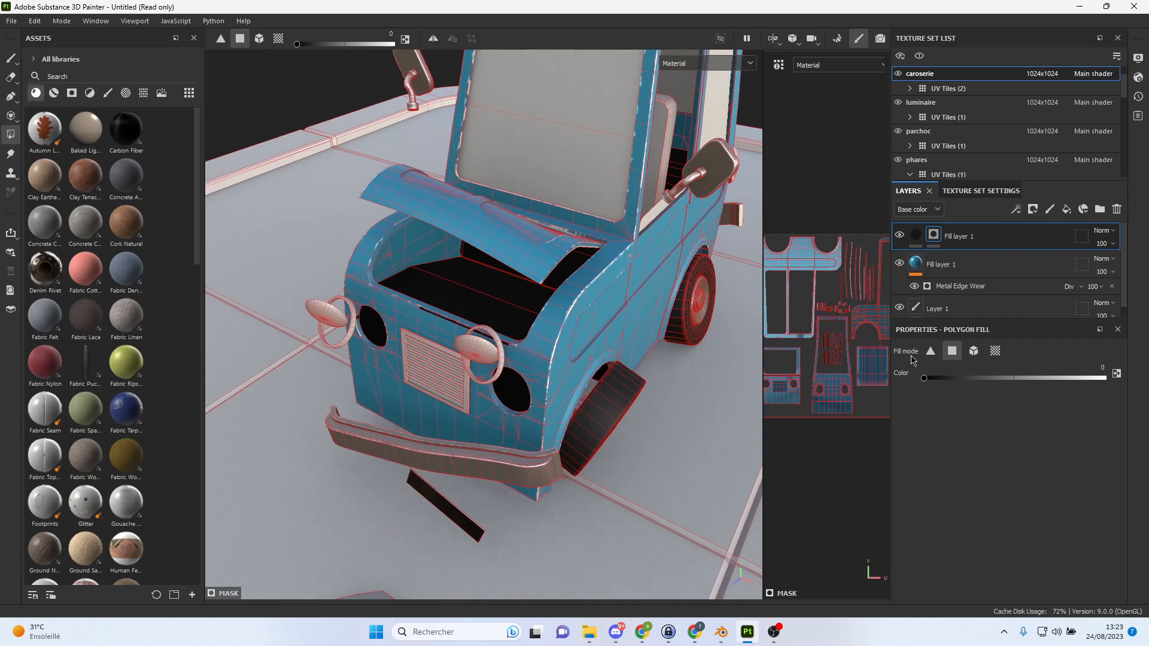
pyautogui.moveTo(931, 385); pyautogui.dragTo(1106, 379)
pyautogui.click(447, 264)
# Try to fill the front part of the side wall island in UV tile 1001 with mask value 1.
pyautogui.moveTo(763, 311); pyautogui.dragTo(393, 296)
pyautogui.scroll(3, 666, 313)
pyautogui.keyDown('alt'); pyautogui.moveTo(769, 326); pyautogui.dragTo(599, 327, button='middle'); pyautogui.keyUp('alt')
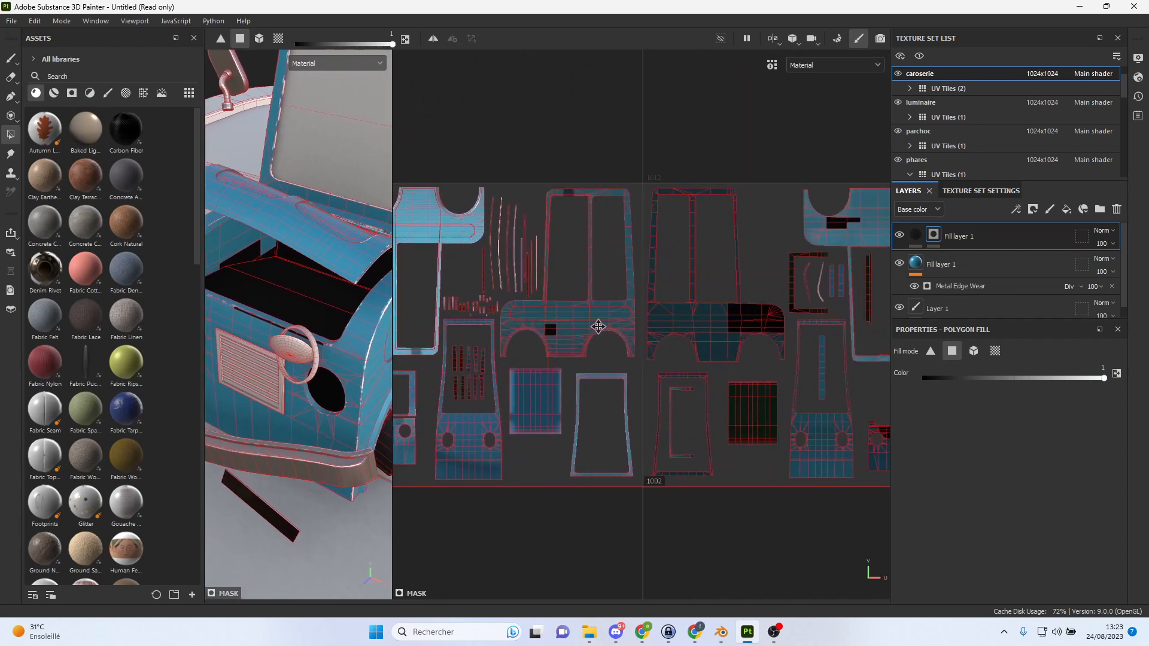
pyautogui.scroll(2, 621, 327)
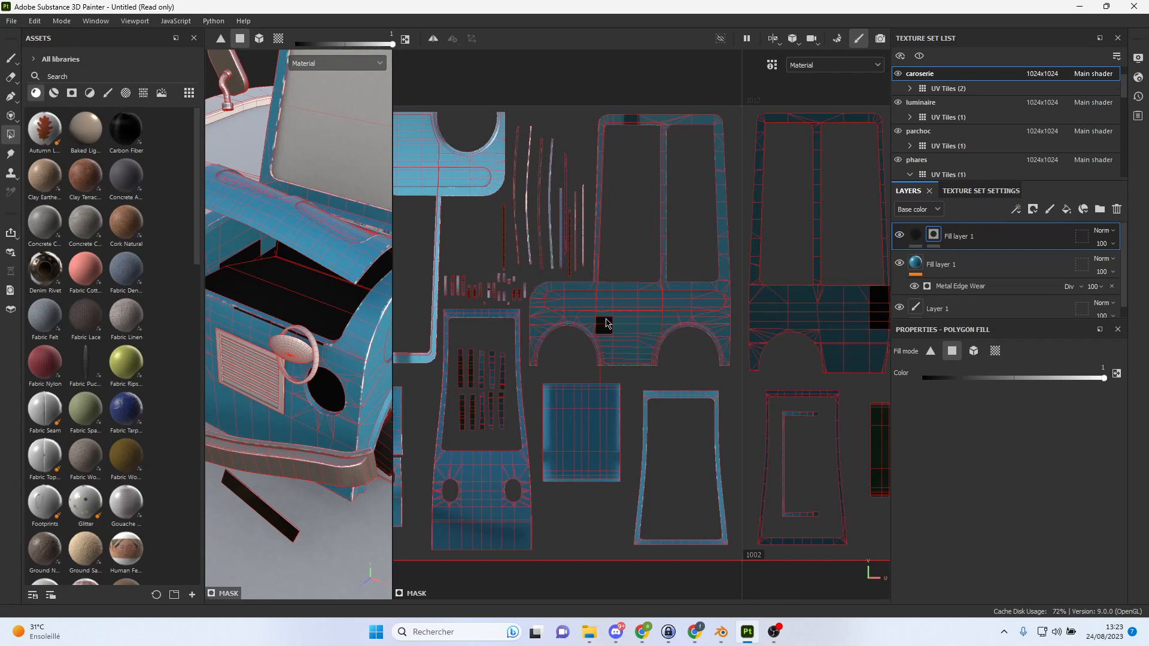
pyautogui.scroll(-1, 606, 324)
pyautogui.scroll(2, 610, 324)
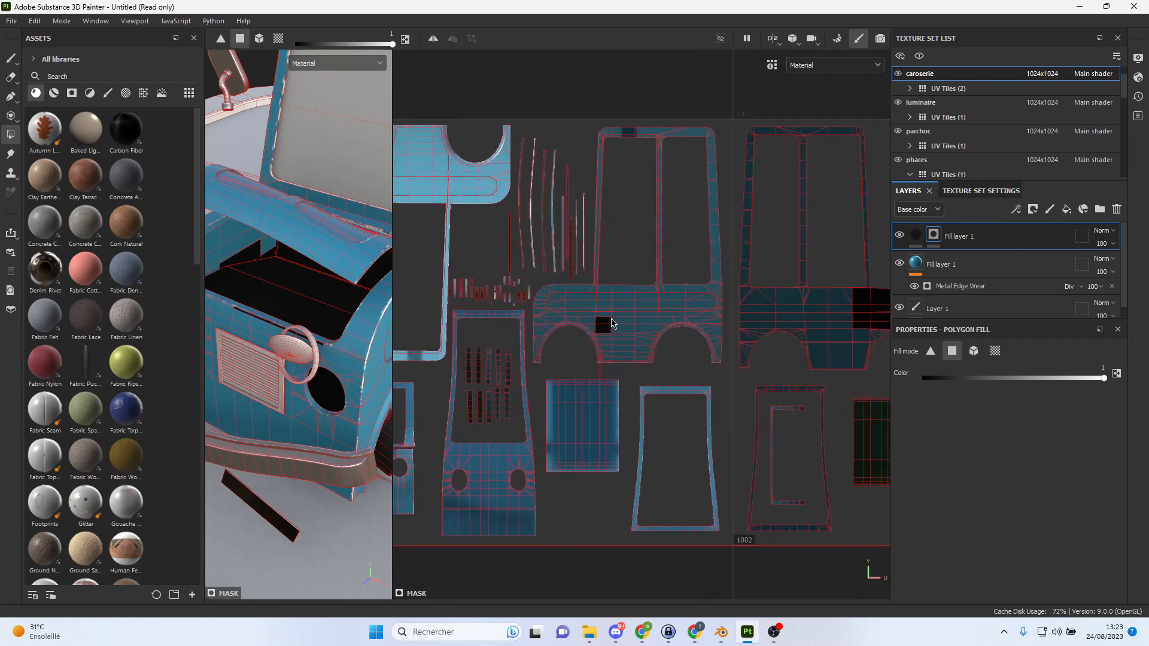
pyautogui.moveTo(603, 313); pyautogui.dragTo(535, 292)
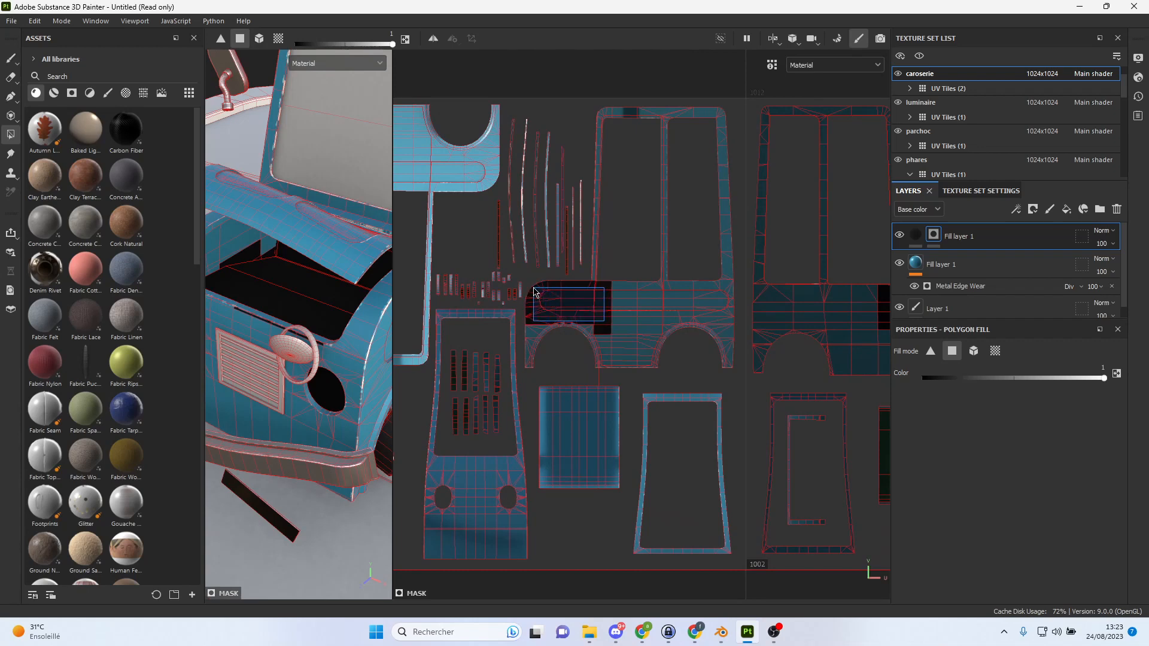
pyautogui.scroll(5, 539, 293)
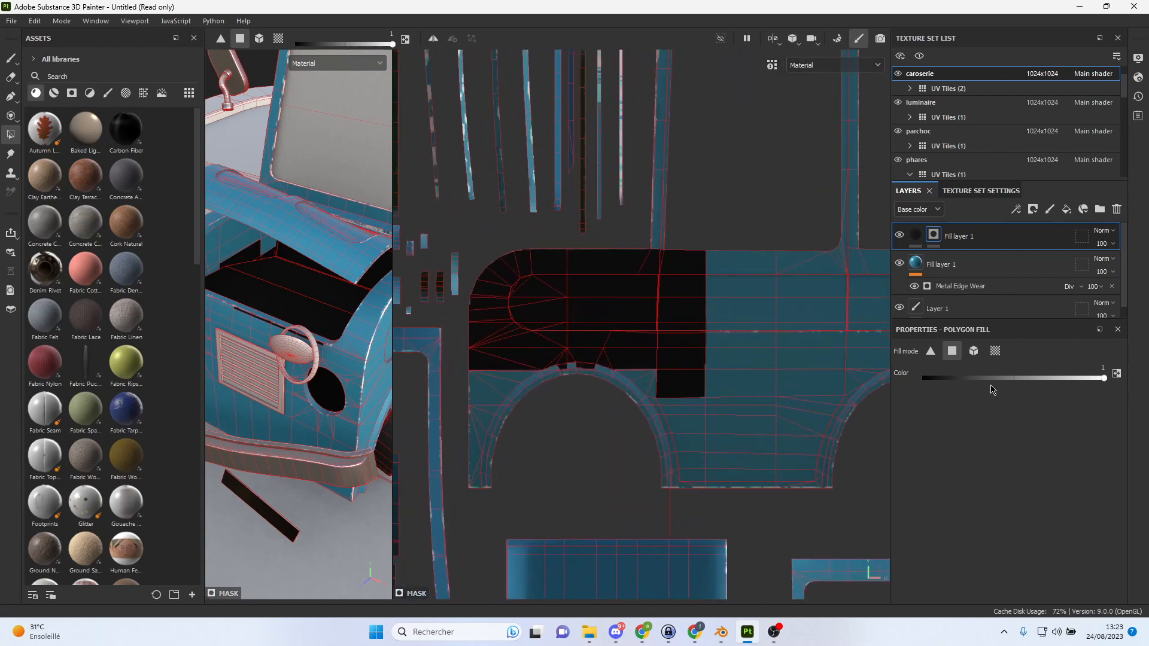
# Set the polygon fill value to 0 and clear the black area from the side wall island in UV tile 1001.
pyautogui.moveTo(996, 379); pyautogui.dragTo(862, 381)
pyautogui.scroll(-6, 623, 381)
pyautogui.keyDown('alt'); pyautogui.moveTo(623, 381); pyautogui.dragTo(883, 401, button='middle'); pyautogui.keyUp('alt')
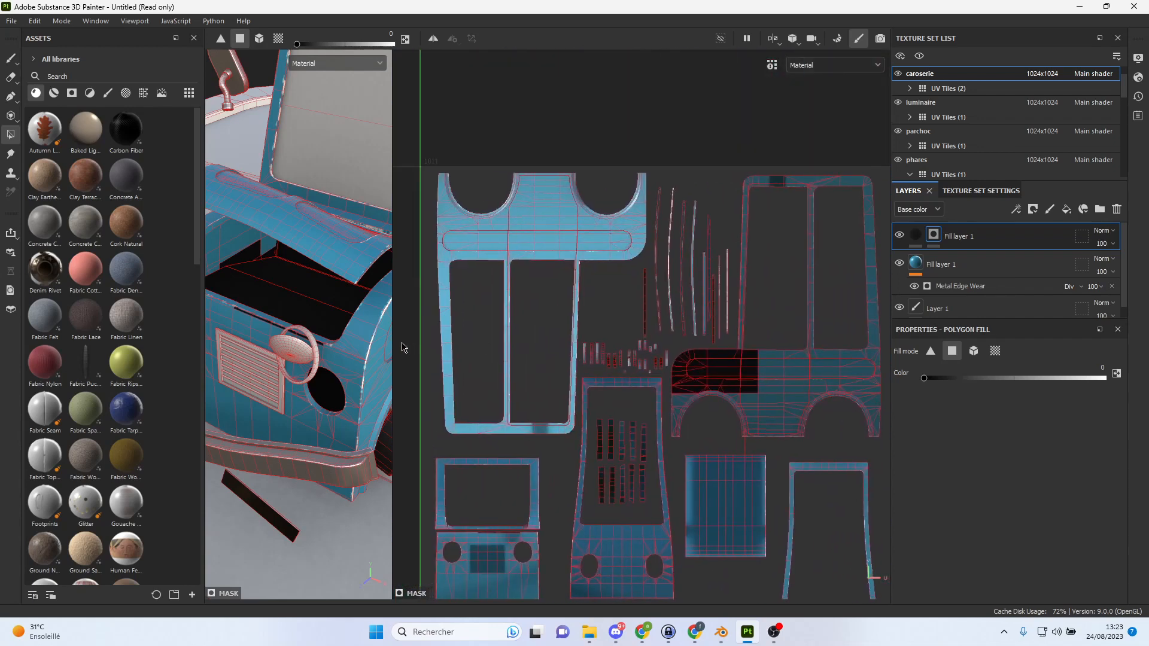
pyautogui.moveTo(395, 346)
pyautogui.mouseDown()
pyautogui.moveTo(422, 345)
pyautogui.moveTo(396, 345)
pyautogui.mouseUp()
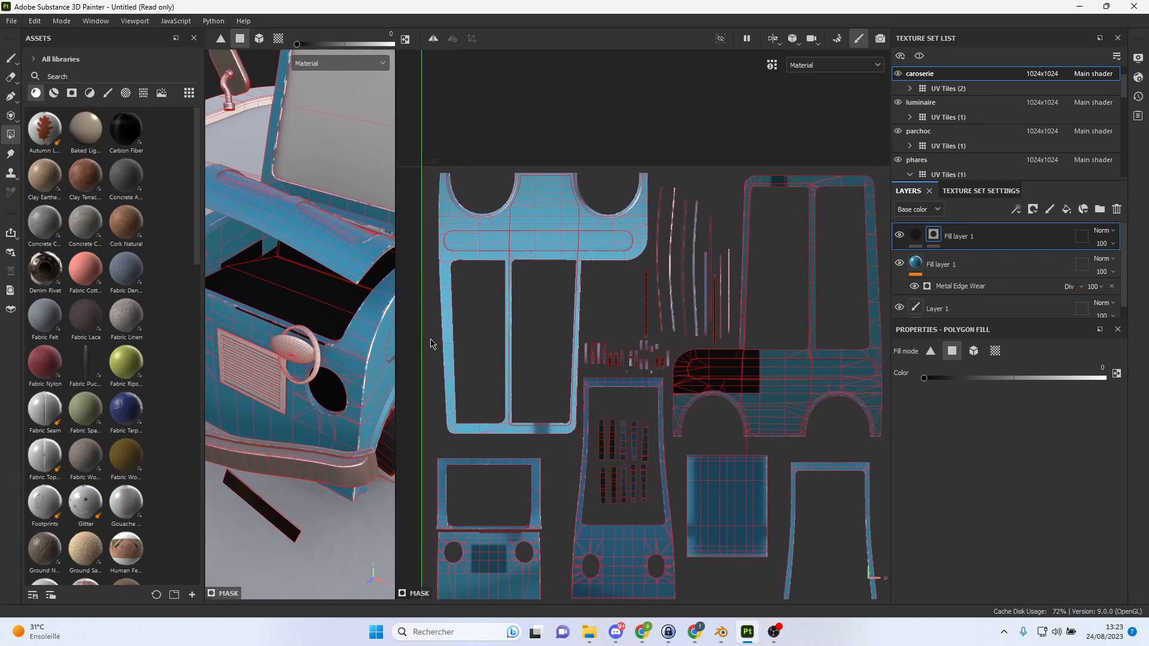
pyautogui.scroll(-3, 637, 386)
pyautogui.keyDown('alt'); pyautogui.moveTo(790, 399); pyautogui.dragTo(573, 376, button='middle'); pyautogui.keyUp('alt')
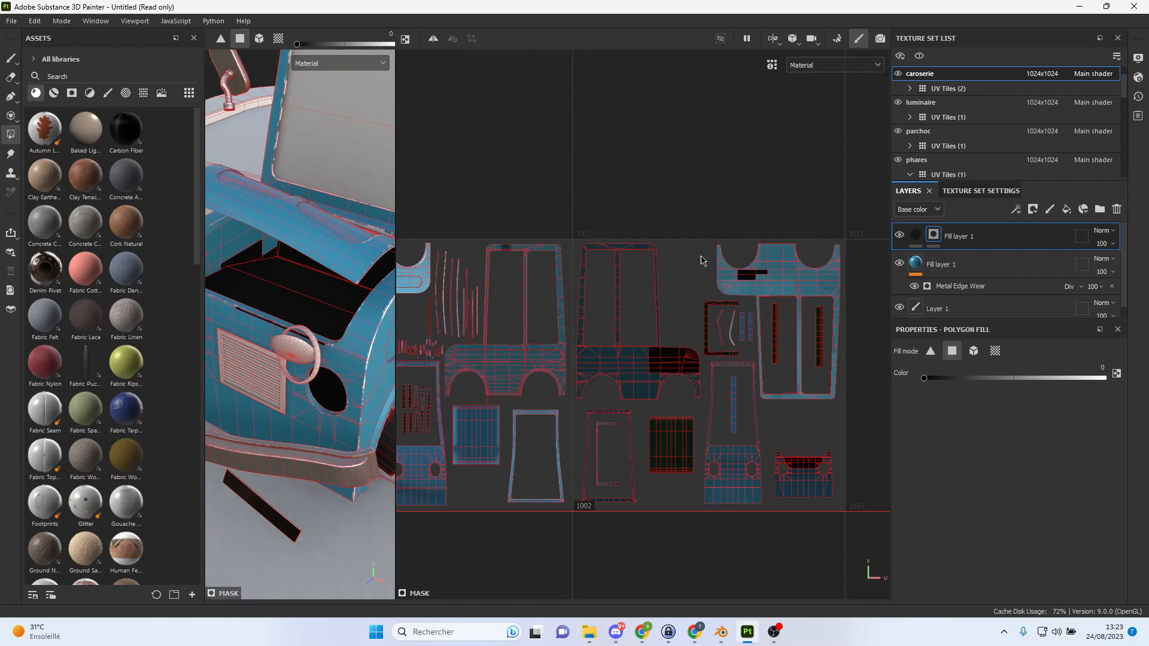
# Set the polygon fill value to 1 and fill the rounded front half of the upper body island in UV tile 1002.
pyautogui.scroll(3, 838, 306)
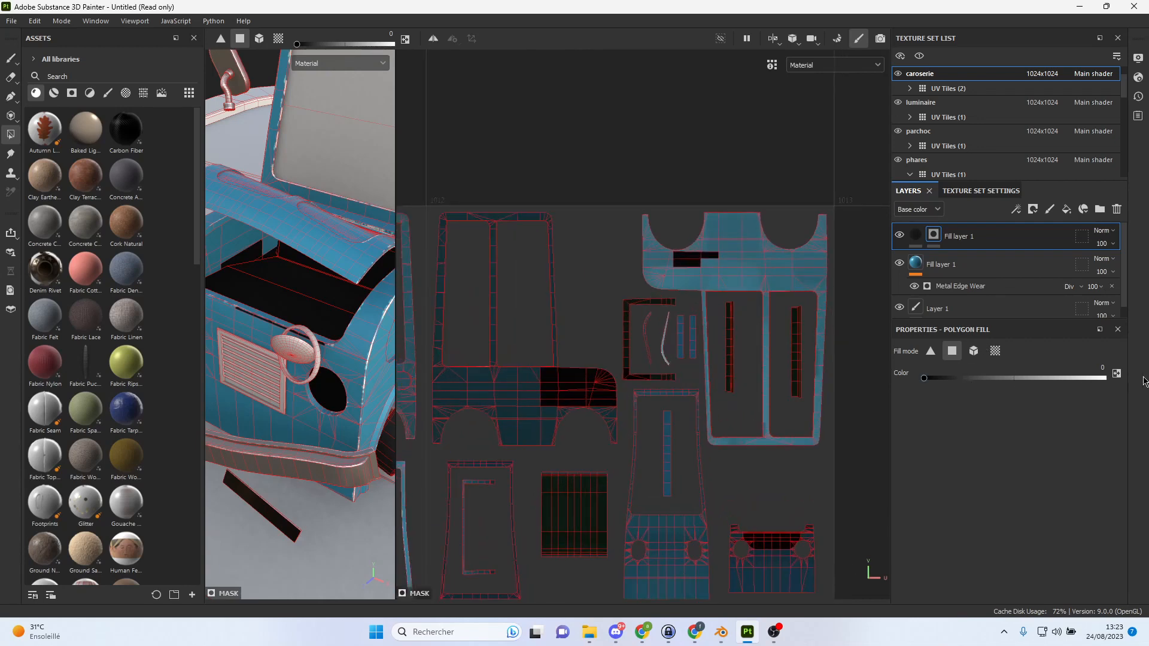
pyautogui.moveTo(965, 379); pyautogui.dragTo(1104, 378)
pyautogui.scroll(3, 693, 276)
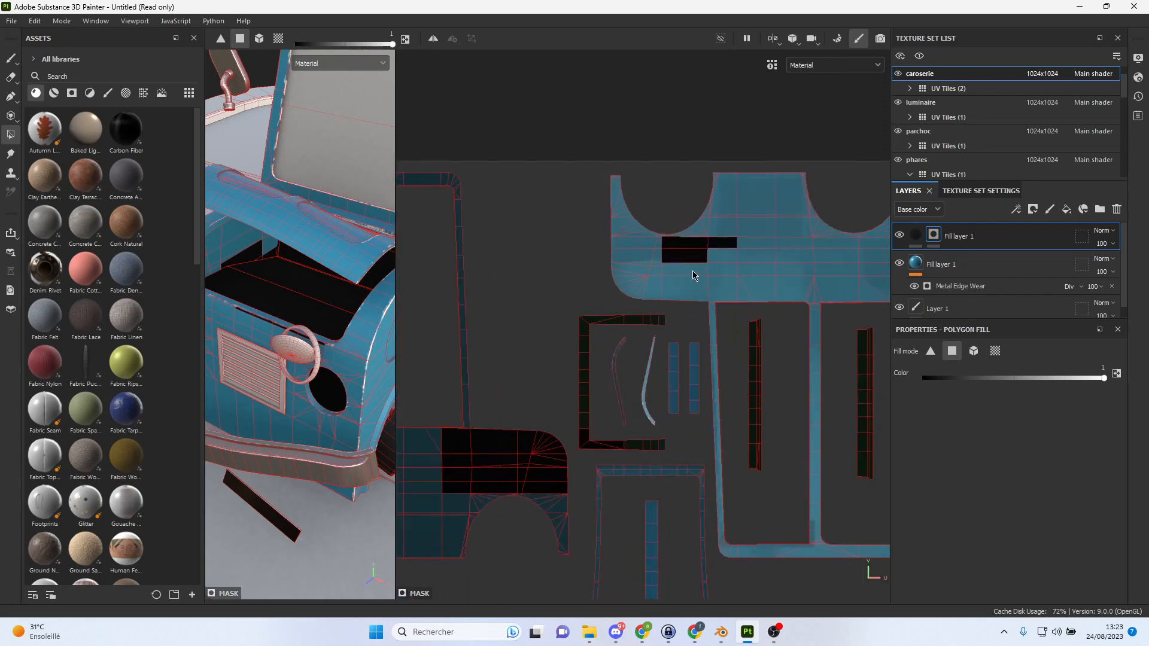
pyautogui.scroll(2, 693, 275)
pyautogui.moveTo(584, 234); pyautogui.dragTo(707, 290)
pyautogui.moveTo(701, 244); pyautogui.dragTo(722, 287)
# Inspect the car's engine bay, front and side on the 3D model, also with Fill layer 1 selected.
pyautogui.keyDown('alt'); pyautogui.moveTo(264, 287); pyautogui.dragTo(305, 250); pyautogui.keyUp('alt')
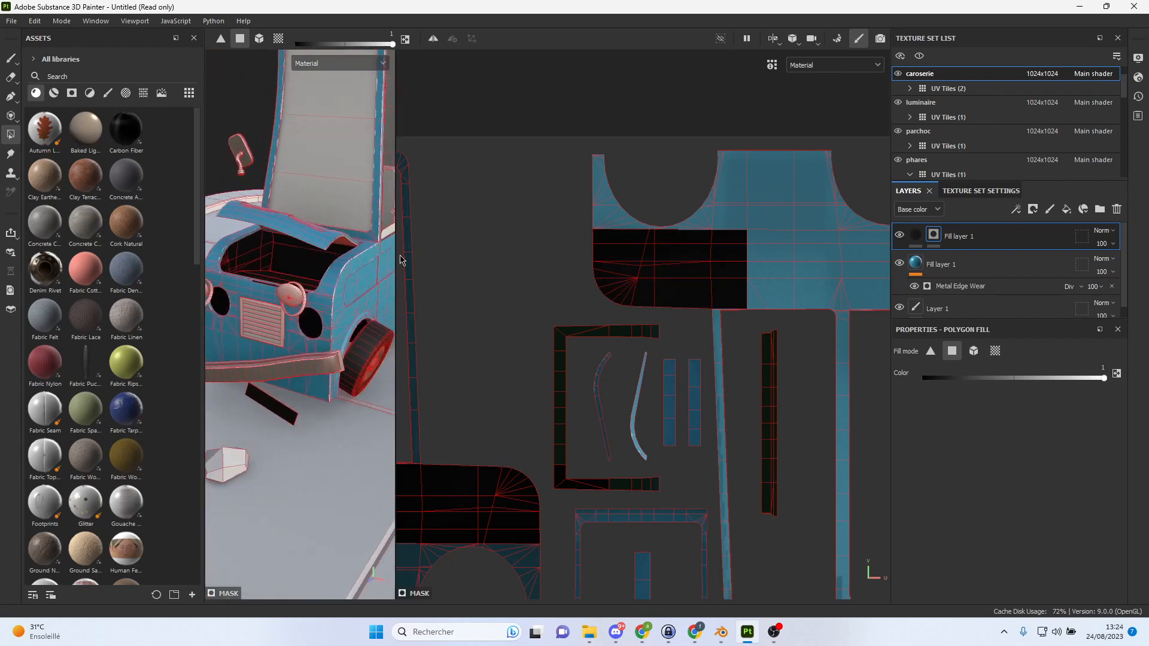
pyautogui.moveTo(396, 258); pyautogui.dragTo(659, 258)
pyautogui.moveTo(516, 261)
pyautogui.keyDown('alt'); pyautogui.mouseDown()
pyautogui.moveTo(582, 253)
pyautogui.moveTo(618, 224)
pyautogui.moveTo(527, 281)
pyautogui.moveTo(521, 266)
pyautogui.mouseUp(); pyautogui.keyUp('alt')
pyautogui.keyDown('alt'); pyautogui.moveTo(563, 294); pyautogui.dragTo(601, 329, button='right'); pyautogui.keyUp('alt')
pyautogui.keyDown('alt'); pyautogui.moveTo(496, 299); pyautogui.dragTo(469, 362, button='middle'); pyautogui.keyUp('alt')
pyautogui.keyDown('alt'); pyautogui.moveTo(469, 362); pyautogui.dragTo(512, 302); pyautogui.keyUp('alt')
pyautogui.keyDown('alt'); pyautogui.moveTo(438, 335); pyautogui.dragTo(579, 413, button='right'); pyautogui.keyUp('alt')
pyautogui.keyDown('alt'); pyautogui.moveTo(513, 391); pyautogui.dragTo(499, 360, button='middle'); pyautogui.keyUp('alt')
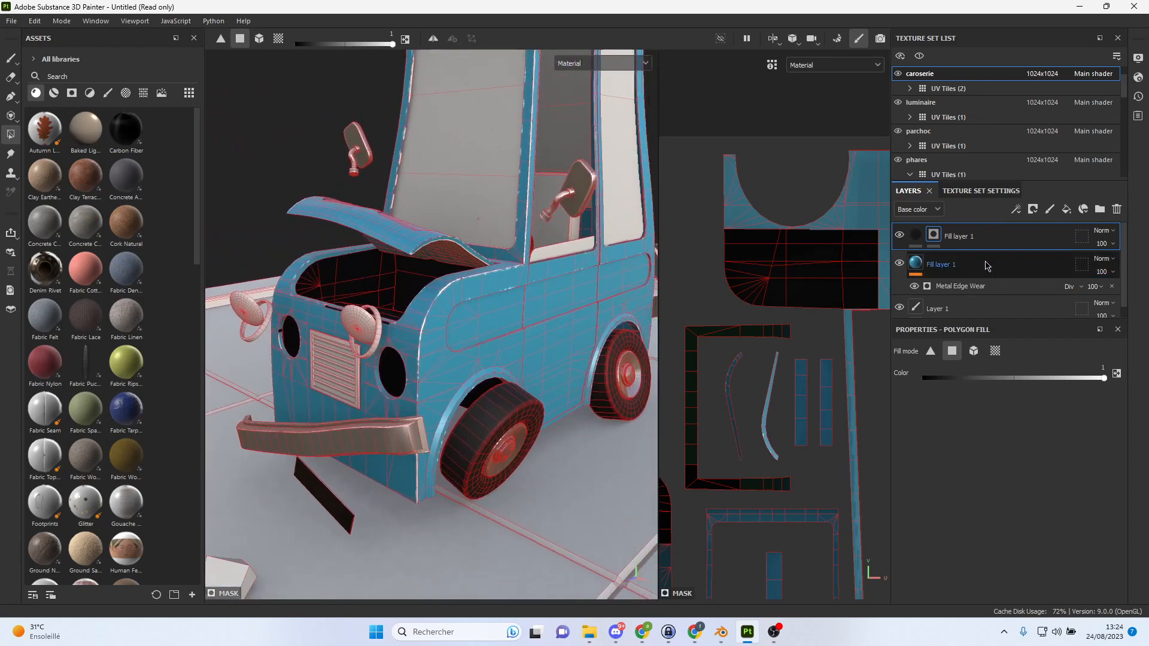
pyautogui.click(988, 264)
pyautogui.keyDown('alt'); pyautogui.moveTo(506, 325); pyautogui.dragTo(490, 312); pyautogui.keyUp('alt')
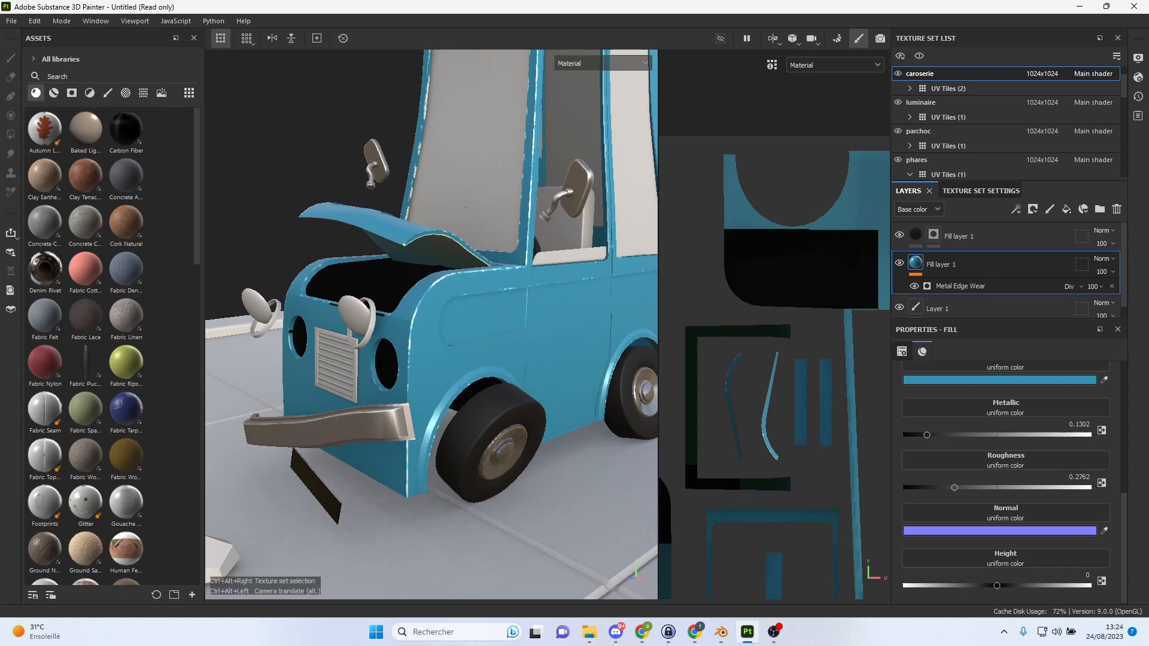
# Copy Fill layer 2 with its Metal Edge Wear from the parchoc texture set into the phares texture set.
pyautogui.keyDown('ctrl'); pyautogui.keyDown('alt'); pyautogui.rightClick(372, 328); pyautogui.keyUp('alt'); pyautogui.keyUp('ctrl')
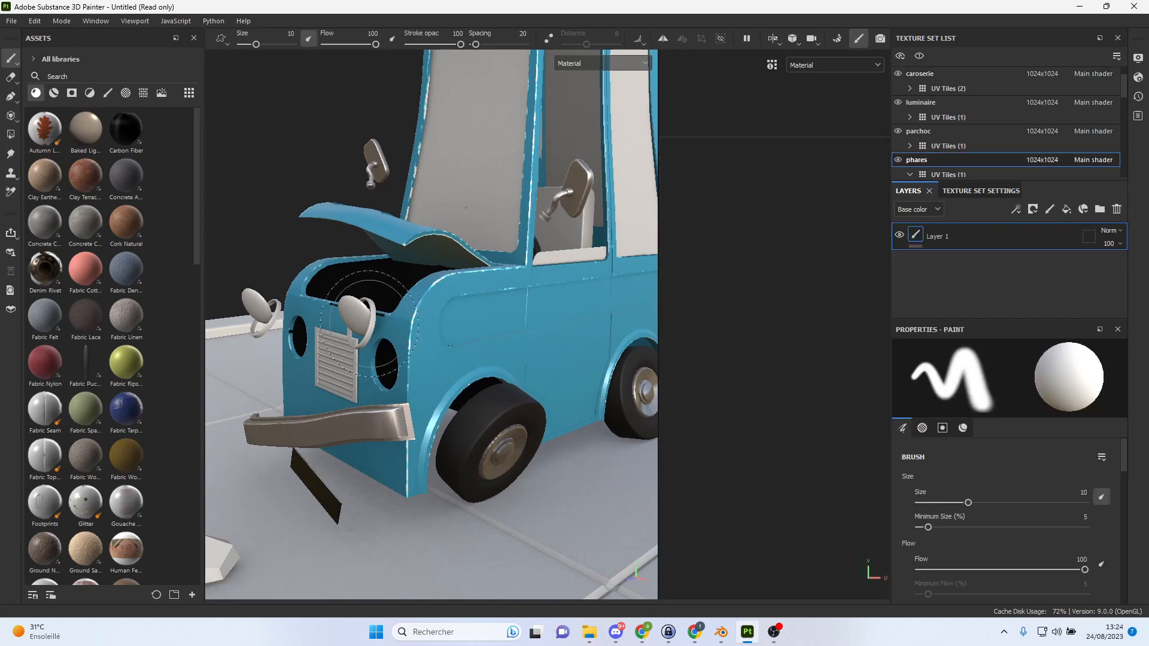
pyautogui.scroll(5, 368, 323)
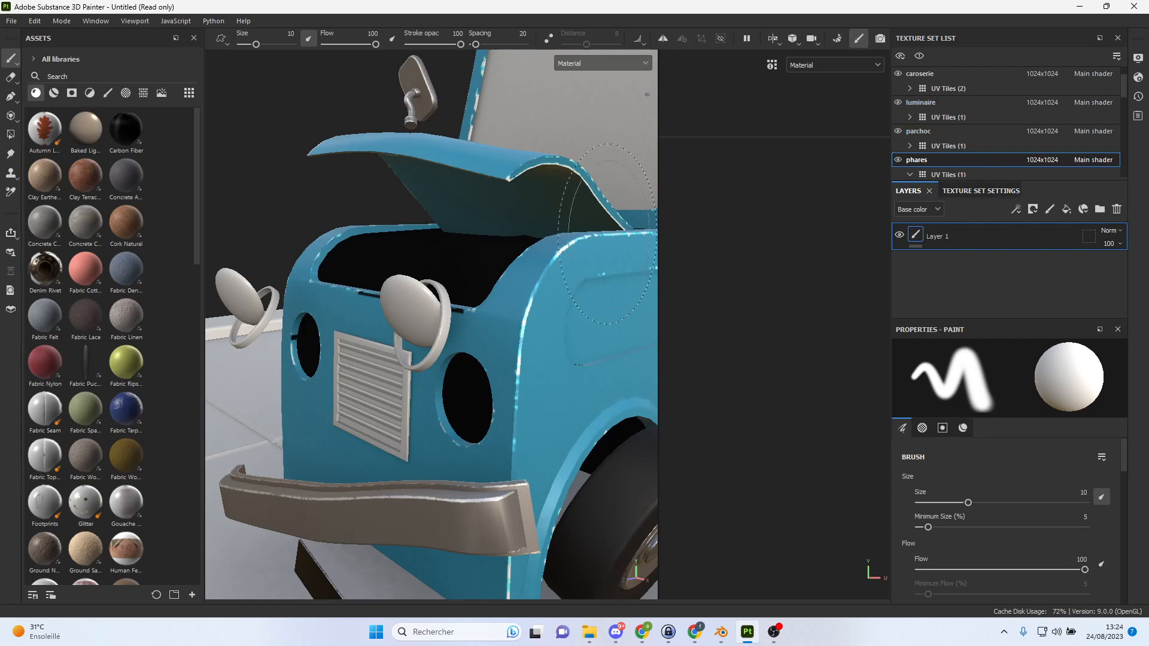
pyautogui.click(992, 131)
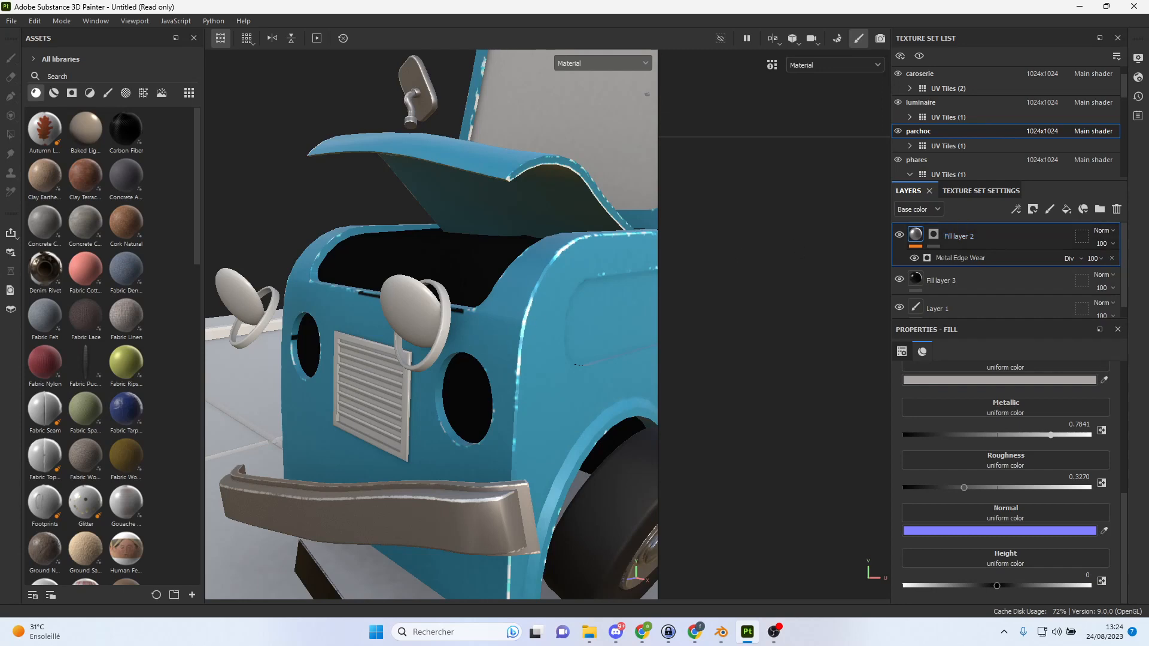
pyautogui.keyDown('ctrl'); pyautogui.keyDown('alt'); pyautogui.rightClick(439, 328); pyautogui.keyUp('alt'); pyautogui.keyUp('ctrl')
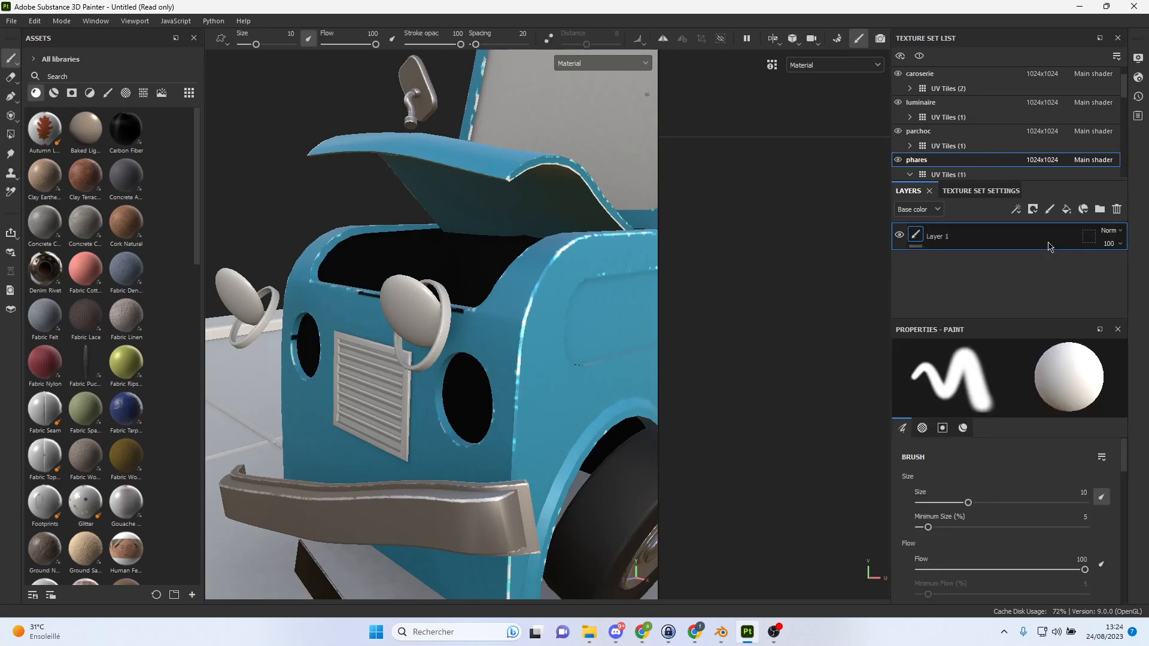
pyautogui.hotkey('ctrl', 'v')
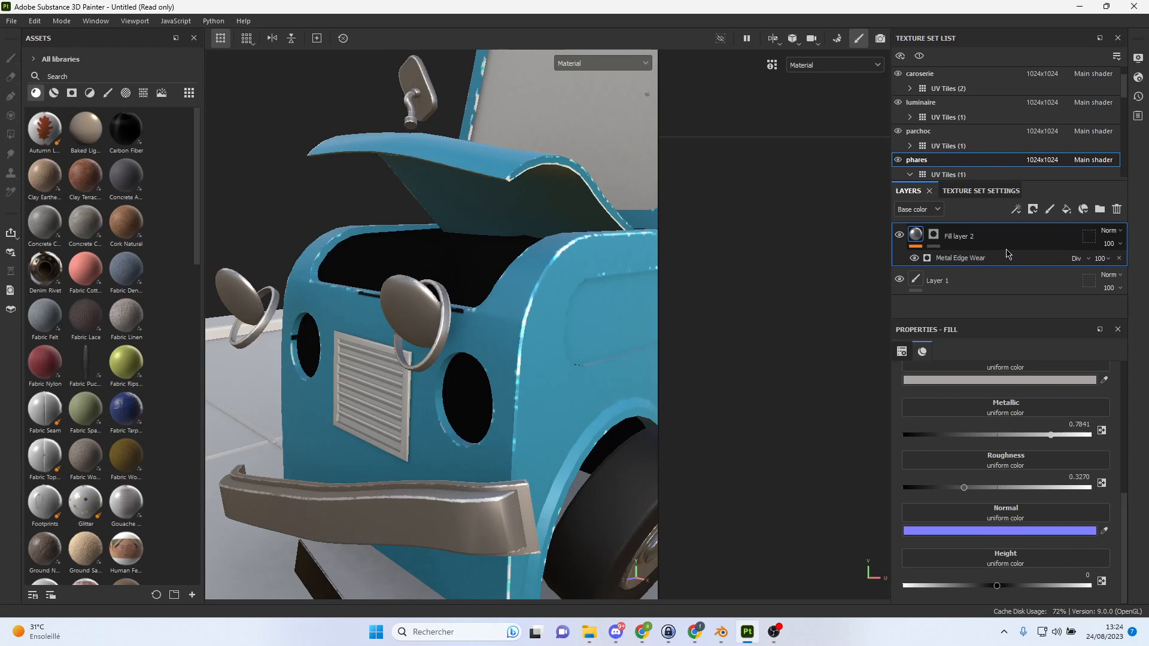
# Activate the mask of the phares set's Fill layer 2 for polygon filling of the headlight islands.
pyautogui.click(934, 235)
pyautogui.rightClick(937, 240)
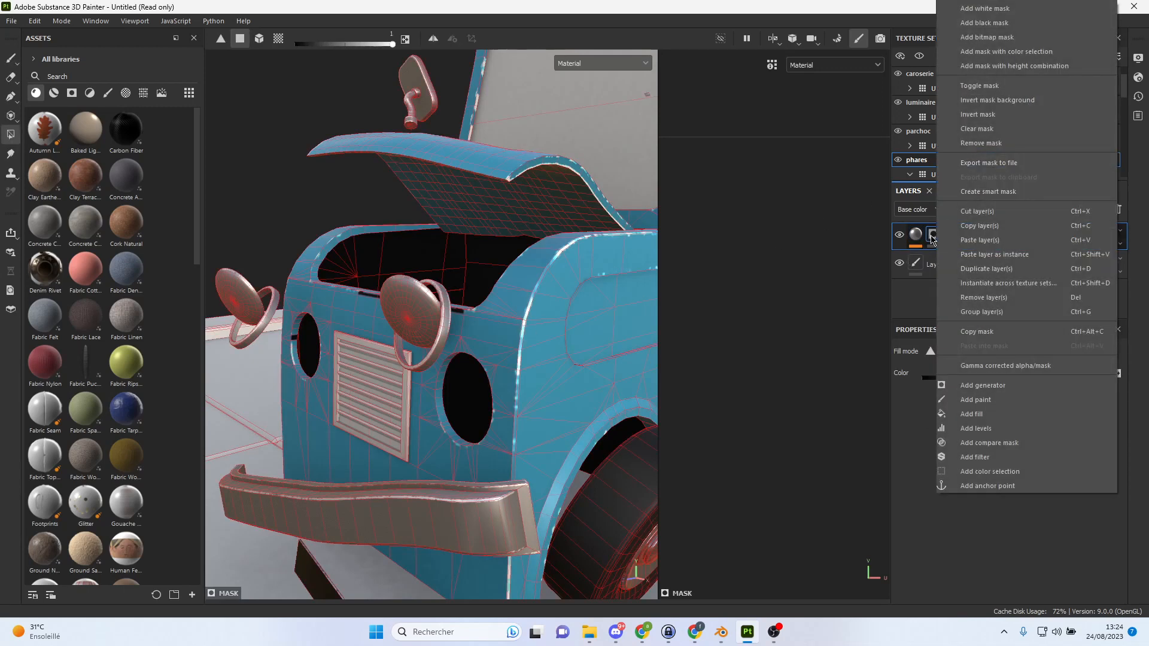
pyautogui.click(931, 236)
pyautogui.keyDown('alt'); pyautogui.moveTo(597, 290); pyautogui.dragTo(658, 260); pyautogui.keyUp('alt')
pyautogui.scroll(-10, 736, 228)
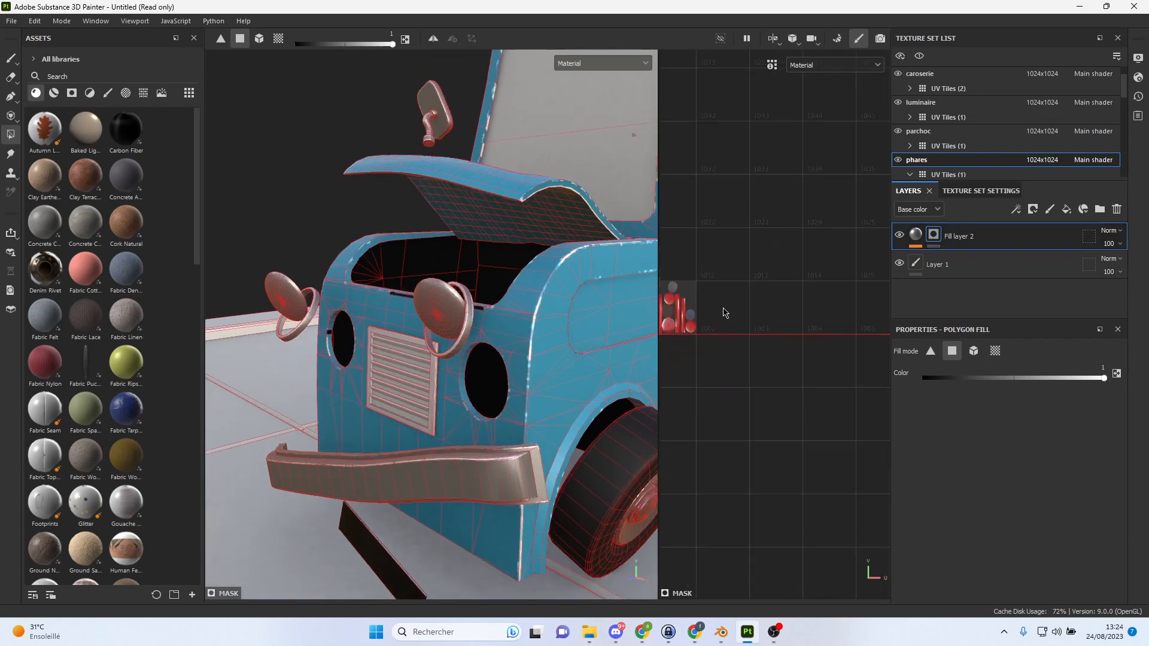
pyautogui.scroll(6, 730, 309)
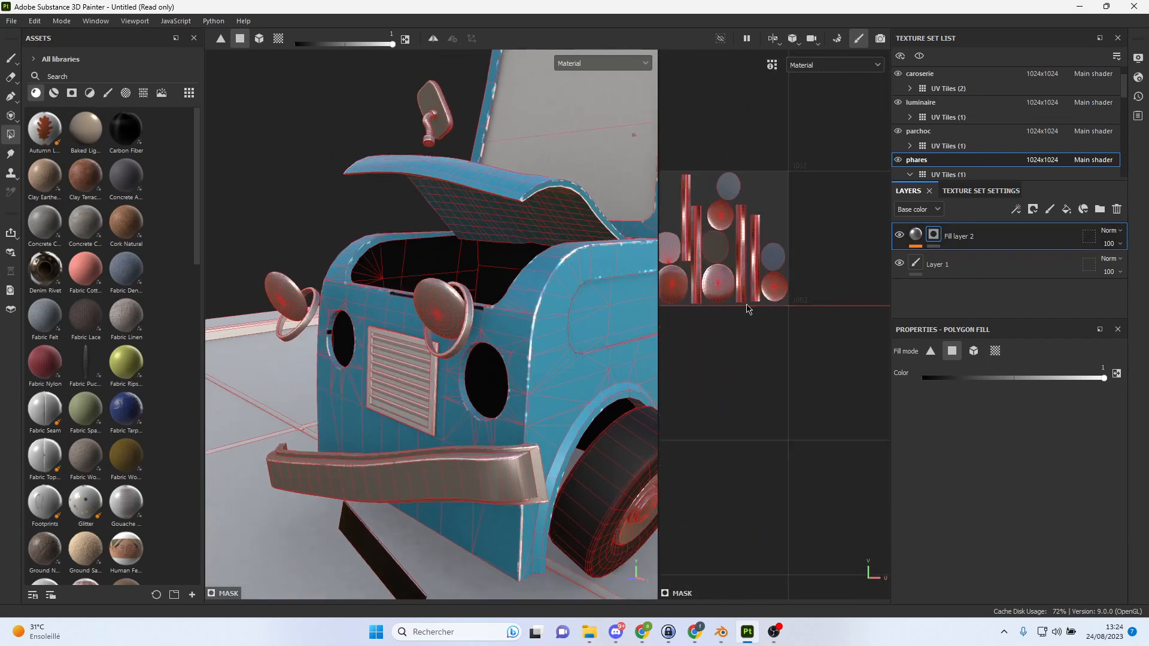
pyautogui.scroll(5, 718, 297)
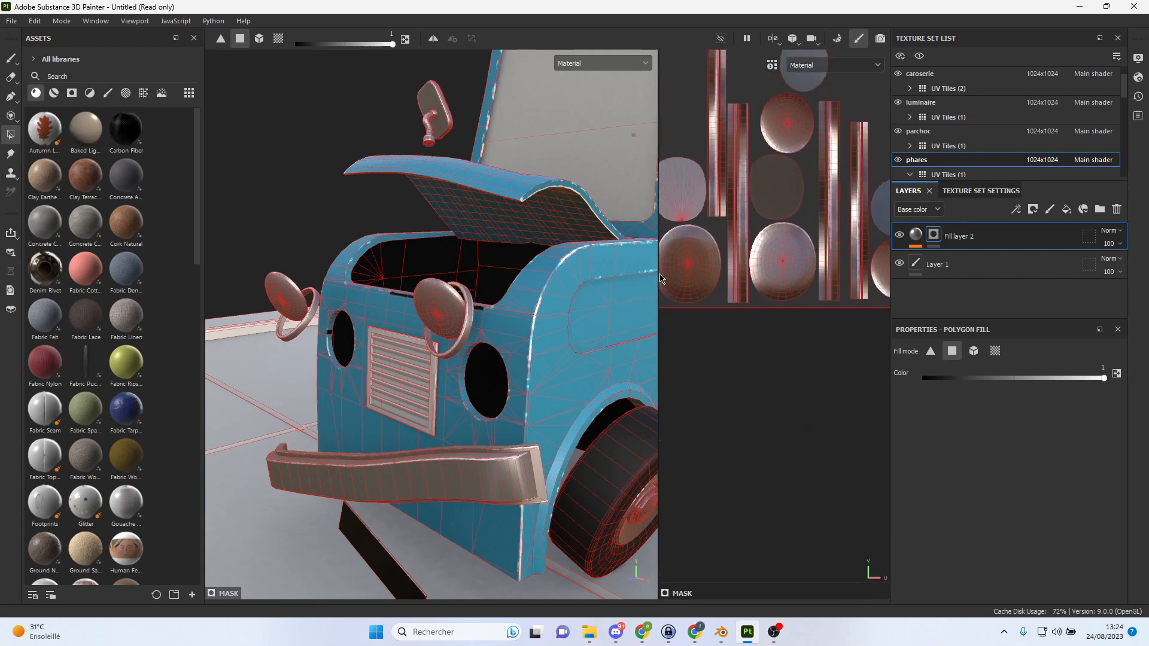
pyautogui.moveTo(659, 278); pyautogui.dragTo(485, 268)
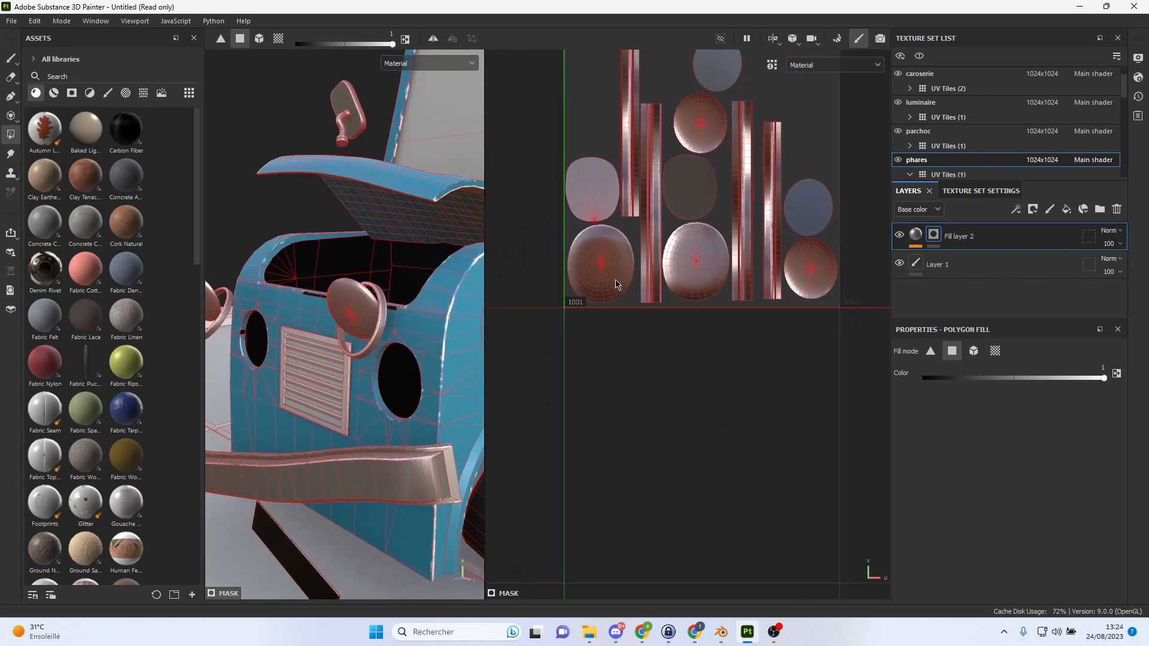
pyautogui.moveTo(579, 243)
pyautogui.keyDown('alt'); pyautogui.mouseDown()
pyautogui.moveTo(593, 254)
pyautogui.moveTo(569, 238)
pyautogui.mouseUp(); pyautogui.keyUp('alt')
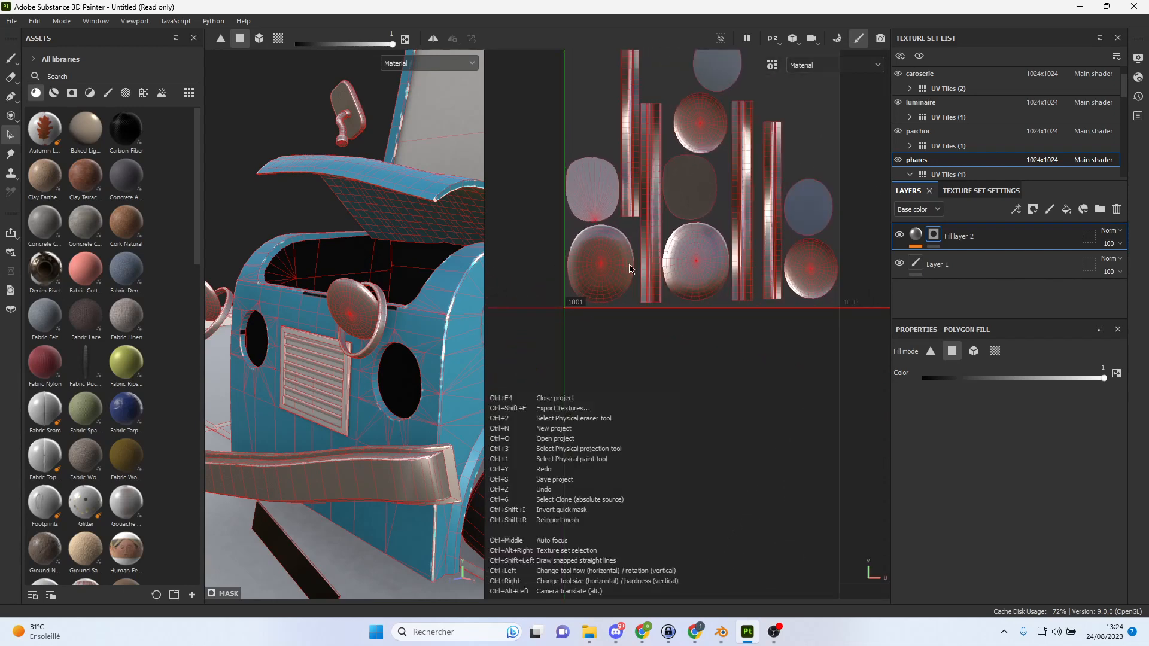
pyautogui.keyDown('alt'); pyautogui.moveTo(660, 206); pyautogui.dragTo(674, 308, button='middle'); pyautogui.keyUp('alt')
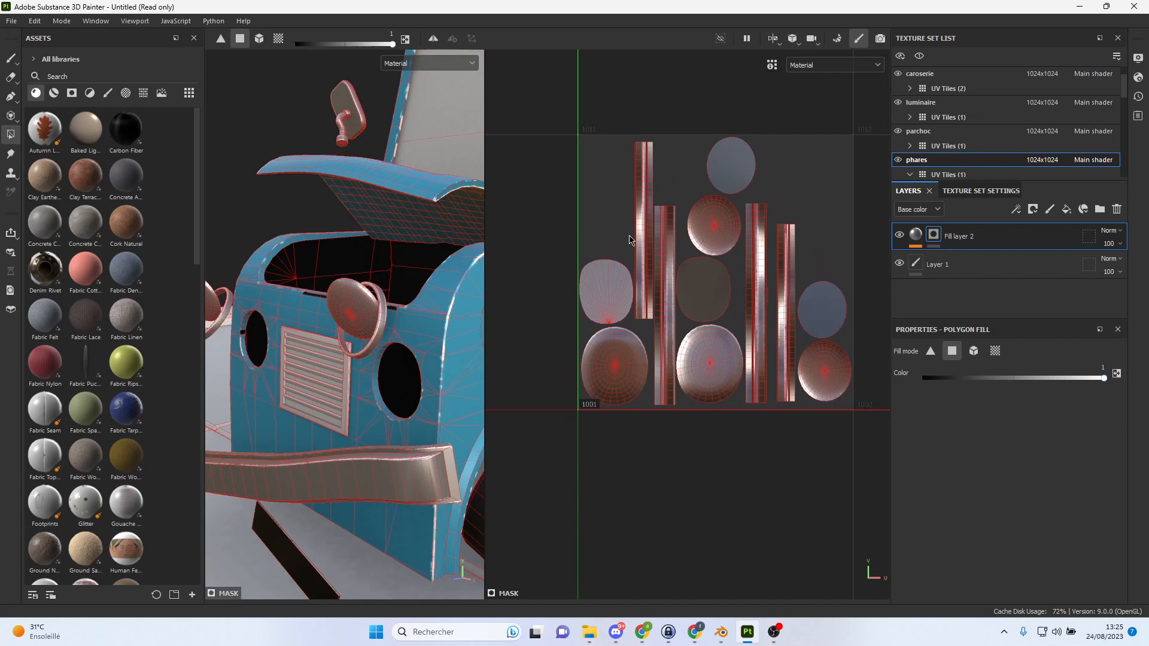
# Set the polygon fill value to 0 and clear the middle column of round headlight islands from Fill layer 2's mask.
pyautogui.moveTo(1076, 379); pyautogui.dragTo(922, 379)
pyautogui.moveTo(705, 143); pyautogui.dragTo(738, 467)
pyautogui.scroll(3, 726, 431)
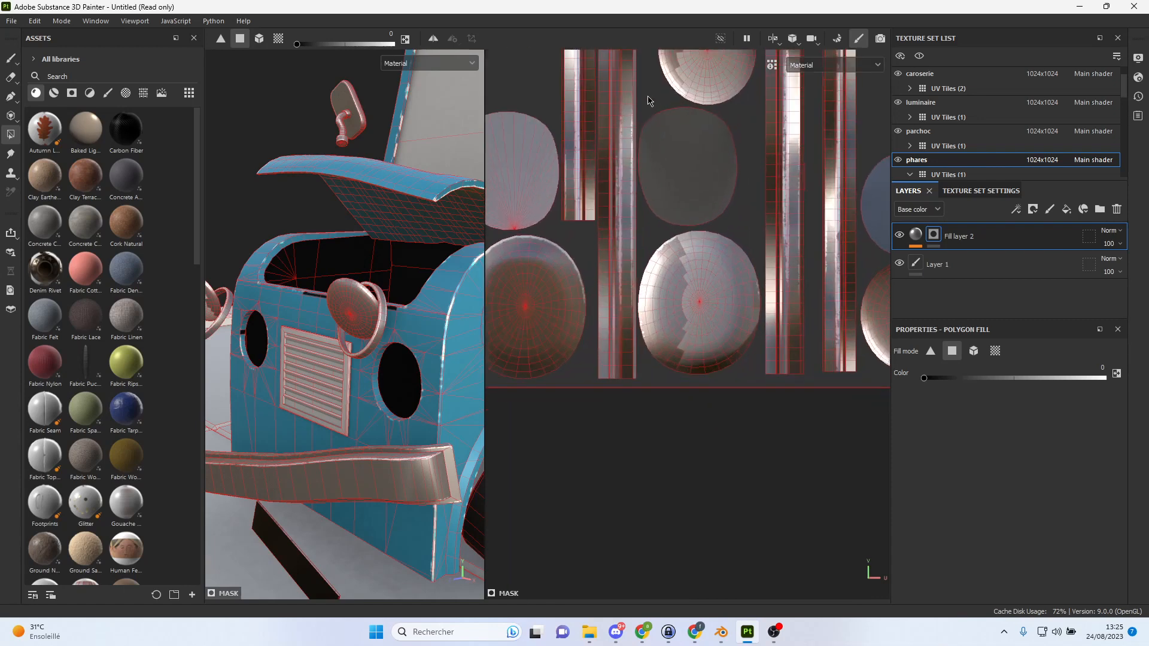
pyautogui.moveTo(643, 105); pyautogui.dragTo(750, 410)
pyautogui.keyDown('alt'); pyautogui.moveTo(773, 231); pyautogui.dragTo(765, 405, button='middle'); pyautogui.keyUp('alt')
pyautogui.moveTo(643, 106); pyautogui.dragTo(730, 333)
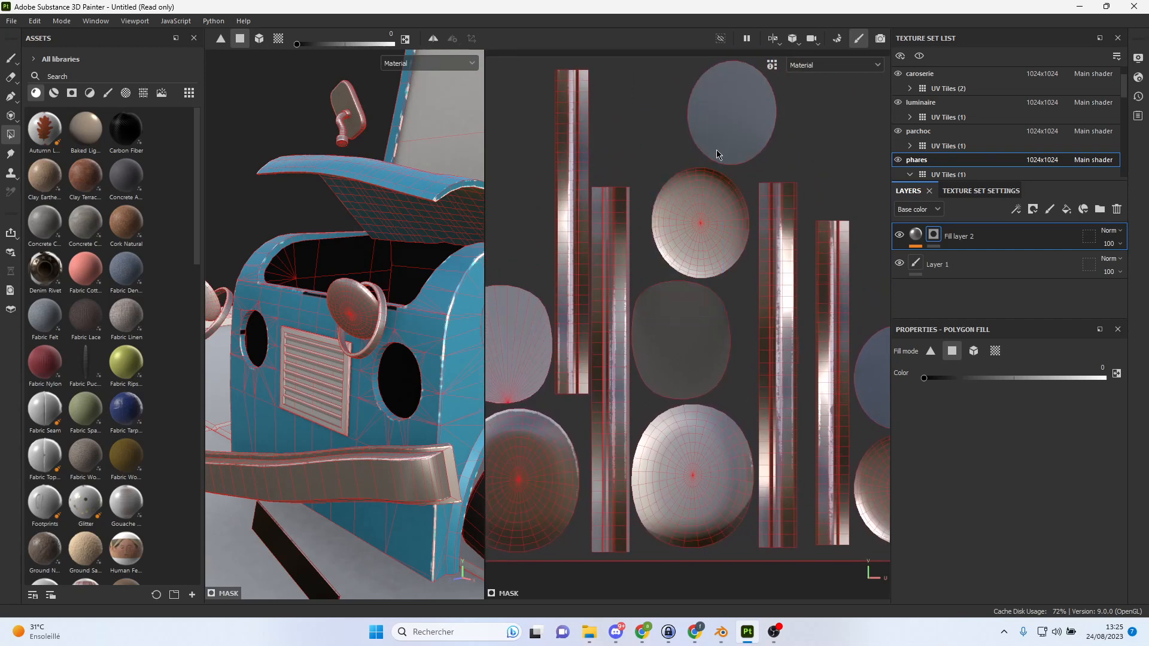
# Clear the round headlight islands at both sides of the phares UV tile from the mask with value 0.
pyautogui.scroll(-1, 716, 151)
pyautogui.keyDown('alt'); pyautogui.moveTo(600, 260); pyautogui.dragTo(752, 198, button='middle'); pyautogui.keyUp('alt')
pyautogui.moveTo(592, 171); pyautogui.dragTo(726, 380)
pyautogui.scroll(2, 693, 322)
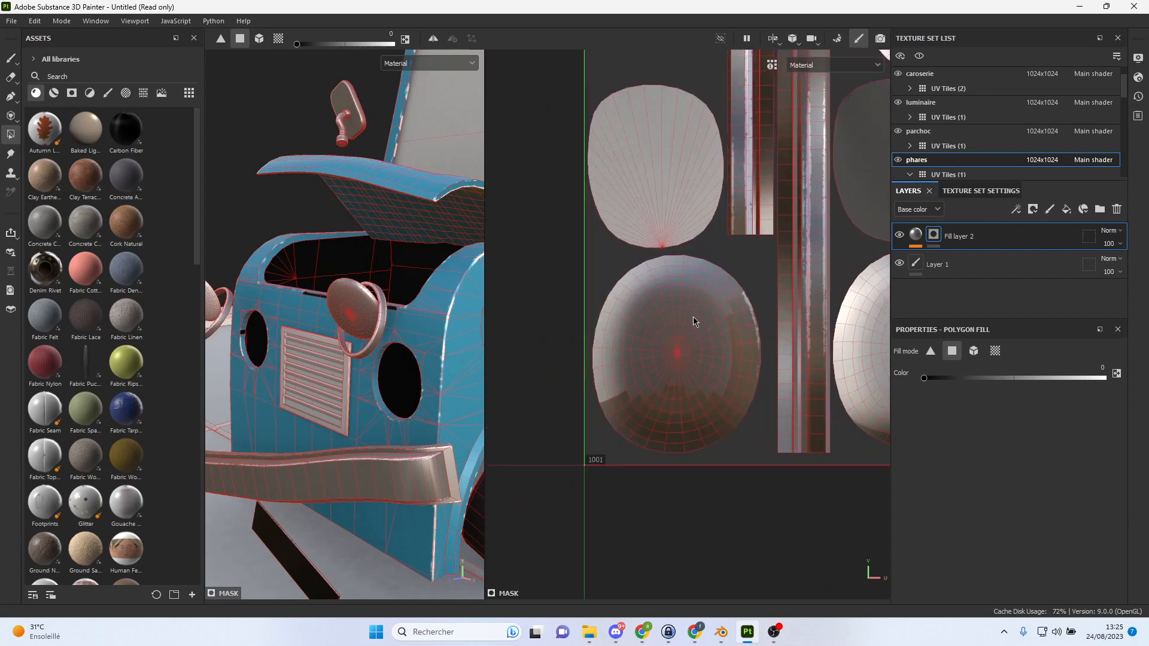
pyautogui.moveTo(591, 274); pyautogui.dragTo(757, 480)
pyautogui.scroll(-2, 764, 449)
pyautogui.scroll(-1, 766, 451)
pyautogui.keyDown('alt'); pyautogui.moveTo(826, 359); pyautogui.dragTo(610, 334, button='middle'); pyautogui.keyUp('alt')
pyautogui.scroll(1, 776, 339)
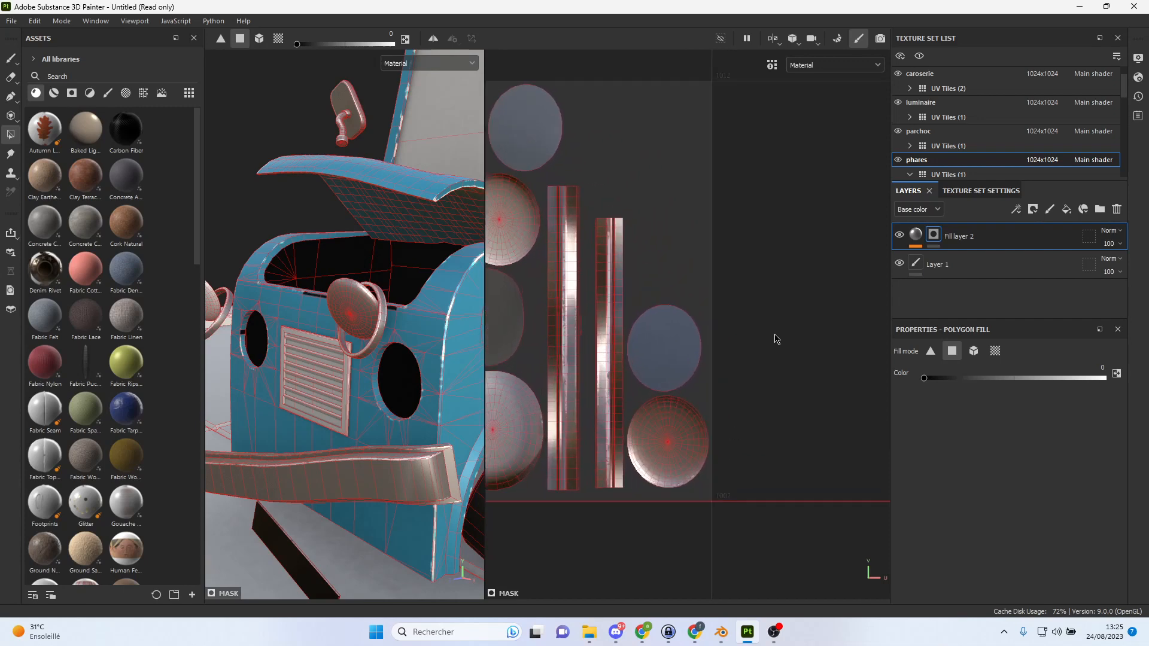
pyautogui.moveTo(748, 291); pyautogui.dragTo(635, 495)
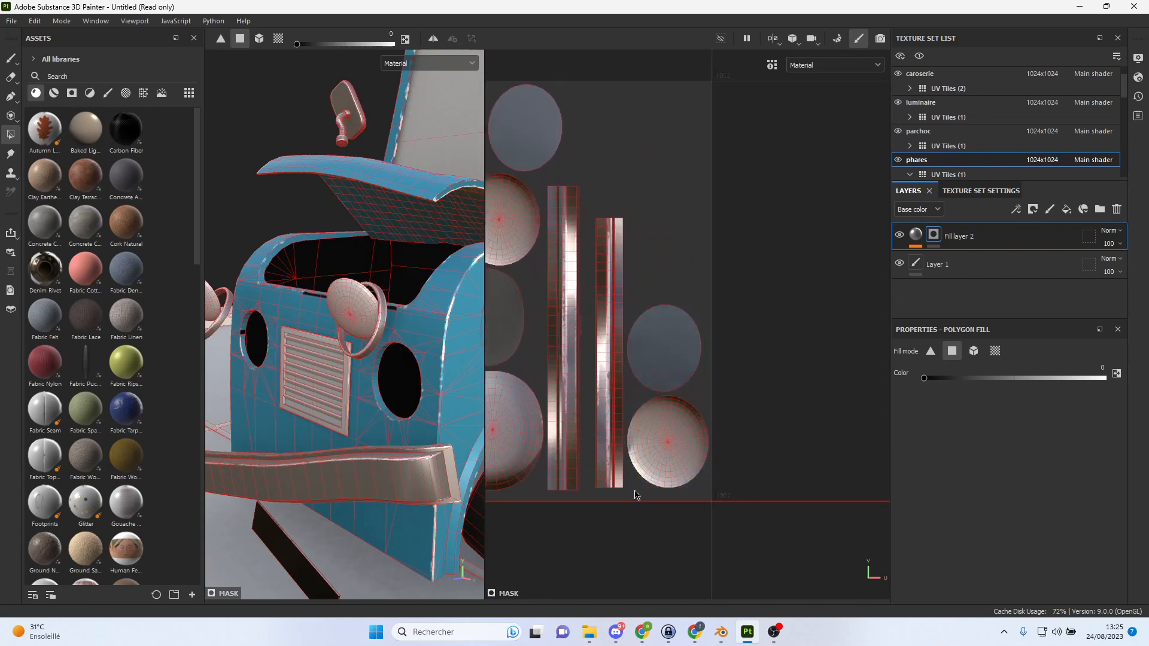
# Add a new fill layer to the phares texture set and set its base color to dark yellow A29C1E.
pyautogui.click(1067, 209)
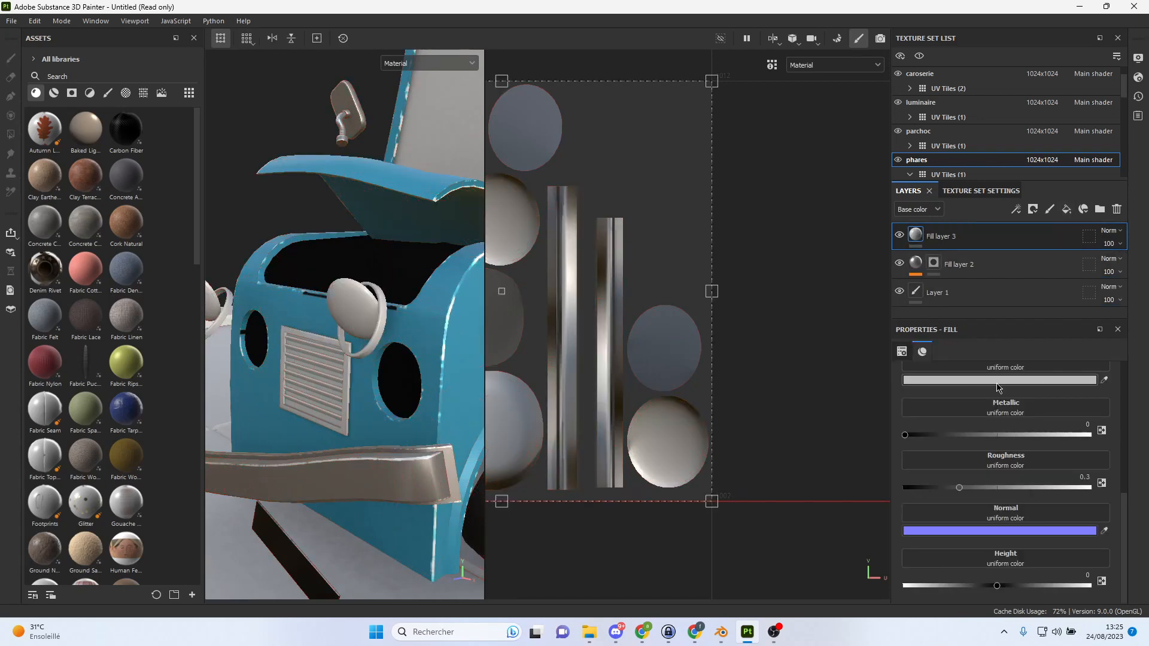
pyautogui.click(999, 381)
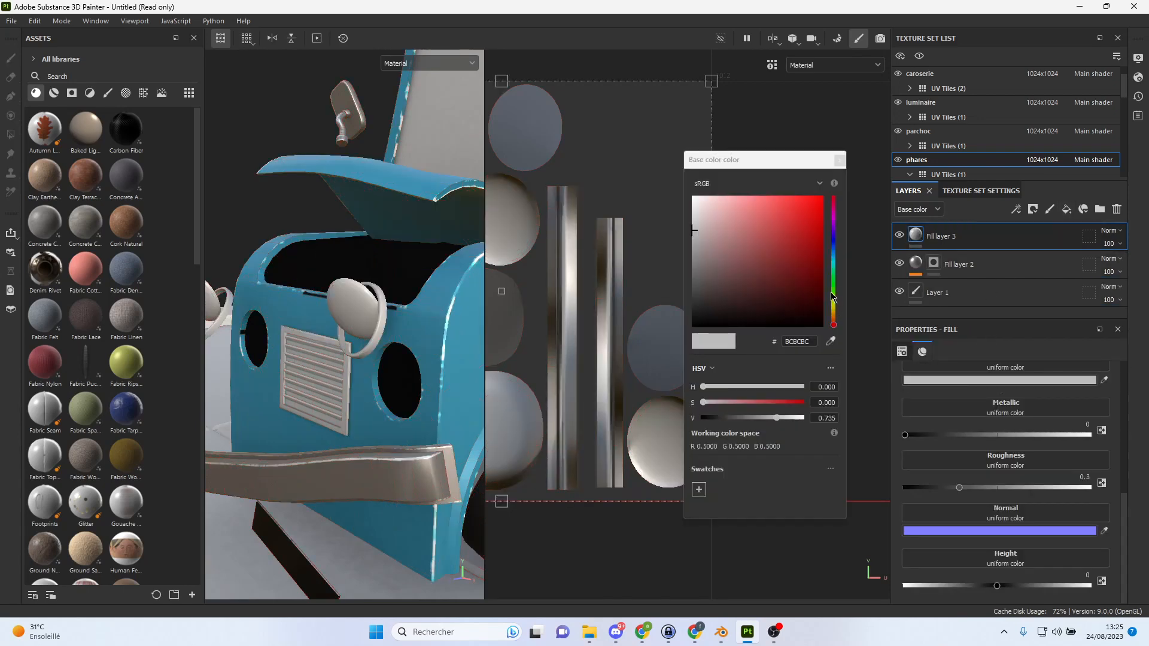
pyautogui.click(833, 310)
pyautogui.click(804, 242)
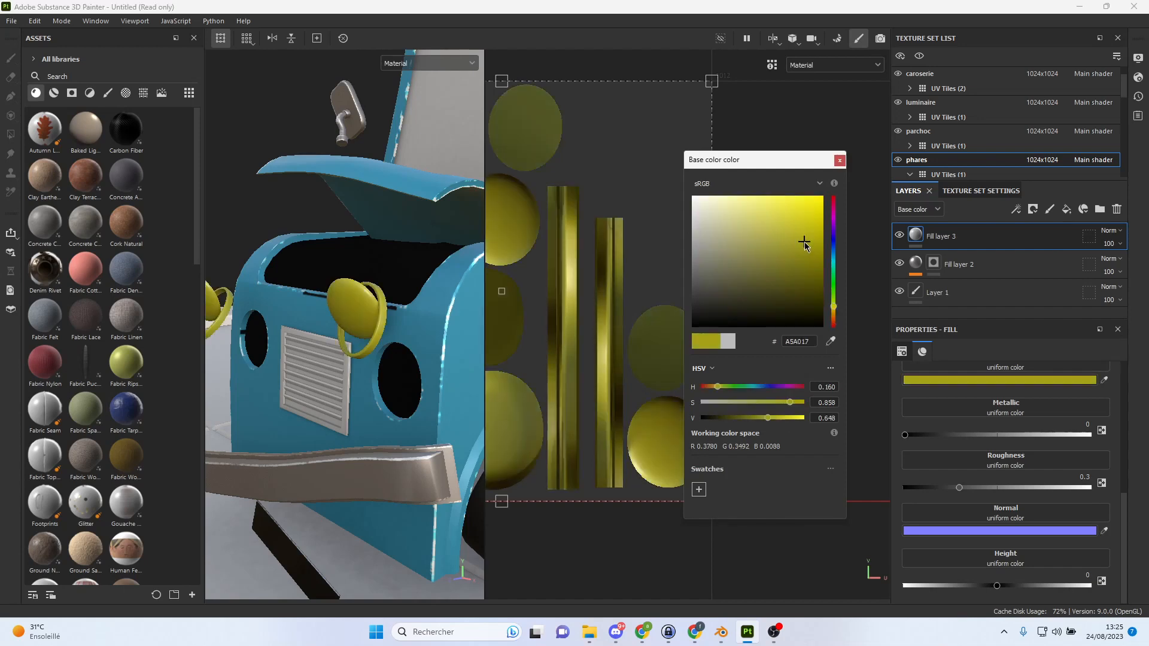
pyautogui.moveTo(804, 242); pyautogui.dragTo(784, 243)
pyautogui.click(907, 244)
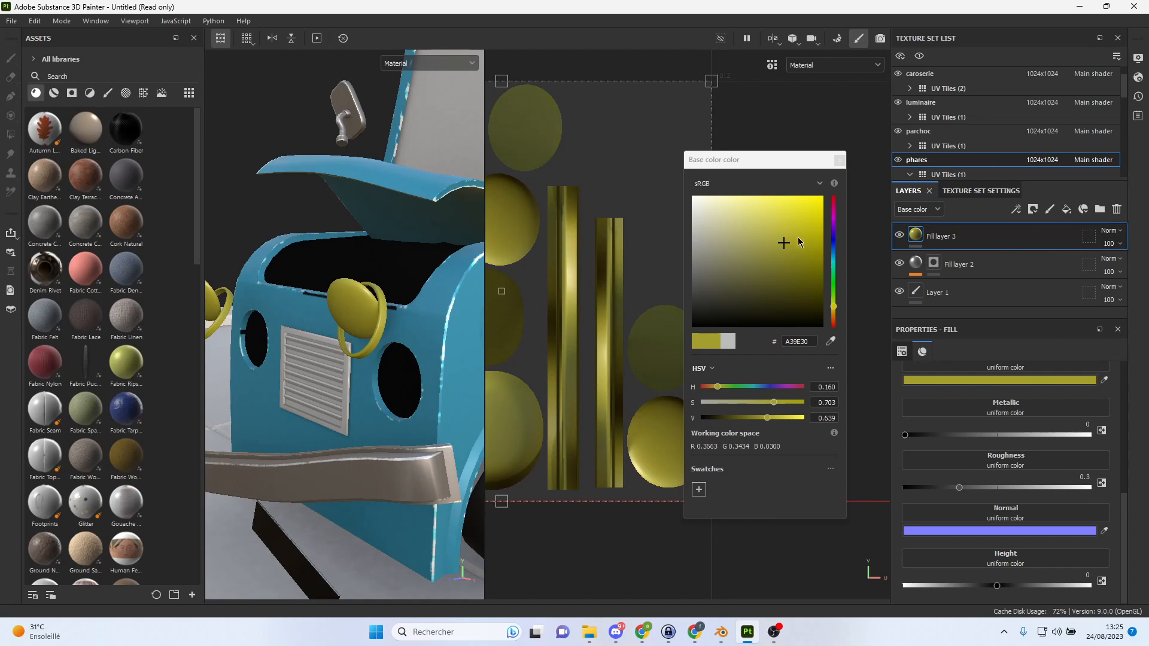
pyautogui.click(795, 244)
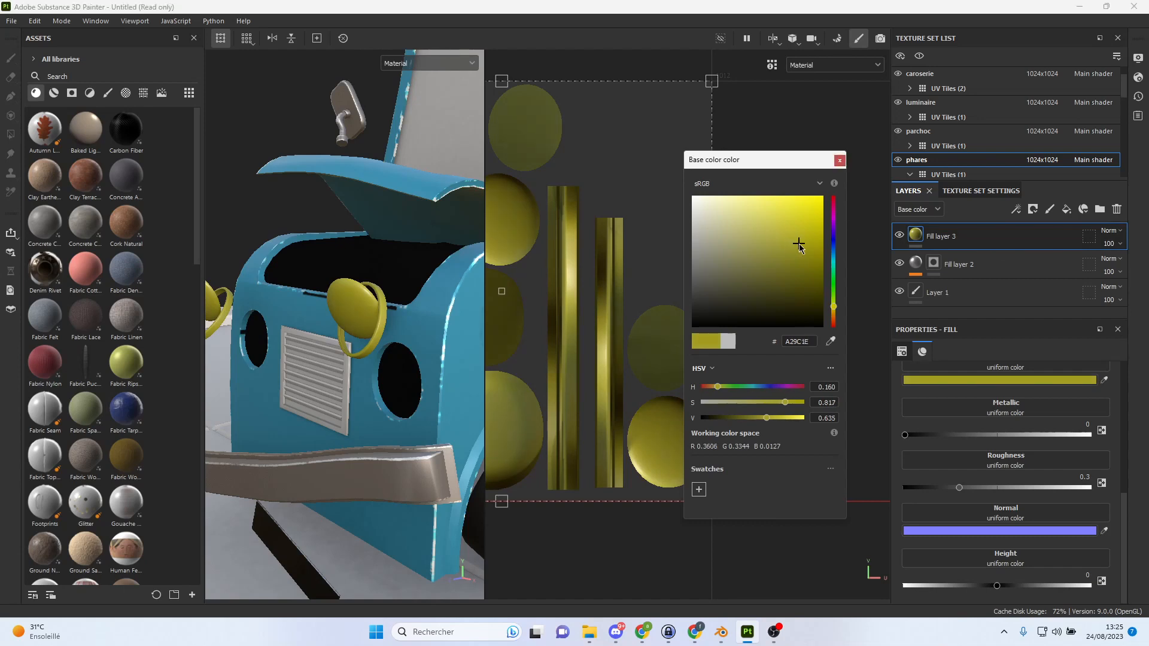
# Sample a golden yellow, D3B32A, as Fill layer 3's base color.
pyautogui.click(831, 342)
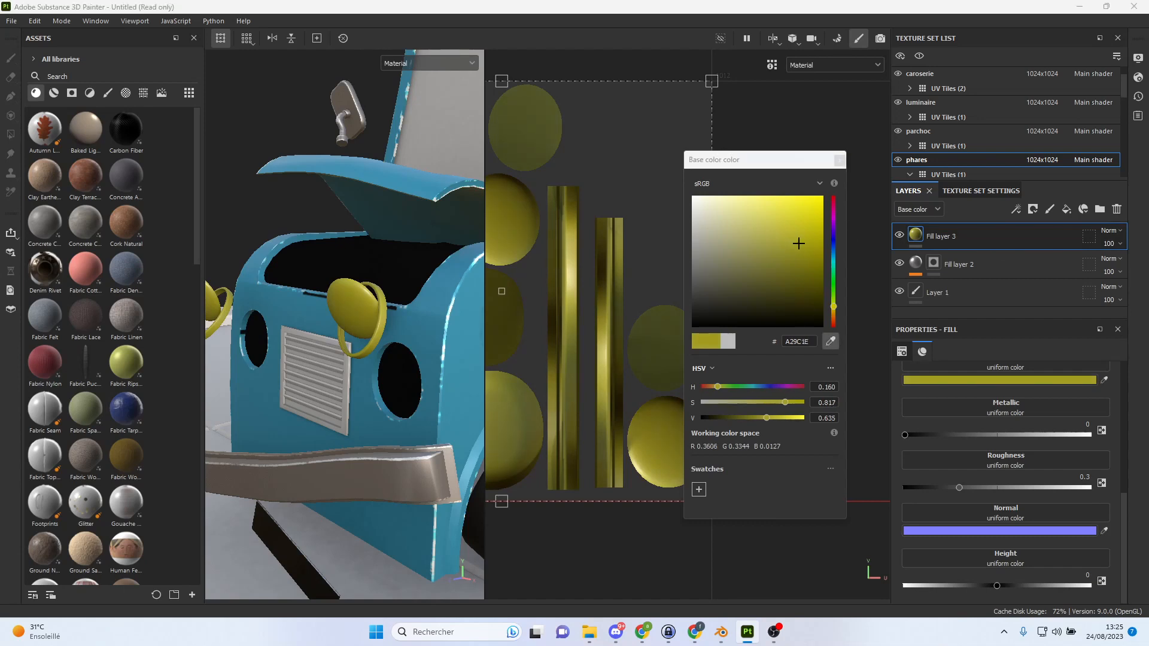
pyautogui.click(1075, 220)
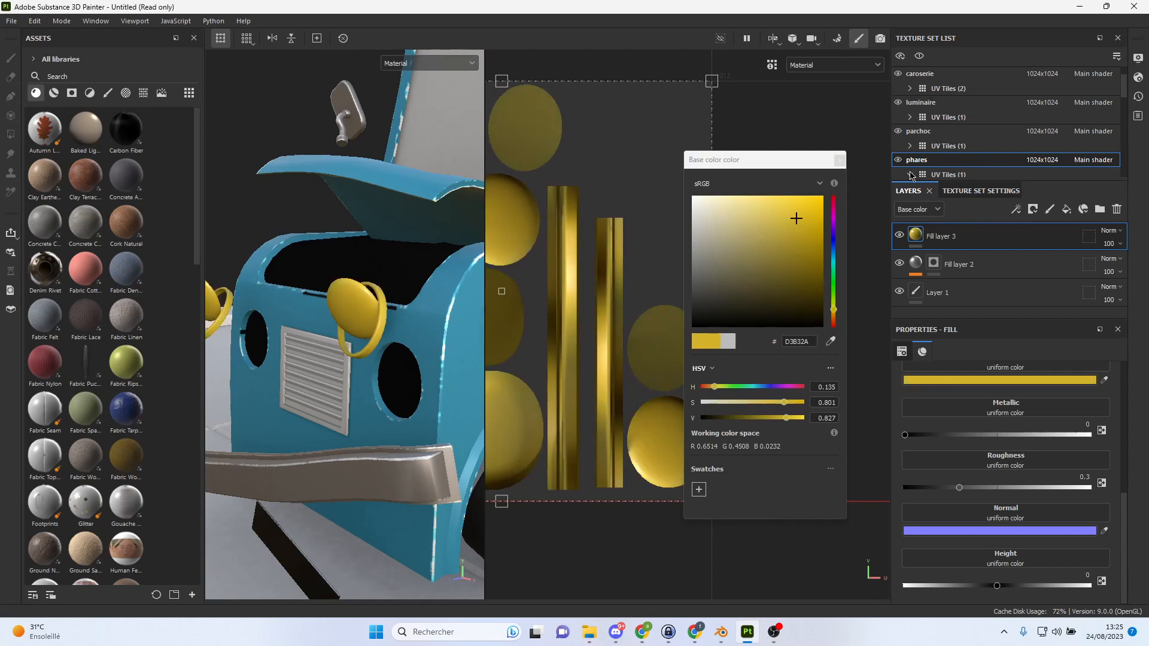
pyautogui.click(840, 160)
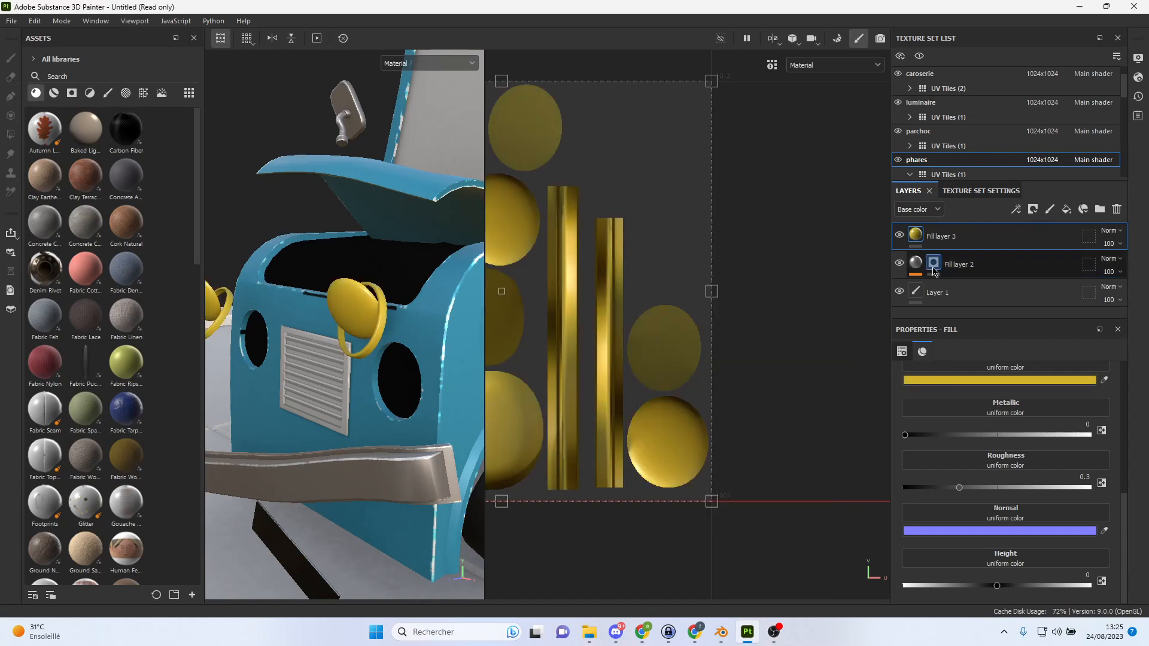
# Move Fill layer 3 beneath Fill layer 2 in the phares layer stack and enlarge the 3D view around the headlight.
pyautogui.moveTo(970, 244); pyautogui.dragTo(976, 272)
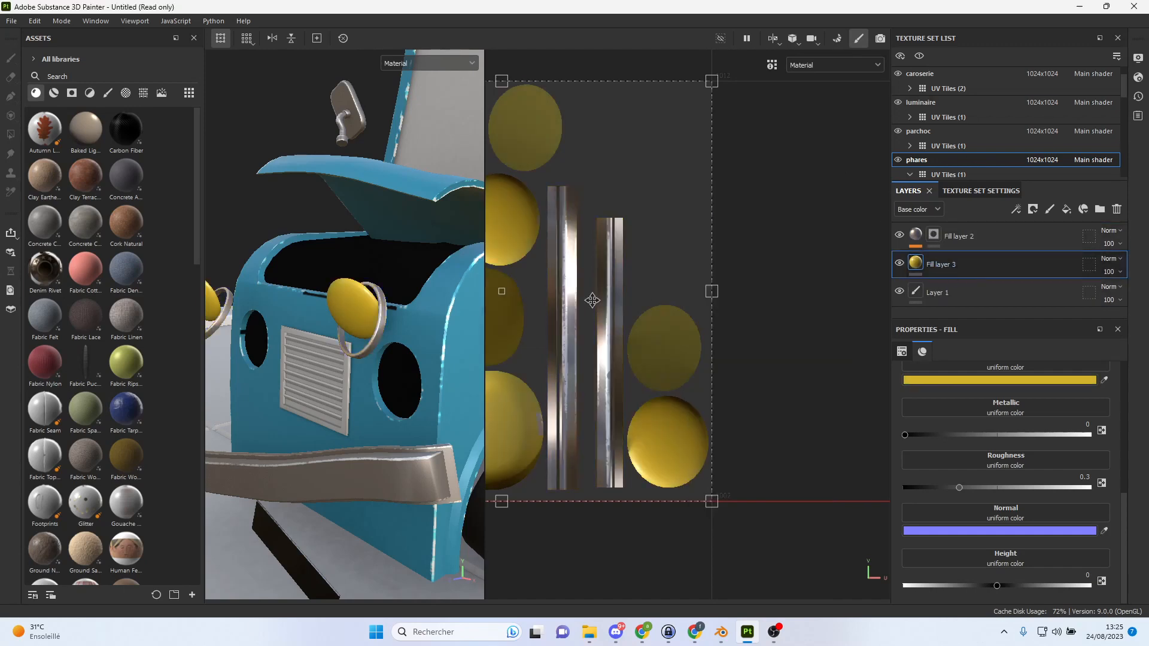
pyautogui.moveTo(485, 303); pyautogui.dragTo(622, 312)
pyautogui.scroll(3, 497, 324)
pyautogui.scroll(2, 488, 328)
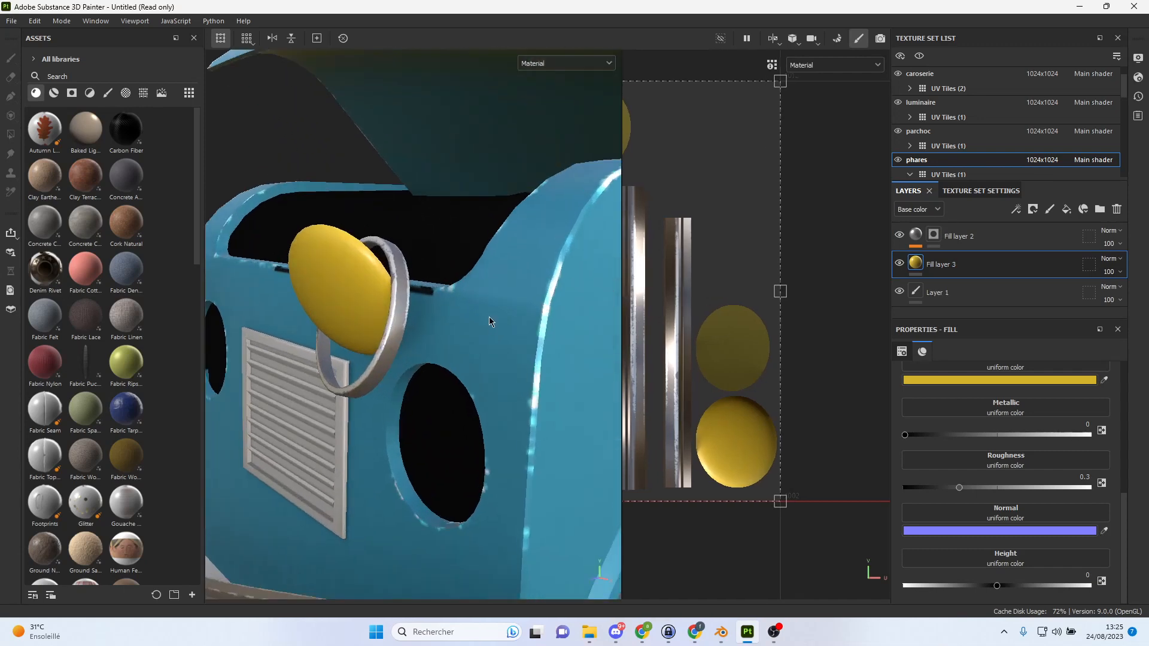
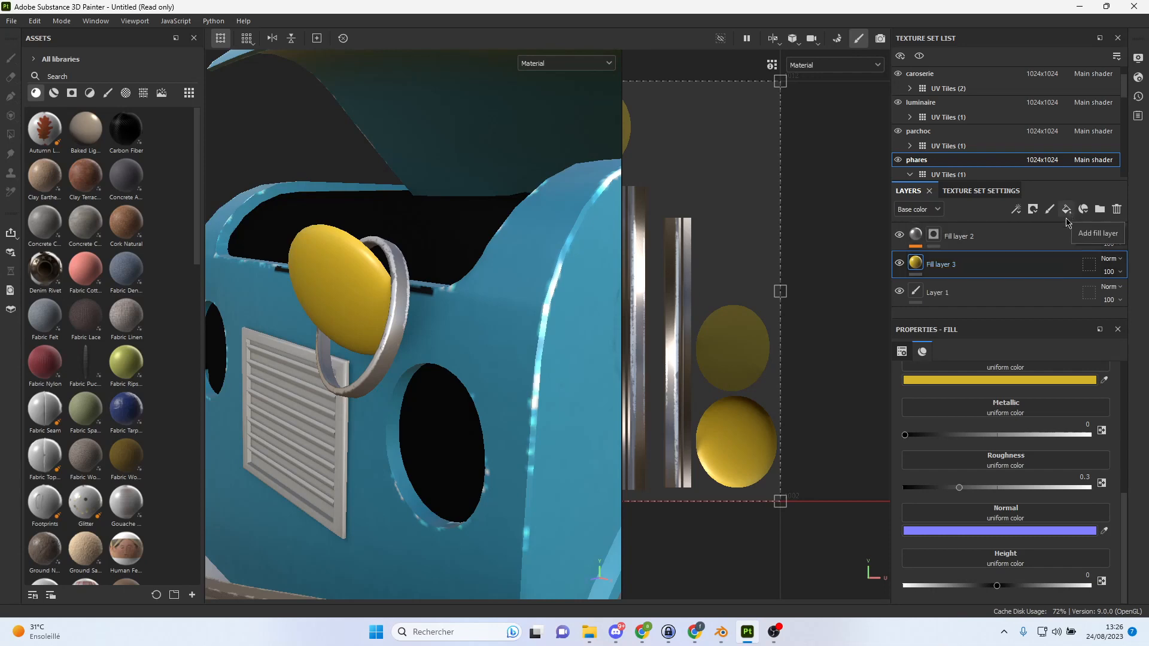
# Add a generator to Fill layer 3 and load Metal Edge Wear into it.
pyautogui.rightClick(1034, 264)
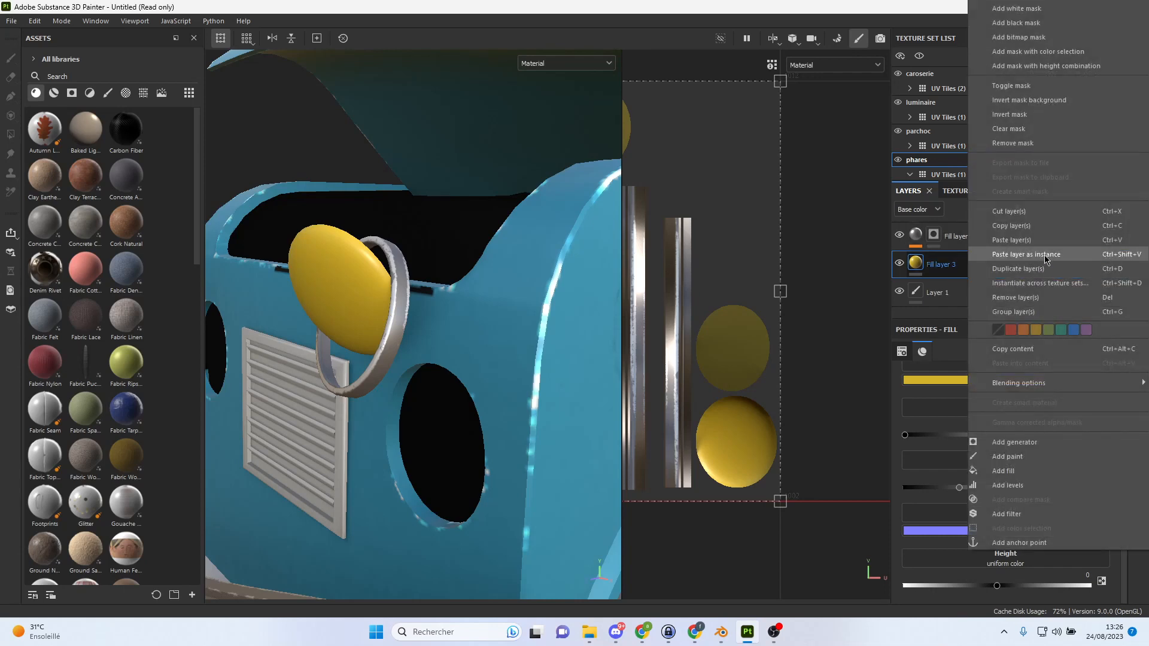
pyautogui.click(1031, 442)
pyautogui.click(1039, 398)
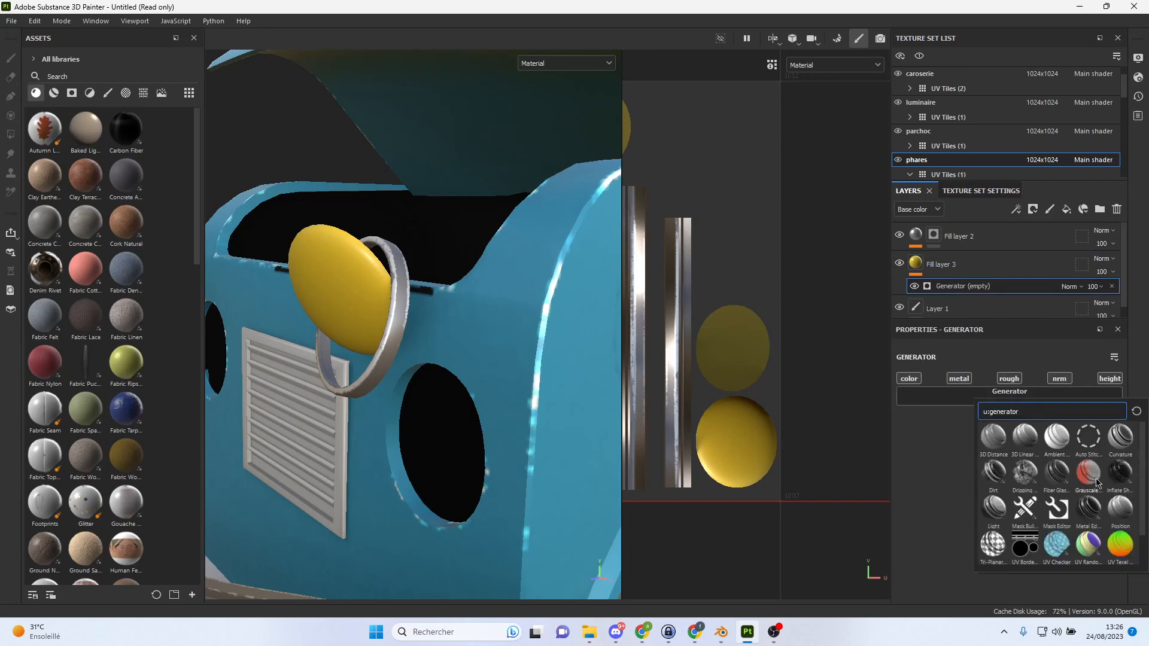
pyautogui.click(1090, 509)
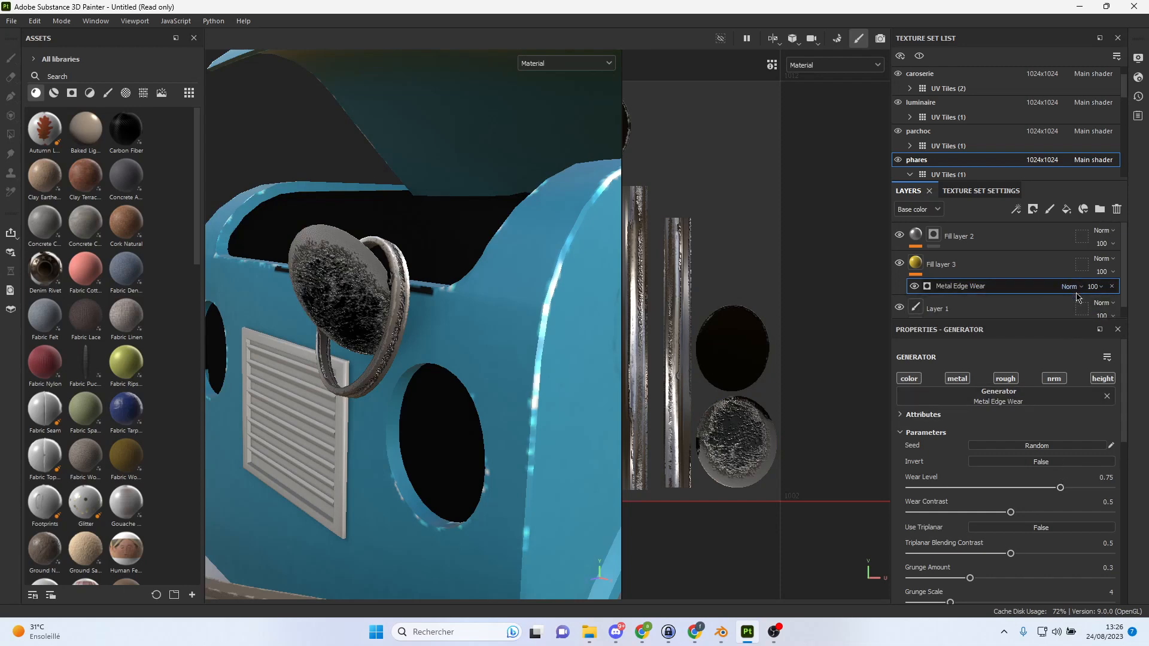
# Set the Metal Edge Wear generator's Invert to True and its blending mode to Lighten (Max).
pyautogui.click(1054, 464)
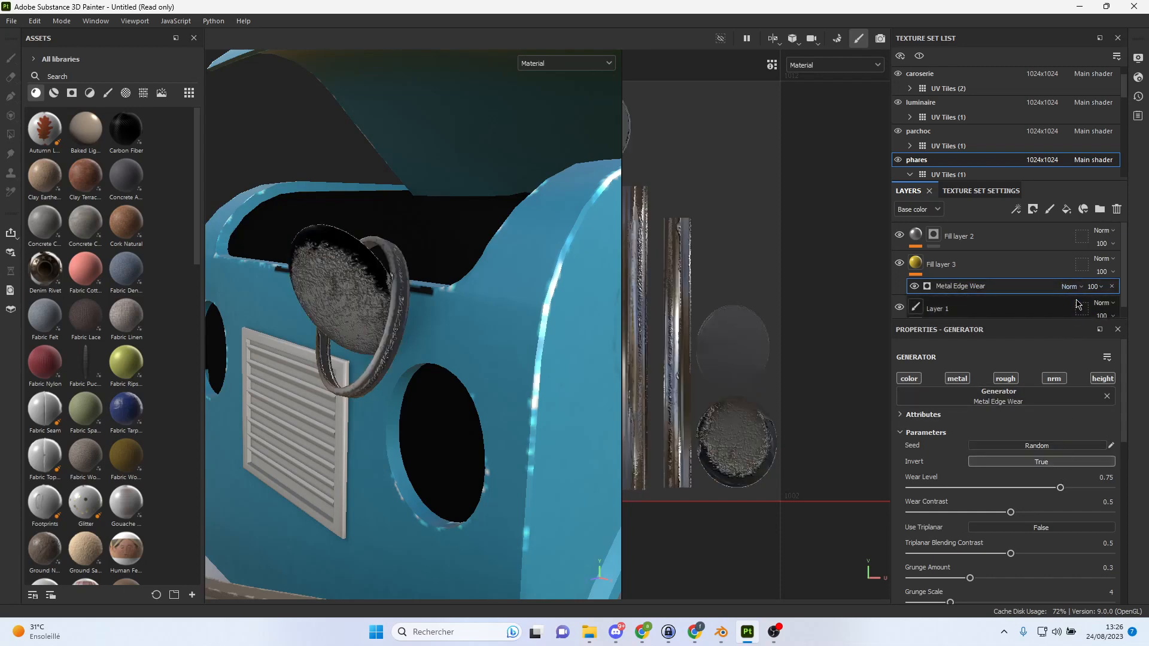
pyautogui.click(1071, 287)
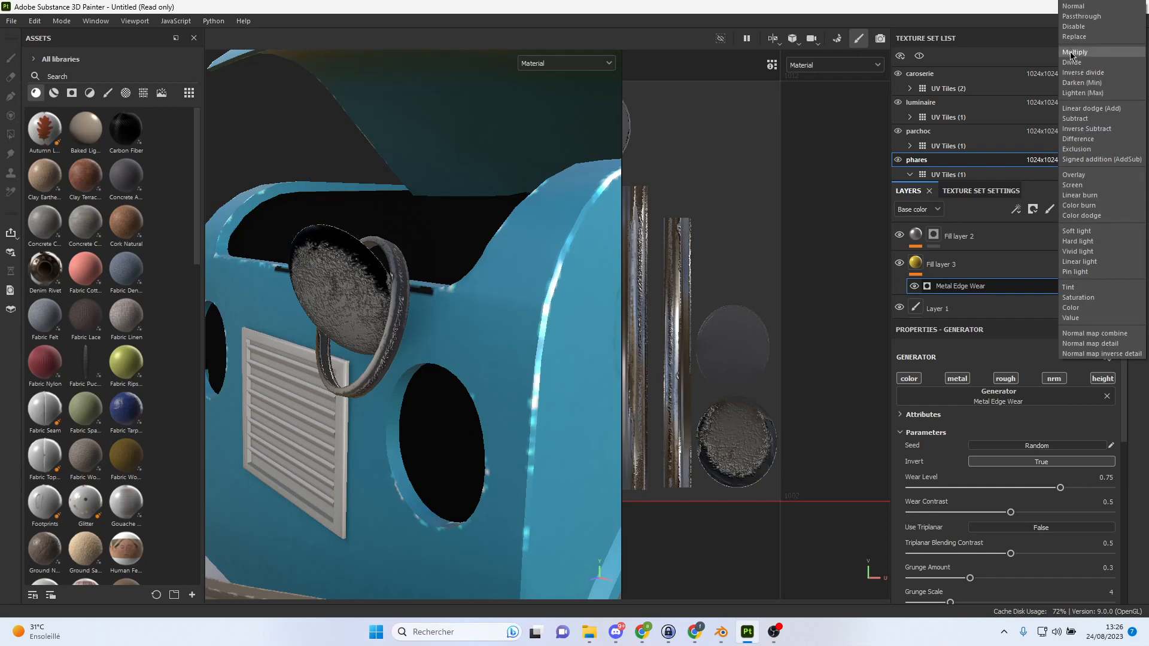
pyautogui.click(1085, 108)
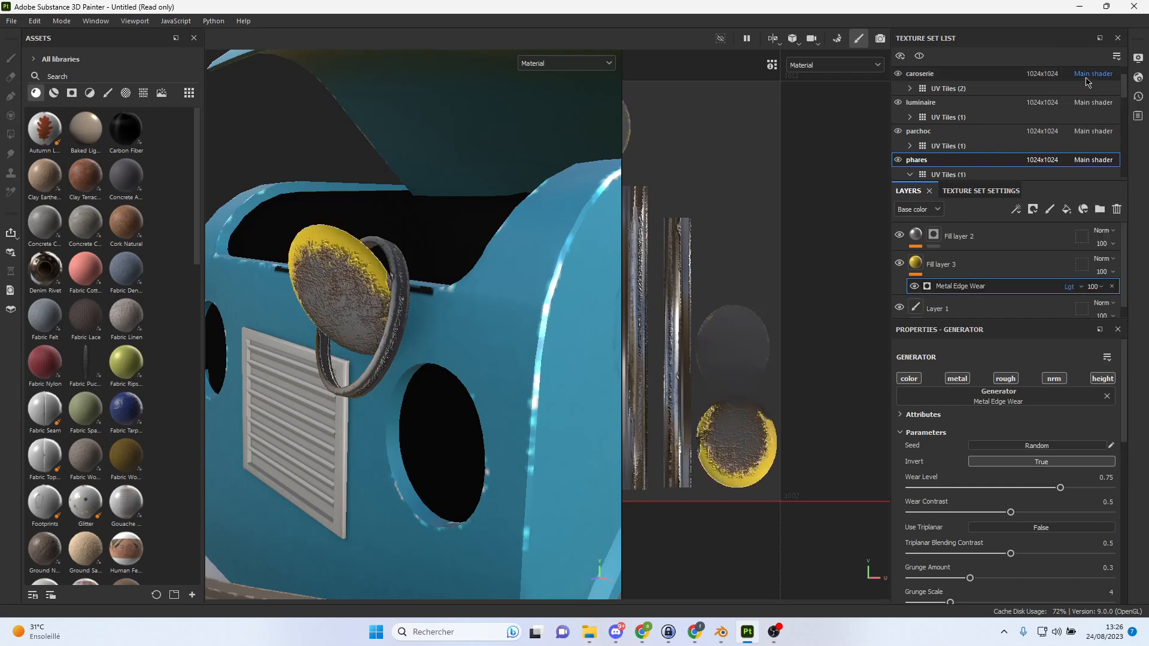
# Try other blending modes for the Metal Edge Wear generator on the headlight and return to Lighten (Max).
pyautogui.press('Down')
pyautogui.press('Down')
pyautogui.press('Down')
pyautogui.press('Down')
pyautogui.press('Down')
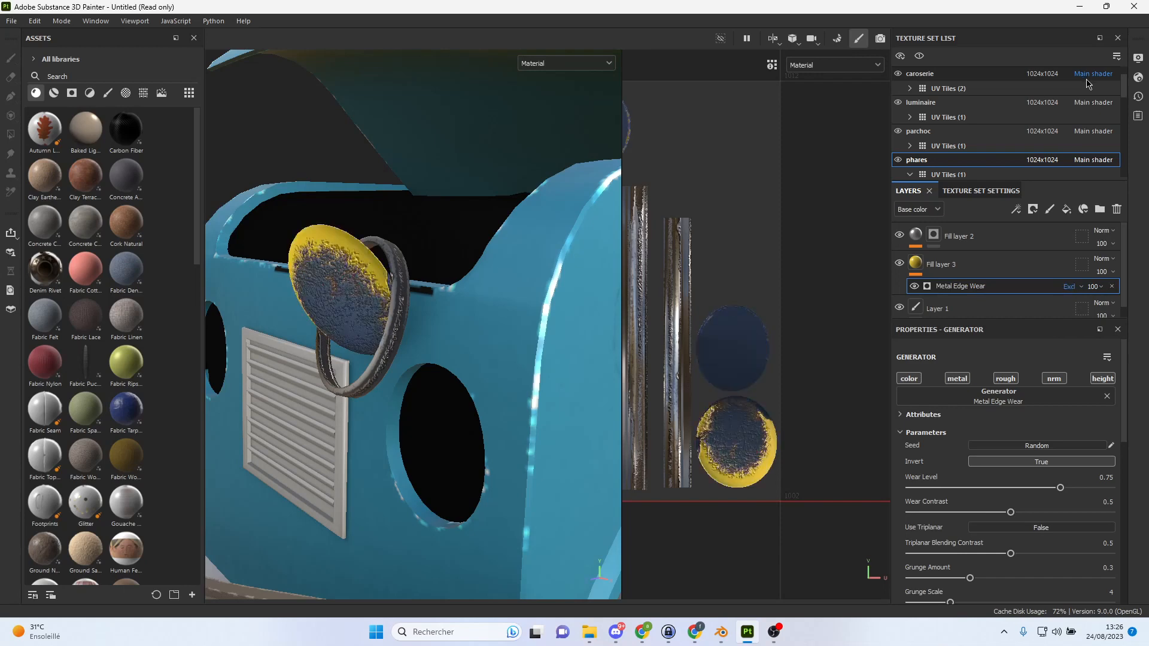
pyautogui.press('Down')
pyautogui.press('Down')
pyautogui.press('Down')
pyautogui.press('Down')
pyautogui.press('Down')
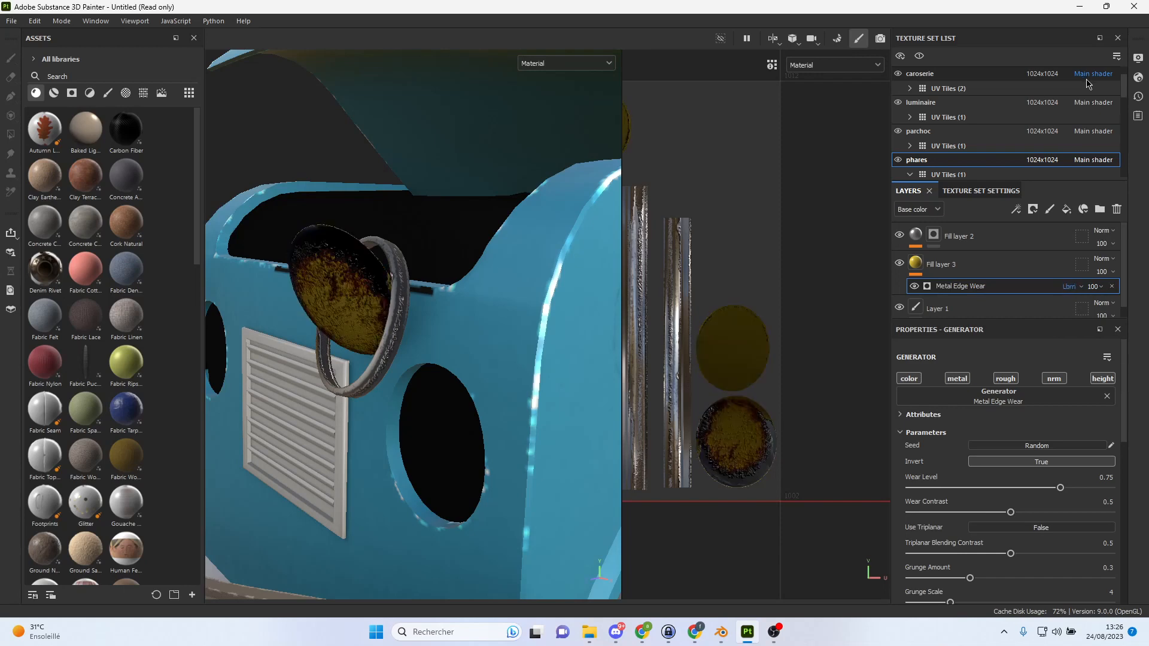
pyautogui.press('Down')
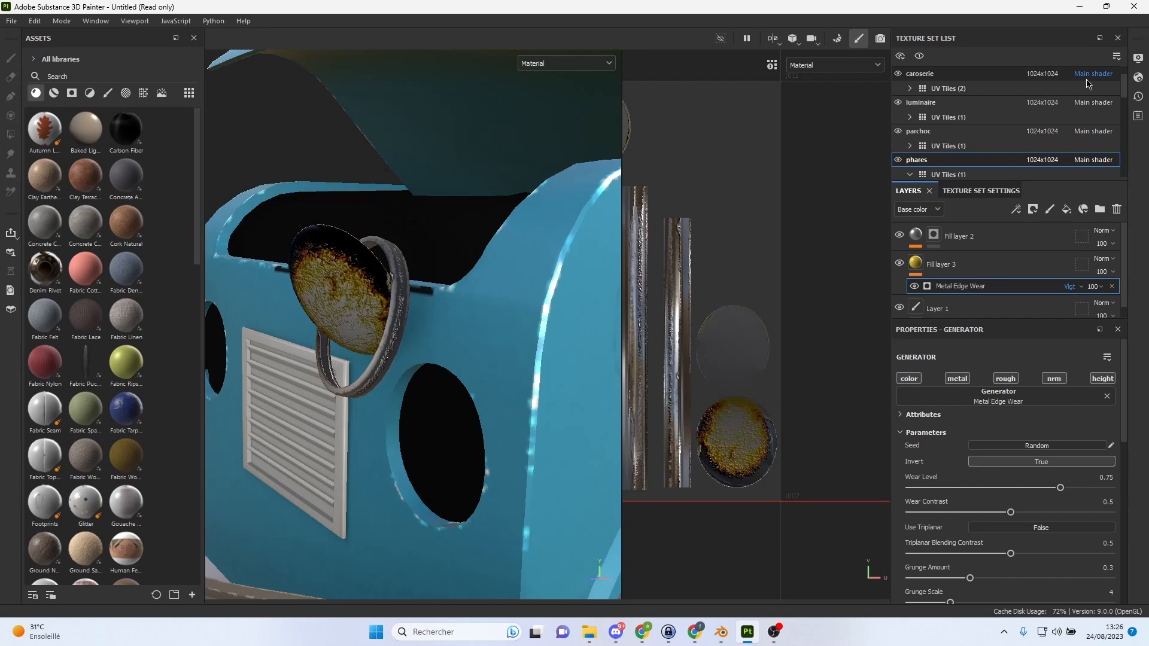
pyautogui.press('Up')
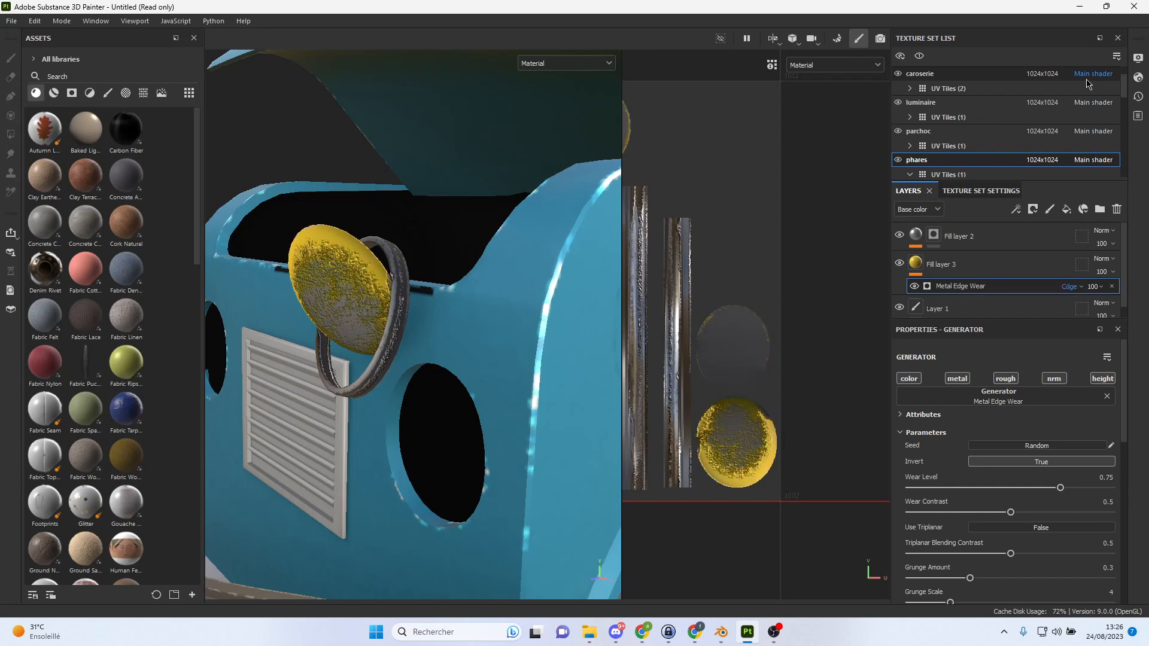
pyautogui.press('Down')
pyautogui.press('Down')
pyautogui.press('Down')
pyautogui.press('Down')
pyautogui.press('Down')
pyautogui.press('Down')
pyautogui.press('Down')
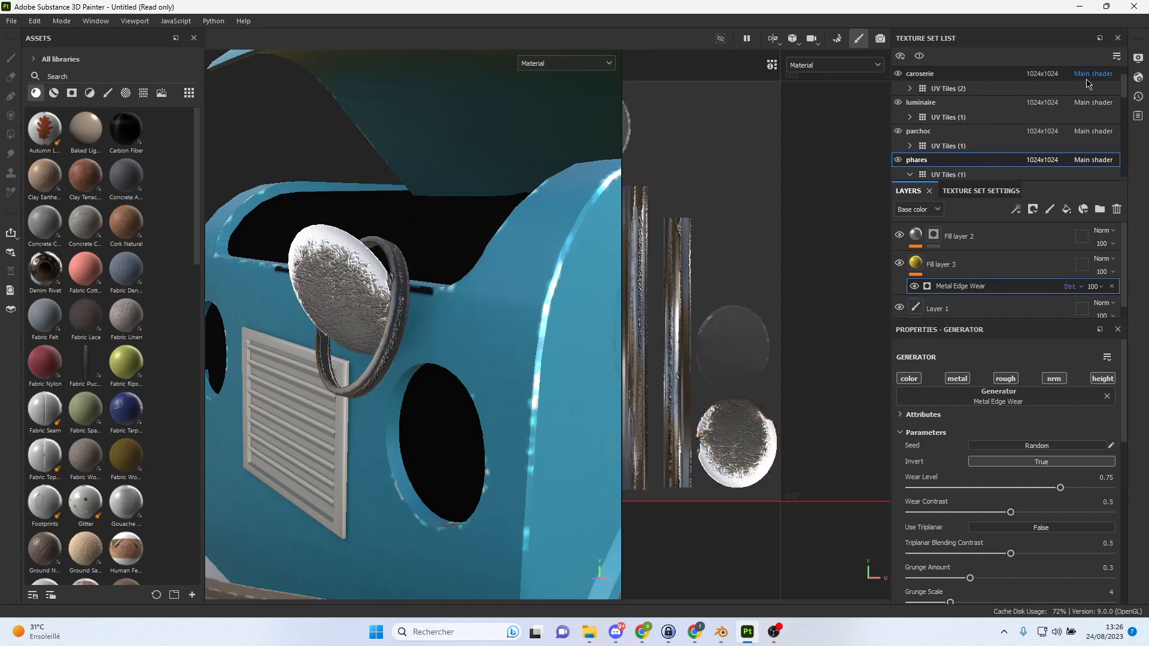
pyautogui.press('Up')
pyautogui.press('Up')
pyautogui.press('Up')
pyautogui.press('Up')
pyautogui.press('Up')
pyautogui.press('Up')
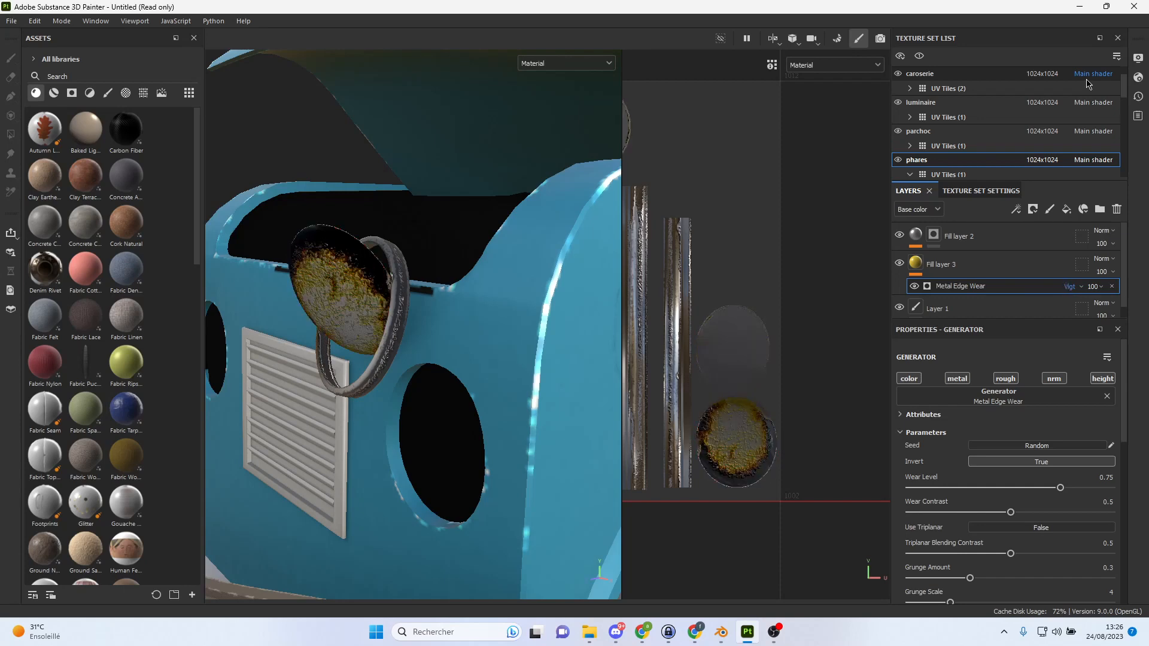
pyautogui.press('Up')
pyautogui.press('Up')
pyautogui.press('Up')
pyautogui.press('Up')
pyautogui.press('Up')
pyautogui.press('Up')
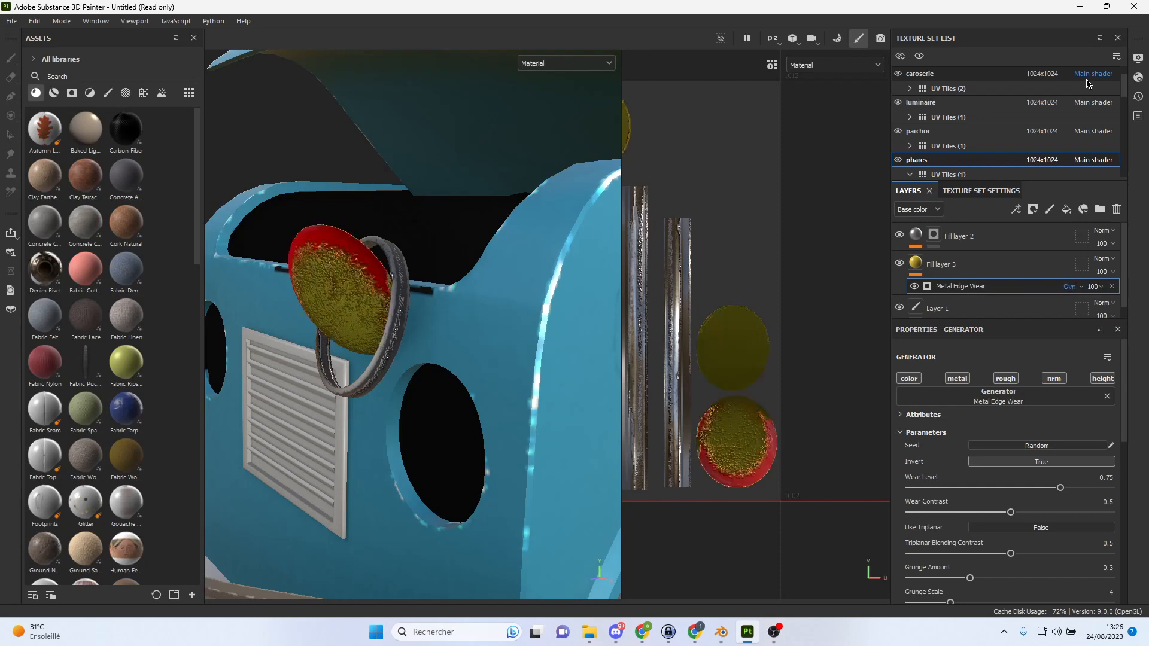
pyautogui.press('Up')
pyautogui.press('Up')
pyautogui.press('Up')
pyautogui.press('Up')
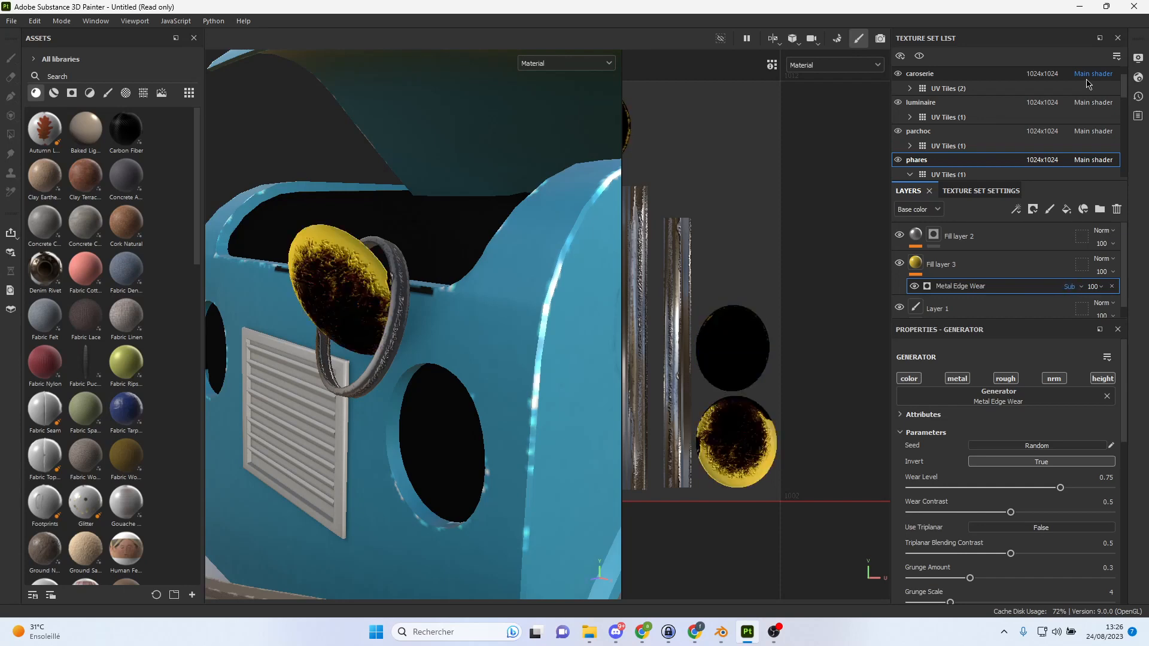
pyautogui.press('Up')
pyautogui.press('Up')
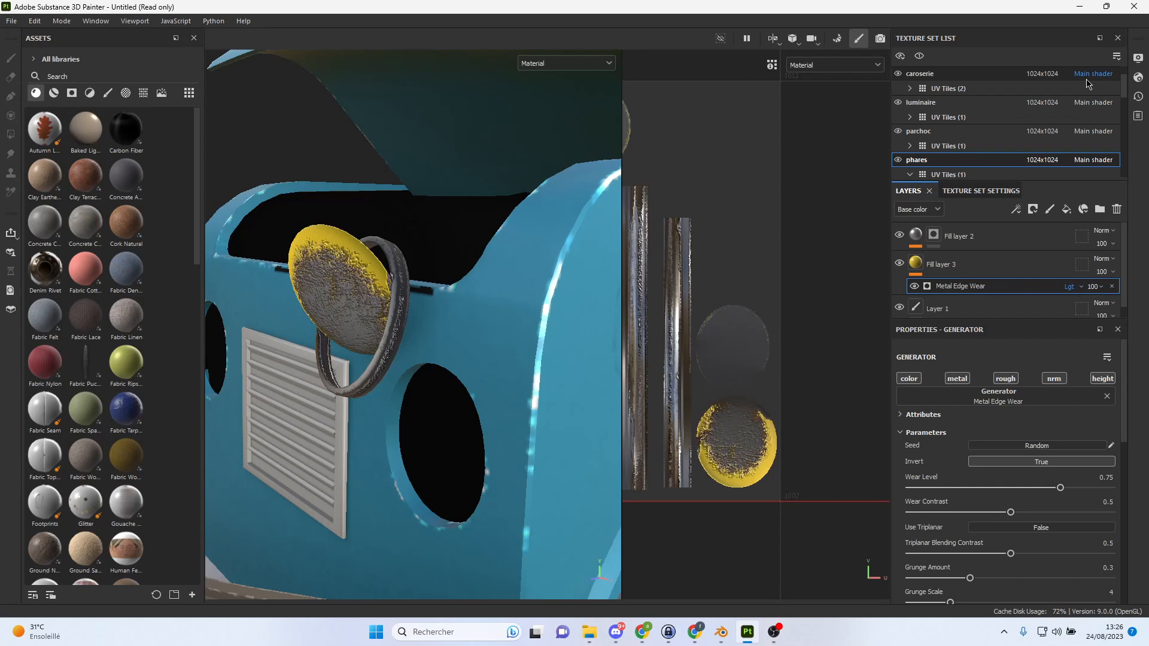
pyautogui.press('Down')
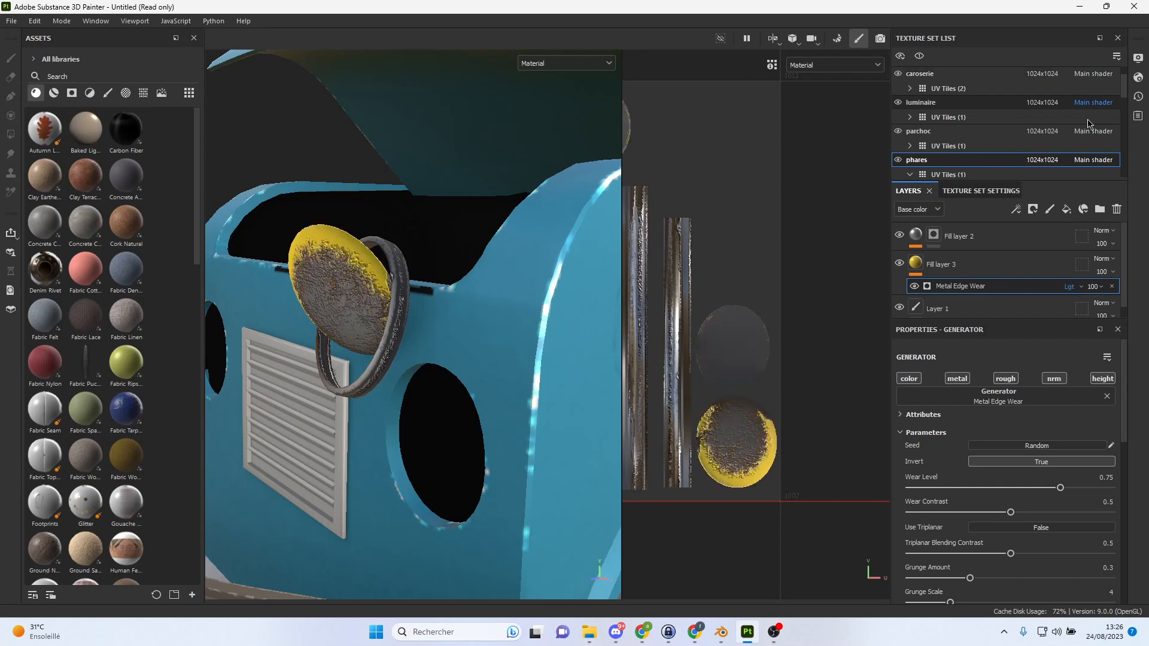
# Limit the Metal Edge Wear generator to the color channel by disabling its metal, rough, nrm and height channels.
pyautogui.click(957, 378)
pyautogui.click(1006, 379)
pyautogui.click(1054, 379)
pyautogui.click(1102, 378)
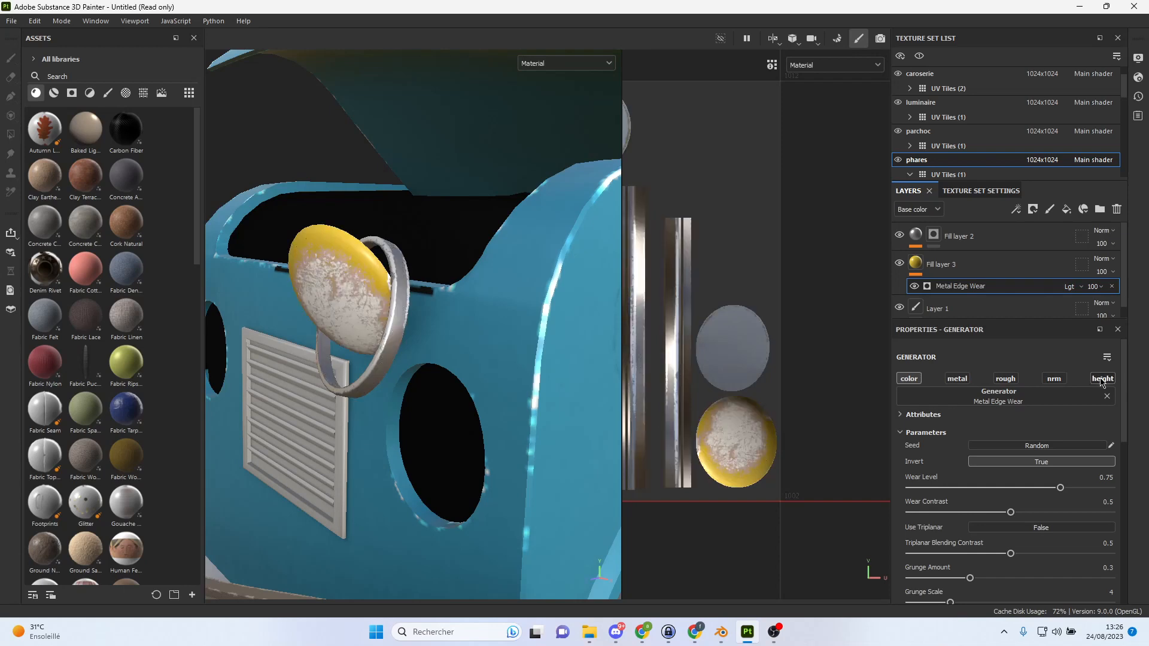
# Turn the generator's Invert off and set Wear Level 0.53, Wear Contrast 0.31, Ambient Occlusion Masking 0.58 and Curvature Weight 0.77.
pyautogui.click(1032, 462)
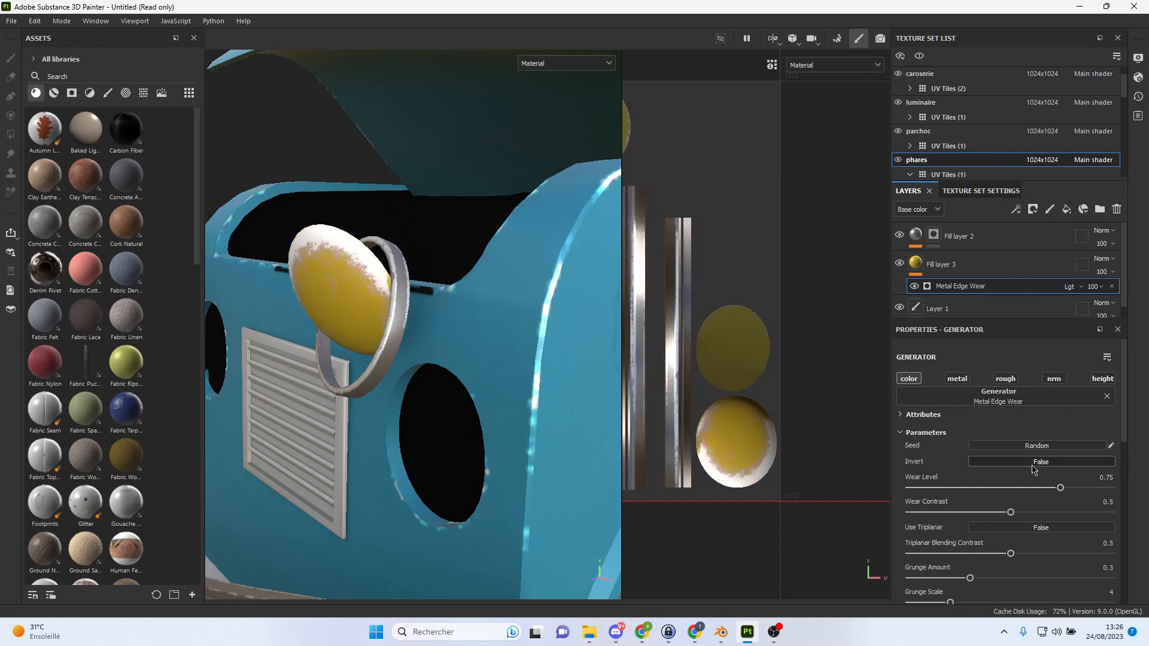
pyautogui.moveTo(1061, 489); pyautogui.dragTo(967, 509)
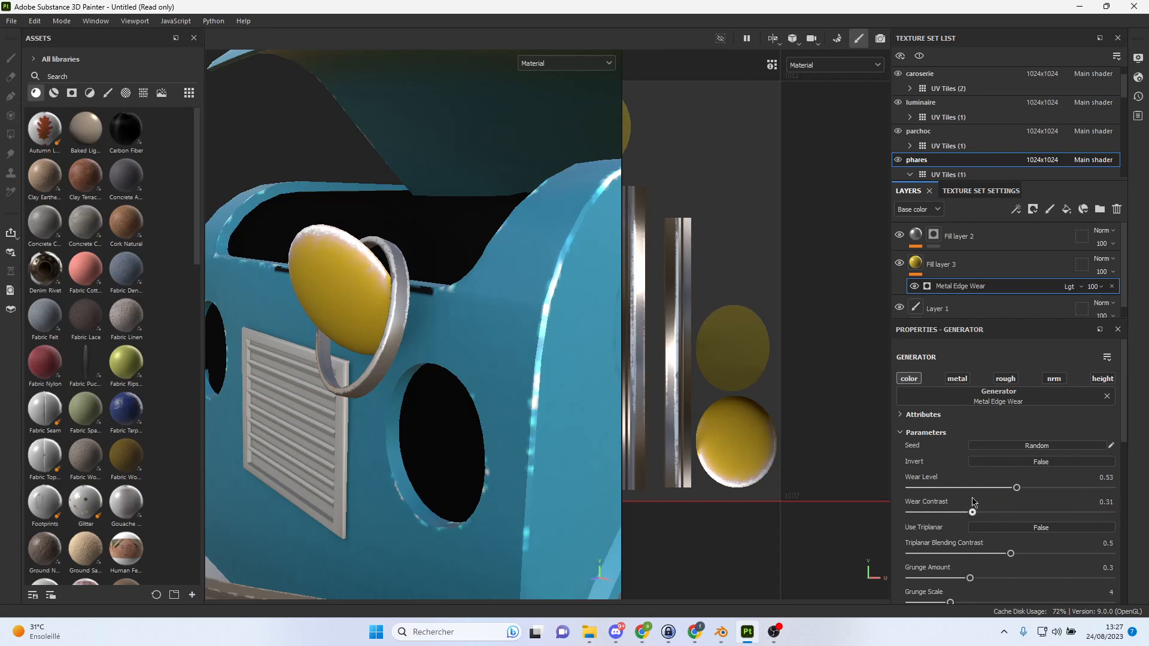
pyautogui.scroll(-3, 987, 491)
pyautogui.moveTo(1080, 479); pyautogui.dragTo(1028, 456)
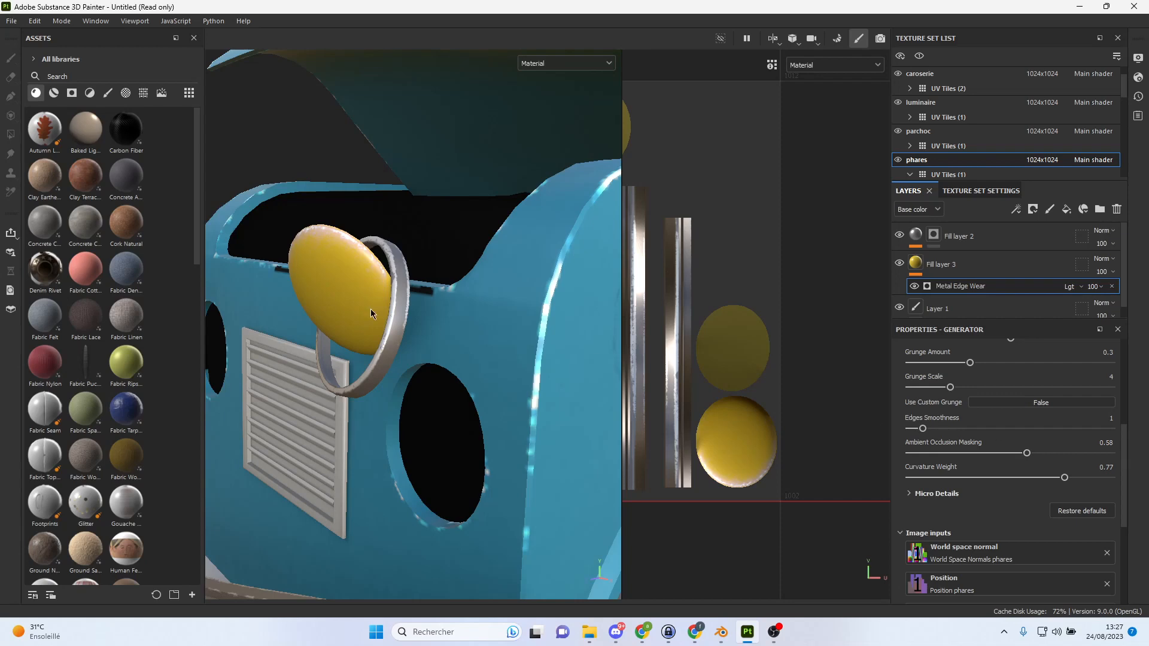
# Examine the edge wear on the yellow lens at the other end of the car and on the phares UV islands.
pyautogui.scroll(-8, 372, 314)
pyautogui.keyDown('alt'); pyautogui.moveTo(373, 314); pyautogui.dragTo(610, 327); pyautogui.keyUp('alt')
pyautogui.scroll(-5, 433, 302)
pyautogui.keyDown('alt'); pyautogui.moveTo(611, 326); pyautogui.dragTo(620, 393, button='right'); pyautogui.keyUp('alt')
pyautogui.keyDown('alt'); pyautogui.moveTo(522, 329); pyautogui.dragTo(450, 347, button='middle'); pyautogui.keyUp('alt')
pyautogui.keyDown('alt'); pyautogui.moveTo(450, 347); pyautogui.dragTo(482, 358); pyautogui.keyUp('alt')
pyautogui.keyDown('alt'); pyautogui.moveTo(454, 352); pyautogui.dragTo(803, 430, button='right'); pyautogui.keyUp('alt')
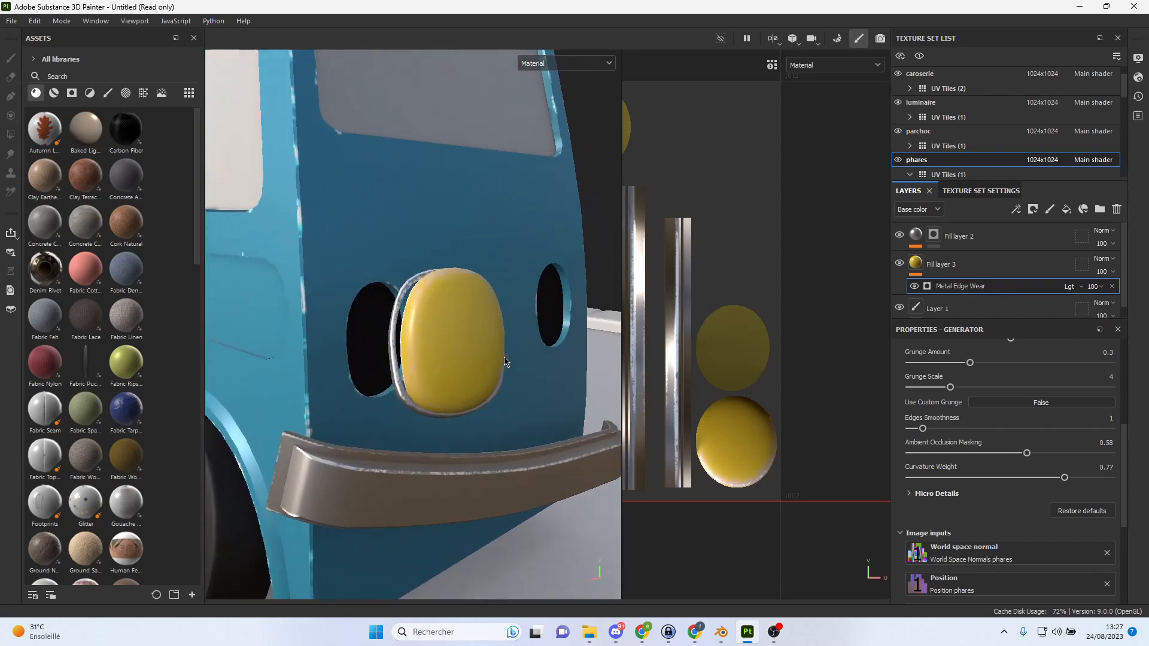
pyautogui.scroll(-5, 734, 349)
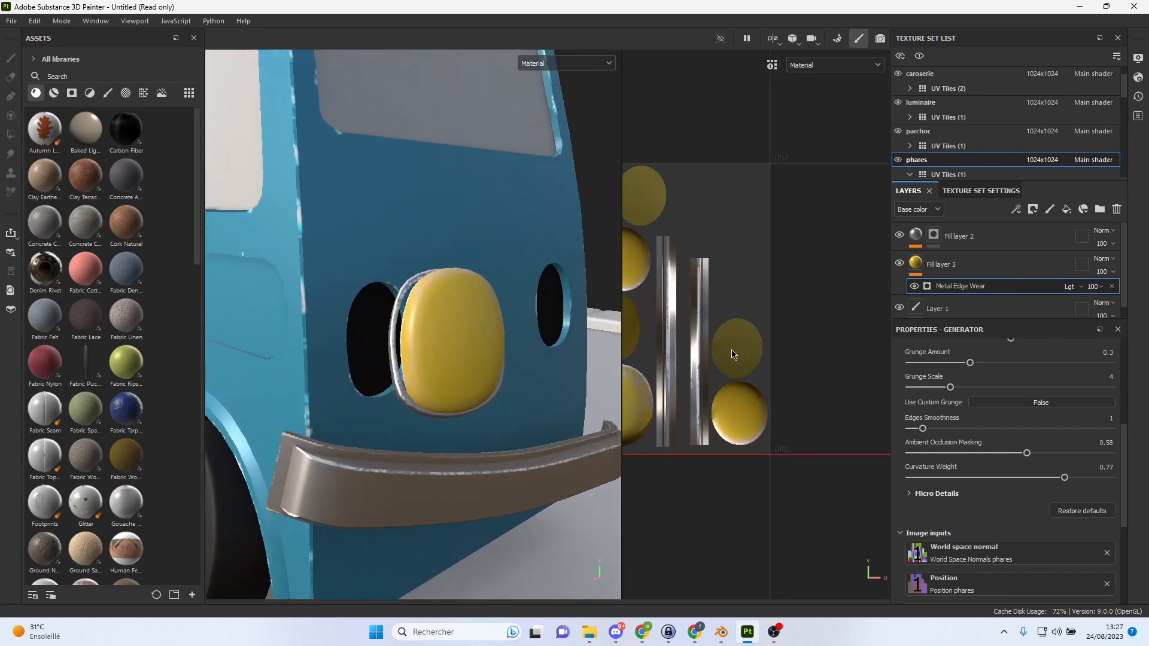
# Duplicate Fill layer 3 and set the upper copy's base color to dark red 931B25.
pyautogui.click(983, 266)
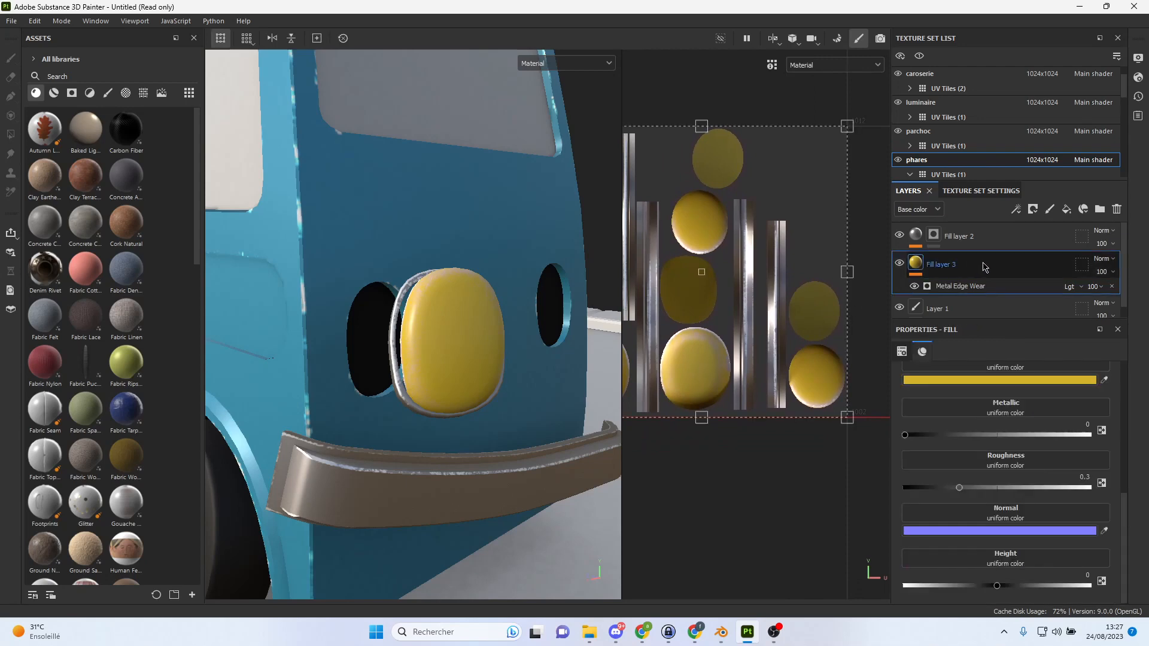
pyautogui.hotkey('ctrl', 'd')
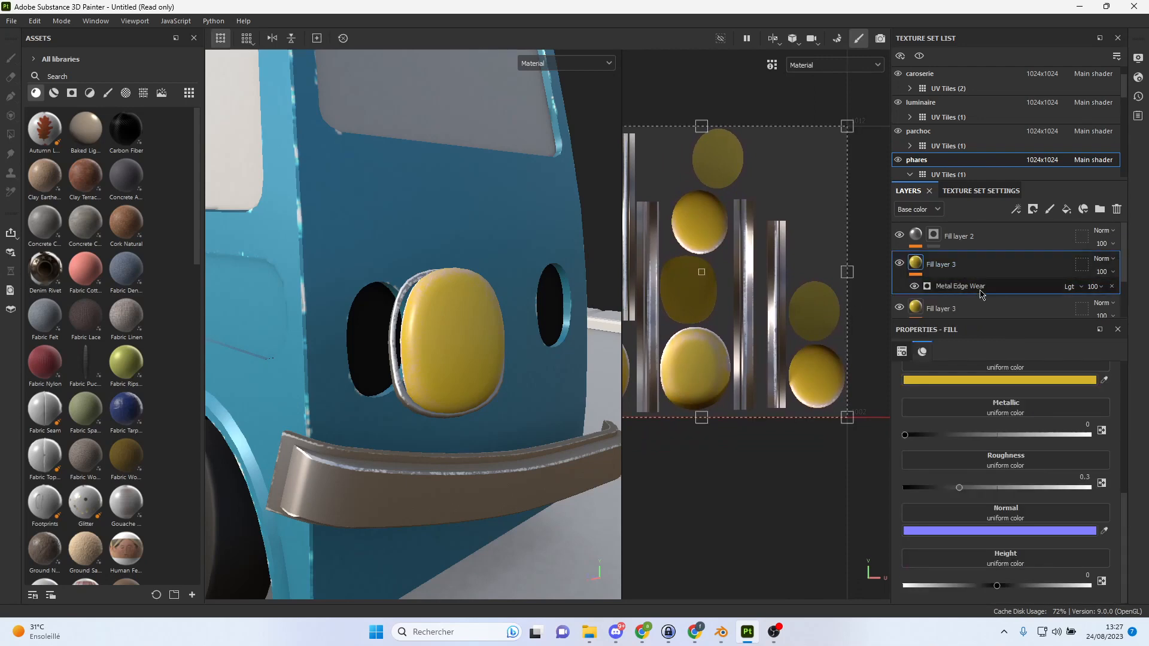
pyautogui.click(1004, 382)
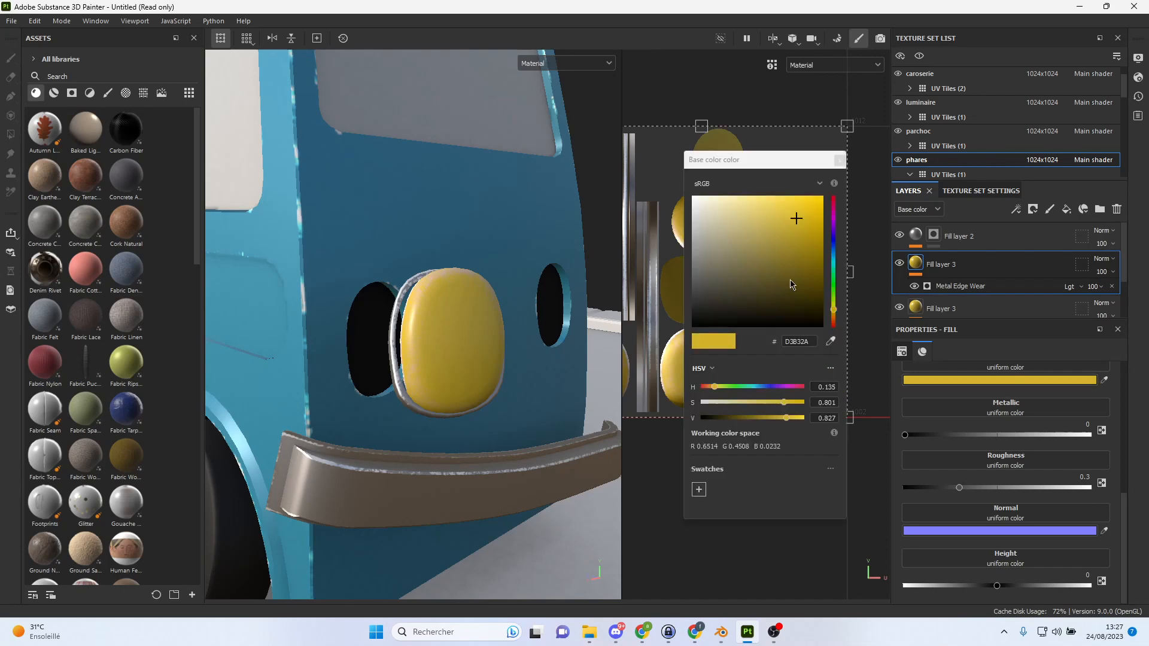
pyautogui.click(835, 200)
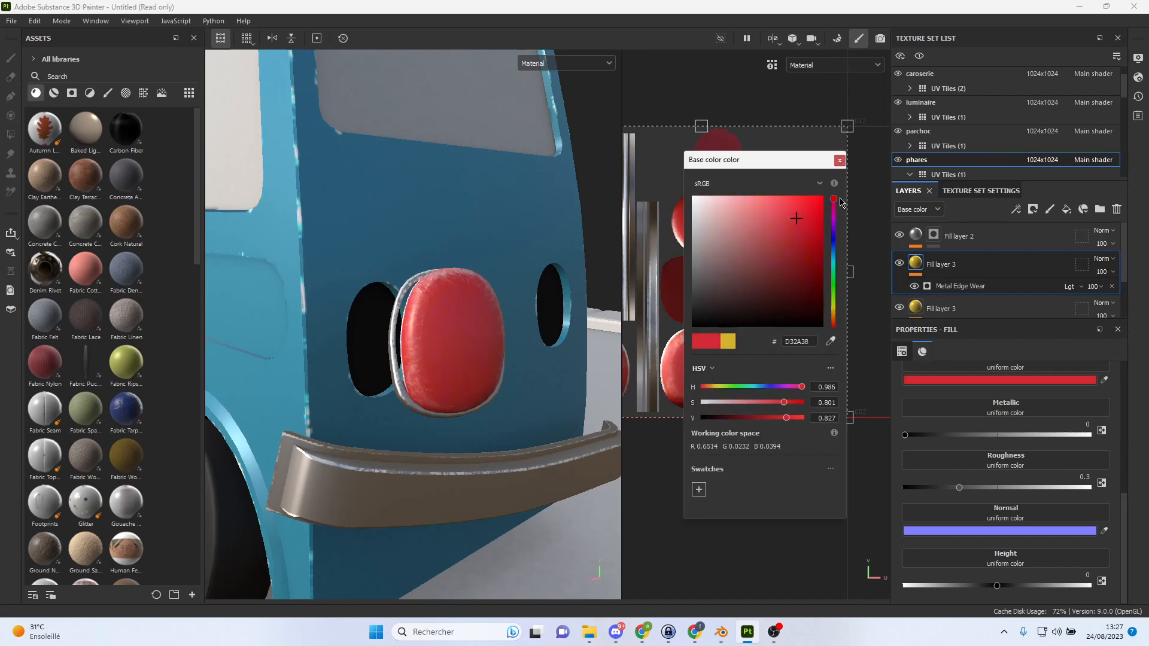
pyautogui.click(803, 225)
pyautogui.moveTo(803, 225); pyautogui.dragTo(801, 251)
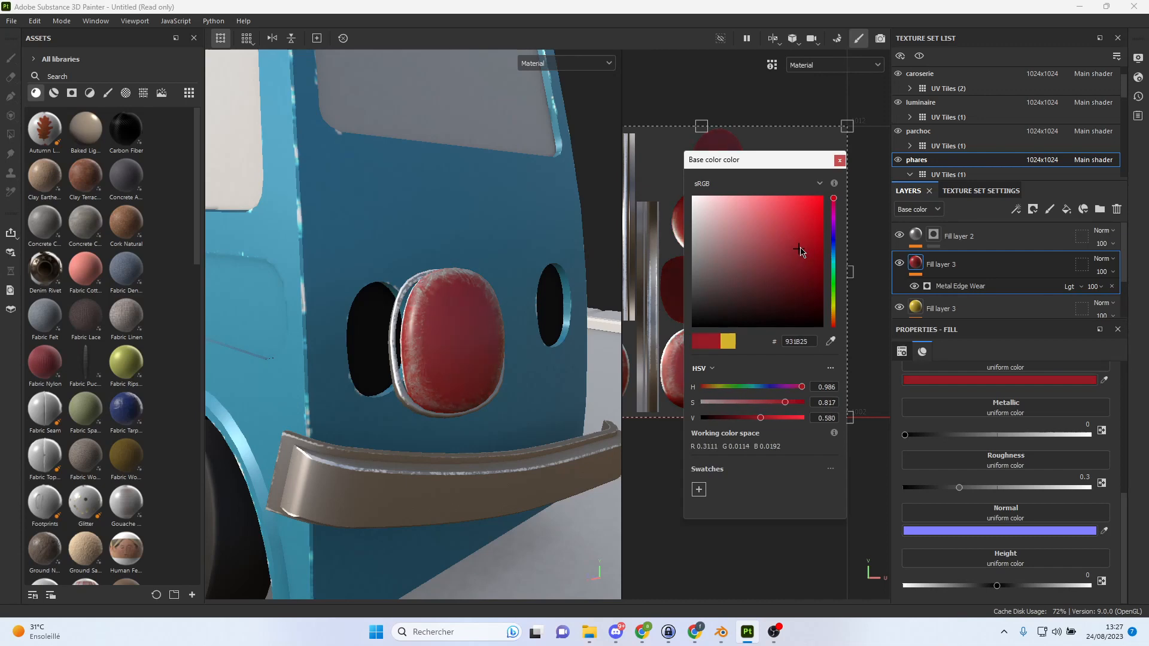
pyautogui.click(839, 161)
# Raise the metallic value of the red fill layer to about 0.59.
pyautogui.moveTo(905, 436); pyautogui.dragTo(932, 435)
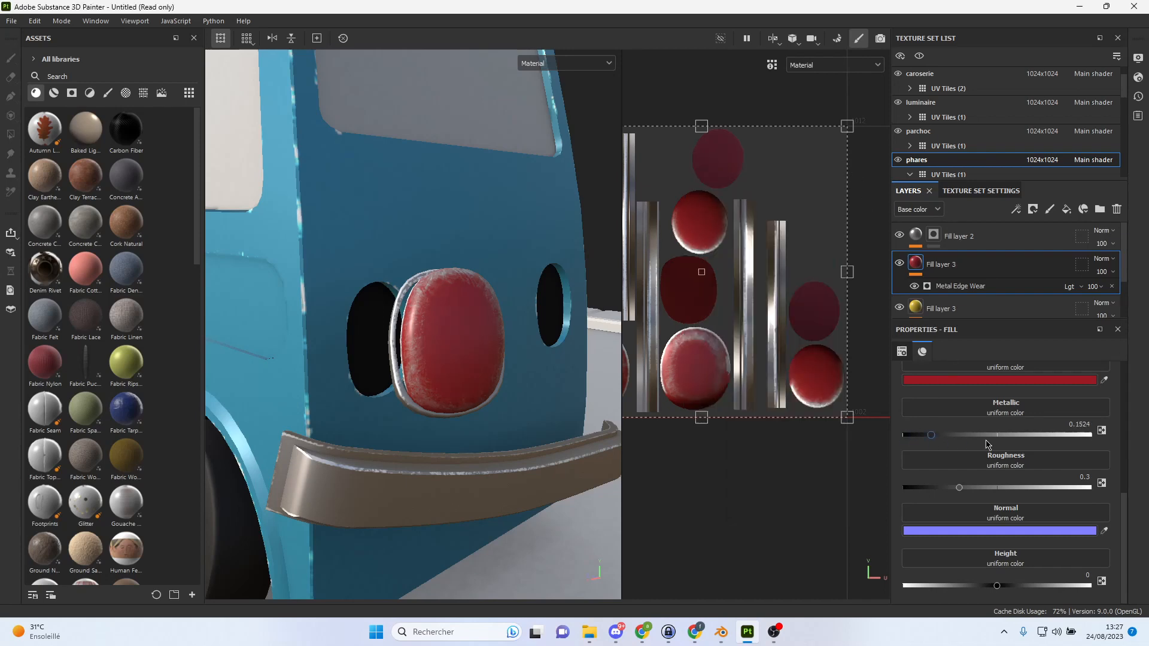
pyautogui.click(1018, 442)
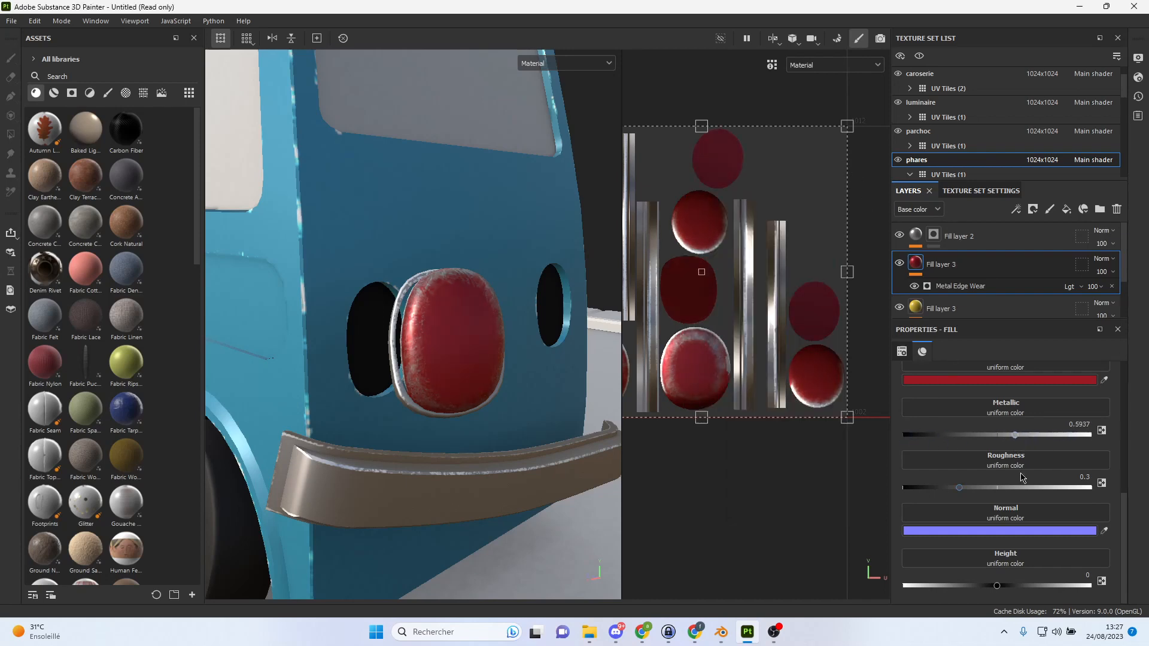
# Set the red Fill layer 3's roughness to about 0.31.
pyautogui.moveTo(965, 493)
pyautogui.mouseDown()
pyautogui.moveTo(926, 491)
pyautogui.moveTo(961, 491)
pyautogui.mouseUp()
pyautogui.keyDown('alt'); pyautogui.moveTo(489, 376); pyautogui.dragTo(578, 390); pyautogui.keyUp('alt')
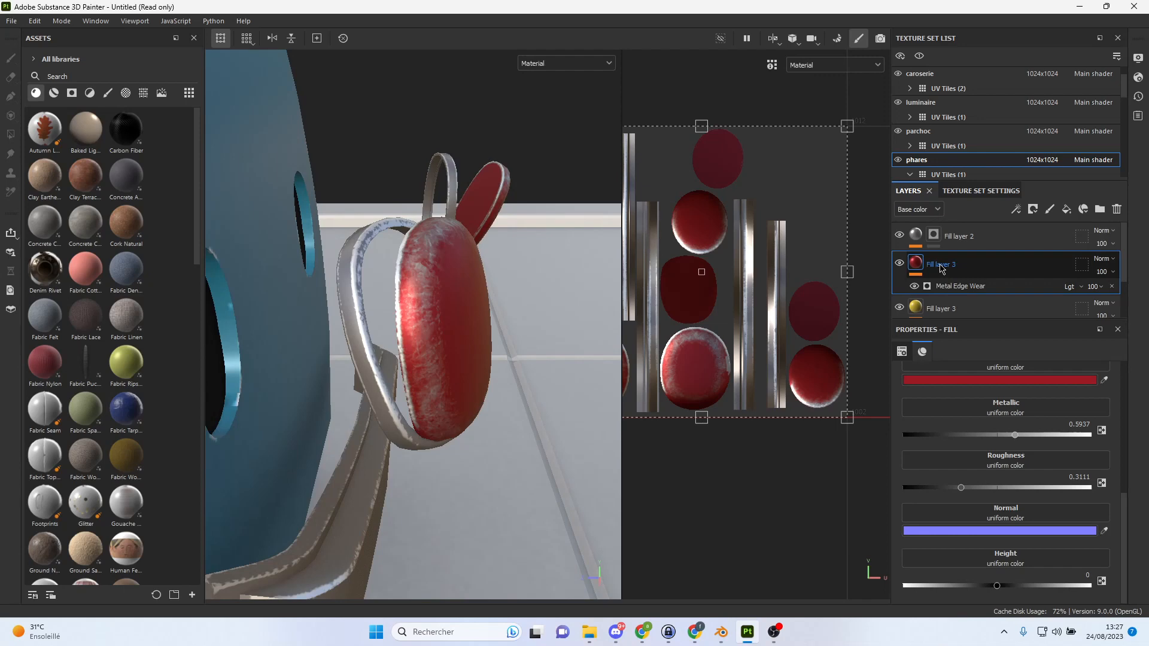
pyautogui.scroll(-2, 971, 304)
pyautogui.scroll(2, 972, 301)
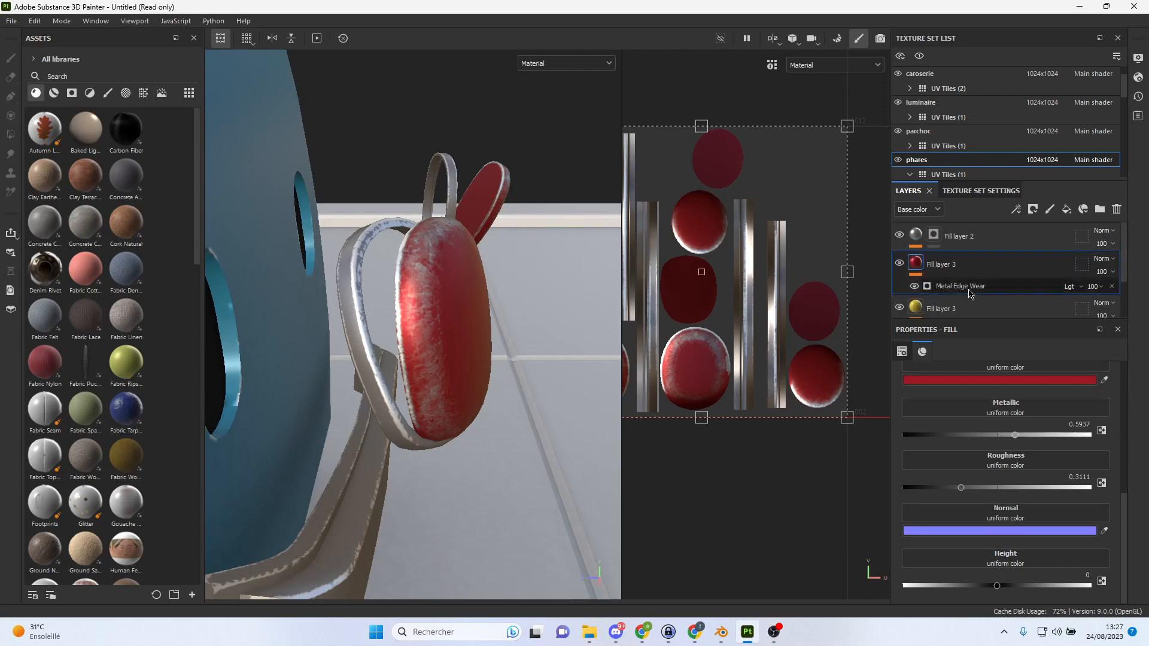
pyautogui.click(966, 290)
pyautogui.click(943, 265)
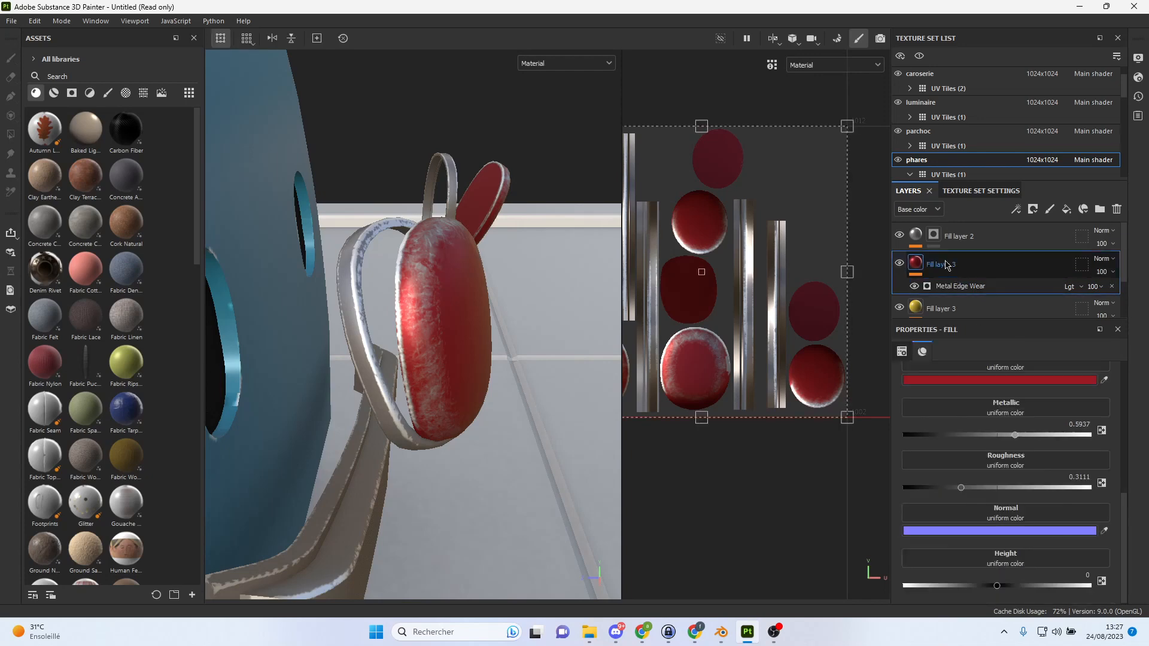
pyautogui.click(902, 237)
pyautogui.click(903, 238)
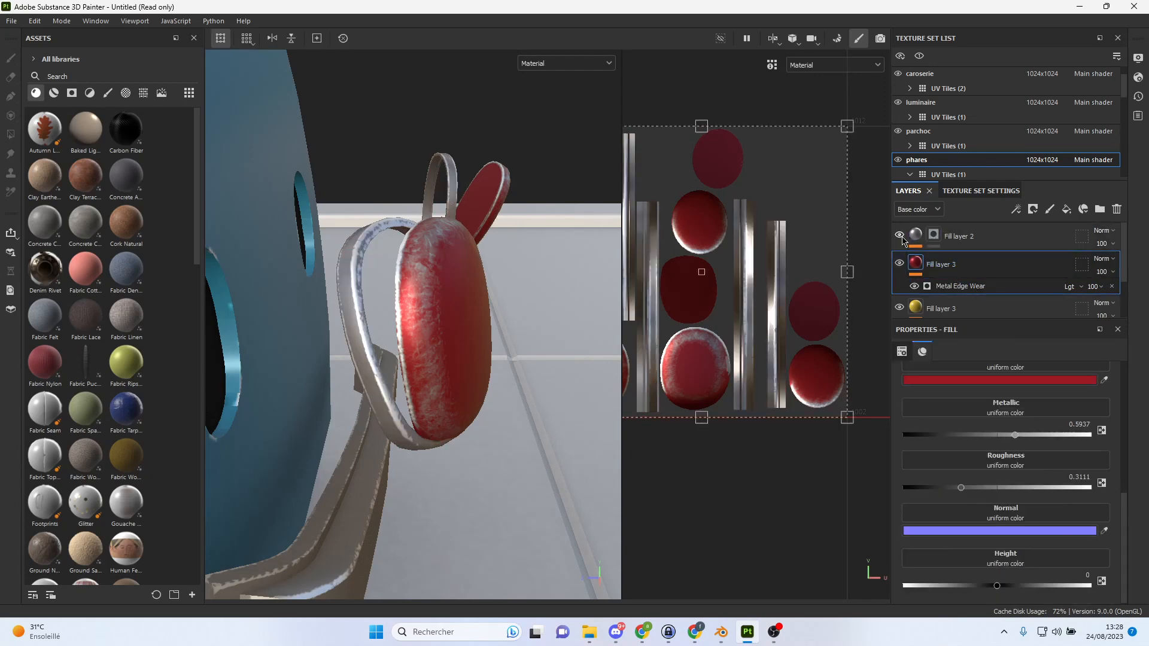
# Add a black mask to the red Fill layer 3 and try polygon-filling the small lens island, then undo the fill.
pyautogui.rightClick(942, 264)
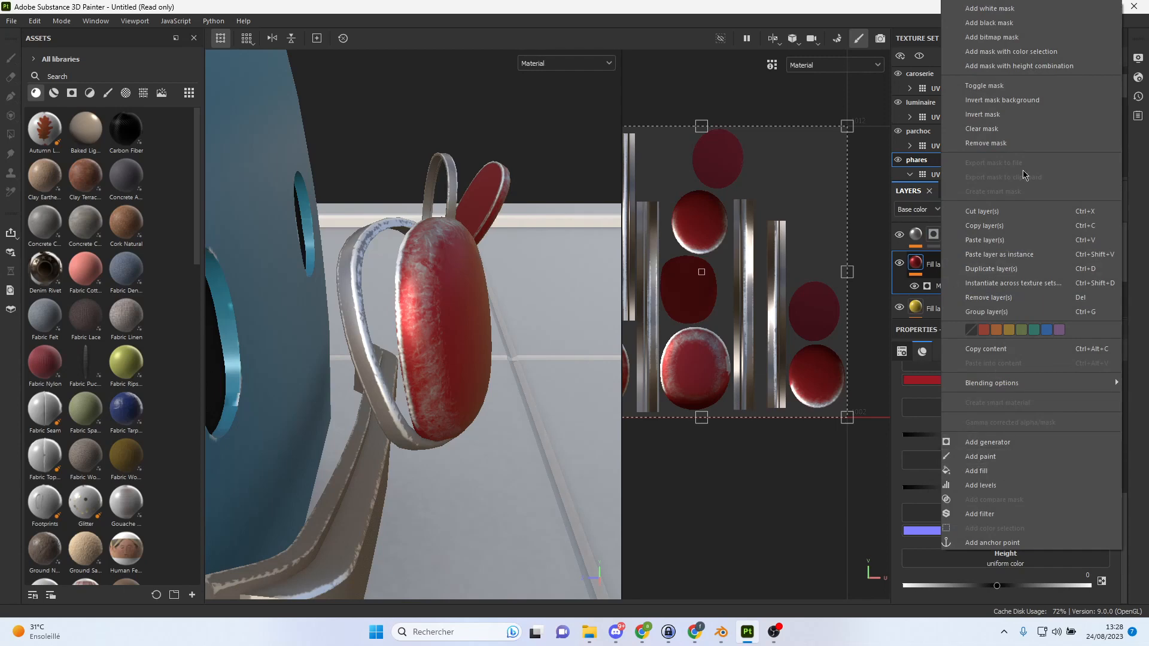
pyautogui.click(1034, 24)
pyautogui.press('4')
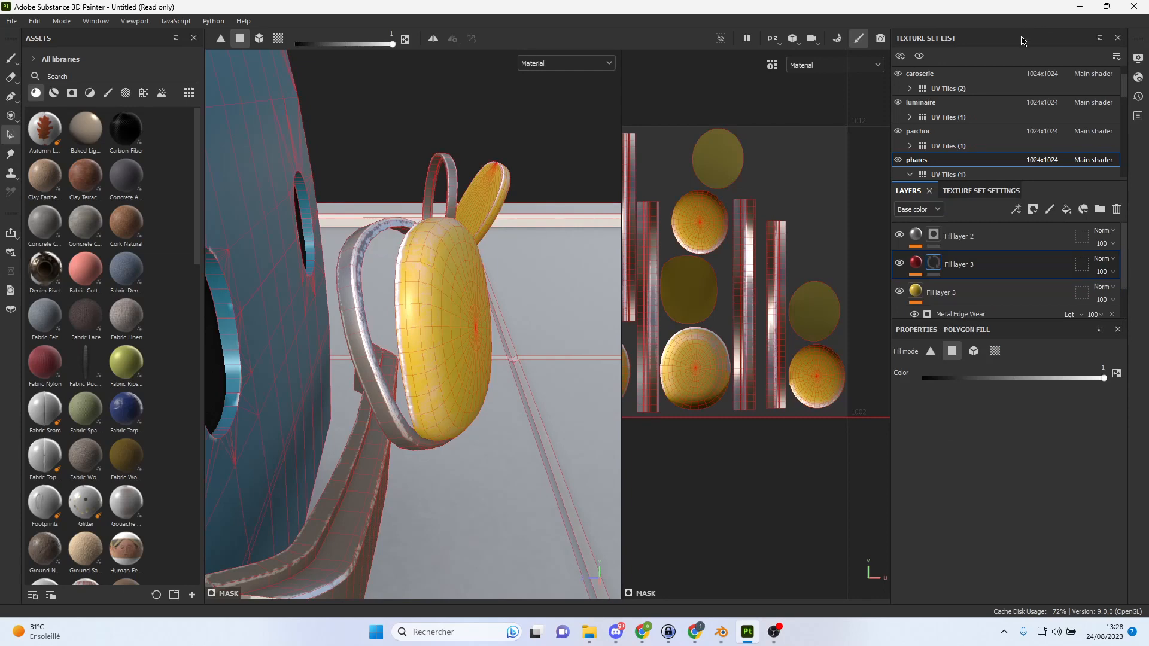
pyautogui.moveTo(839, 364); pyautogui.dragTo(818, 396)
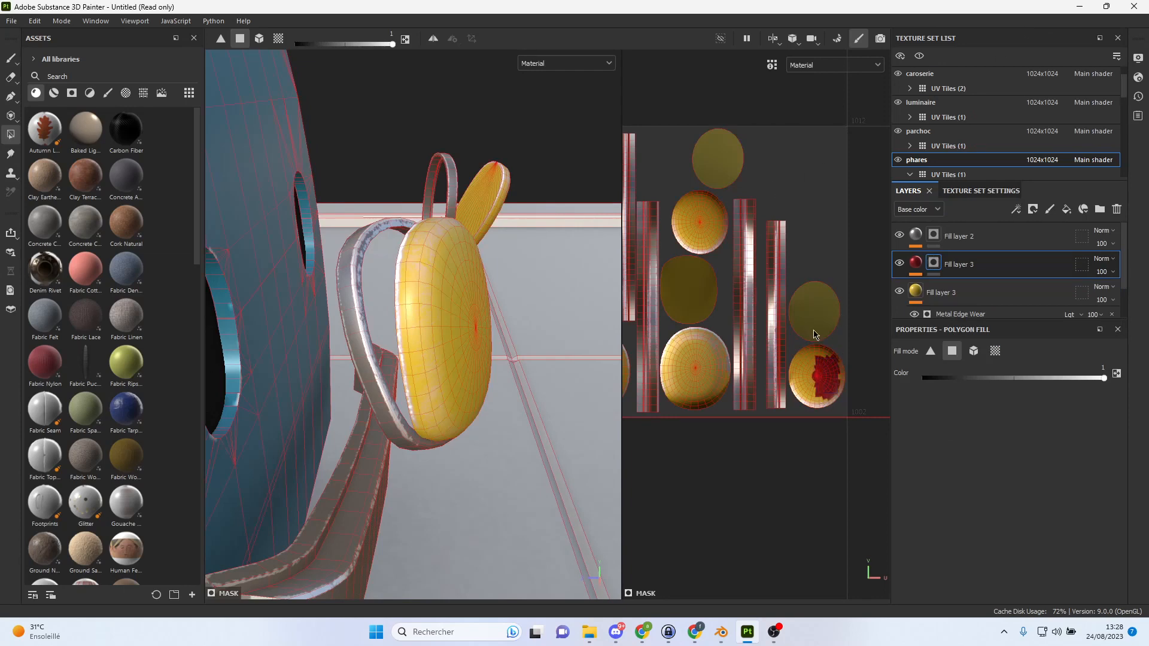
pyautogui.hotkey('ctrl', 'z')
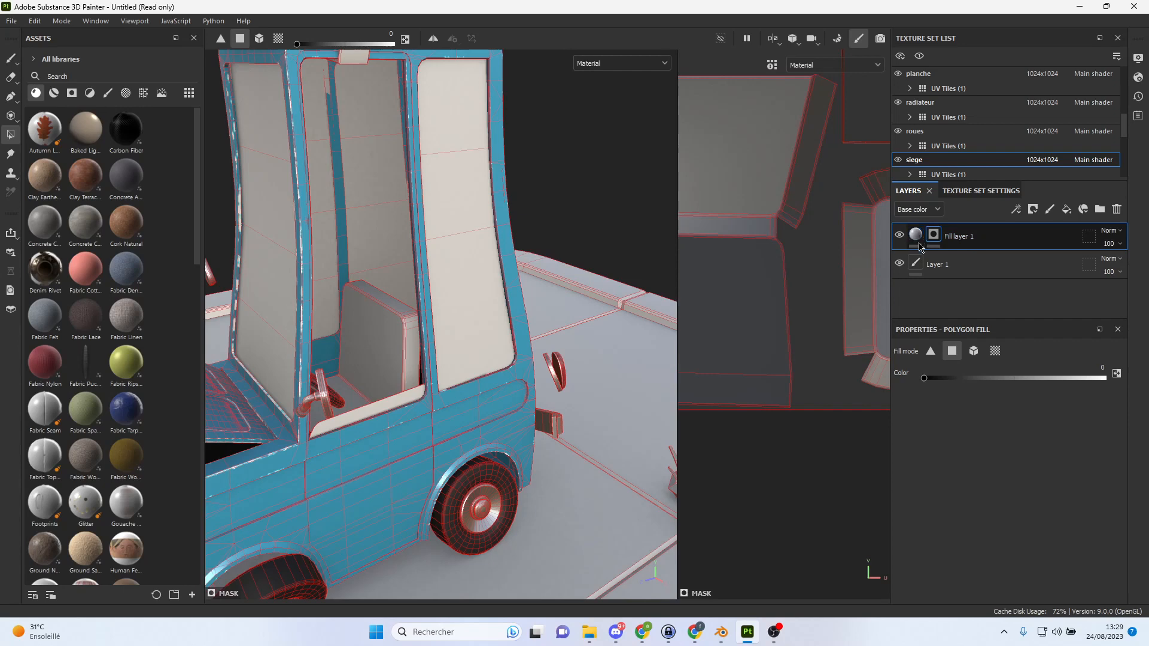
# Clear and remove the mask of Fill layer 1 in the siege texture set.
pyautogui.click(1006, 265)
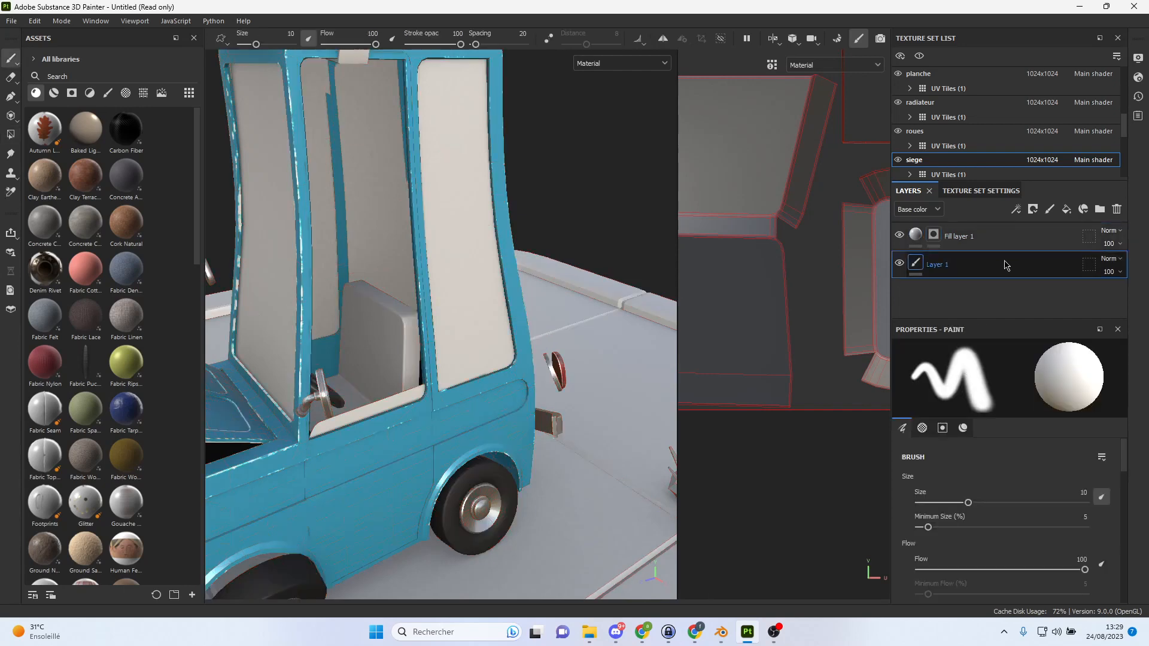
pyautogui.click(936, 240)
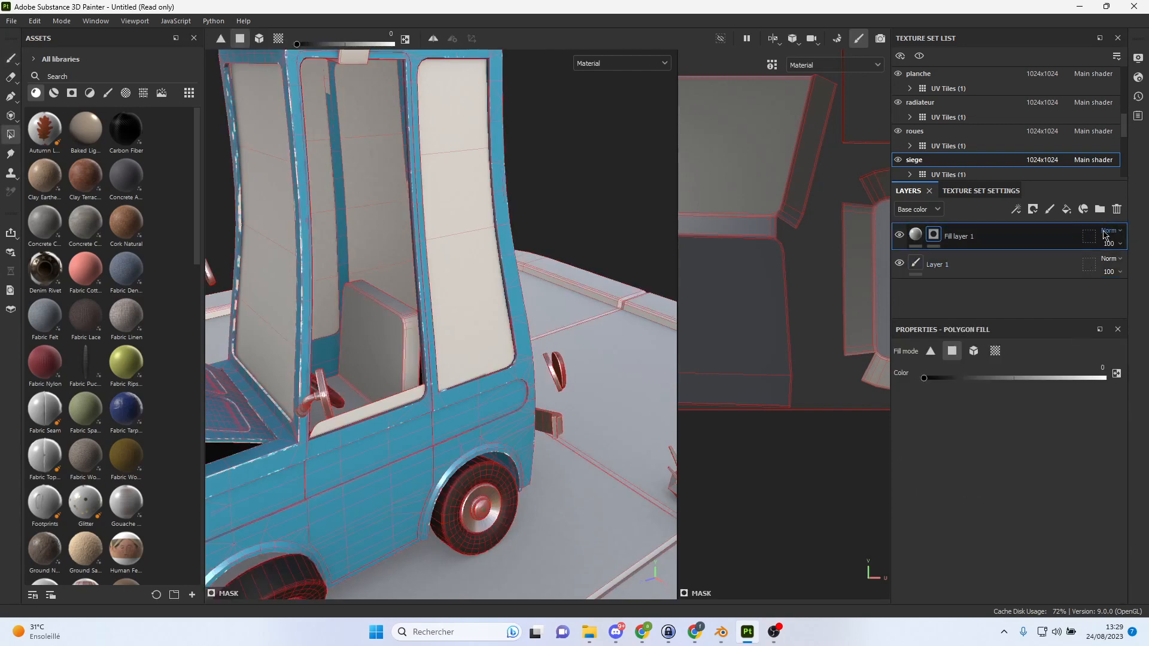
pyautogui.rightClick(944, 240)
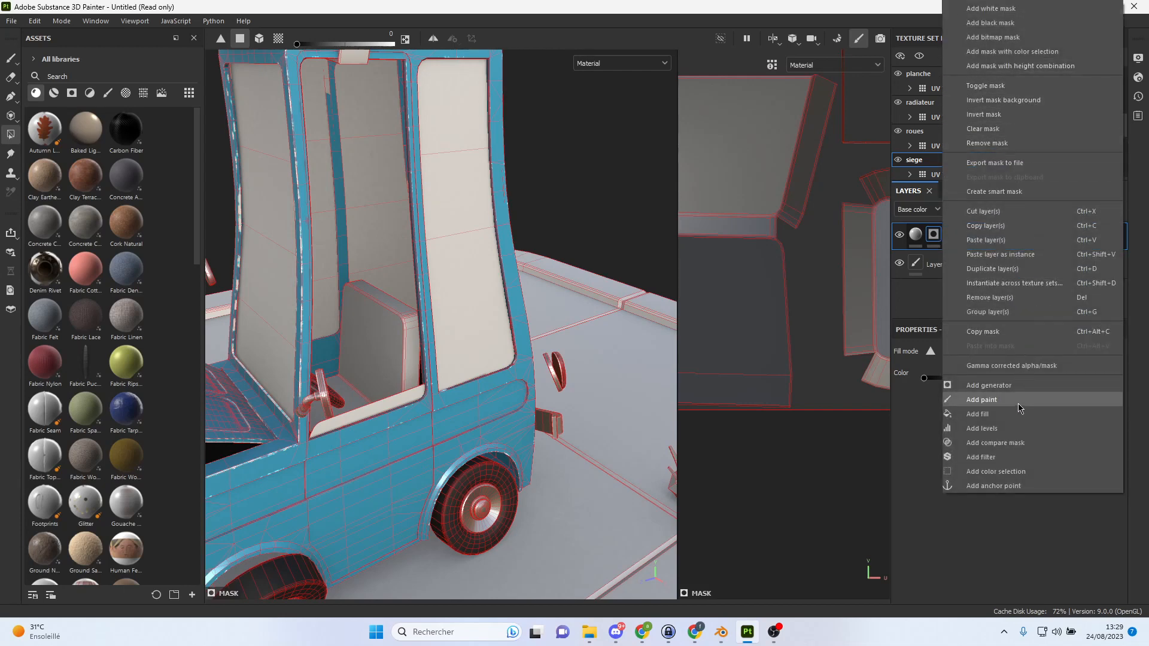
pyautogui.click(1010, 133)
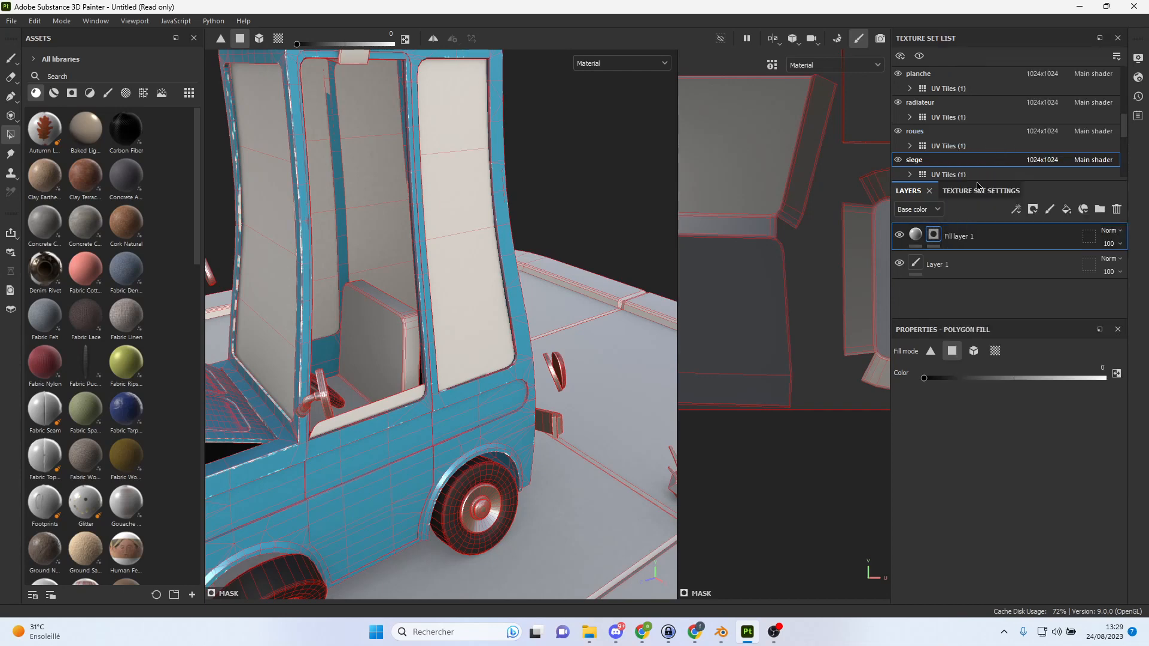
pyautogui.rightClick(936, 236)
pyautogui.click(1014, 146)
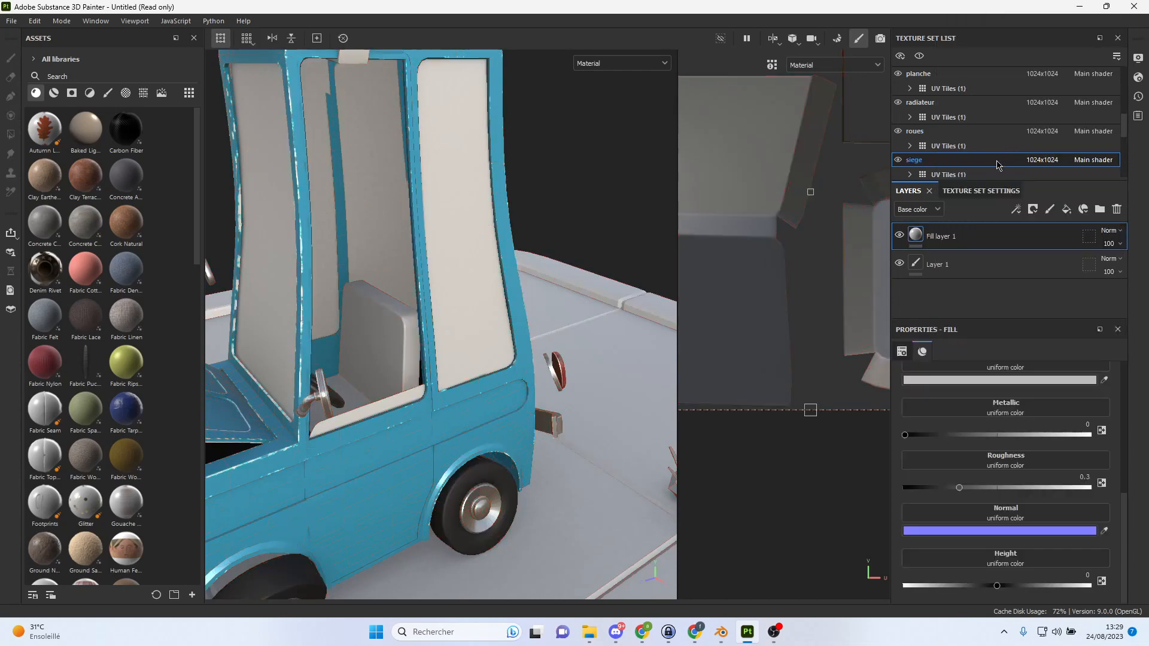
# Set the seat's Fill layer 1 base color to dark brown 522F1B.
pyautogui.click(989, 381)
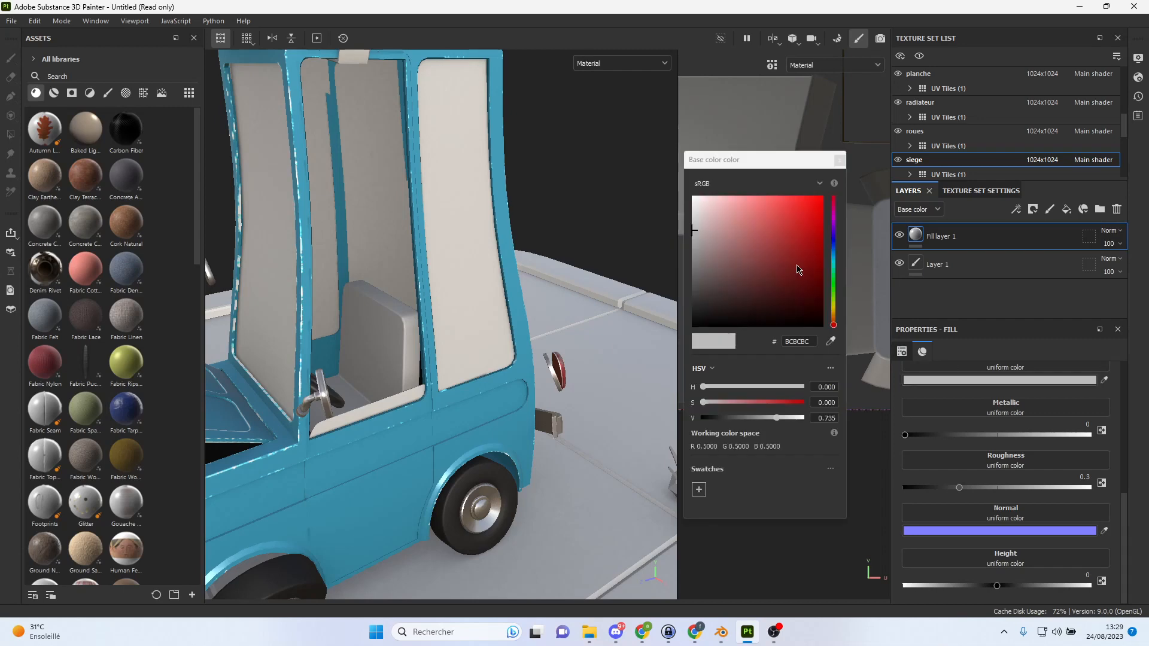
pyautogui.click(830, 342)
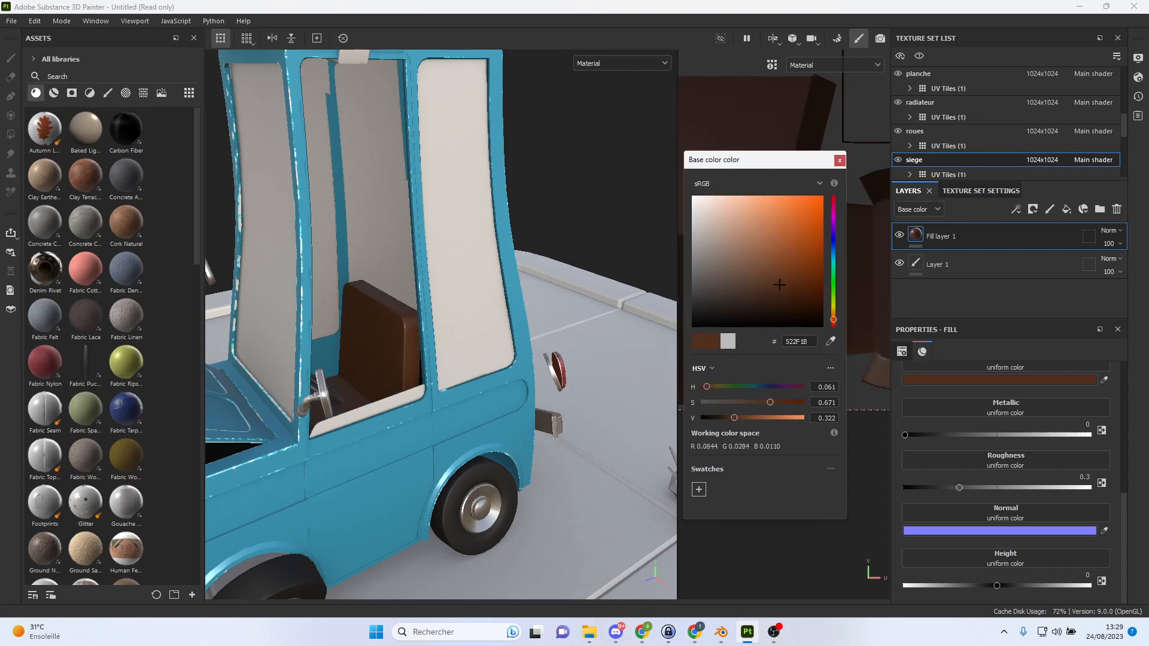
pyautogui.click(1094, 226)
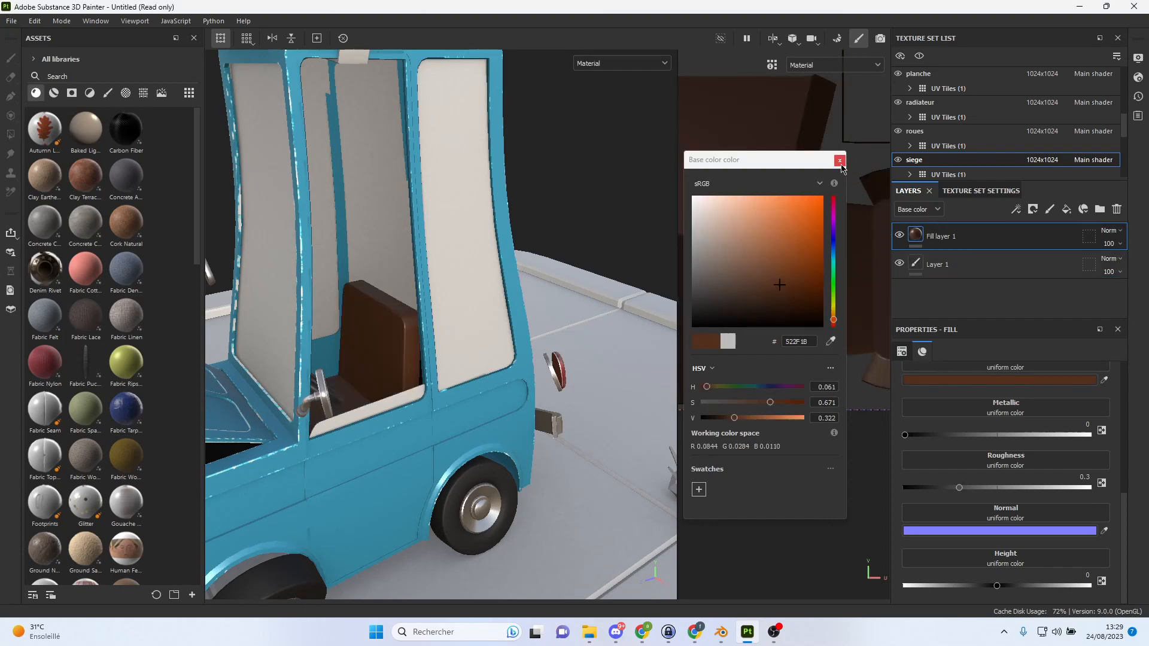
# Change the seat's Fill layer 1 base color to a lighter orange-brown.
pyautogui.click(1062, 382)
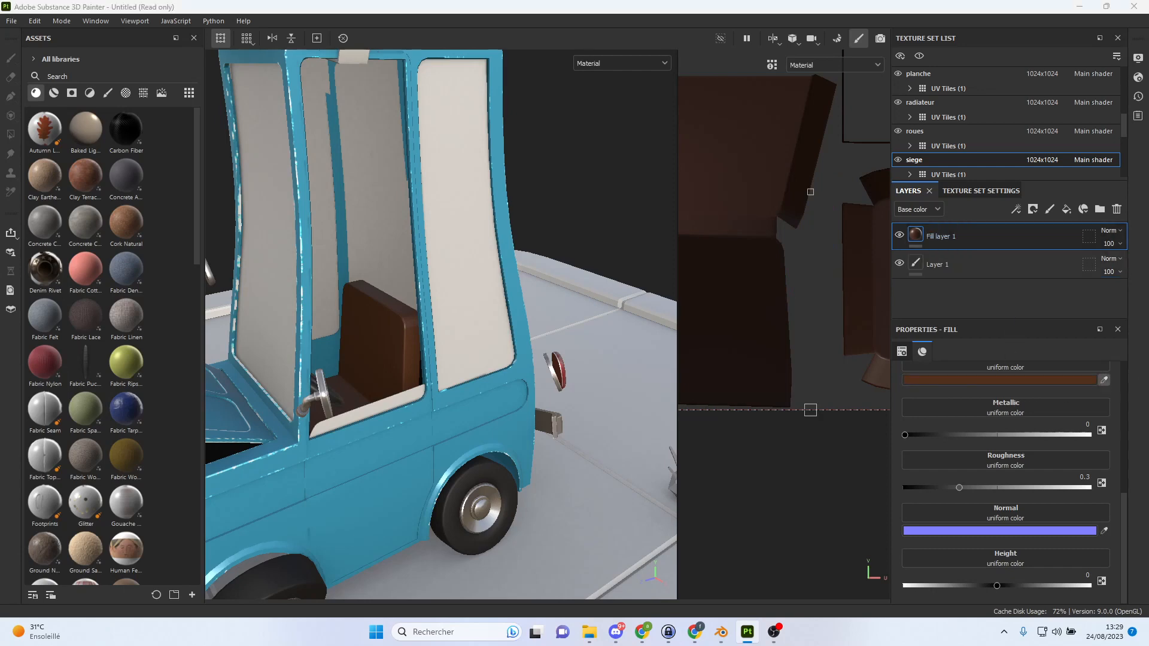
pyautogui.keyDown('alt'); pyautogui.moveTo(353, 354); pyautogui.dragTo(368, 344); pyautogui.keyUp('alt')
pyautogui.keyDown('alt'); pyautogui.moveTo(372, 345); pyautogui.dragTo(634, 471, button='right'); pyautogui.keyUp('alt')
pyautogui.keyDown('alt'); pyautogui.moveTo(531, 419); pyautogui.dragTo(474, 382, button='middle'); pyautogui.keyUp('alt')
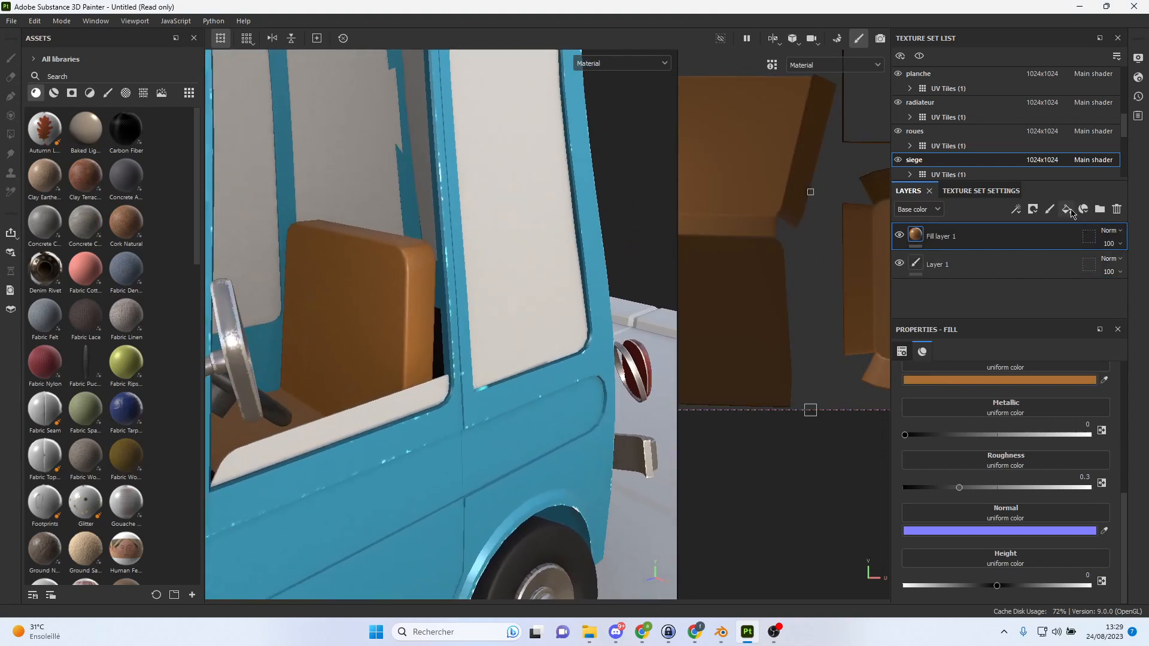
# Add a Metal Edge Wear generator to the seat's Fill layer 1.
pyautogui.click(1016, 209)
pyautogui.click(1042, 224)
pyautogui.click(1018, 397)
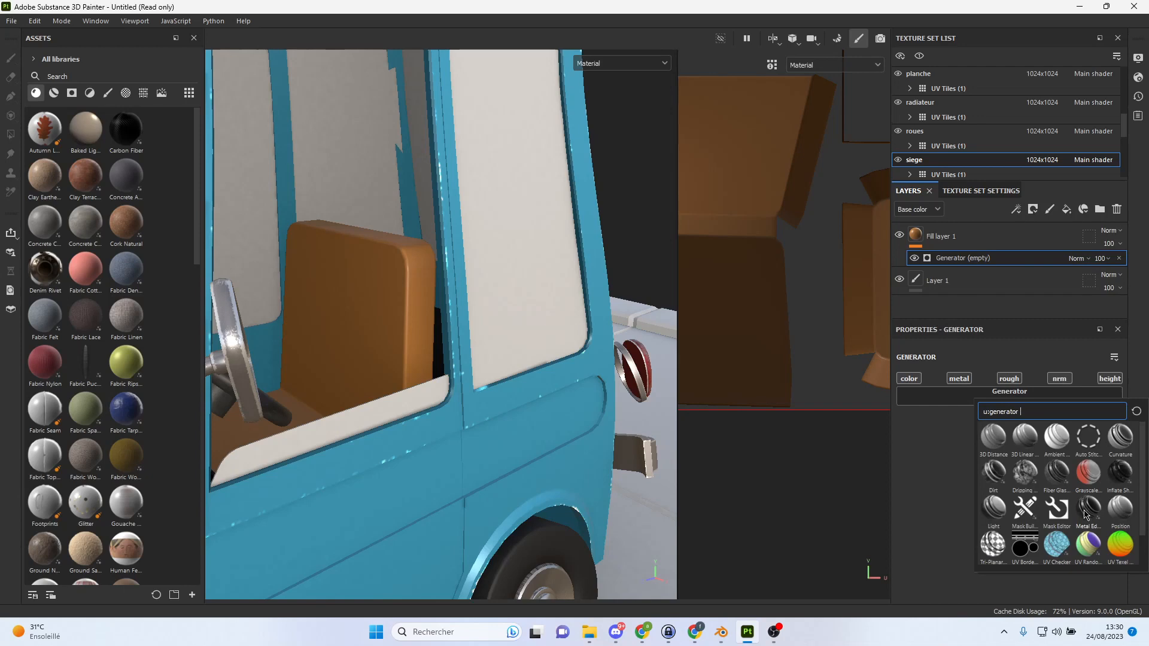
pyautogui.click(1088, 510)
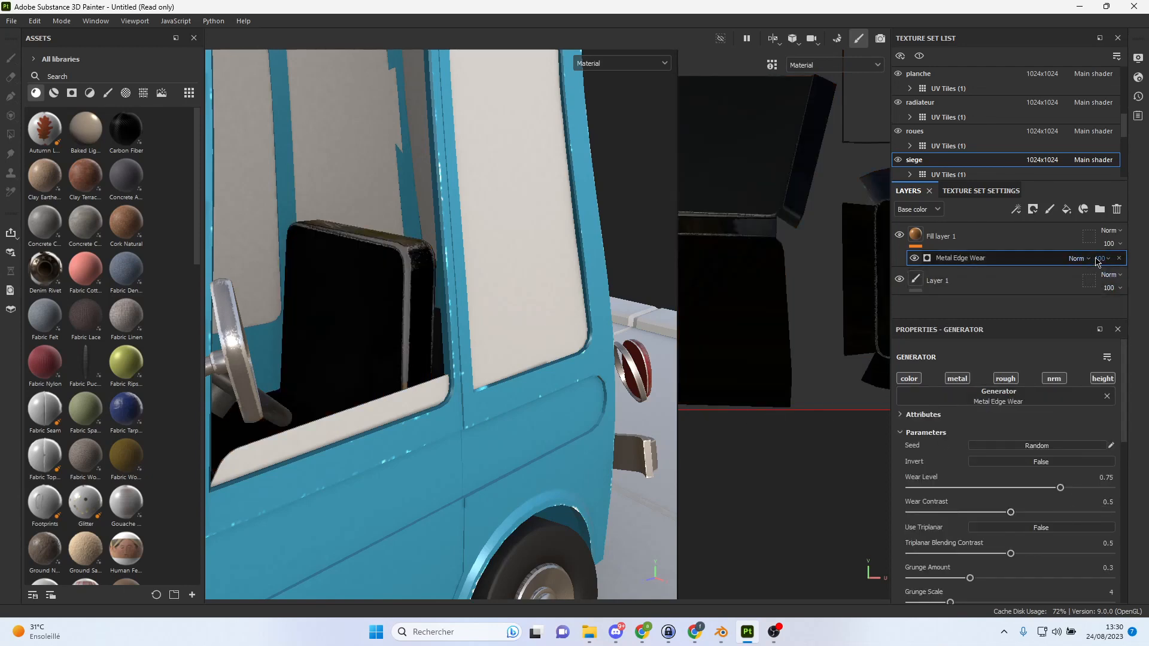
# Blend the Metal Edge Wear generator with Divide, turn its Invert on and set Wear Level to 0.98.
pyautogui.scroll(-5, 1089, 259)
pyautogui.click(1041, 463)
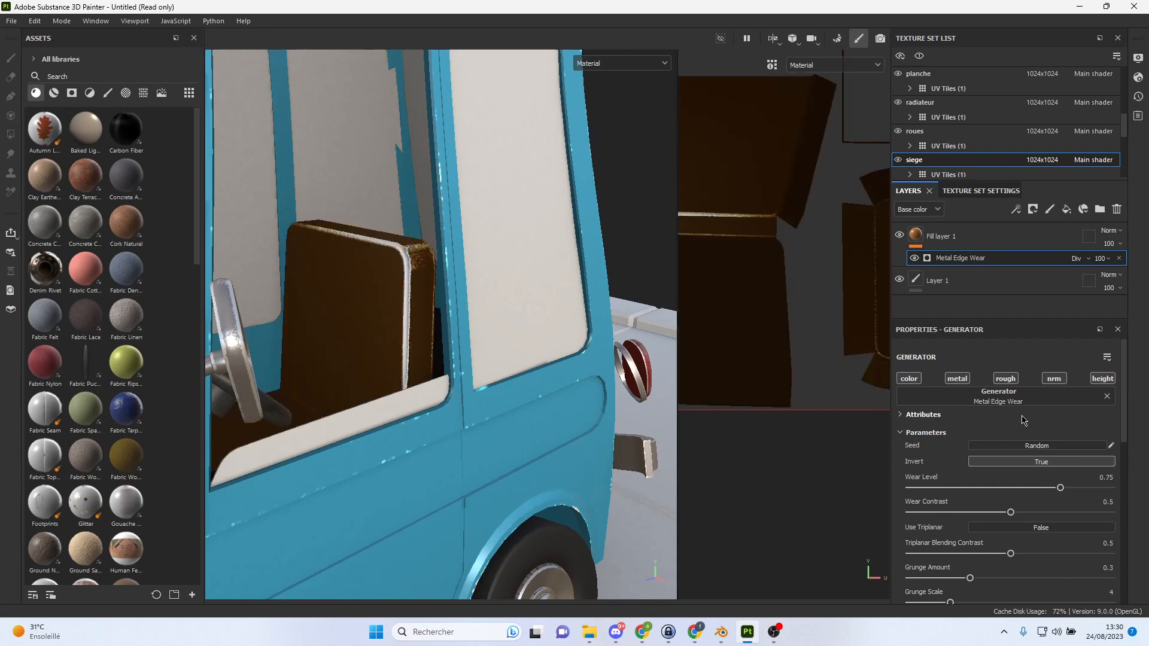
pyautogui.moveTo(1061, 488); pyautogui.dragTo(1107, 488)
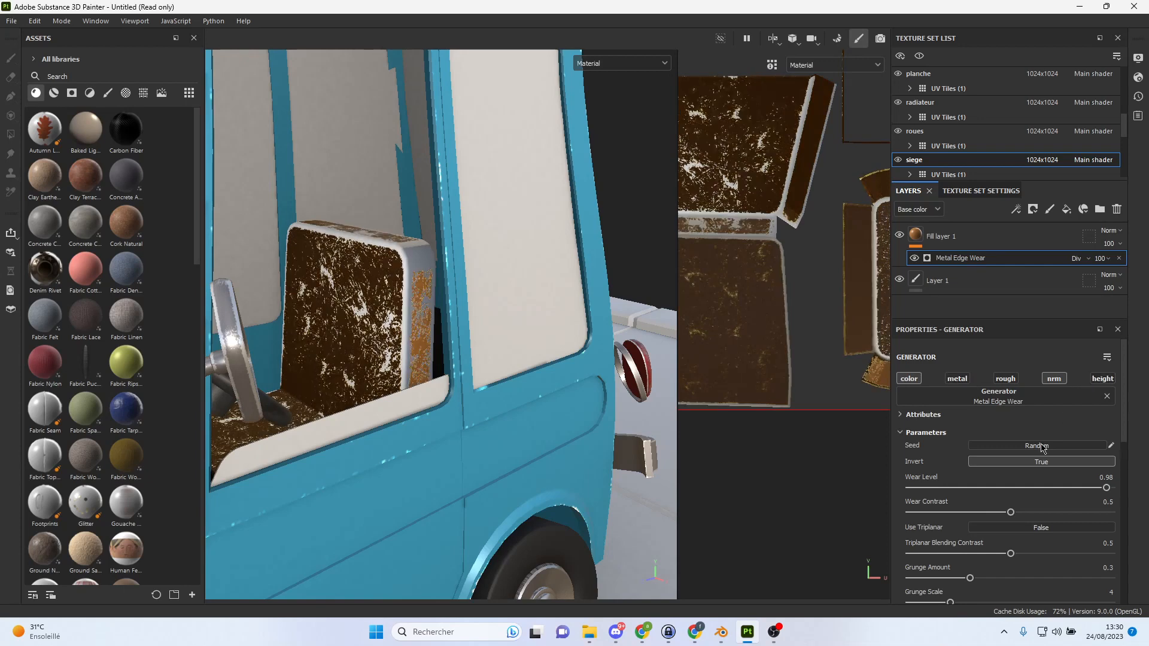
# Set Wear Contrast 0.39, Triplanar Blending Contrast 0.32, Grunge Amount 0.13 and Grunge Scale 2, and lower Ambient Occlusion Masking.
pyautogui.moveTo(1011, 513); pyautogui.dragTo(975, 482)
pyautogui.scroll(-2, 997, 506)
pyautogui.moveTo(970, 506); pyautogui.dragTo(923, 531)
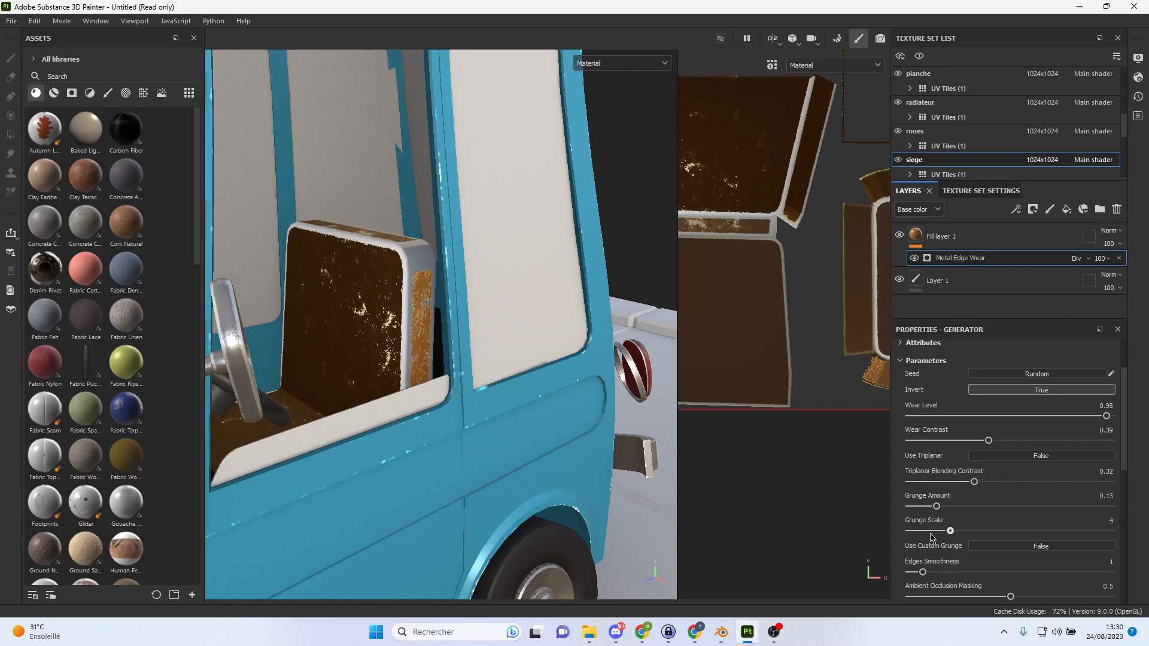
pyautogui.scroll(-4, 972, 548)
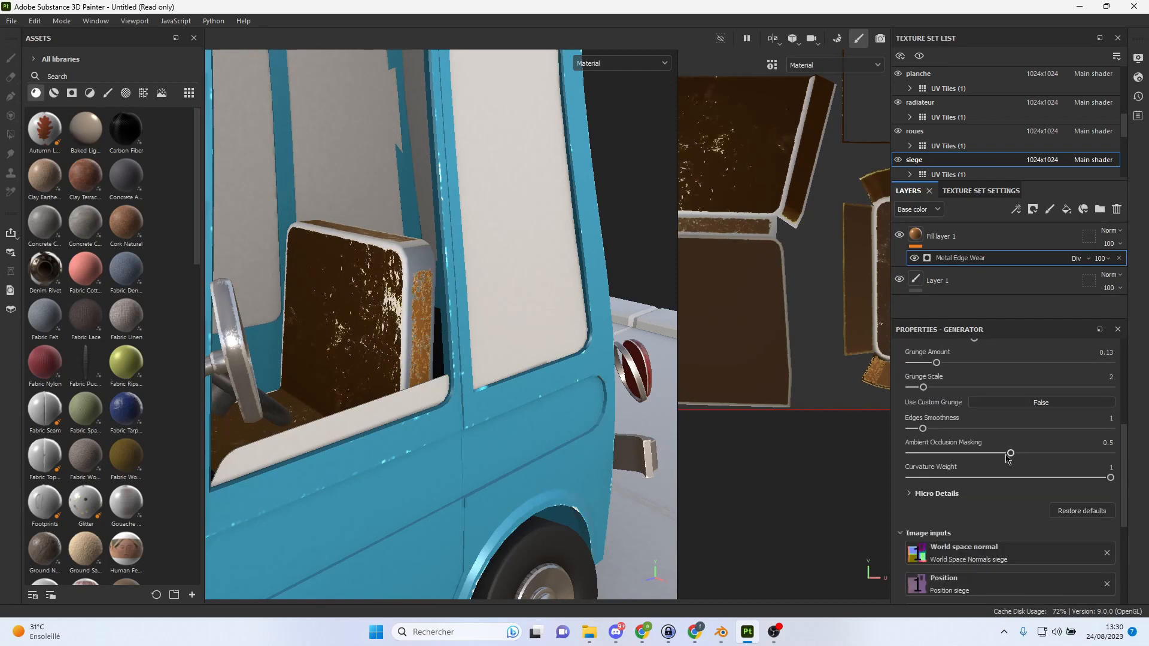
pyautogui.moveTo(1011, 459); pyautogui.dragTo(933, 458)
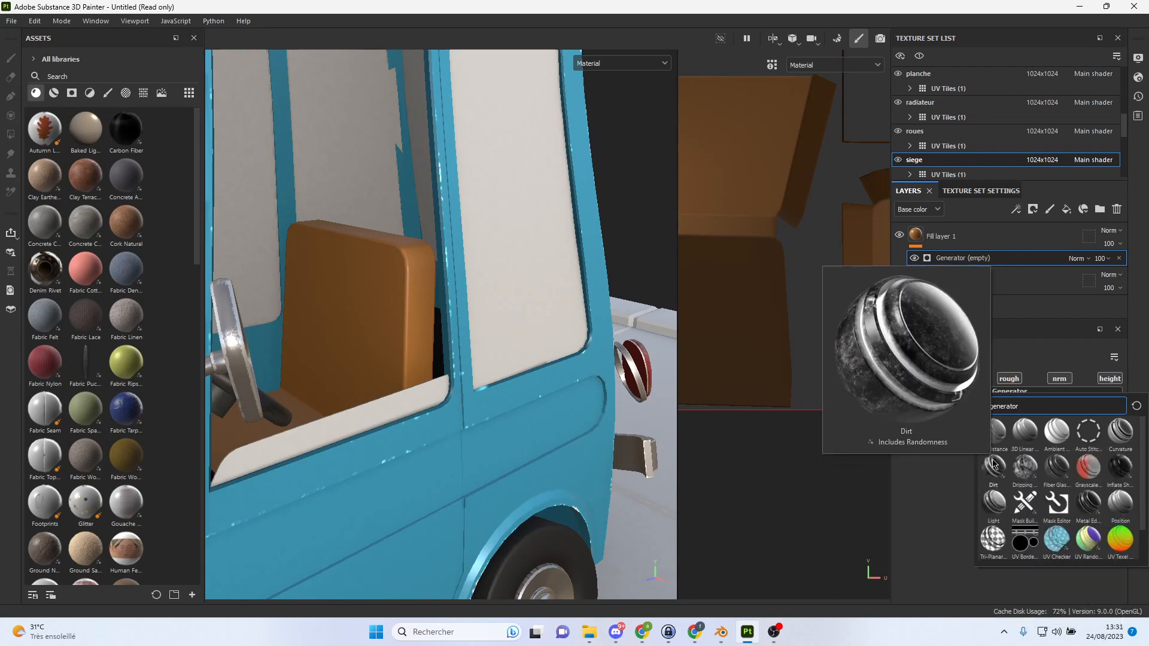
# Use the Dirt generator on the seat's Fill layer 1 and set its Dirt Level to 0.12.
pyautogui.click(994, 466)
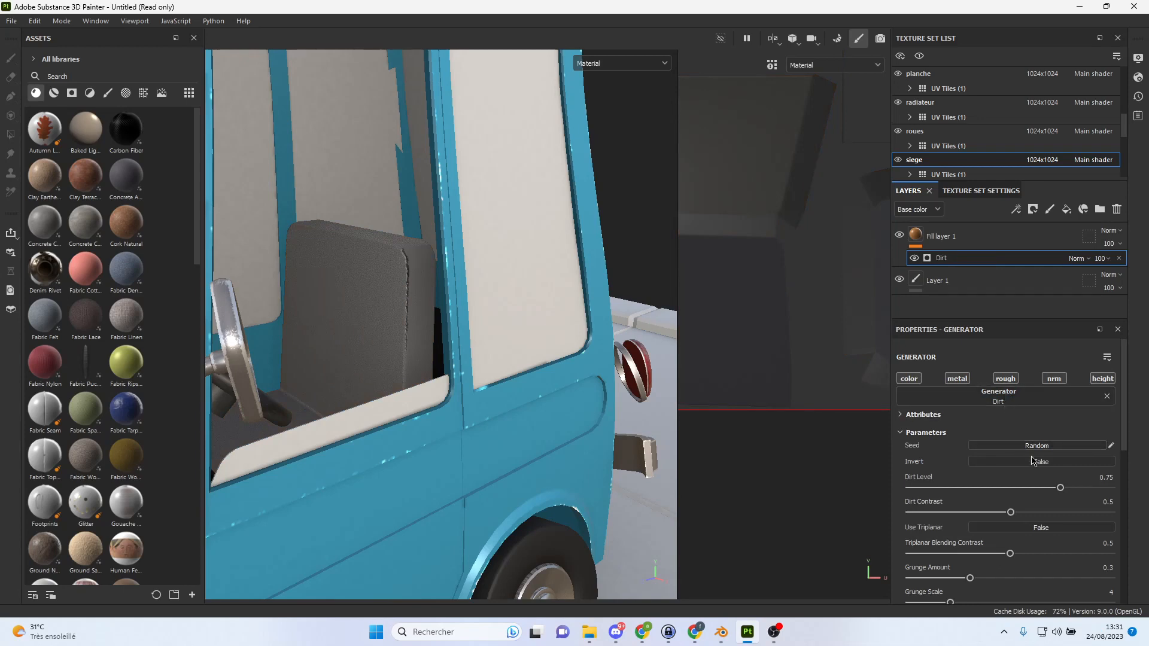
pyautogui.moveTo(1058, 488); pyautogui.dragTo(935, 492)
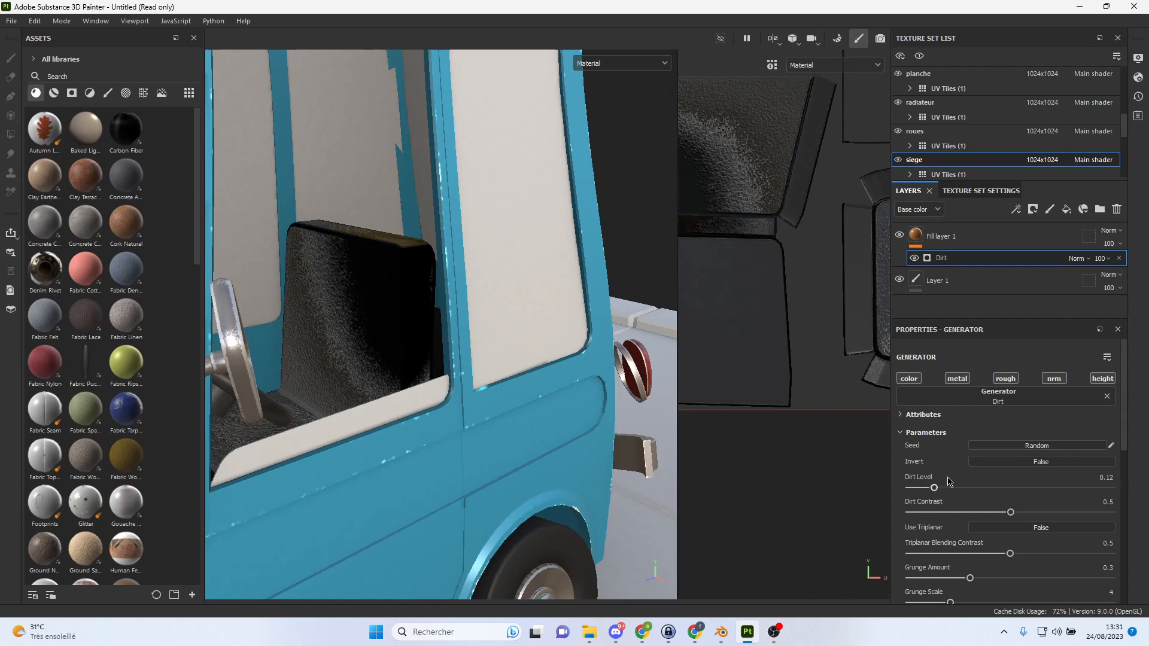
# Limit the Dirt generator to the color channel by disabling its metal, roughness, normal and height channels.
pyautogui.click(1006, 378)
pyautogui.click(1103, 379)
pyautogui.click(958, 380)
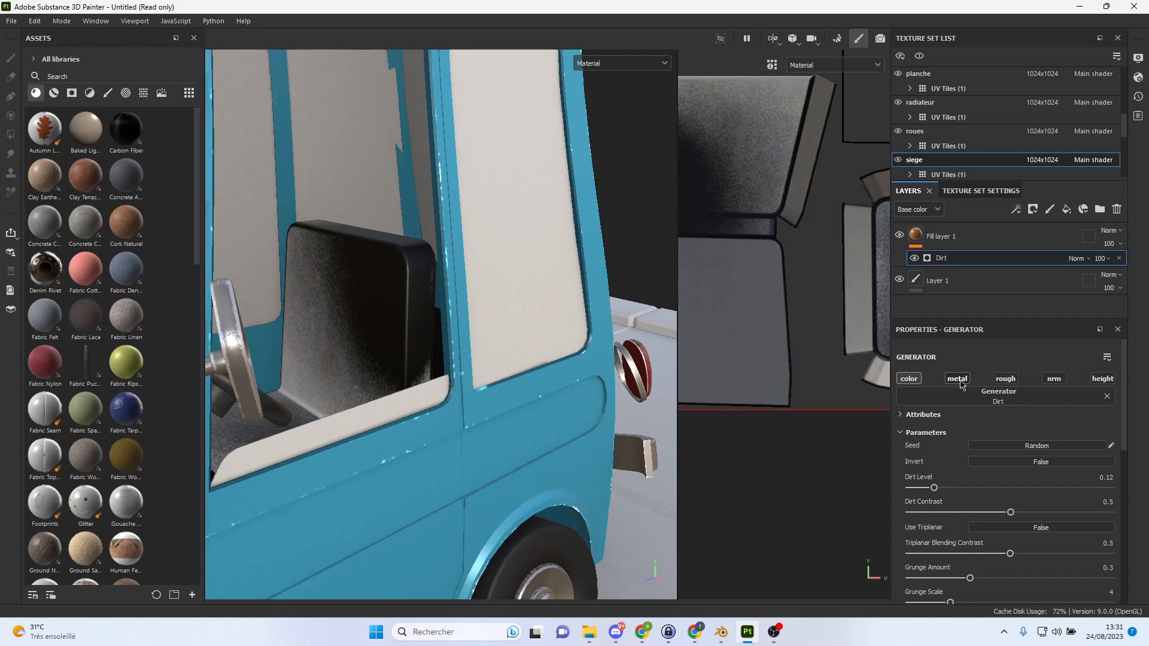
pyautogui.click(914, 381)
pyautogui.click(915, 381)
# Try raising the Dirt generator's Custom grunge value slightly.
pyautogui.scroll(-10, 1034, 456)
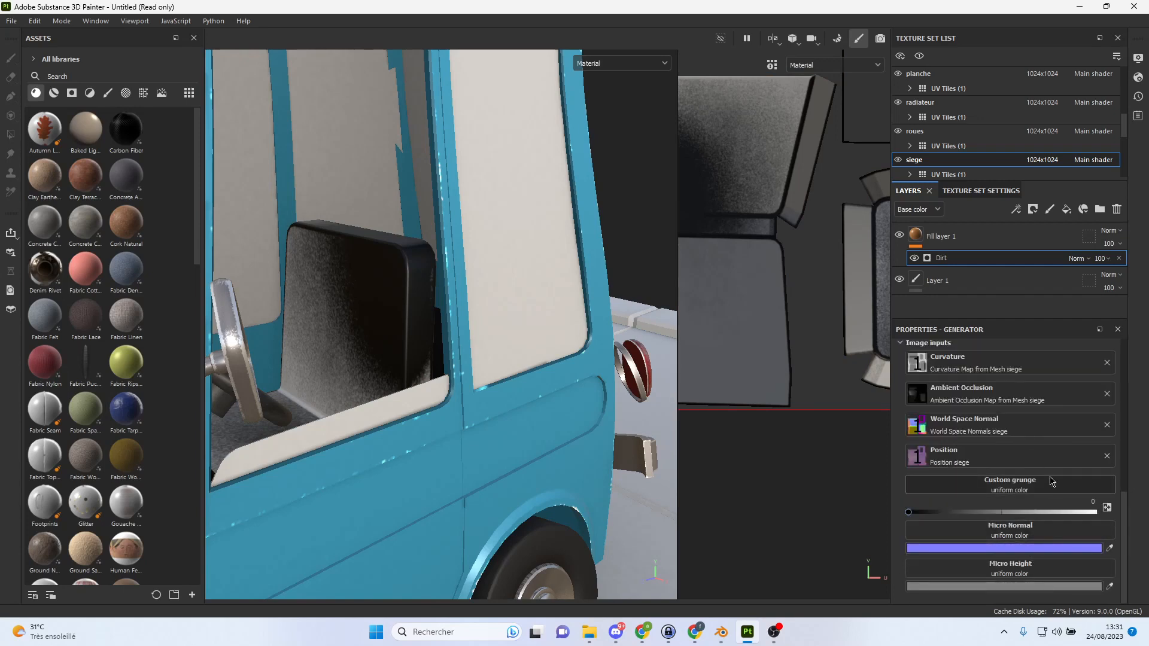
pyautogui.moveTo(915, 513)
pyautogui.mouseDown()
pyautogui.moveTo(1054, 512)
pyautogui.moveTo(931, 517)
pyautogui.mouseUp()
pyautogui.scroll(4, 1035, 490)
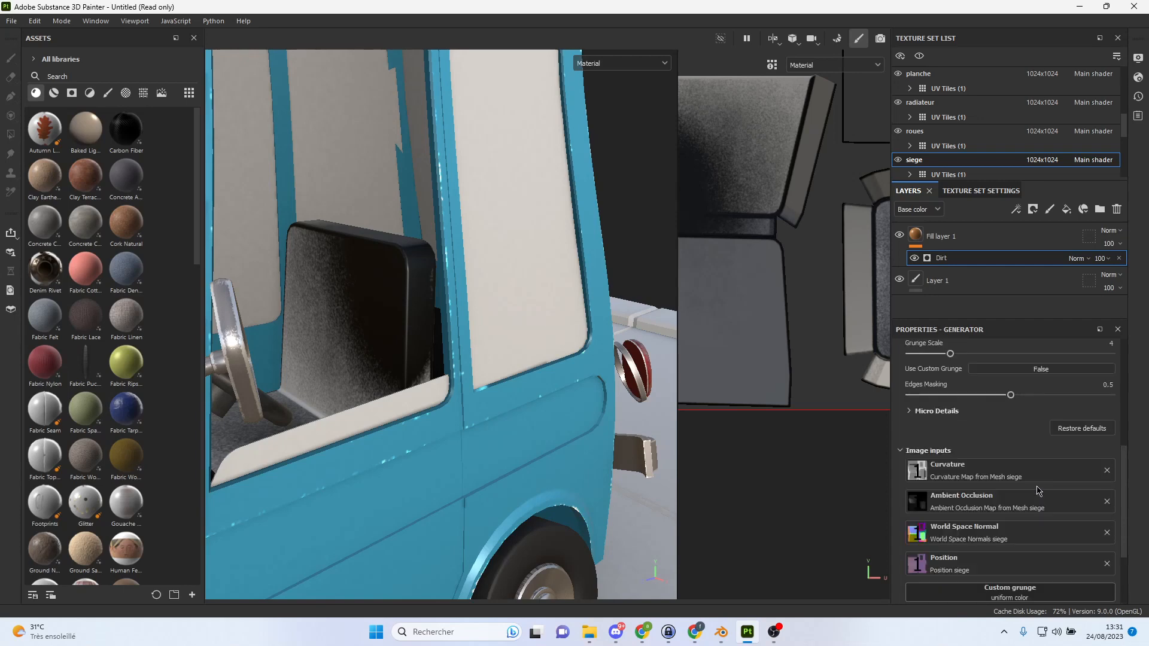
pyautogui.scroll(5, 1005, 459)
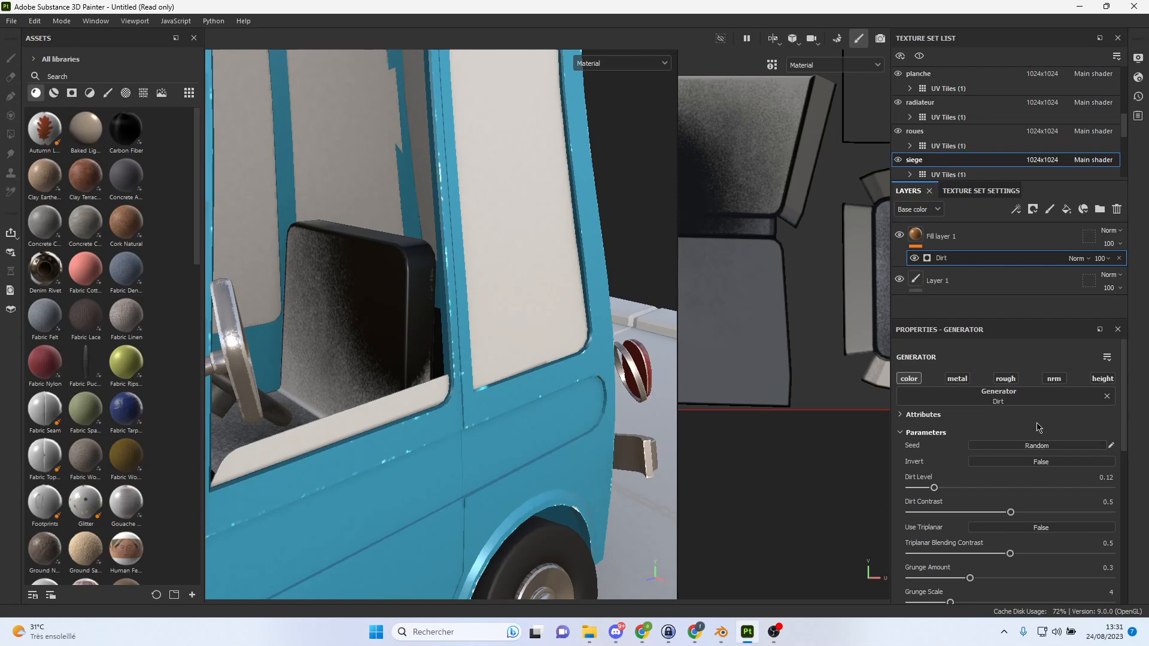
# Set the blending mode of the Dirt generator on the seat's Fill layer 1 to Soft light.
pyautogui.click(1078, 259)
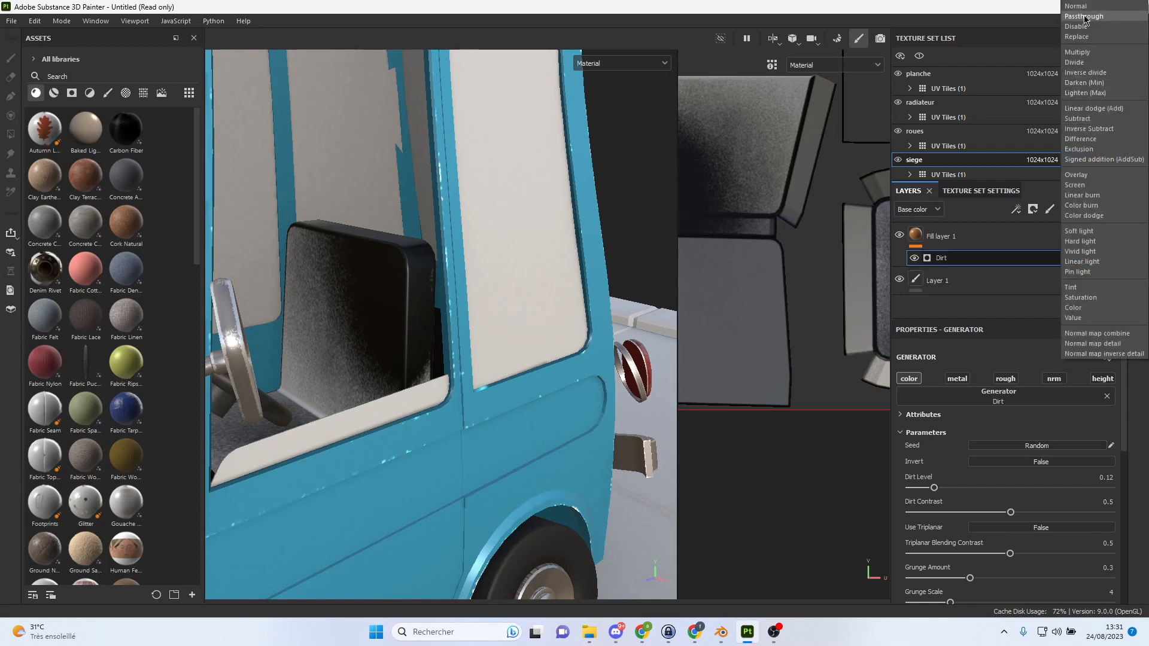
pyautogui.click(1080, 8)
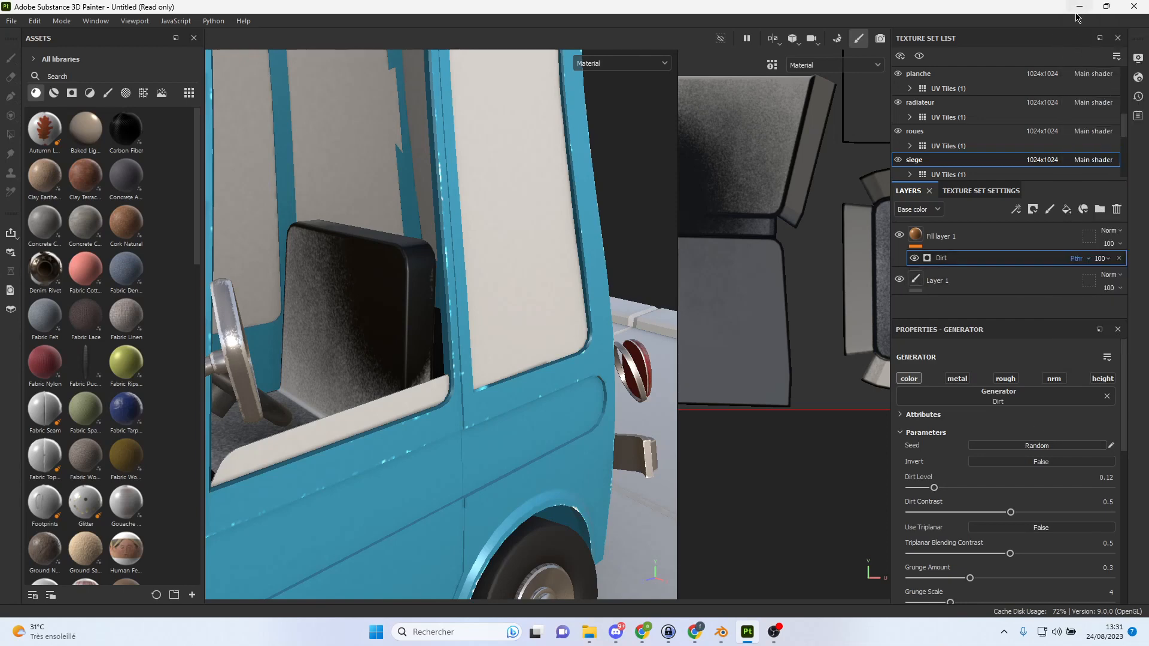
pyautogui.press('Down')
pyautogui.press('Down')
pyautogui.press('Down')
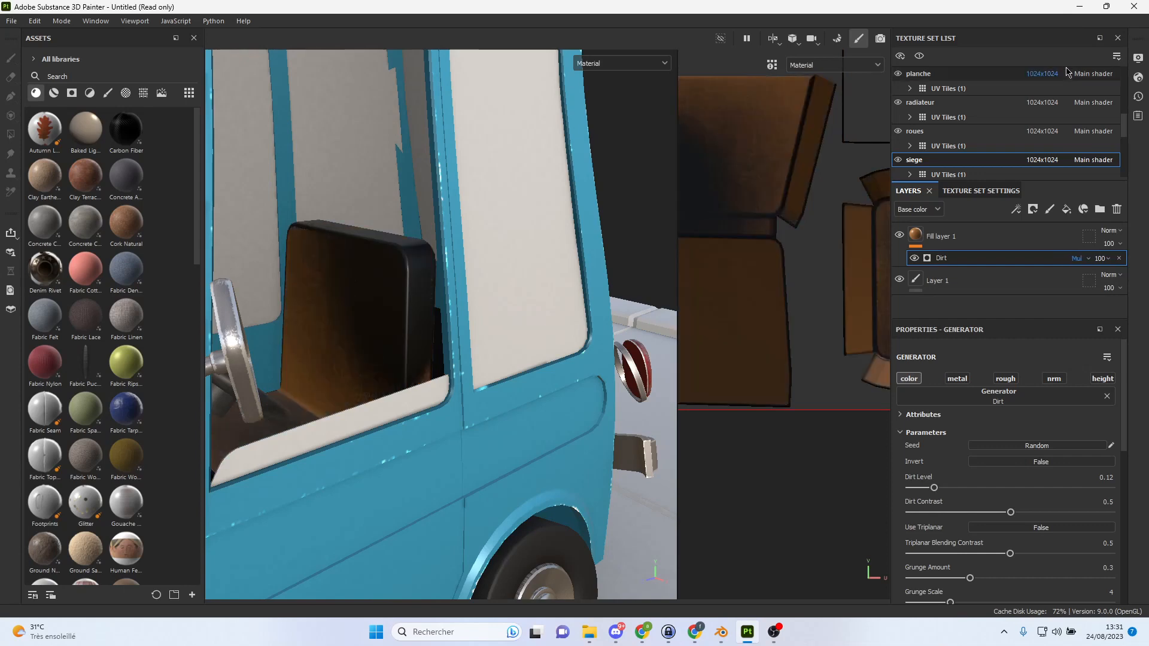
pyautogui.press('Down')
pyautogui.press('Down')
pyautogui.press('Down')
pyautogui.press('Down')
pyautogui.press('Down')
pyautogui.press('Down')
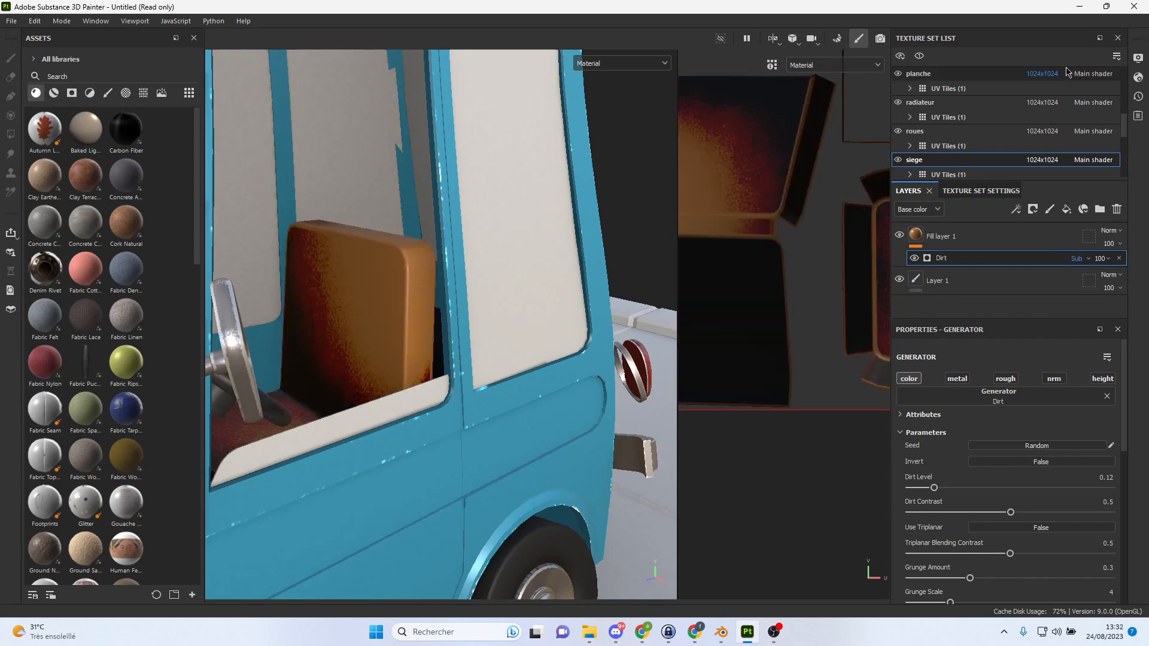
pyautogui.press('Down')
pyautogui.press('Down')
pyautogui.press('Down')
pyautogui.press('Down')
pyautogui.press('Down')
pyautogui.press('Down')
pyautogui.press('Down')
pyautogui.press('Down')
pyautogui.press('Down')
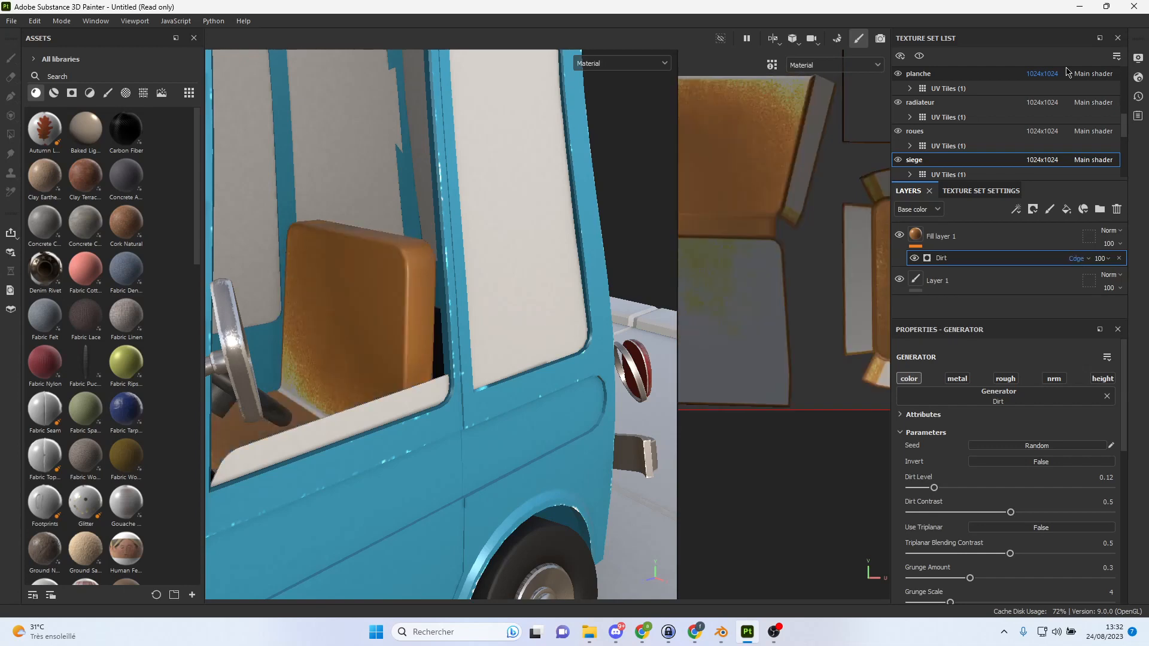
pyautogui.press('Down')
pyautogui.press('Down')
pyautogui.press('Down')
pyautogui.press('Down')
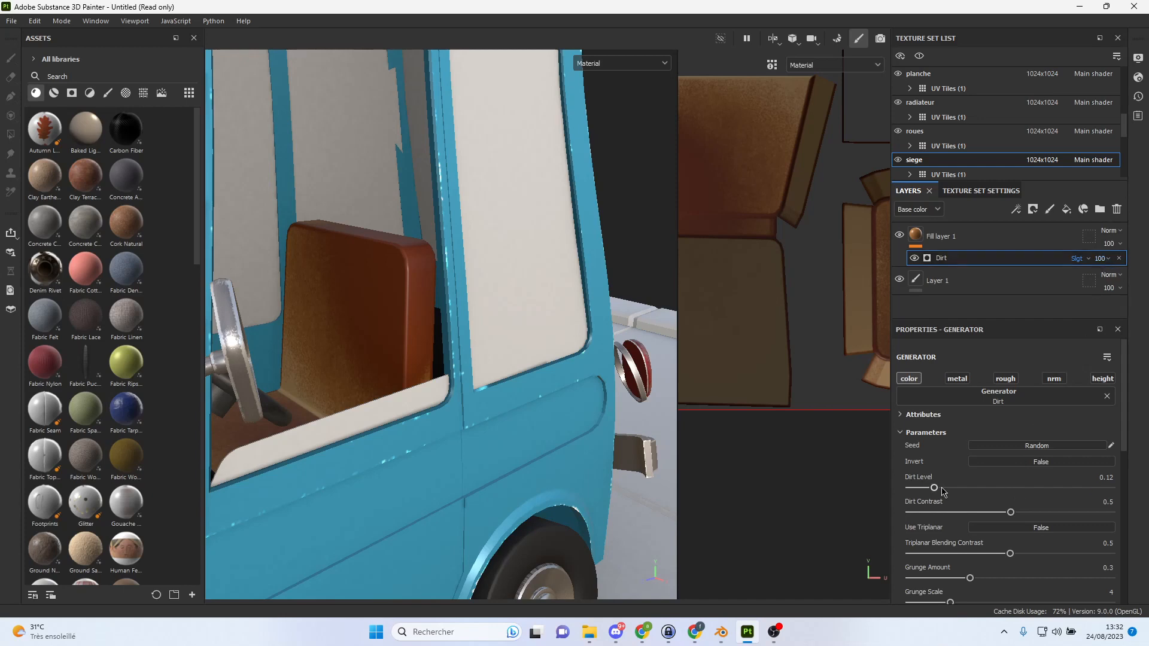
# Set the generator's Dirt Level to 0.22, Dirt Contrast to 0.28 and Triplanar Blending Contrast to 0.52.
pyautogui.moveTo(935, 488); pyautogui.dragTo(967, 512)
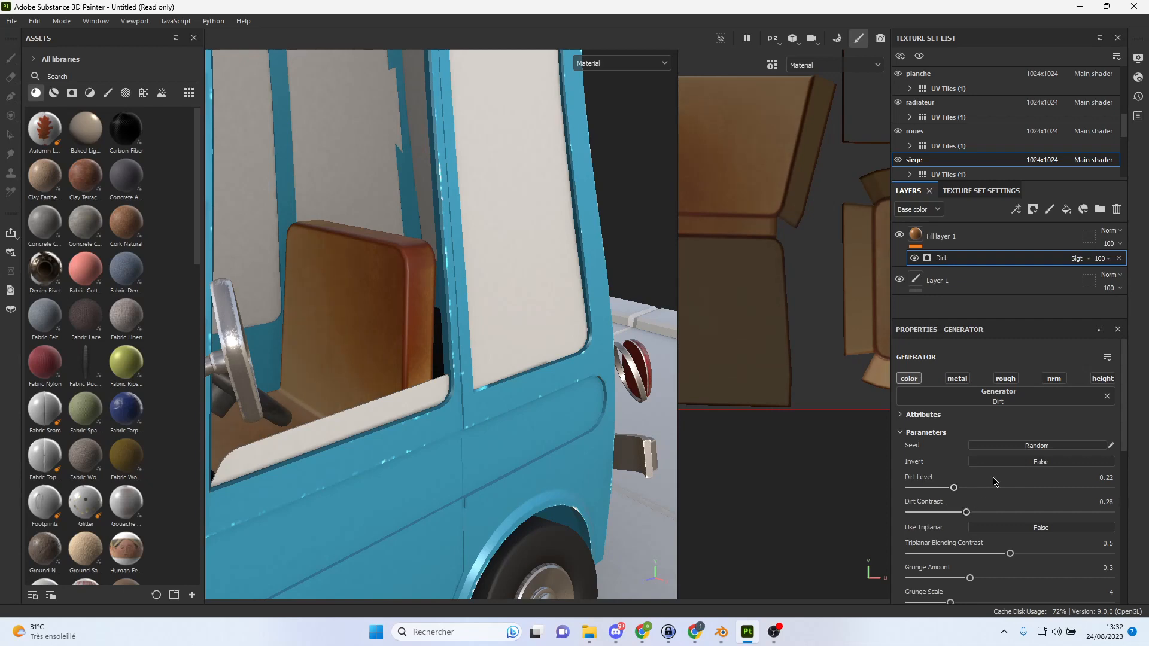
pyautogui.scroll(-2, 986, 491)
pyautogui.click(1008, 518)
pyautogui.moveTo(1008, 518)
pyautogui.mouseDown()
pyautogui.moveTo(925, 519)
pyautogui.moveTo(1014, 518)
pyautogui.mouseUp()
# Set the Dirt generator's Grunge Amount to 0.66, Grunge Scale to 1 and Edges Masking to 0.07.
pyautogui.scroll(-3, 1006, 522)
pyautogui.moveTo(971, 471); pyautogui.dragTo(1043, 471)
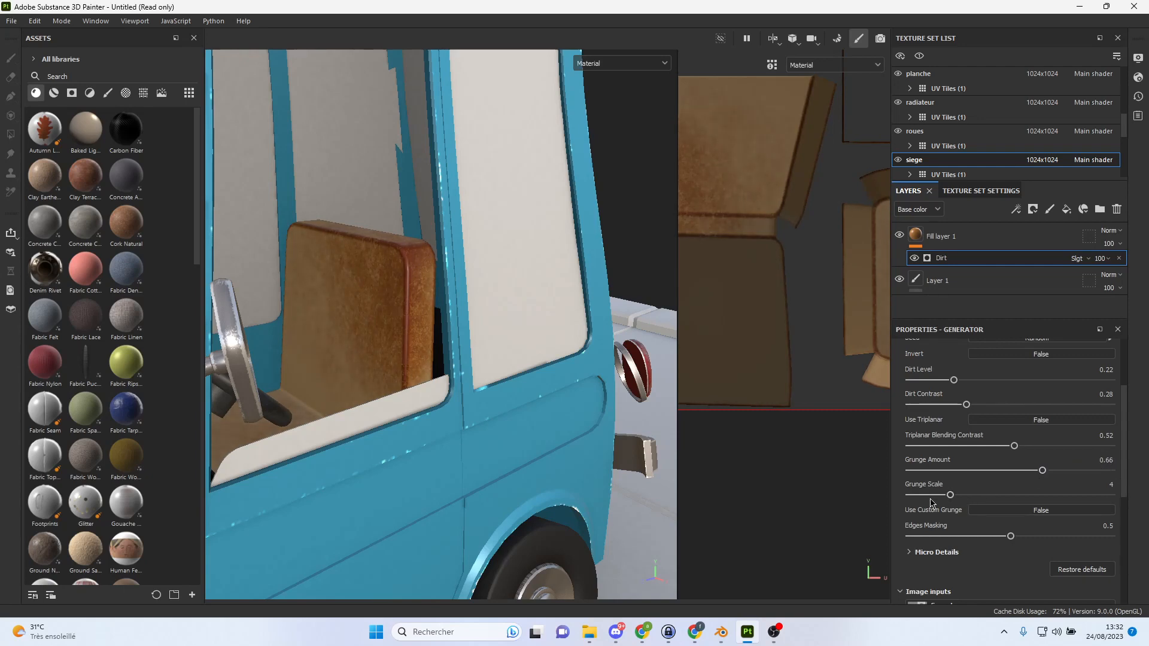
pyautogui.moveTo(951, 495); pyautogui.dragTo(910, 497)
pyautogui.moveTo(1012, 537); pyautogui.dragTo(927, 535)
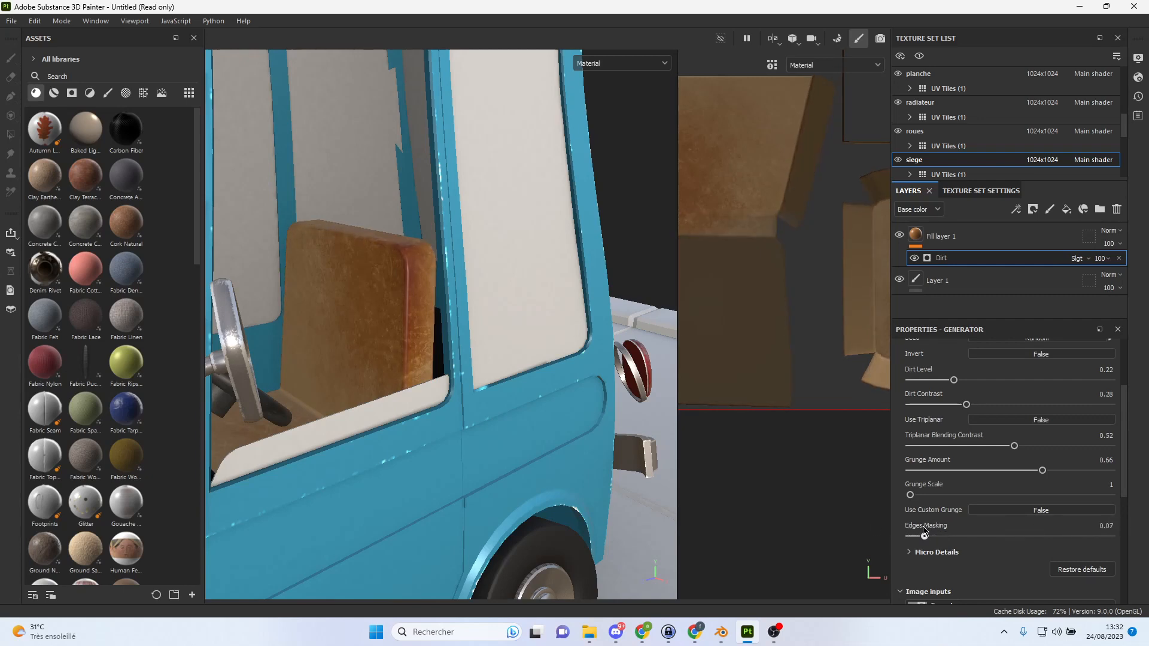
# Lower the Dirt generator's opacity to 65 and change the seat fill layer's base color to a darker brown.
pyautogui.click(1102, 258)
pyautogui.moveTo(1133, 280)
pyautogui.mouseDown()
pyautogui.moveTo(1104, 282)
pyautogui.moveTo(1125, 282)
pyautogui.mouseUp()
pyautogui.click(917, 235)
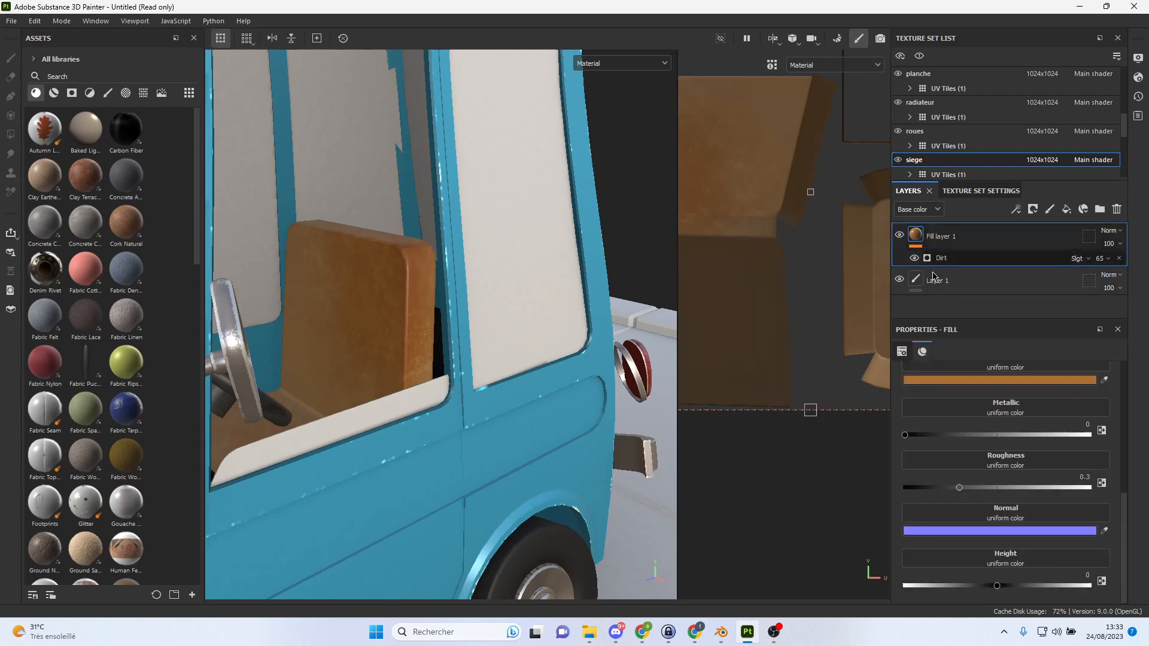
pyautogui.click(1000, 381)
pyautogui.moveTo(793, 257)
pyautogui.mouseDown()
pyautogui.moveTo(797, 281)
pyautogui.moveTo(790, 258)
pyautogui.moveTo(812, 256)
pyautogui.mouseUp()
pyautogui.click(839, 161)
# Make the surfboard's planche texture set active by picking it on the model.
pyautogui.scroll(-8, 395, 324)
pyautogui.keyDown('alt'); pyautogui.moveTo(371, 323); pyautogui.dragTo(414, 284); pyautogui.keyUp('alt')
pyautogui.keyDown('alt'); pyautogui.moveTo(415, 284); pyautogui.dragTo(415, 284, button='right'); pyautogui.keyUp('alt')
pyautogui.keyDown('alt'); pyautogui.moveTo(450, 270); pyautogui.dragTo(440, 343, button='middle'); pyautogui.keyUp('alt')
pyautogui.keyDown('alt'); pyautogui.moveTo(440, 343); pyautogui.dragTo(546, 377, button='right'); pyautogui.keyUp('alt')
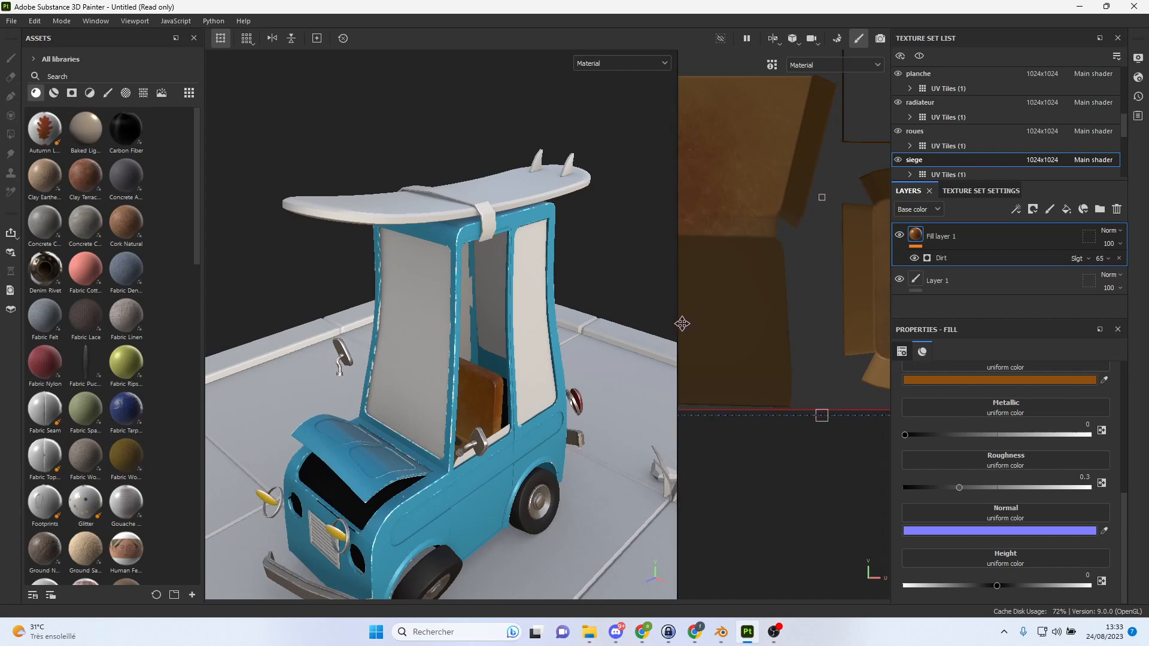
pyautogui.moveTo(676, 334); pyautogui.dragTo(758, 335)
pyautogui.scroll(-5, 622, 407)
pyautogui.keyDown('alt'); pyautogui.moveTo(606, 389); pyautogui.dragTo(578, 371); pyautogui.keyUp('alt')
pyautogui.scroll(5, 578, 368)
pyautogui.keyDown('alt'); pyautogui.moveTo(620, 331); pyautogui.dragTo(630, 400, button='middle'); pyautogui.keyUp('alt')
pyautogui.keyDown('alt'); pyautogui.moveTo(595, 312); pyautogui.dragTo(603, 356); pyautogui.keyUp('alt')
pyautogui.keyDown('alt'); pyautogui.moveTo(589, 297); pyautogui.dragTo(584, 358, button='middle'); pyautogui.keyUp('alt')
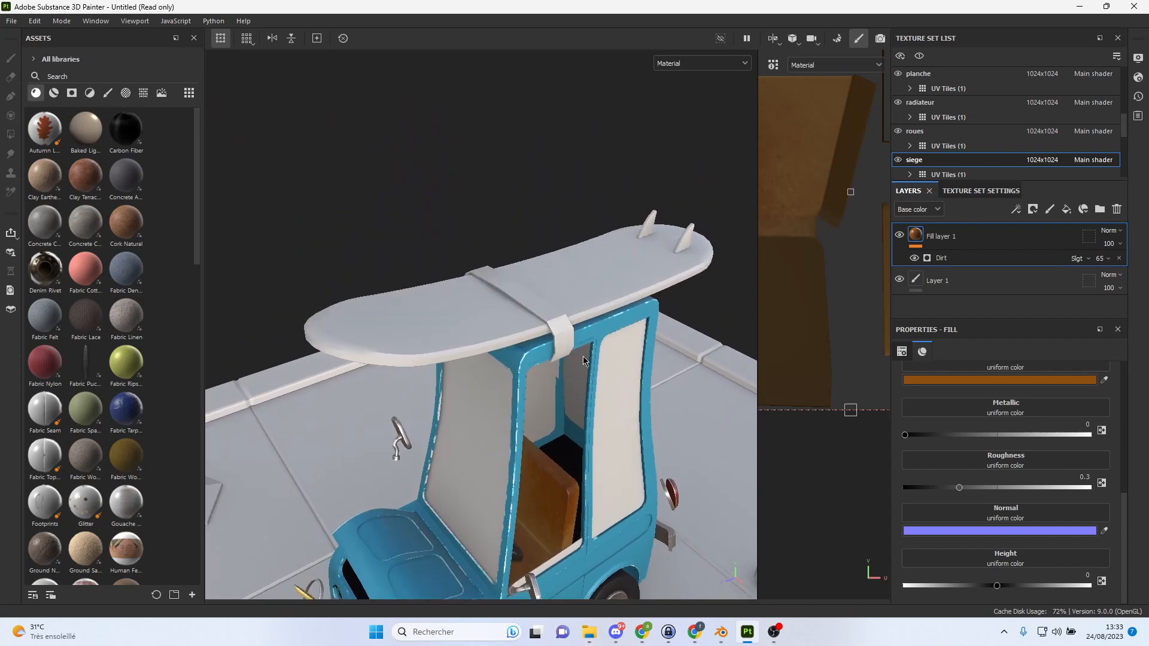
pyautogui.hotkey('ctrl', 'alt')
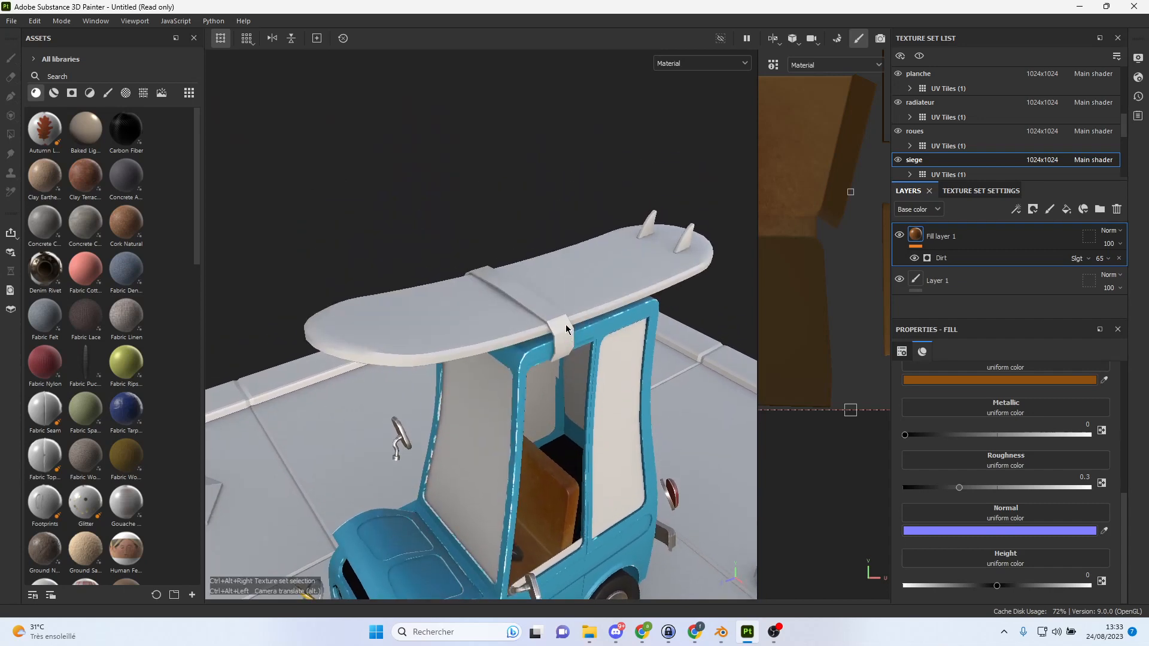
pyautogui.keyDown('ctrl'); pyautogui.keyDown('alt'); pyautogui.rightClick(555, 321); pyautogui.keyUp('alt'); pyautogui.keyUp('ctrl')
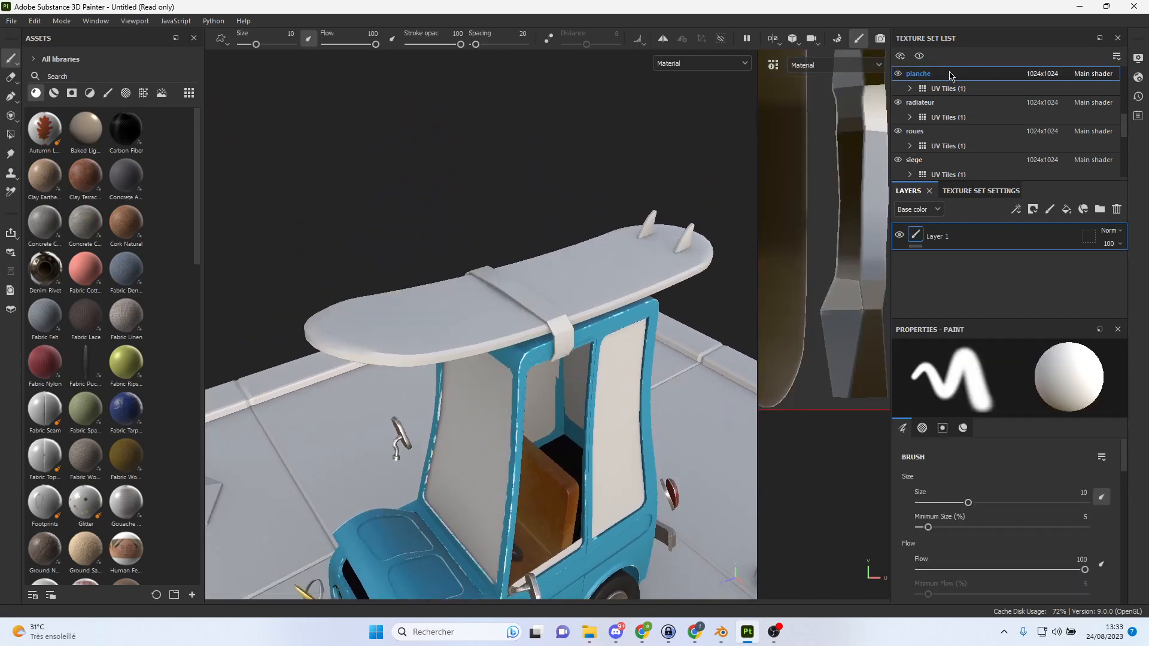
# Add a fill layer to the planche texture set and set its base color to black.
pyautogui.click(1067, 209)
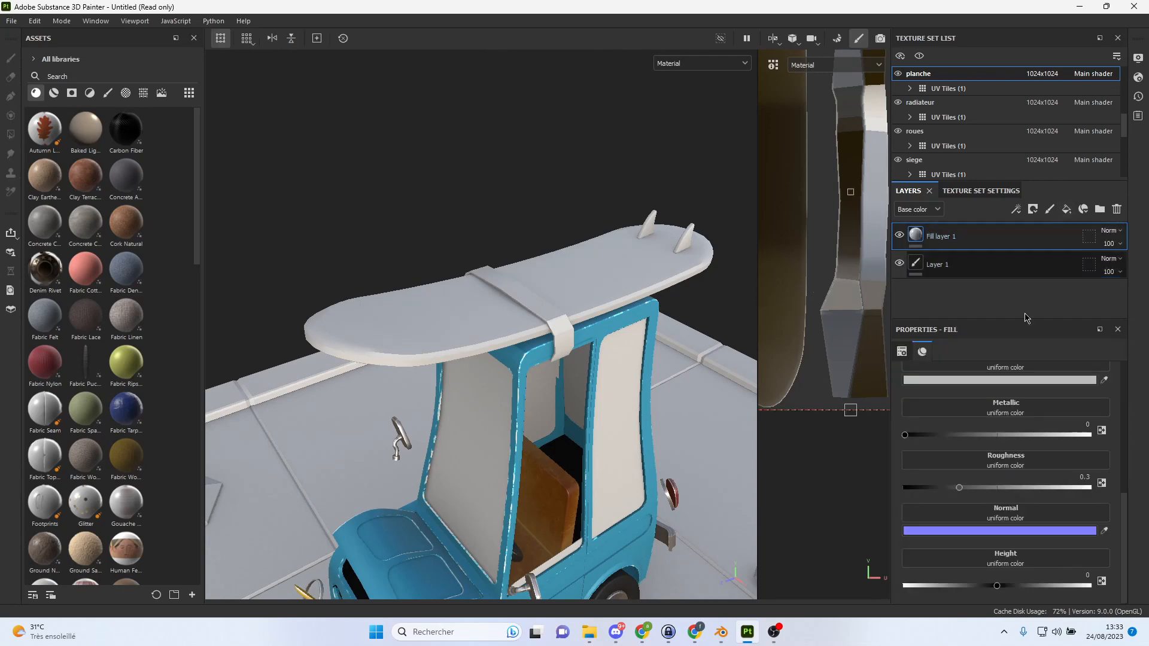
pyautogui.click(1008, 381)
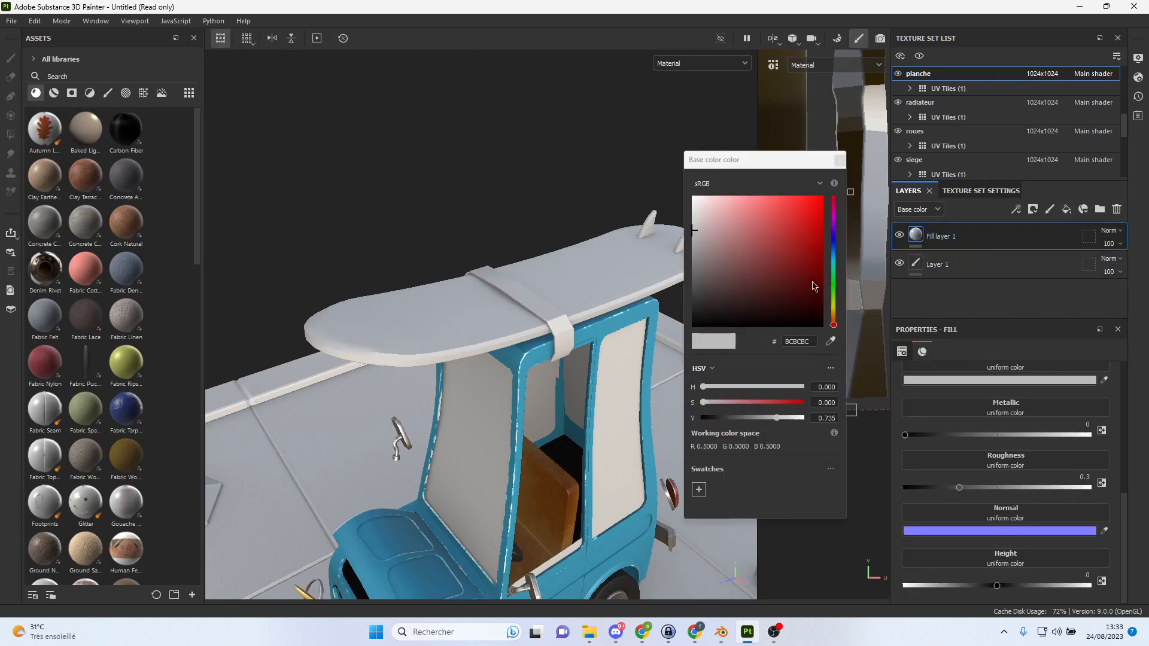
pyautogui.moveTo(815, 287); pyautogui.dragTo(693, 327)
# Add a black mask to the black fill layer and reveal it on the strap's UV islands with Polygon Fill.
pyautogui.rightClick(960, 236)
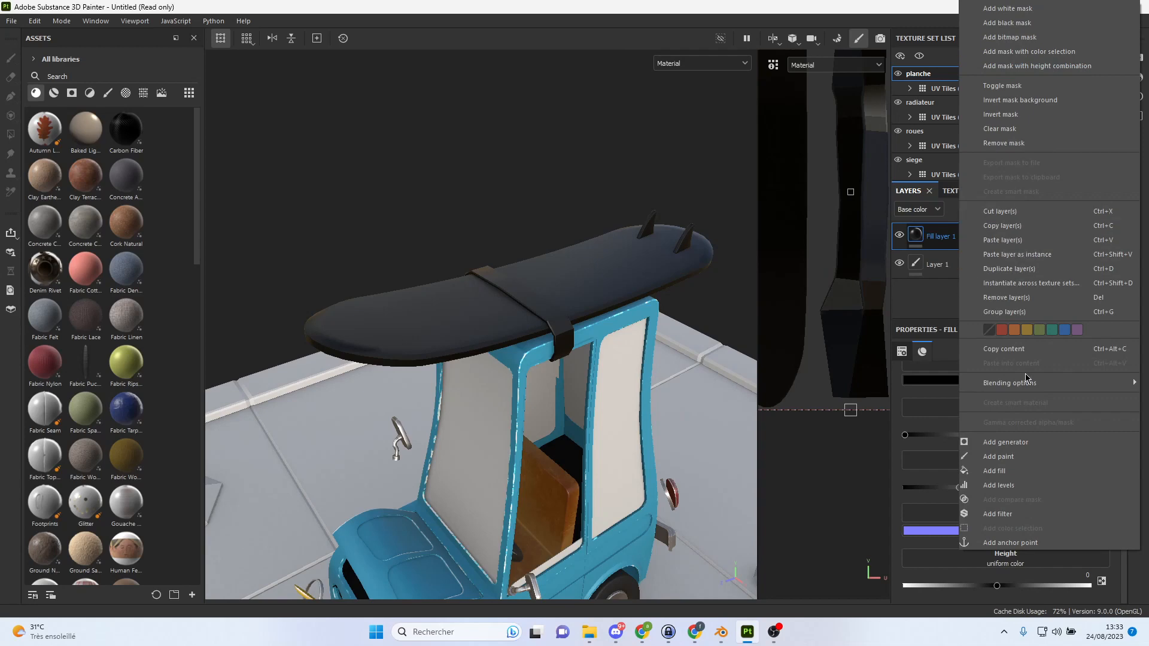
pyautogui.click(1024, 24)
pyautogui.moveTo(758, 193); pyautogui.dragTo(542, 198)
pyautogui.moveTo(720, 176); pyautogui.dragTo(788, 273)
pyautogui.moveTo(716, 278); pyautogui.dragTo(774, 418)
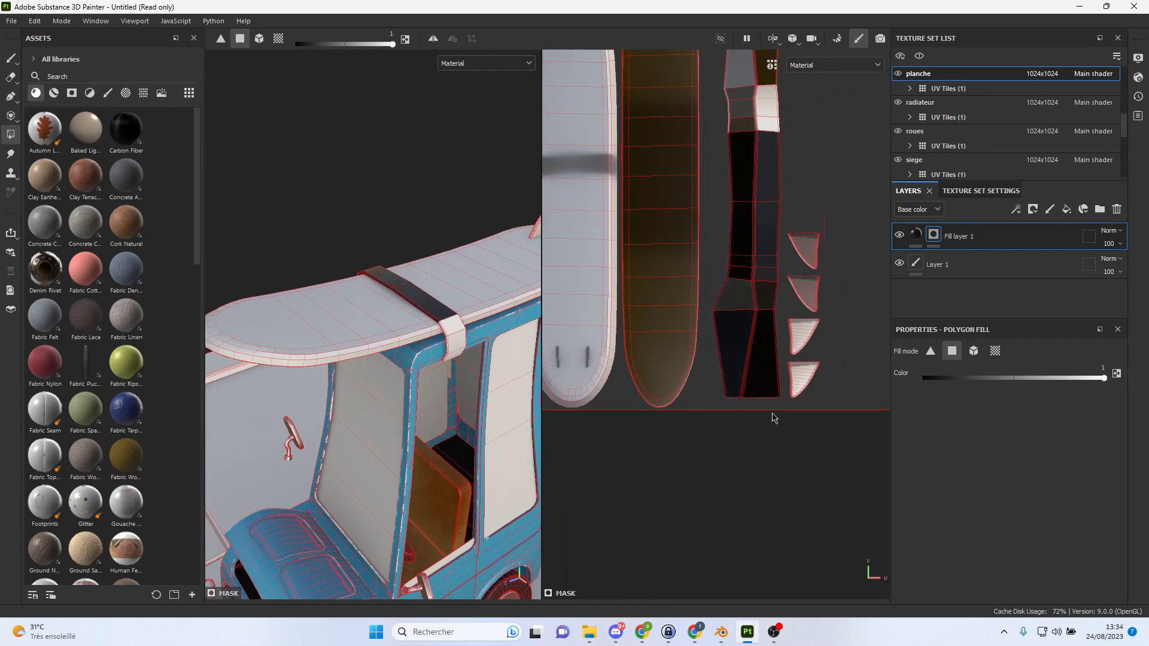
pyautogui.keyDown('alt'); pyautogui.moveTo(847, 196); pyautogui.dragTo(829, 396, button='middle'); pyautogui.keyUp('alt')
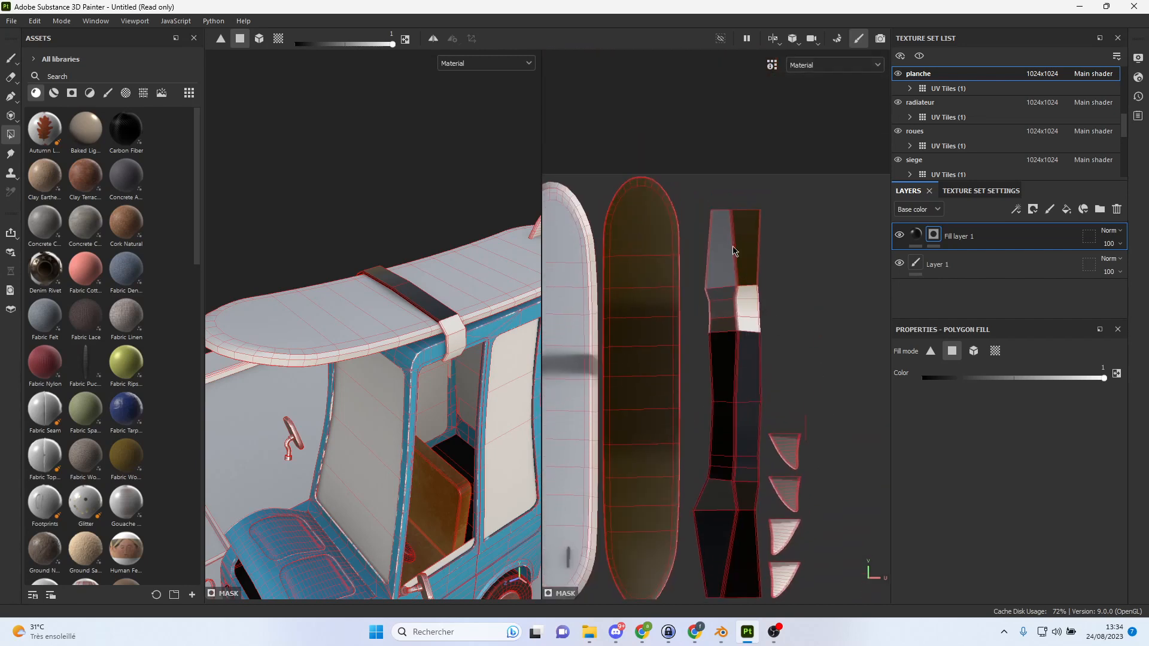
pyautogui.moveTo(696, 201); pyautogui.dragTo(786, 342)
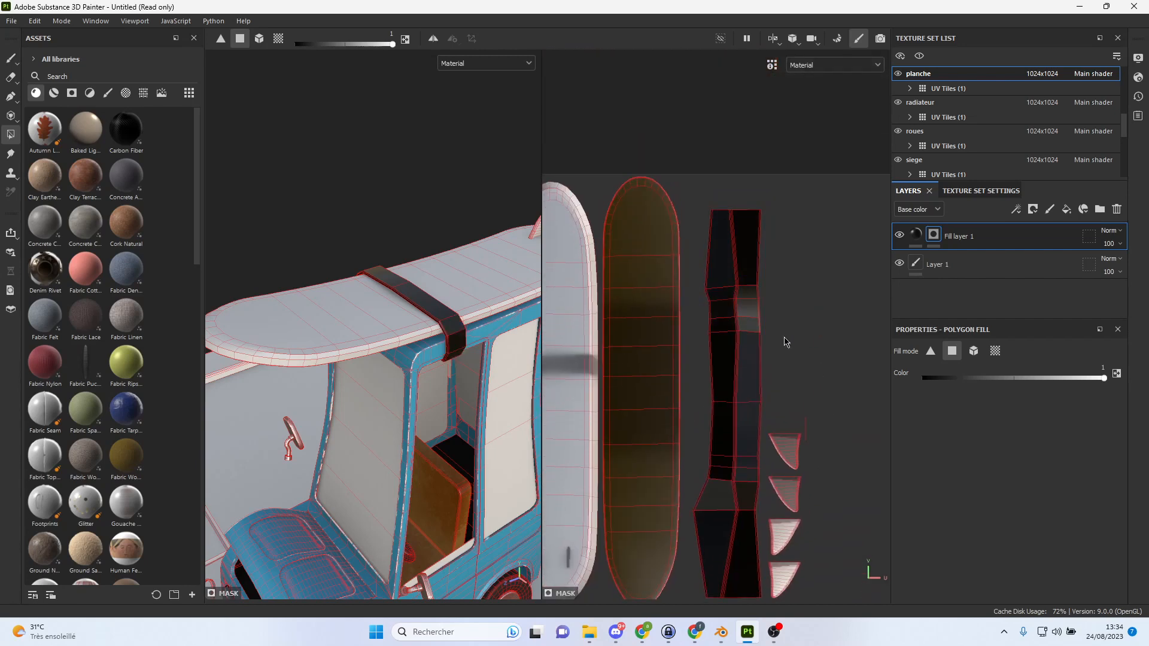
pyautogui.keyDown('alt'); pyautogui.moveTo(765, 283); pyautogui.dragTo(782, 255, button='middle'); pyautogui.keyUp('alt')
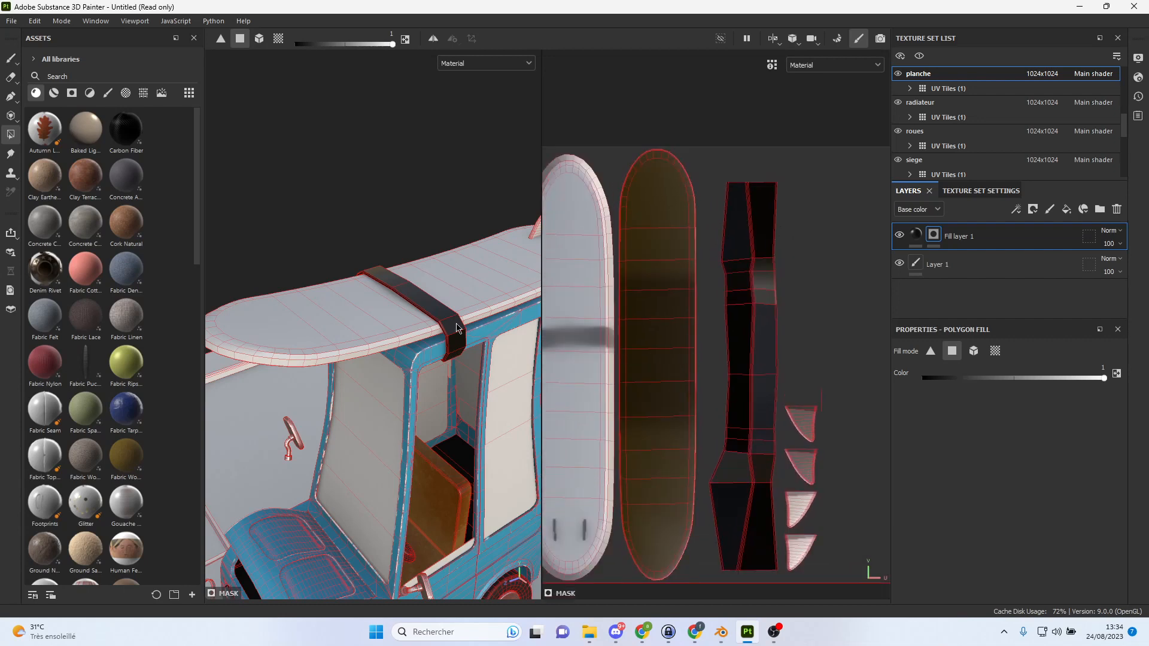
# Set the strap fill layer's Metallic to 0.3111 and Roughness to 0.5397.
pyautogui.scroll(3, 426, 351)
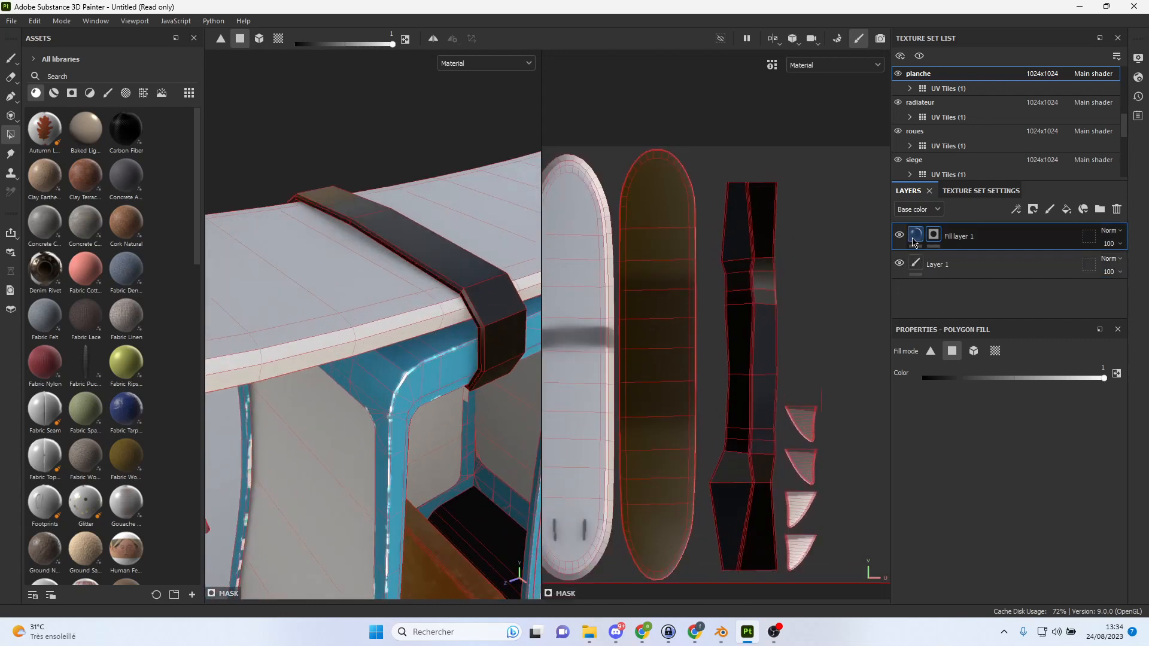
pyautogui.click(914, 237)
pyautogui.moveTo(917, 441)
pyautogui.mouseDown()
pyautogui.moveTo(1030, 435)
pyautogui.moveTo(937, 430)
pyautogui.mouseUp()
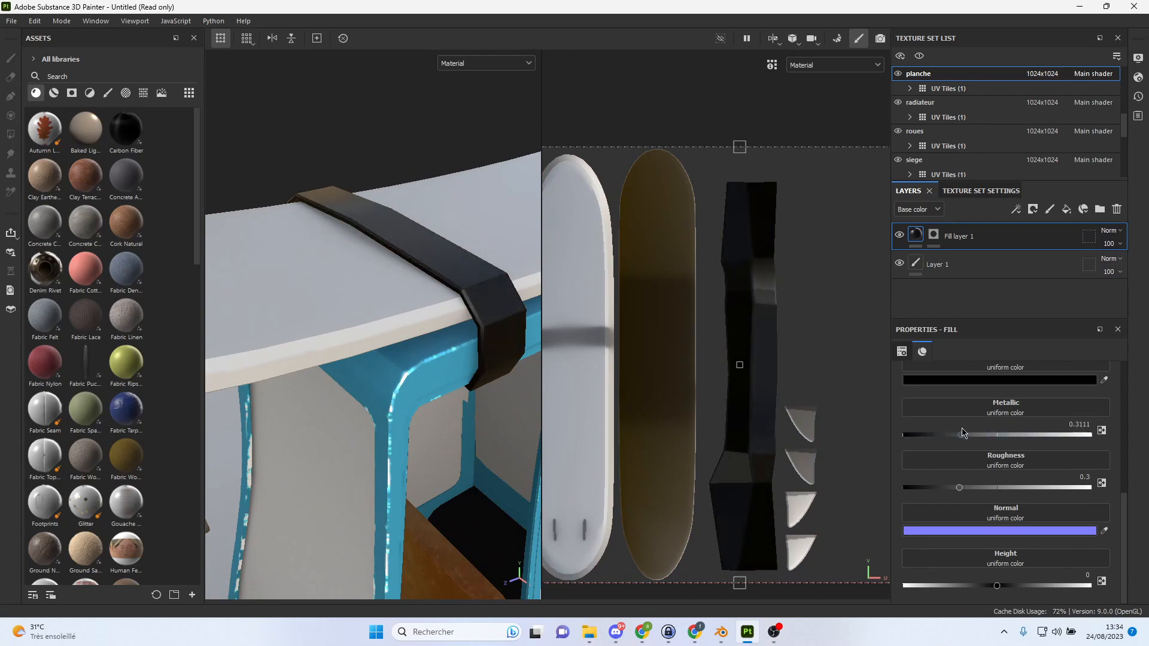
pyautogui.moveTo(959, 487)
pyautogui.mouseDown()
pyautogui.moveTo(1054, 488)
pyautogui.moveTo(990, 488)
pyautogui.moveTo(1011, 488)
pyautogui.mouseUp()
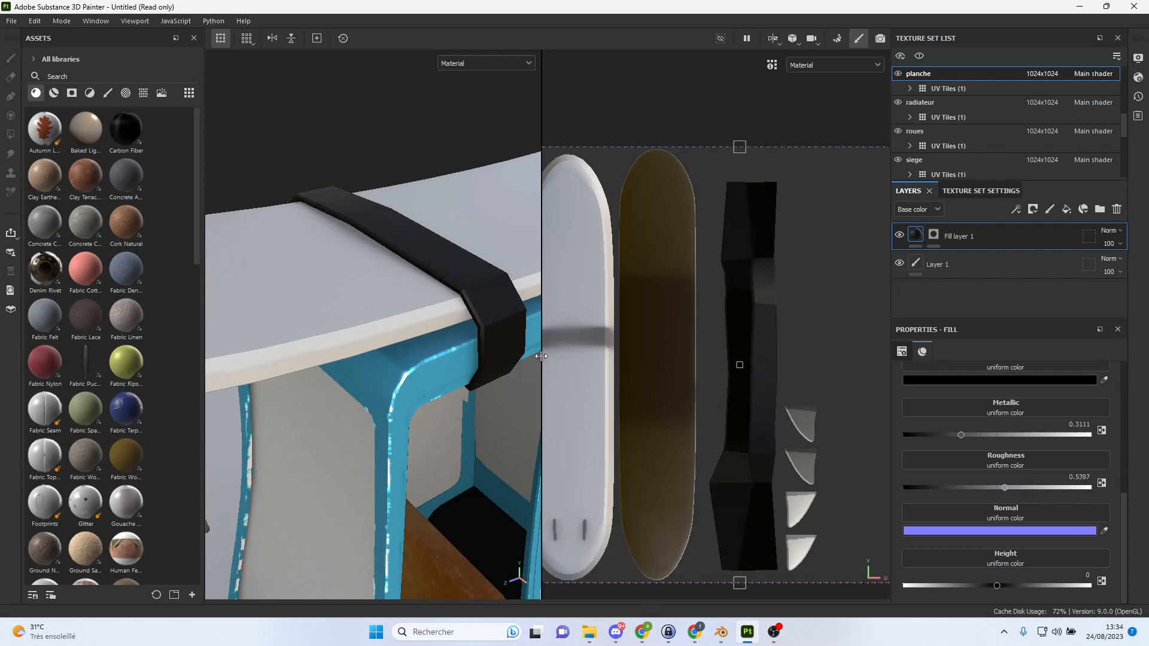
# Add a second fill layer to the planche texture set and give it a black mask.
pyautogui.moveTo(541, 356); pyautogui.dragTo(582, 347)
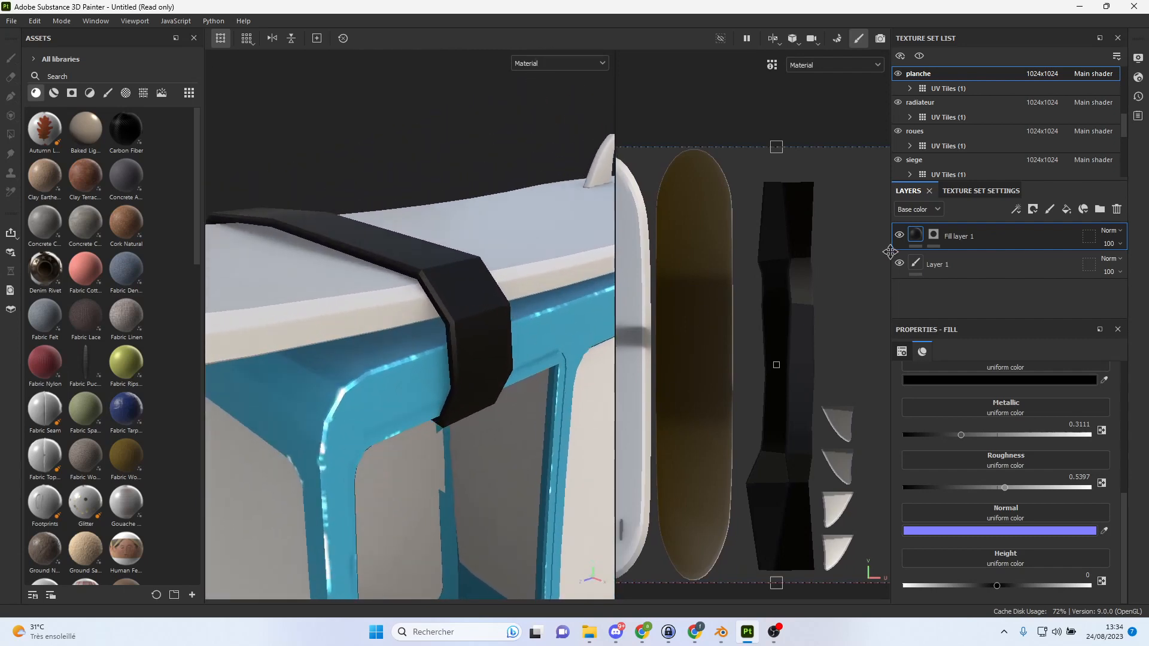
pyautogui.scroll(-3, 572, 248)
pyautogui.keyDown('alt'); pyautogui.moveTo(573, 248); pyautogui.dragTo(373, 322); pyautogui.keyUp('alt')
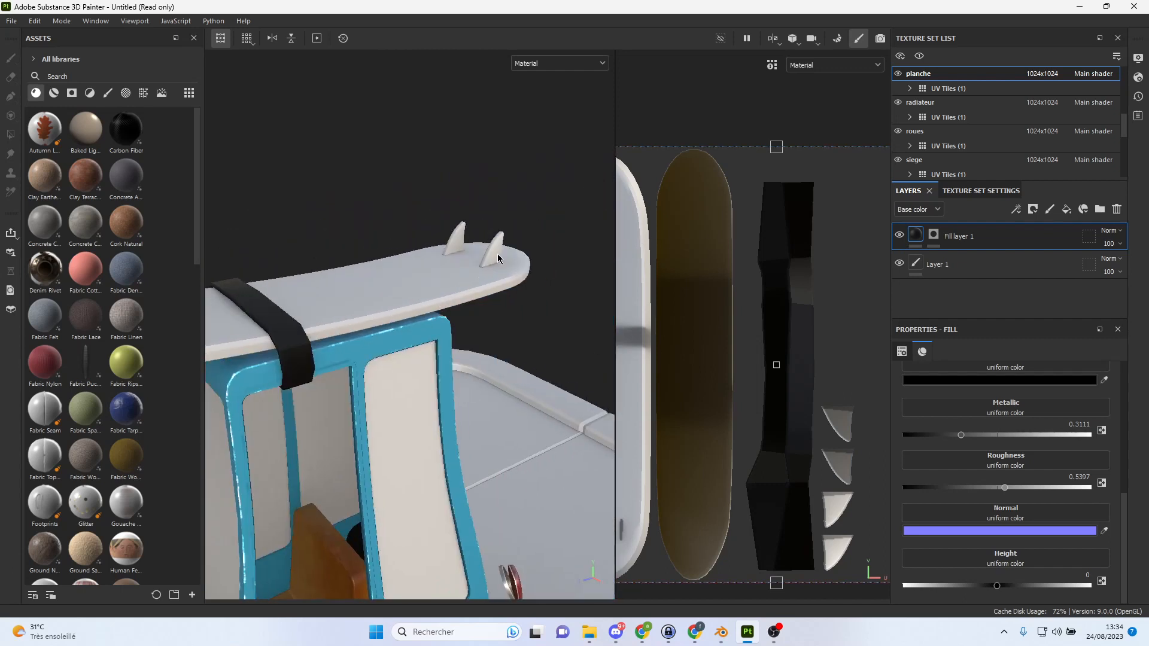
pyautogui.scroll(-2, 732, 263)
pyautogui.click(1067, 209)
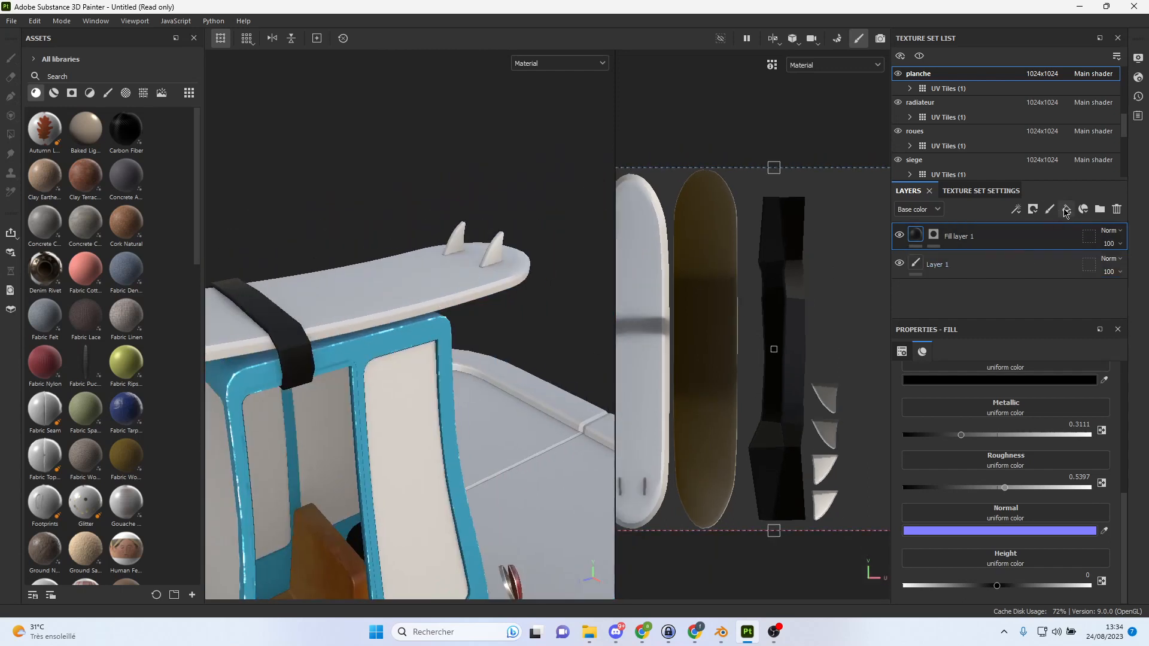
pyautogui.keyDown('alt'); pyautogui.moveTo(804, 300); pyautogui.dragTo(784, 285, button='middle'); pyautogui.keyUp('alt')
pyautogui.keyDown('alt'); pyautogui.moveTo(784, 286); pyautogui.dragTo(772, 264, button='right'); pyautogui.keyUp('alt')
pyautogui.keyDown('alt'); pyautogui.moveTo(772, 264); pyautogui.dragTo(803, 267); pyautogui.keyUp('alt')
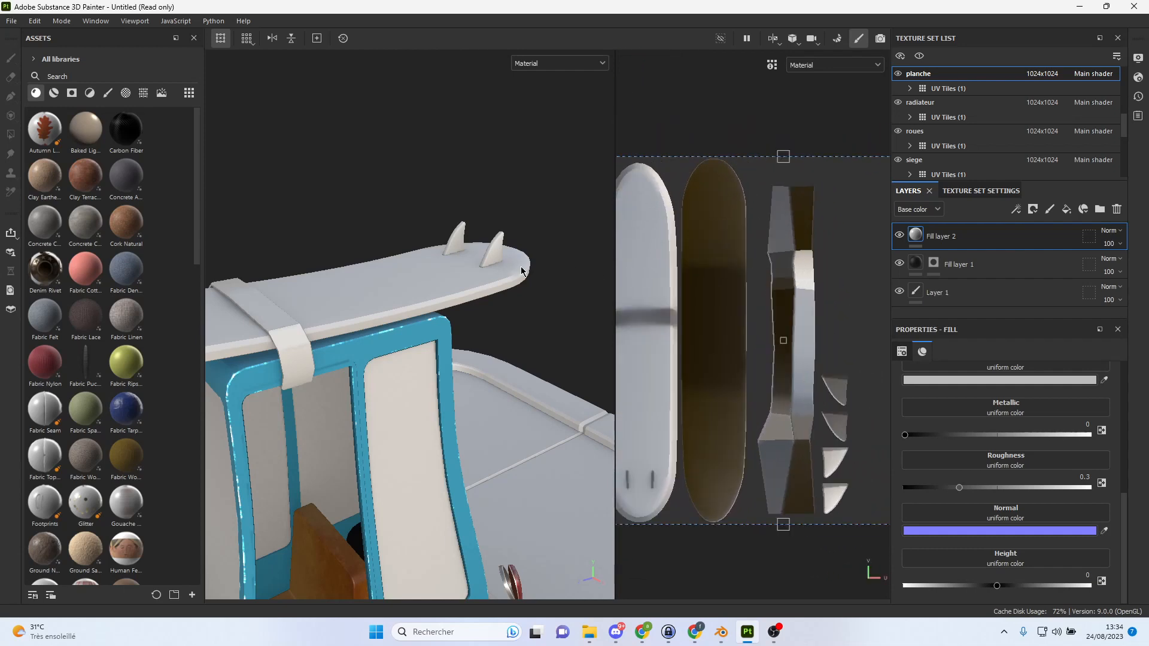
pyautogui.scroll(3, 530, 271)
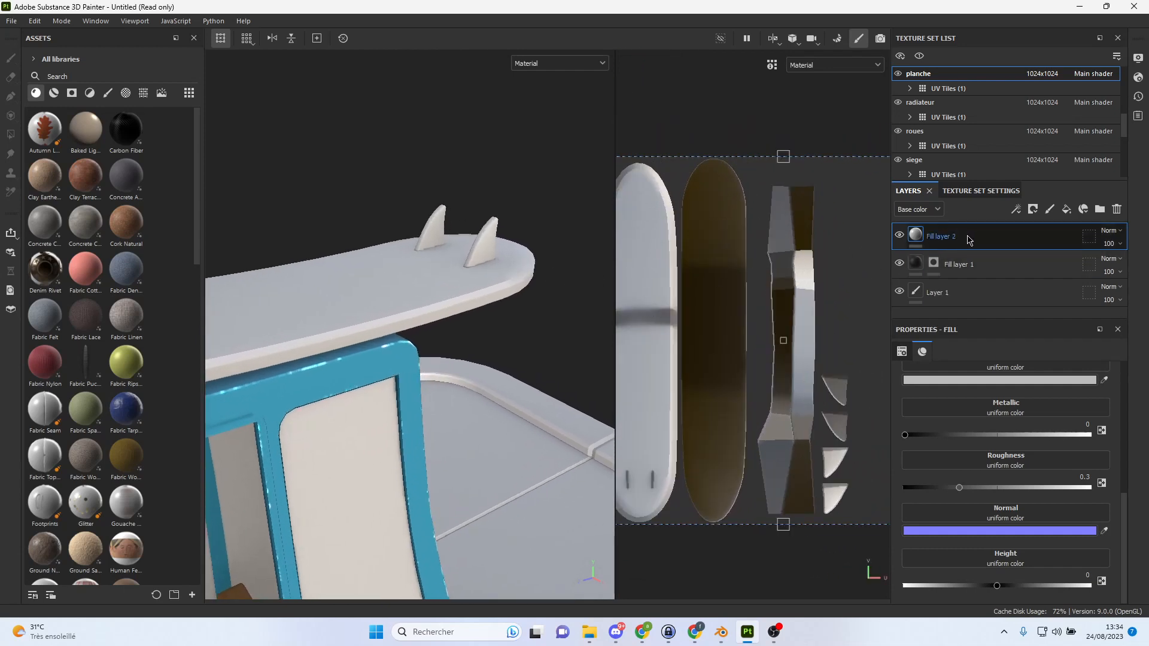
pyautogui.rightClick(968, 239)
pyautogui.click(1045, 34)
pyautogui.click(917, 235)
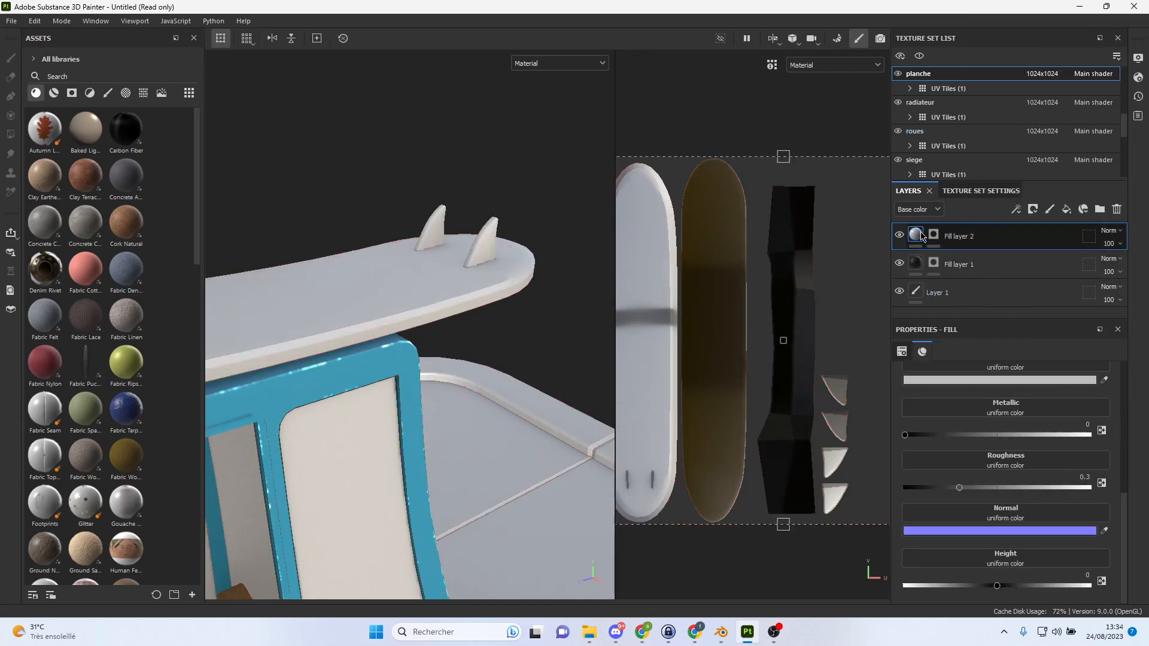
# Set Fill layer 2's base color to red 9E1010 and reveal it on the four surfboard fin islands with Polygon Fill.
pyautogui.click(1000, 380)
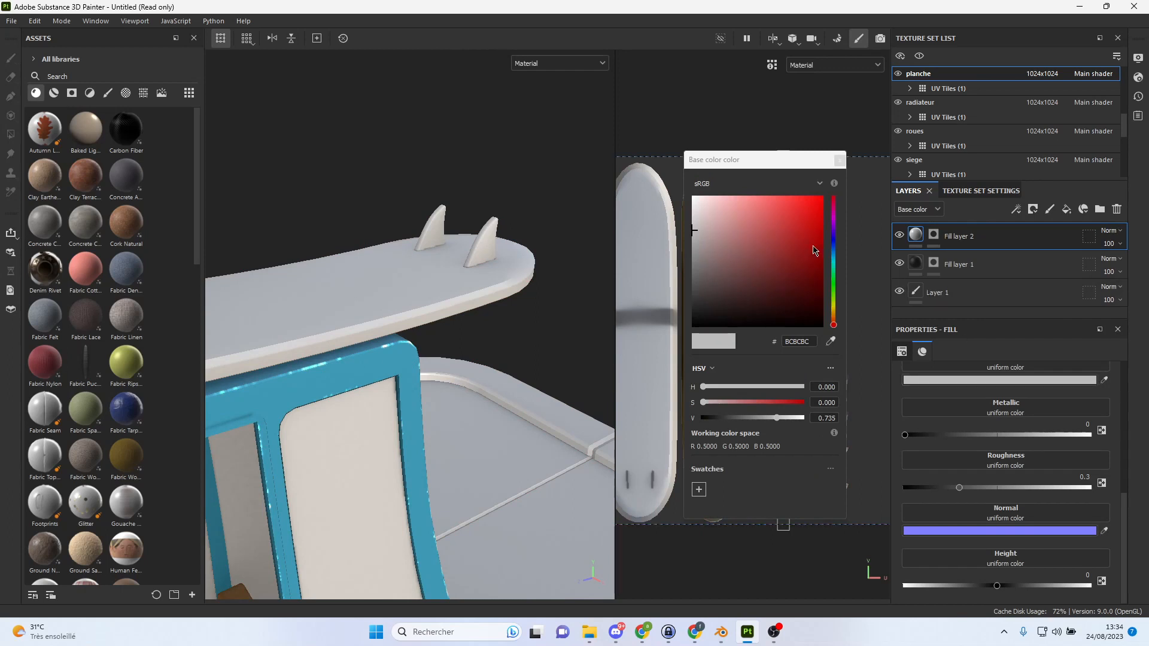
pyautogui.click(811, 246)
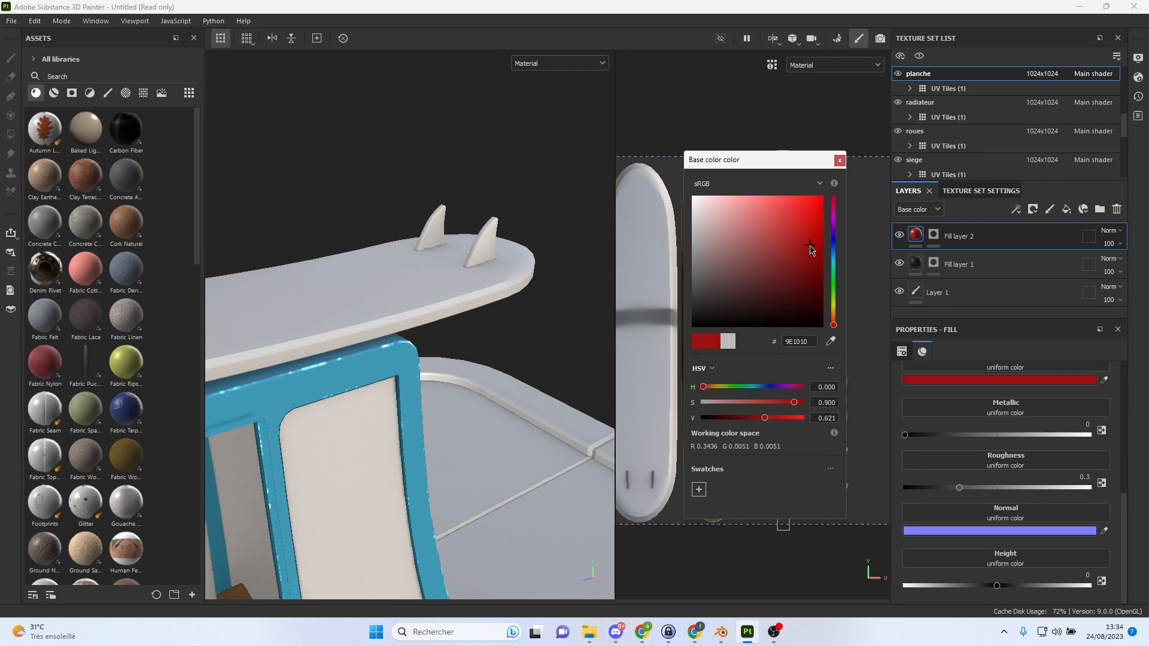
pyautogui.click(840, 161)
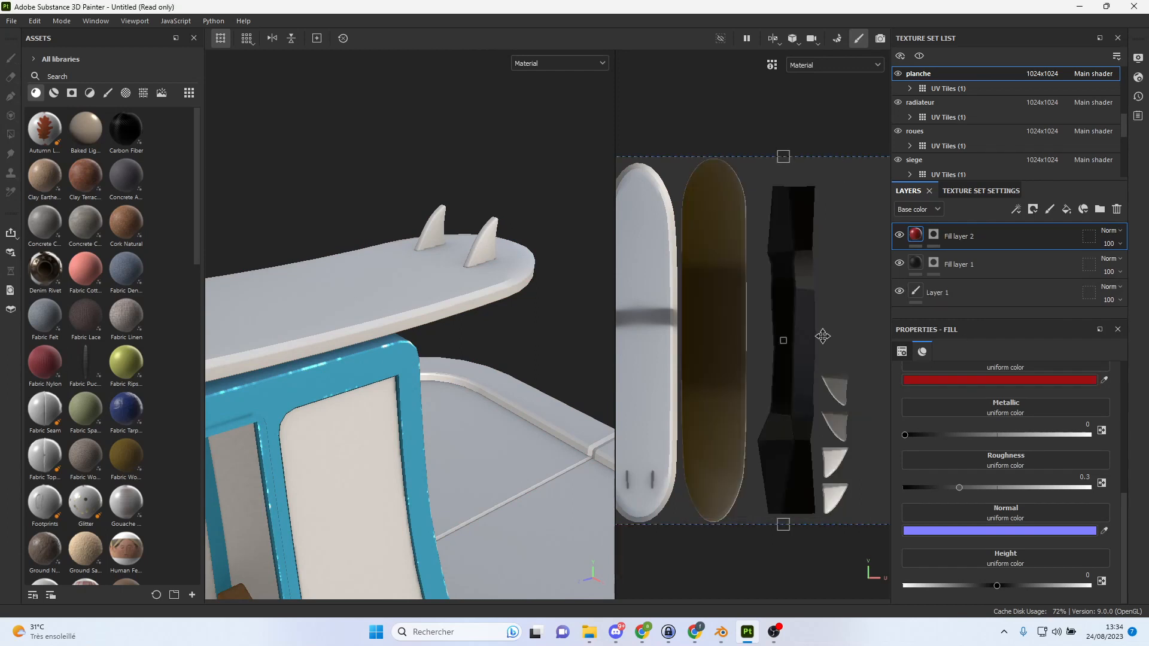
pyautogui.press('4')
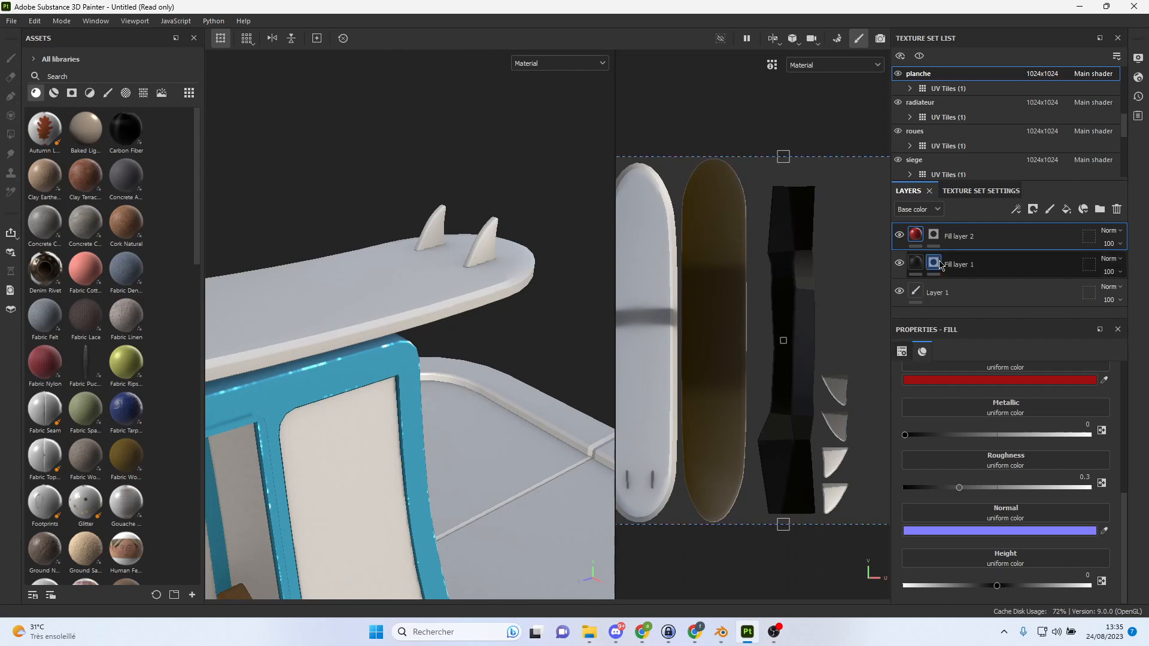
pyautogui.moveTo(866, 337); pyautogui.dragTo(821, 525)
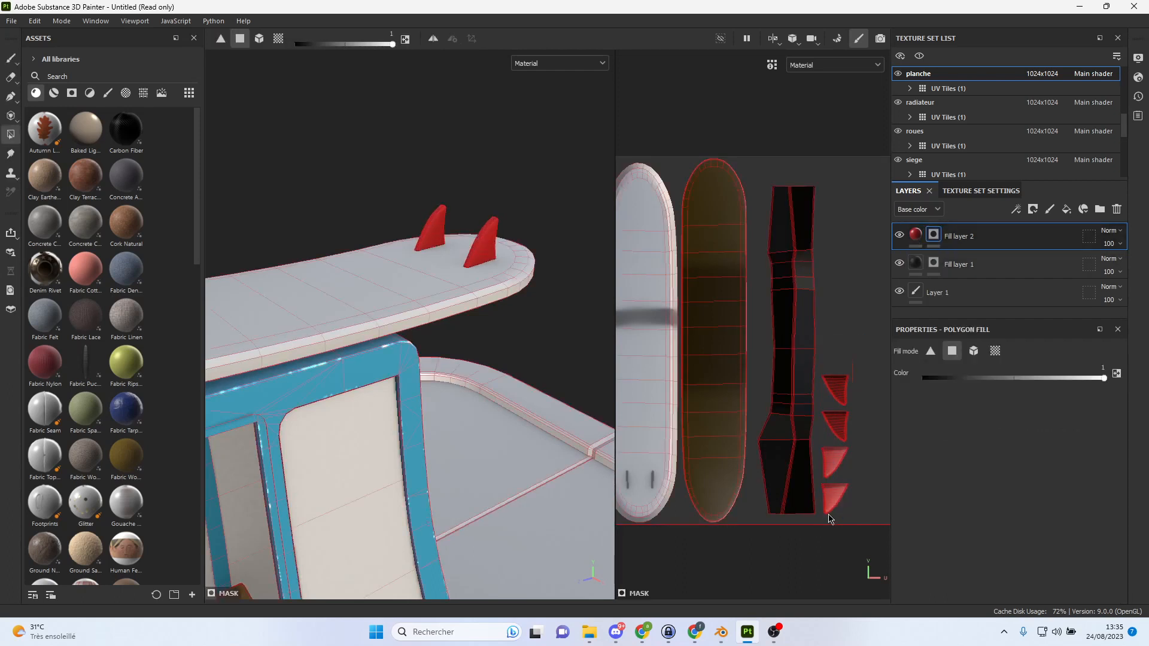
# Add a fill layer above Layer 1 in the planche set with a light gray base color, Metallic 0.4921 and Roughness 0.1746.
pyautogui.scroll(3, 529, 318)
pyautogui.click(979, 293)
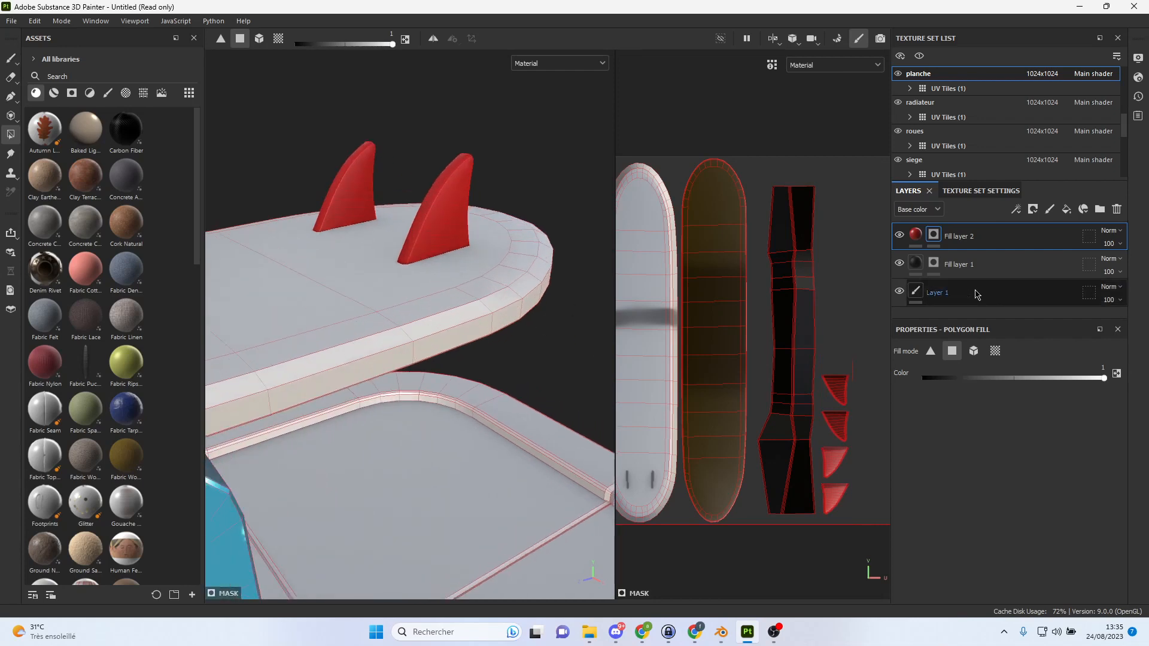
pyautogui.scroll(-3, 1040, 463)
pyautogui.scroll(3, 1039, 463)
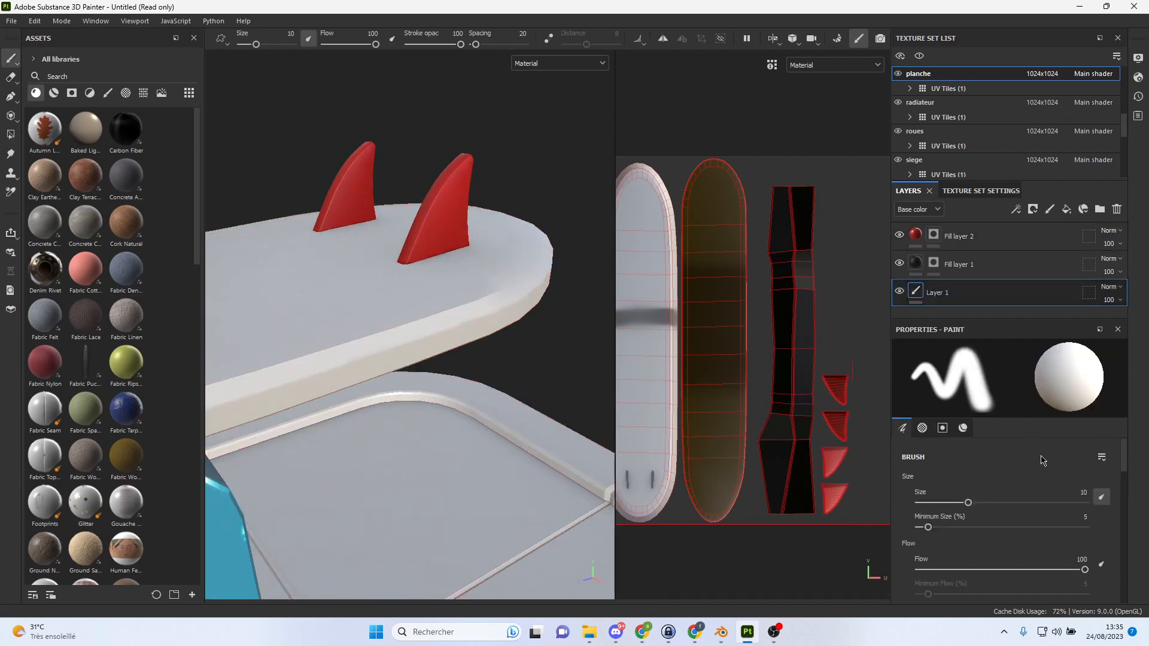
pyautogui.click(1066, 209)
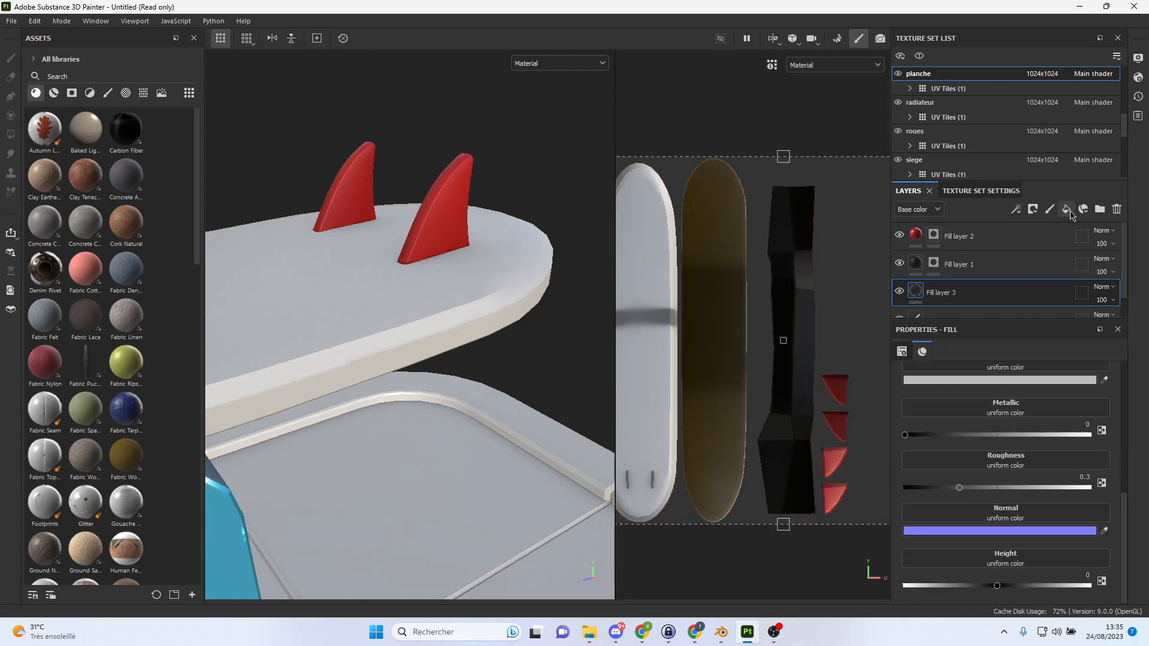
pyautogui.click(1003, 382)
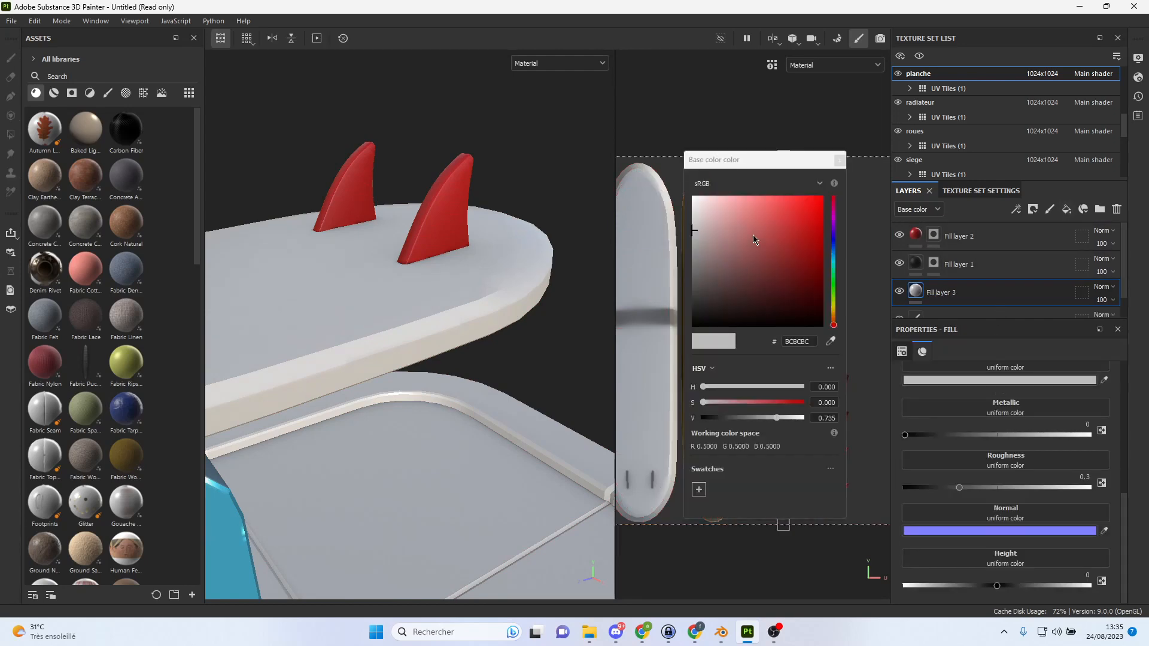
pyautogui.moveTo(693, 237)
pyautogui.mouseDown()
pyautogui.moveTo(687, 322)
pyautogui.moveTo(694, 230)
pyautogui.mouseUp()
pyautogui.click(841, 160)
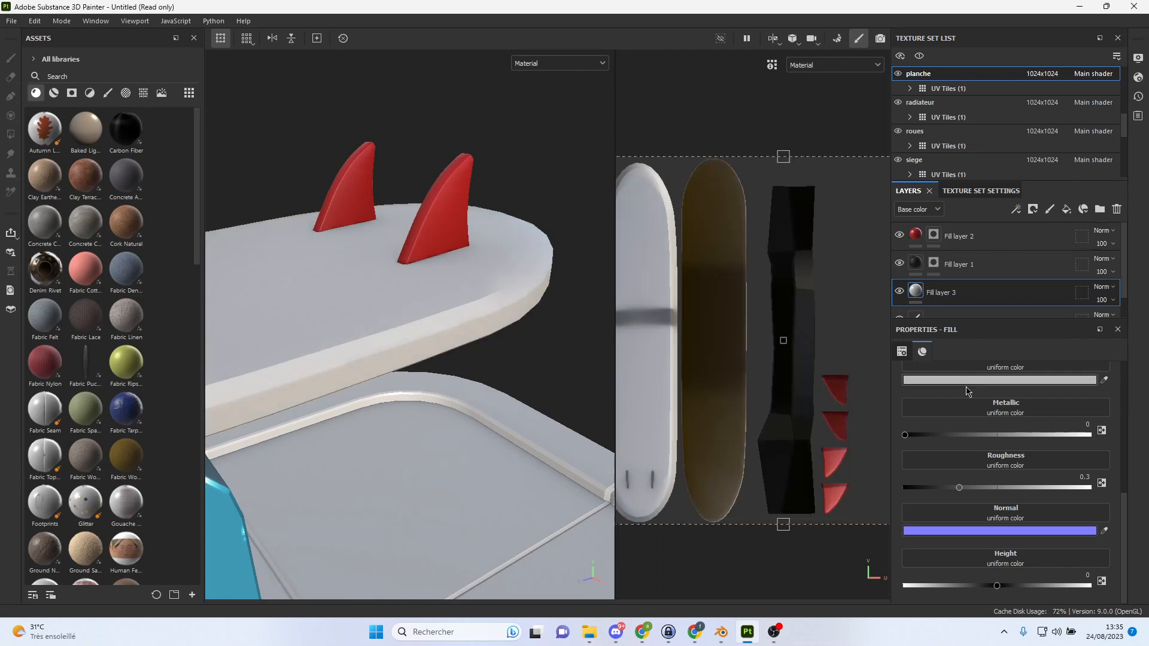
pyautogui.moveTo(909, 436)
pyautogui.mouseDown()
pyautogui.moveTo(1011, 439)
pyautogui.moveTo(988, 440)
pyautogui.moveTo(997, 443)
pyautogui.mouseUp()
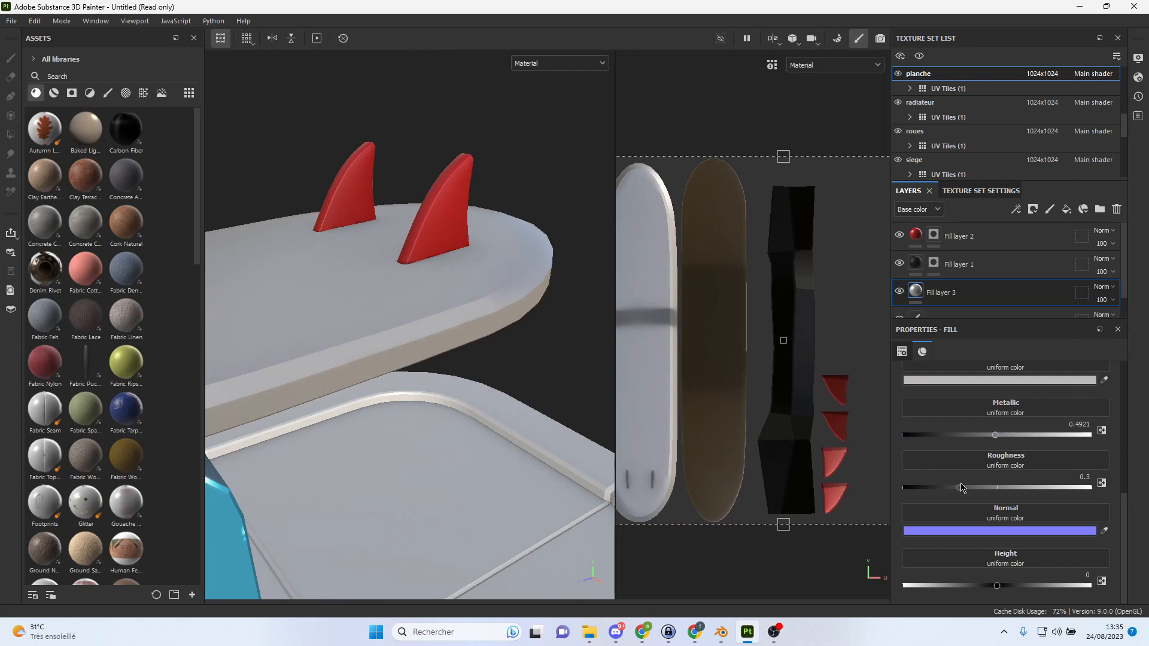
pyautogui.moveTo(960, 495); pyautogui.dragTo(934, 495)
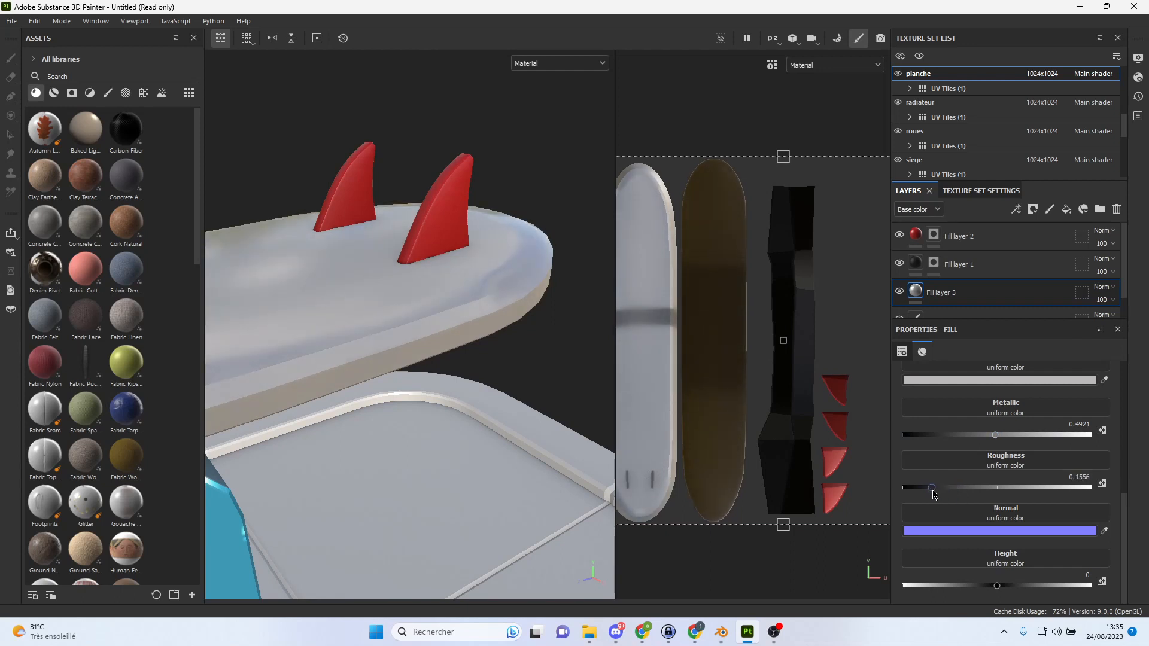
# Examine the surfboard's finish from several angles and inspect the front of the car around the headlight and radiator grille.
pyautogui.keyDown('alt'); pyautogui.moveTo(571, 384); pyautogui.dragTo(480, 348); pyautogui.keyUp('alt')
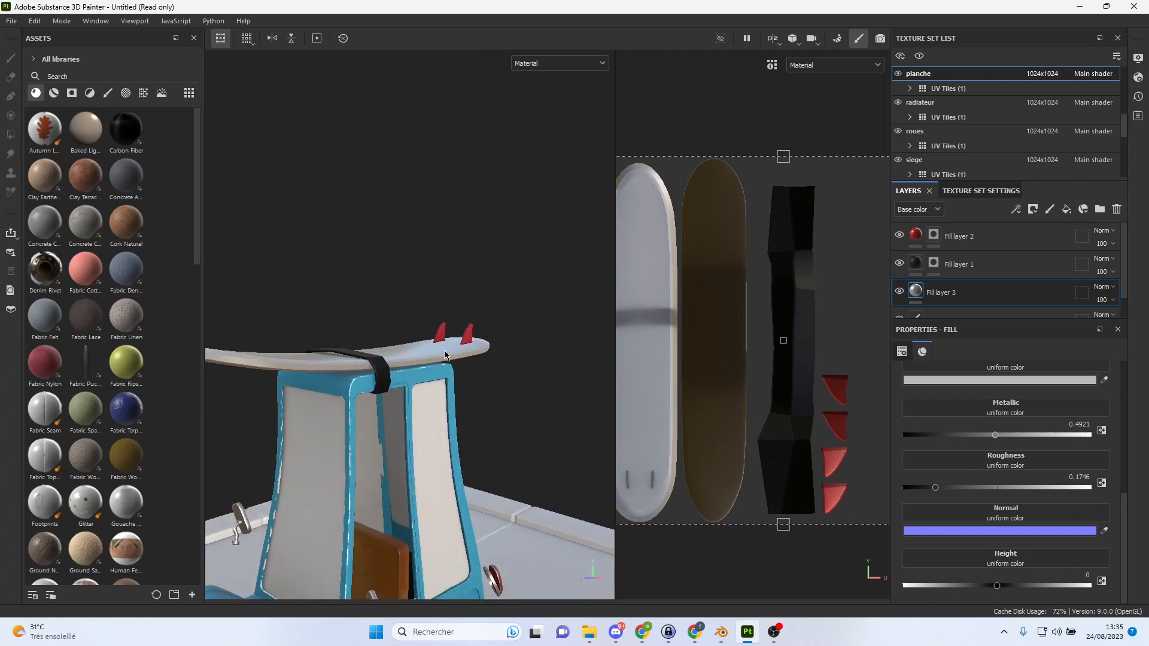
pyautogui.keyDown('alt'); pyautogui.moveTo(480, 347); pyautogui.dragTo(654, 411, button='right'); pyautogui.keyUp('alt')
pyautogui.keyDown('alt'); pyautogui.moveTo(427, 381); pyautogui.dragTo(418, 349, button='middle'); pyautogui.keyUp('alt')
pyautogui.keyDown('alt'); pyautogui.moveTo(418, 349); pyautogui.dragTo(831, 466, button='right'); pyautogui.keyUp('alt')
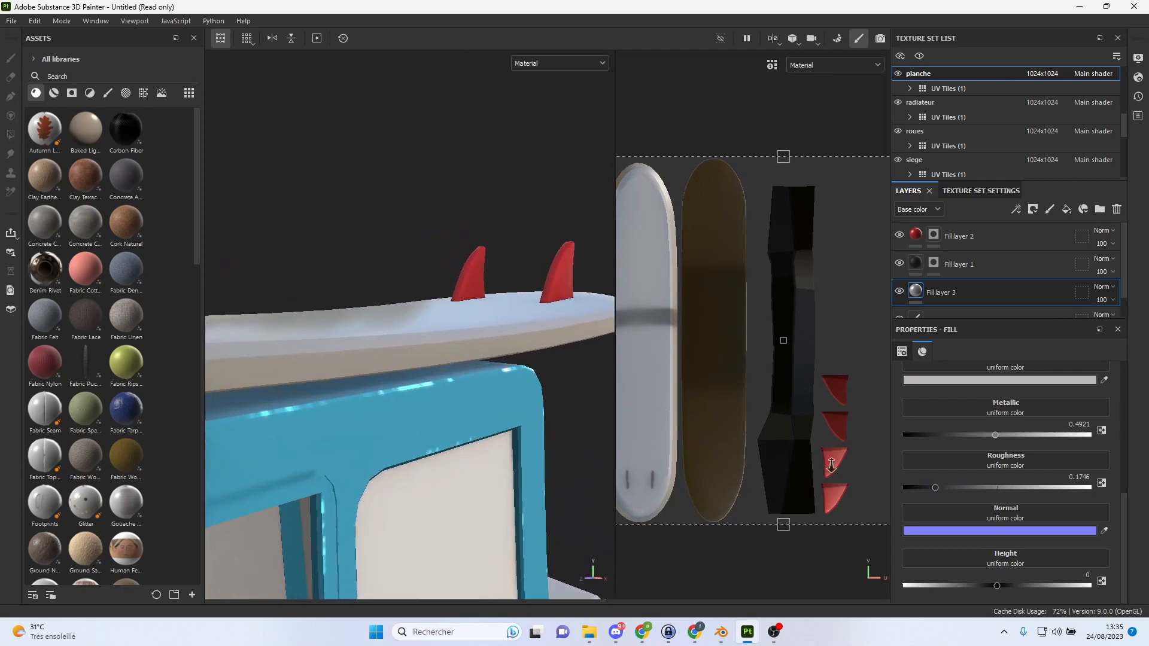
pyautogui.keyDown('alt'); pyautogui.moveTo(563, 387); pyautogui.dragTo(539, 392); pyautogui.keyUp('alt')
pyautogui.keyDown('alt'); pyautogui.moveTo(539, 393); pyautogui.dragTo(264, 329, button='right'); pyautogui.keyUp('alt')
pyautogui.keyDown('alt'); pyautogui.moveTo(407, 385); pyautogui.dragTo(414, 353); pyautogui.keyUp('alt')
pyautogui.moveTo(614, 335); pyautogui.dragTo(729, 336)
pyautogui.keyDown('alt'); pyautogui.moveTo(688, 395); pyautogui.dragTo(584, 424, button='right'); pyautogui.keyUp('alt')
pyautogui.keyDown('alt'); pyautogui.moveTo(583, 424); pyautogui.dragTo(578, 335, button='middle'); pyautogui.keyUp('alt')
pyautogui.moveTo(578, 336)
pyautogui.keyDown('alt'); pyautogui.mouseDown()
pyautogui.moveTo(572, 303)
pyautogui.moveTo(565, 353)
pyautogui.mouseUp(); pyautogui.keyUp('alt')
pyautogui.keyDown('alt'); pyautogui.moveTo(564, 353); pyautogui.dragTo(587, 359, button='right'); pyautogui.keyUp('alt')
pyautogui.keyDown('alt'); pyautogui.moveTo(587, 359); pyautogui.dragTo(619, 344); pyautogui.keyUp('alt')
pyautogui.keyDown('alt'); pyautogui.moveTo(620, 344); pyautogui.dragTo(916, 477, button='right'); pyautogui.keyUp('alt')
pyautogui.keyDown('alt'); pyautogui.moveTo(578, 392); pyautogui.dragTo(654, 376); pyautogui.keyUp('alt')
pyautogui.keyDown('alt'); pyautogui.moveTo(503, 388); pyautogui.dragTo(760, 432, button='right'); pyautogui.keyUp('alt')
pyautogui.keyDown('alt'); pyautogui.moveTo(404, 342); pyautogui.dragTo(436, 329); pyautogui.keyUp('alt')
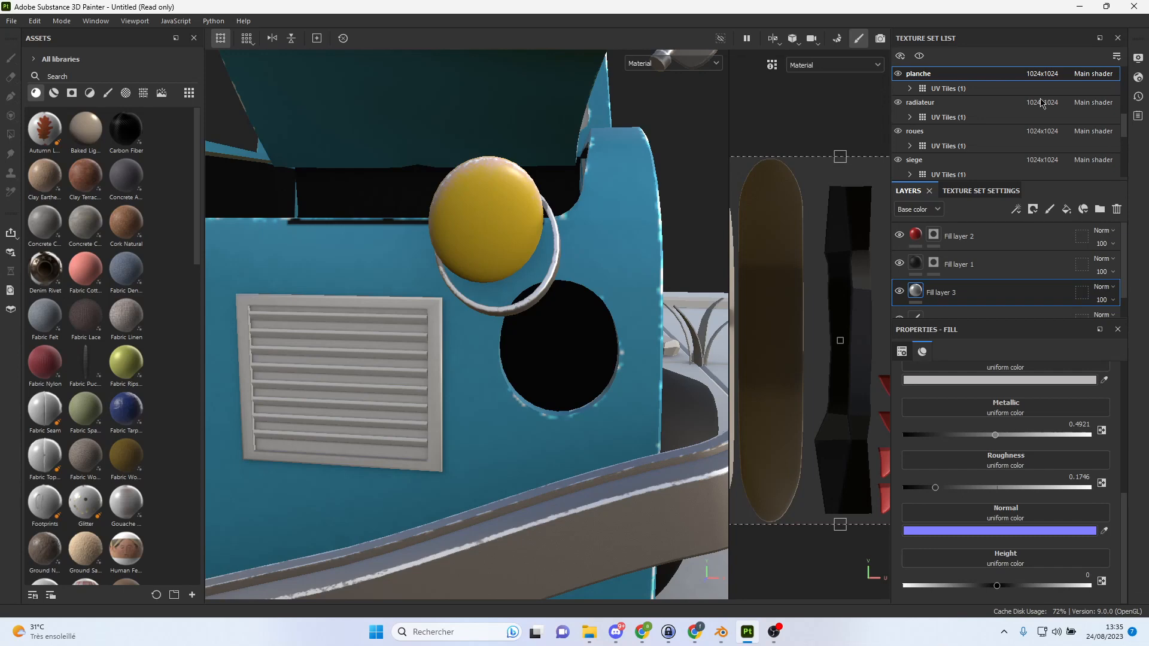
# Add a fill layer to the radiateur texture set and set its base color to dark gray 363636.
pyautogui.keyDown('ctrl'); pyautogui.keyDown('alt'); pyautogui.rightClick(426, 347); pyautogui.keyUp('alt'); pyautogui.keyUp('ctrl')
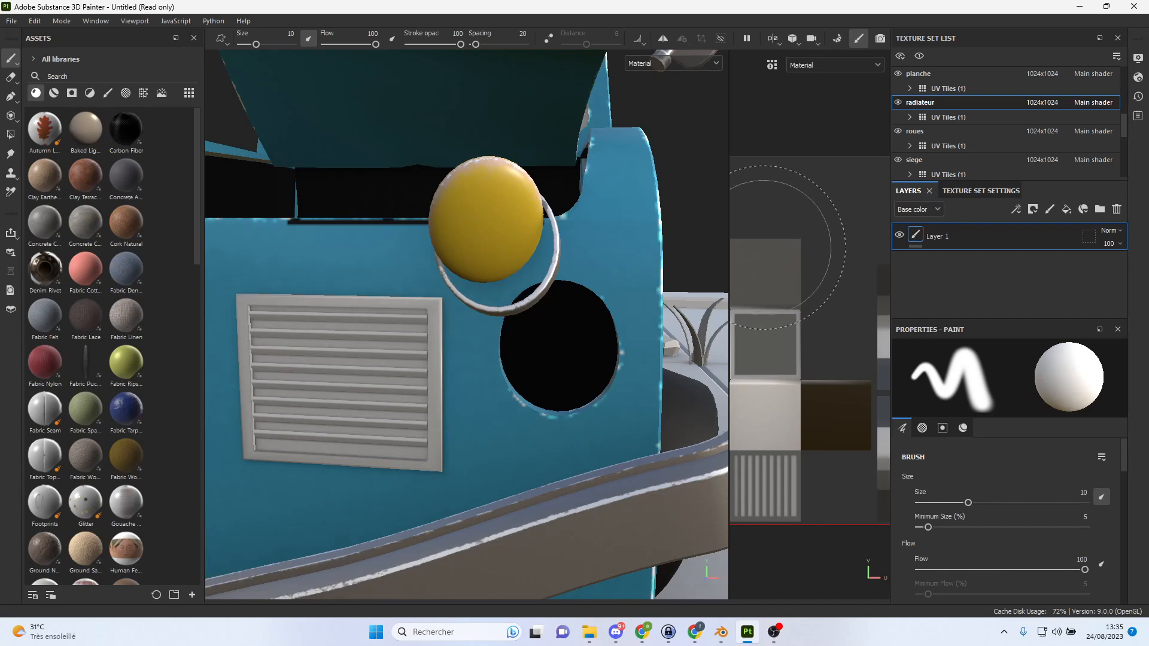
pyautogui.click(1067, 209)
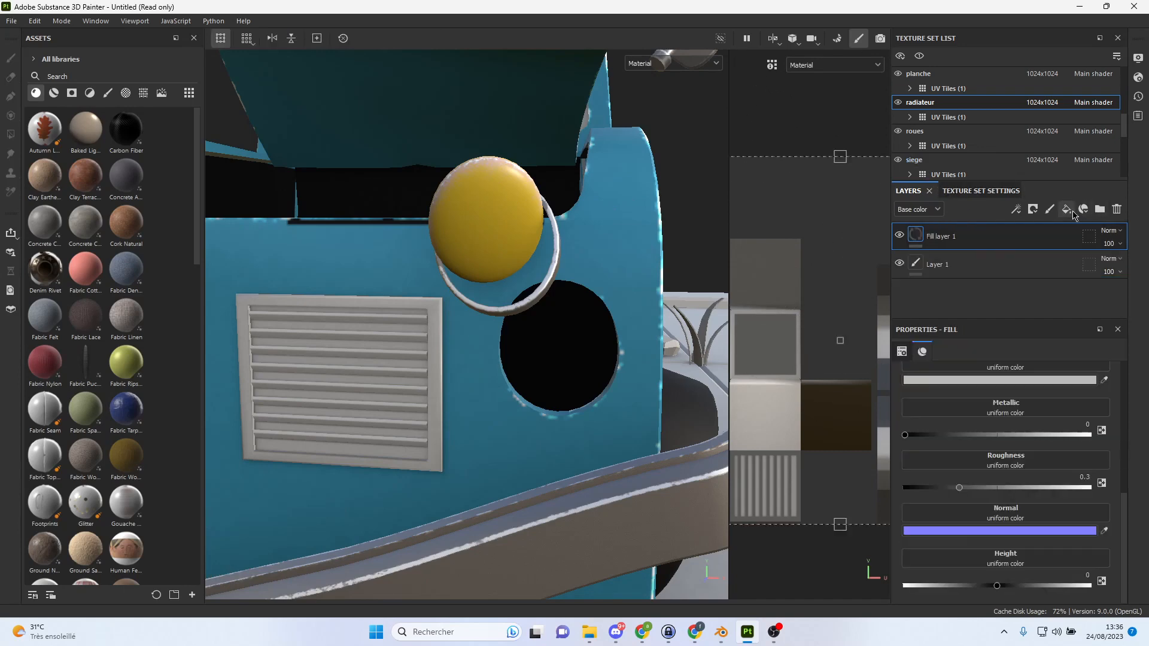
pyautogui.click(999, 380)
pyautogui.moveTo(720, 255)
pyautogui.mouseDown()
pyautogui.moveTo(694, 263)
pyautogui.moveTo(693, 305)
pyautogui.mouseUp()
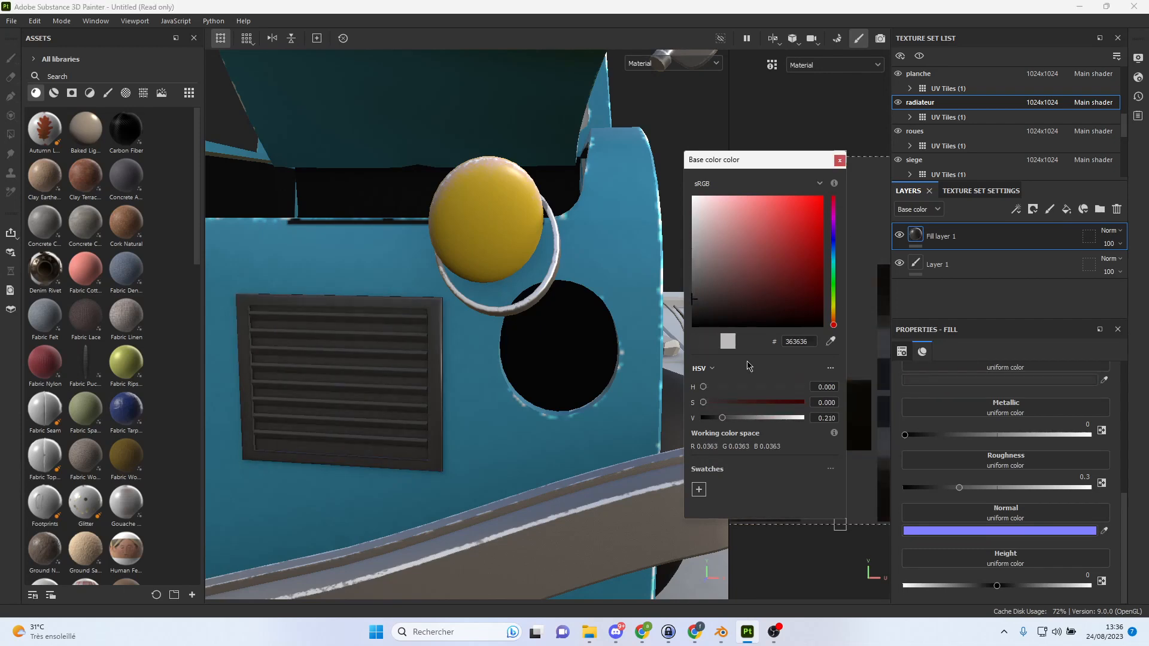
pyautogui.click(840, 160)
# Set the radiator fill layer's Metallic to 0.8921 and Roughness to 0.2349.
pyautogui.moveTo(917, 435); pyautogui.dragTo(1071, 437)
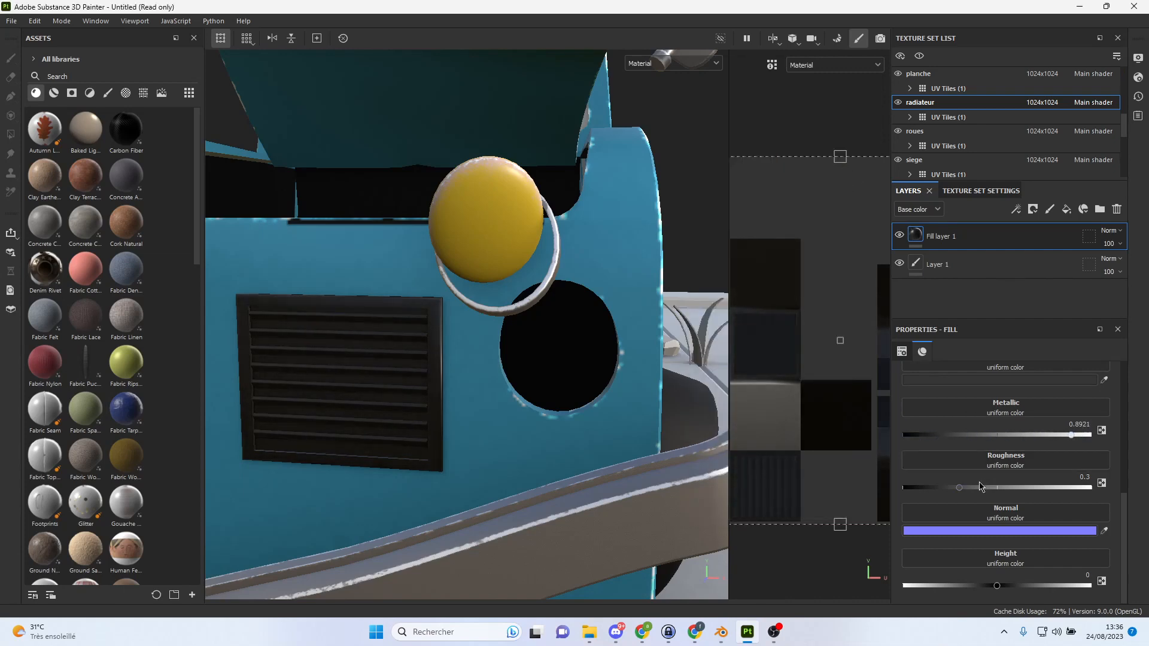
pyautogui.moveTo(957, 489); pyautogui.dragTo(947, 501)
pyautogui.scroll(5, 1058, 426)
pyautogui.scroll(-3, 1061, 430)
pyautogui.scroll(-1, 1059, 429)
pyautogui.scroll(1, 1058, 426)
pyautogui.scroll(-3, 1057, 424)
pyautogui.scroll(5, 1054, 425)
pyautogui.scroll(-4, 1054, 426)
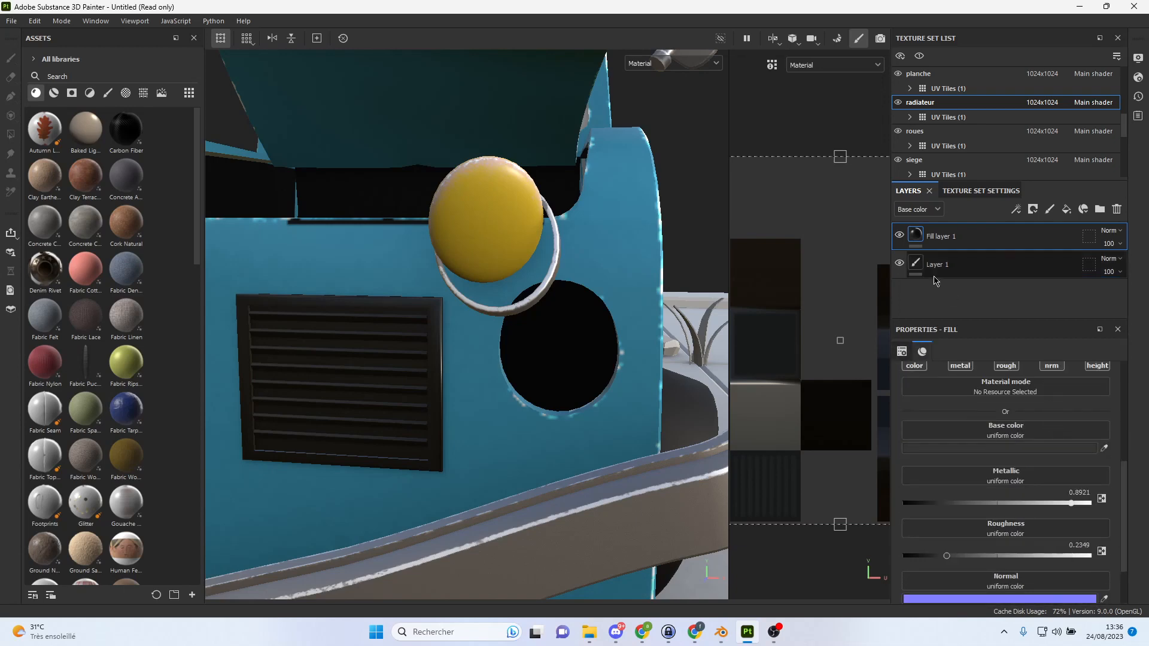
pyautogui.scroll(-1, 993, 439)
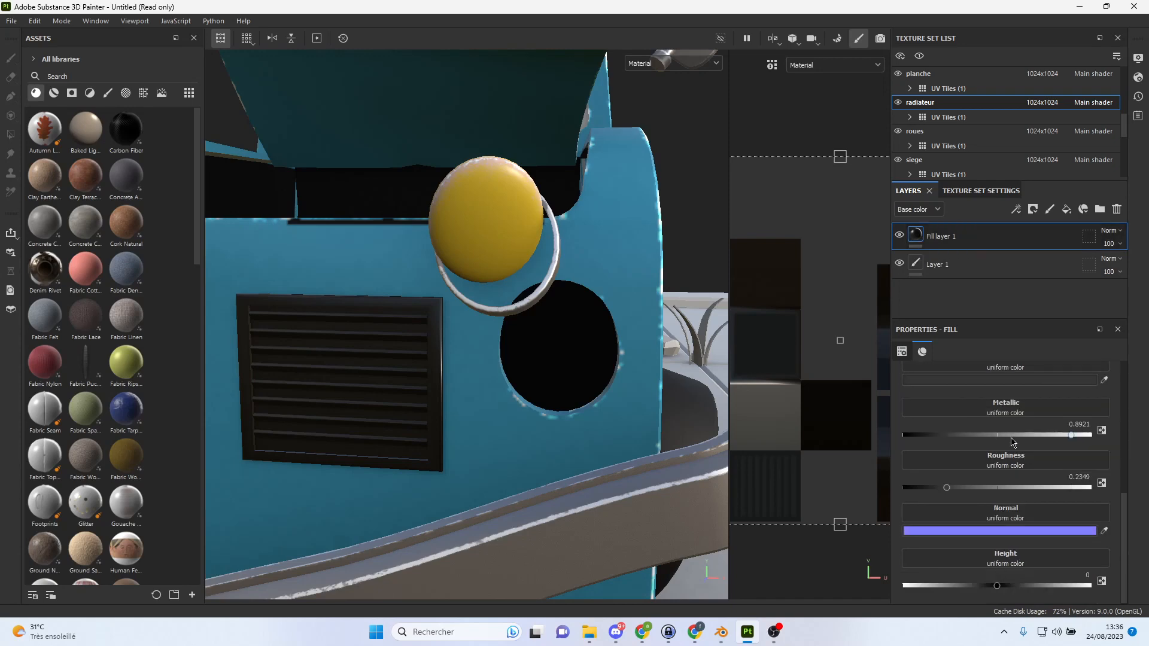
pyautogui.scroll(1, 1029, 473)
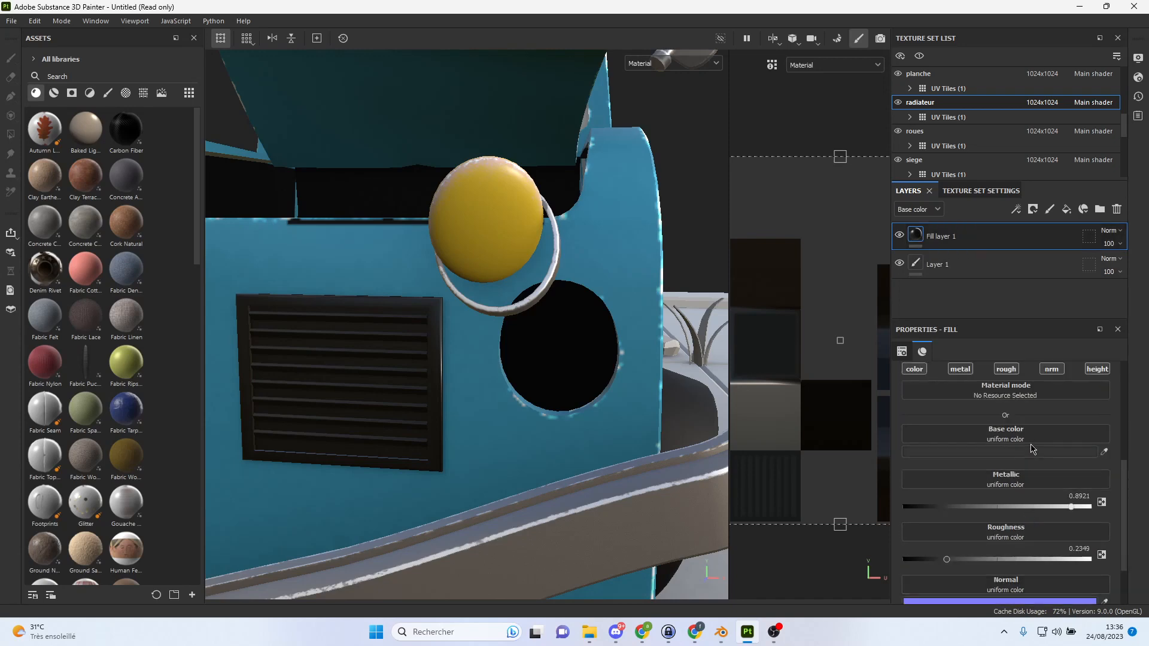
# Lighten the radiator fill layer's base color to gray 807F7F.
pyautogui.click(1028, 452)
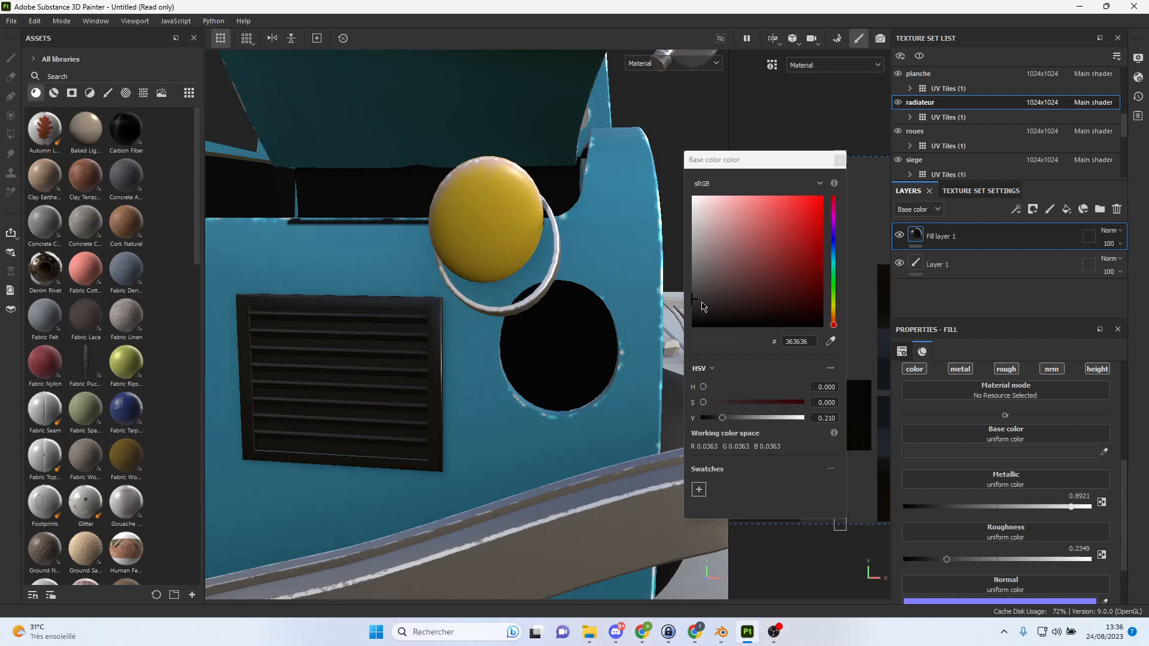
pyautogui.moveTo(698, 300); pyautogui.dragTo(699, 285)
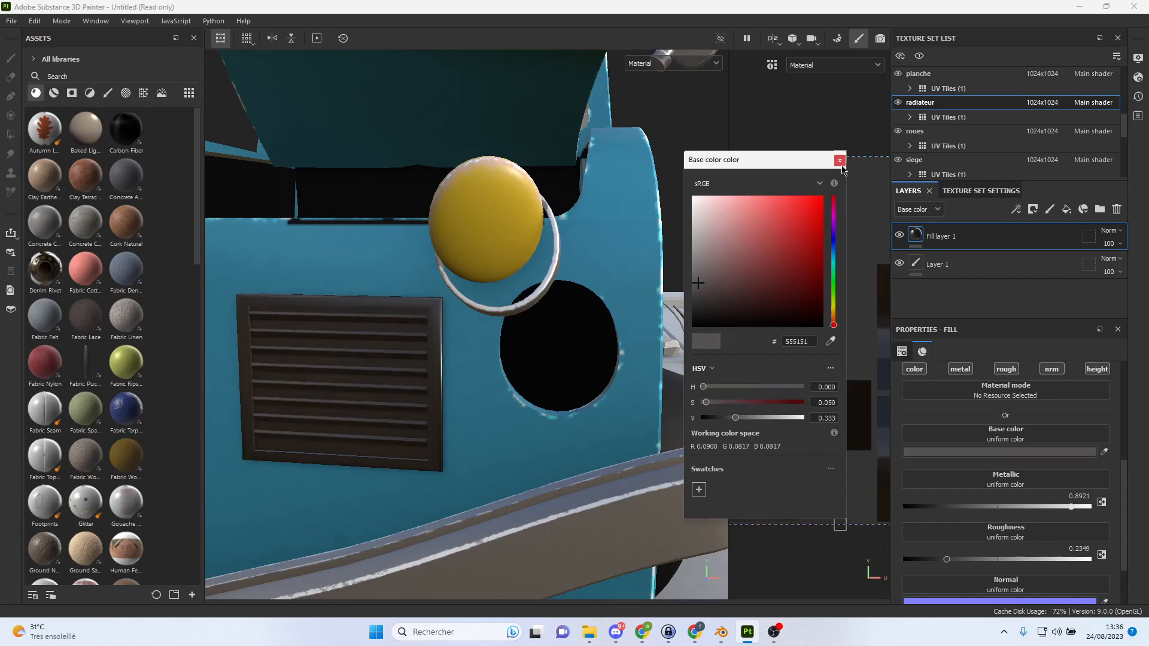
pyautogui.moveTo(699, 256); pyautogui.dragTo(695, 263)
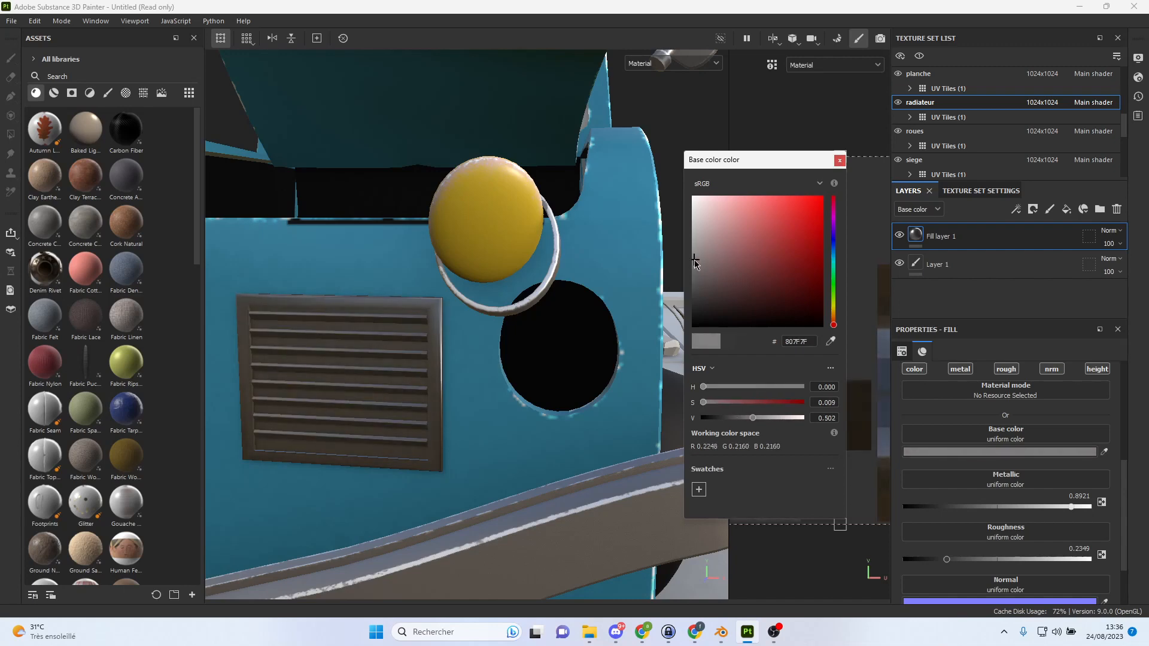
pyautogui.click(841, 161)
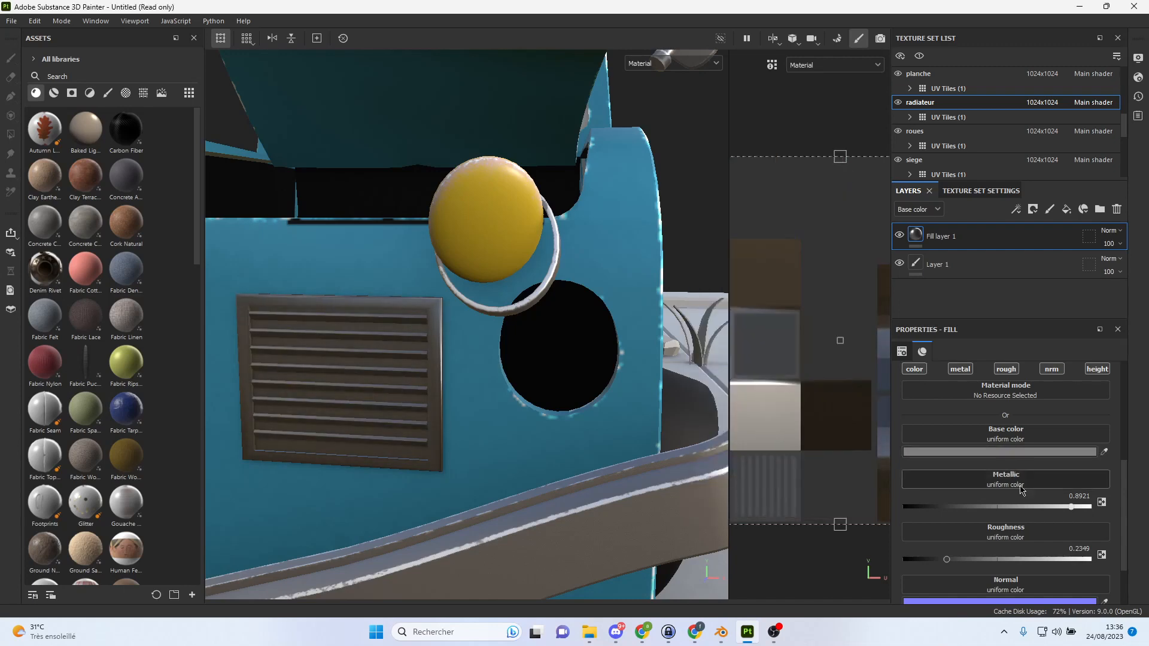
# Set the radiator fill layer's Metallic to 0.8857 and Roughness to 0.4794.
pyautogui.moveTo(1071, 511)
pyautogui.mouseDown()
pyautogui.moveTo(984, 510)
pyautogui.moveTo(1033, 503)
pyautogui.mouseUp()
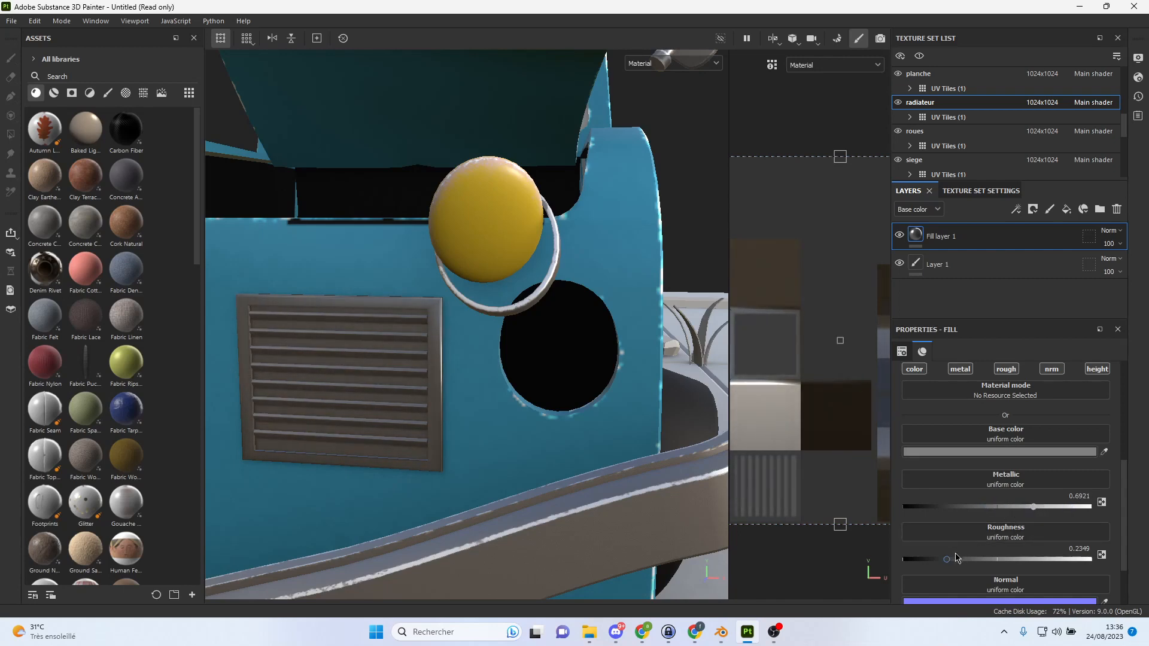
pyautogui.moveTo(950, 565)
pyautogui.mouseDown()
pyautogui.moveTo(1012, 558)
pyautogui.moveTo(994, 559)
pyautogui.mouseUp()
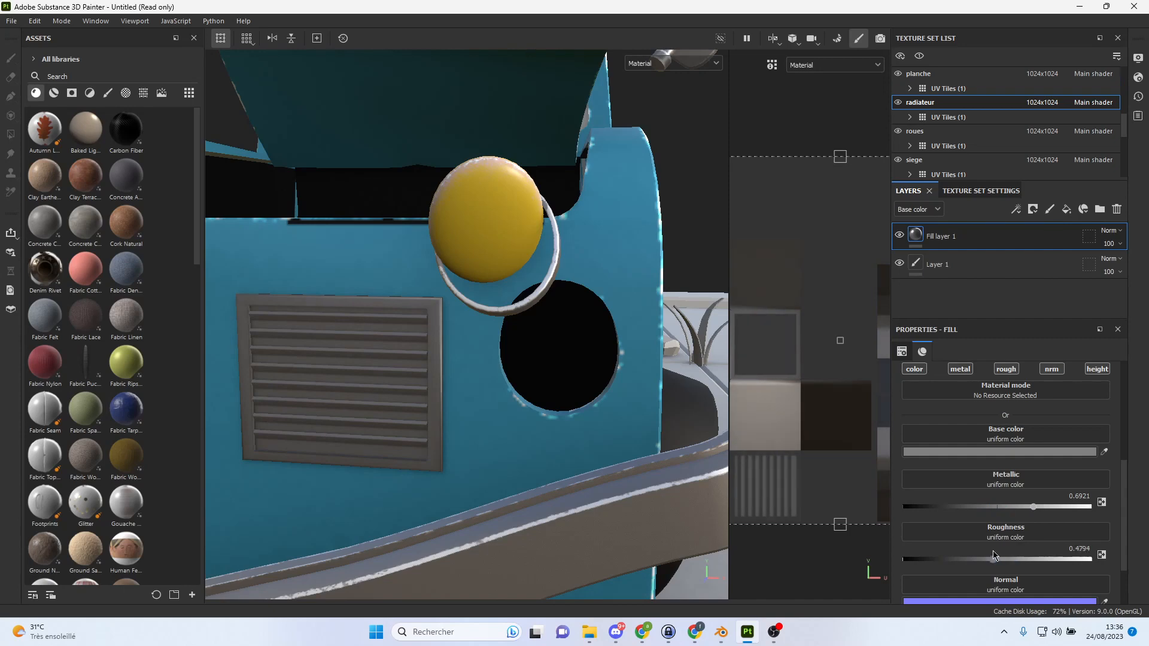
pyautogui.moveTo(1041, 507); pyautogui.dragTo(1075, 507)
# Add a second fill layer to the radiateur texture set and give it a black mask.
pyautogui.scroll(-3, 515, 409)
pyautogui.keyDown('alt'); pyautogui.moveTo(540, 394); pyautogui.dragTo(586, 366); pyautogui.keyUp('alt')
pyautogui.scroll(-2, 479, 398)
pyautogui.keyDown('alt'); pyautogui.moveTo(486, 360); pyautogui.dragTo(711, 440, button='right'); pyautogui.keyUp('alt')
pyautogui.keyDown('alt'); pyautogui.moveTo(557, 417); pyautogui.dragTo(593, 413); pyautogui.keyUp('alt')
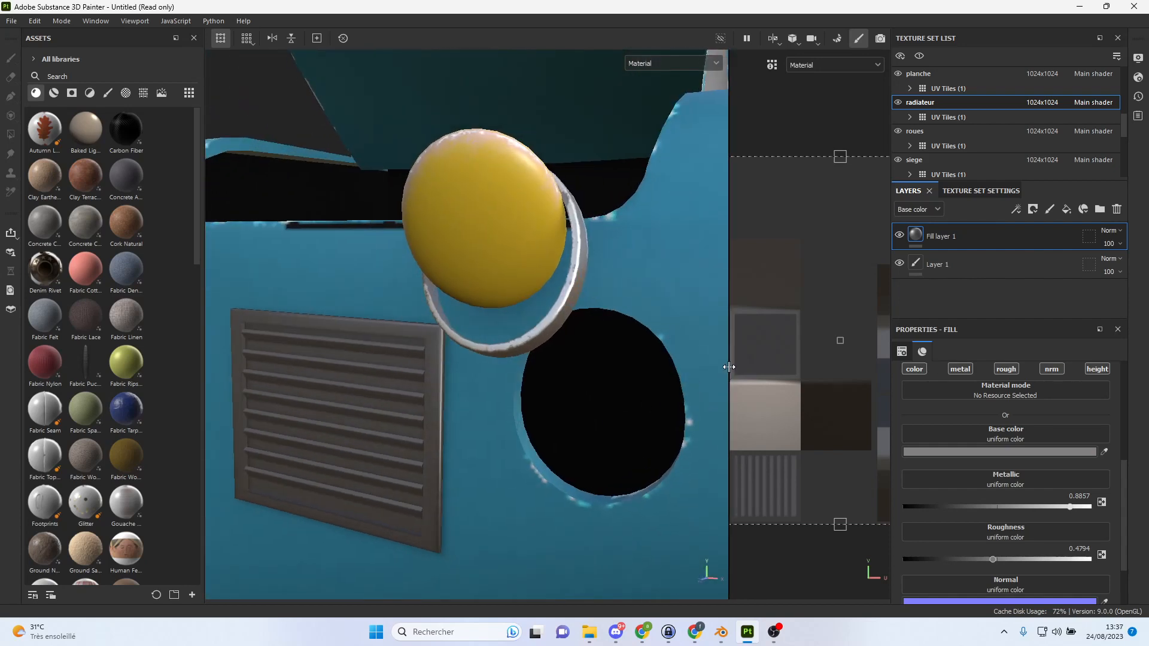
pyautogui.moveTo(729, 367); pyautogui.dragTo(541, 367)
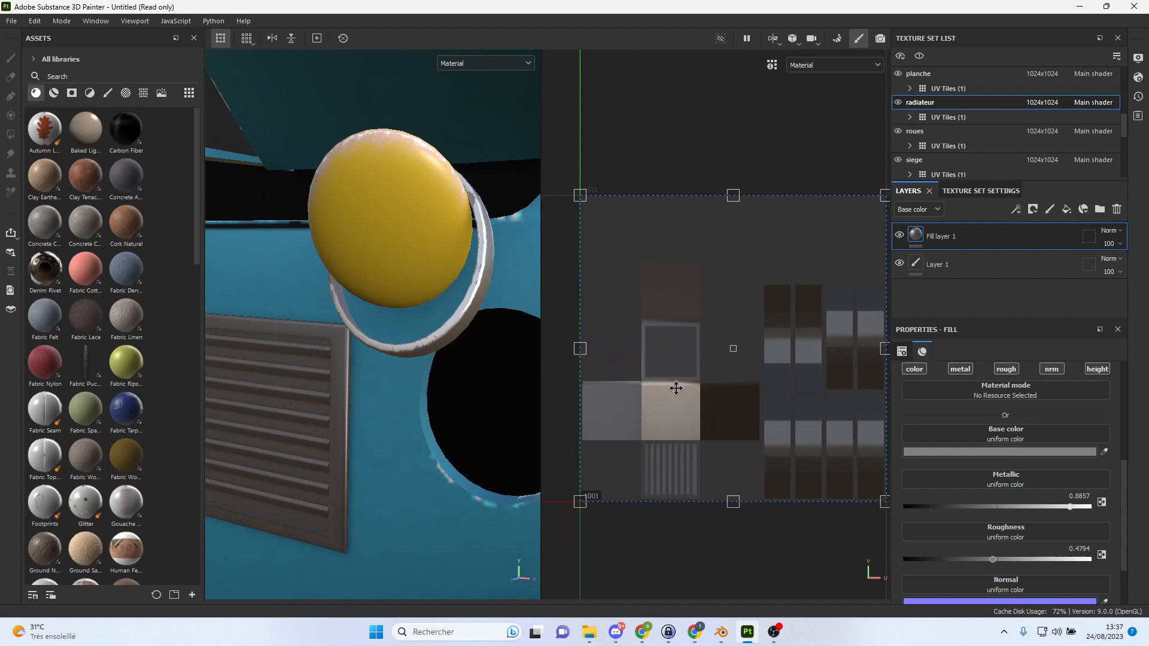
pyautogui.click(1067, 209)
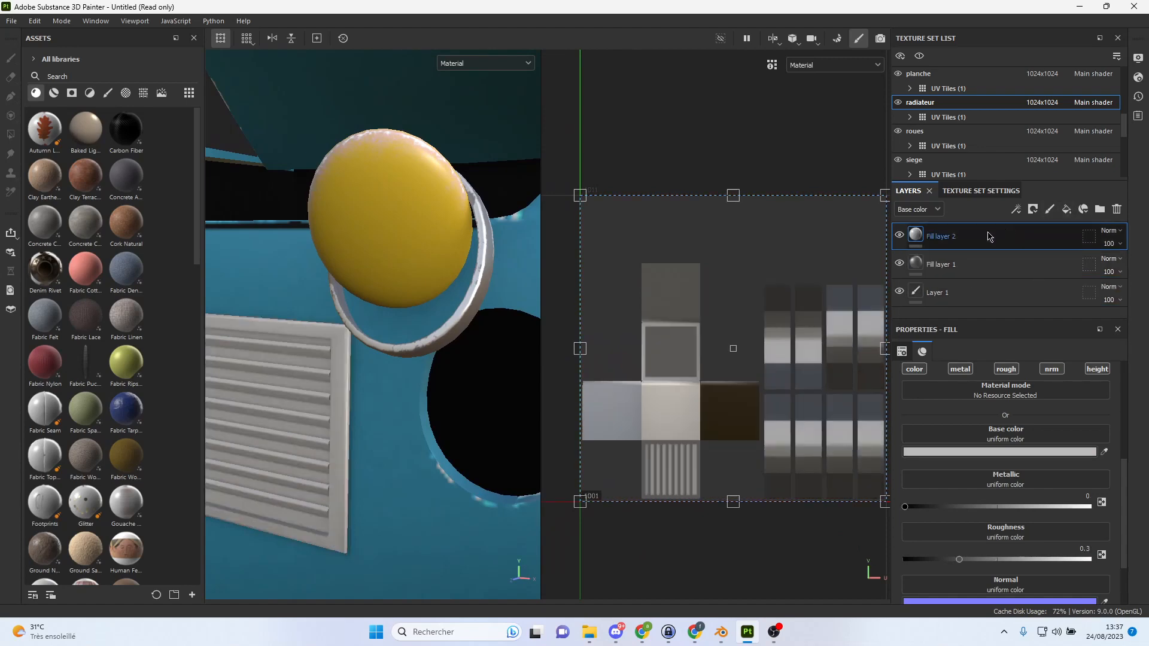
pyautogui.rightClick(943, 236)
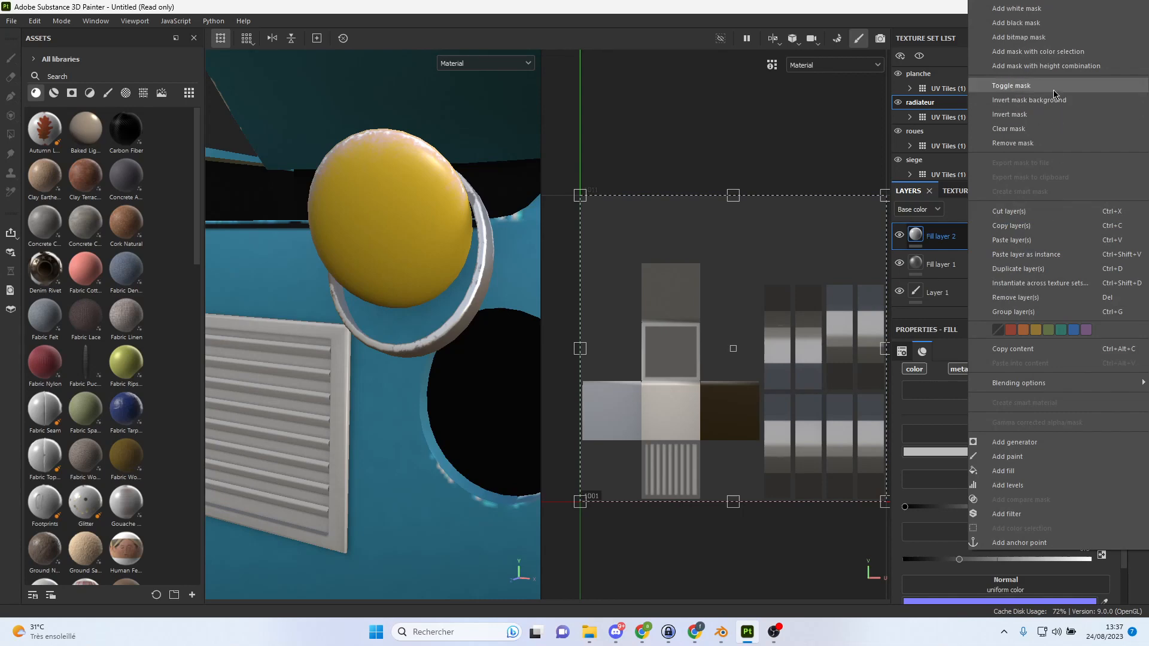
pyautogui.click(1043, 24)
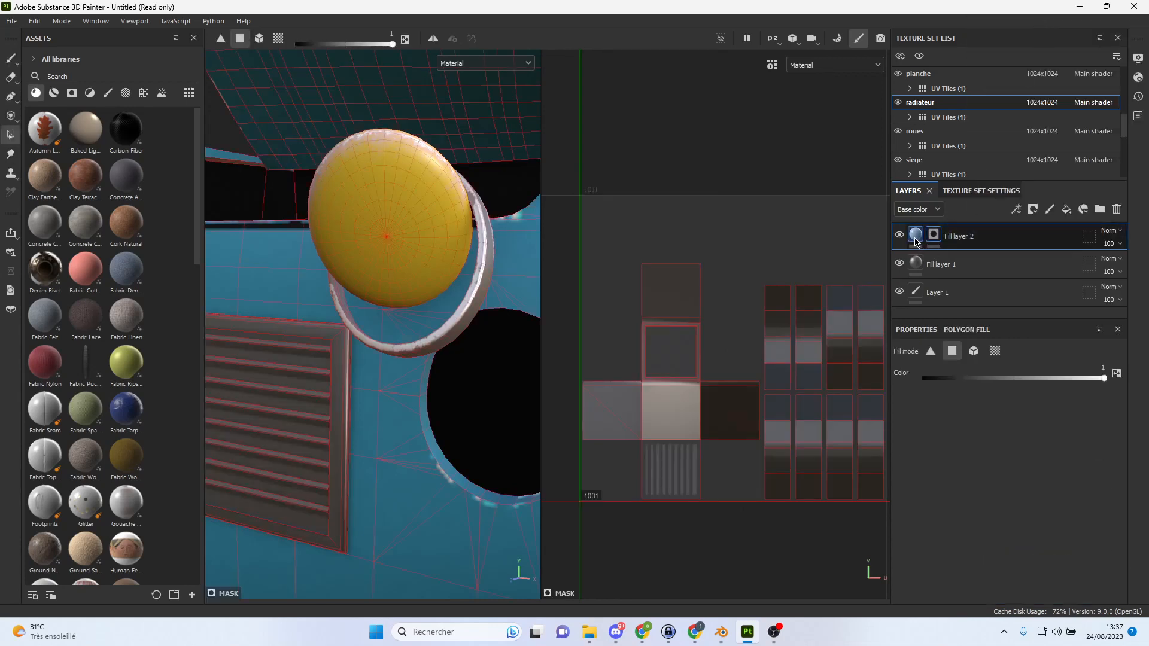
# Set the base color of the radiator's Fill layer 2 to bright red.
pyautogui.click(983, 457)
pyautogui.moveTo(815, 323); pyautogui.dragTo(813, 208)
pyautogui.click(840, 161)
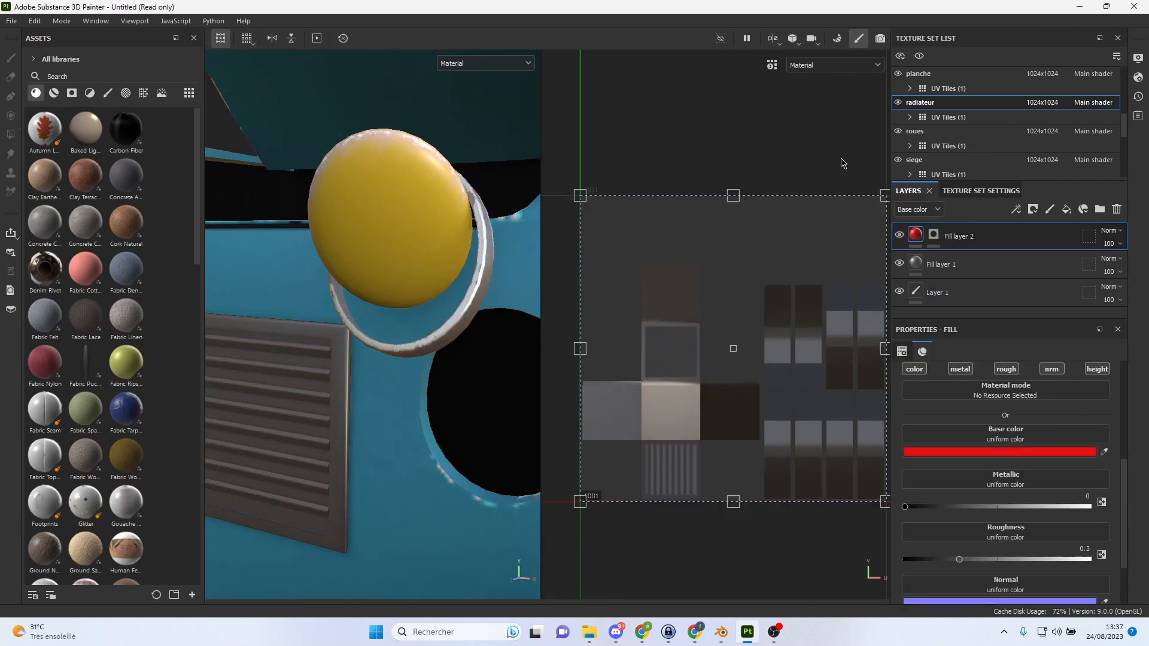
# Try Polygon Fill on single radiator UV islands to find the grille's outer frame, and undo the fill.
pyautogui.press('4')
pyautogui.moveTo(606, 242); pyautogui.dragTo(650, 251)
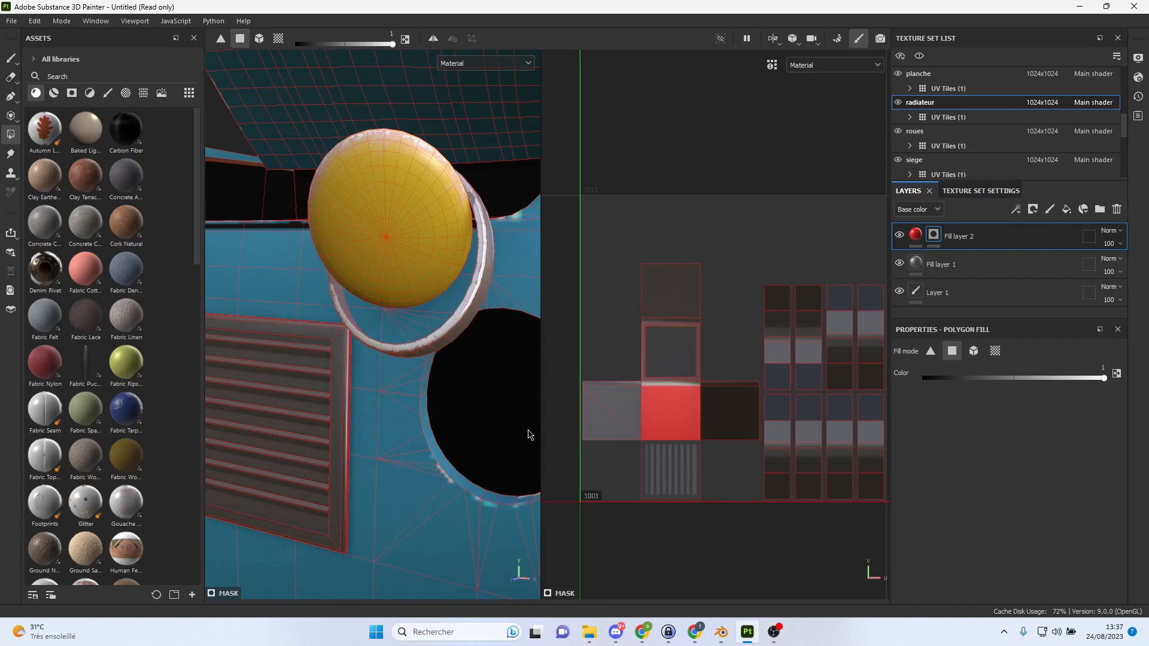
pyautogui.keyDown('alt'); pyautogui.moveTo(389, 414); pyautogui.dragTo(473, 372); pyautogui.keyUp('alt')
pyautogui.keyDown('alt'); pyautogui.moveTo(492, 337); pyautogui.dragTo(411, 397); pyautogui.keyUp('alt')
pyautogui.hotkey('ctrl', 'z')
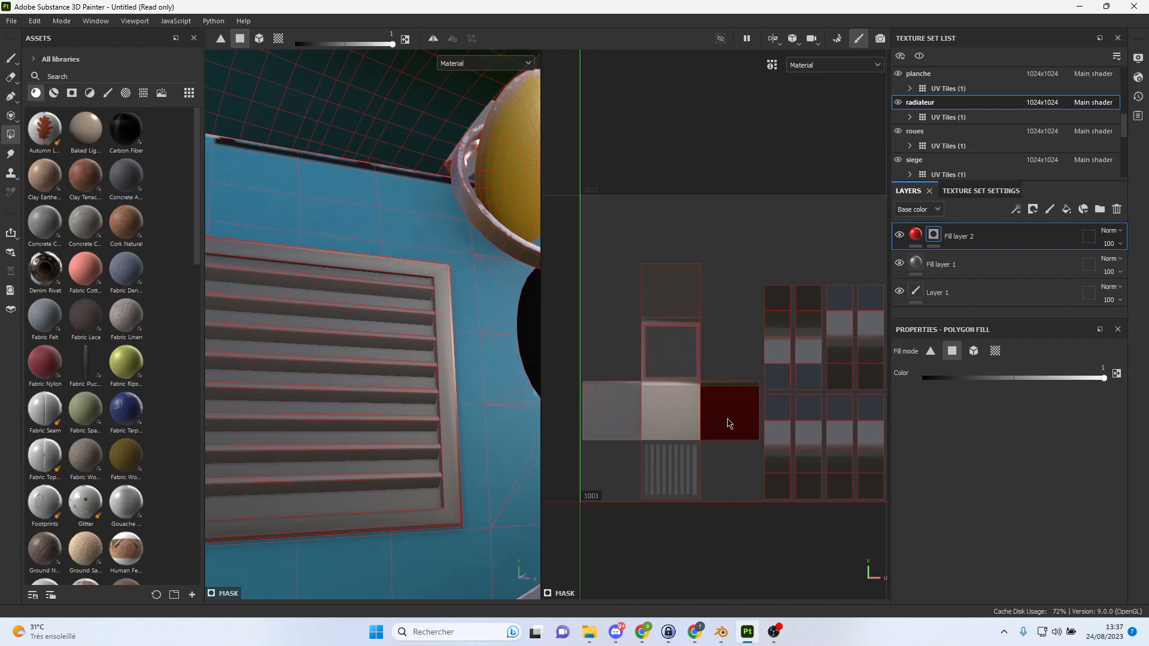
# Reveal the red fill on the radiator frame's five adjoining UV islands with Polygon Fill, leaving the slatted island masked.
pyautogui.click(666, 363)
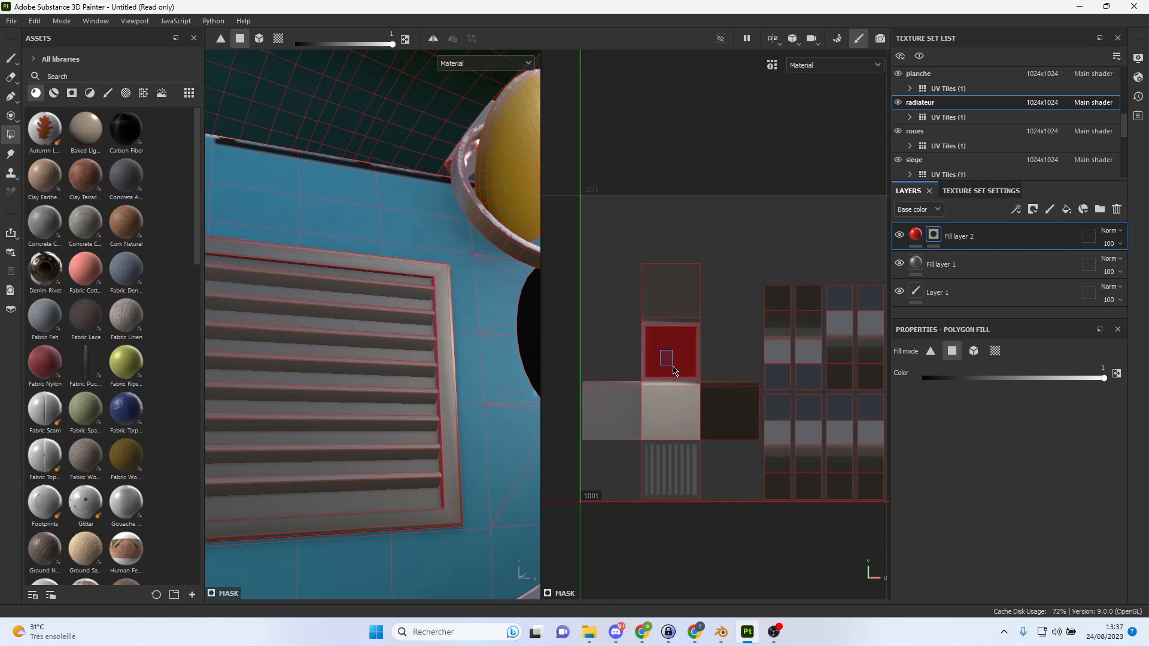
pyautogui.keyDown('ctrl'); pyautogui.click(674, 366); pyautogui.keyUp('ctrl')
pyautogui.click(668, 284)
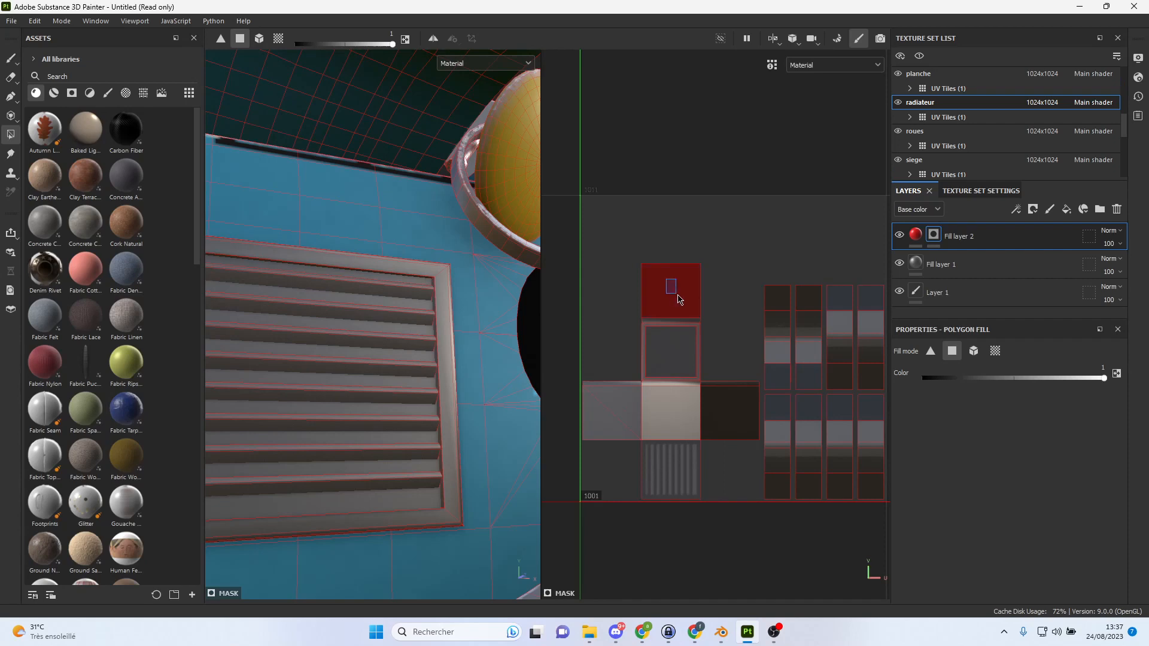
pyautogui.keyDown('ctrl'); pyautogui.click(680, 307); pyautogui.keyUp('ctrl')
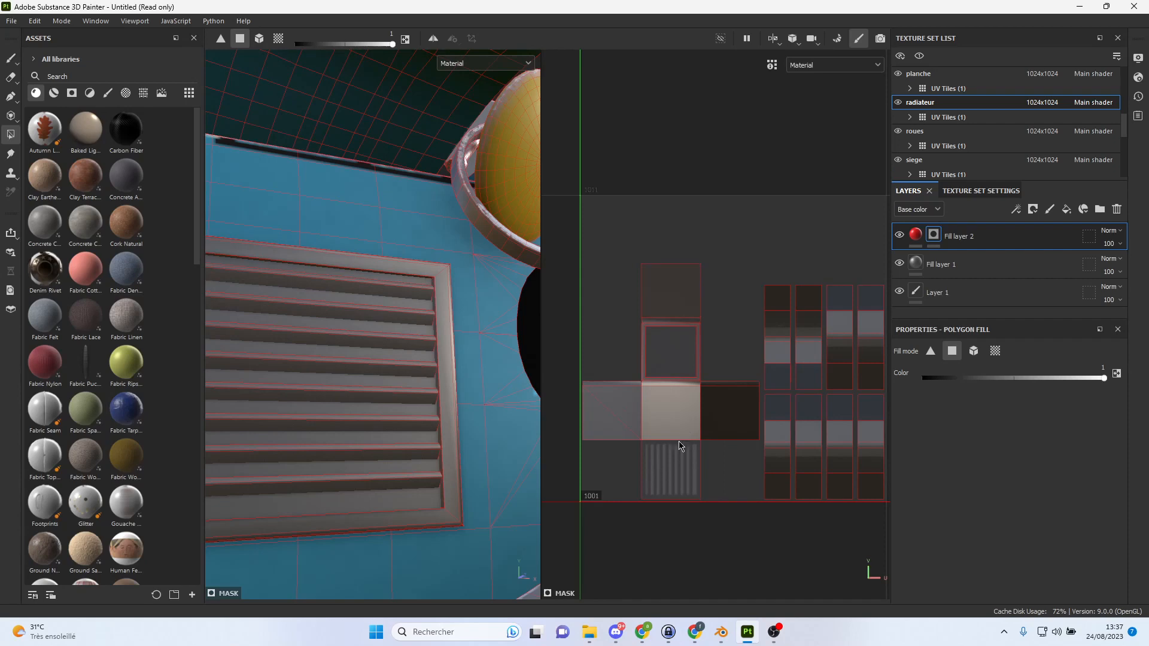
pyautogui.moveTo(603, 306); pyautogui.dragTo(713, 417)
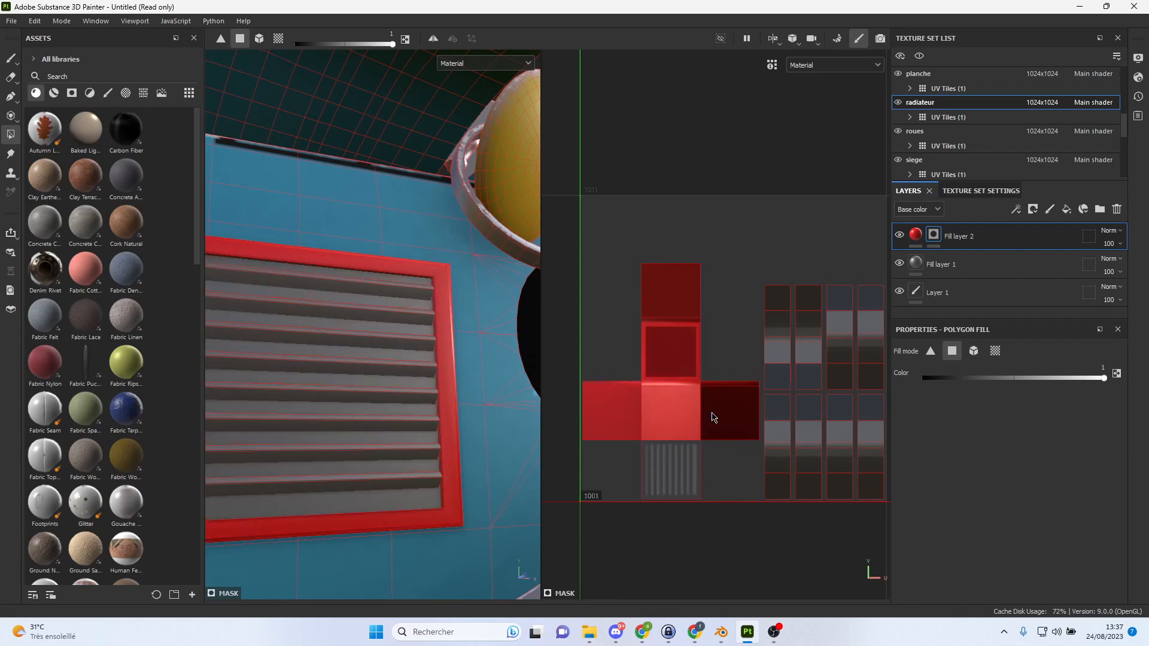
# Undo the red fill on the frame islands and reveal Fill layer 2 on the slatted UV island with Polygon Fill.
pyautogui.hotkey('ctrl', 'z')
pyautogui.click(676, 468)
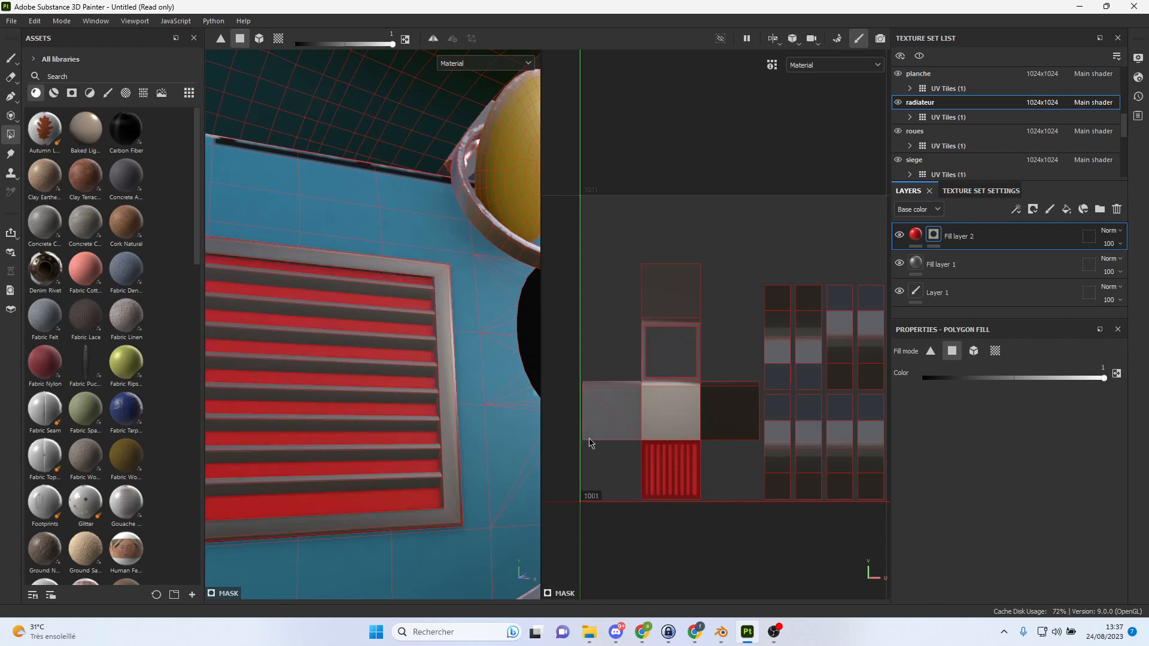
pyautogui.keyDown('alt'); pyautogui.moveTo(453, 388); pyautogui.dragTo(360, 414); pyautogui.keyUp('alt')
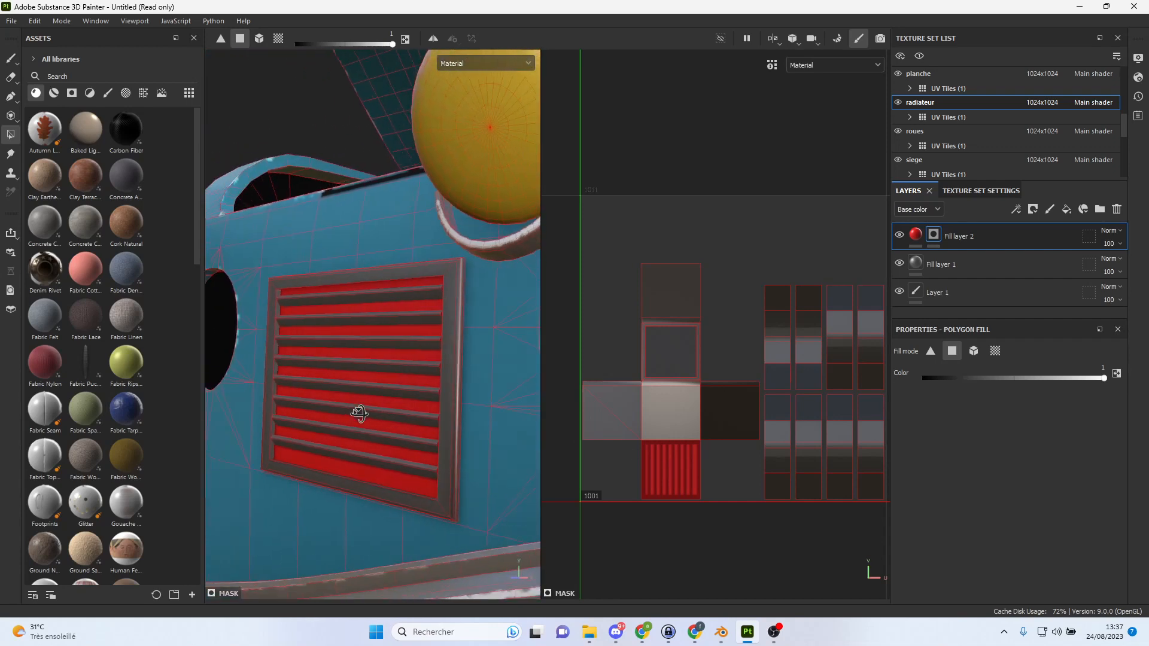
# Set the base color of the radiator's Fill layer 2 to black and its roughness to 1.
pyautogui.click(916, 234)
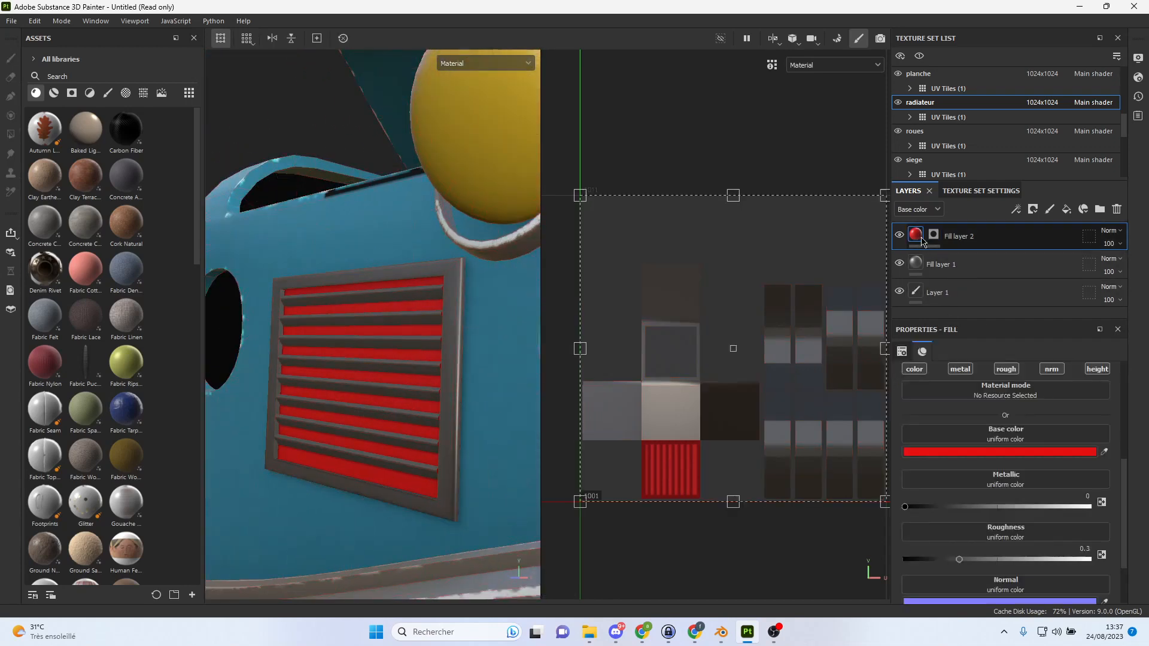
pyautogui.click(1017, 453)
pyautogui.click(802, 294)
pyautogui.click(692, 326)
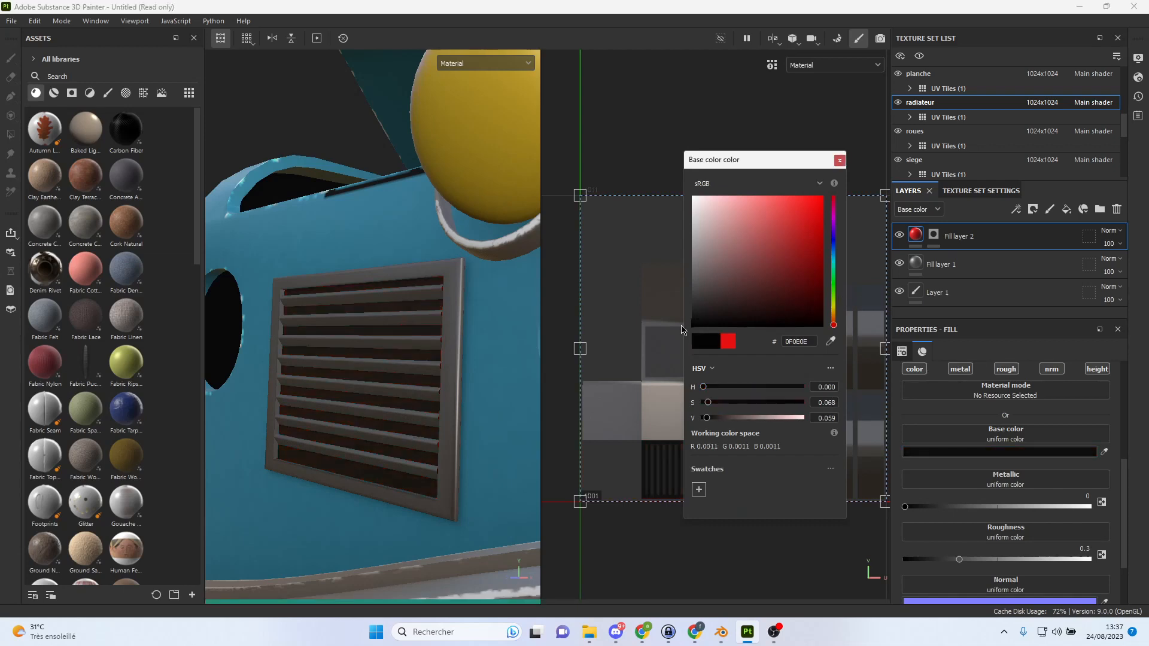
pyautogui.click(840, 161)
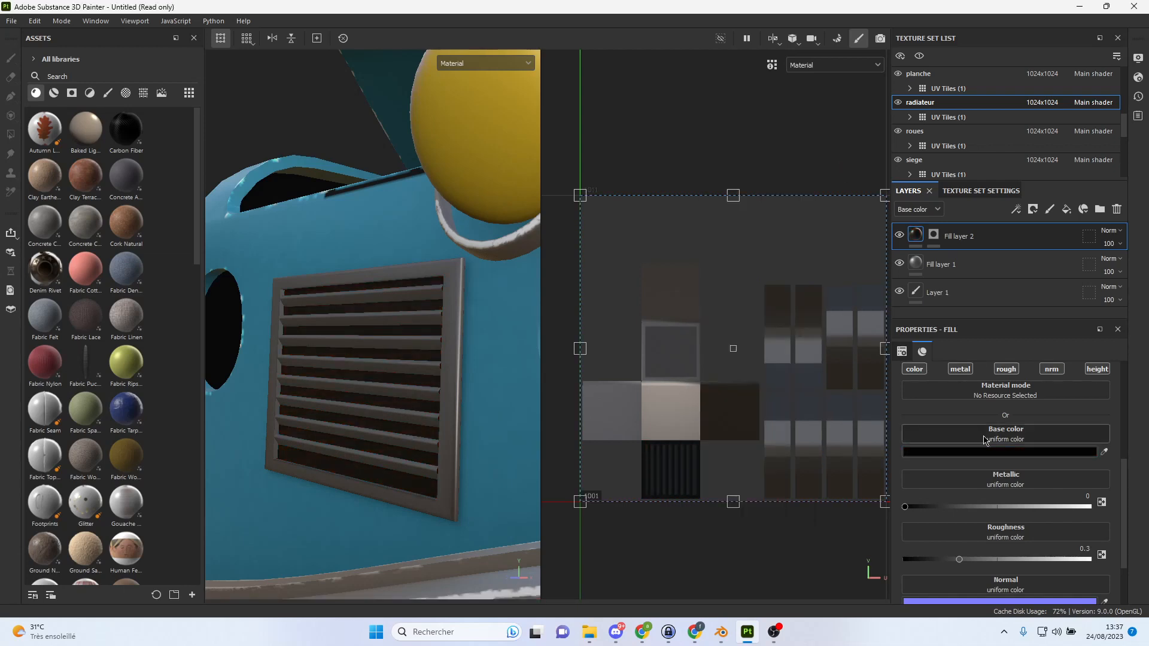
pyautogui.scroll(-2, 1004, 504)
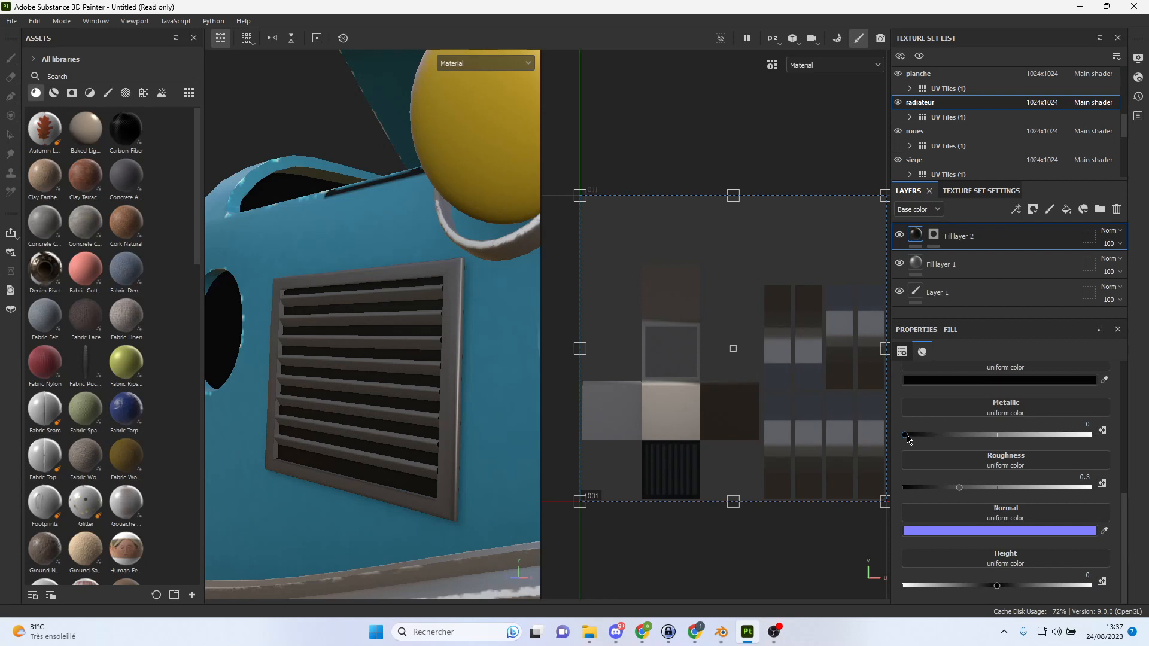
pyautogui.moveTo(960, 488); pyautogui.dragTo(1091, 491)
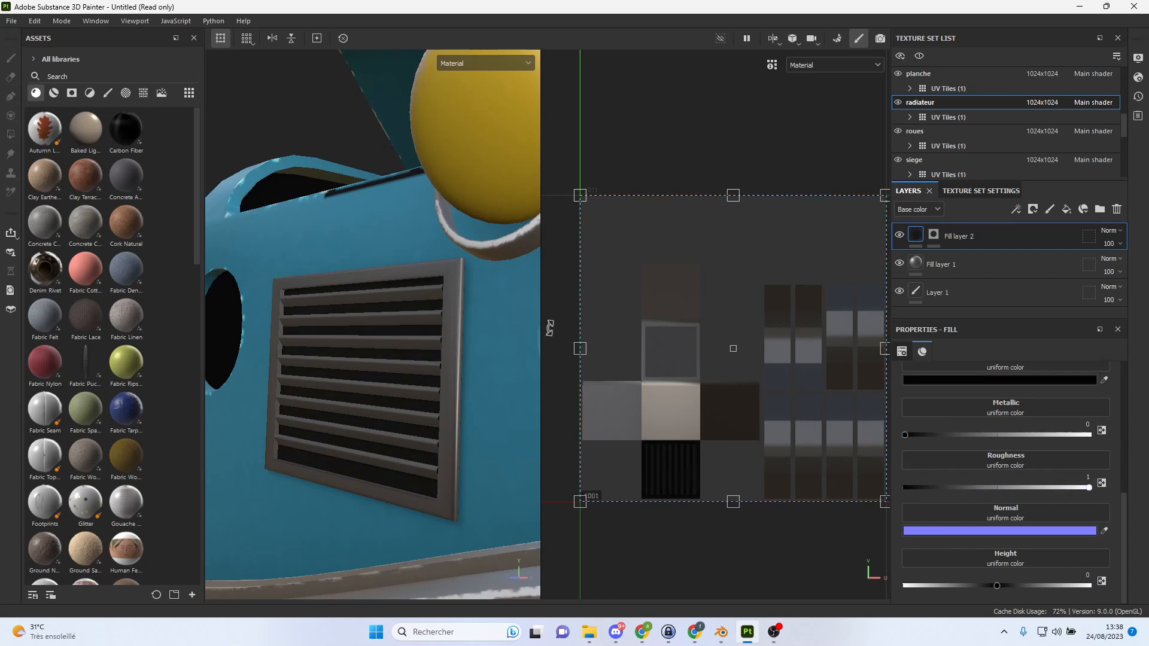
# Set the radiator's Fill layer 1 metallic to about 0.99 and its roughness to about 0.36.
pyautogui.click(1010, 264)
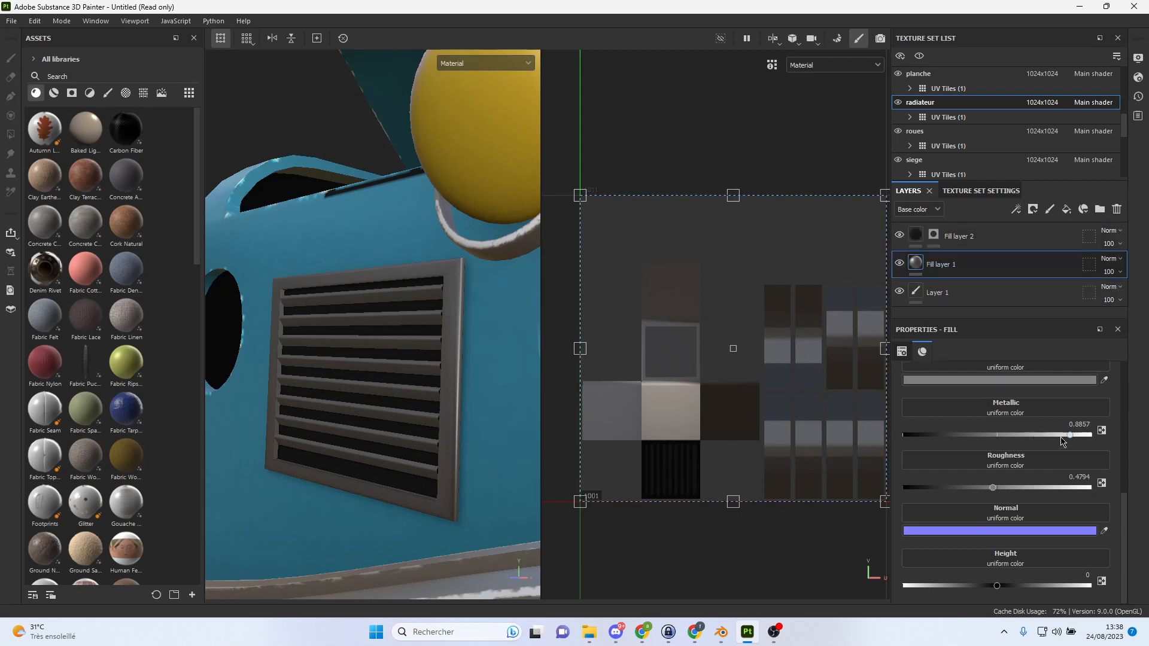
pyautogui.moveTo(1048, 435); pyautogui.dragTo(1093, 432)
pyautogui.moveTo(995, 493); pyautogui.dragTo(970, 492)
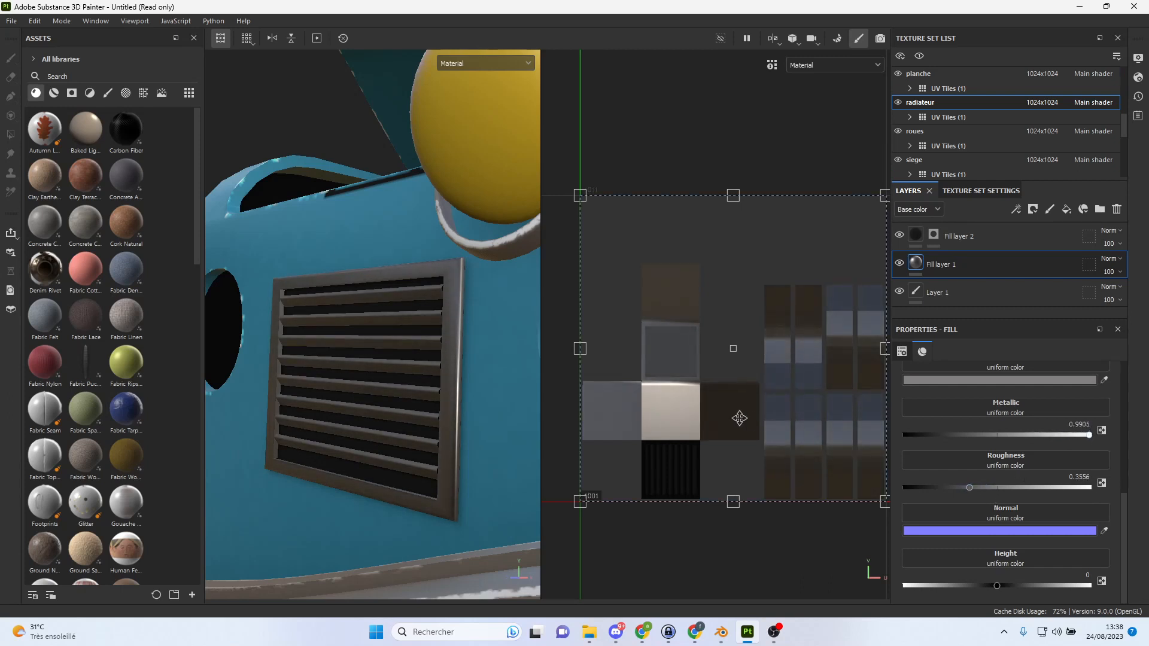
# Enlarge the 3D view and examine the darkened grille in the context of the whole car.
pyautogui.moveTo(541, 354); pyautogui.dragTo(703, 351)
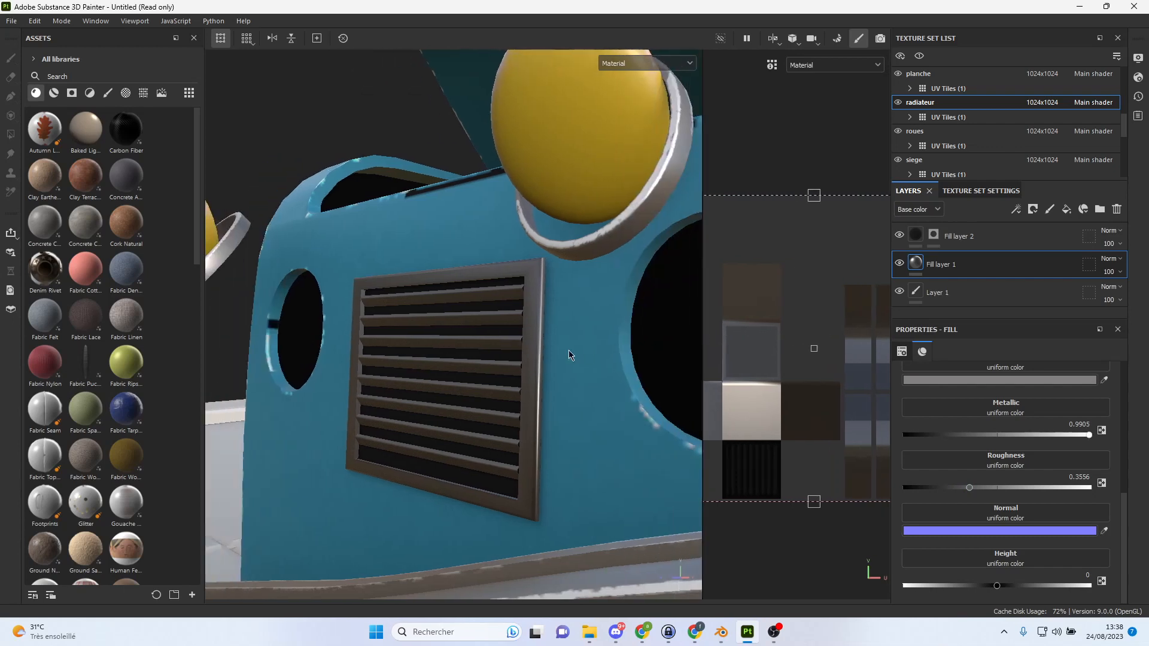
pyautogui.scroll(-4, 559, 359)
pyautogui.scroll(-5, 546, 372)
pyautogui.keyDown('alt'); pyautogui.moveTo(549, 363); pyautogui.dragTo(558, 384); pyautogui.keyUp('alt')
pyautogui.scroll(-2, 560, 335)
pyautogui.keyDown('alt'); pyautogui.moveTo(558, 294); pyautogui.dragTo(443, 326, button='middle'); pyautogui.keyUp('alt')
pyautogui.keyDown('alt'); pyautogui.moveTo(506, 311); pyautogui.dragTo(423, 318); pyautogui.keyUp('alt')
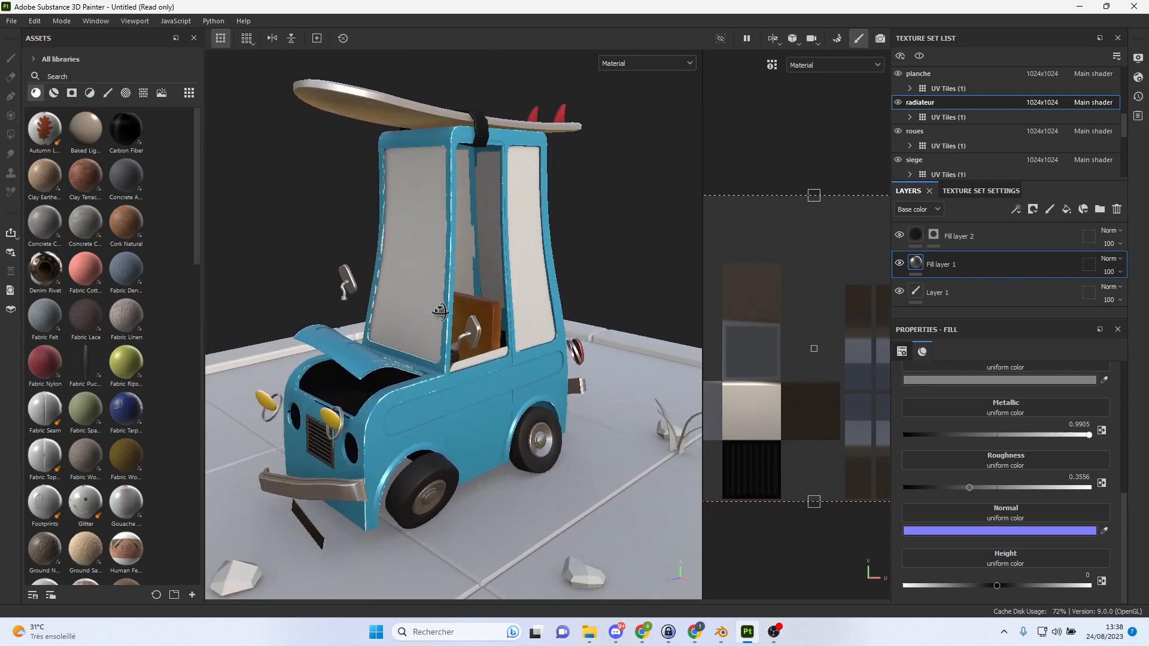
# Select the vitres texture set from the car's windshield and add a fill layer to it.
pyautogui.keyDown('alt'); pyautogui.moveTo(423, 318); pyautogui.dragTo(632, 369, button='right'); pyautogui.keyUp('alt')
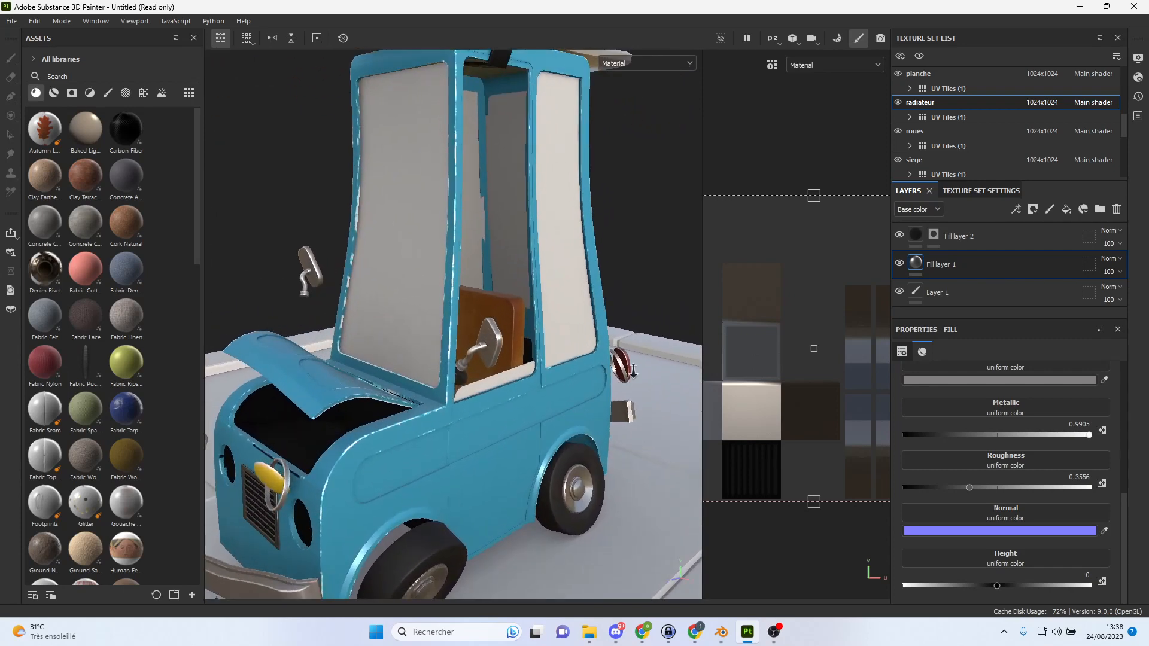
pyautogui.keyDown('alt'); pyautogui.moveTo(568, 329); pyautogui.dragTo(567, 388, button='middle'); pyautogui.keyUp('alt')
pyautogui.keyDown('alt'); pyautogui.moveTo(532, 363); pyautogui.dragTo(704, 434, button='right'); pyautogui.keyUp('alt')
pyautogui.moveTo(704, 433)
pyautogui.keyDown('alt'); pyautogui.mouseDown()
pyautogui.moveTo(595, 334)
pyautogui.moveTo(562, 328)
pyautogui.moveTo(537, 300)
pyautogui.moveTo(659, 290)
pyautogui.moveTo(762, 301)
pyautogui.moveTo(529, 300)
pyautogui.moveTo(512, 327)
pyautogui.moveTo(482, 290)
pyautogui.moveTo(538, 282)
pyautogui.moveTo(522, 286)
pyautogui.mouseUp(); pyautogui.keyUp('alt')
pyautogui.keyDown('alt'); pyautogui.moveTo(522, 287); pyautogui.dragTo(609, 333, button='middle'); pyautogui.keyUp('alt')
pyautogui.keyDown('ctrl'); pyautogui.keyDown('alt'); pyautogui.rightClick(396, 300); pyautogui.keyUp('alt'); pyautogui.keyUp('ctrl')
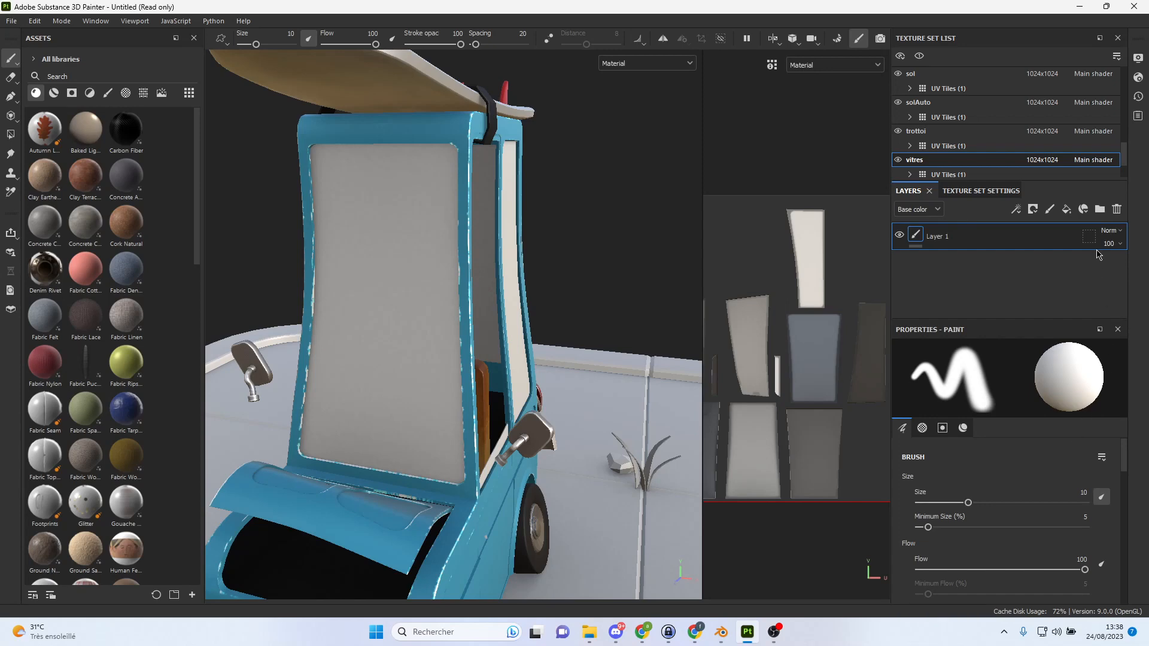
pyautogui.click(1066, 210)
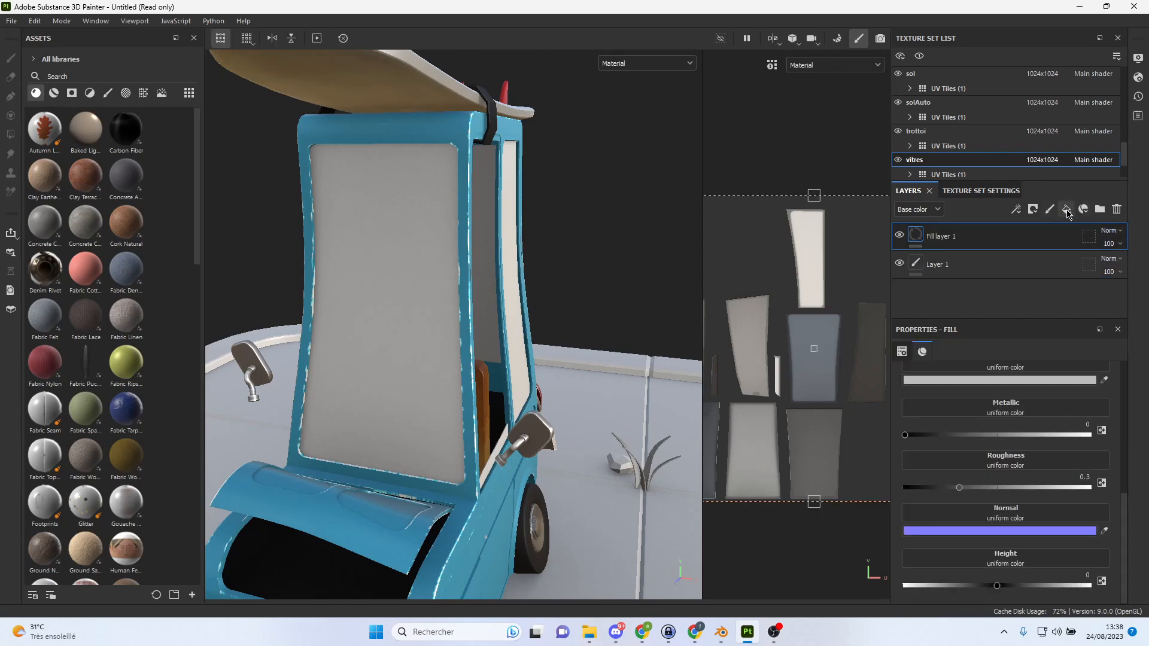
# Set the base color of the windows' Fill layer 1 to light blue, about #B9D0E4.
pyautogui.click(1004, 380)
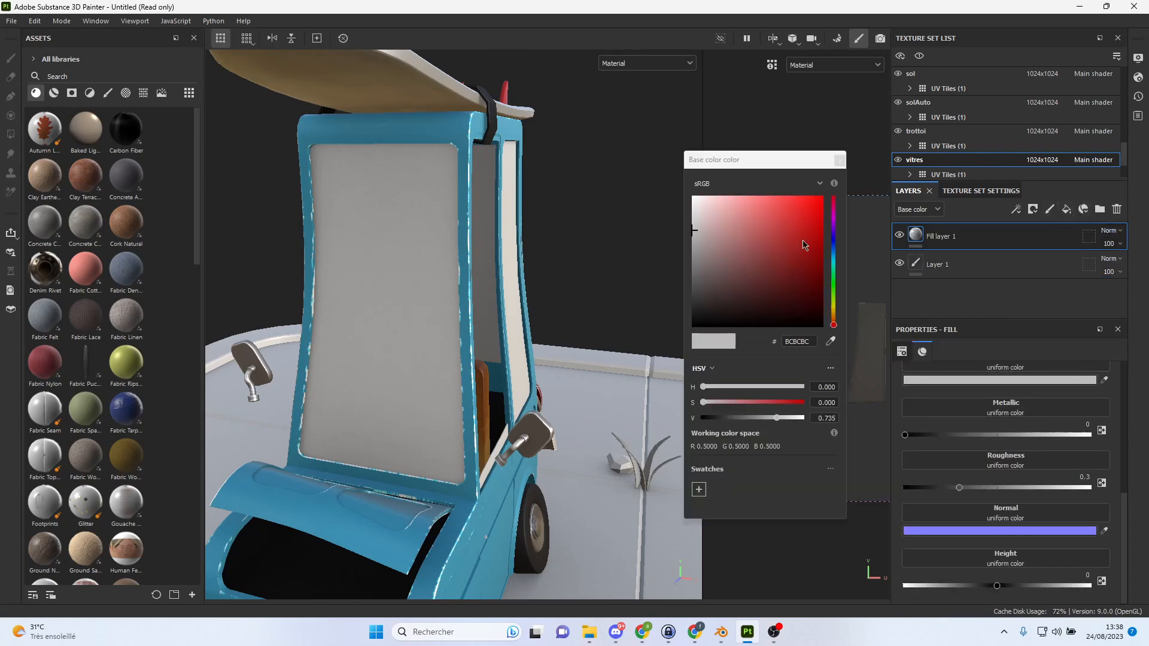
pyautogui.moveTo(835, 237); pyautogui.dragTo(836, 256)
pyautogui.moveTo(719, 232); pyautogui.dragTo(728, 208)
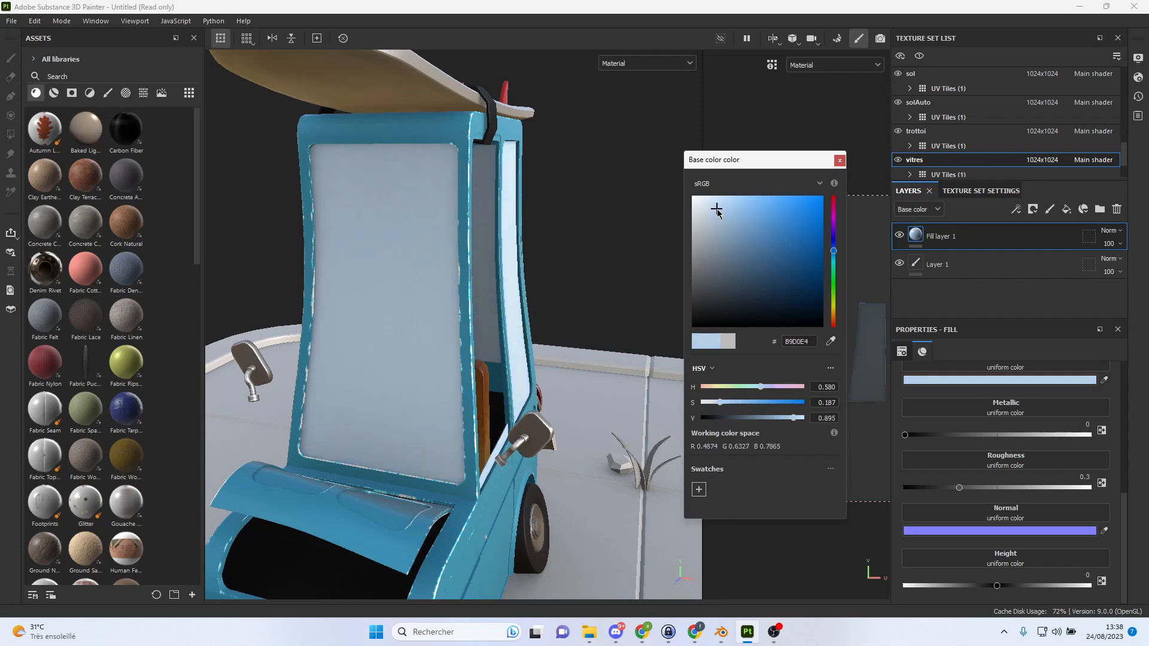
pyautogui.click(842, 160)
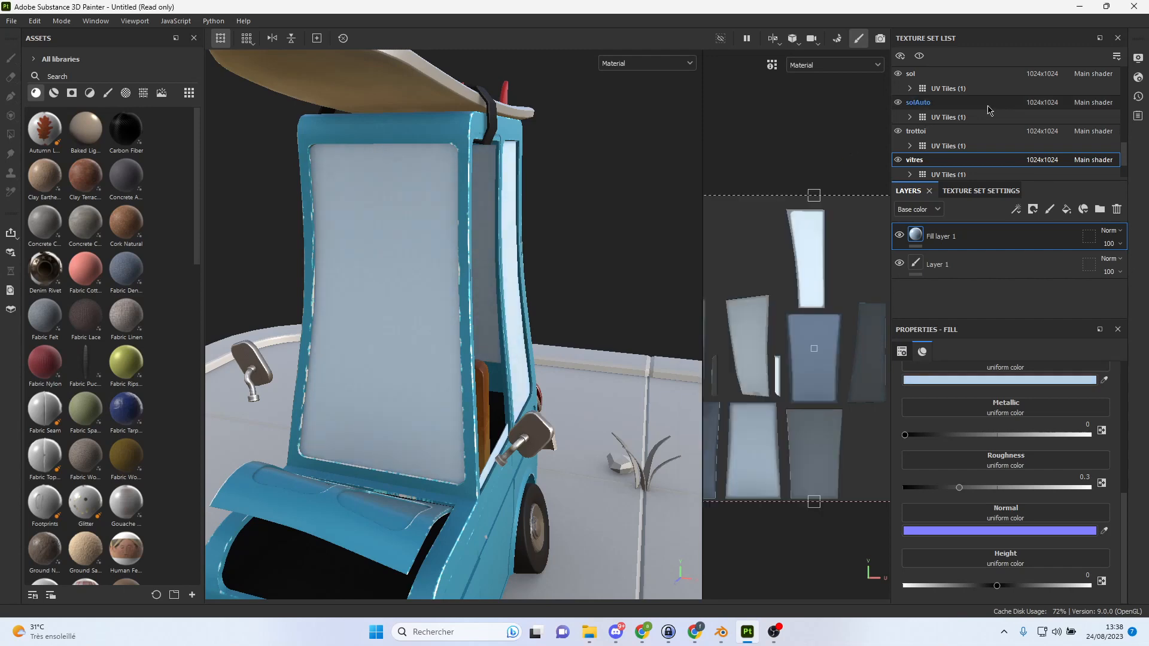
# Change the main shader to pbr-metal-rough-with-alpha-blending.
pyautogui.click(1140, 80)
pyautogui.click(1035, 113)
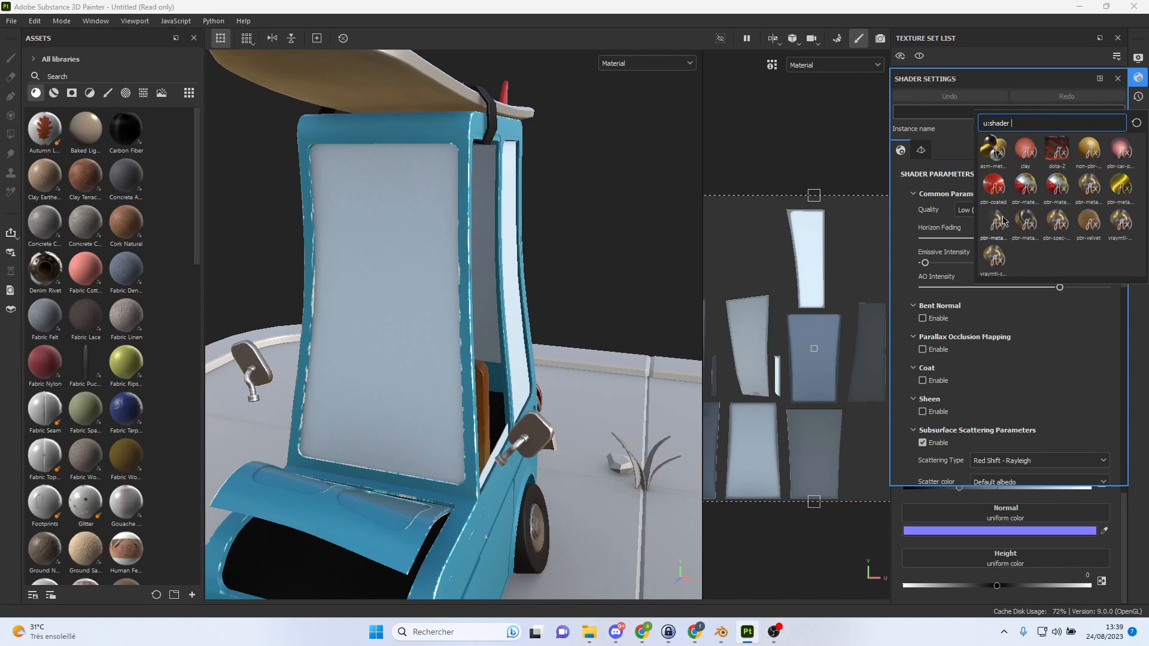
pyautogui.moveTo(999, 235)
pyautogui.click(999, 235)
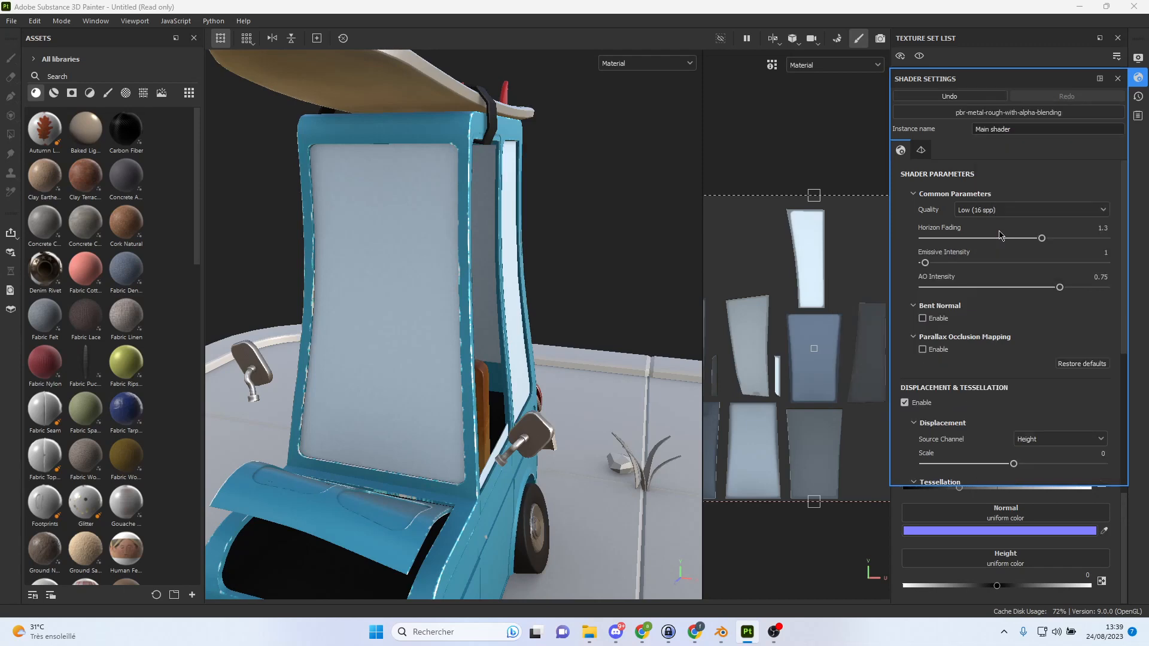
pyautogui.click(1118, 79)
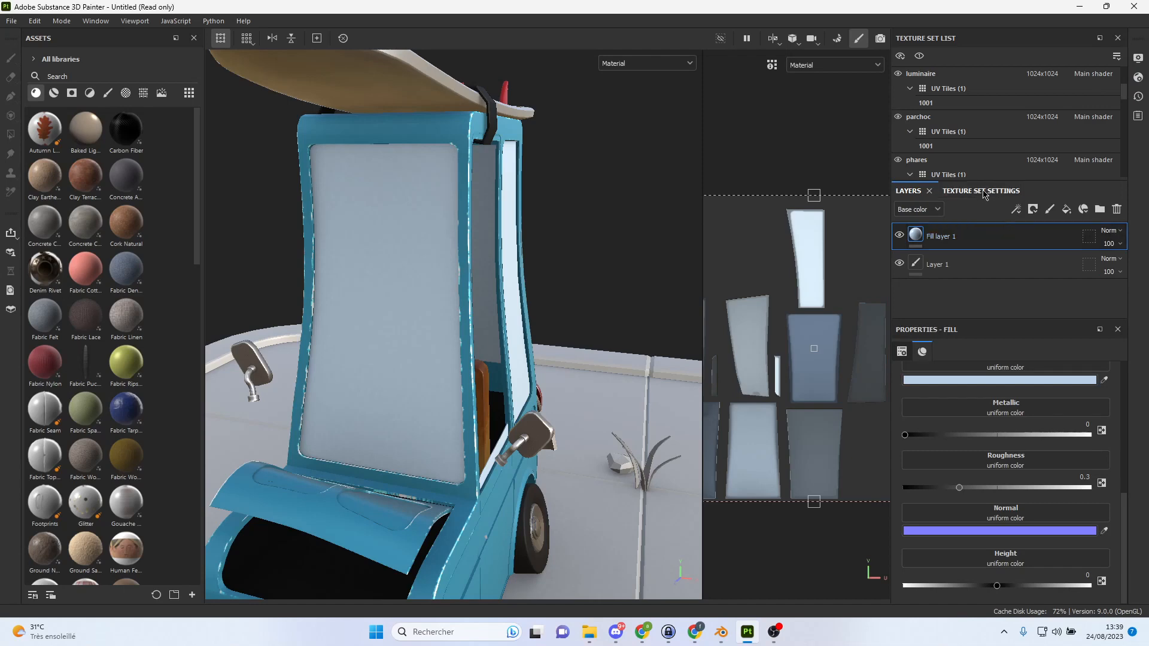
# Add an Opacity channel to the vitres texture set.
pyautogui.click(985, 191)
pyautogui.scroll(-2, 990, 266)
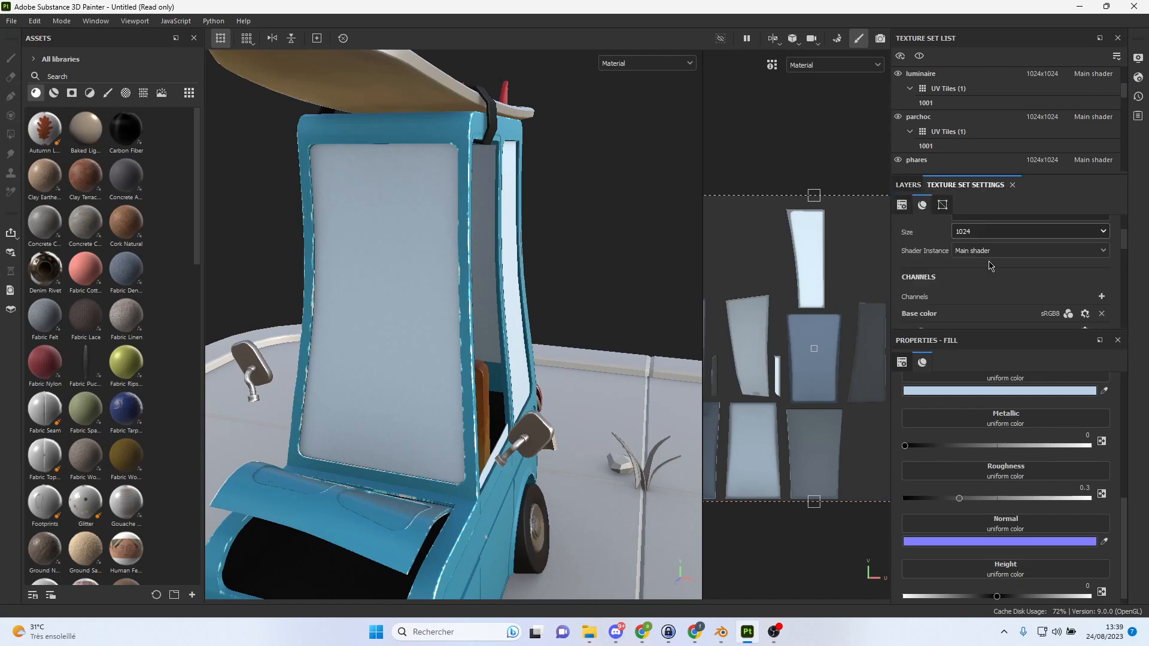
pyautogui.click(1102, 296)
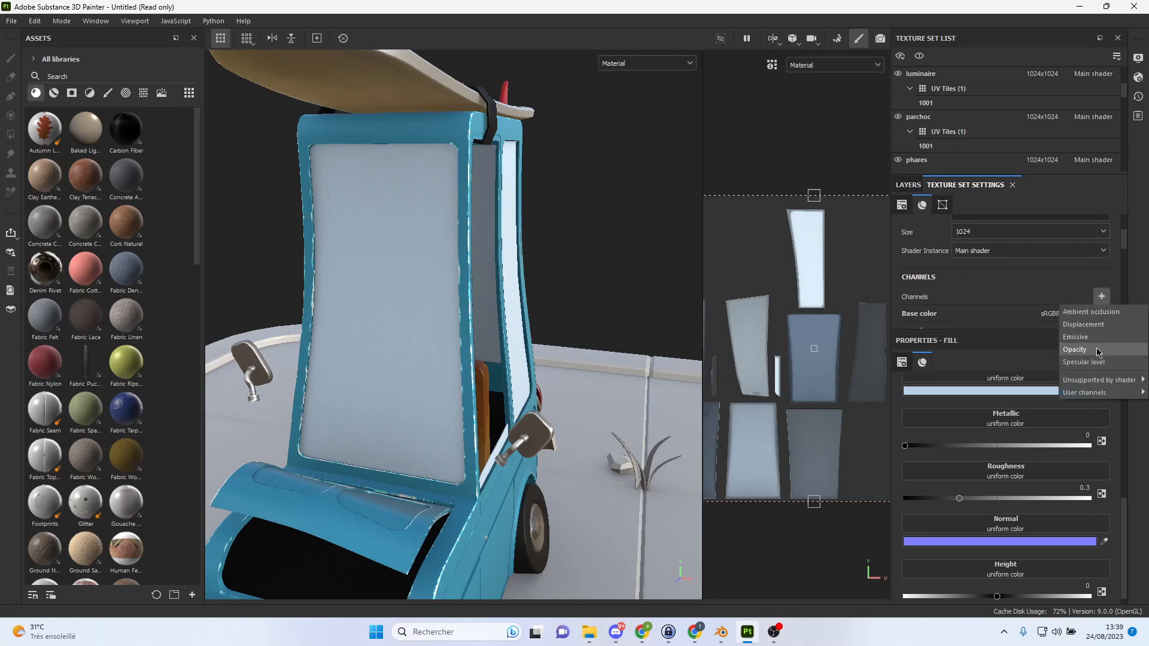
pyautogui.click(1099, 352)
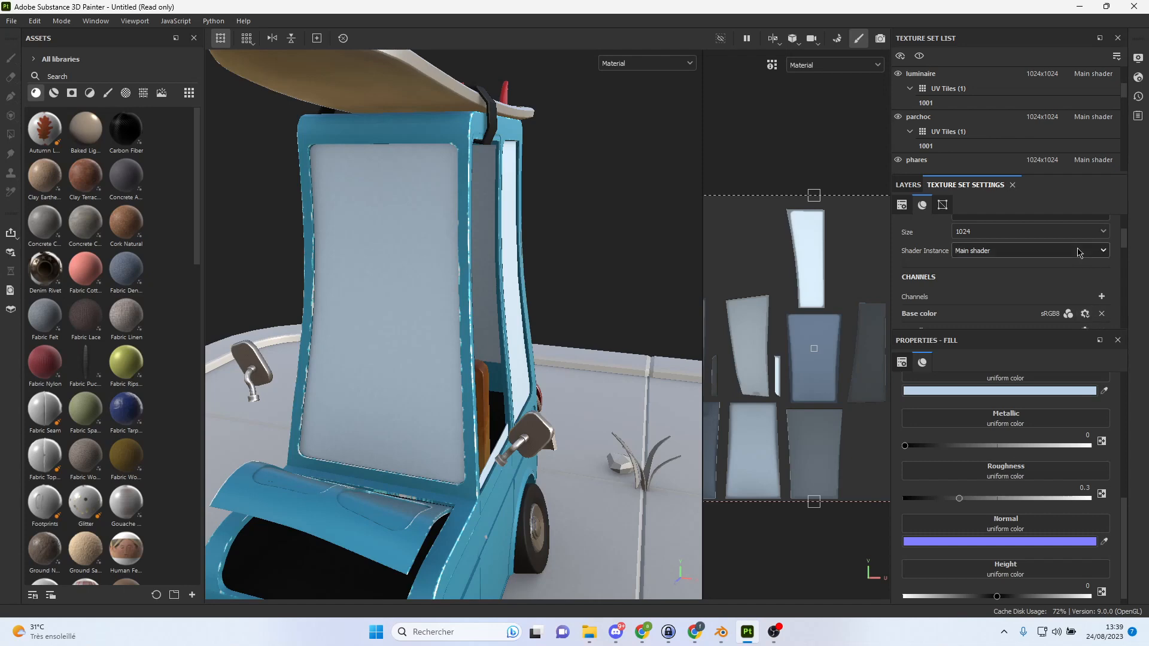
# Restrict the windows' Fill layer 1 to the color, metallic, roughness and opacity channels by disabling normal and height.
pyautogui.click(915, 186)
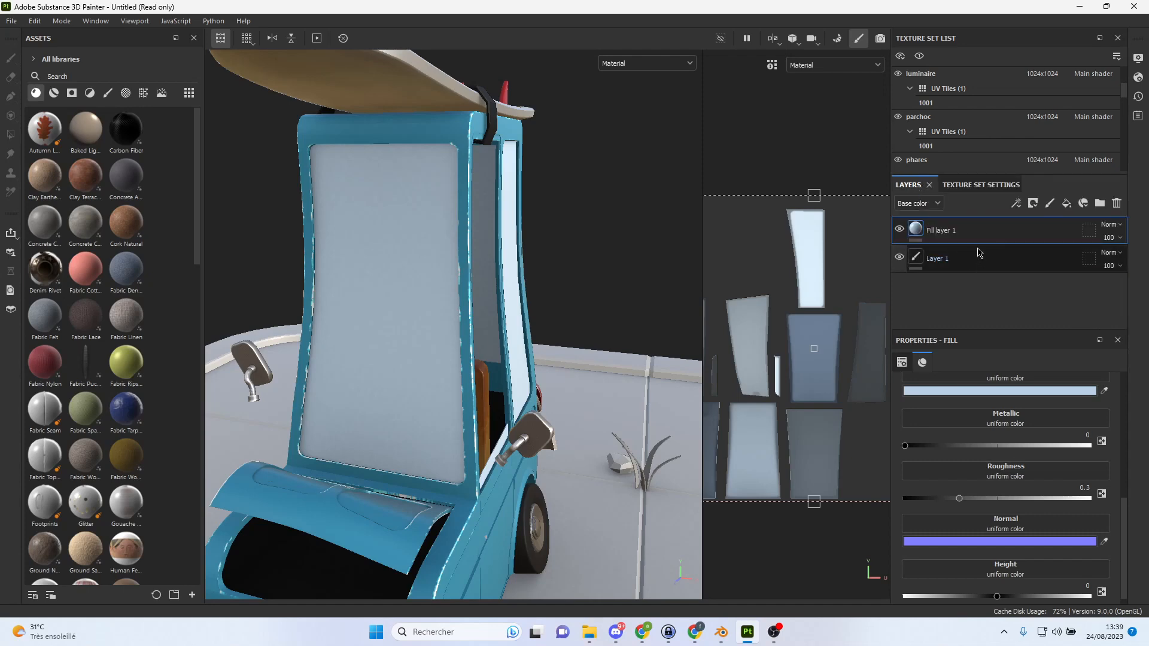
pyautogui.scroll(-1, 1037, 445)
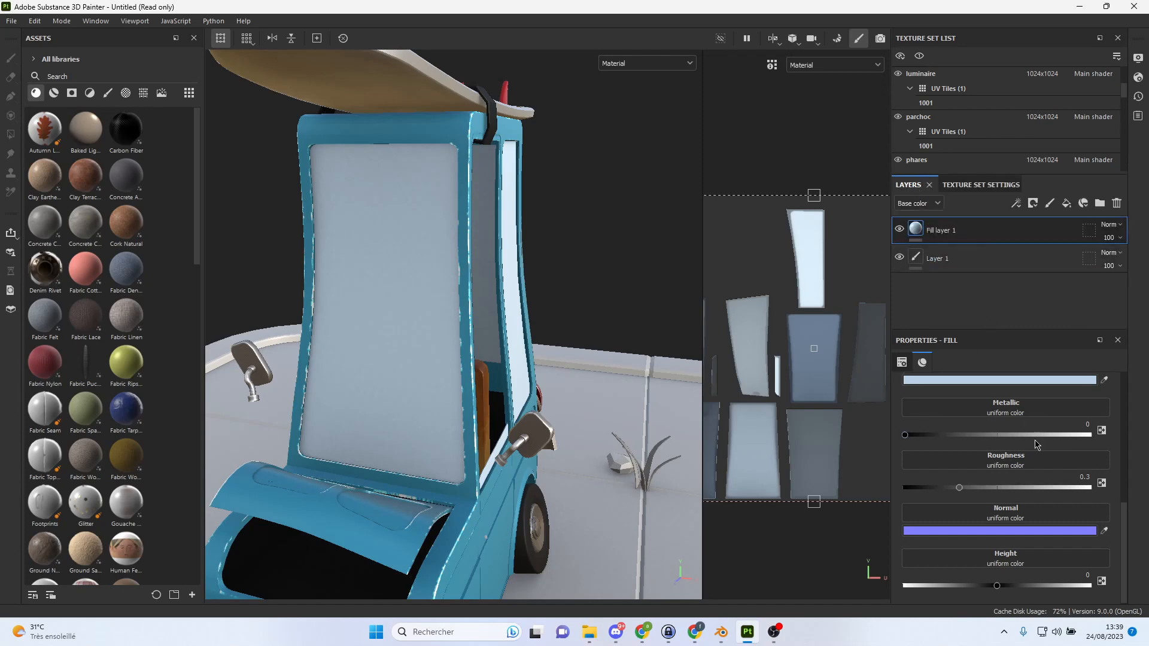
pyautogui.scroll(2, 1068, 492)
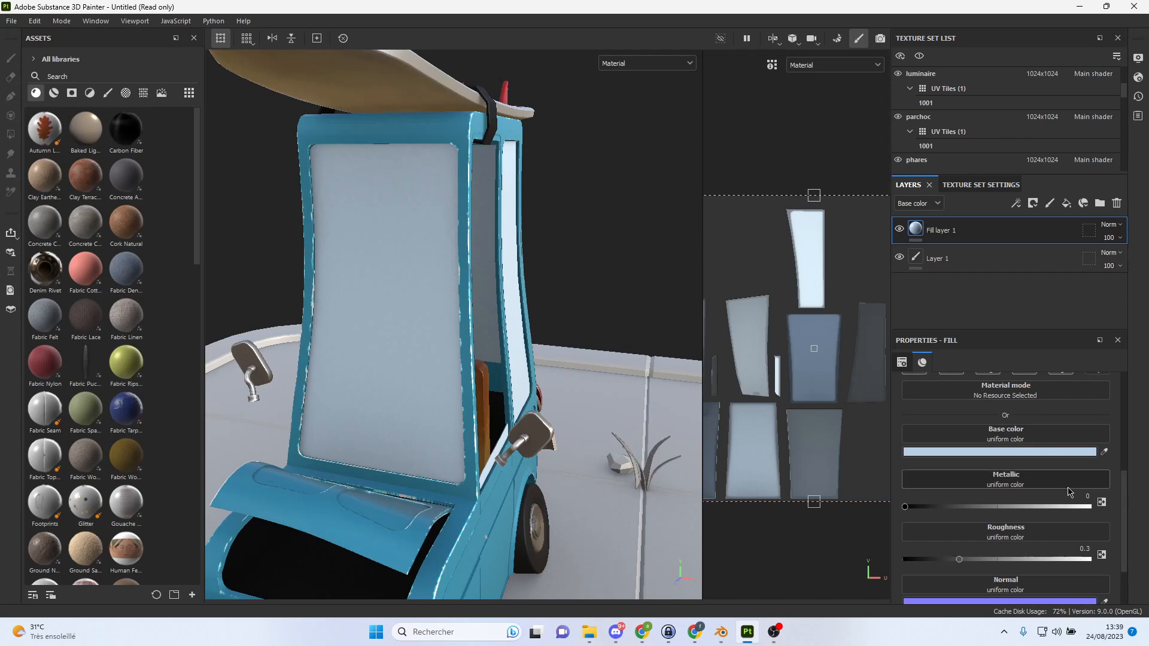
pyautogui.scroll(2, 1070, 493)
pyautogui.scroll(3, 1069, 492)
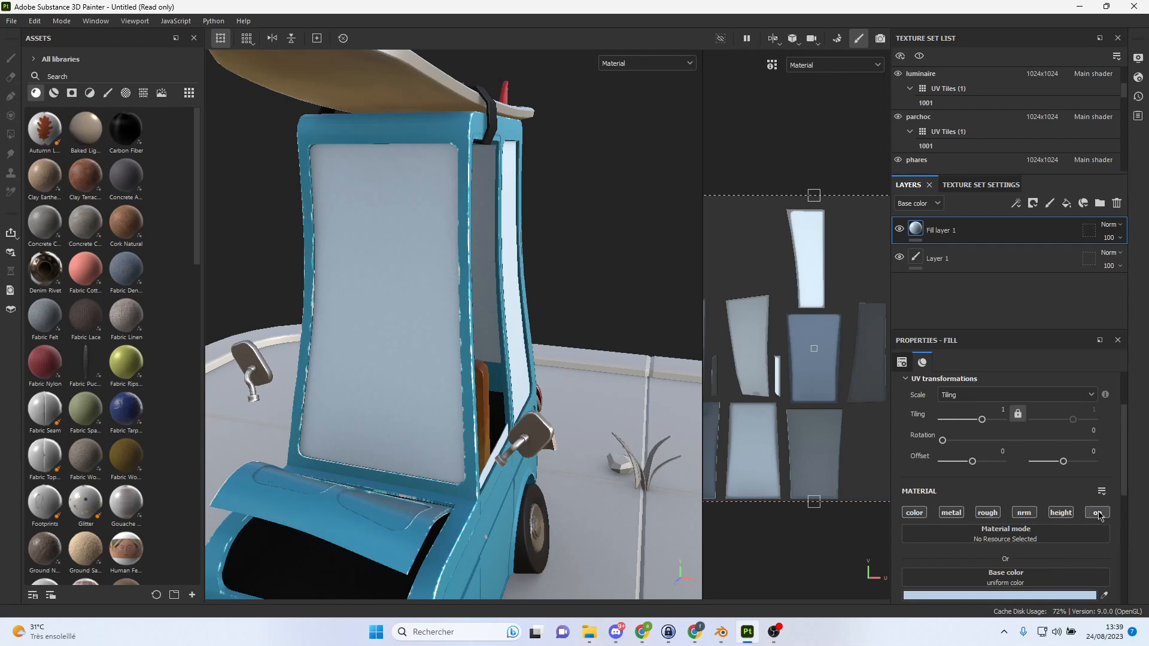
pyautogui.scroll(-1, 1099, 516)
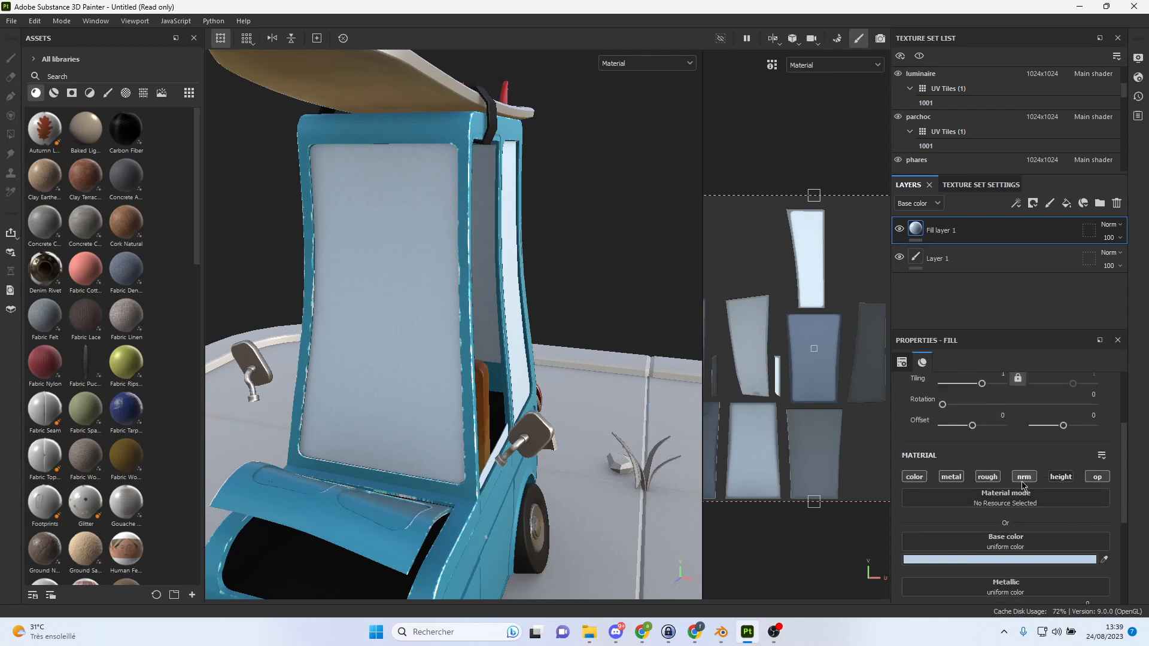
pyautogui.click(959, 482)
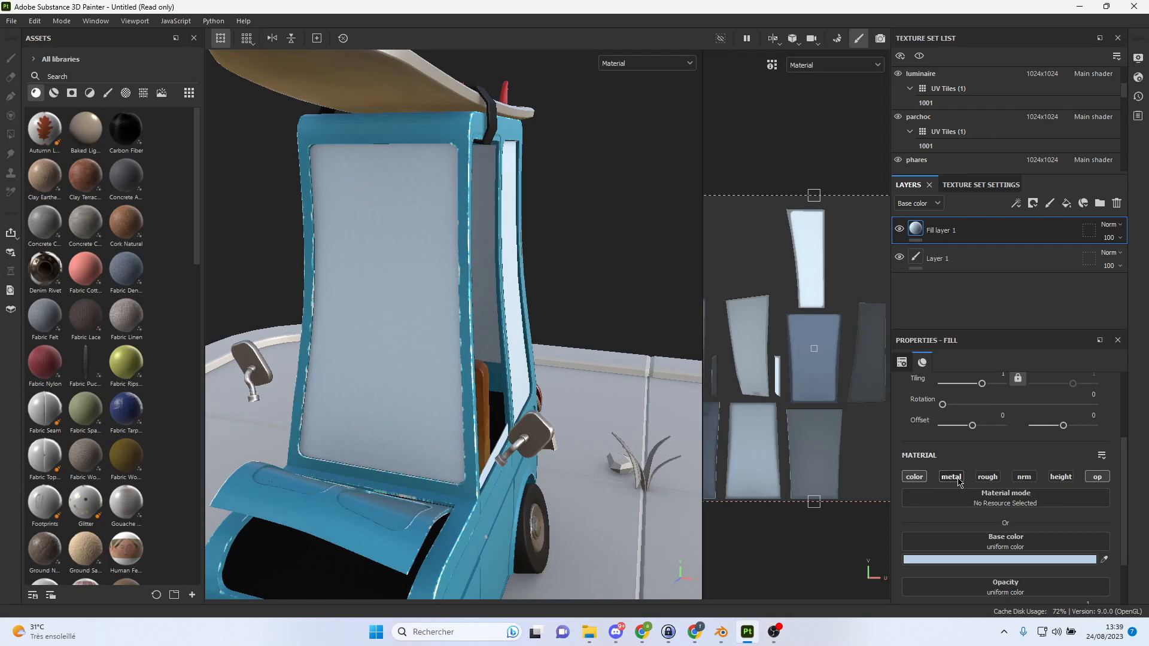
pyautogui.click(960, 482)
pyautogui.click(989, 479)
pyautogui.scroll(-3, 1063, 463)
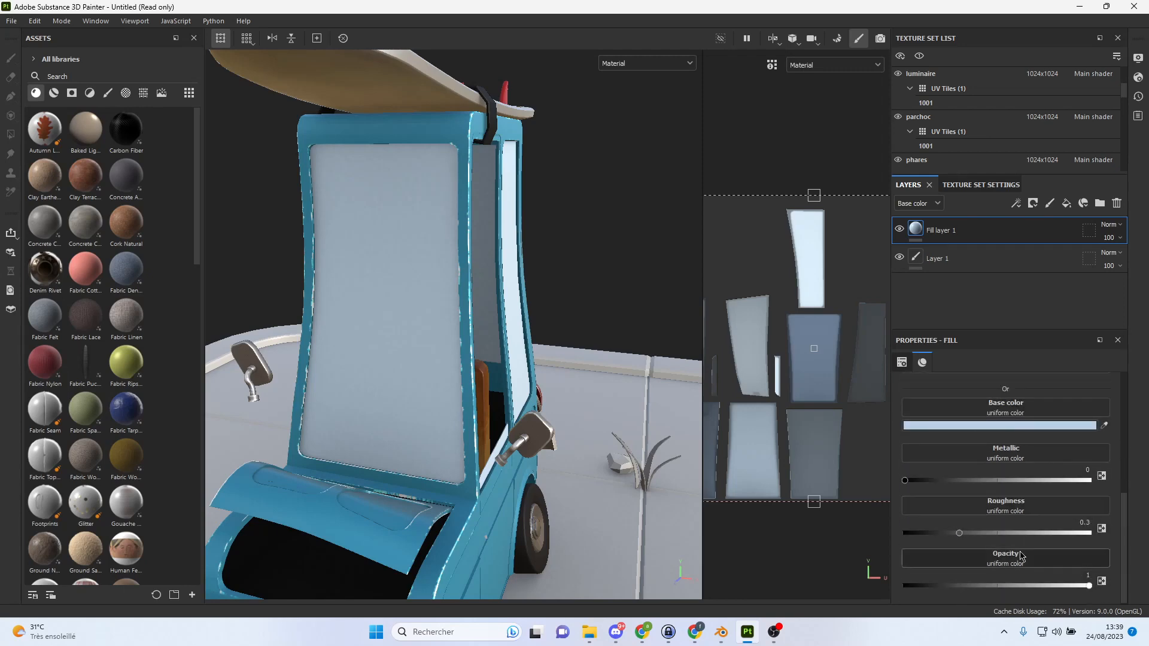
# Make the windows glassy with opacity about 0.23, metallic about 0.68 and roughness about 0.11.
pyautogui.moveTo(1089, 589); pyautogui.dragTo(944, 585)
pyautogui.moveTo(915, 485); pyautogui.dragTo(1032, 492)
pyautogui.moveTo(981, 536); pyautogui.dragTo(925, 538)
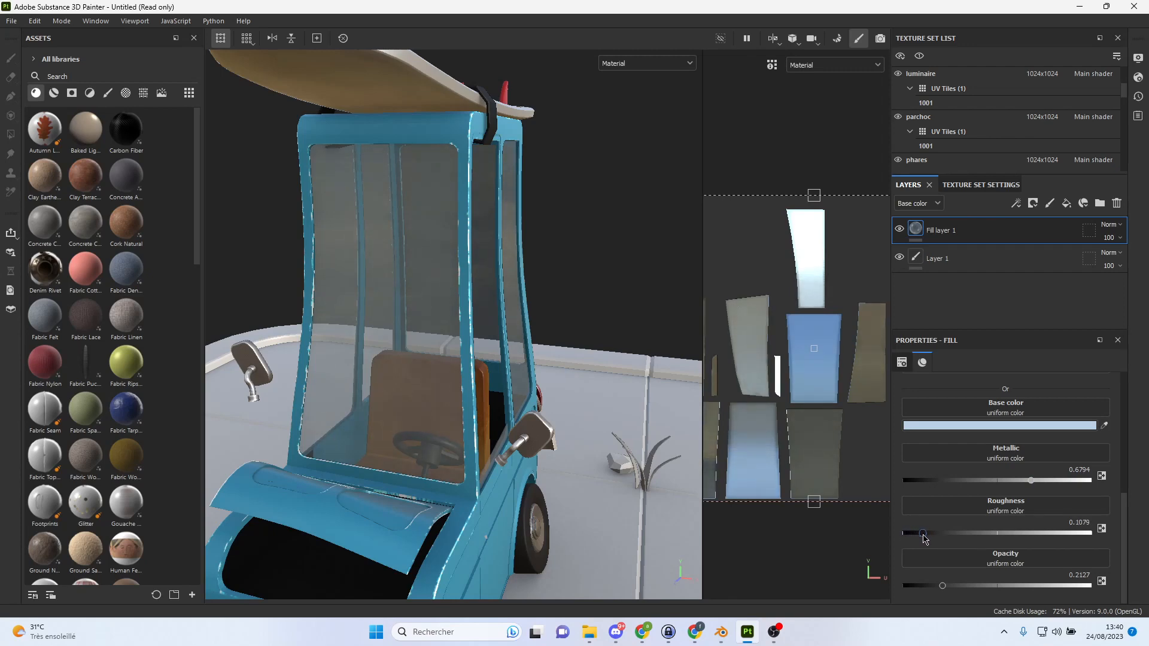
pyautogui.moveTo(946, 591)
pyautogui.mouseDown()
pyautogui.moveTo(965, 591)
pyautogui.moveTo(935, 591)
pyautogui.moveTo(945, 592)
pyautogui.mouseUp()
# Examine the transparent windows and the car's textures from several sides.
pyautogui.keyDown('alt'); pyautogui.moveTo(559, 432); pyautogui.dragTo(629, 307); pyautogui.keyUp('alt')
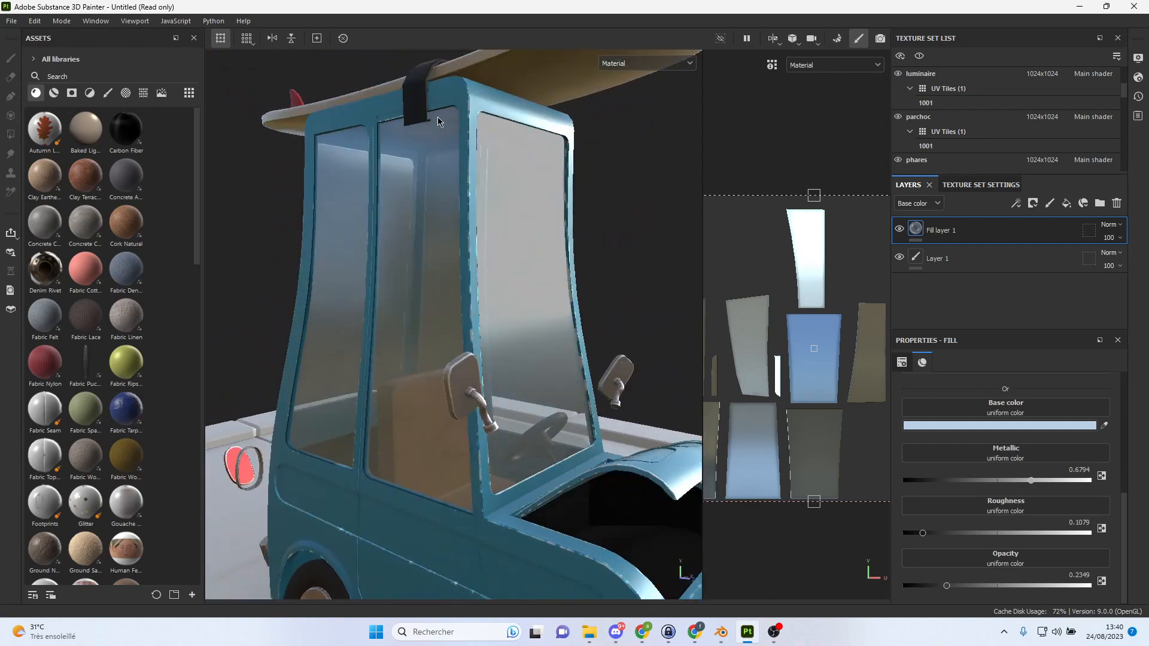
pyautogui.keyDown('alt'); pyautogui.moveTo(431, 124); pyautogui.dragTo(200, 177); pyautogui.keyUp('alt')
pyautogui.keyDown('alt'); pyautogui.moveTo(495, 269); pyautogui.dragTo(259, 233, button='right'); pyautogui.keyUp('alt')
pyautogui.keyDown('alt'); pyautogui.moveTo(527, 287); pyautogui.dragTo(323, 330); pyautogui.keyUp('alt')
pyautogui.keyDown('alt'); pyautogui.moveTo(530, 341); pyautogui.dragTo(579, 370); pyautogui.keyUp('alt')
pyautogui.keyDown('alt'); pyautogui.moveTo(579, 370); pyautogui.dragTo(539, 359, button='right'); pyautogui.keyUp('alt')
pyautogui.keyDown('alt'); pyautogui.moveTo(557, 353); pyautogui.dragTo(495, 349); pyautogui.keyUp('alt')
pyautogui.keyDown('alt'); pyautogui.moveTo(592, 359); pyautogui.dragTo(443, 323, button='middle'); pyautogui.keyUp('alt')
pyautogui.keyDown('alt'); pyautogui.moveTo(443, 323); pyautogui.dragTo(479, 326); pyautogui.keyUp('alt')
pyautogui.keyDown('alt'); pyautogui.moveTo(479, 326); pyautogui.dragTo(498, 328, button='right'); pyautogui.keyUp('alt')
pyautogui.keyDown('alt'); pyautogui.moveTo(525, 329); pyautogui.dragTo(452, 326); pyautogui.keyUp('alt')
pyautogui.keyDown('alt'); pyautogui.moveTo(452, 326); pyautogui.dragTo(528, 325, button='middle'); pyautogui.keyUp('alt')
pyautogui.keyDown('alt'); pyautogui.moveTo(528, 325); pyautogui.dragTo(550, 322); pyautogui.keyUp('alt')
pyautogui.keyDown('alt'); pyautogui.moveTo(550, 322); pyautogui.dragTo(537, 312, button='middle'); pyautogui.keyUp('alt')
pyautogui.moveTo(537, 311)
pyautogui.keyDown('alt'); pyautogui.mouseDown()
pyautogui.moveTo(523, 330)
pyautogui.moveTo(507, 314)
pyautogui.moveTo(522, 311)
pyautogui.mouseUp(); pyautogui.keyUp('alt')
pyautogui.keyDown('alt'); pyautogui.moveTo(530, 313); pyautogui.dragTo(502, 269, button='middle'); pyautogui.keyUp('alt')
pyautogui.keyDown('alt'); pyautogui.moveTo(462, 276); pyautogui.dragTo(494, 267); pyautogui.keyUp('alt')
# Add a fill layer to the street lamp's luminaire texture set and give it the near-black base color 2F2E2E.
pyautogui.keyDown('alt'); pyautogui.moveTo(494, 267); pyautogui.dragTo(599, 365, button='middle'); pyautogui.keyUp('alt')
pyautogui.keyDown('alt'); pyautogui.moveTo(598, 366); pyautogui.dragTo(657, 402, button='right'); pyautogui.keyUp('alt')
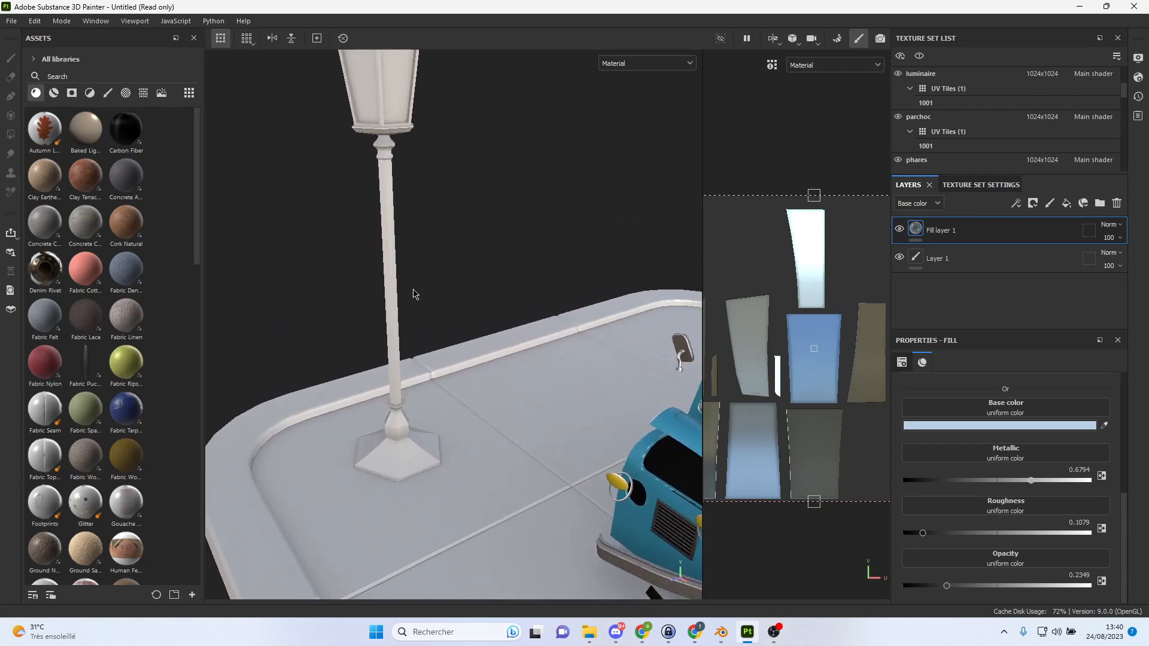
pyautogui.press('Delete')
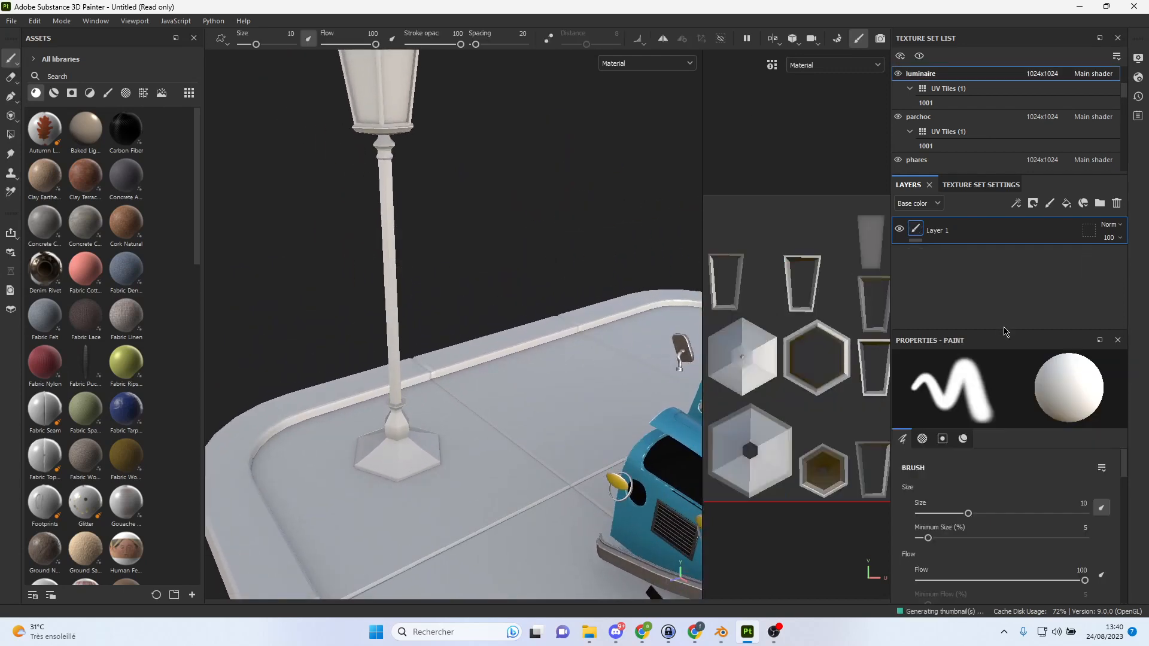
pyautogui.moveTo(1115, 476)
pyautogui.mouseDown()
pyautogui.moveTo(1117, 600)
pyautogui.moveTo(1132, 481)
pyautogui.mouseUp()
pyautogui.click(1067, 203)
pyautogui.click(997, 426)
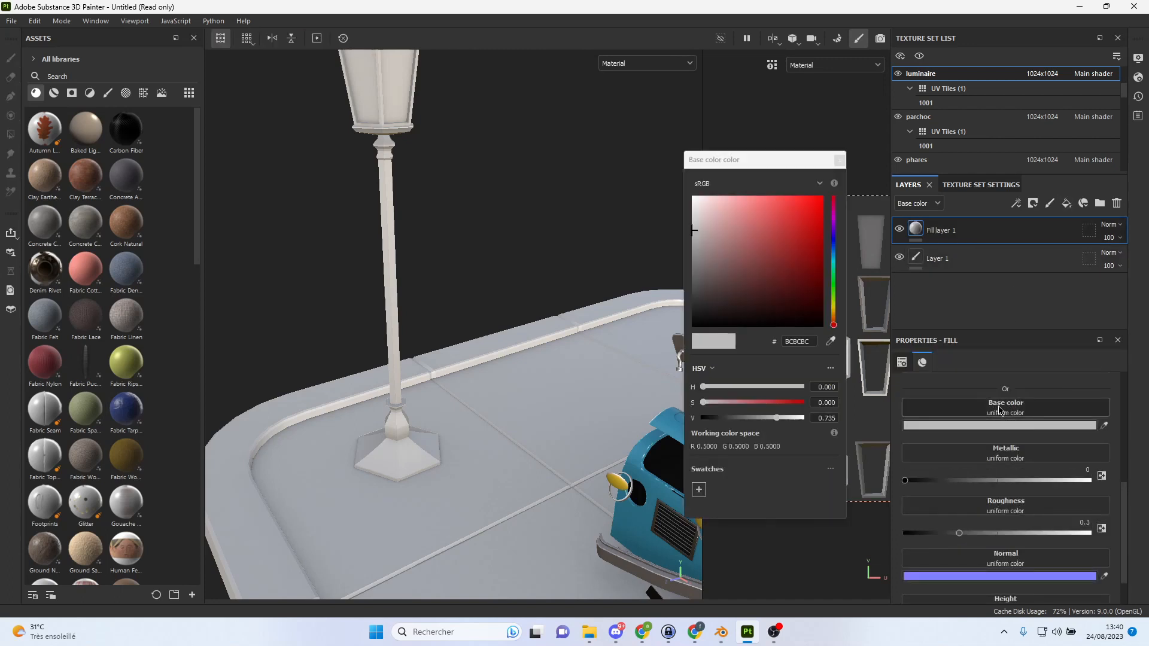
pyautogui.moveTo(711, 278); pyautogui.dragTo(695, 307)
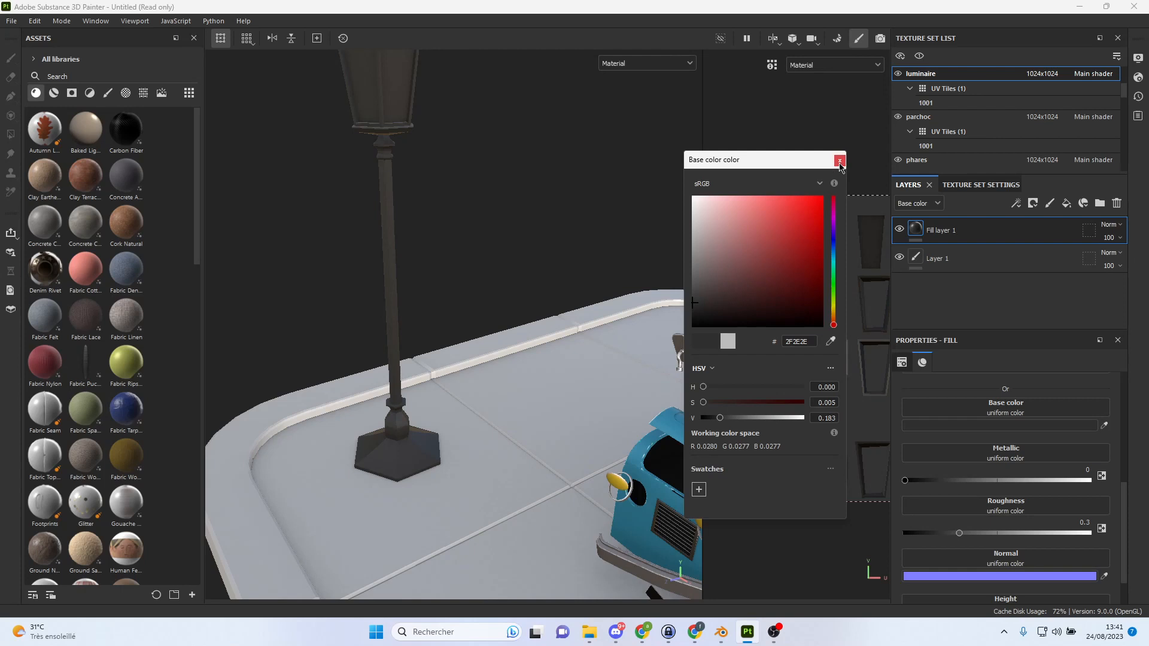
pyautogui.click(840, 161)
# Make the street lamp's fill metallic and glossy with metallic about 0.89 and roughness about 0.07.
pyautogui.click(916, 480)
pyautogui.moveTo(925, 481); pyautogui.dragTo(1068, 480)
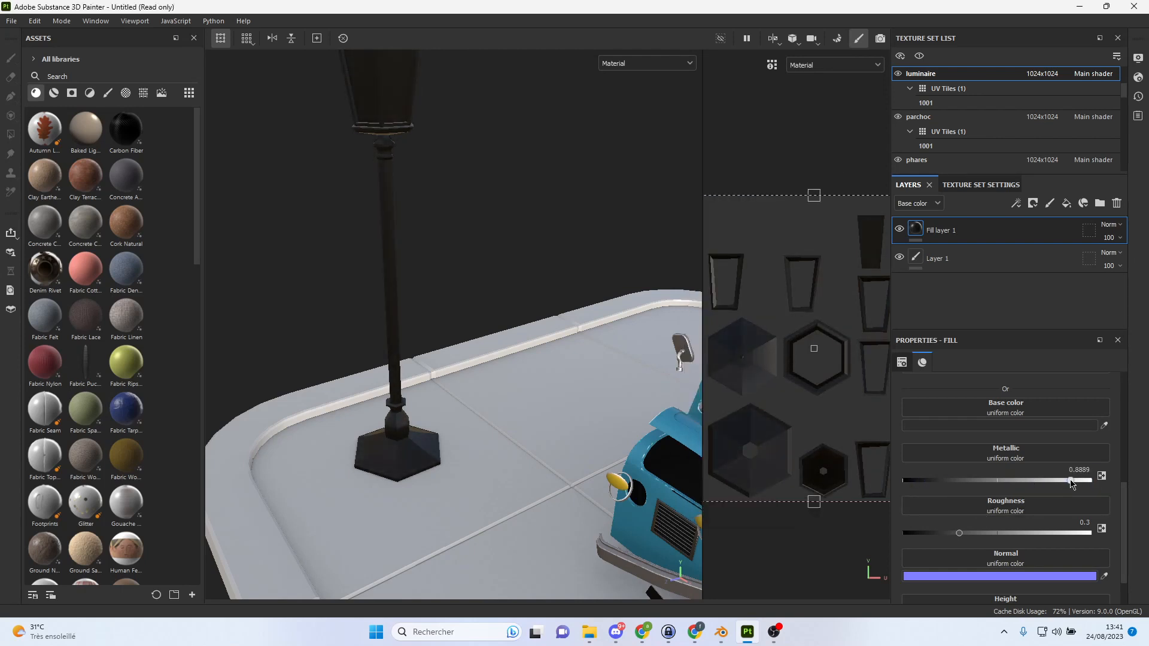
pyautogui.moveTo(962, 537); pyautogui.dragTo(918, 539)
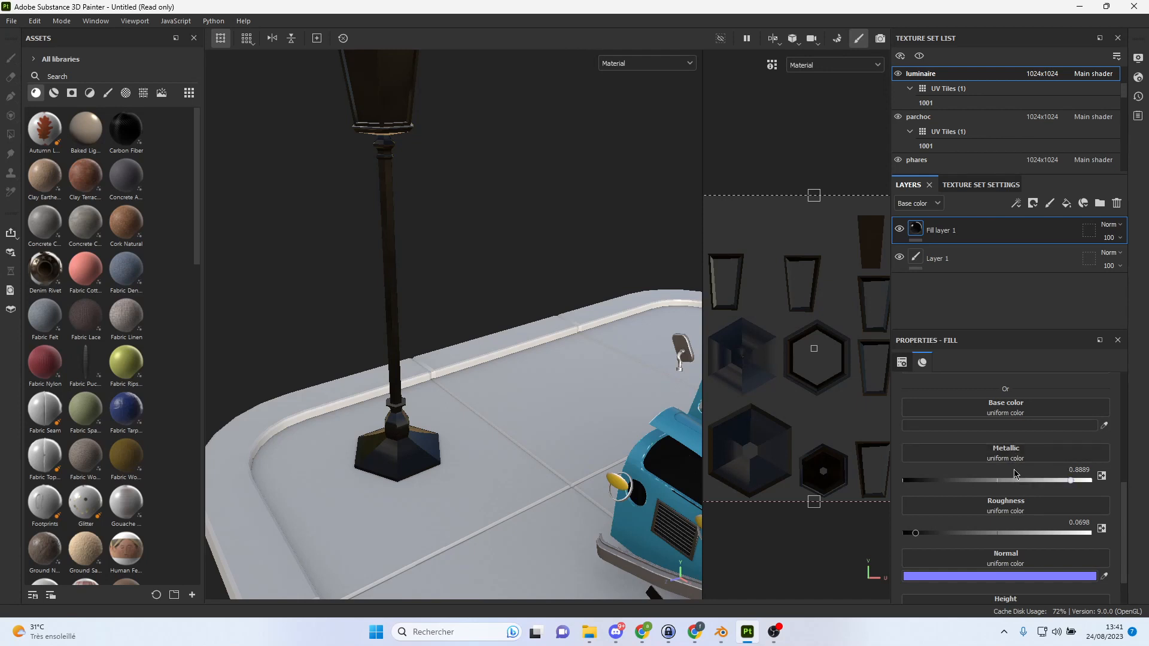
# Lighten the street lamp's base color to grey 666161 and adjust metallic to about 0.90 and roughness to about 0.21.
pyautogui.scroll(2, 1016, 475)
pyautogui.click(995, 461)
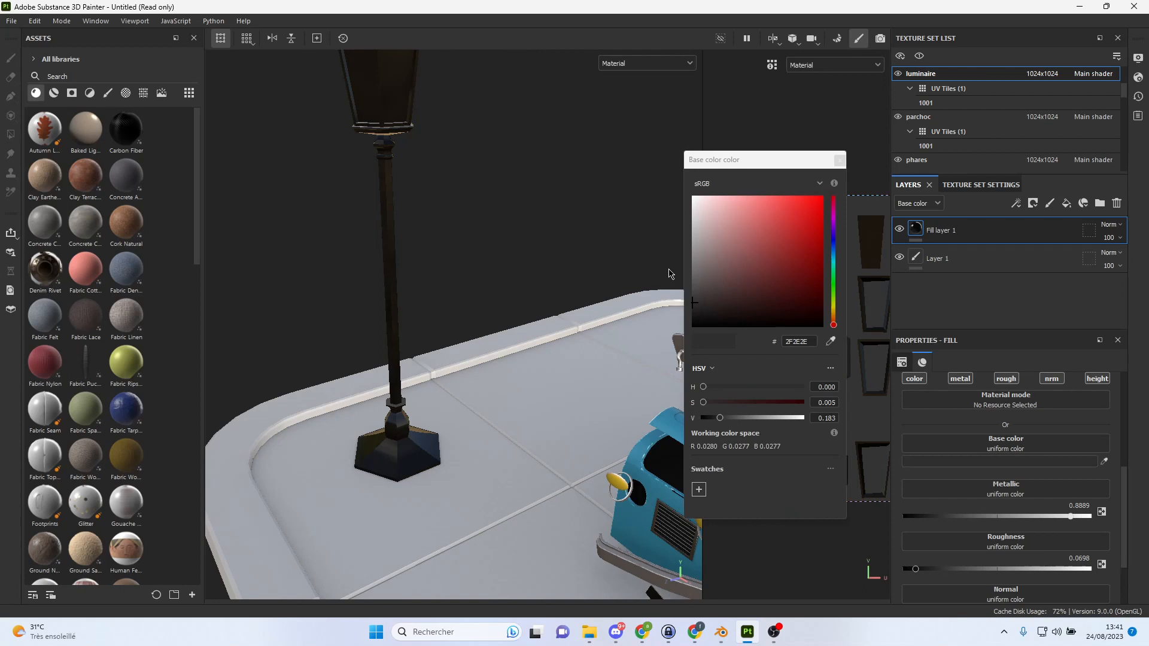
pyautogui.moveTo(695, 270)
pyautogui.mouseDown()
pyautogui.moveTo(699, 258)
pyautogui.moveTo(701, 279)
pyautogui.mouseUp()
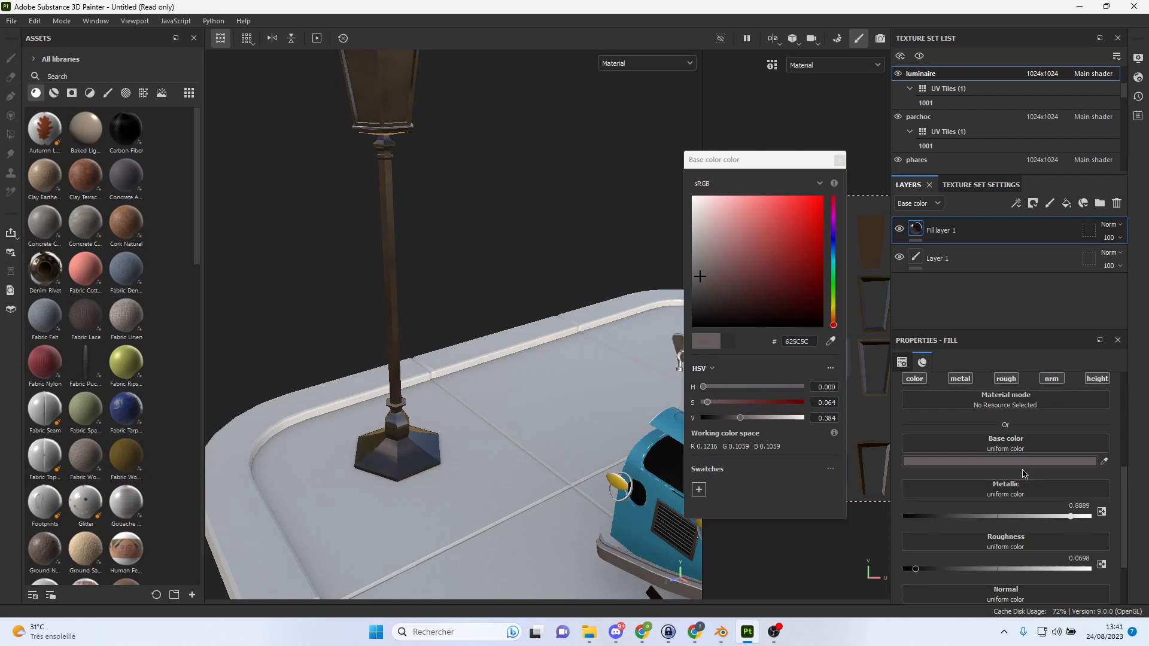
pyautogui.moveTo(1070, 518)
pyautogui.mouseDown()
pyautogui.moveTo(1028, 516)
pyautogui.moveTo(1087, 512)
pyautogui.moveTo(1072, 510)
pyautogui.mouseUp()
pyautogui.moveTo(923, 573); pyautogui.dragTo(947, 574)
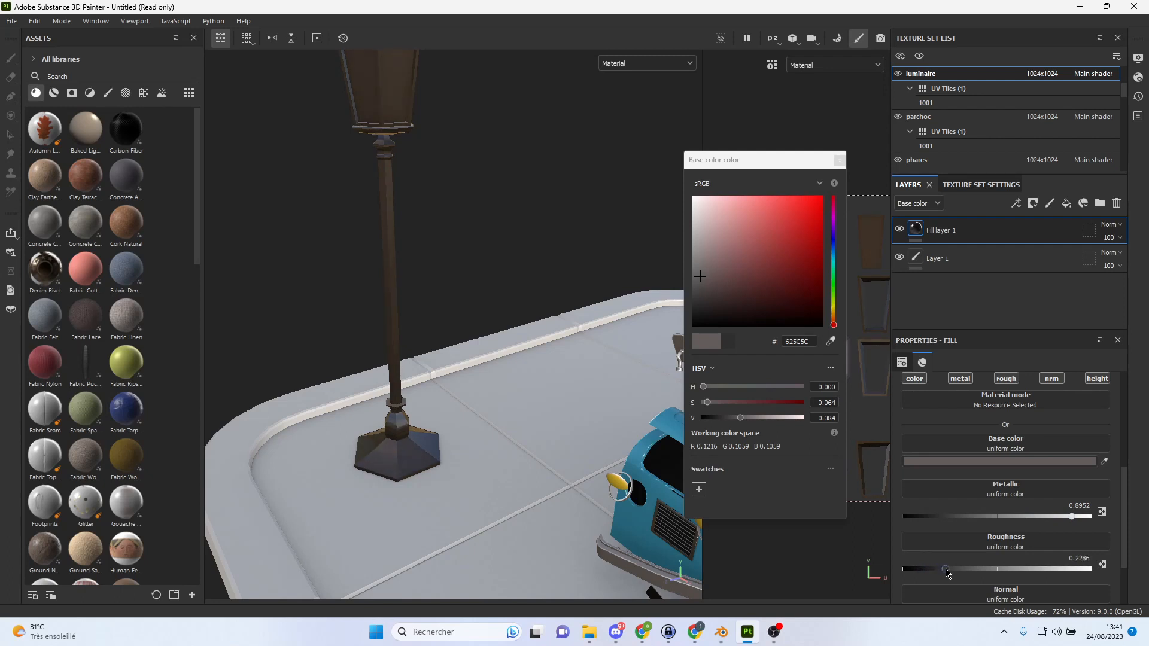
pyautogui.moveTo(704, 277)
pyautogui.mouseDown()
pyautogui.moveTo(700, 264)
pyautogui.moveTo(700, 276)
pyautogui.mouseUp()
pyautogui.scroll(-3, 561, 252)
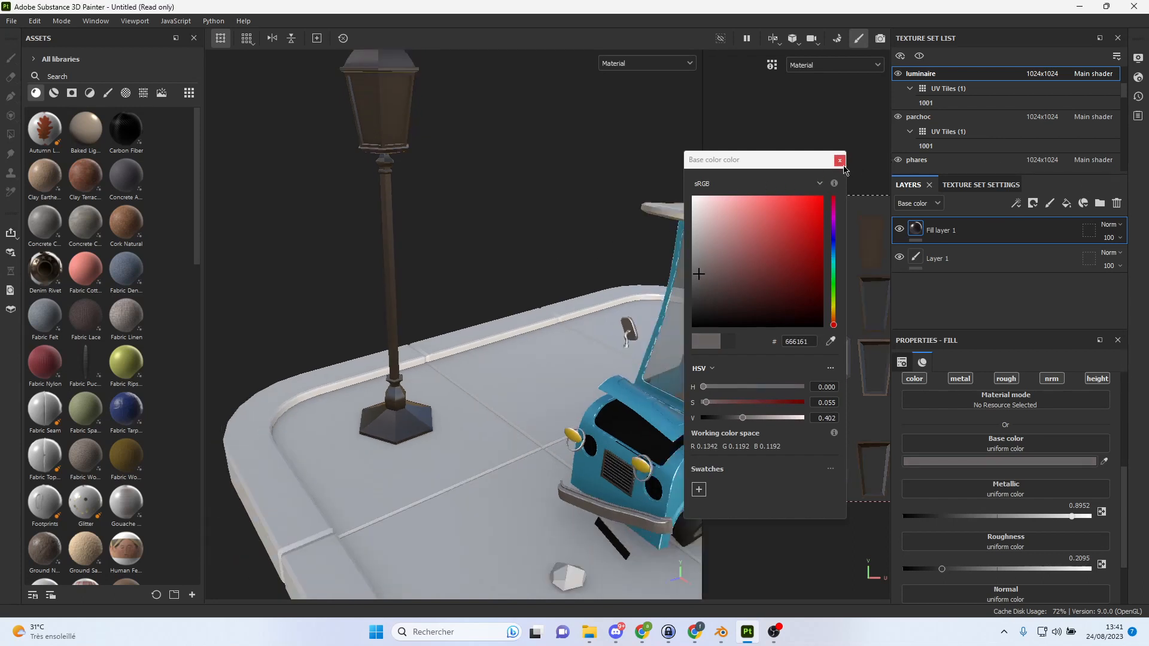
pyautogui.click(840, 160)
# Add a second fill layer with a black mask to the luminaire texture set.
pyautogui.click(1066, 204)
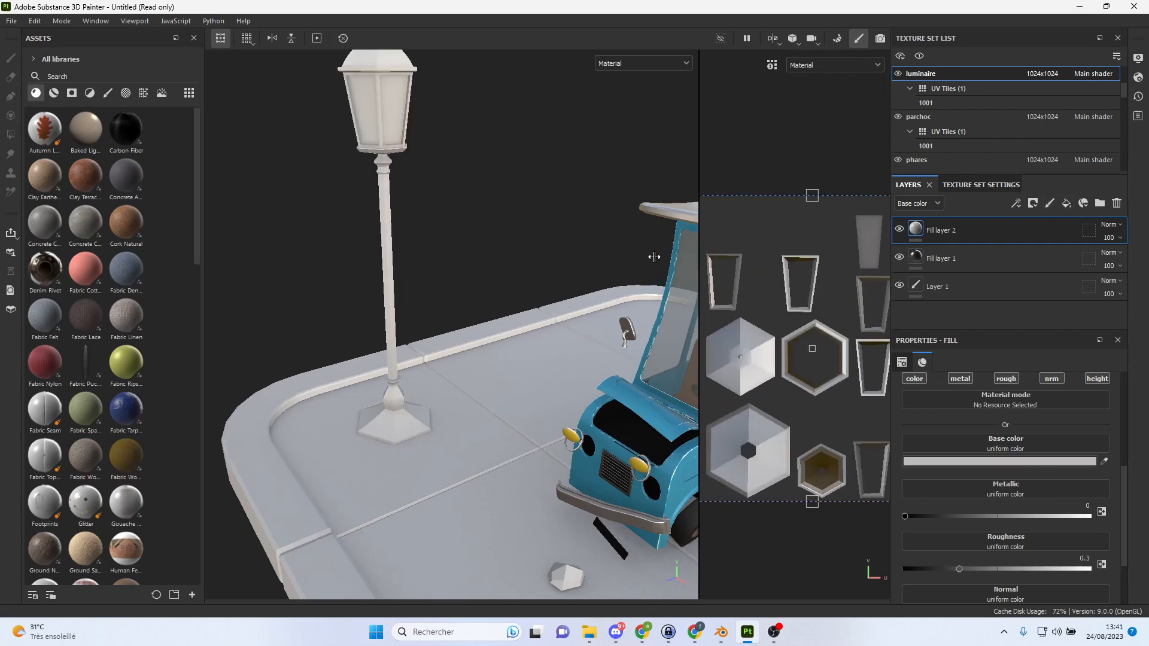
pyautogui.moveTo(705, 252); pyautogui.dragTo(527, 252)
pyautogui.rightClick(965, 247)
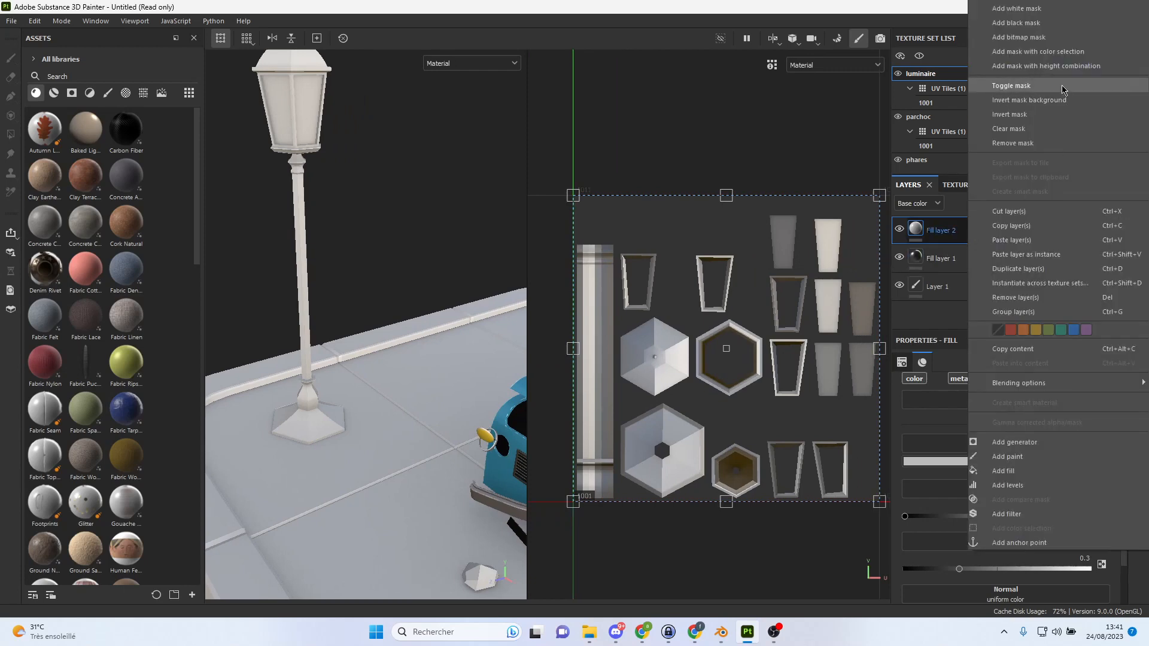
pyautogui.click(1045, 23)
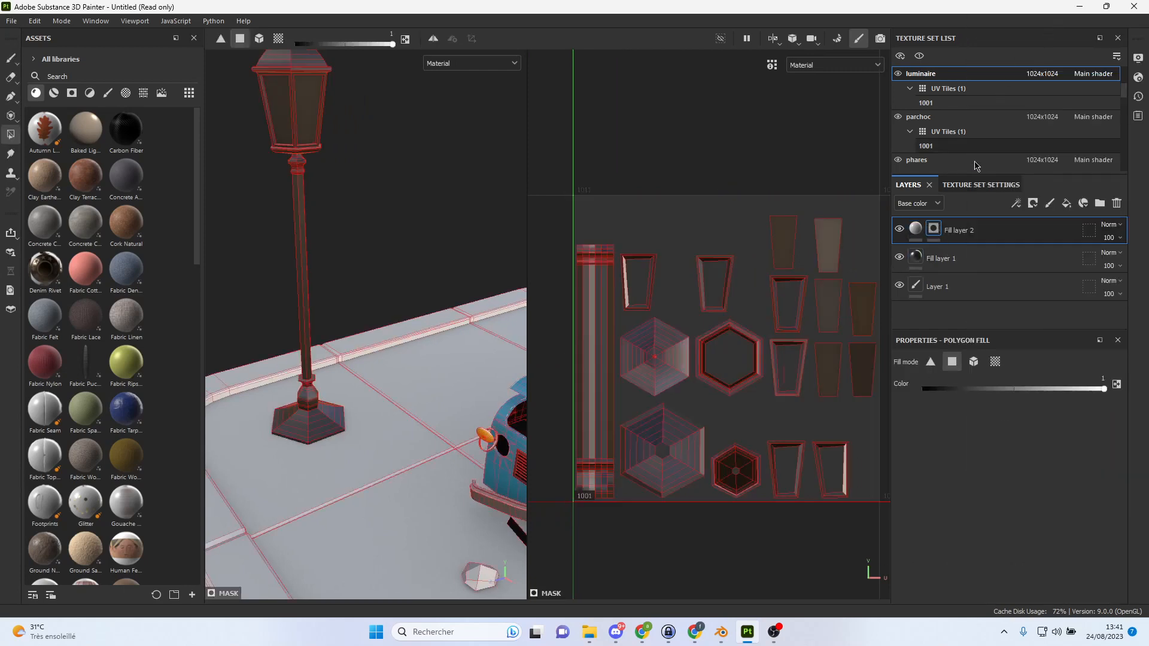
# Reveal all the lantern's glass panes in Fill layer 2's mask by polygon-filling their UV islands.
pyautogui.scroll(3, 795, 291)
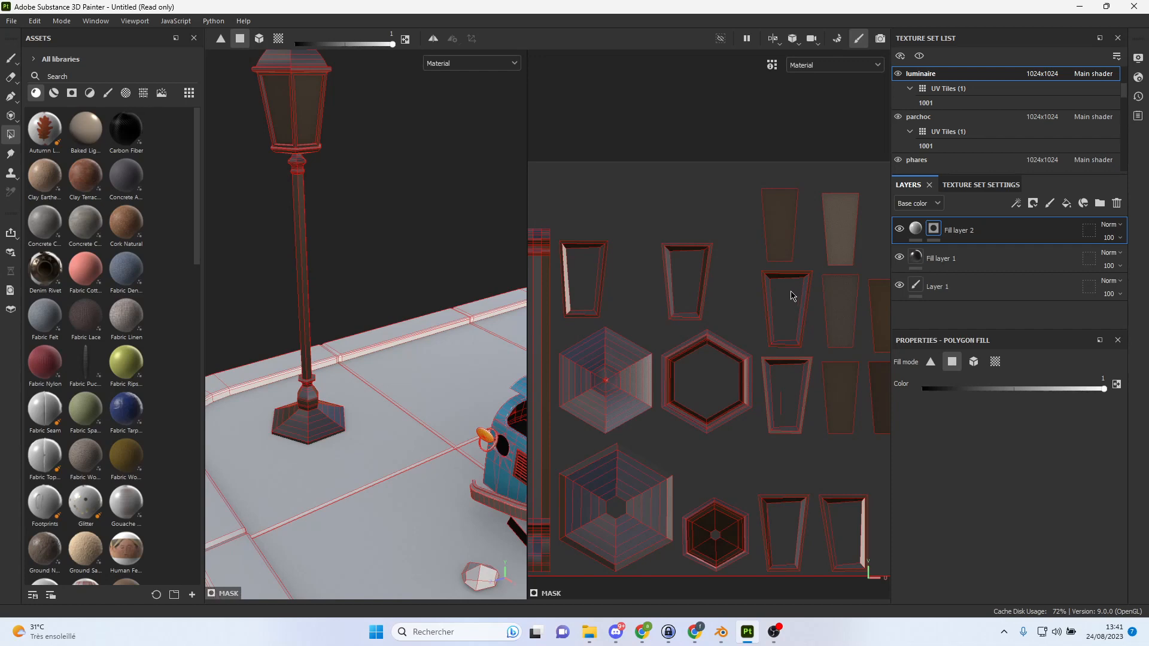
pyautogui.scroll(-2, 790, 290)
pyautogui.moveTo(775, 225); pyautogui.dragTo(831, 243)
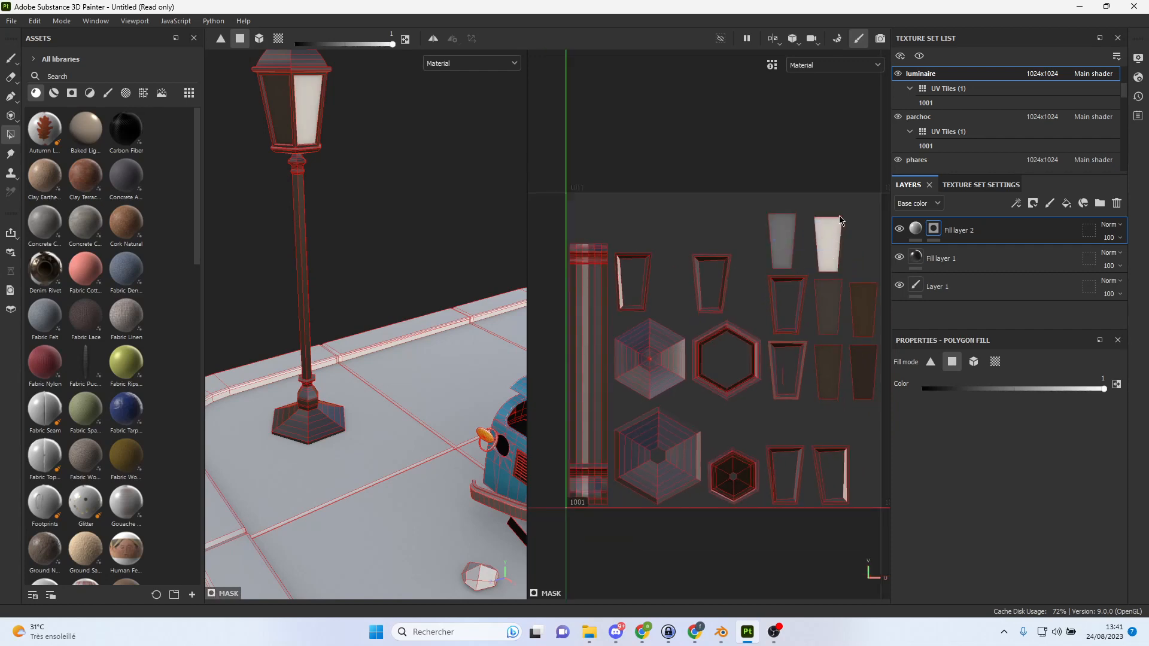
pyautogui.keyDown('alt'); pyautogui.moveTo(840, 214); pyautogui.dragTo(762, 202, button='middle'); pyautogui.keyUp('alt')
pyautogui.scroll(3, 765, 219)
pyautogui.moveTo(803, 279); pyautogui.dragTo(755, 416)
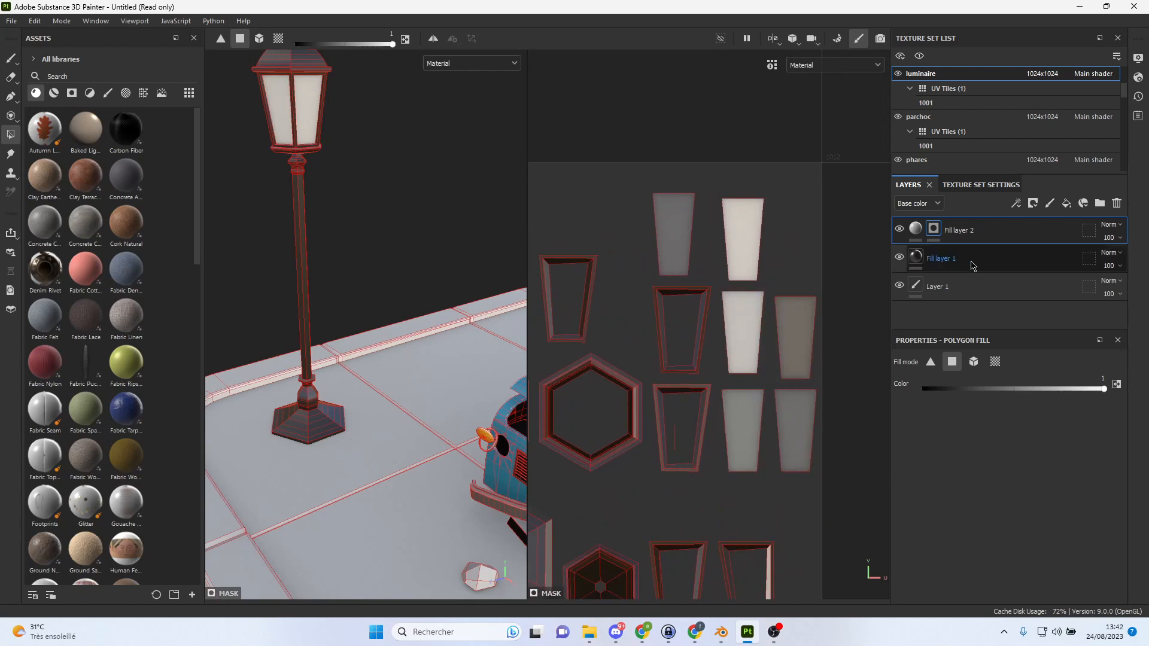
# Set Fill layer 2's base color to bright yellow F0E22C for the lantern's glass panes.
pyautogui.click(915, 230)
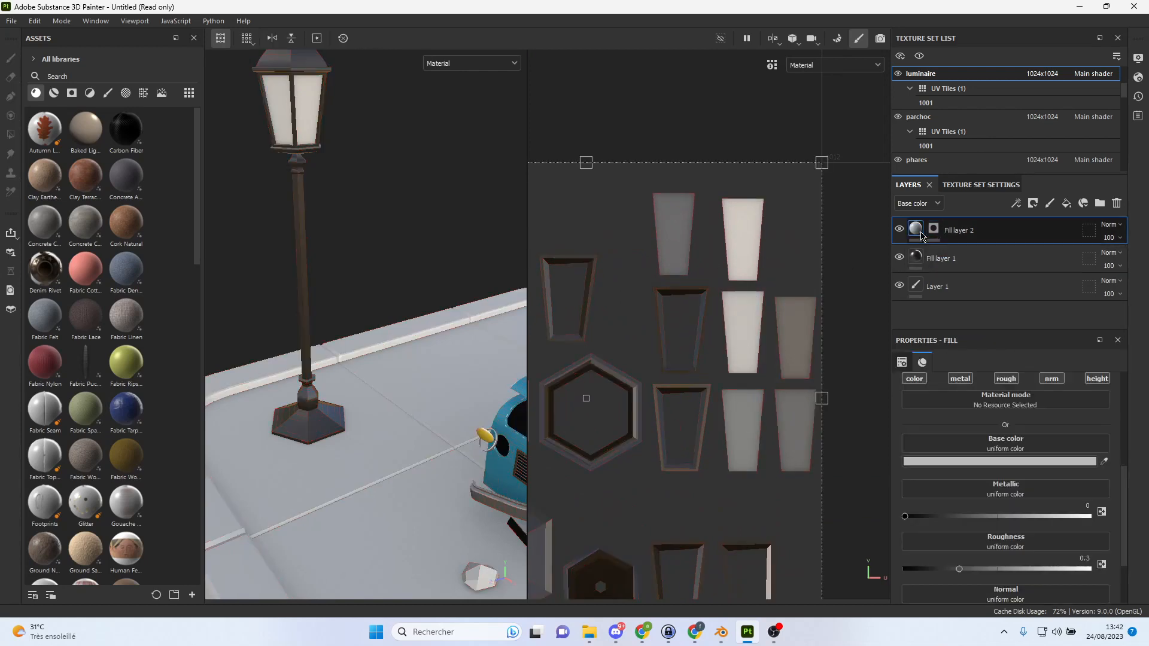
pyautogui.click(1018, 462)
pyautogui.moveTo(833, 303); pyautogui.dragTo(833, 311)
pyautogui.moveTo(773, 251)
pyautogui.mouseDown()
pyautogui.moveTo(793, 231)
pyautogui.moveTo(806, 265)
pyautogui.moveTo(824, 198)
pyautogui.moveTo(800, 207)
pyautogui.mouseUp()
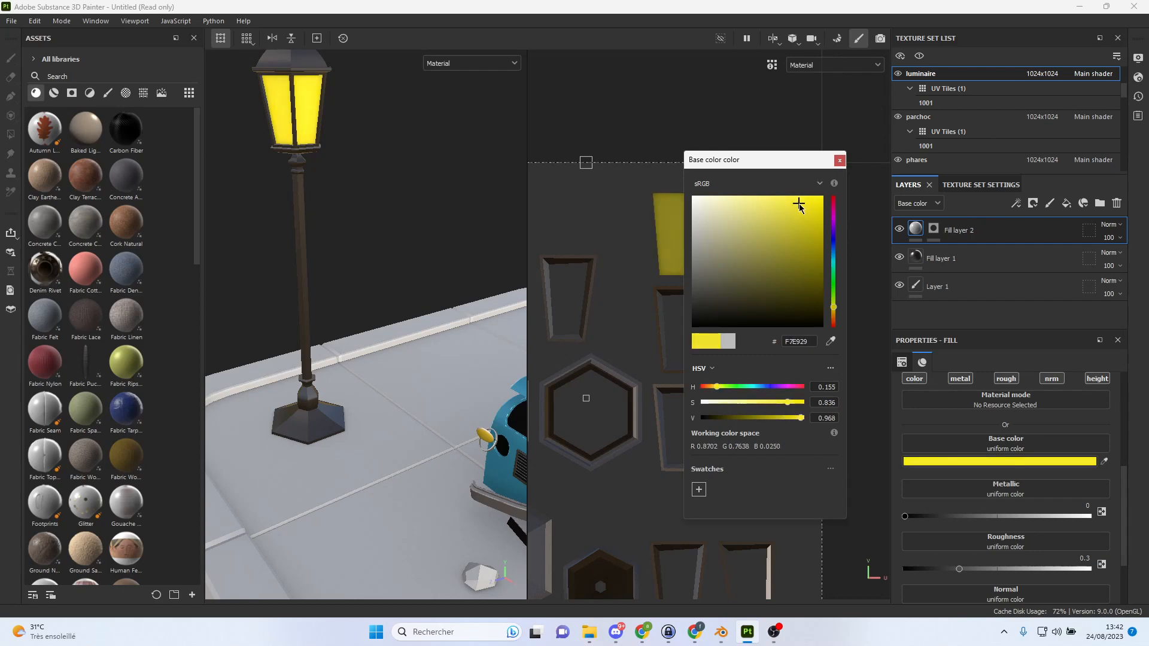
pyautogui.scroll(-3, 432, 217)
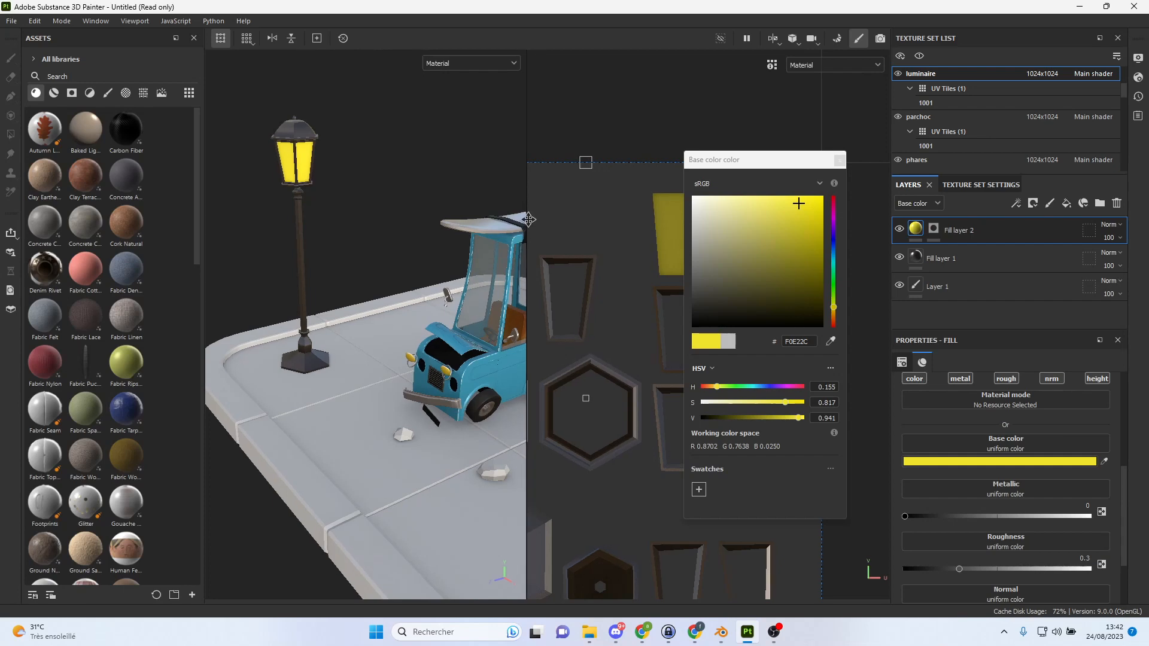
pyautogui.click(840, 161)
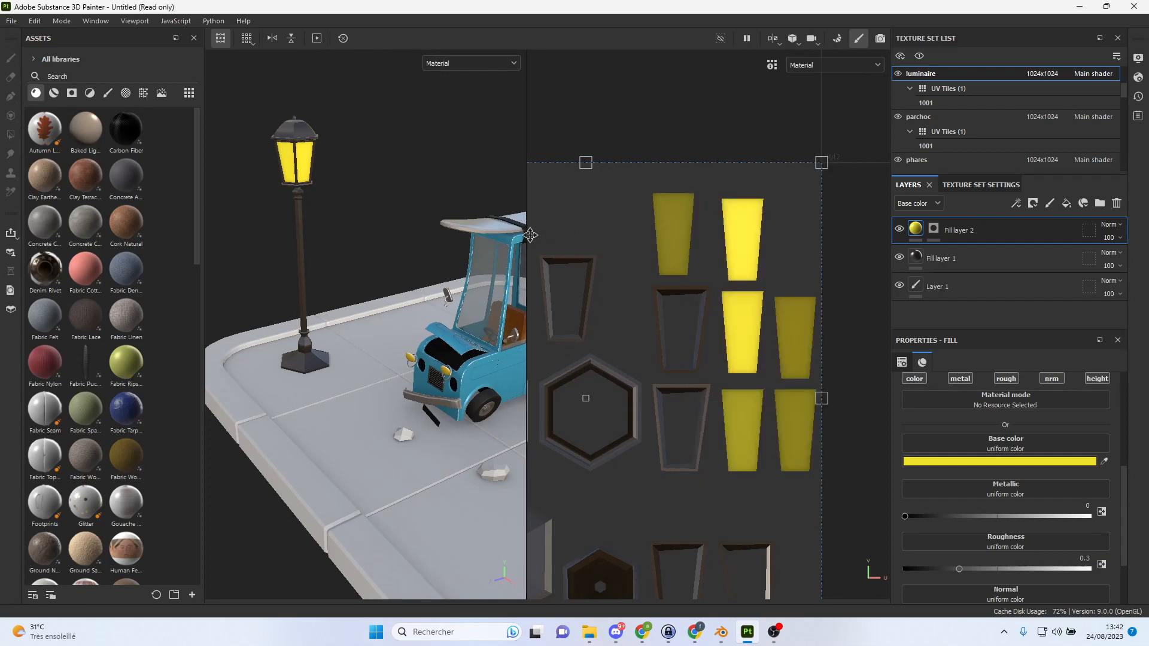
# Add a fill layer to the trottoi texture set of the sidewalk border.
pyautogui.moveTo(526, 236); pyautogui.dragTo(758, 223)
pyautogui.keyDown('alt'); pyautogui.moveTo(575, 359); pyautogui.dragTo(542, 332); pyautogui.keyUp('alt')
pyautogui.keyDown('alt'); pyautogui.moveTo(543, 332); pyautogui.dragTo(651, 369, button='right'); pyautogui.keyUp('alt')
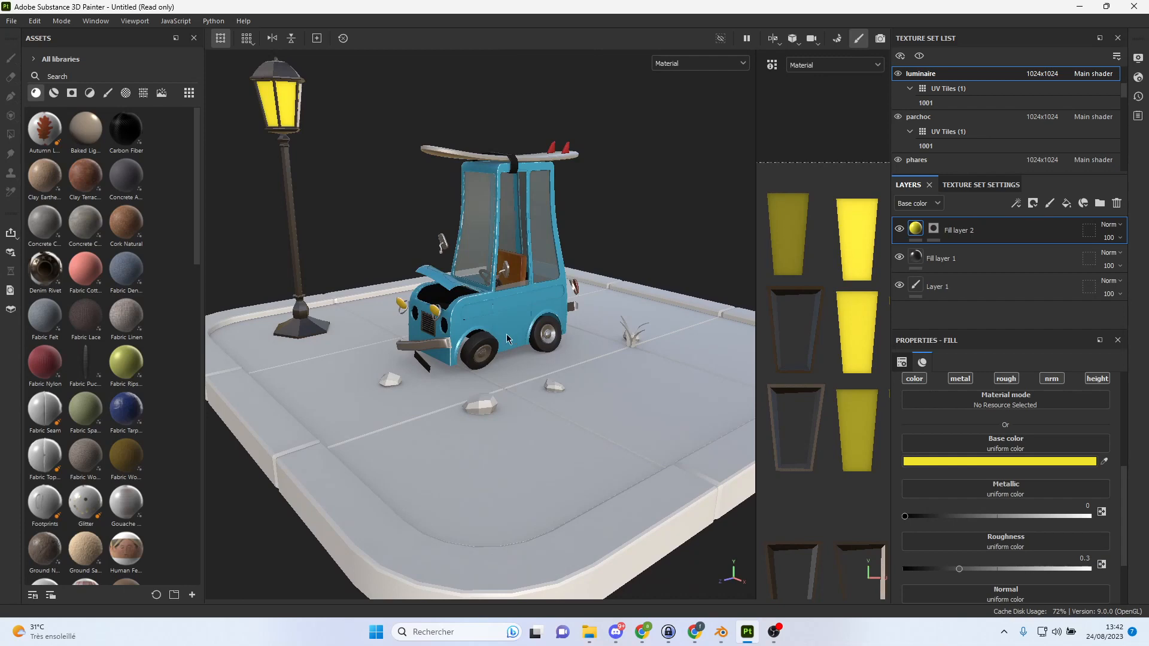
pyautogui.keyDown('alt'); pyautogui.moveTo(506, 334); pyautogui.dragTo(511, 352); pyautogui.keyUp('alt')
pyautogui.keyDown('alt'); pyautogui.moveTo(511, 351); pyautogui.dragTo(573, 270, button='middle'); pyautogui.keyUp('alt')
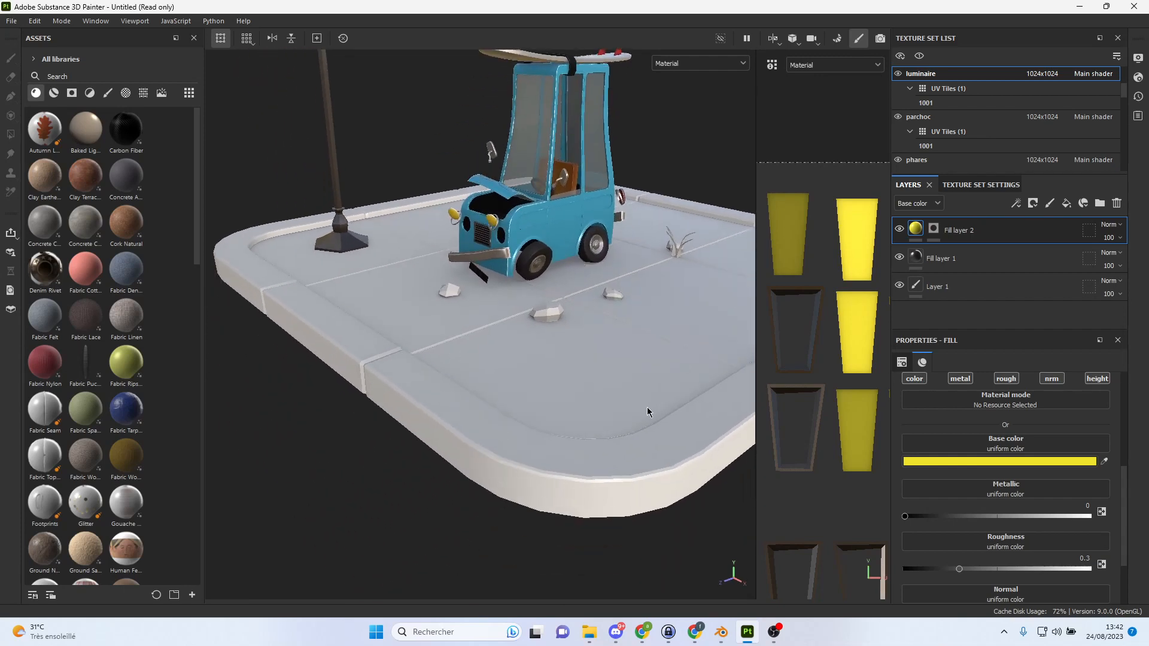
pyautogui.keyDown('alt'); pyautogui.moveTo(650, 404); pyautogui.dragTo(569, 390, button='middle'); pyautogui.keyUp('alt')
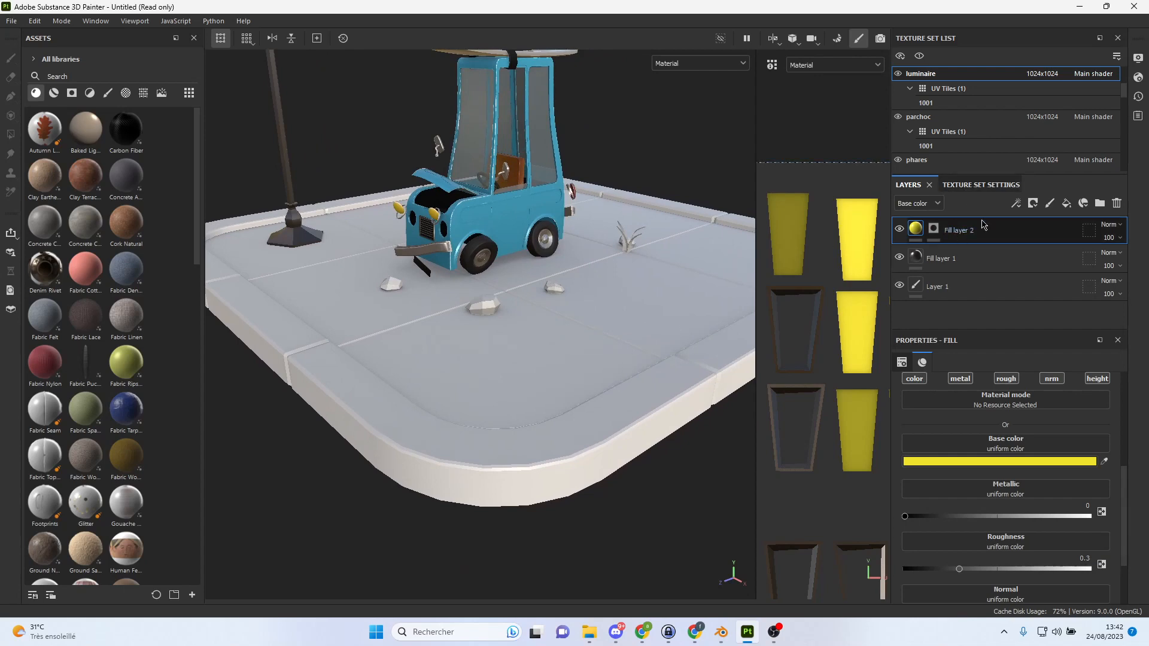
pyautogui.keyDown('ctrl'); pyautogui.keyDown('alt'); pyautogui.rightClick(633, 418); pyautogui.keyUp('alt'); pyautogui.keyUp('ctrl')
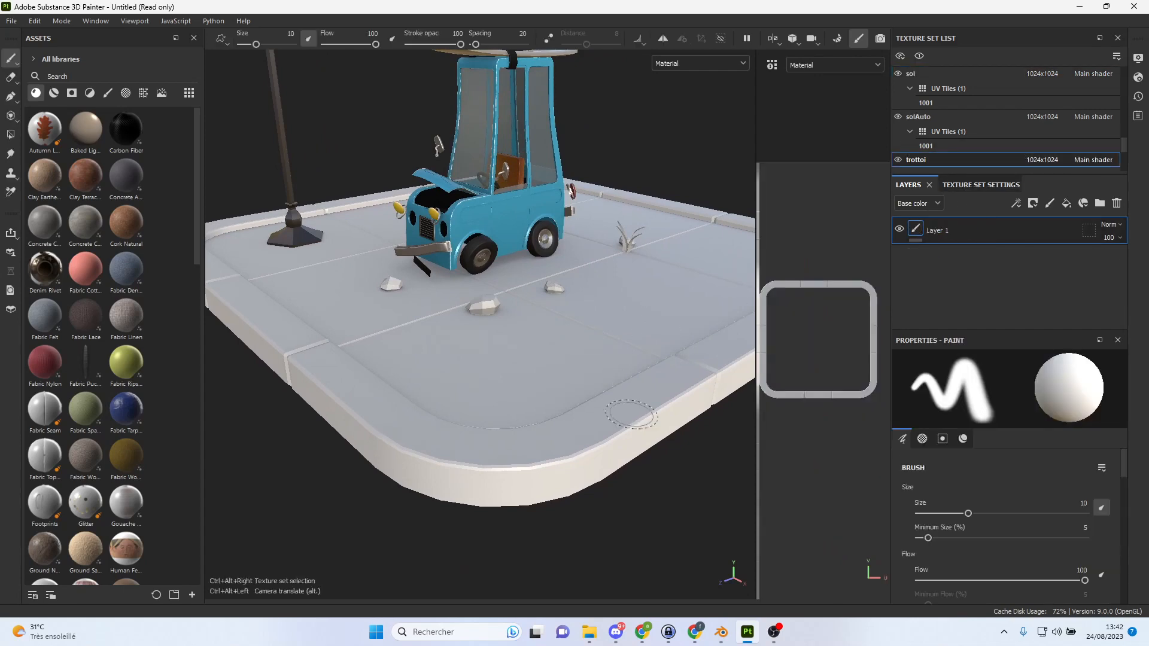
pyautogui.click(1068, 206)
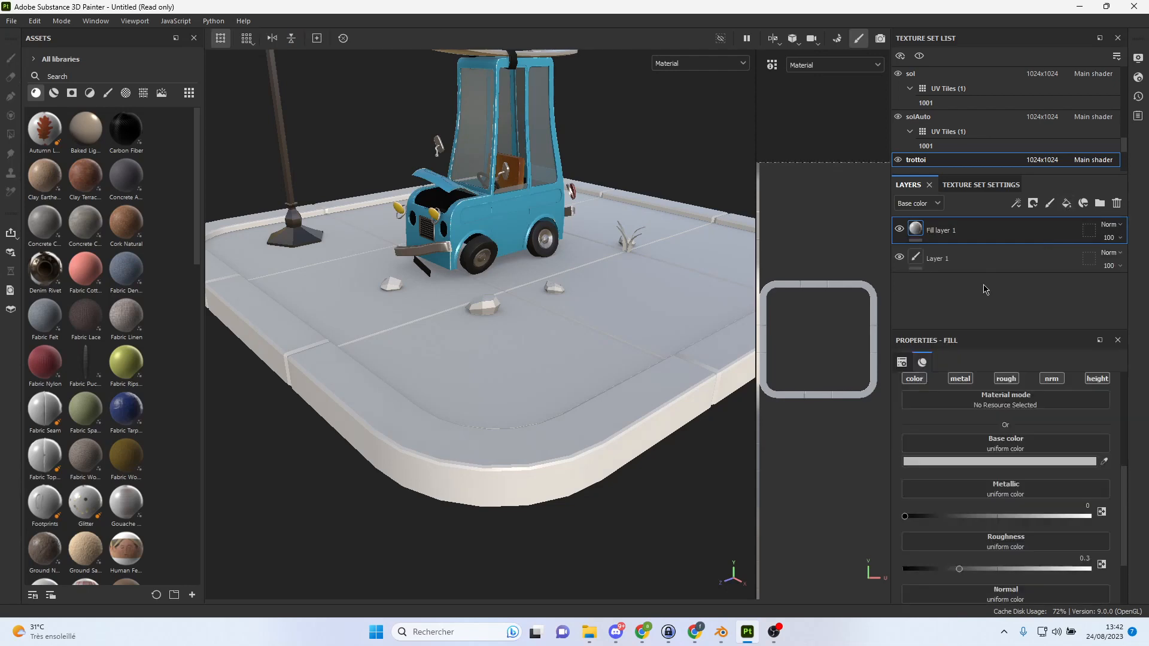
# Set the sidewalk border's fill to a dark, slightly warm grey base color, 525150.
pyautogui.click(1000, 462)
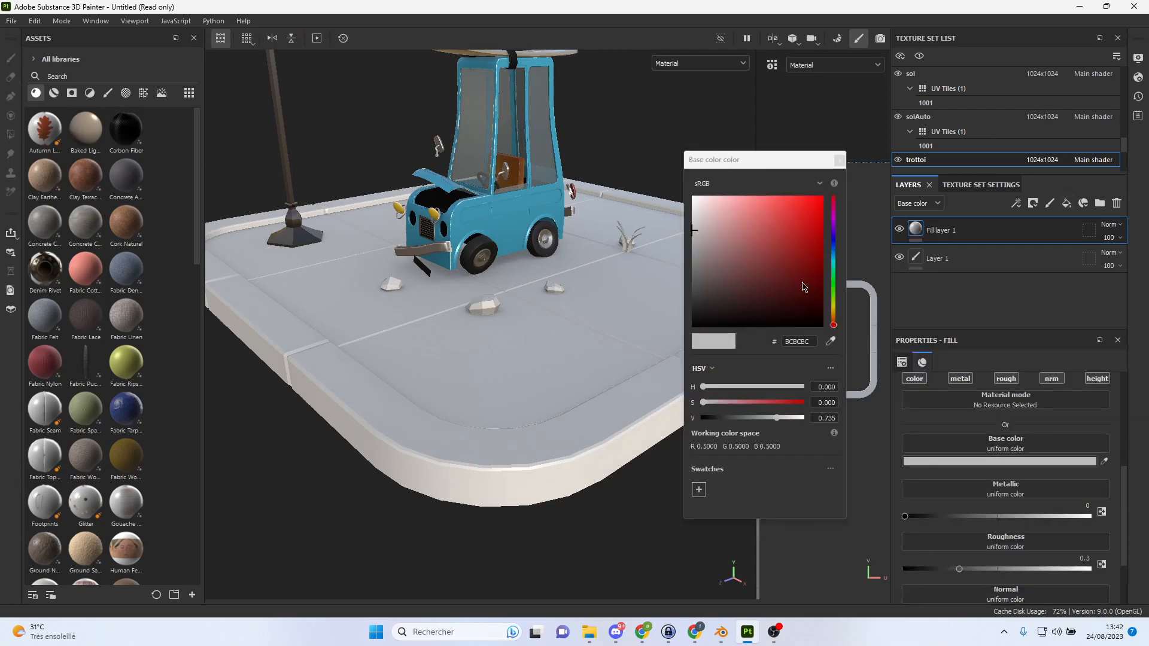
pyautogui.click(835, 288)
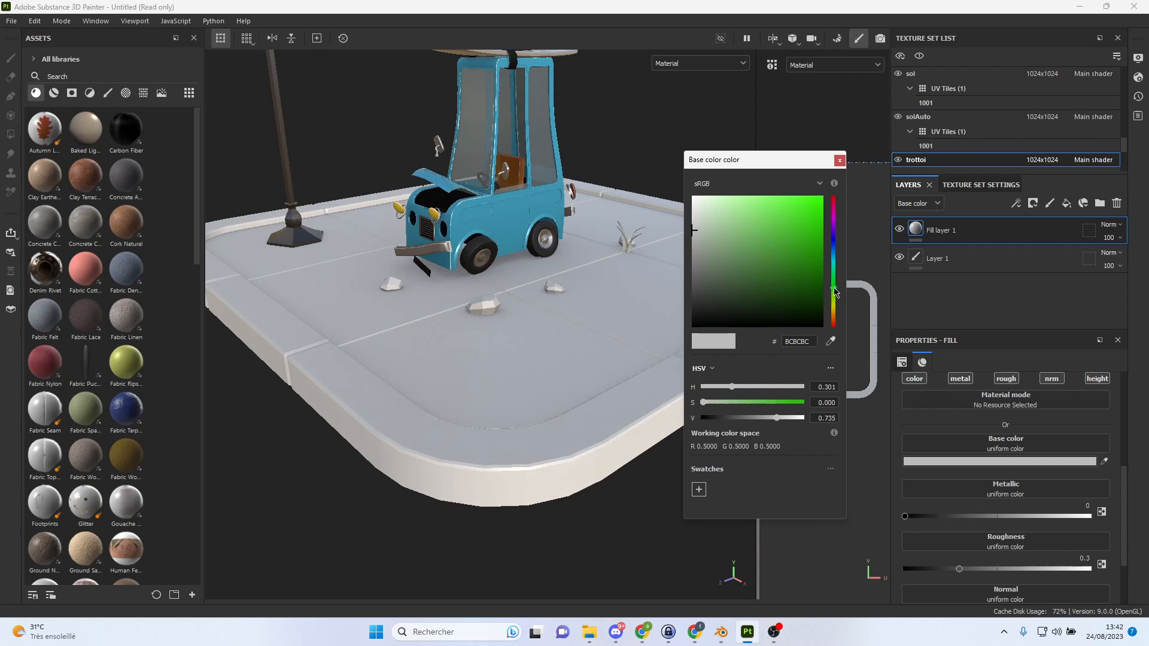
pyautogui.moveTo(714, 268); pyautogui.dragTo(695, 297)
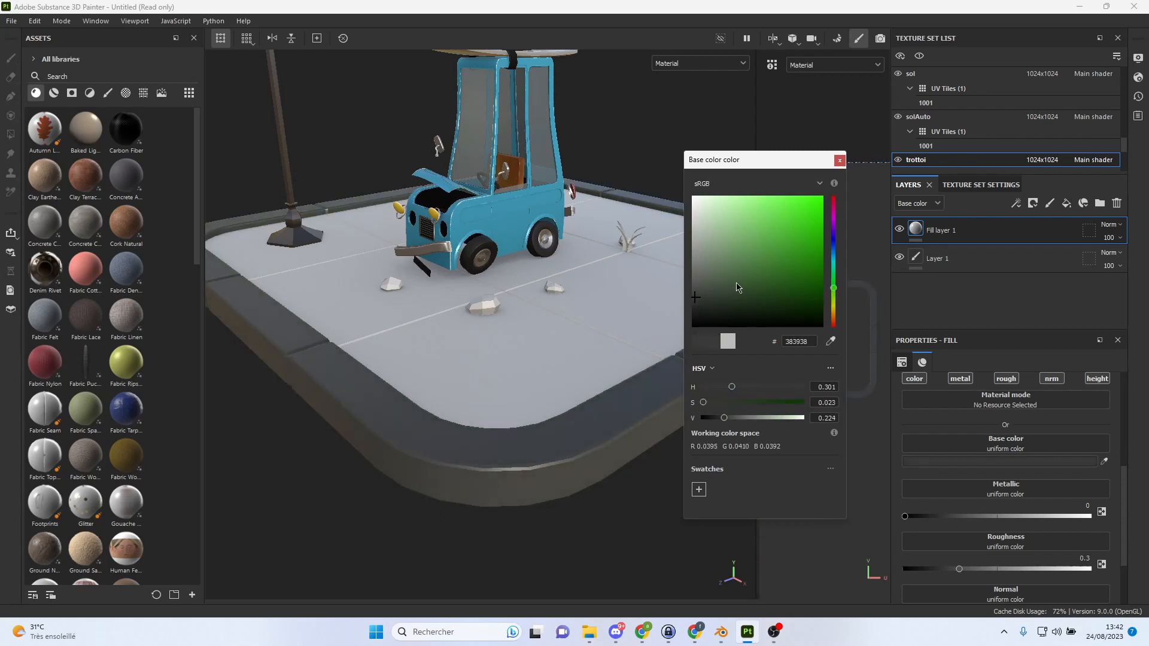
pyautogui.click(834, 313)
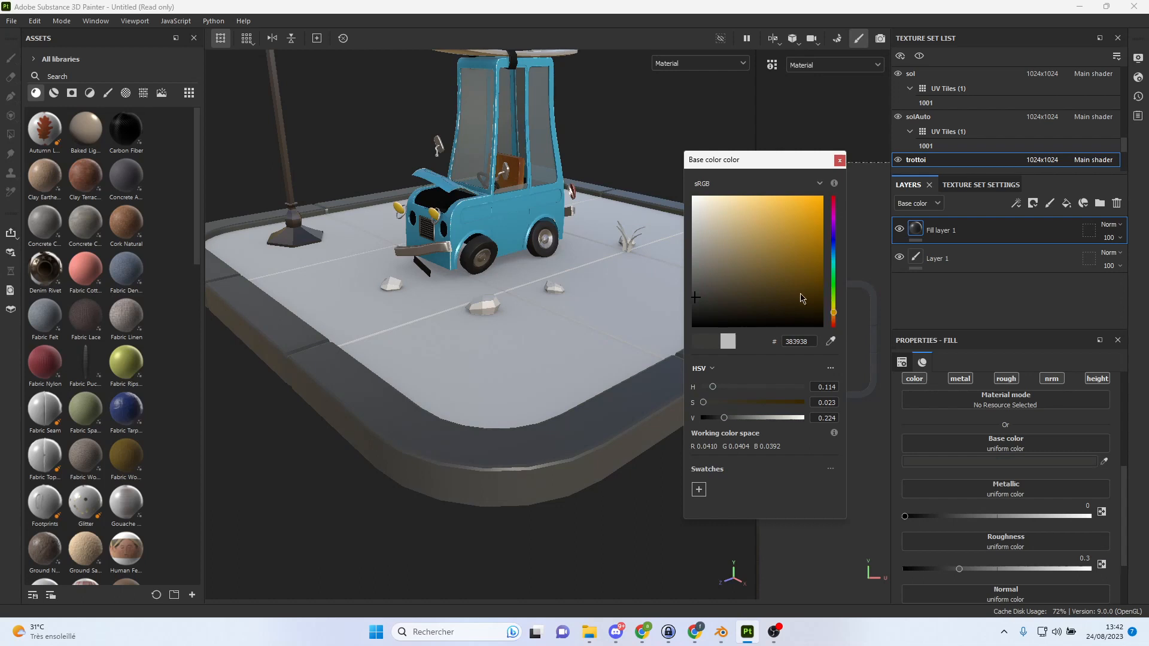
pyautogui.click(797, 288)
pyautogui.moveTo(798, 289); pyautogui.dragTo(695, 289)
pyautogui.click(1014, 432)
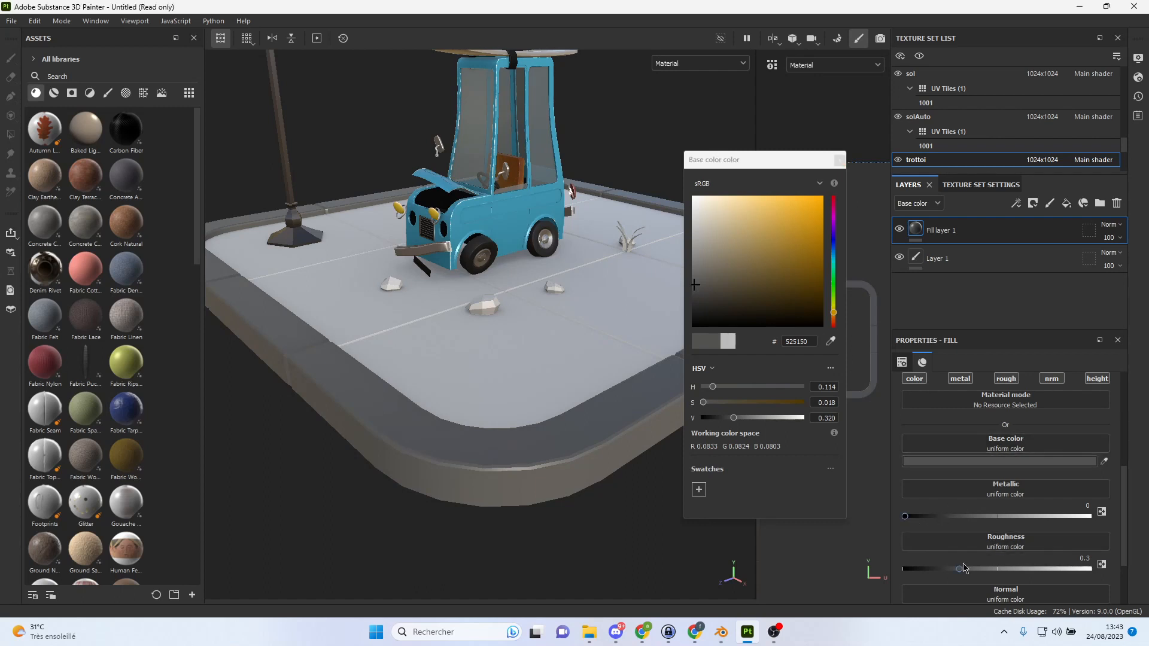
# Set the sidewalk border's fill to metallic about 0.41 and roughness about 0.69.
pyautogui.moveTo(962, 571); pyautogui.dragTo(1059, 568)
pyautogui.moveTo(909, 518); pyautogui.dragTo(979, 514)
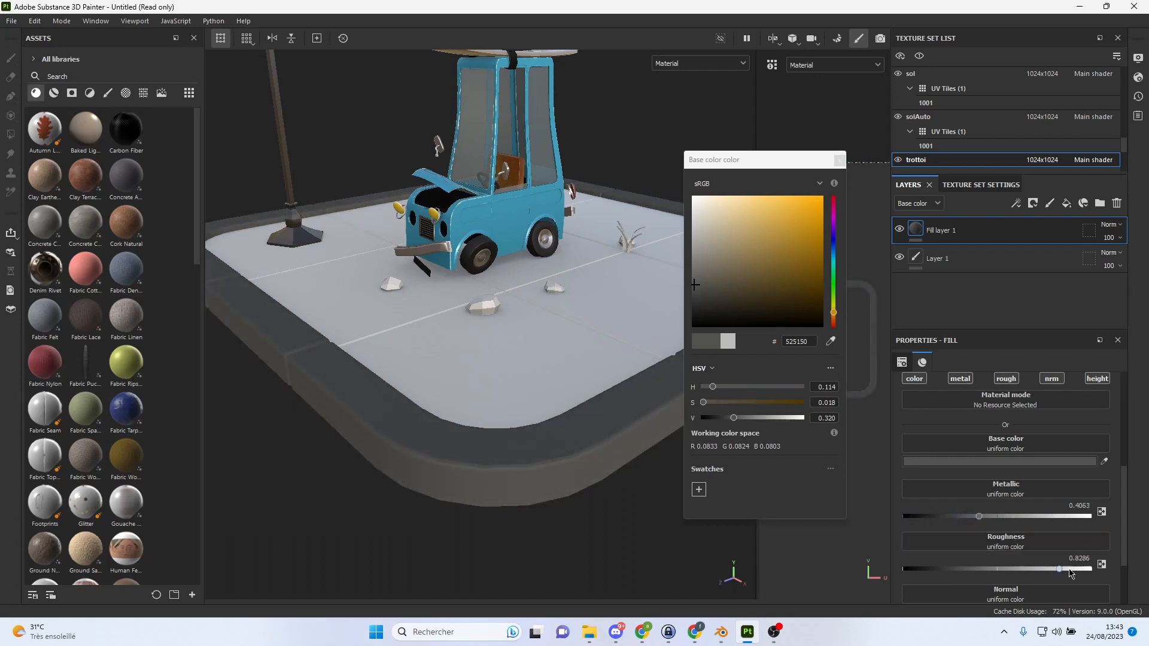
pyautogui.moveTo(1059, 569); pyautogui.dragTo(1031, 568)
pyautogui.moveTo(698, 273); pyautogui.dragTo(617, 302)
pyautogui.click(840, 161)
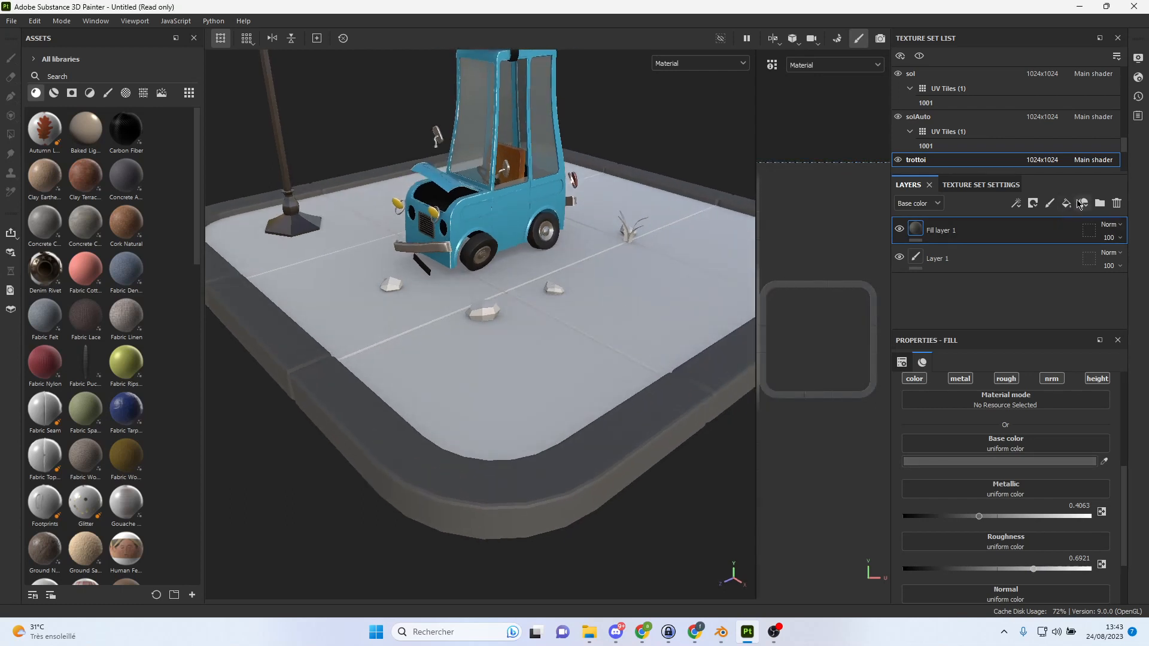
# Add a Metal Edge Wear generator directly to the sidewalk border's Fill layer 1.
pyautogui.rightClick(1070, 235)
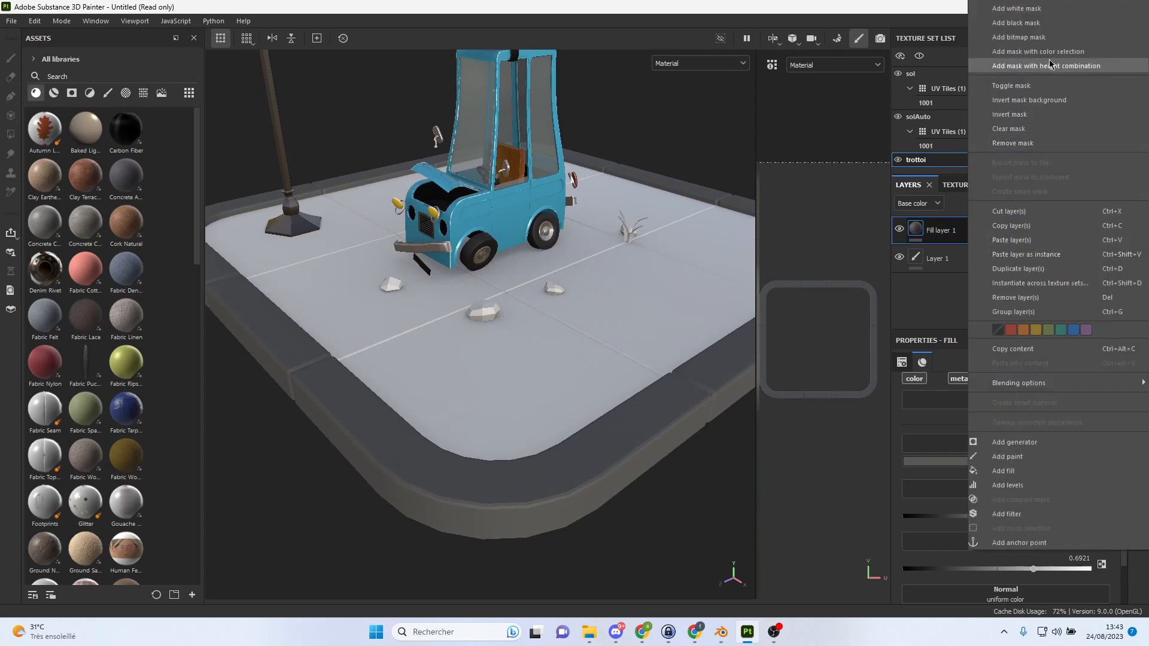
pyautogui.click(966, 241)
pyautogui.rightClick(1066, 232)
pyautogui.click(1039, 448)
pyautogui.click(1052, 409)
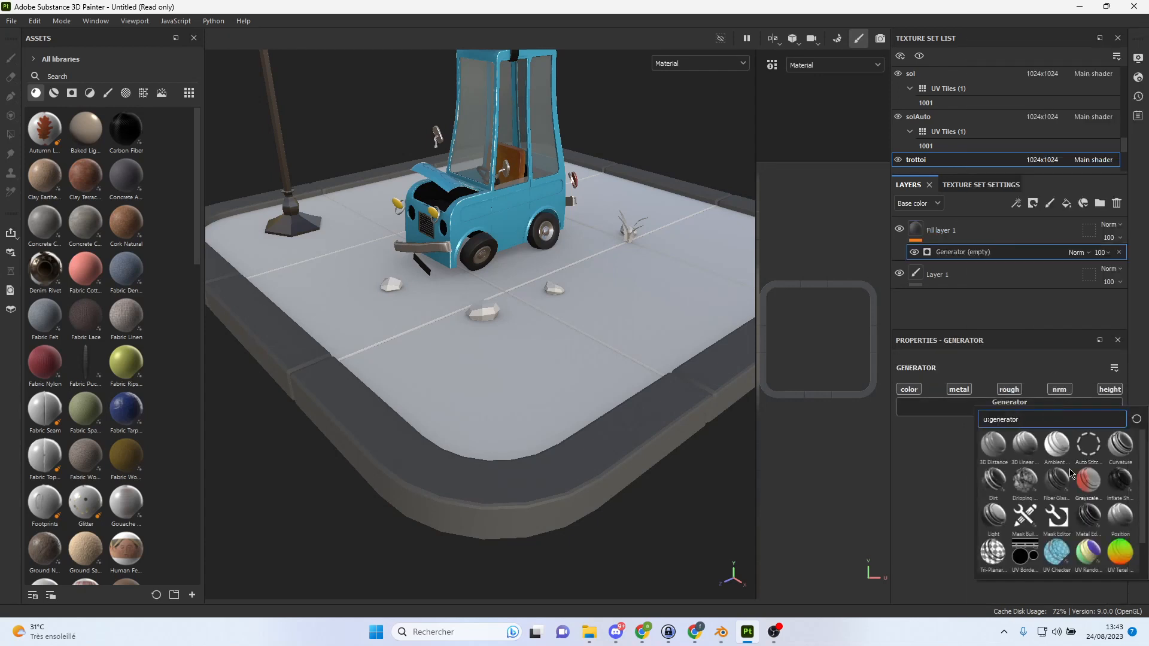
pyautogui.click(1089, 515)
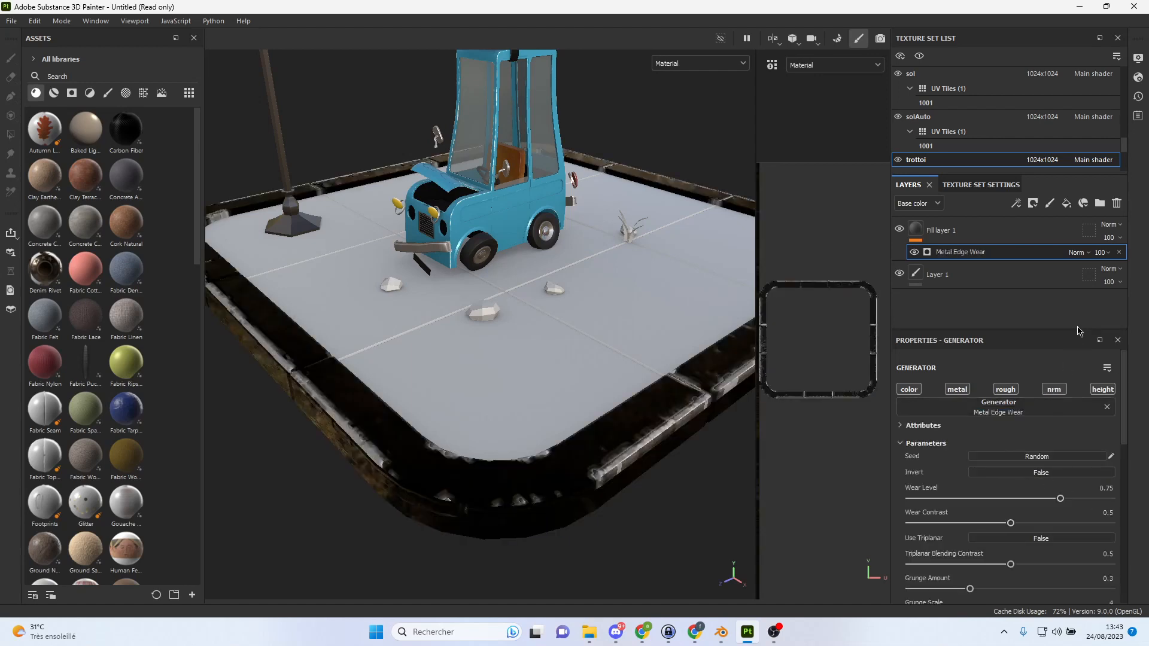
# Blend the sidewalk border's Metal Edge Wear generator with Subtract, setting its wear level to 0.94 and wear contrast to 0.16.
pyautogui.click(1088, 253)
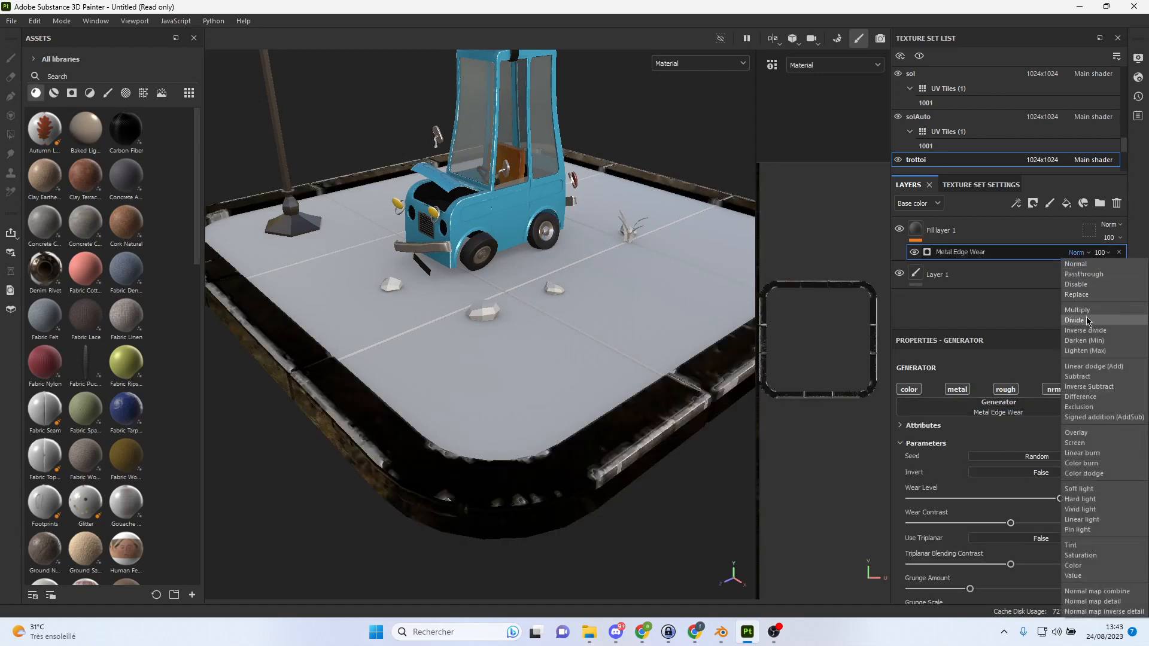
pyautogui.click(1099, 378)
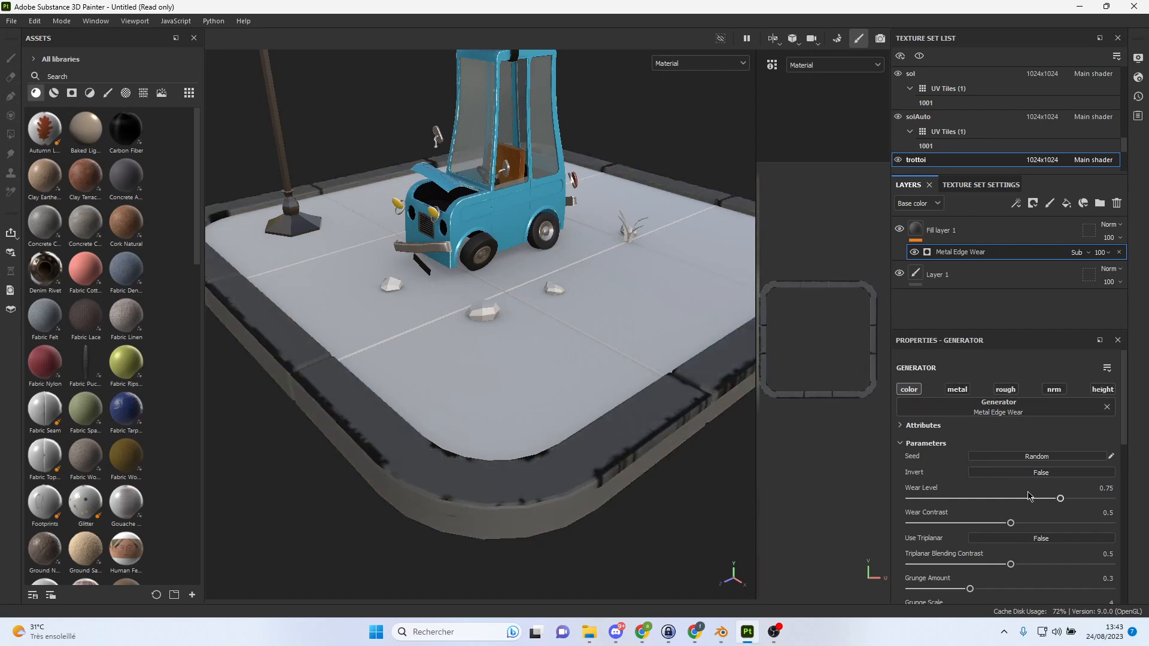
pyautogui.moveTo(1060, 499); pyautogui.dragTo(1100, 500)
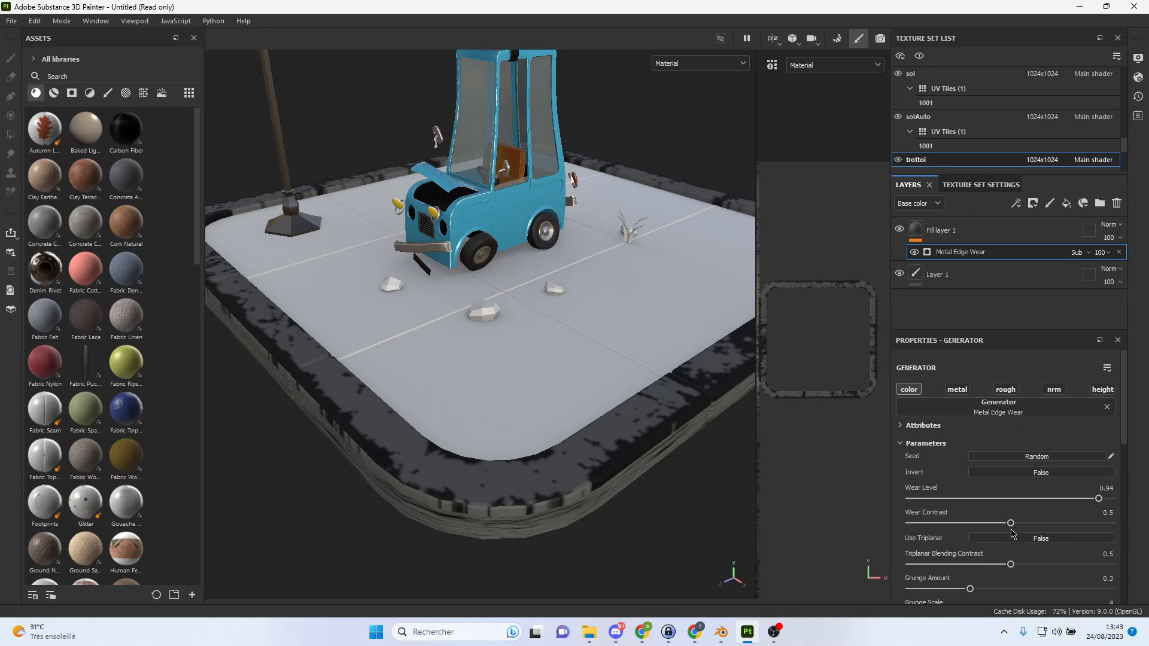
pyautogui.moveTo(1011, 523); pyautogui.dragTo(946, 527)
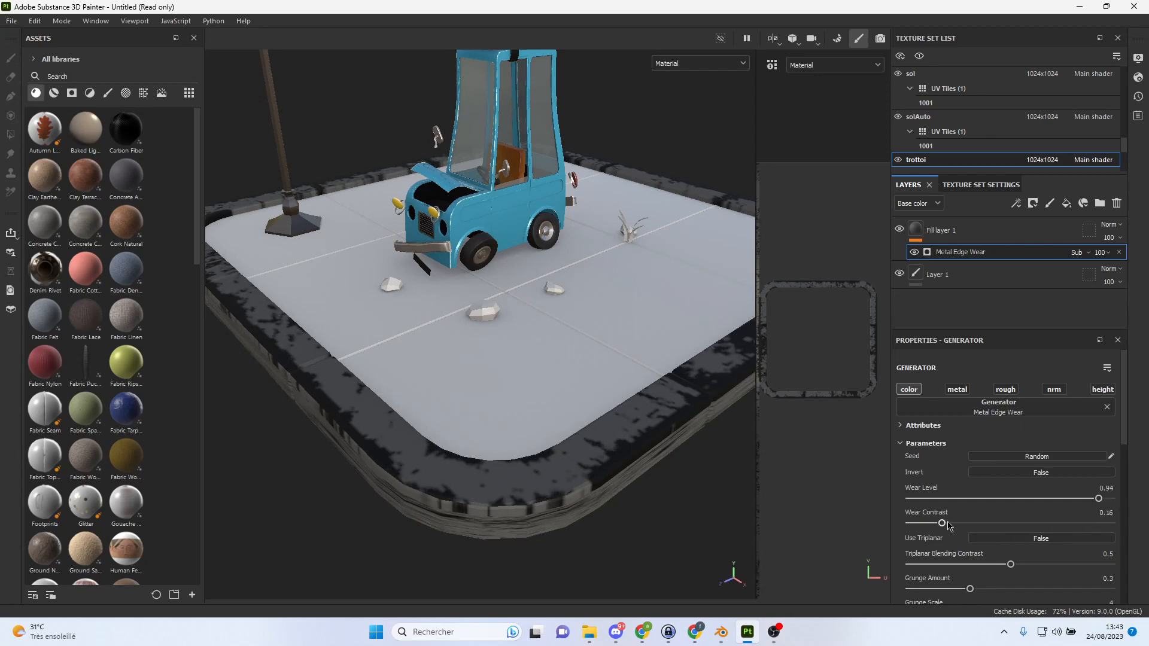
# Set the generator's triplanar blending contrast to 0.41, grunge amount to 0.74 and grunge scale to 2, and lower its curvature weight.
pyautogui.scroll(-3, 1033, 527)
pyautogui.moveTo(1013, 495); pyautogui.dragTo(1058, 519)
pyautogui.moveTo(971, 544); pyautogui.dragTo(924, 543)
pyautogui.moveTo(923, 583); pyautogui.dragTo(910, 584)
pyautogui.scroll(-3, 1011, 550)
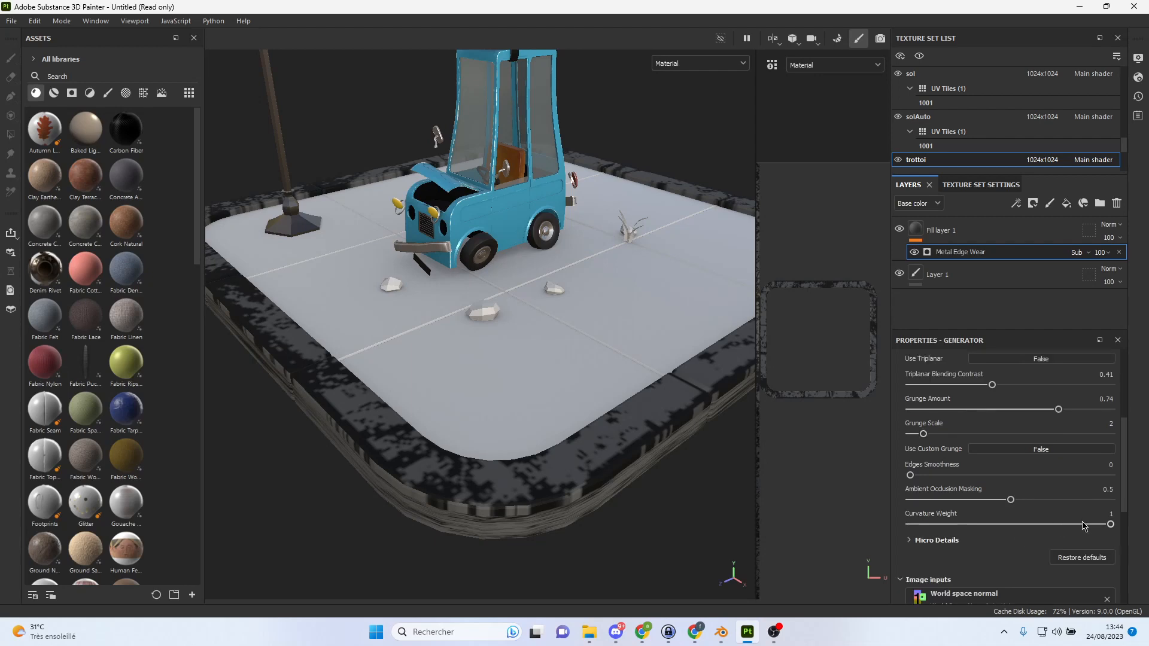
pyautogui.moveTo(1109, 525); pyautogui.dragTo(1044, 525)
pyautogui.moveTo(910, 524); pyautogui.dragTo(966, 525)
pyautogui.scroll(5, 991, 496)
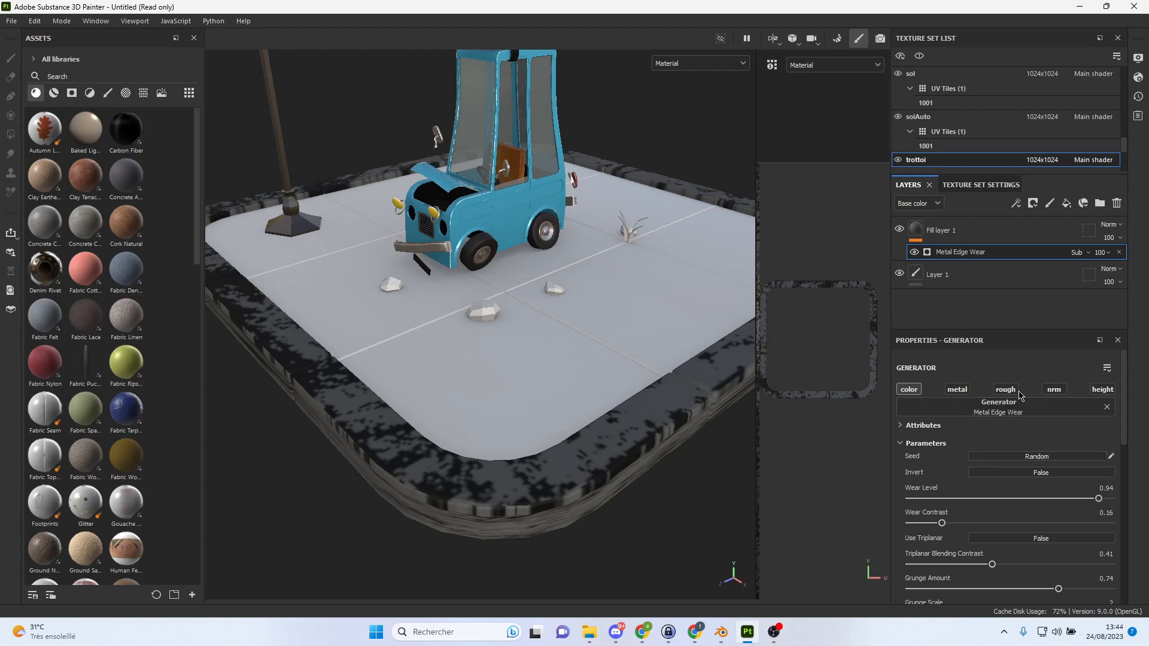
# Invert the sidewalk border's Metal Edge Wear generator and raise its wear level to 1.
pyautogui.click(905, 393)
pyautogui.click(905, 392)
pyautogui.moveTo(1058, 495)
pyautogui.mouseDown()
pyautogui.moveTo(1071, 498)
pyautogui.moveTo(936, 500)
pyautogui.moveTo(1039, 508)
pyautogui.mouseUp()
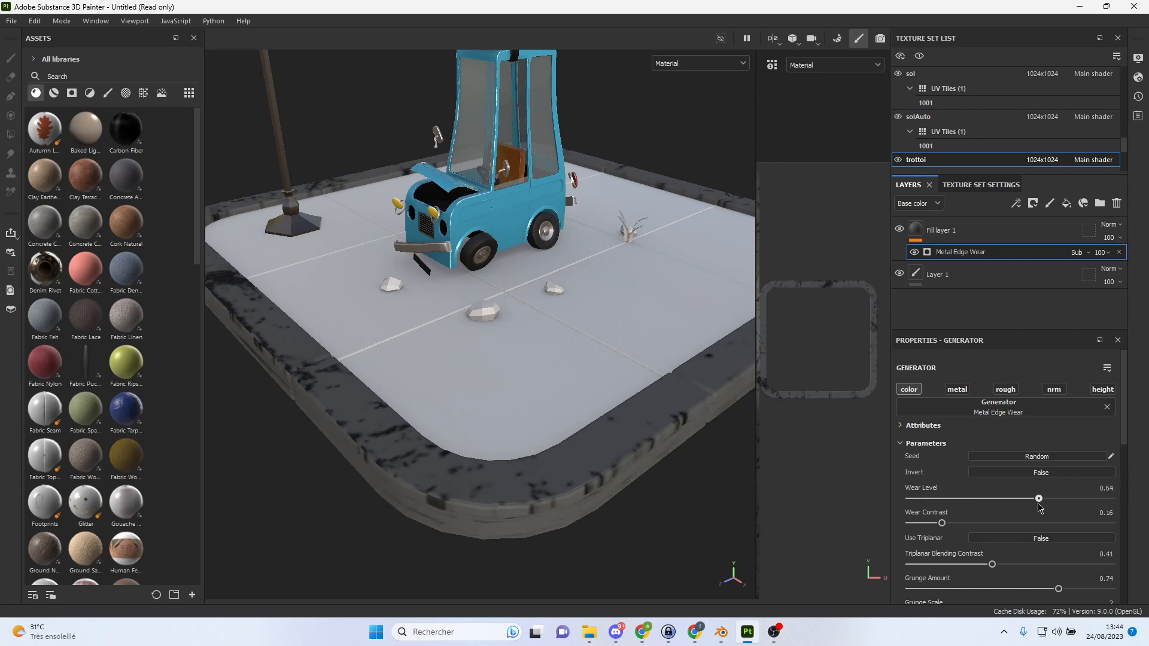
pyautogui.click(1043, 473)
pyautogui.click(1046, 473)
pyautogui.click(1048, 473)
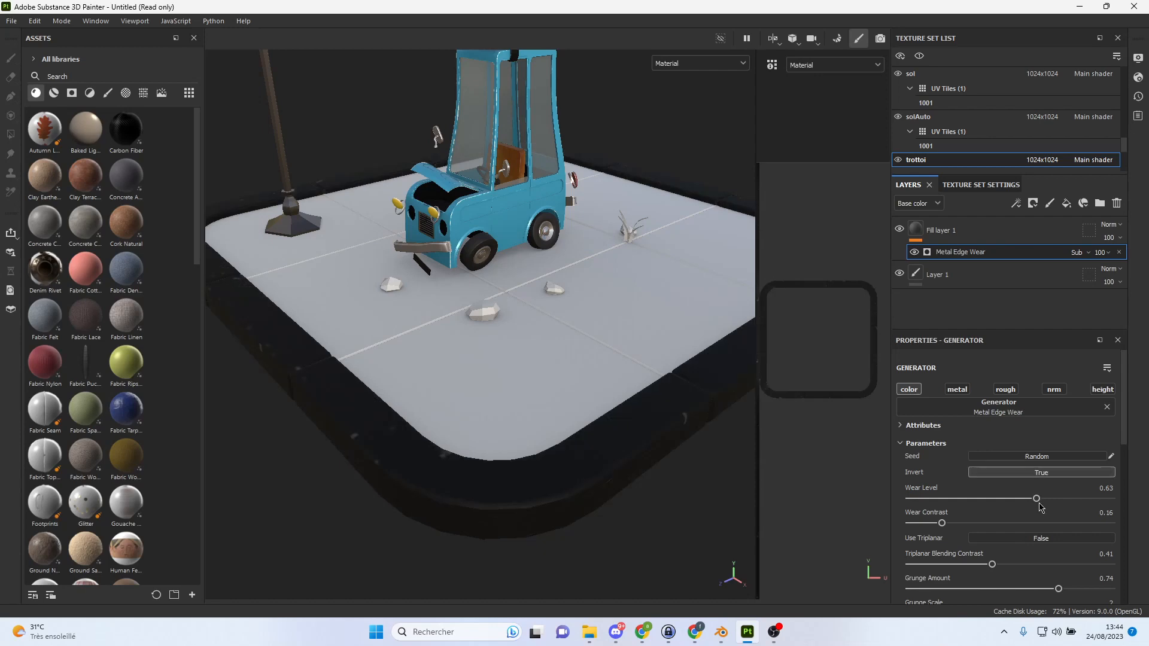
pyautogui.moveTo(1037, 505); pyautogui.dragTo(1121, 513)
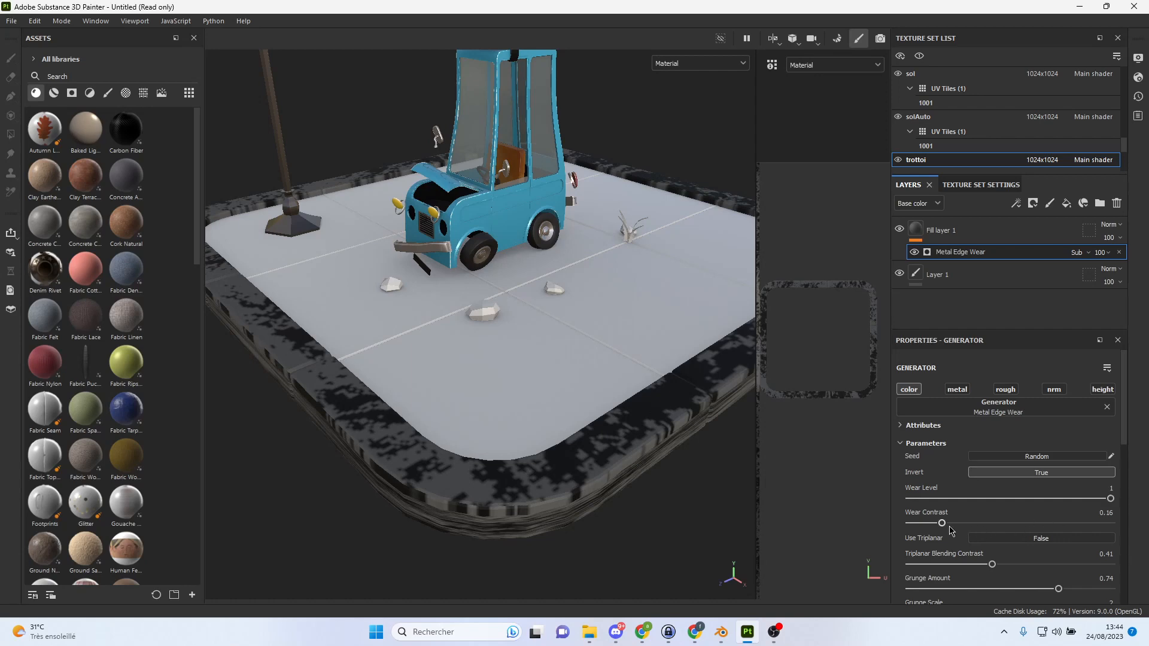
# Set the generator to wear contrast 0.17, triplanar blending contrast 0.1, grunge amount 1 and grunge scale 5, with its opacity reduced to 11.
pyautogui.moveTo(942, 524)
pyautogui.mouseDown()
pyautogui.moveTo(1071, 524)
pyautogui.moveTo(945, 523)
pyautogui.mouseUp()
pyautogui.moveTo(992, 564); pyautogui.dragTo(929, 565)
pyautogui.scroll(-2, 946, 576)
pyautogui.moveTo(1045, 523); pyautogui.dragTo(1137, 524)
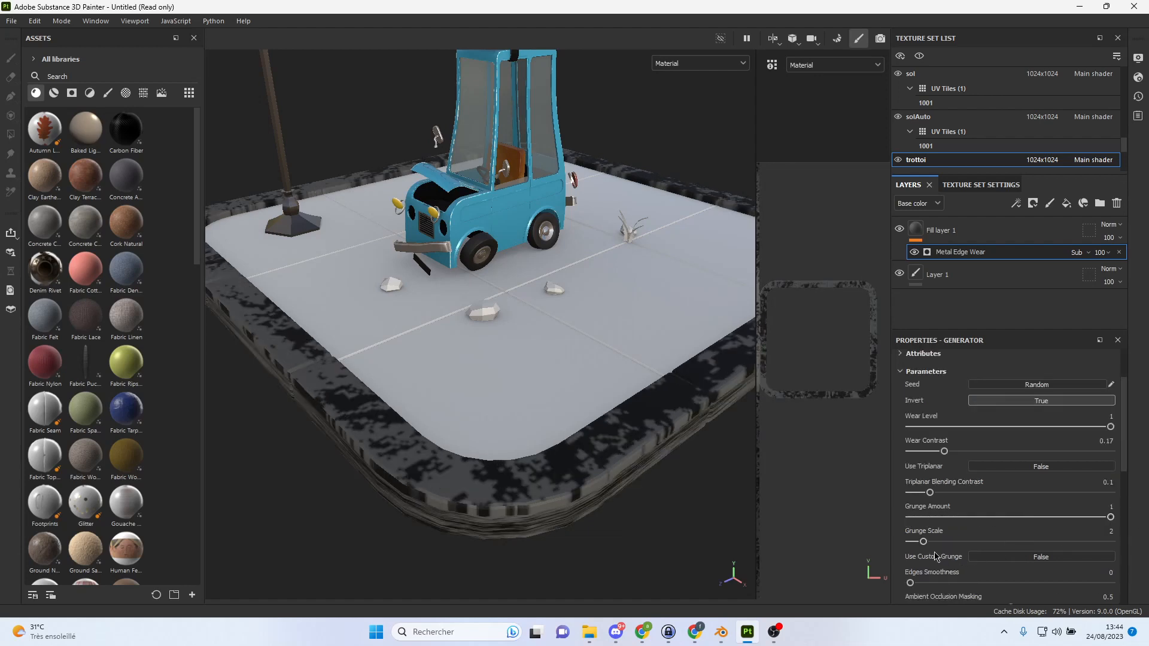
pyautogui.moveTo(923, 542); pyautogui.dragTo(963, 542)
pyautogui.click(1106, 253)
pyautogui.moveTo(1132, 273); pyautogui.dragTo(1102, 282)
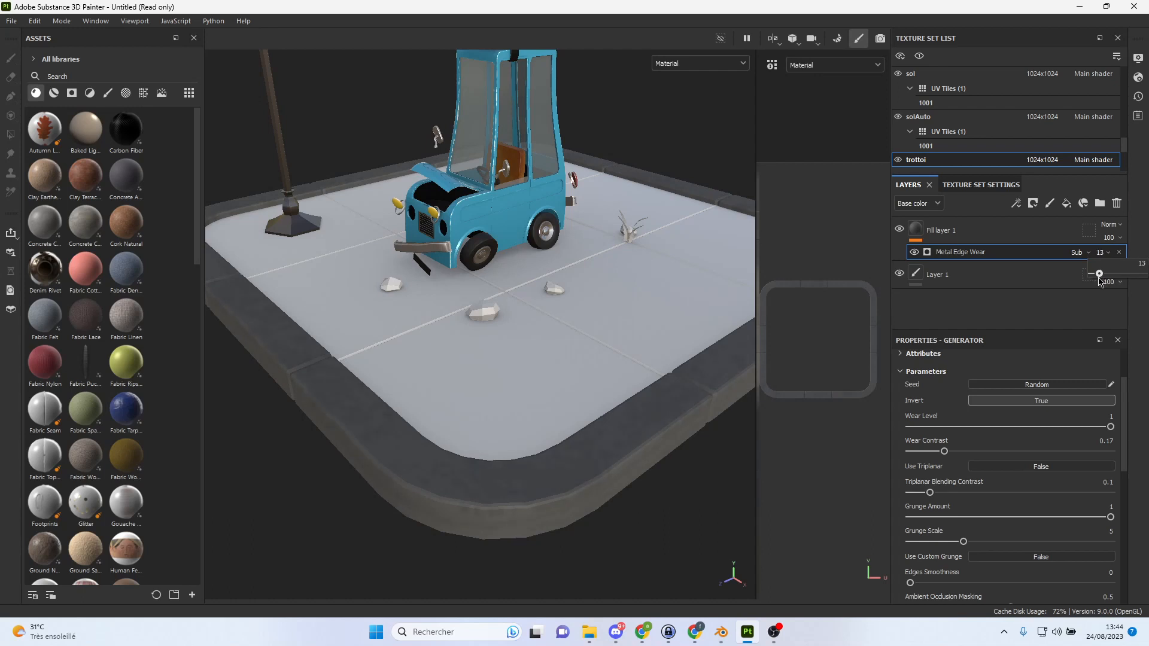
# Examine the worn sidewalk border and the surrounding scene from several angles and distances in a wider 3D view.
pyautogui.keyDown('alt'); pyautogui.moveTo(718, 315); pyautogui.dragTo(520, 349); pyautogui.keyUp('alt')
pyautogui.keyDown('alt'); pyautogui.moveTo(520, 350); pyautogui.dragTo(529, 389, button='middle'); pyautogui.keyUp('alt')
pyautogui.keyDown('alt'); pyautogui.moveTo(529, 383); pyautogui.dragTo(528, 364); pyautogui.keyUp('alt')
pyautogui.scroll(2, 530, 365)
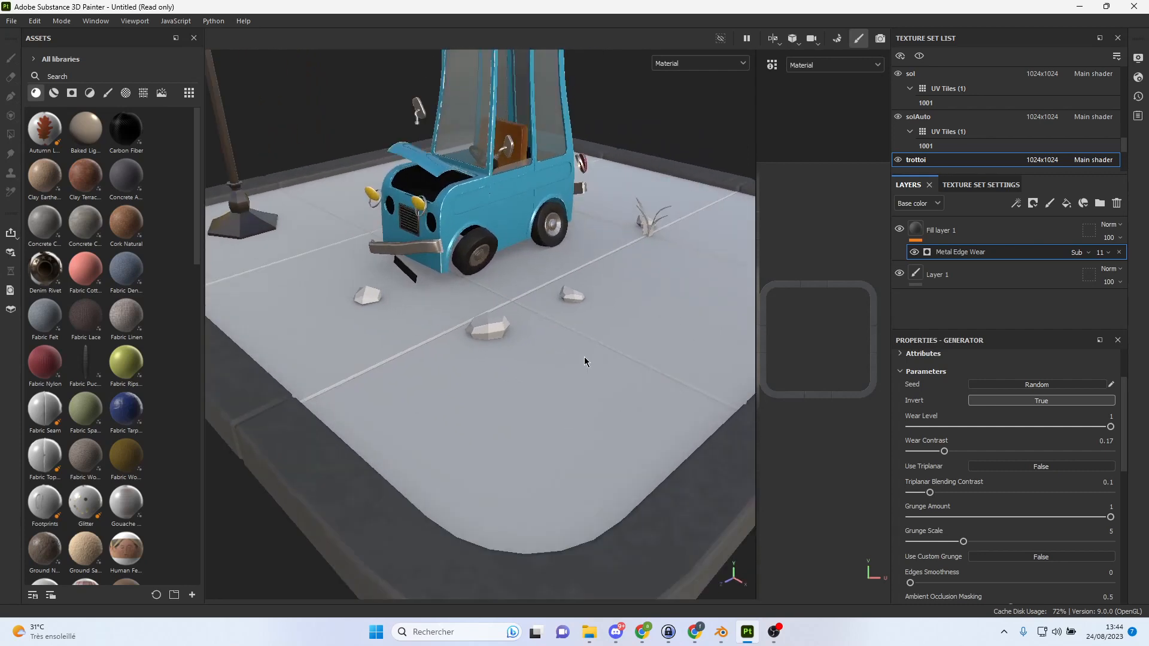
pyautogui.scroll(-1, 585, 357)
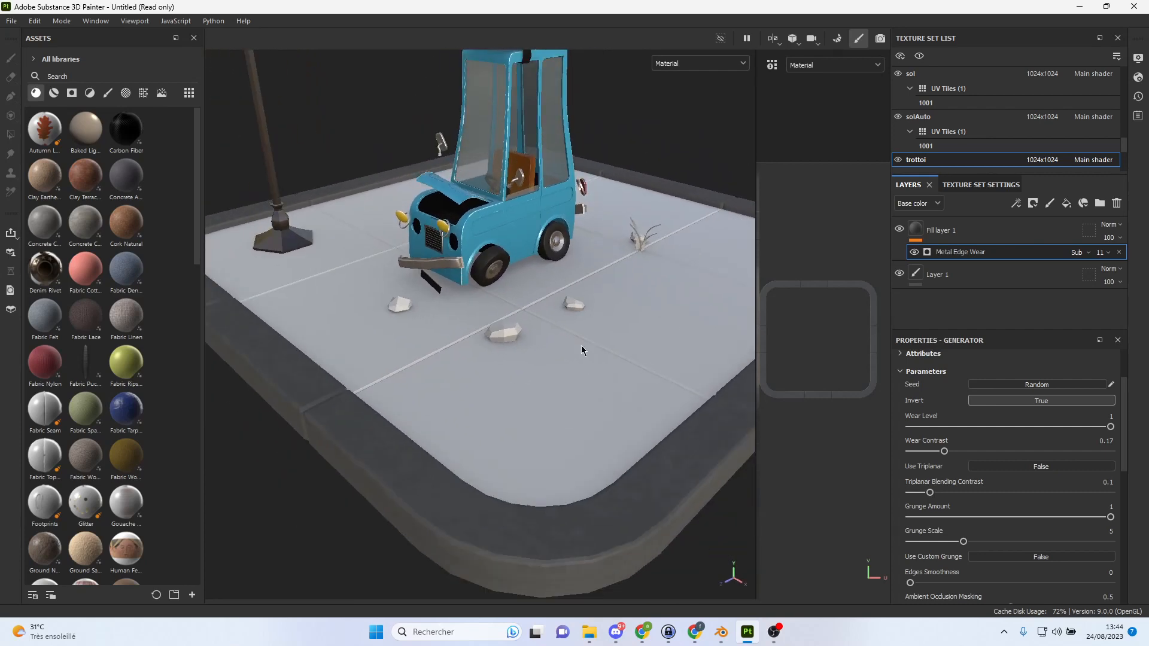
pyautogui.scroll(3, 509, 378)
pyautogui.scroll(2, 500, 293)
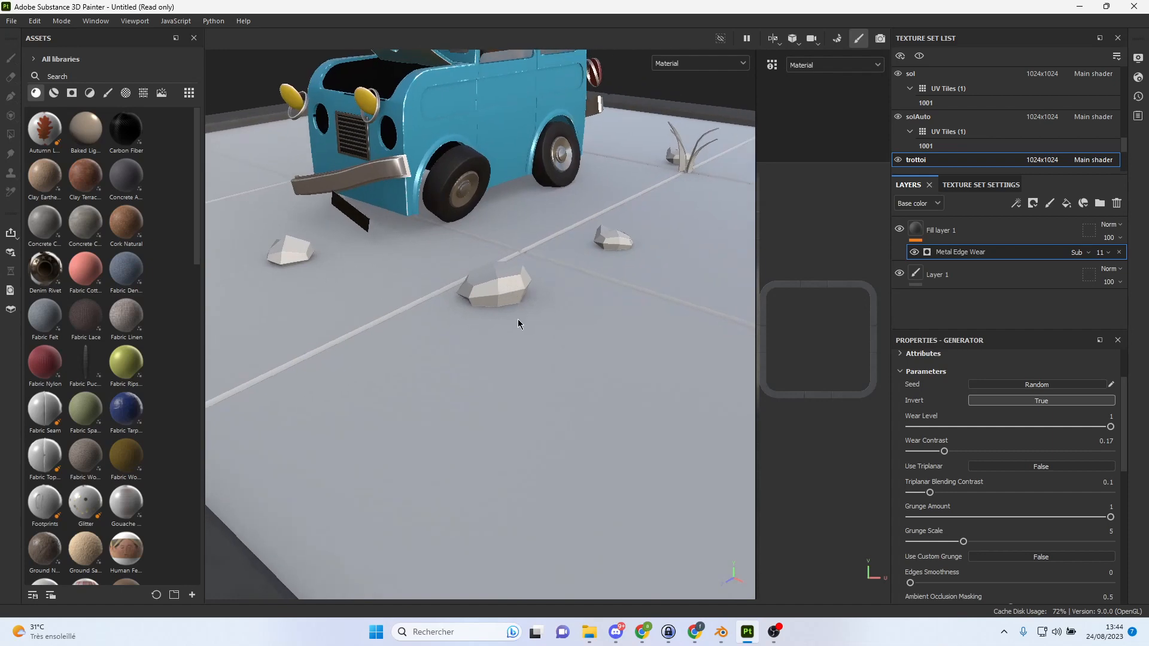
pyautogui.scroll(-2, 515, 292)
pyautogui.keyDown('alt'); pyautogui.moveTo(447, 316); pyautogui.dragTo(455, 333, button='middle'); pyautogui.keyUp('alt')
pyautogui.scroll(-4, 514, 341)
pyautogui.keyDown('alt'); pyautogui.moveTo(520, 347); pyautogui.dragTo(468, 354); pyautogui.keyUp('alt')
pyautogui.scroll(3, 530, 381)
pyautogui.keyDown('alt'); pyautogui.moveTo(481, 364); pyautogui.dragTo(527, 339, button='middle'); pyautogui.keyUp('alt')
pyautogui.moveTo(569, 358)
pyautogui.keyDown('alt'); pyautogui.mouseDown()
pyautogui.moveTo(548, 359)
pyautogui.moveTo(565, 347)
pyautogui.moveTo(586, 364)
pyautogui.mouseUp(); pyautogui.keyUp('alt')
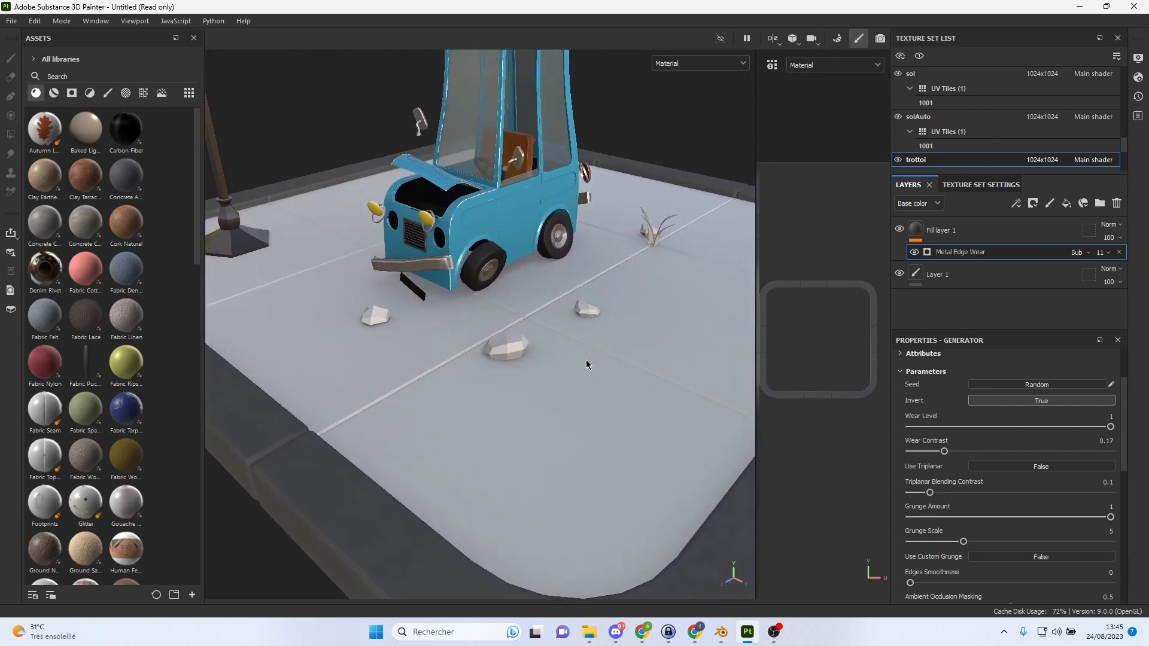
pyautogui.moveTo(756, 317); pyautogui.dragTo(787, 319)
pyautogui.scroll(-2, 542, 377)
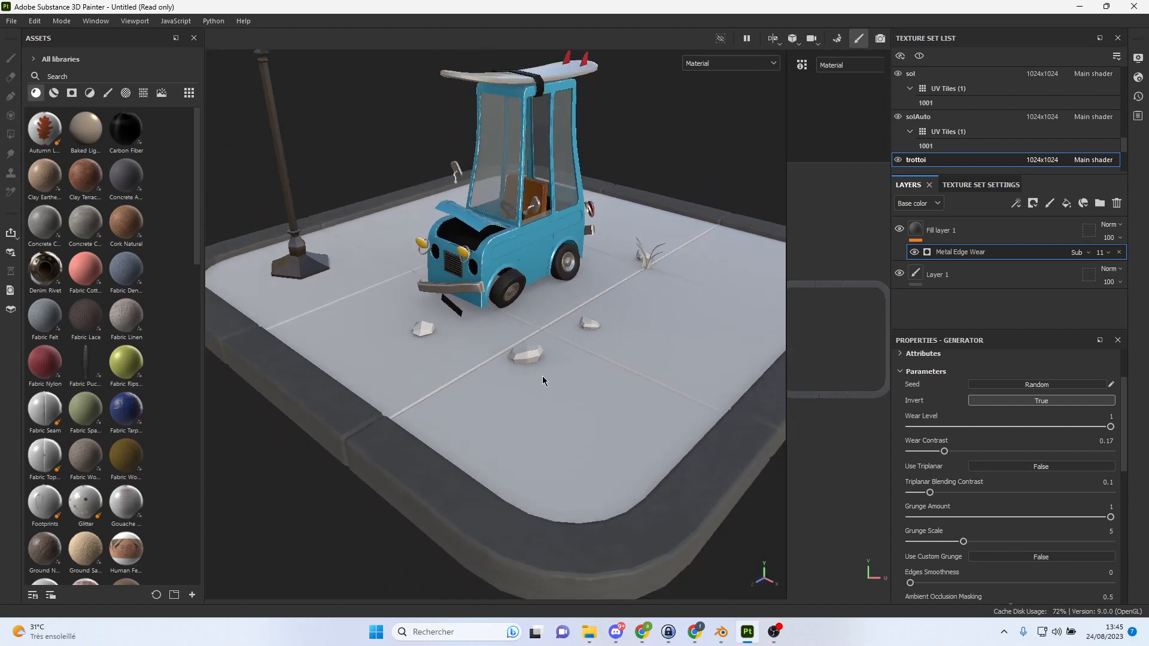
pyautogui.keyDown('alt'); pyautogui.moveTo(677, 339); pyautogui.dragTo(640, 351, button='middle'); pyautogui.keyUp('alt')
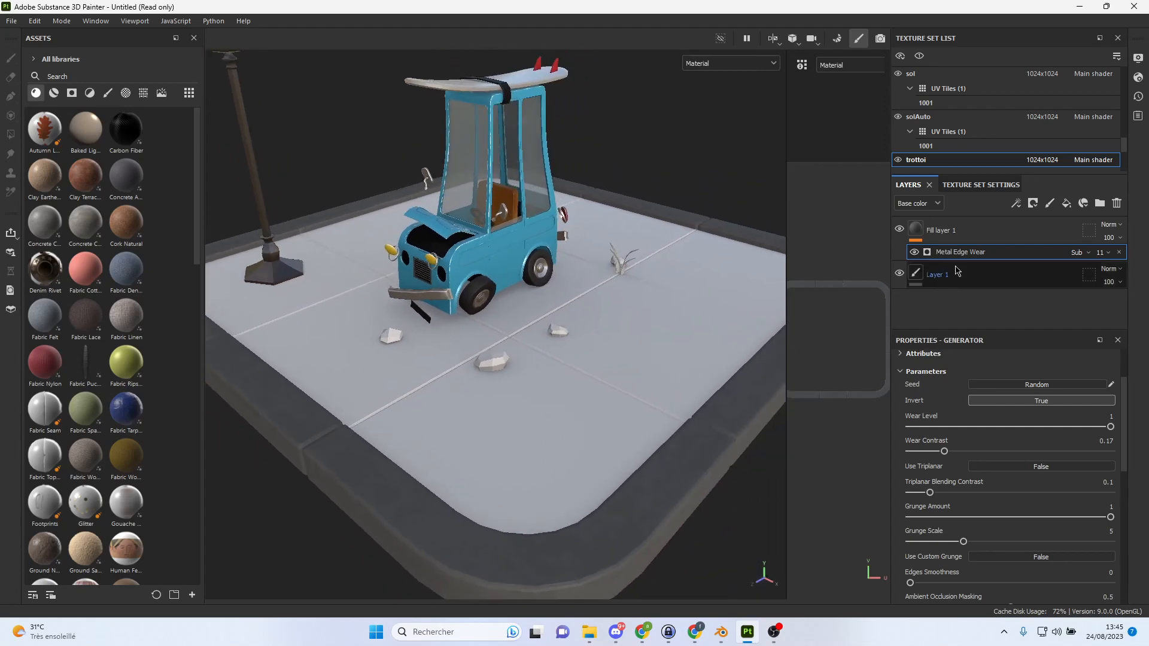
# Set the base color of the sidewalk border's Fill layer 1 to a light warm beige, about B3A488.
pyautogui.click(920, 234)
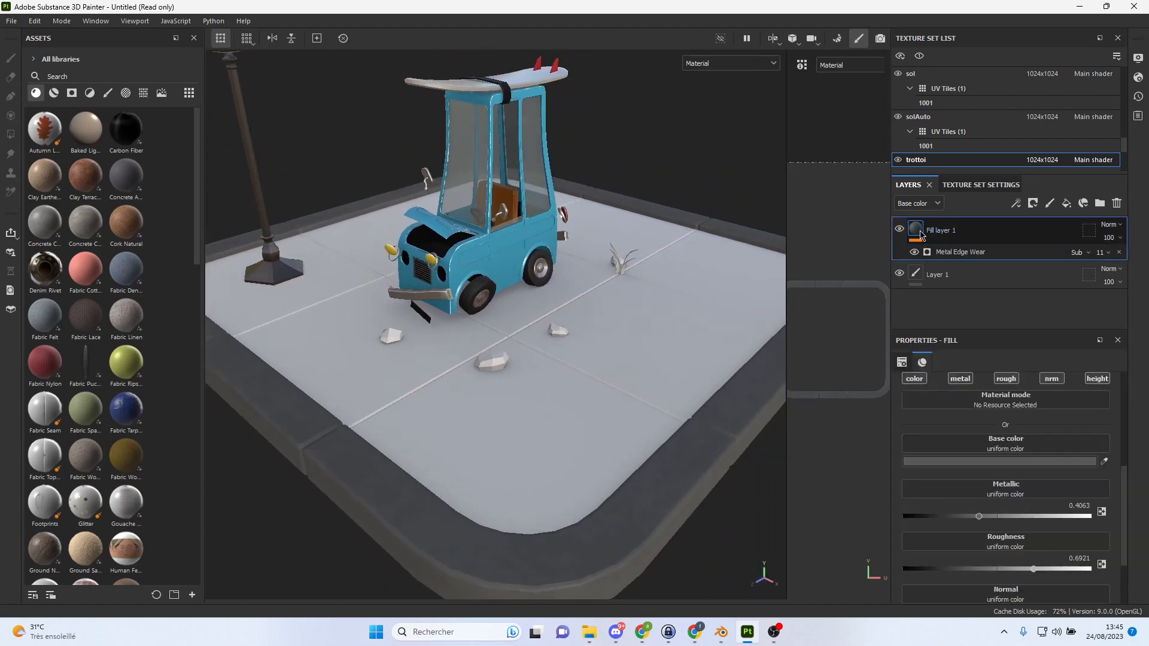
pyautogui.click(1000, 462)
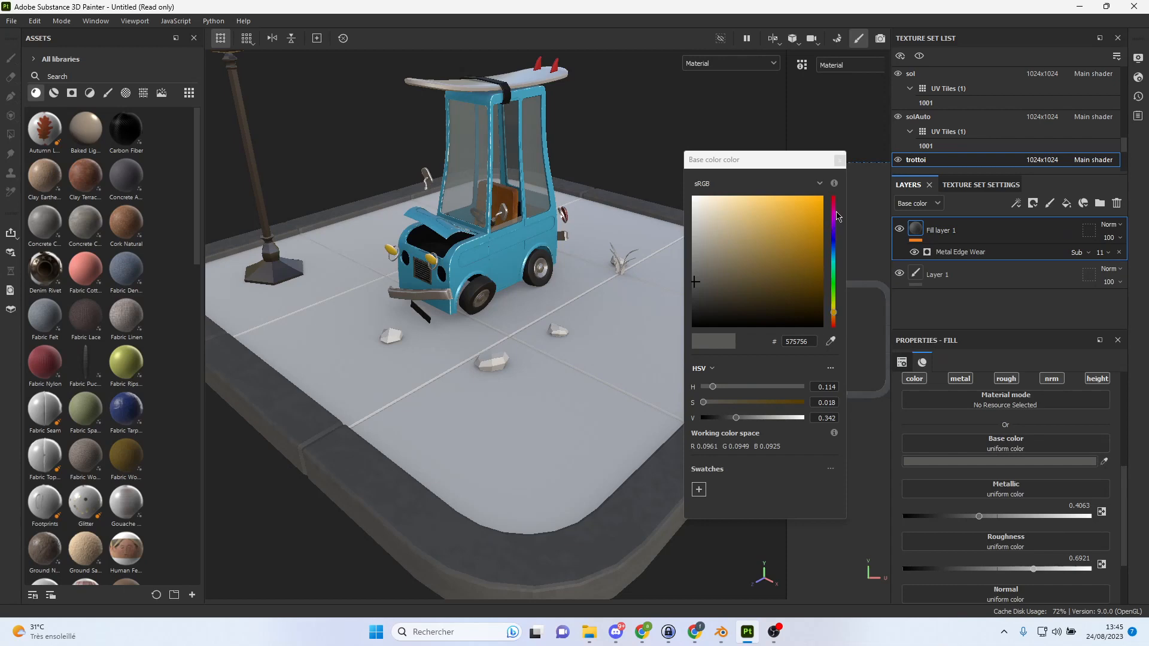
pyautogui.click(833, 211)
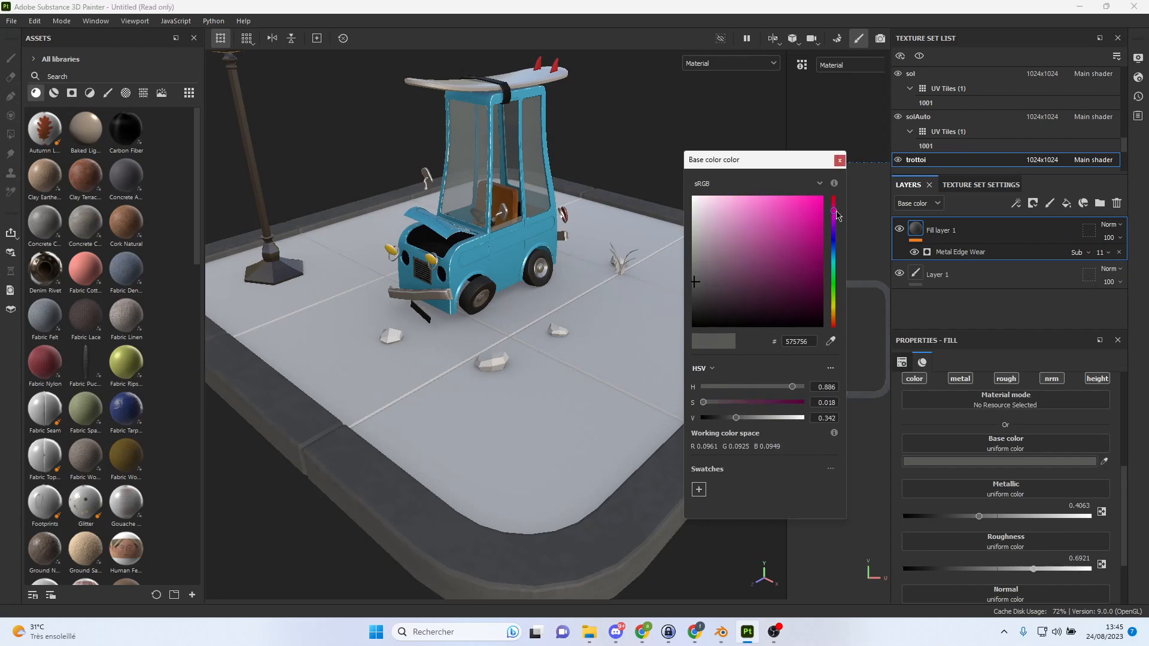
pyautogui.click(834, 272)
pyautogui.click(804, 243)
pyautogui.moveTo(835, 237); pyautogui.dragTo(834, 201)
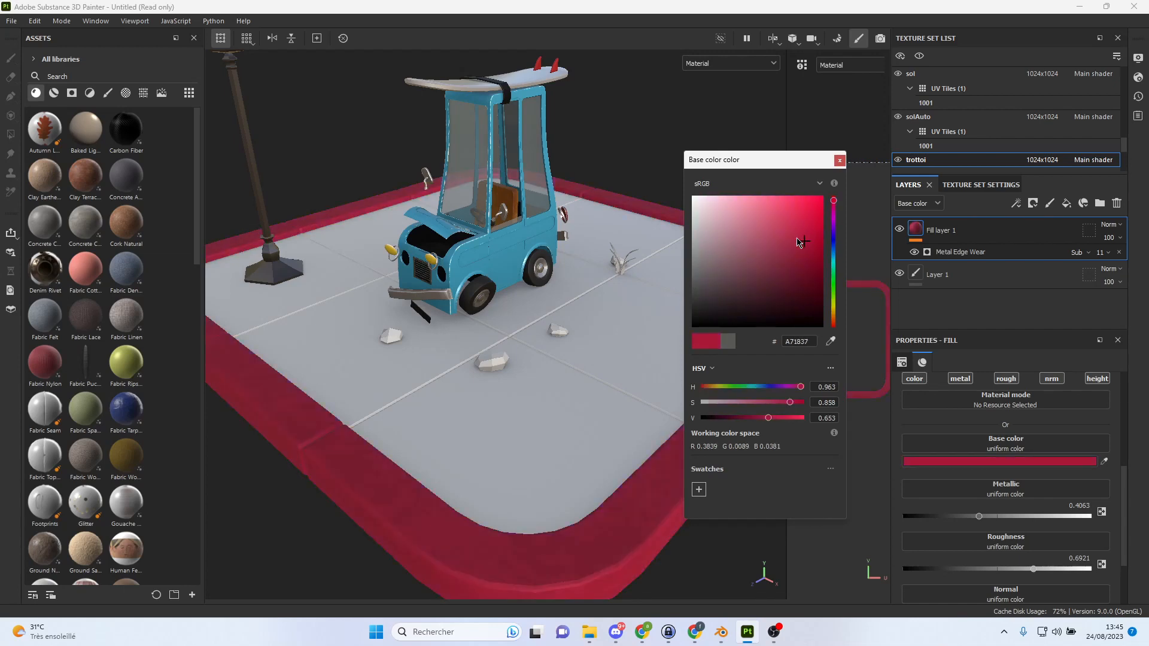
pyautogui.moveTo(790, 279)
pyautogui.mouseDown()
pyautogui.moveTo(789, 290)
pyautogui.moveTo(717, 286)
pyautogui.moveTo(712, 271)
pyautogui.mouseUp()
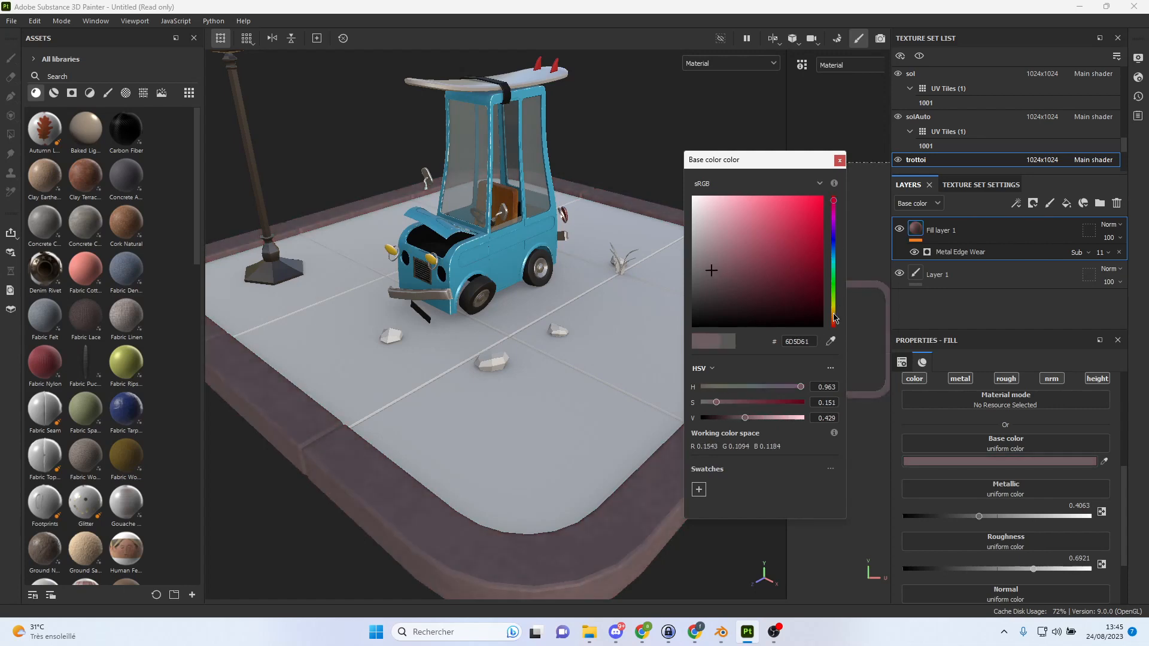
pyautogui.click(834, 316)
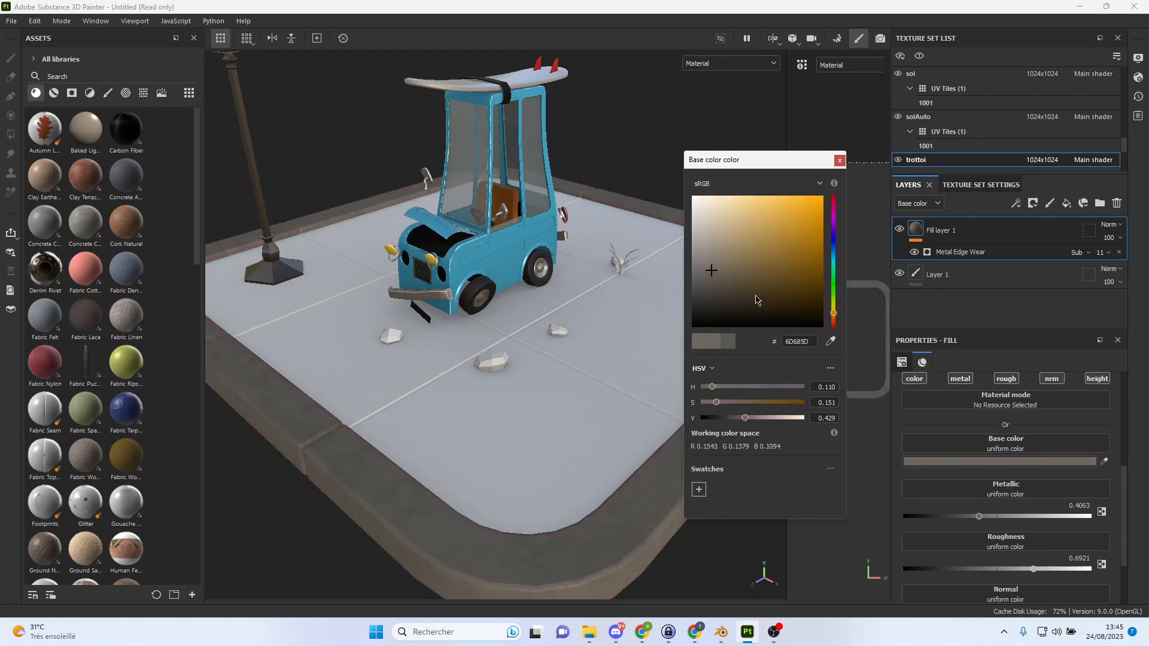
pyautogui.moveTo(712, 271)
pyautogui.mouseDown()
pyautogui.moveTo(720, 282)
pyautogui.moveTo(724, 236)
pyautogui.mouseUp()
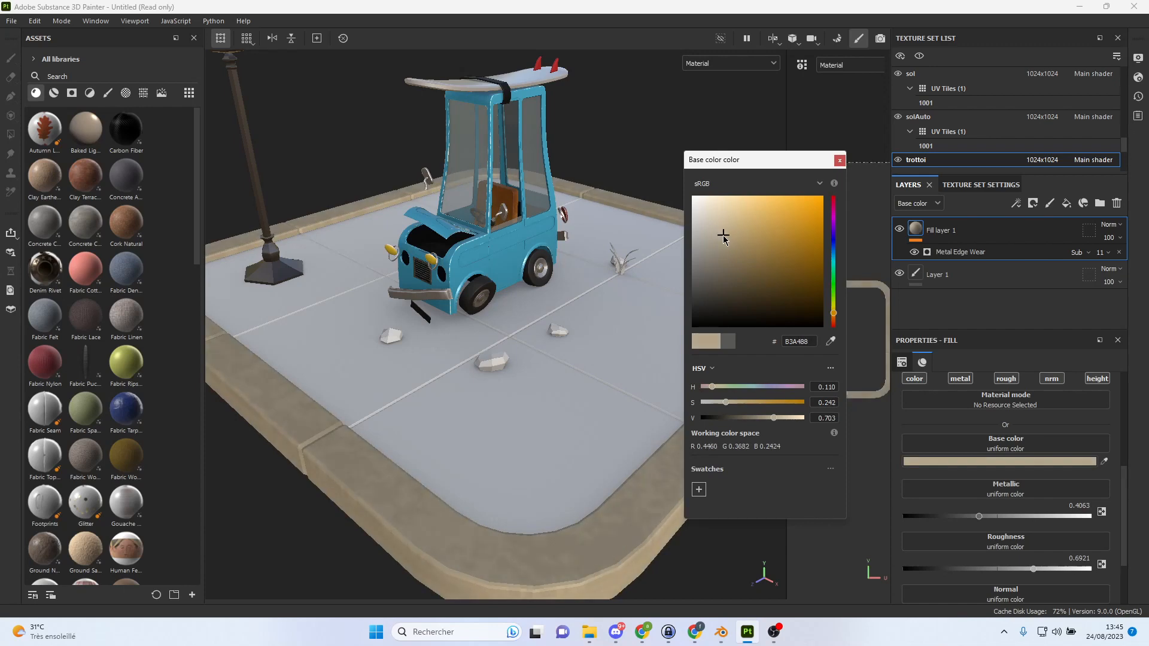
pyautogui.moveTo(718, 239); pyautogui.dragTo(722, 235)
pyautogui.click(839, 160)
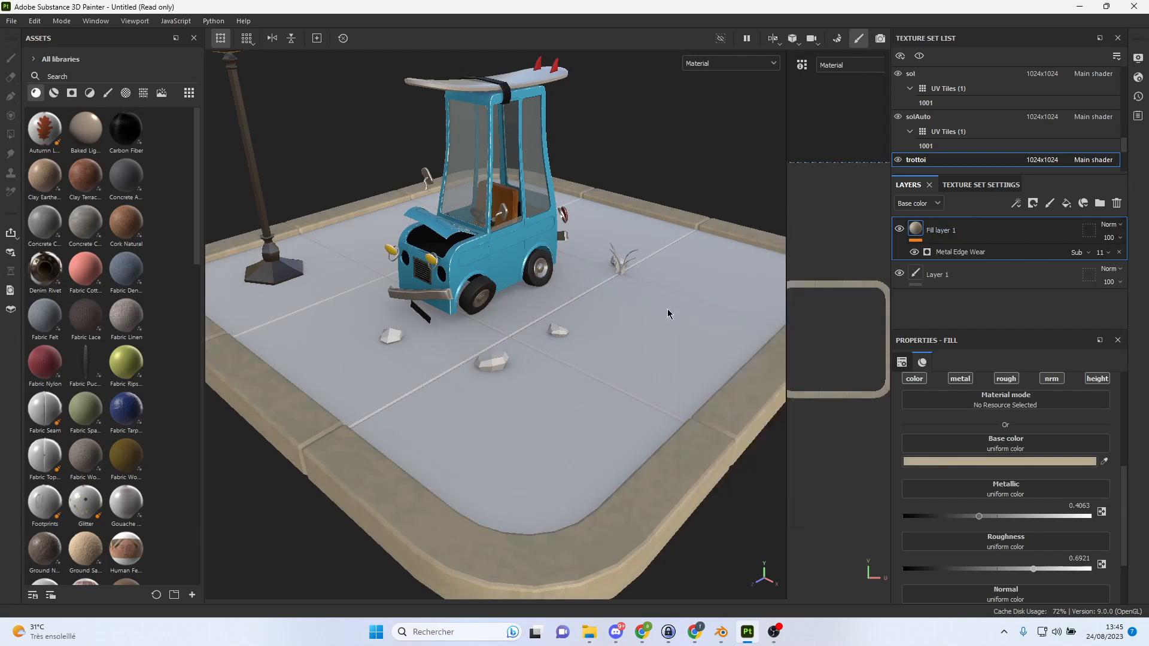
# Add a fill layer to the ground's sol texture set and give it a dark olive-brown base color, 665C40.
pyautogui.keyDown('ctrl'); pyautogui.keyDown('alt'); pyautogui.rightClick(647, 363); pyautogui.keyUp('alt'); pyautogui.keyUp('ctrl')
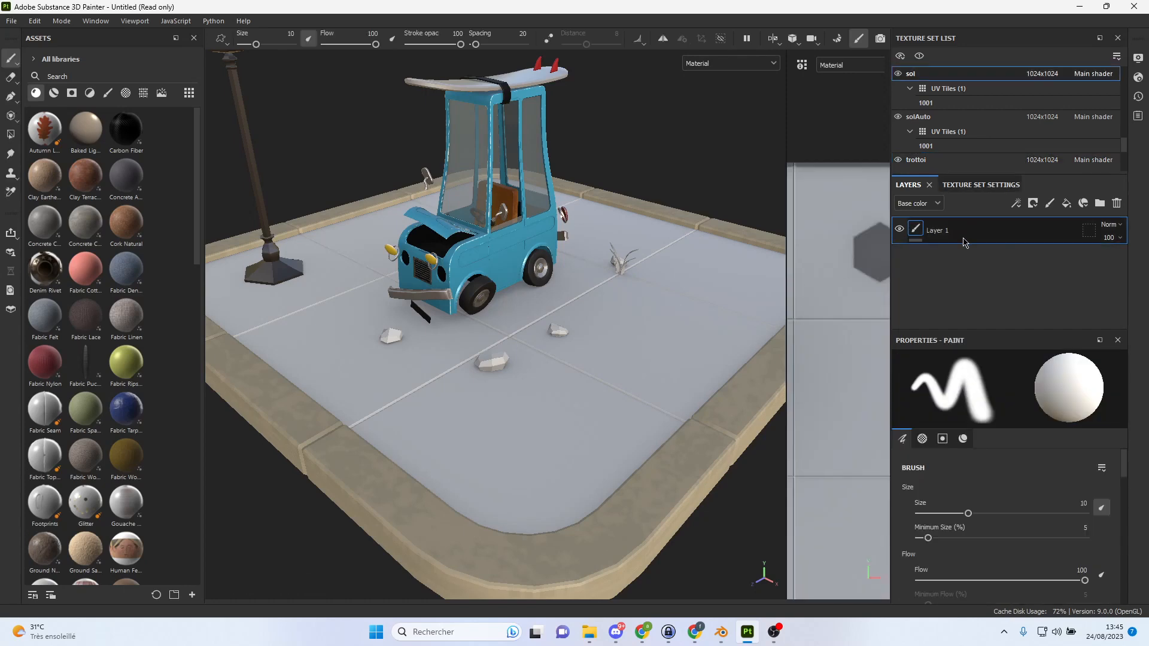
pyautogui.click(1066, 201)
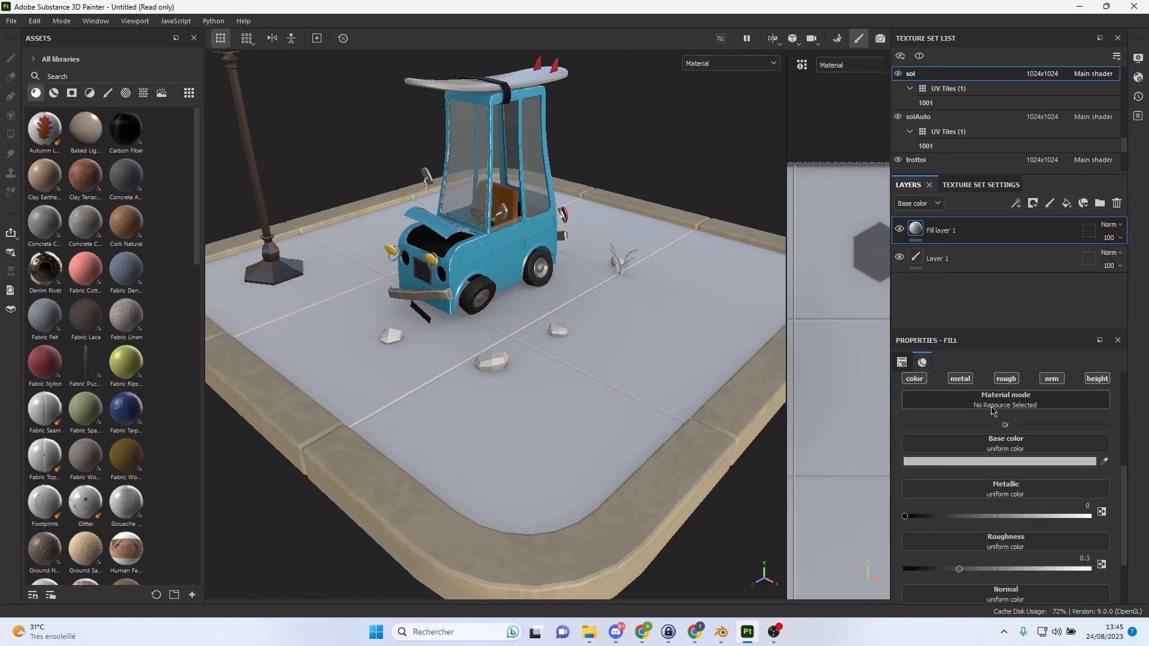
pyautogui.click(997, 461)
pyautogui.click(743, 234)
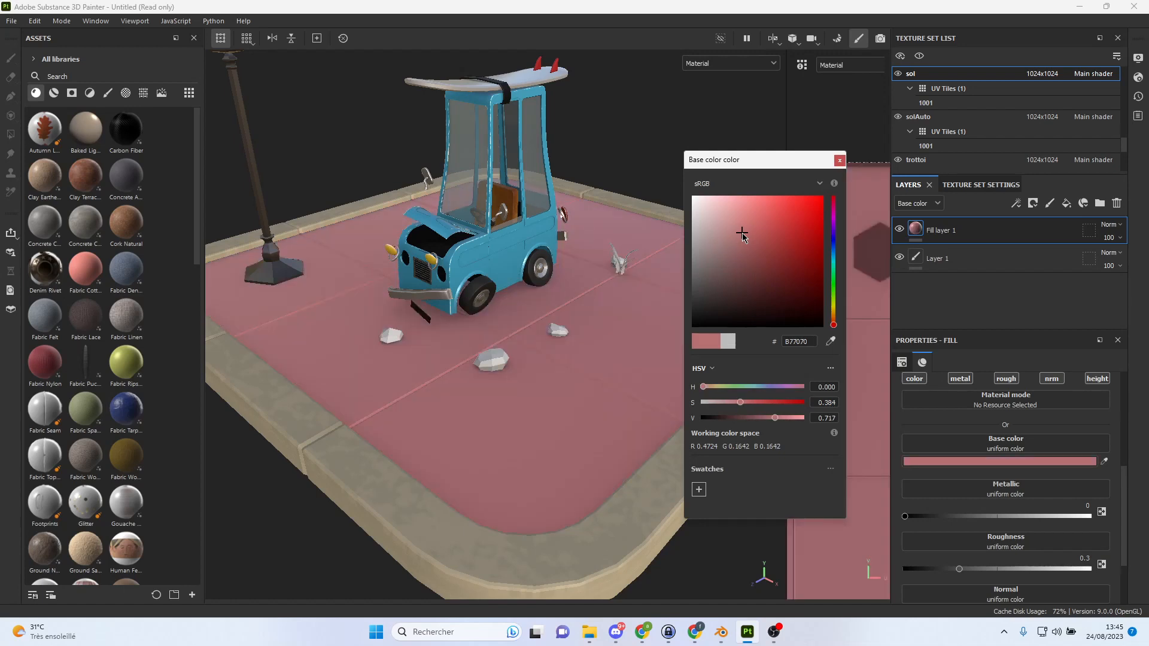
pyautogui.click(830, 341)
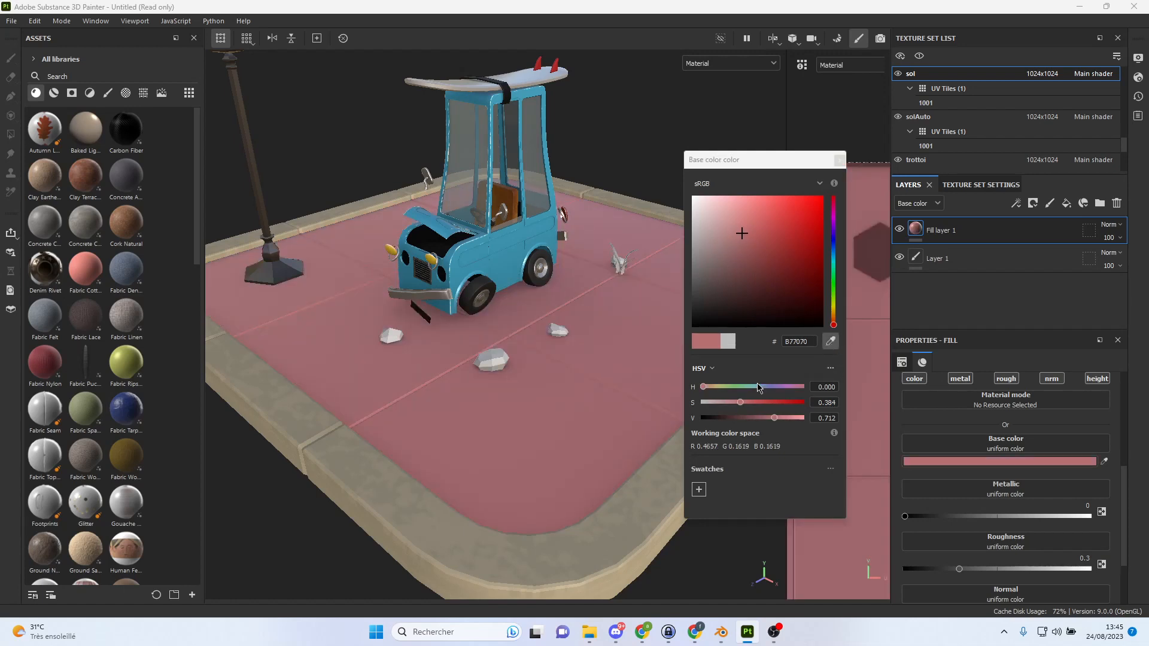
pyautogui.click(658, 497)
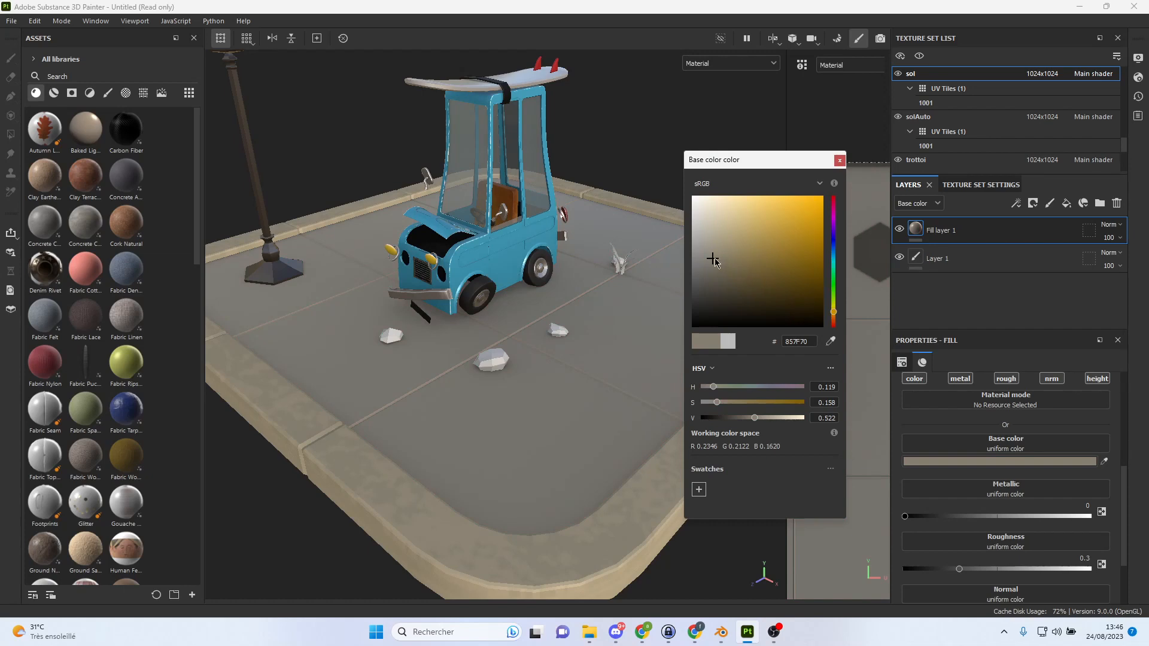
pyautogui.moveTo(714, 260); pyautogui.dragTo(741, 276)
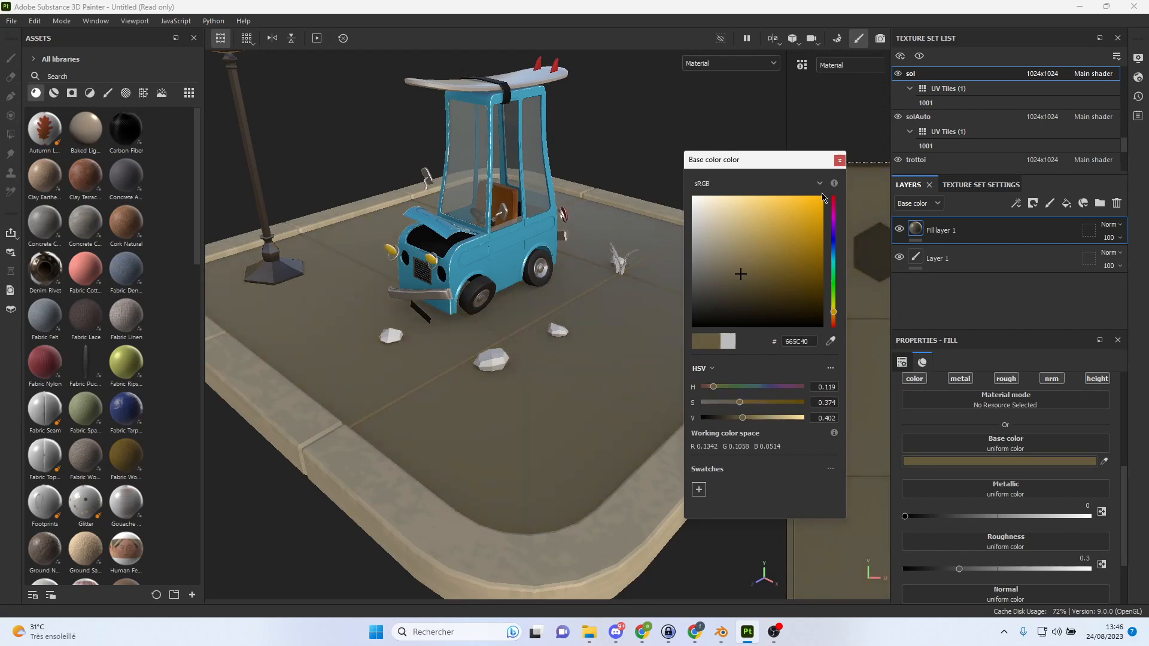
pyautogui.moveTo(832, 188)
pyautogui.click(841, 161)
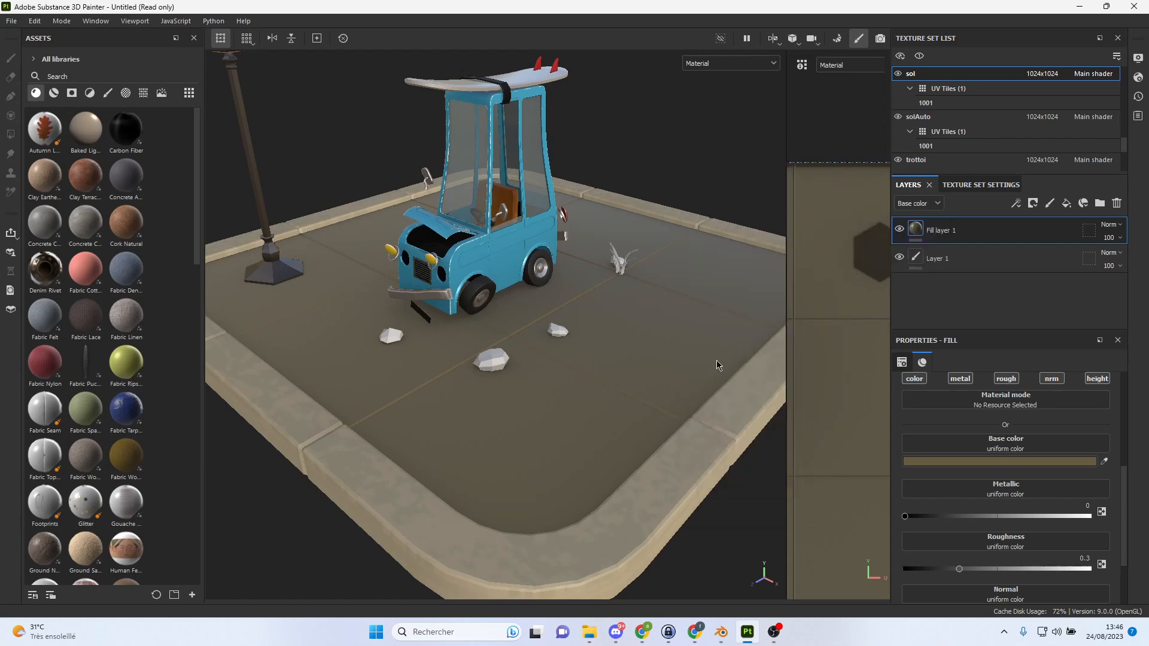
# Copy the Metal Edge Wear generator from the sidewalk border's fill layer to the ground's Fill layer 1.
pyautogui.rightClick(721, 429)
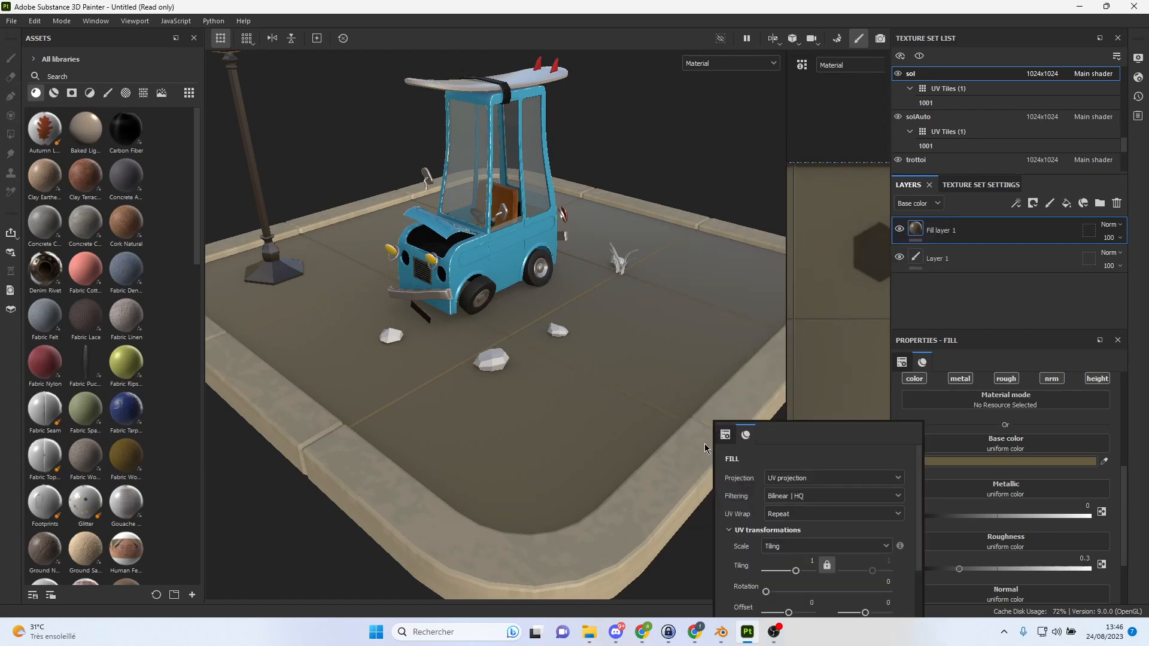
pyautogui.click(704, 445)
pyautogui.keyDown('ctrl'); pyautogui.keyDown('alt'); pyautogui.rightClick(704, 449); pyautogui.keyUp('alt'); pyautogui.keyUp('ctrl')
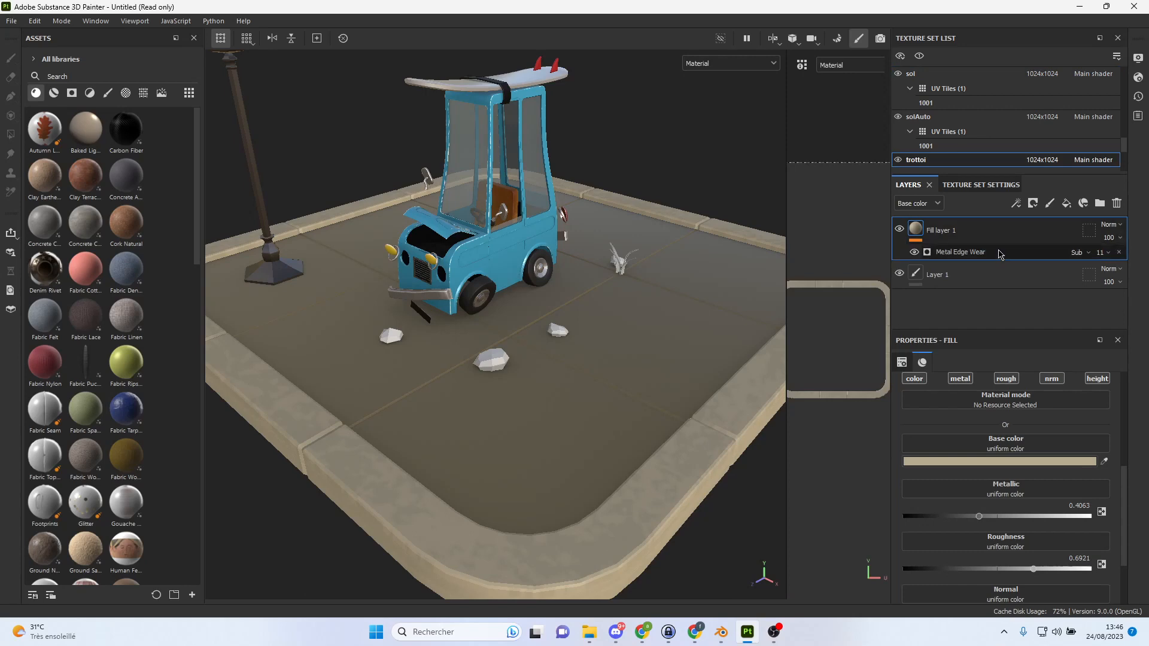
pyautogui.click(974, 257)
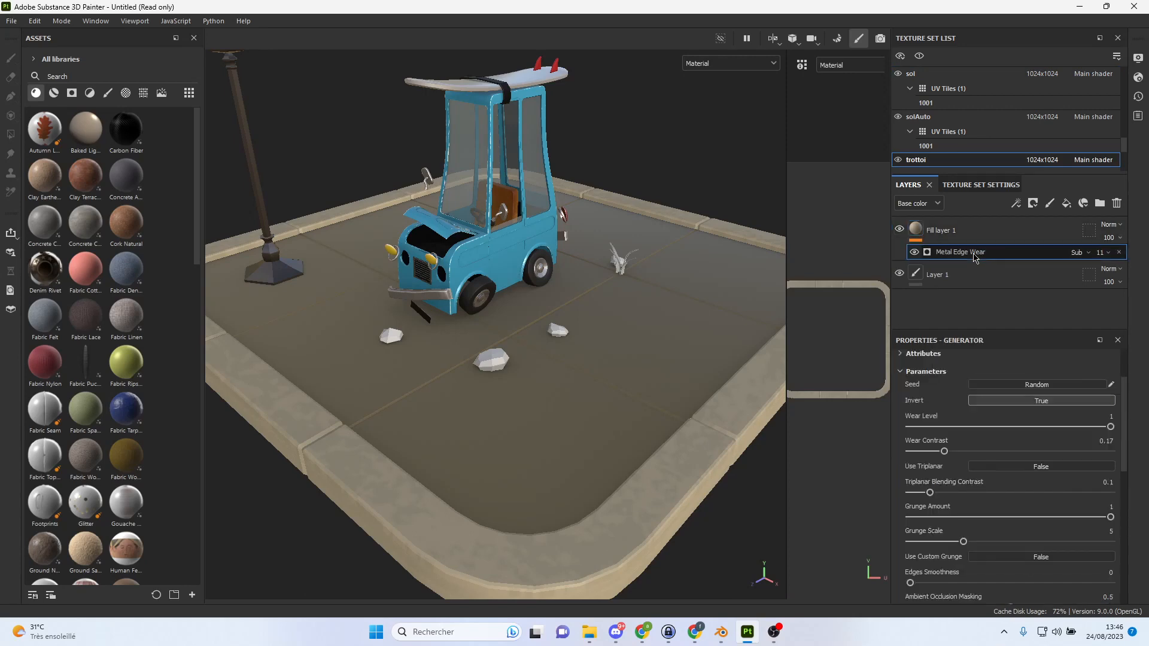
pyautogui.keyDown('ctrl'); pyautogui.keyDown('alt'); pyautogui.rightClick(700, 319); pyautogui.keyUp('alt'); pyautogui.keyUp('ctrl')
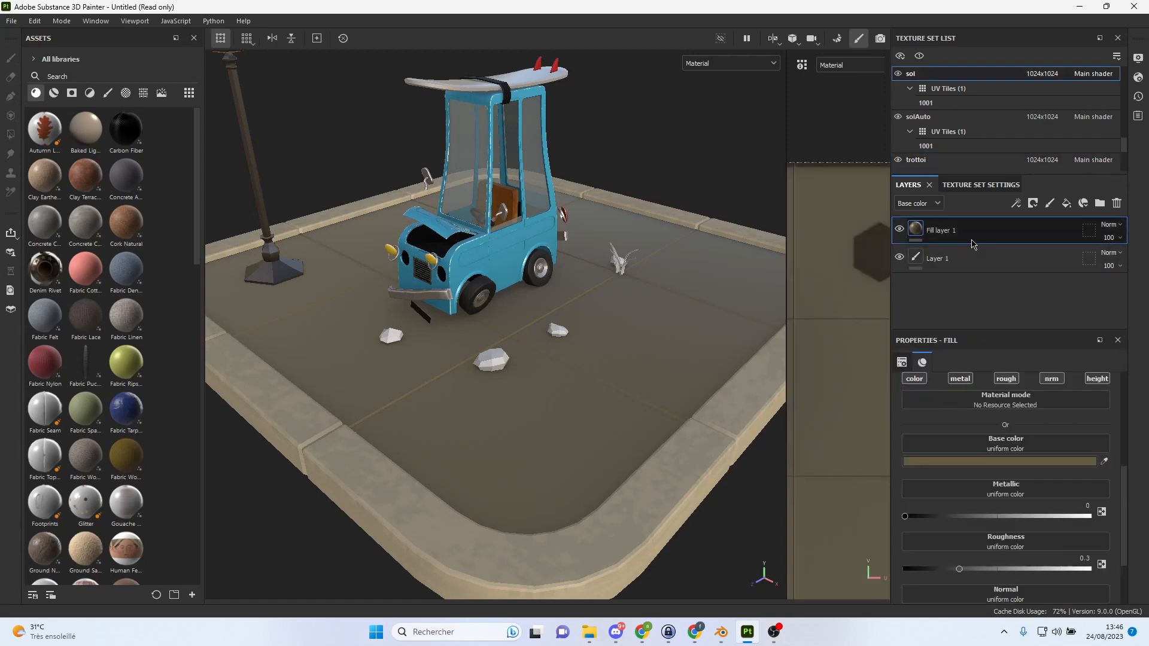
pyautogui.click(972, 242)
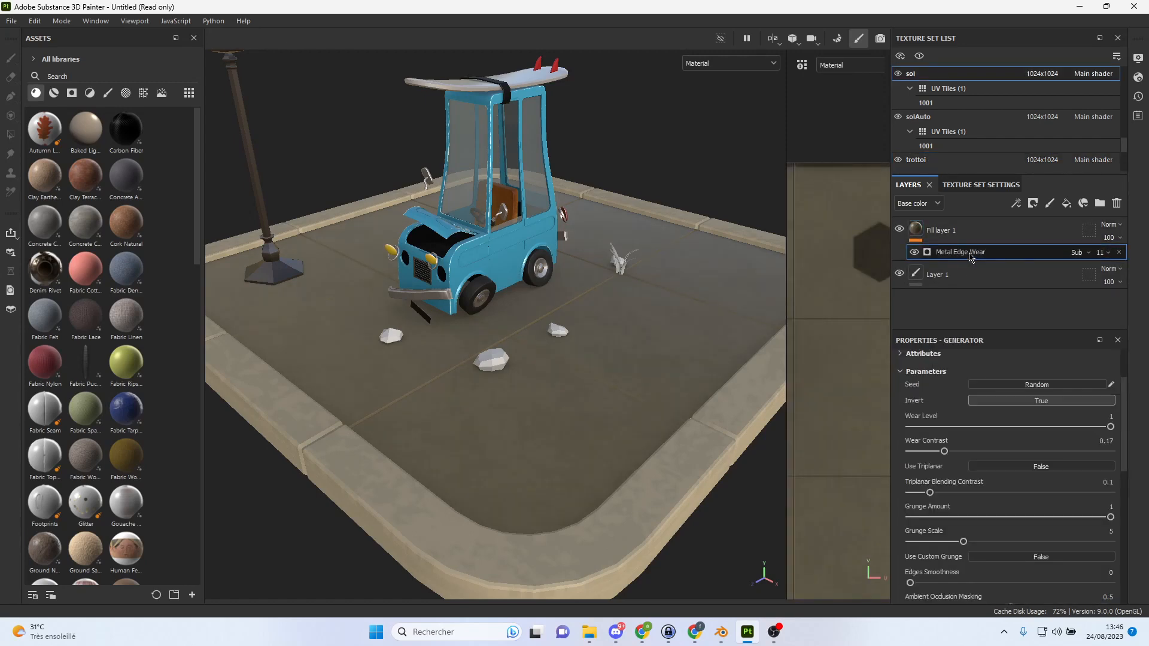
pyautogui.keyDown('alt'); pyautogui.moveTo(652, 356); pyautogui.dragTo(626, 336); pyautogui.keyUp('alt')
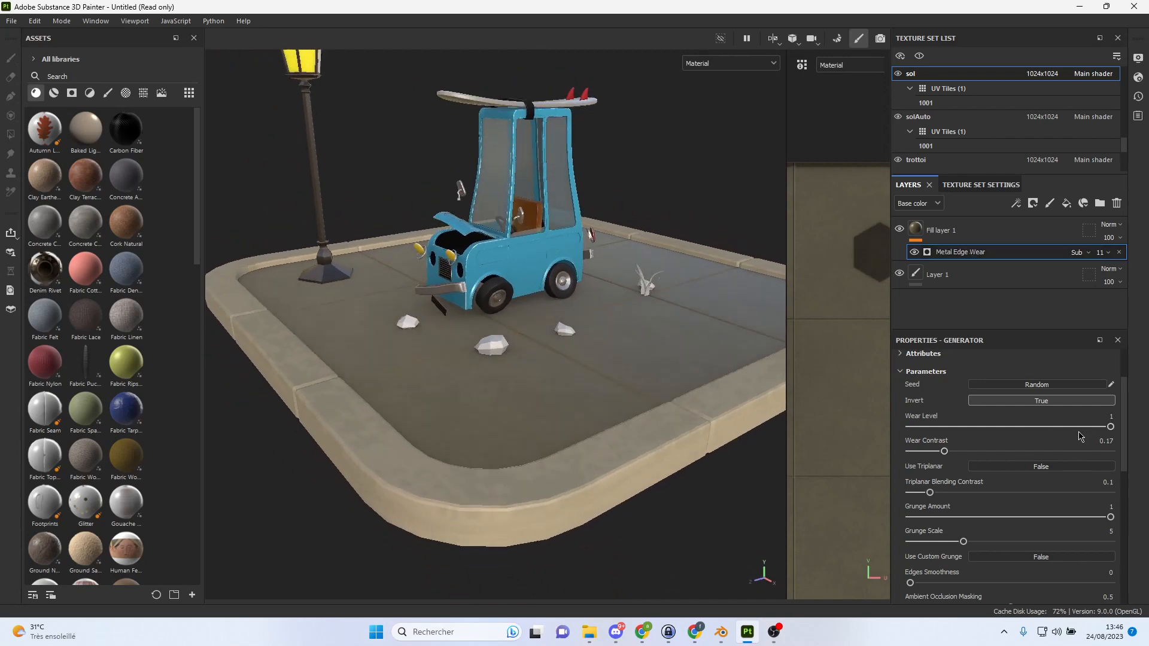
# Set the ground's Fill layer 1 to metallic 0.0952 and roughness 0.5365.
pyautogui.click(971, 235)
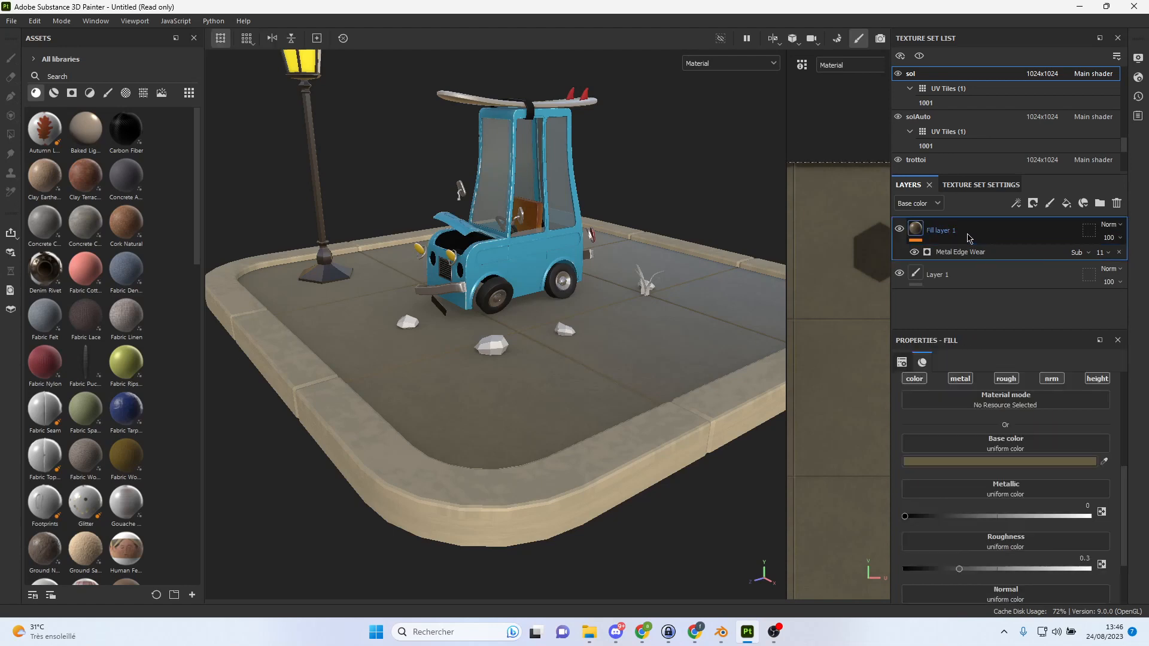
pyautogui.moveTo(911, 522); pyautogui.dragTo(948, 519)
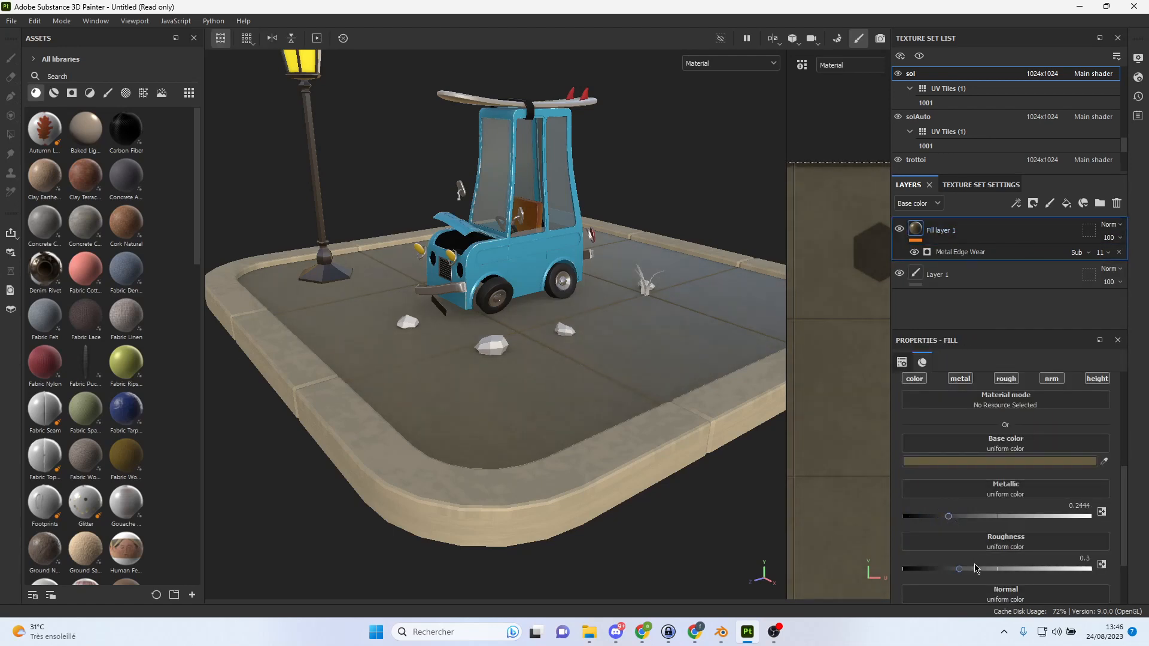
pyautogui.moveTo(964, 569); pyautogui.dragTo(1006, 570)
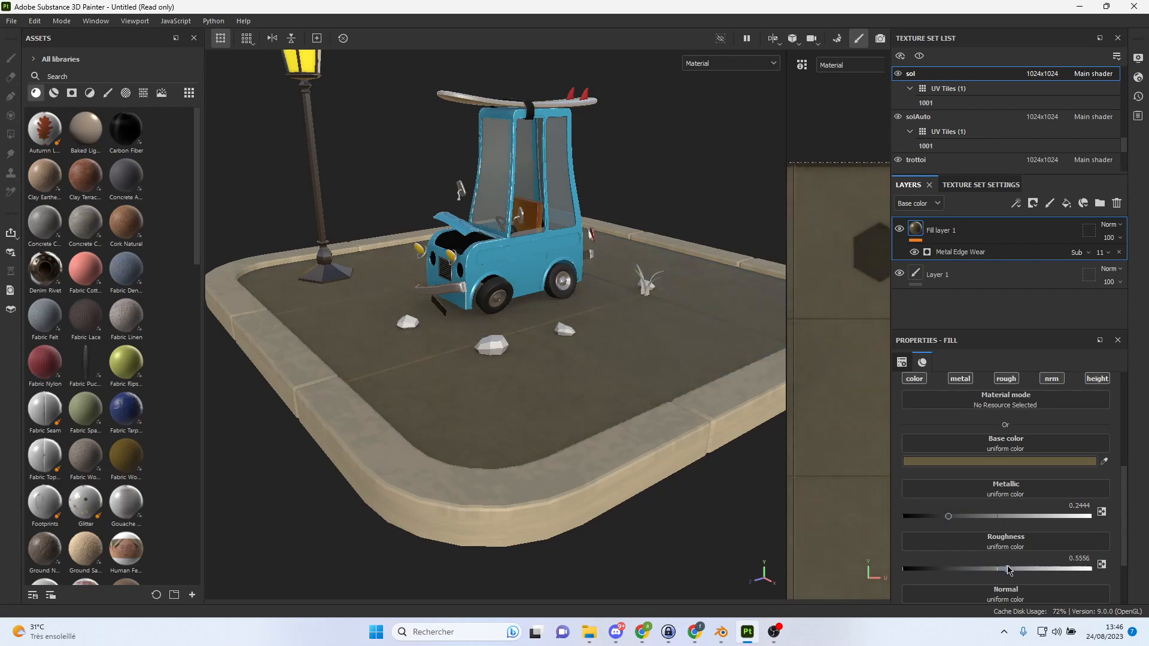
pyautogui.moveTo(947, 519); pyautogui.dragTo(916, 517)
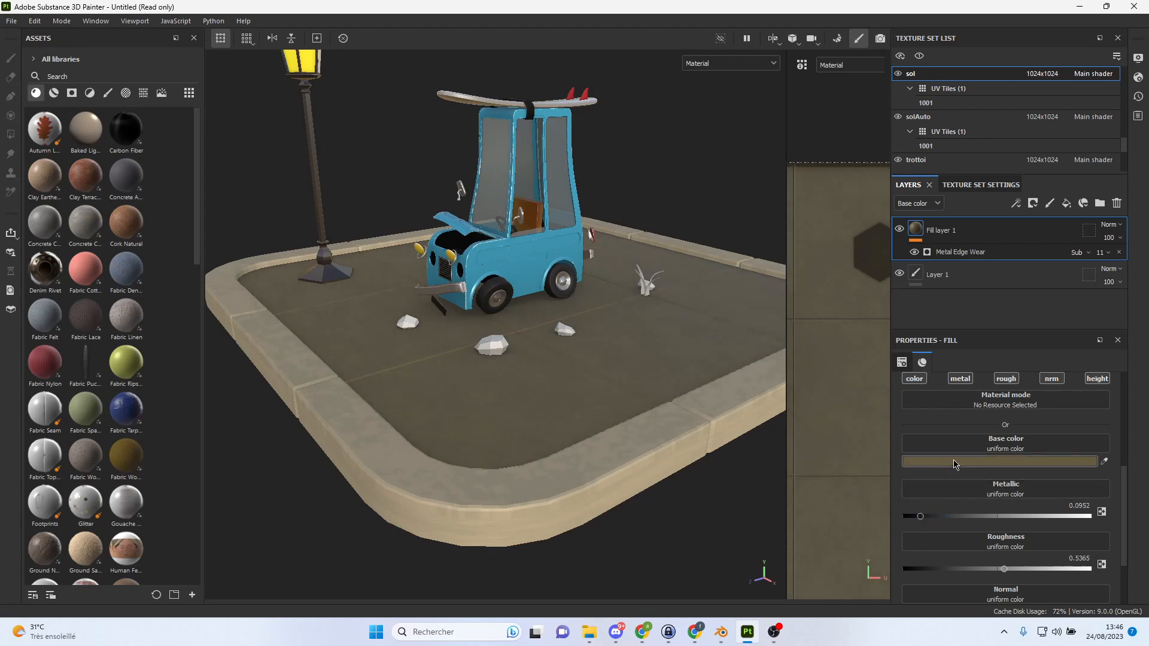
# Change the base color of the ground's Fill layer 1 to a dark warm gray, 5A564D.
pyautogui.click(999, 462)
pyautogui.click(719, 219)
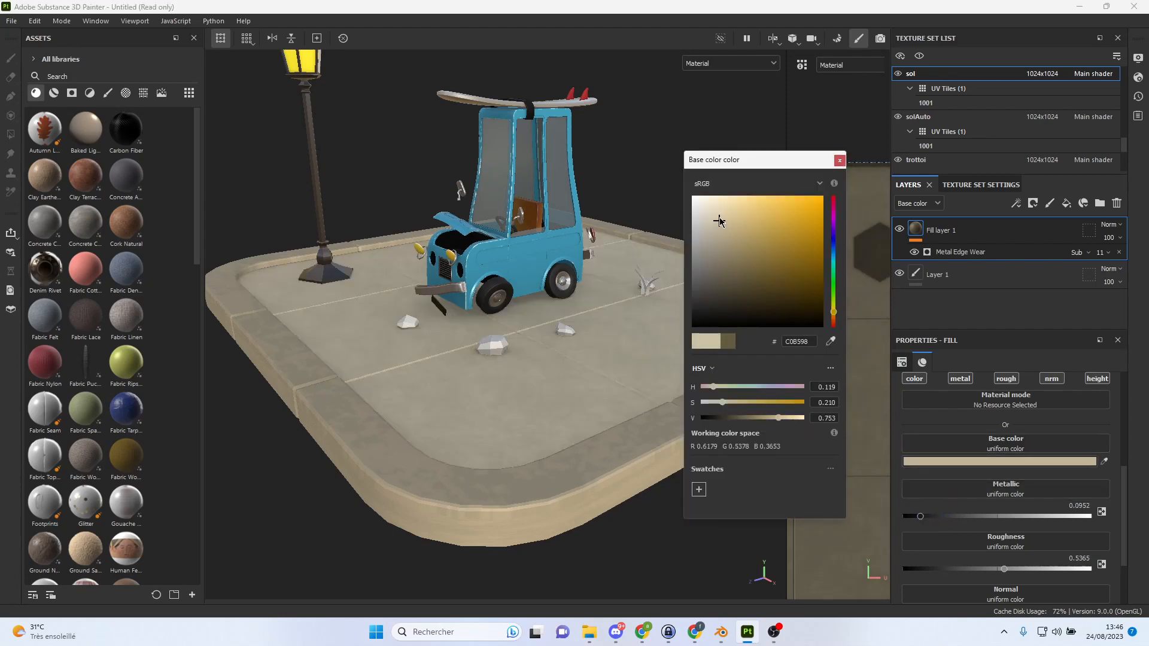
pyautogui.moveTo(719, 219)
pyautogui.mouseDown()
pyautogui.moveTo(709, 217)
pyautogui.moveTo(713, 259)
pyautogui.moveTo(700, 264)
pyautogui.moveTo(711, 285)
pyautogui.mouseUp()
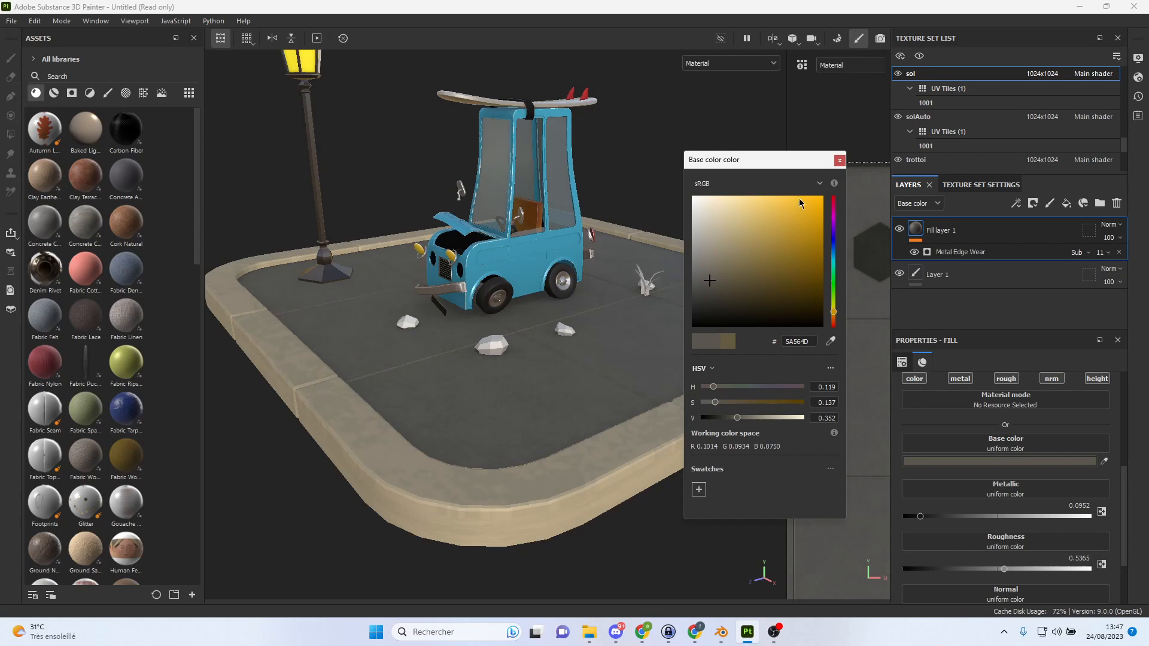
pyautogui.click(840, 161)
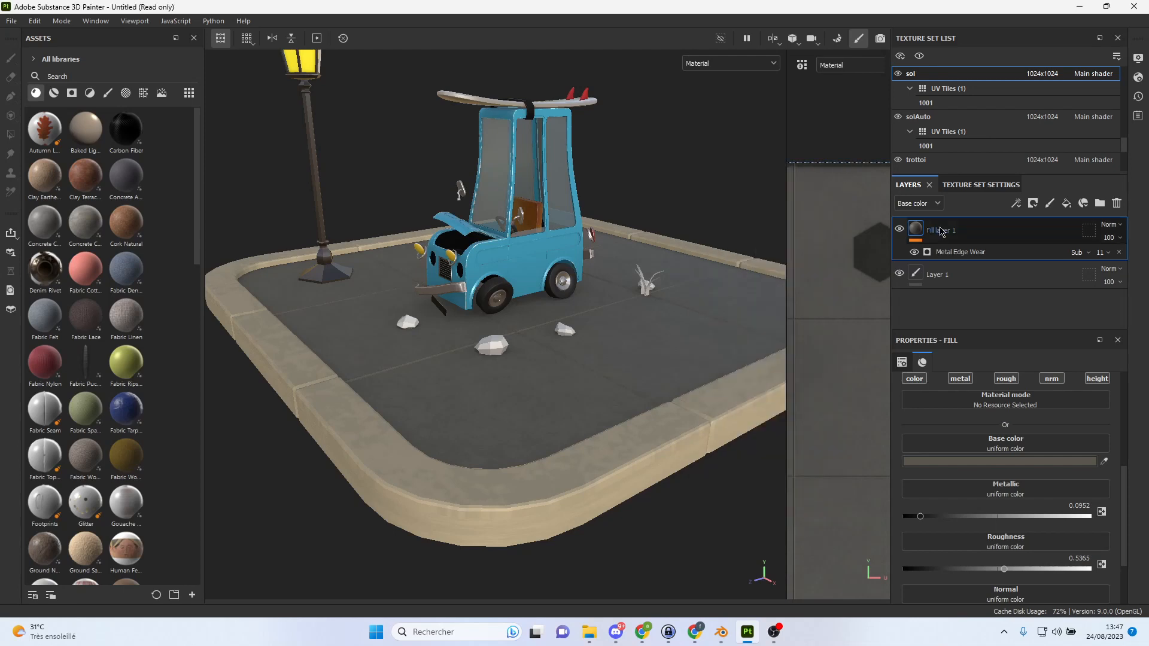
# Darken the base color of the sidewalk border's Fill layer 1 to a gray-brown, 766D5D.
pyautogui.keyDown('ctrl'); pyautogui.keyDown('alt'); pyautogui.rightClick(679, 452); pyautogui.keyUp('alt'); pyautogui.keyUp('ctrl')
pyautogui.click(1000, 461)
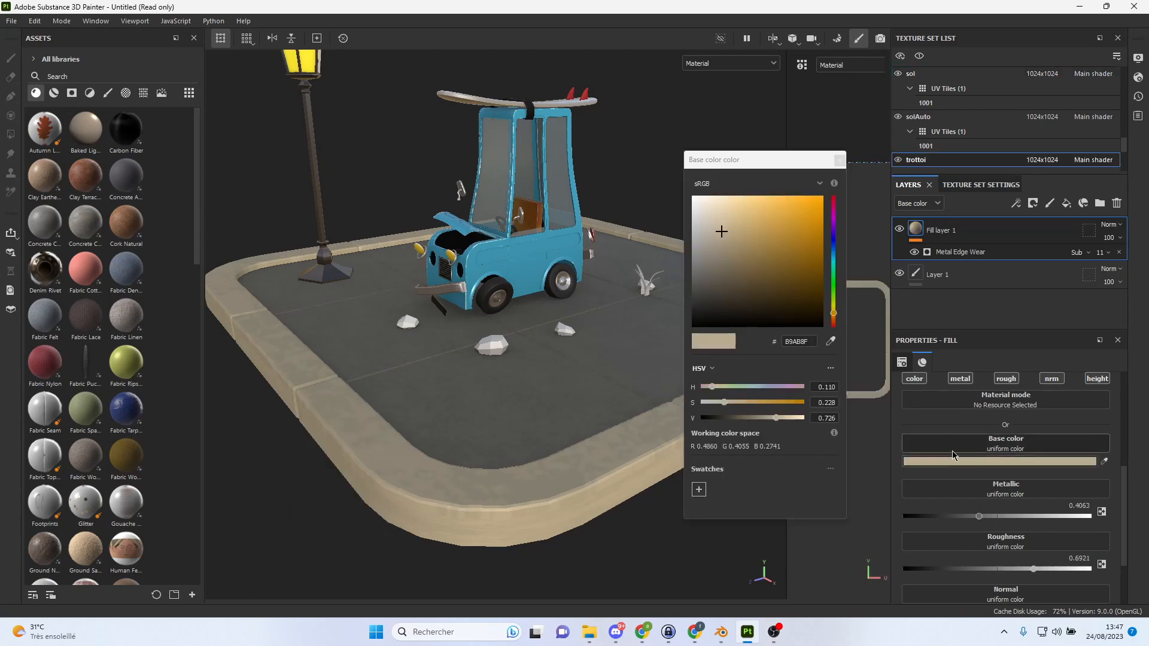
pyautogui.moveTo(721, 227)
pyautogui.mouseDown()
pyautogui.moveTo(708, 272)
pyautogui.moveTo(719, 267)
pyautogui.mouseUp()
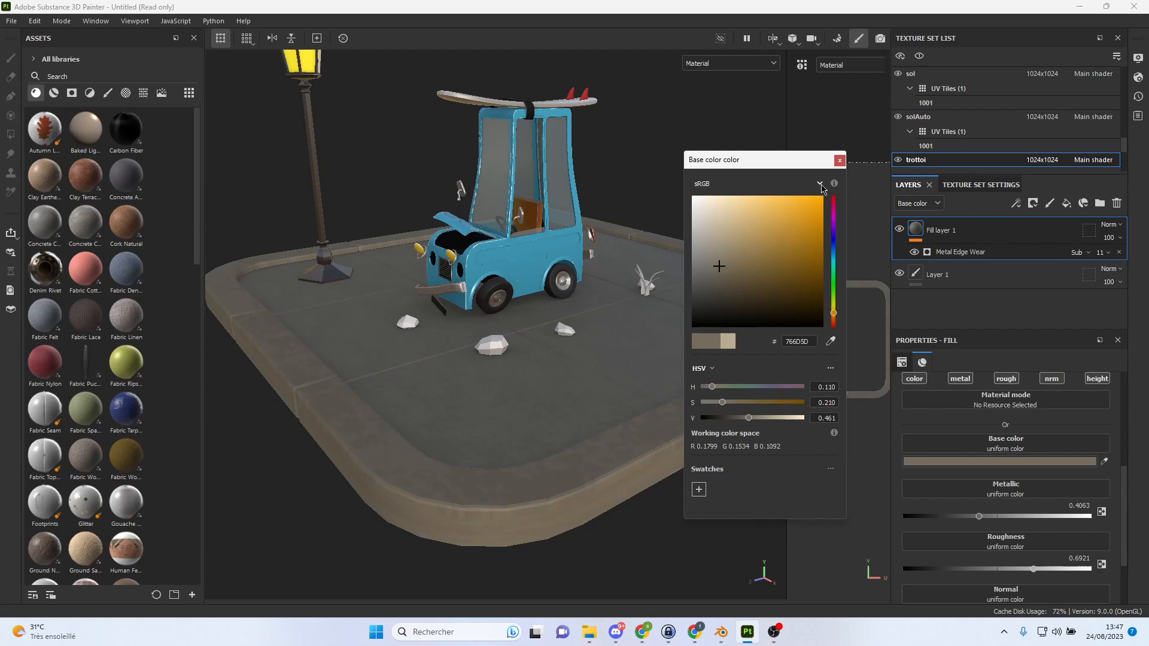
pyautogui.click(840, 160)
# Add a fill layer to the stones' pierres texture set and give it a dark gray base color, 3F3D3D.
pyautogui.keyDown('alt'); pyautogui.moveTo(575, 297); pyautogui.dragTo(605, 300); pyautogui.keyUp('alt')
pyautogui.keyDown('alt'); pyautogui.moveTo(546, 312); pyautogui.dragTo(779, 446, button='right'); pyautogui.keyUp('alt')
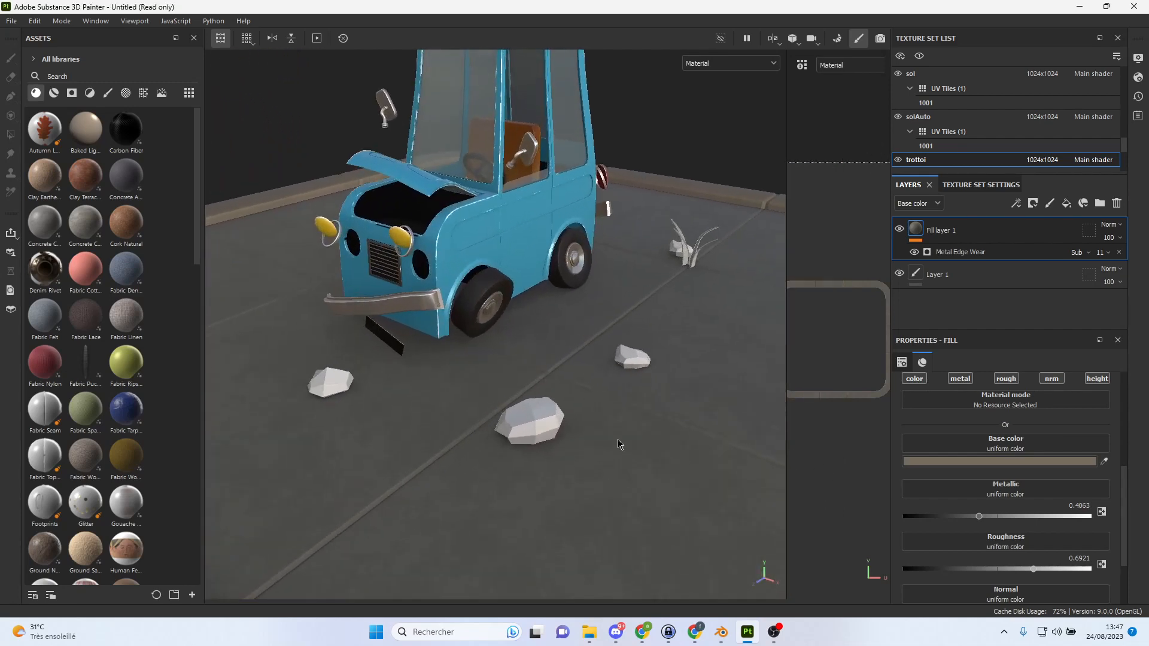
pyautogui.keyDown('ctrl'); pyautogui.keyDown('alt'); pyautogui.rightClick(549, 422); pyautogui.keyUp('alt'); pyautogui.keyUp('ctrl')
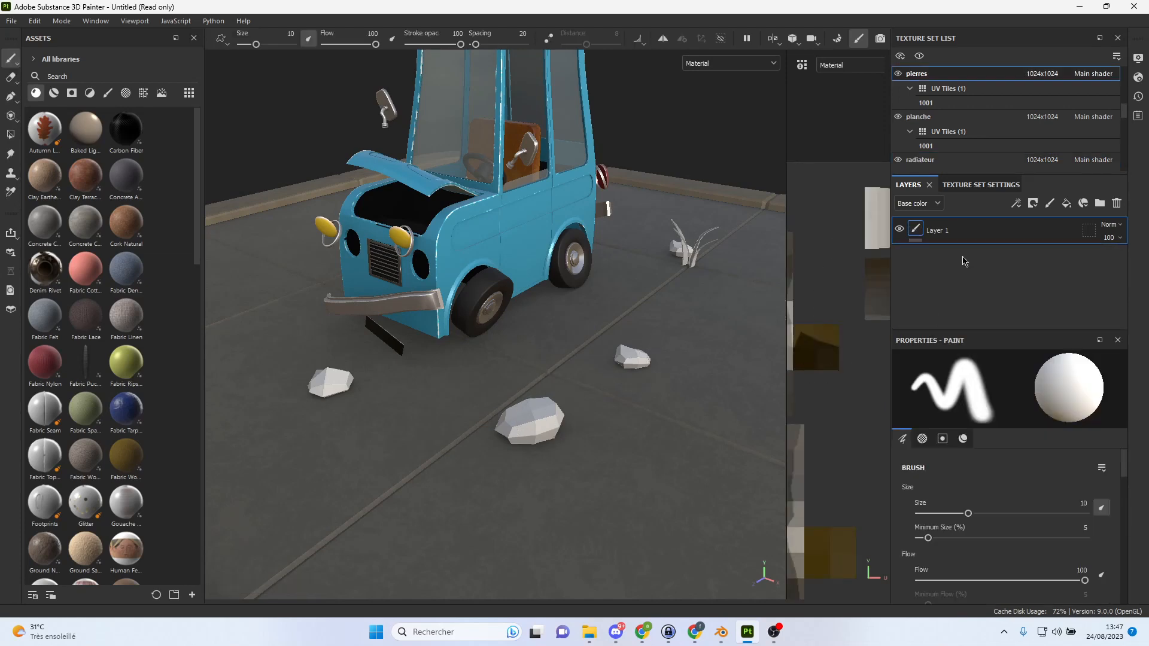
pyautogui.click(1068, 204)
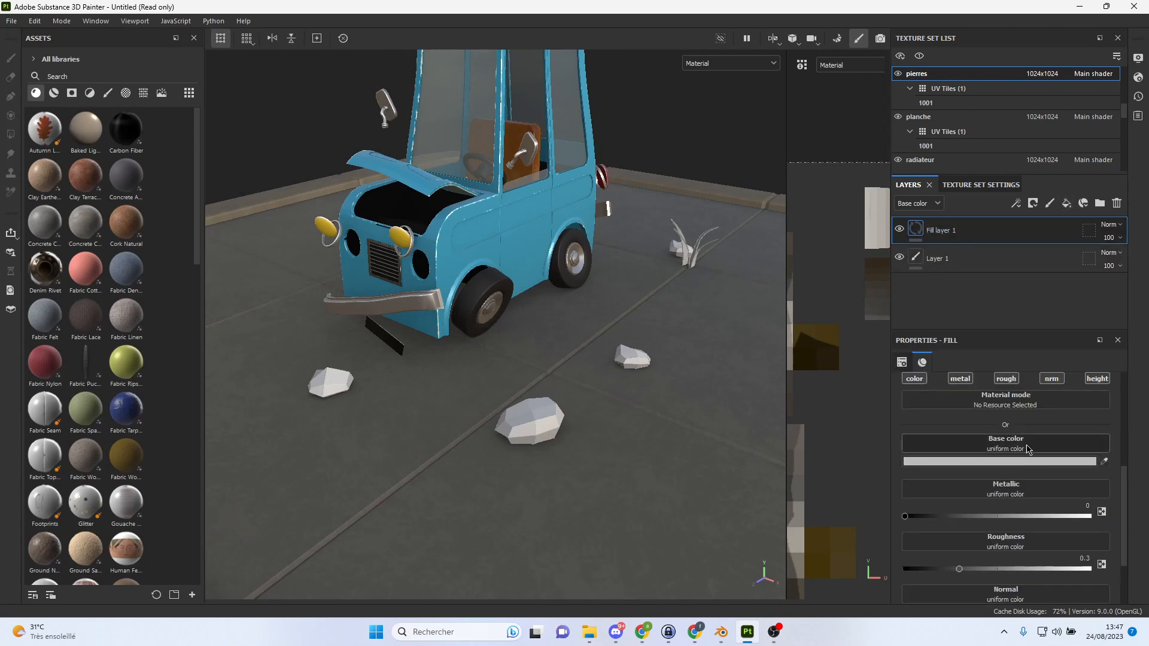
pyautogui.click(1017, 461)
pyautogui.moveTo(736, 259); pyautogui.dragTo(710, 299)
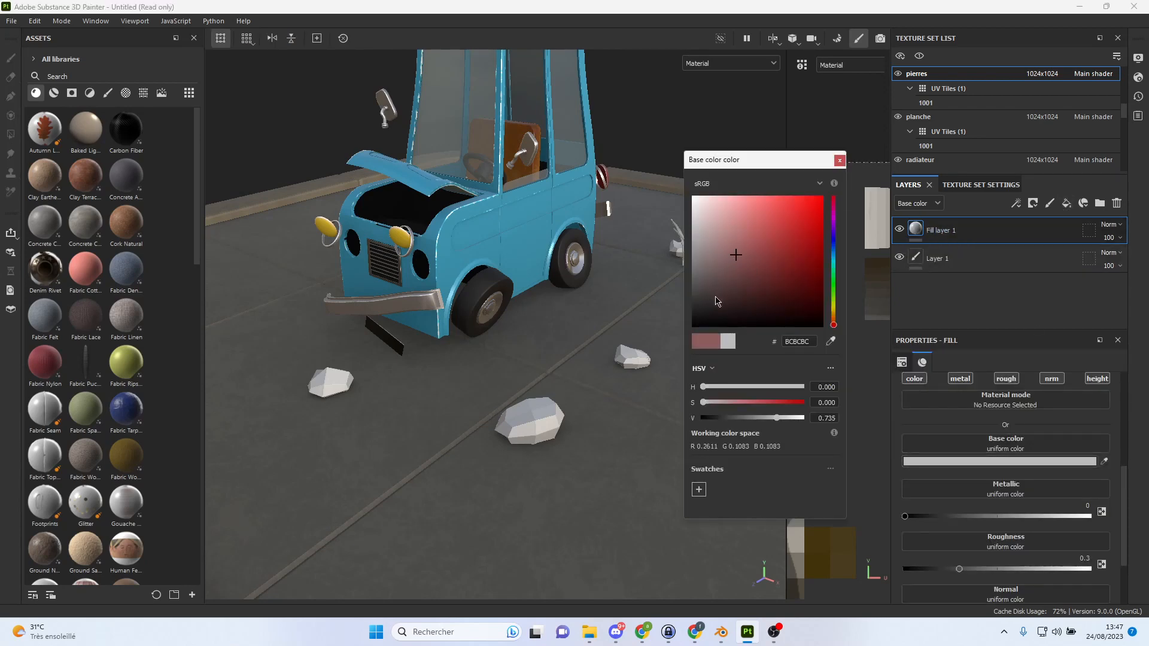
pyautogui.moveTo(701, 293); pyautogui.dragTo(698, 293)
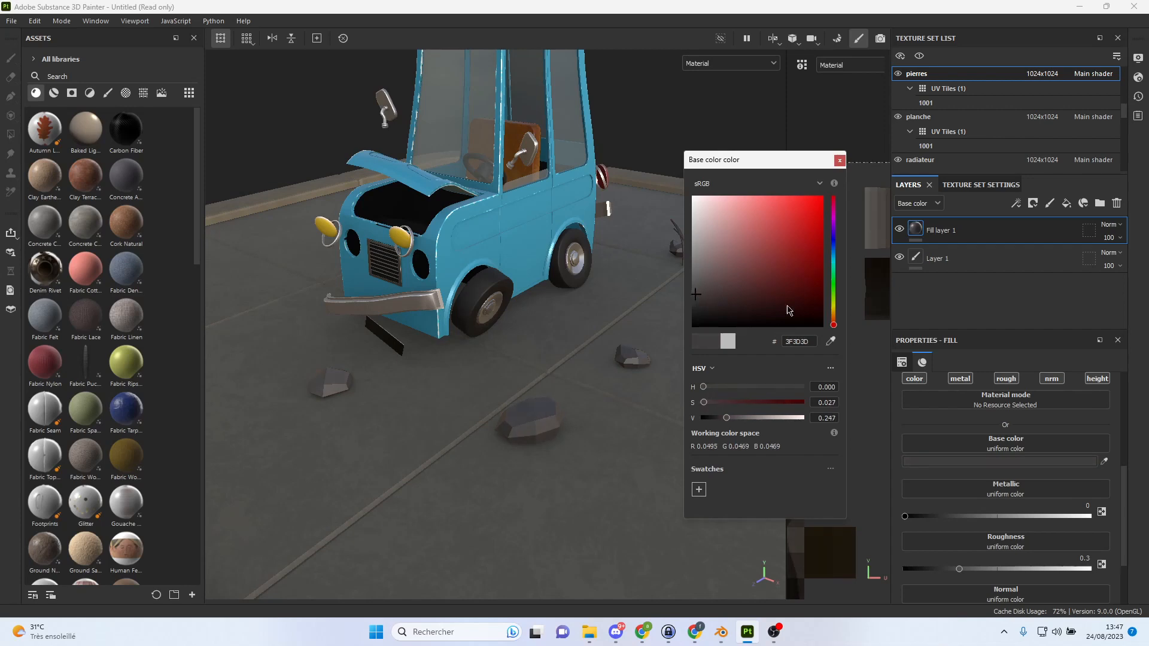
pyautogui.click(840, 160)
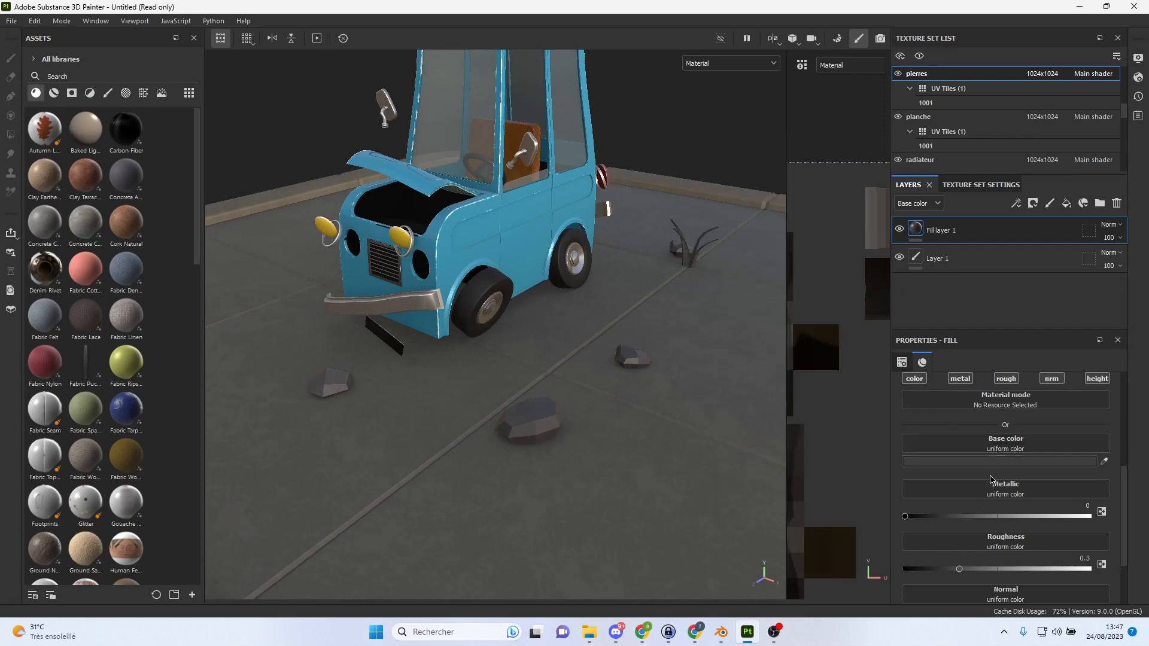
# Set the stones' Fill layer 1 to roughness 0.9365 and metallic 0.1524, discarding the extra fill layer above it.
pyautogui.moveTo(961, 570); pyautogui.dragTo(1080, 572)
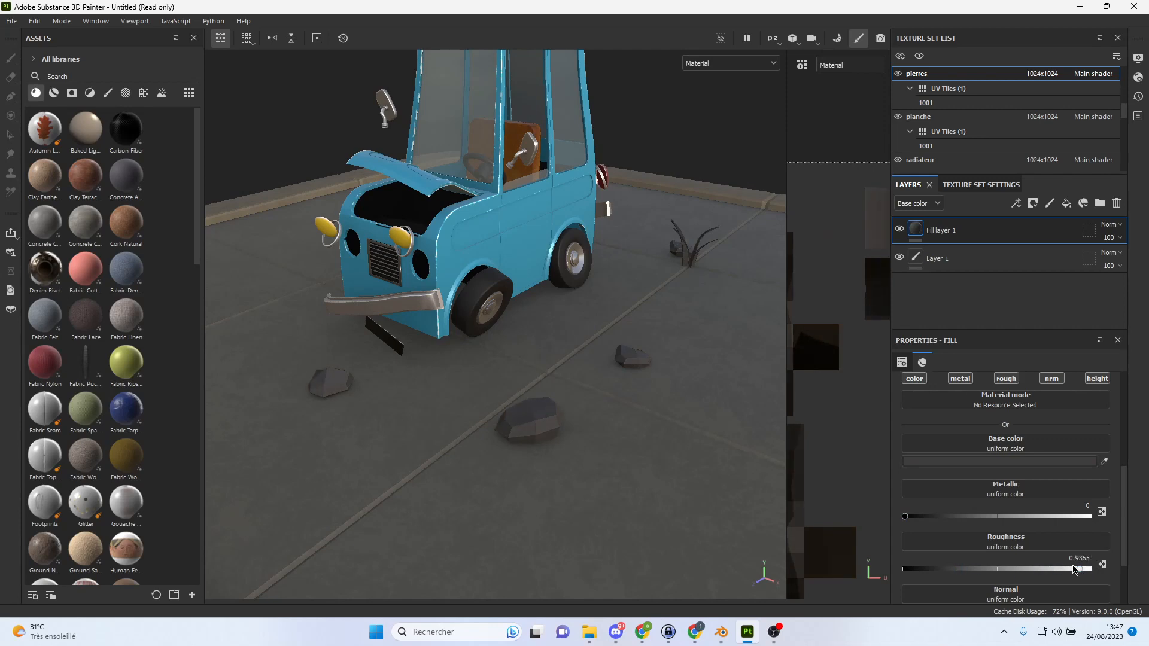
pyautogui.moveTo(909, 519)
pyautogui.mouseDown()
pyautogui.moveTo(955, 516)
pyautogui.moveTo(931, 517)
pyautogui.mouseUp()
pyautogui.click(1068, 204)
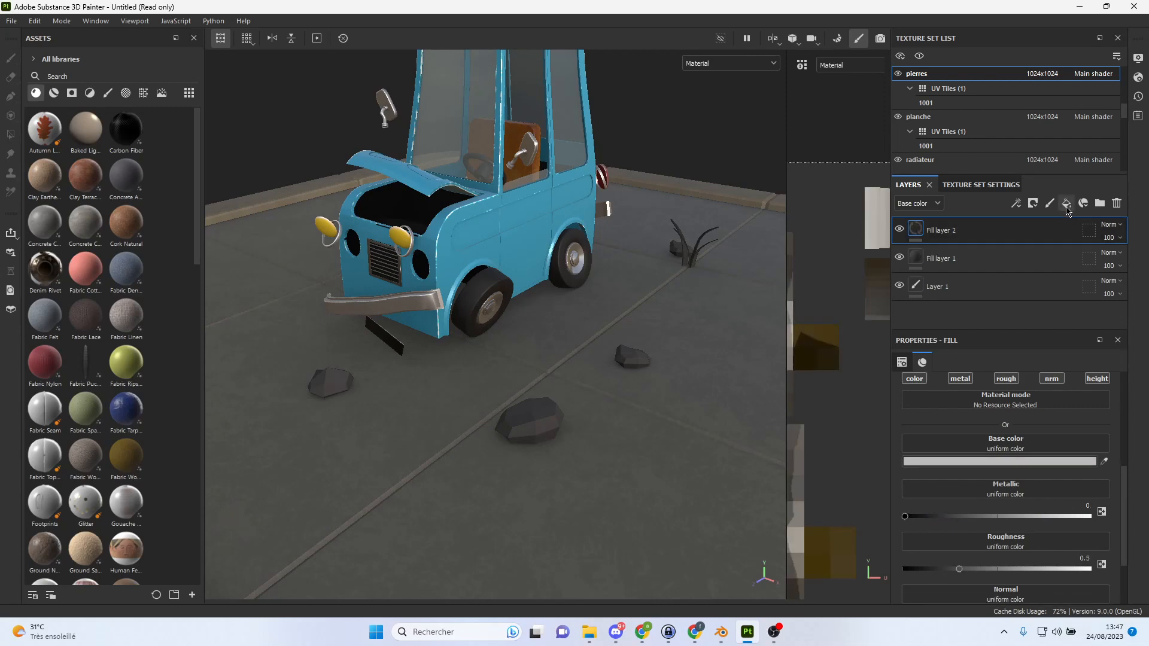
pyautogui.click(1117, 204)
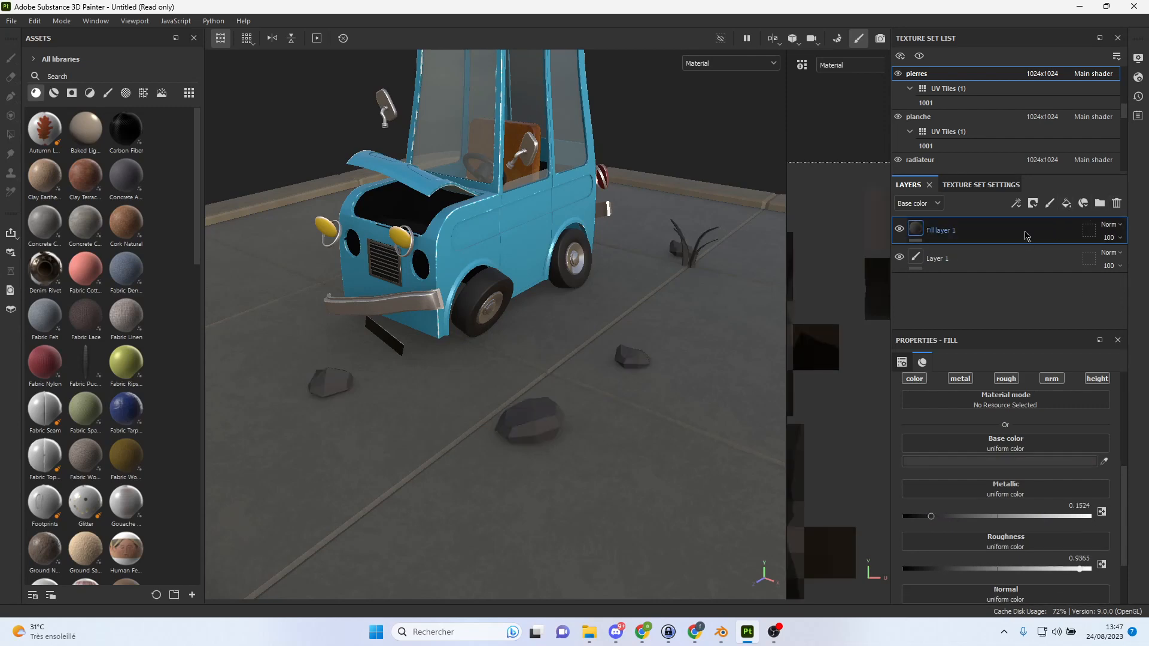
# Try a Dirt generator with dirt level 0.3 on the stones' Fill layer 1.
pyautogui.rightClick(1025, 231)
pyautogui.click(1044, 443)
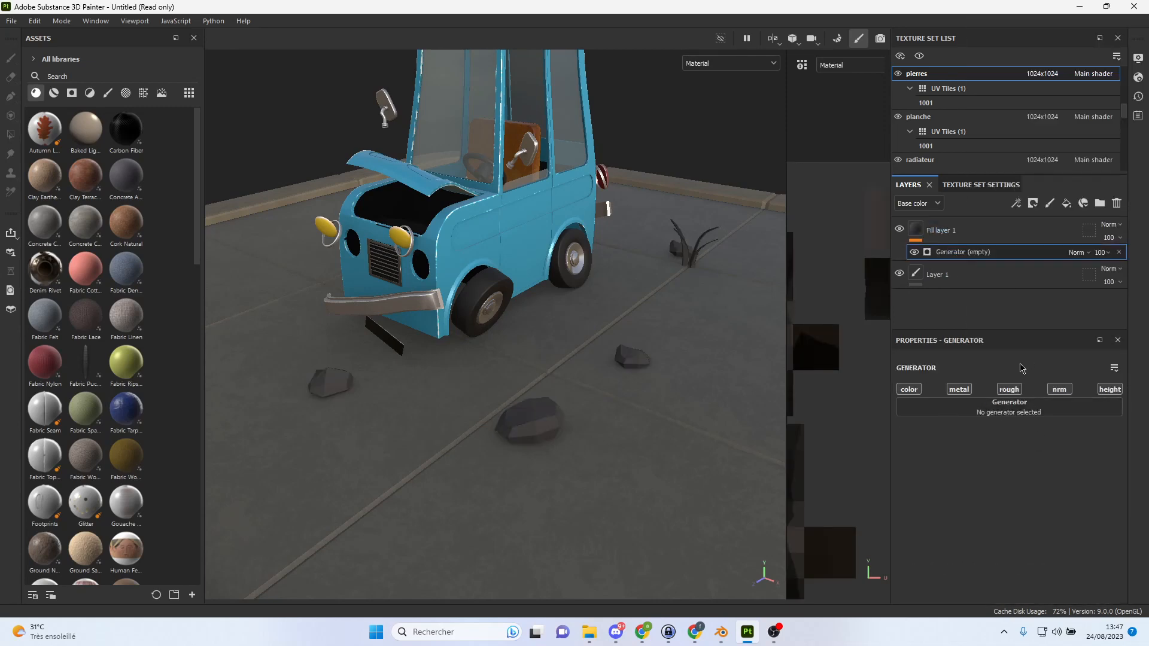
pyautogui.click(1011, 410)
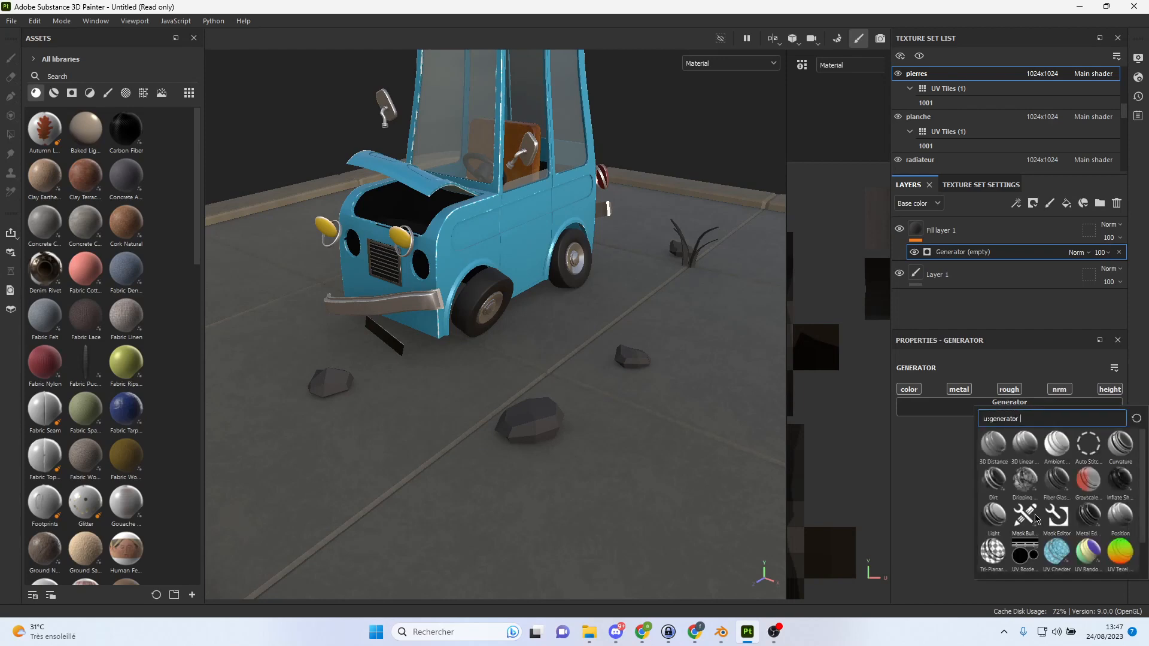
pyautogui.click(1007, 481)
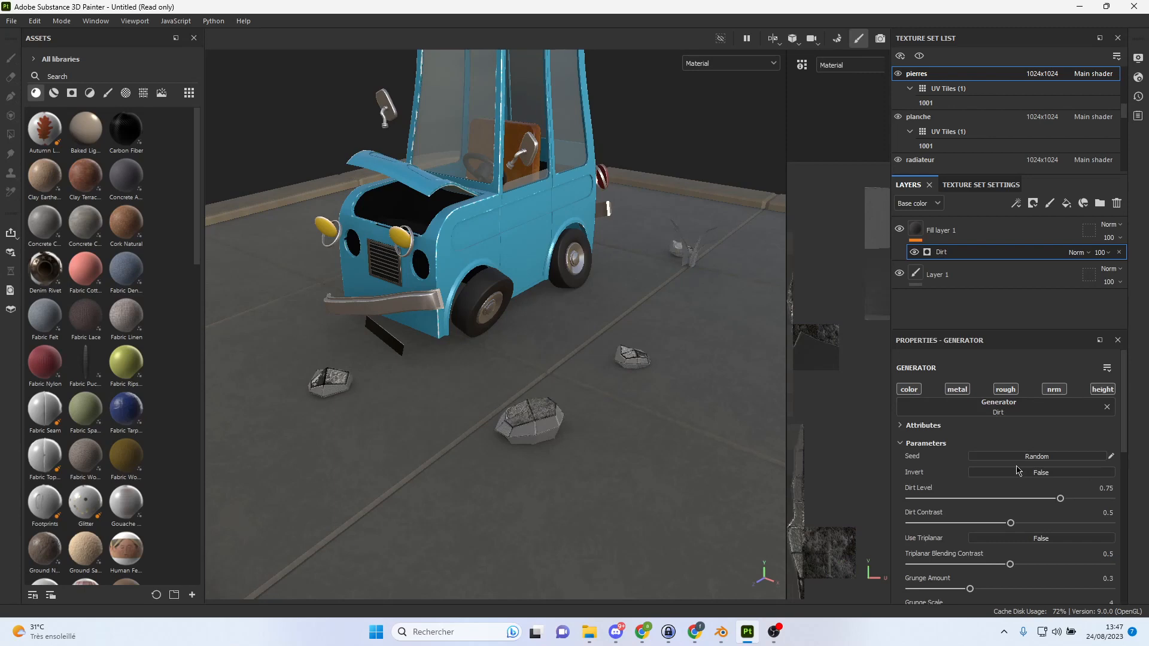
pyautogui.moveTo(1059, 500); pyautogui.dragTo(970, 501)
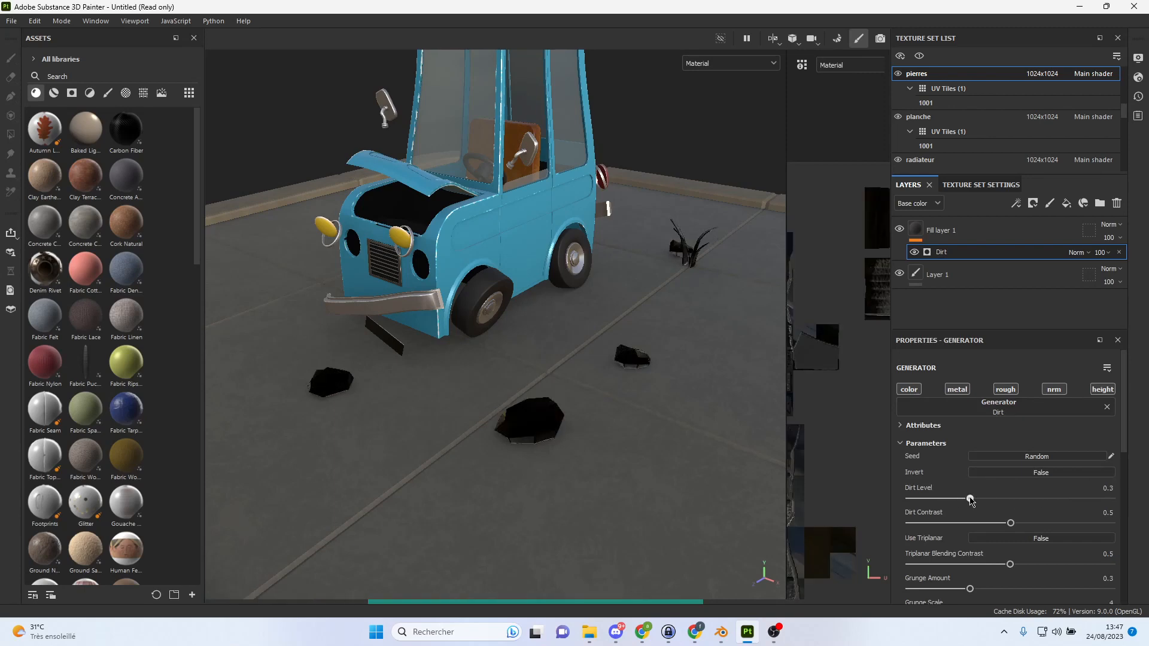
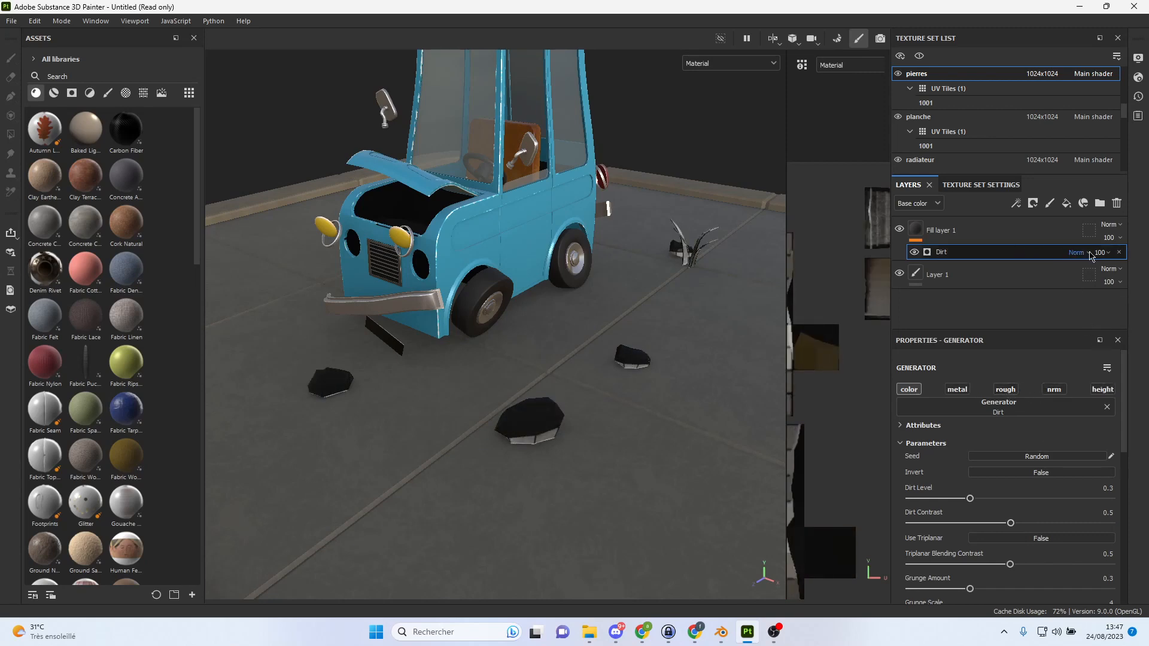
# Replace the Dirt generator on the stones' Fill layer 1 with Metal Edge Wear, using wear level 0.29 and wear contrast 0.01.
pyautogui.click(1042, 237)
pyautogui.rightClick(1010, 234)
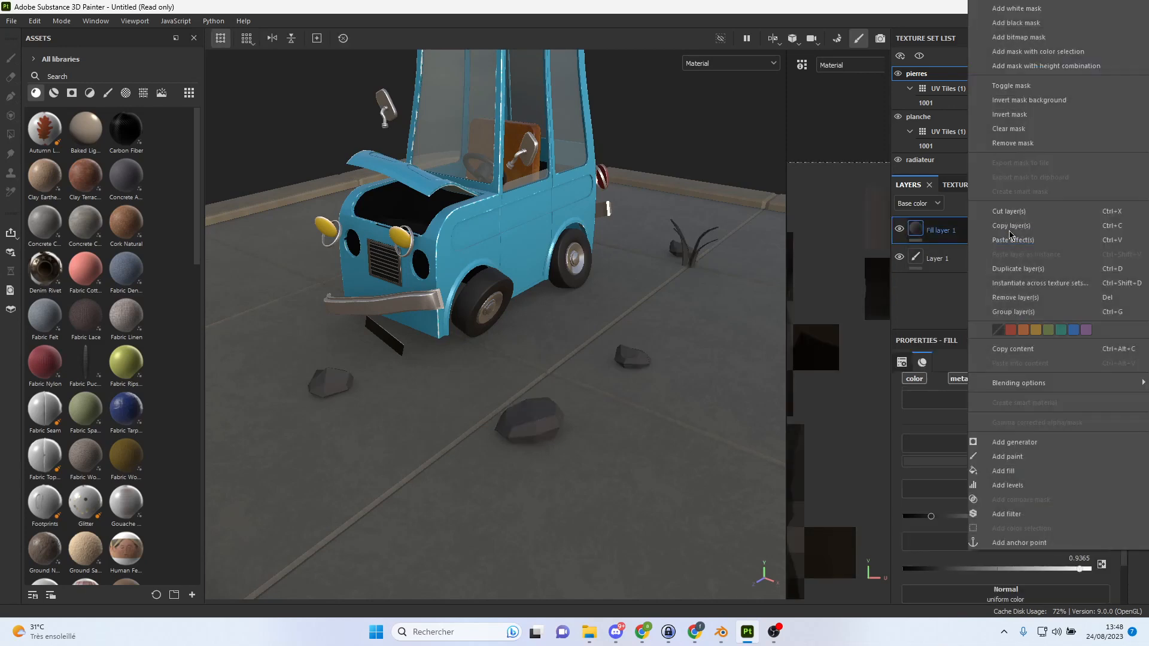
pyautogui.click(1036, 442)
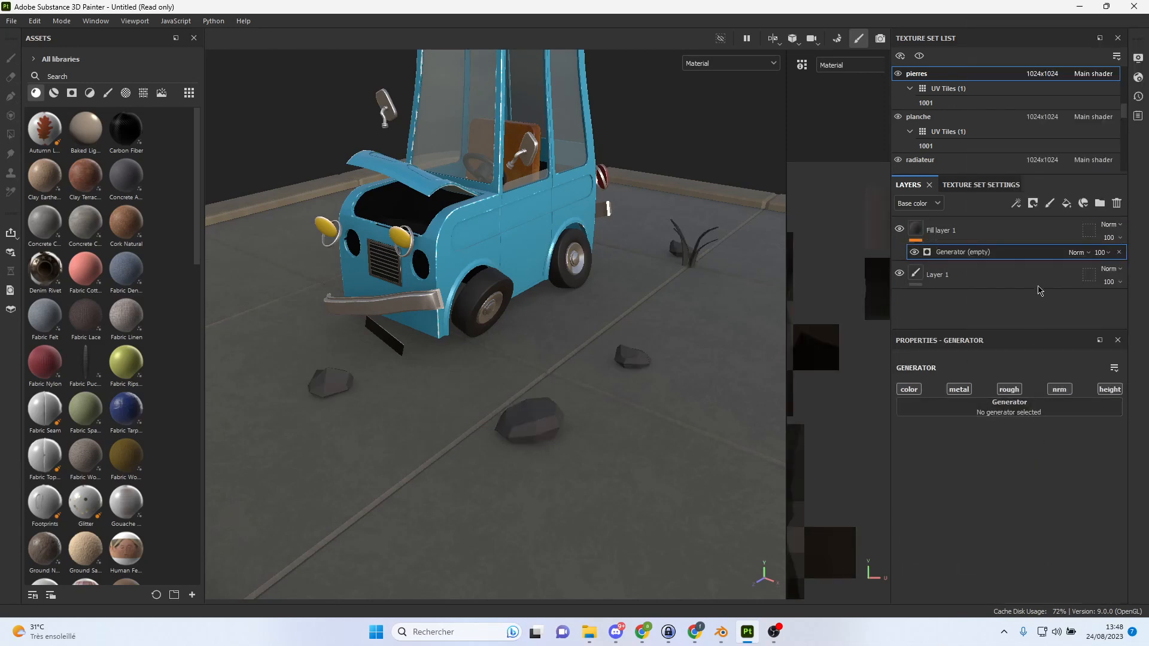
pyautogui.click(1039, 406)
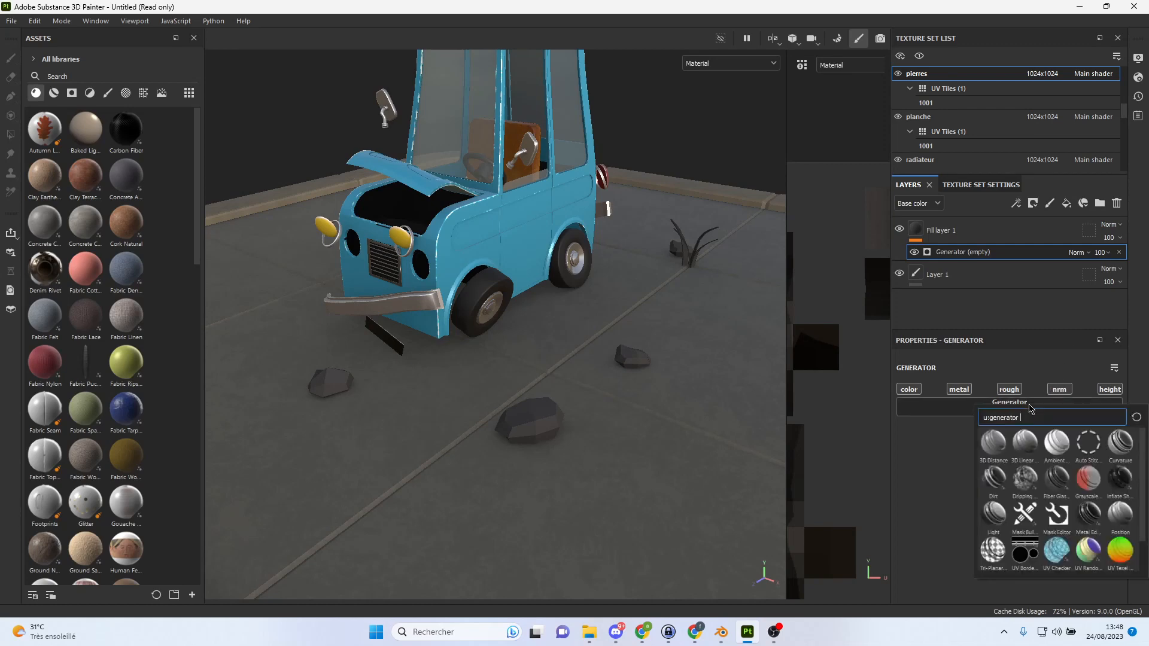
pyautogui.click(1090, 508)
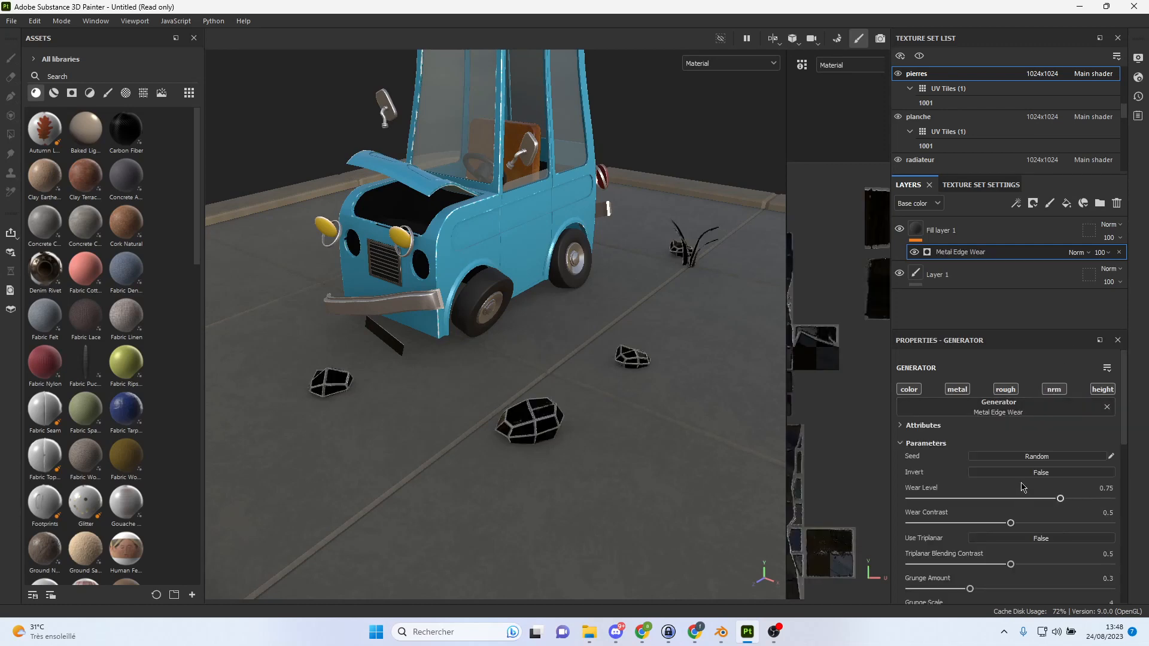
pyautogui.moveTo(1061, 500); pyautogui.dragTo(970, 500)
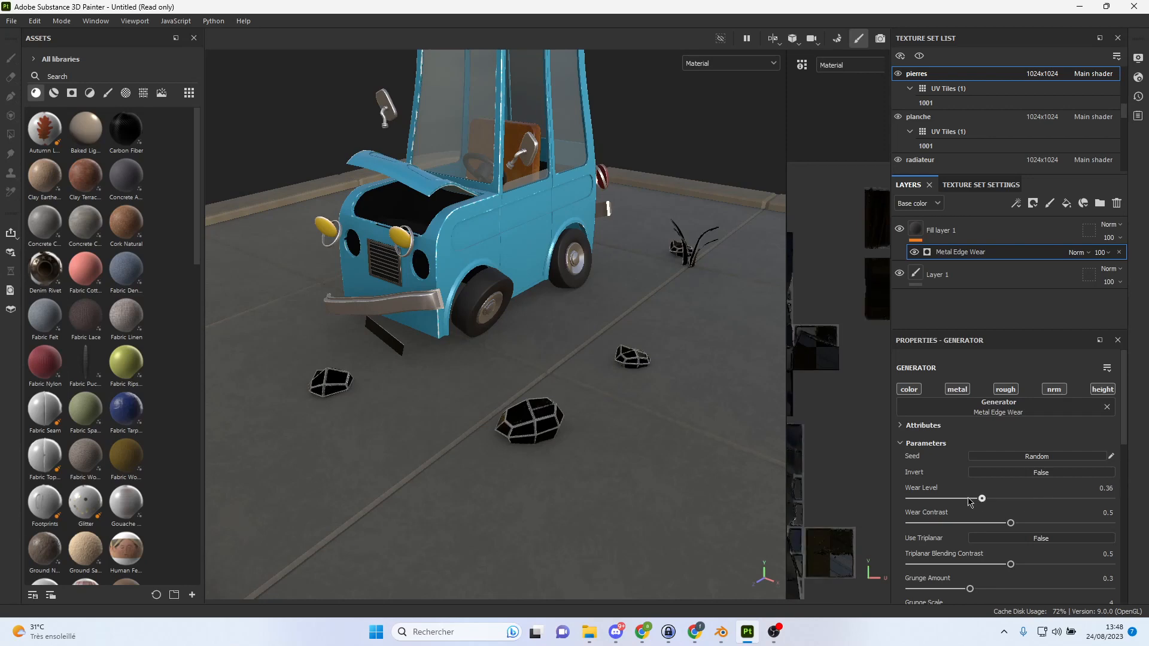
pyautogui.moveTo(1006, 530); pyautogui.dragTo(919, 527)
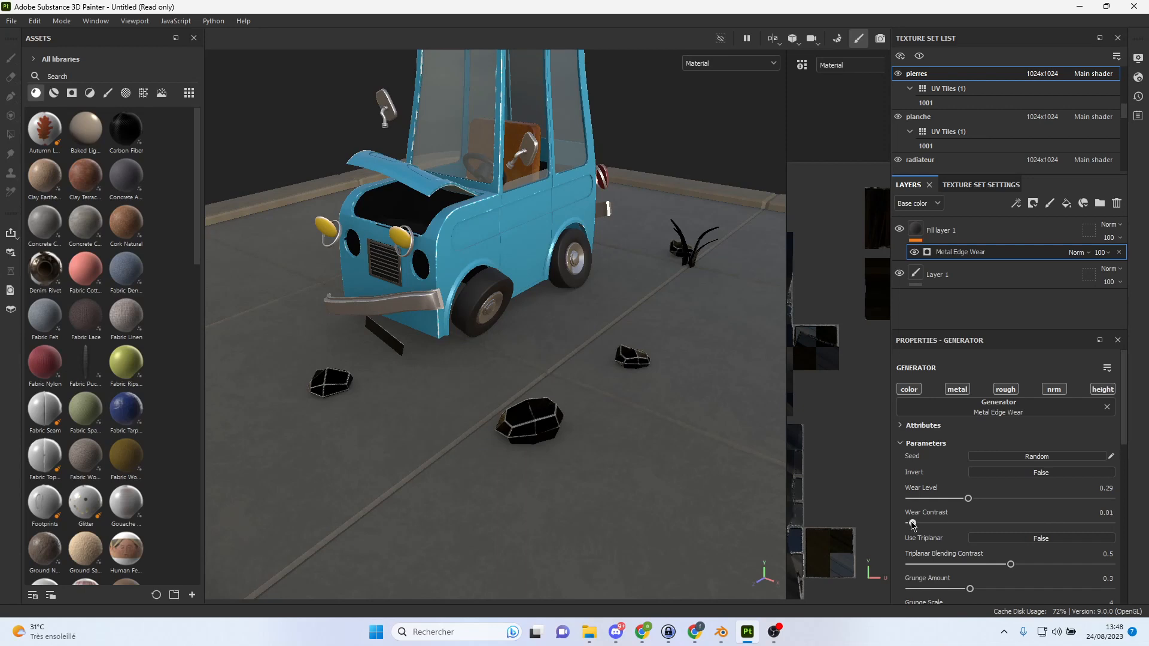
# Set Metal Edge Wear's triplanar blending contrast to 0.85, grunge amount to 1, grunge scale to 1 and edges smoothness to 8.31.
pyautogui.moveTo(1010, 564); pyautogui.dragTo(1081, 565)
pyautogui.scroll(-2, 961, 515)
pyautogui.moveTo(970, 518); pyautogui.dragTo(1111, 518)
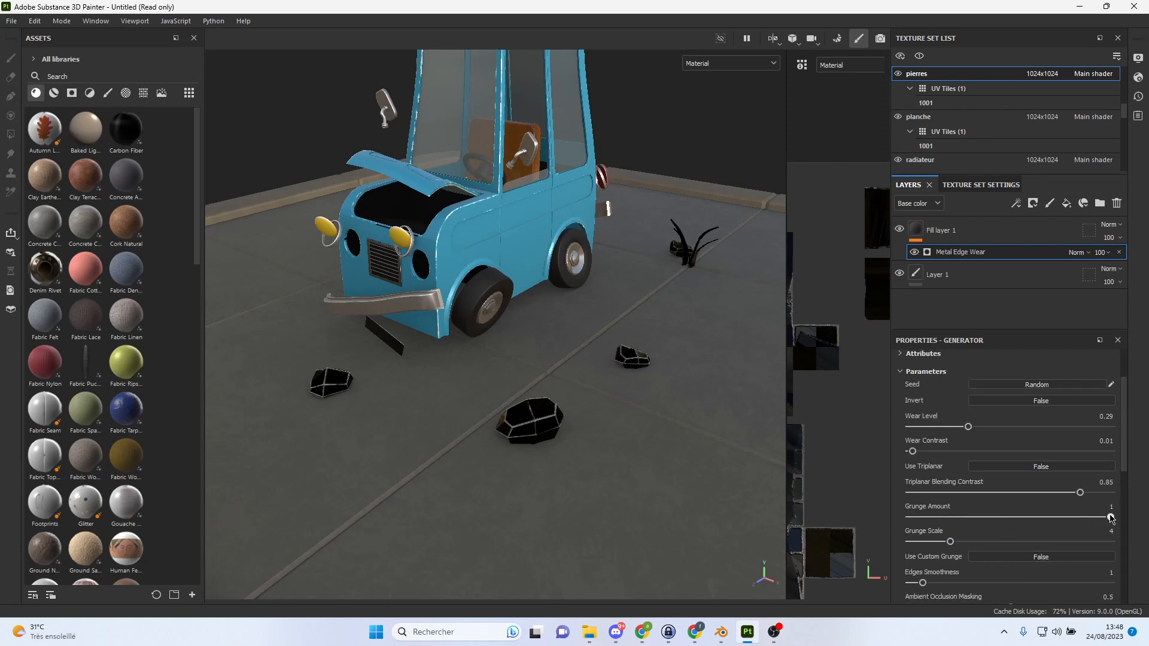
pyautogui.moveTo(952, 543); pyautogui.dragTo(910, 544)
pyautogui.scroll(-2, 948, 537)
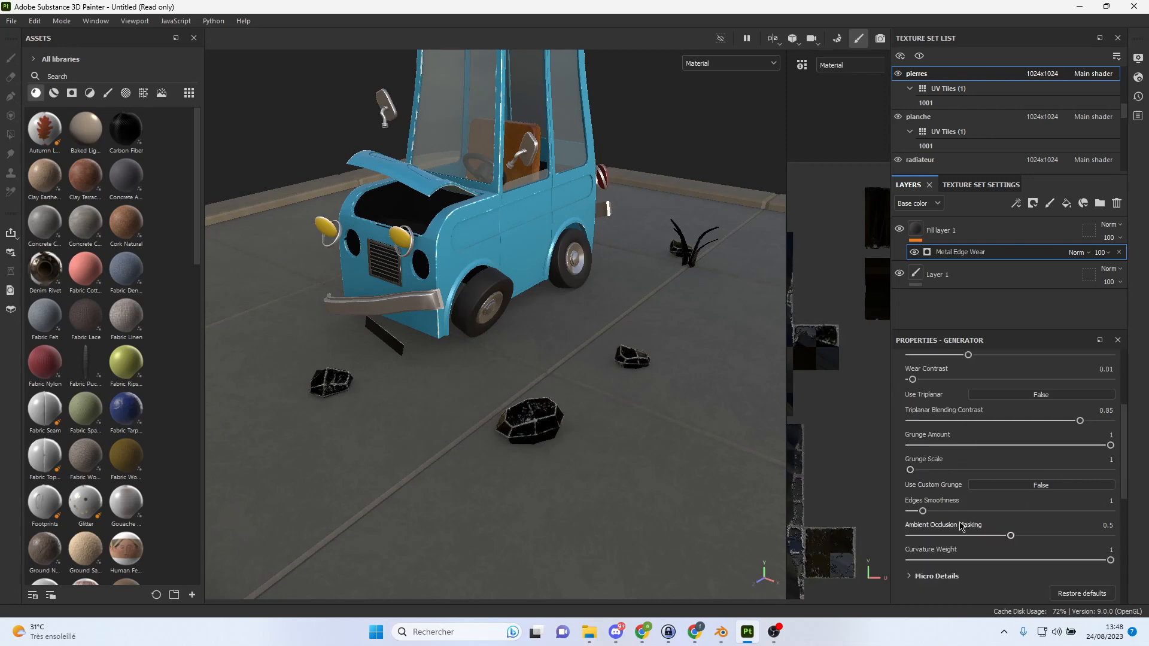
pyautogui.moveTo(923, 511); pyautogui.dragTo(1016, 523)
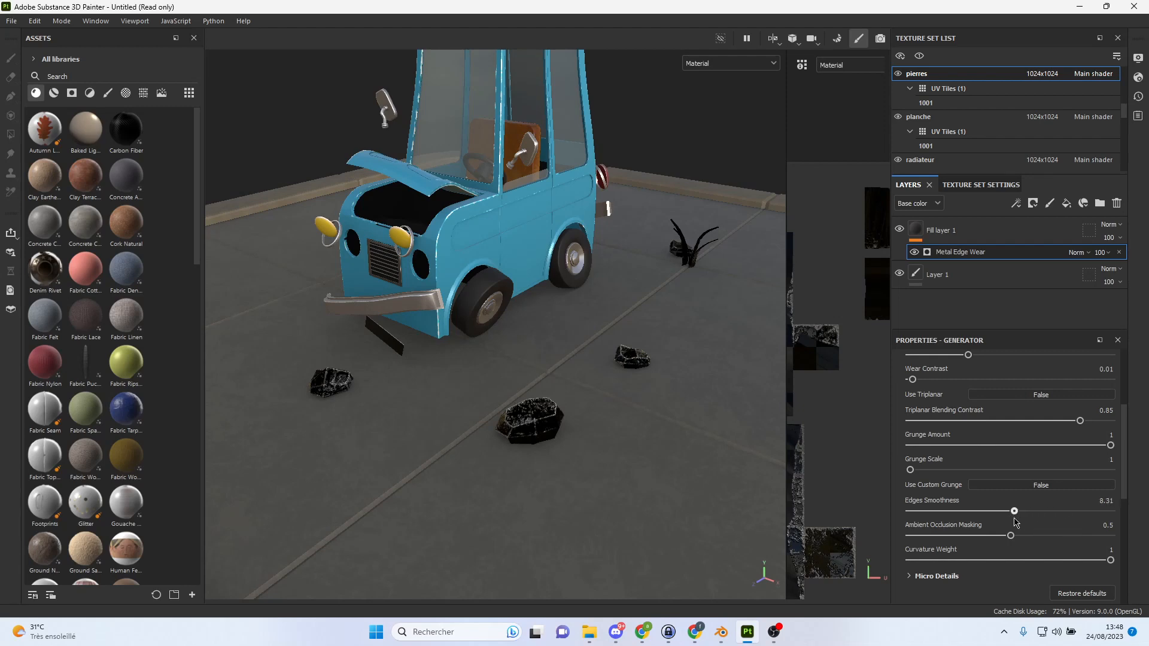
pyautogui.moveTo(1111, 562)
pyautogui.mouseDown()
pyautogui.moveTo(944, 558)
pyautogui.moveTo(1109, 553)
pyautogui.mouseUp()
# Set the Metal Edge Wear effect's blending mode to Linear Dodge (Ldge) and its opacity to 82.
pyautogui.click(1082, 253)
pyautogui.click(1084, 267)
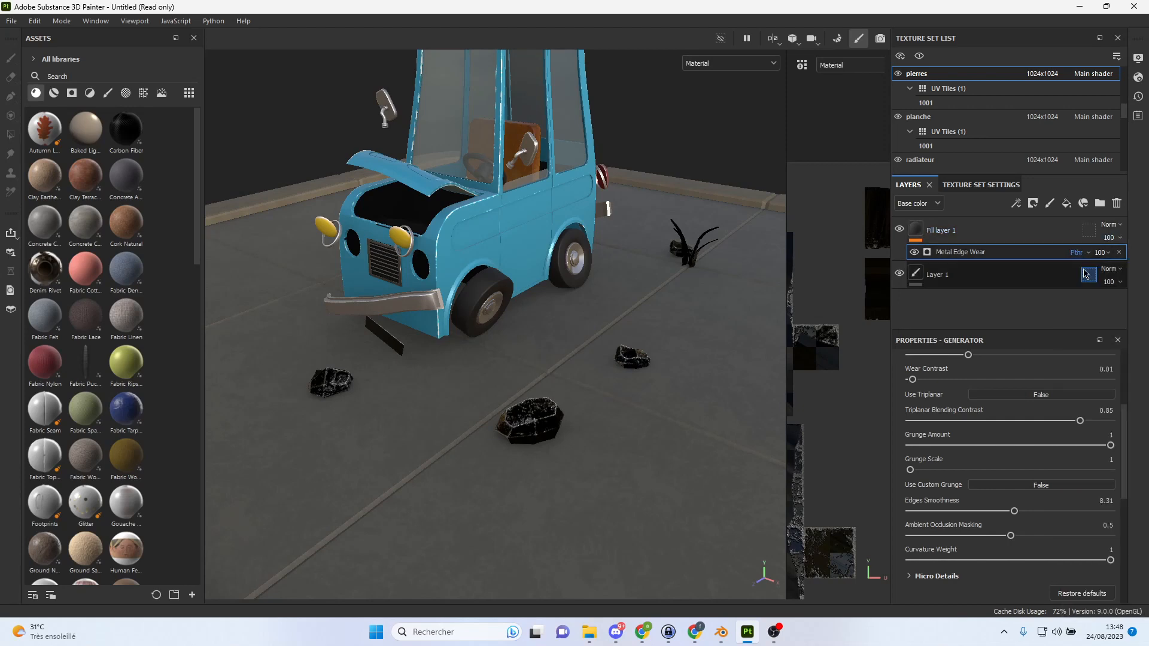
pyautogui.press('Down')
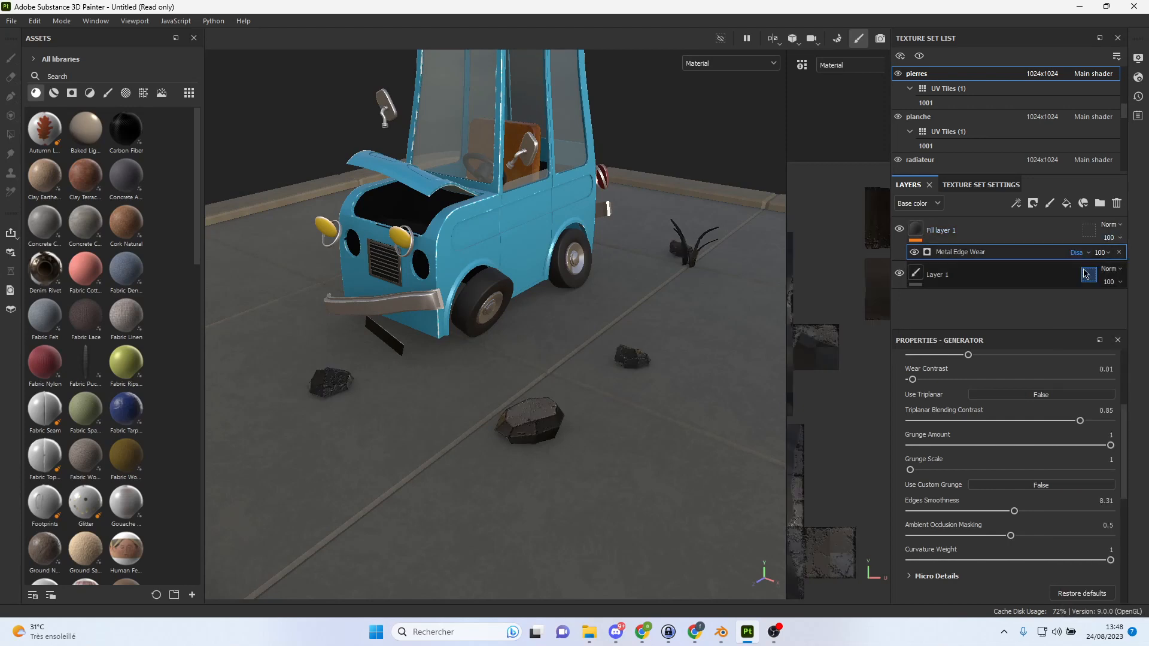
pyautogui.press('Down')
pyautogui.press('Down')
pyautogui.press('Down')
pyautogui.press('Down')
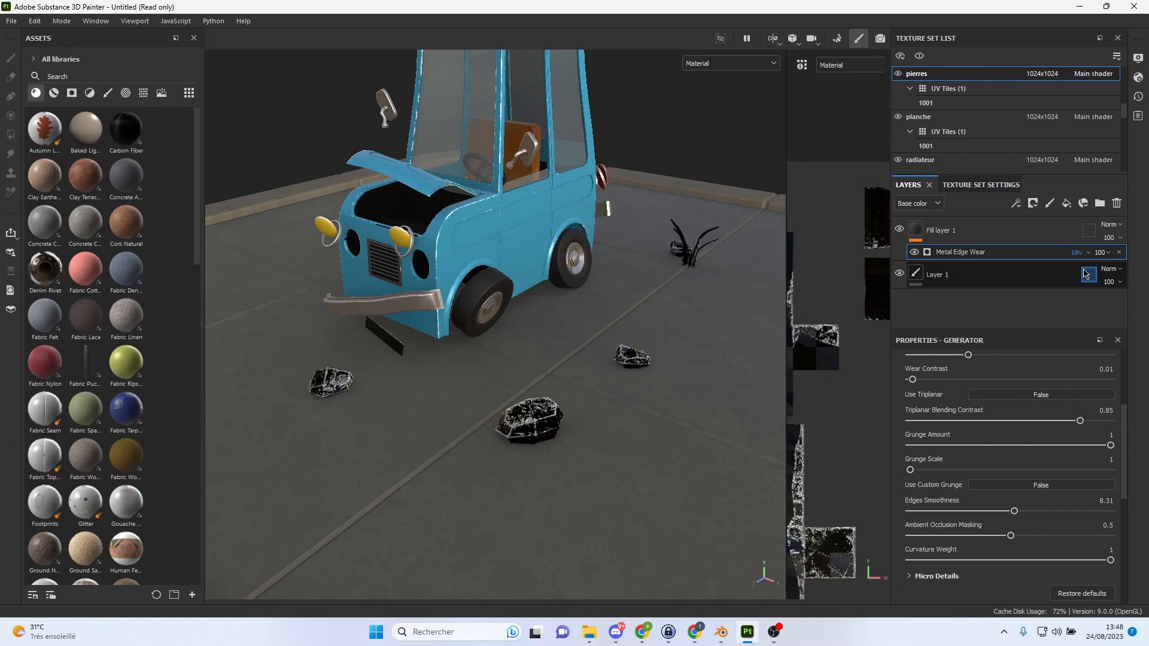
pyautogui.press('Down')
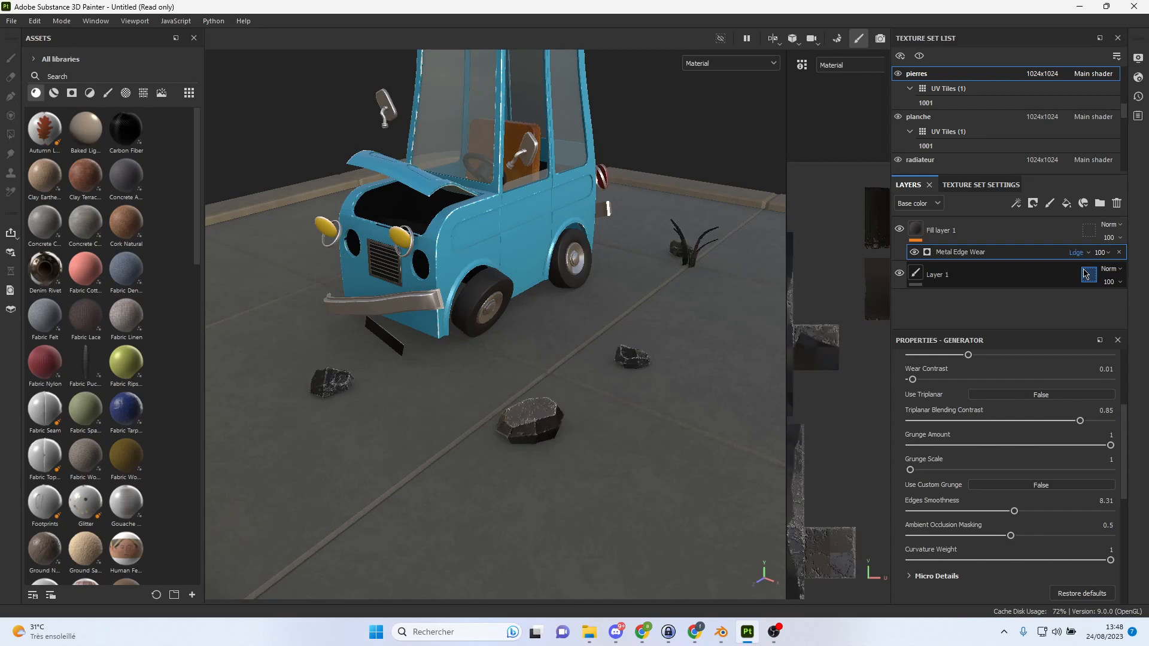
pyautogui.click(1102, 255)
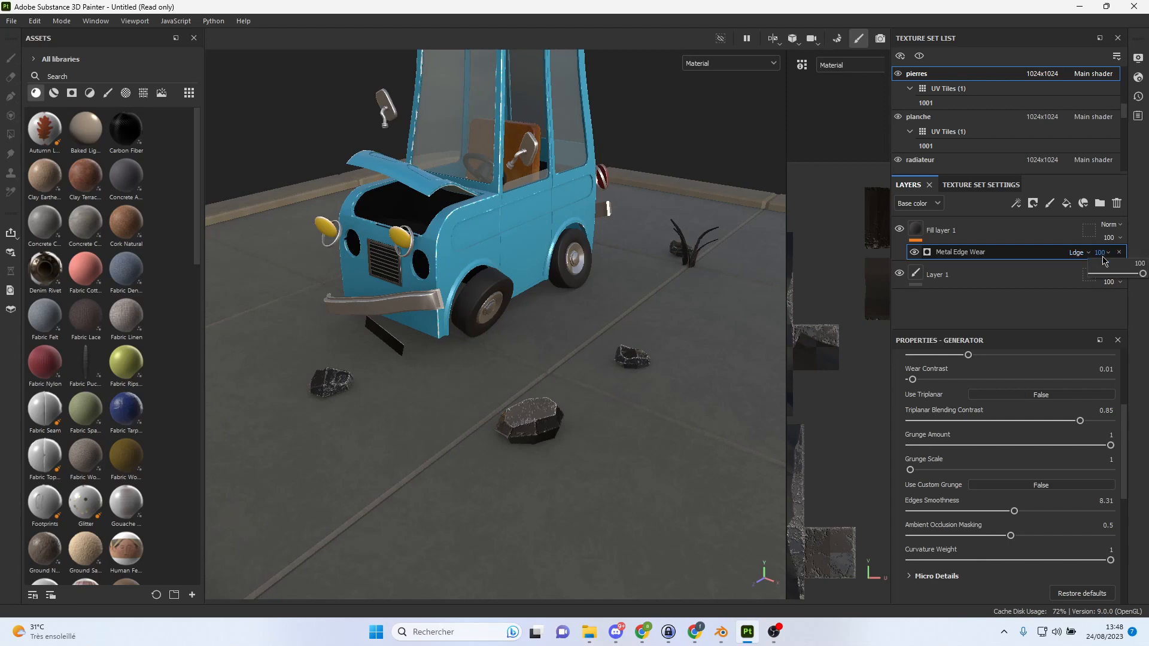
pyautogui.moveTo(1133, 276)
pyautogui.mouseDown()
pyautogui.moveTo(1119, 277)
pyautogui.moveTo(1136, 277)
pyautogui.mouseUp()
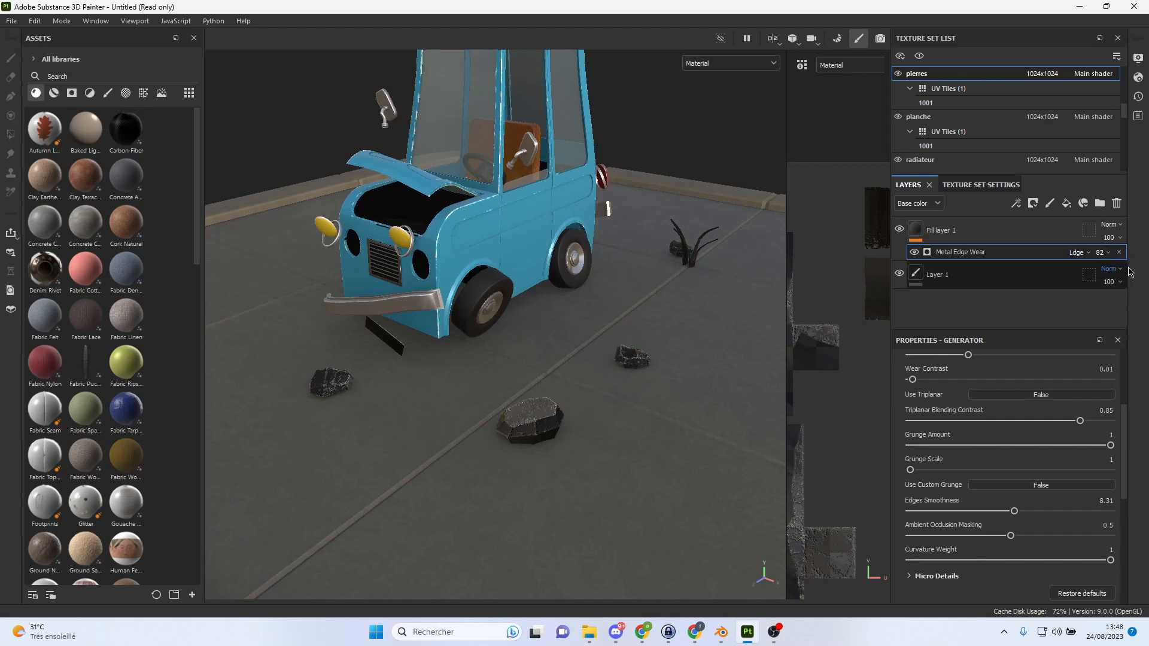
# Set the stones' Fill layer 1 to metallic 0.3016 and roughness 0.7143.
pyautogui.click(952, 227)
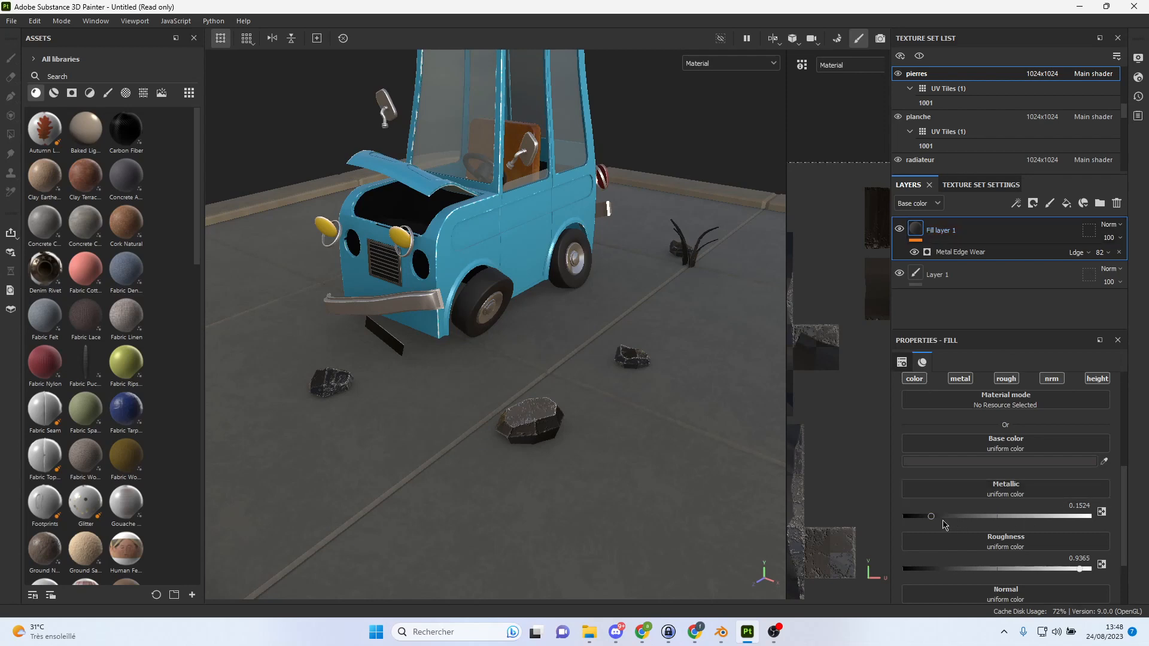
pyautogui.moveTo(908, 517); pyautogui.dragTo(913, 517)
pyautogui.moveTo(1081, 572); pyautogui.dragTo(1038, 570)
pyautogui.moveTo(913, 516); pyautogui.dragTo(959, 516)
# Try inverting the Metal Edge Wear generator on the stones, restoring Invert to False.
pyautogui.click(960, 252)
pyautogui.scroll(3, 1023, 437)
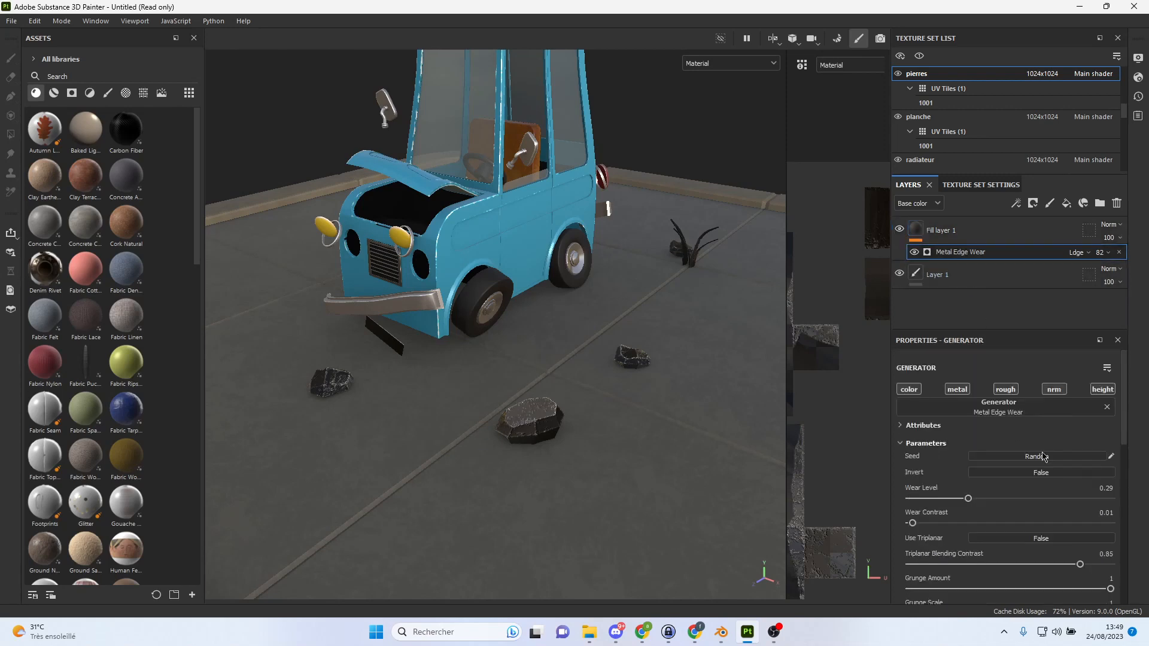
pyautogui.click(1042, 473)
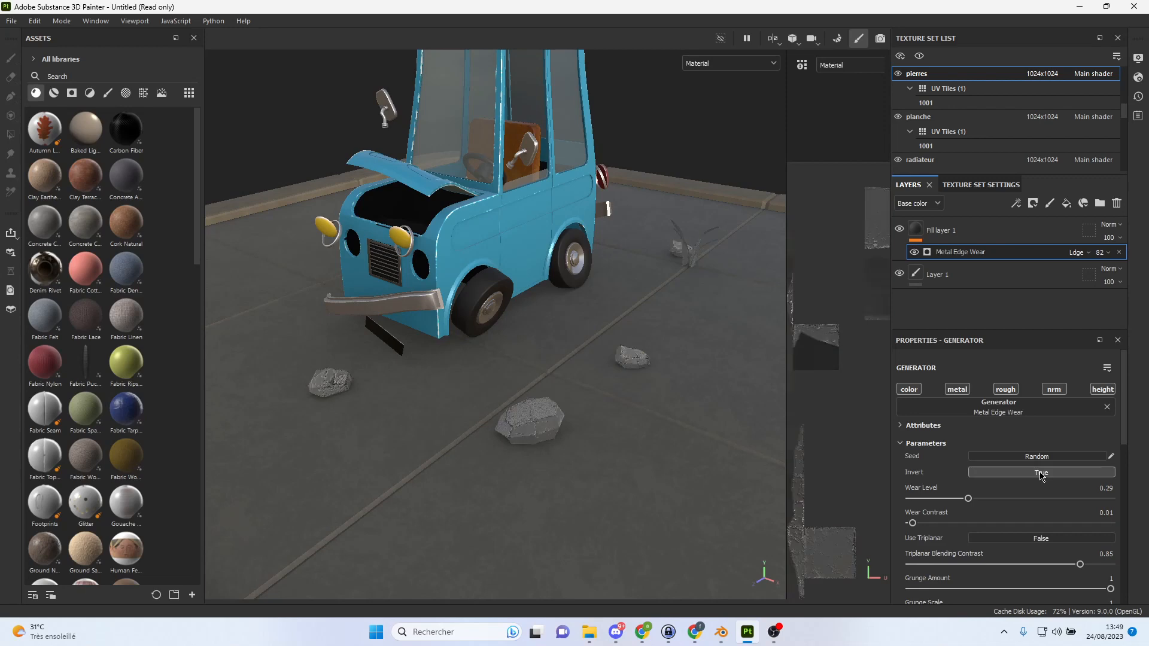
pyautogui.click(1042, 474)
# Add a new fill layer above Fill layer 1 in the pierres texture set.
pyautogui.keyDown('alt'); pyautogui.moveTo(763, 413); pyautogui.dragTo(563, 377, button='right'); pyautogui.keyUp('alt')
pyautogui.keyDown('alt'); pyautogui.moveTo(578, 383); pyautogui.dragTo(547, 335); pyautogui.keyUp('alt')
pyautogui.keyDown('alt'); pyautogui.moveTo(546, 335); pyautogui.dragTo(766, 414, button='right'); pyautogui.keyUp('alt')
pyautogui.keyDown('alt'); pyautogui.moveTo(765, 285); pyautogui.dragTo(692, 316, button='middle'); pyautogui.keyUp('alt')
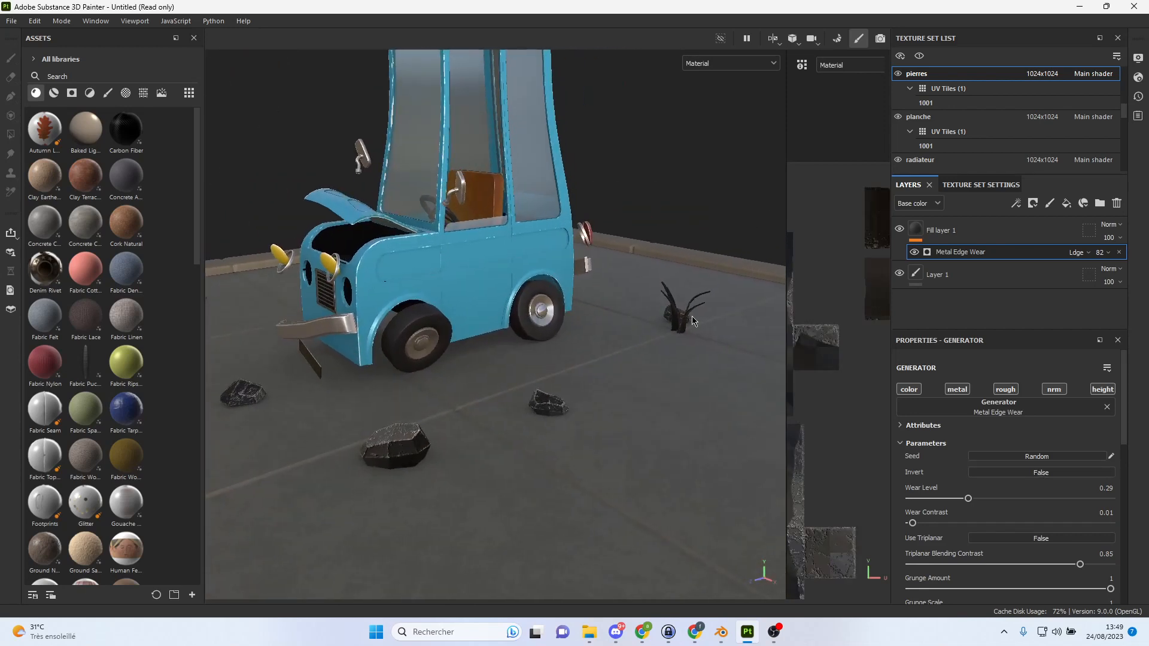
pyautogui.click(1011, 230)
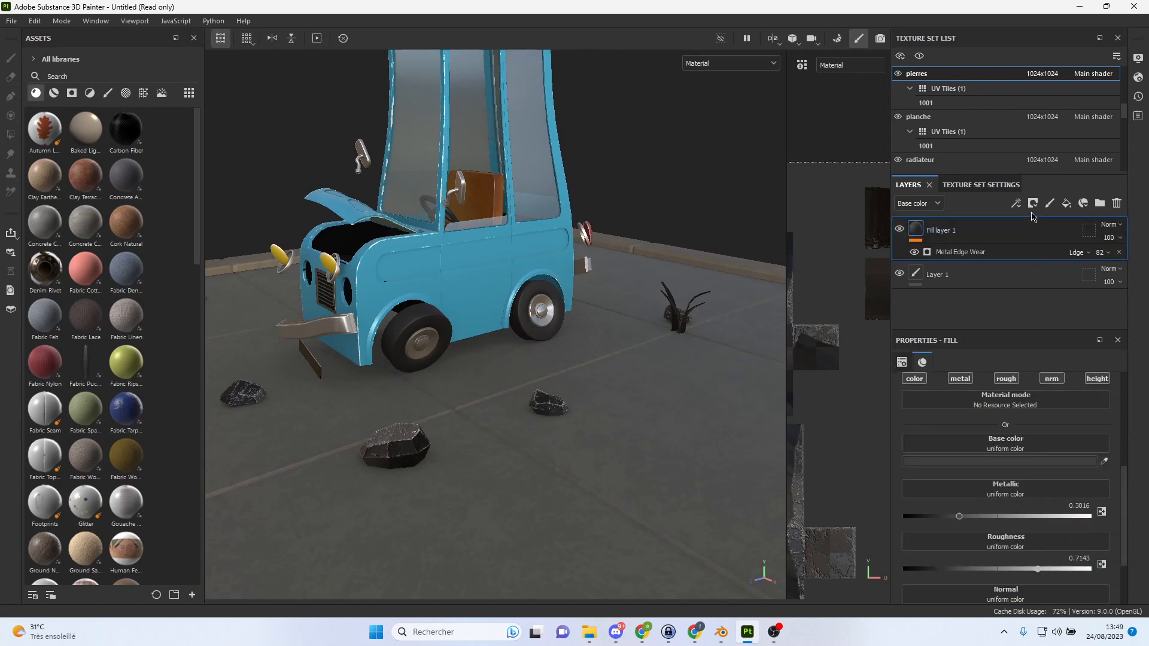
pyautogui.click(1066, 204)
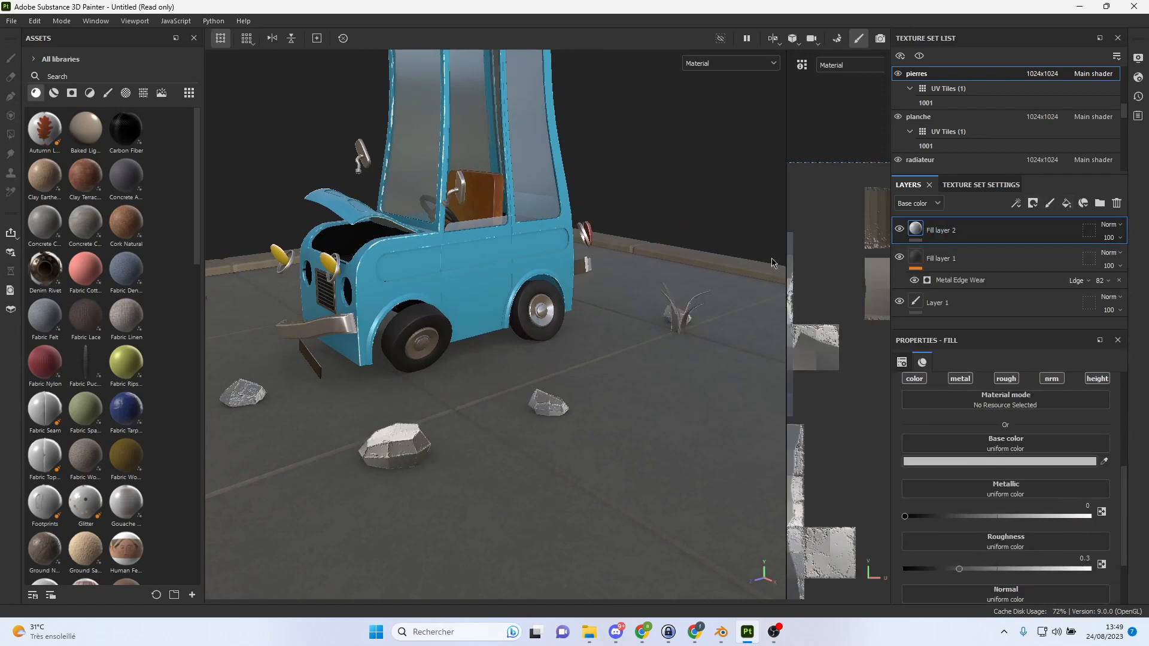
# Add a black mask to Fill layer 2 and use Polygon Fill to reveal only the grass blades' UV islands.
pyautogui.moveTo(787, 261); pyautogui.dragTo(747, 270)
pyautogui.keyDown('alt'); pyautogui.moveTo(663, 318); pyautogui.dragTo(801, 447, button='right'); pyautogui.keyUp('alt')
pyautogui.keyDown('alt'); pyautogui.moveTo(648, 371); pyautogui.dragTo(555, 376, button='middle'); pyautogui.keyUp('alt')
pyautogui.keyDown('alt'); pyautogui.moveTo(780, 310); pyautogui.dragTo(748, 325, button='right'); pyautogui.keyUp('alt')
pyautogui.moveTo(748, 328); pyautogui.dragTo(529, 329)
pyautogui.rightClick(958, 240)
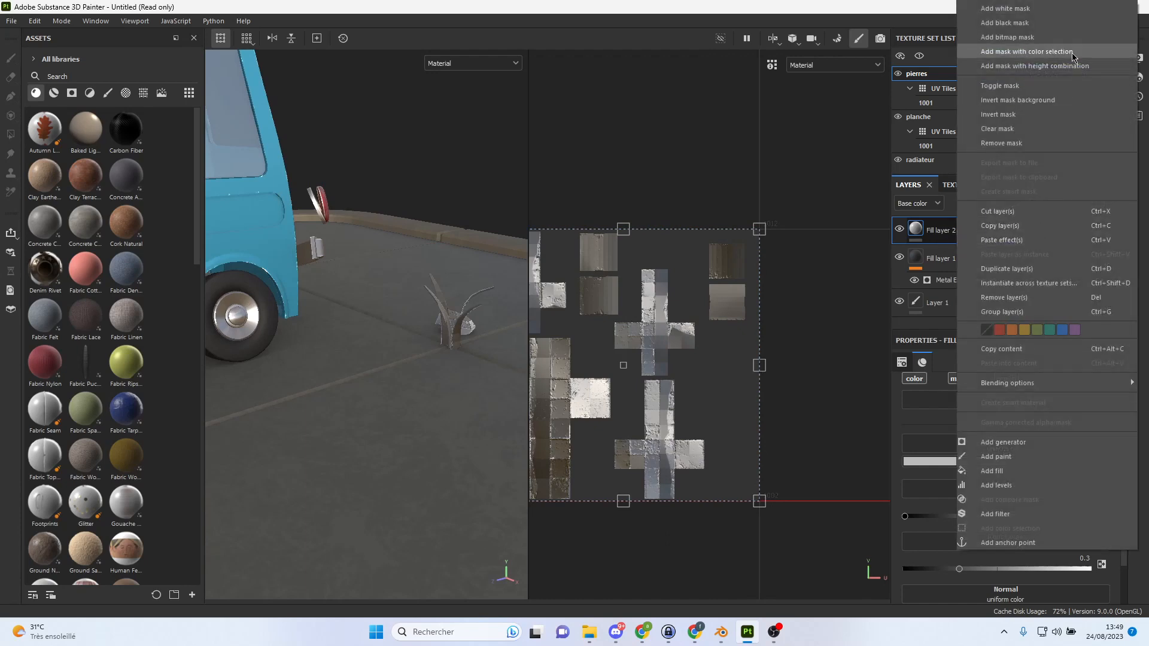
pyautogui.click(1042, 23)
pyautogui.press('4')
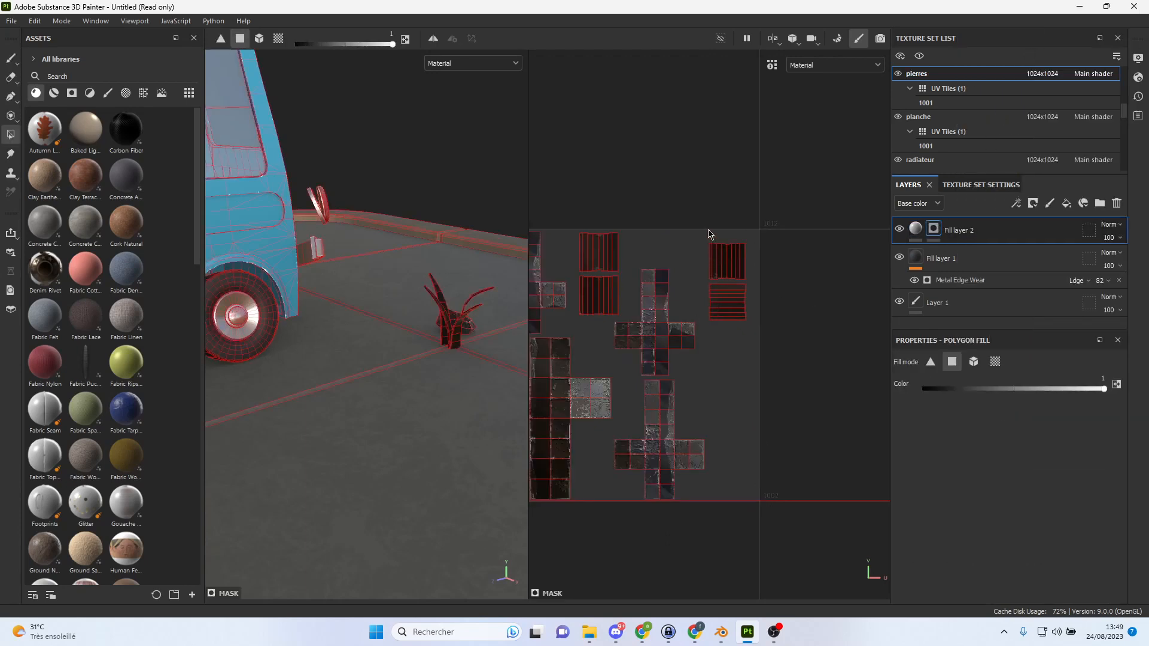
pyautogui.press('ctrl')
pyautogui.moveTo(703, 226); pyautogui.dragTo(768, 325)
pyautogui.moveTo(574, 208); pyautogui.dragTo(625, 317)
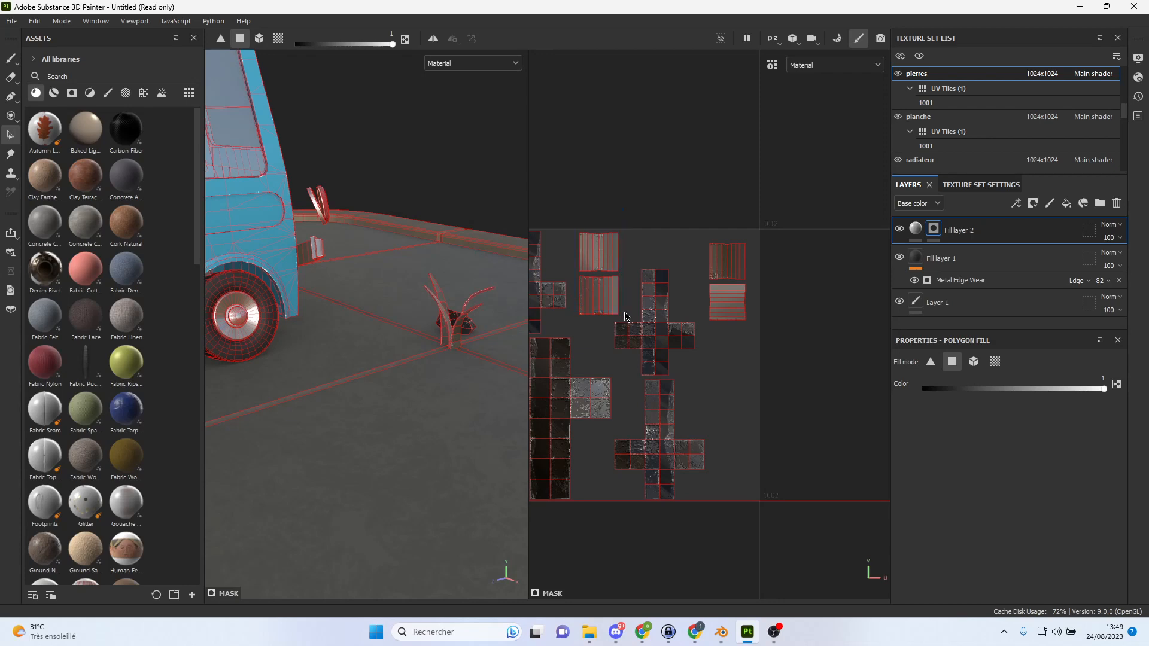
# Give the grass's Fill layer 2 a bright green base color, 25EB05.
pyautogui.click(916, 229)
pyautogui.click(1016, 462)
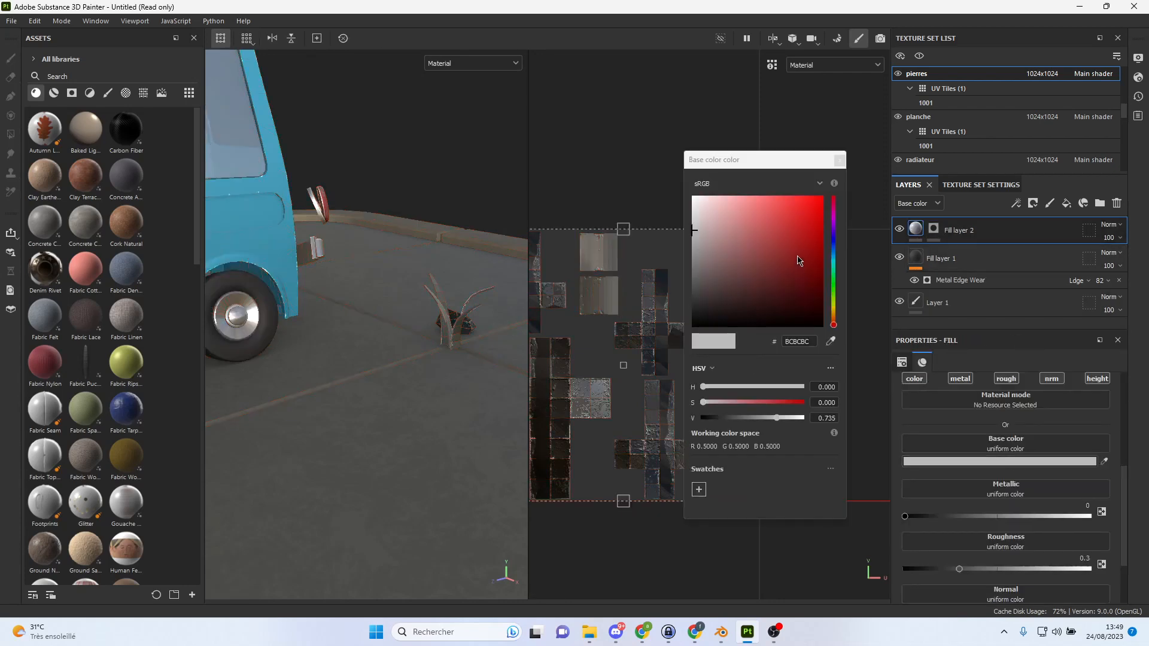
pyautogui.click(835, 292)
pyautogui.moveTo(820, 254); pyautogui.dragTo(821, 208)
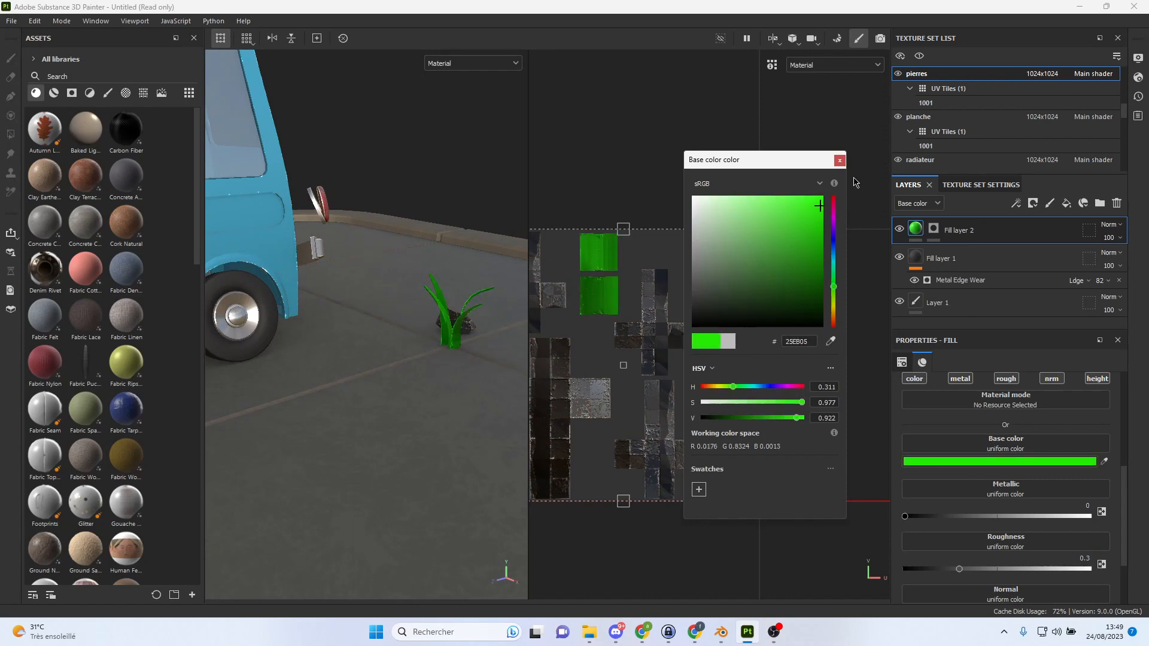
pyautogui.click(840, 160)
# Set the grass's Fill layer 2 to roughness 0.0921 and metallic 0.2540.
pyautogui.moveTo(970, 573); pyautogui.dragTo(1095, 576)
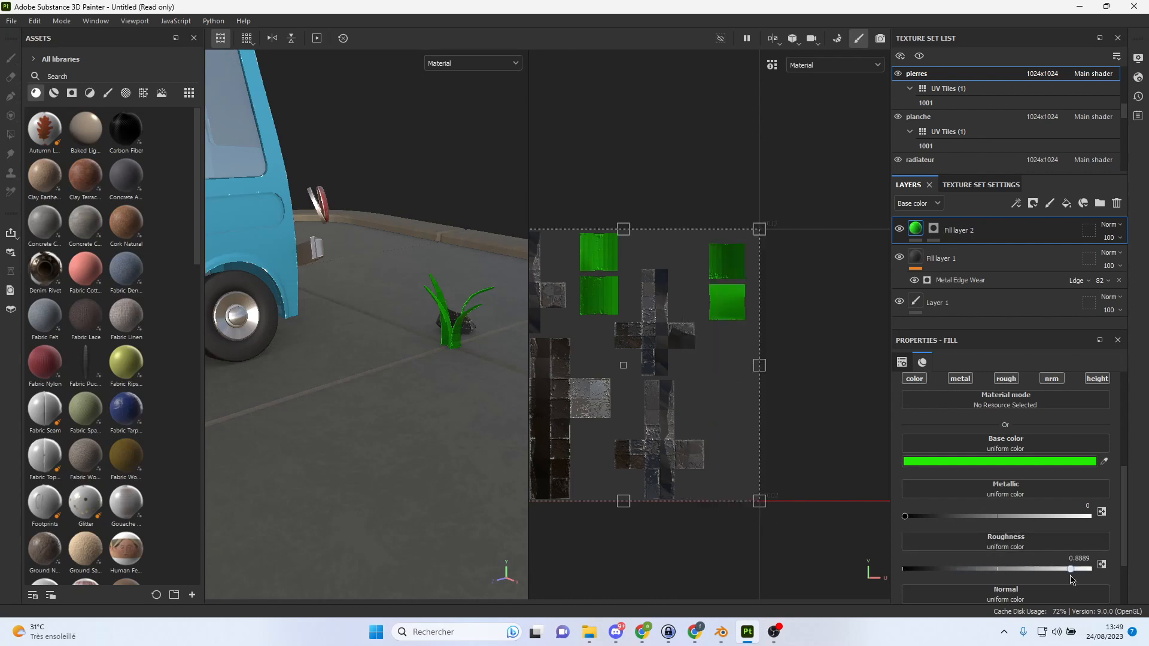
pyautogui.click(895, 569)
pyautogui.moveTo(904, 570)
pyautogui.mouseDown()
pyautogui.moveTo(941, 569)
pyautogui.moveTo(920, 569)
pyautogui.mouseUp()
pyautogui.moveTo(908, 519); pyautogui.dragTo(956, 524)
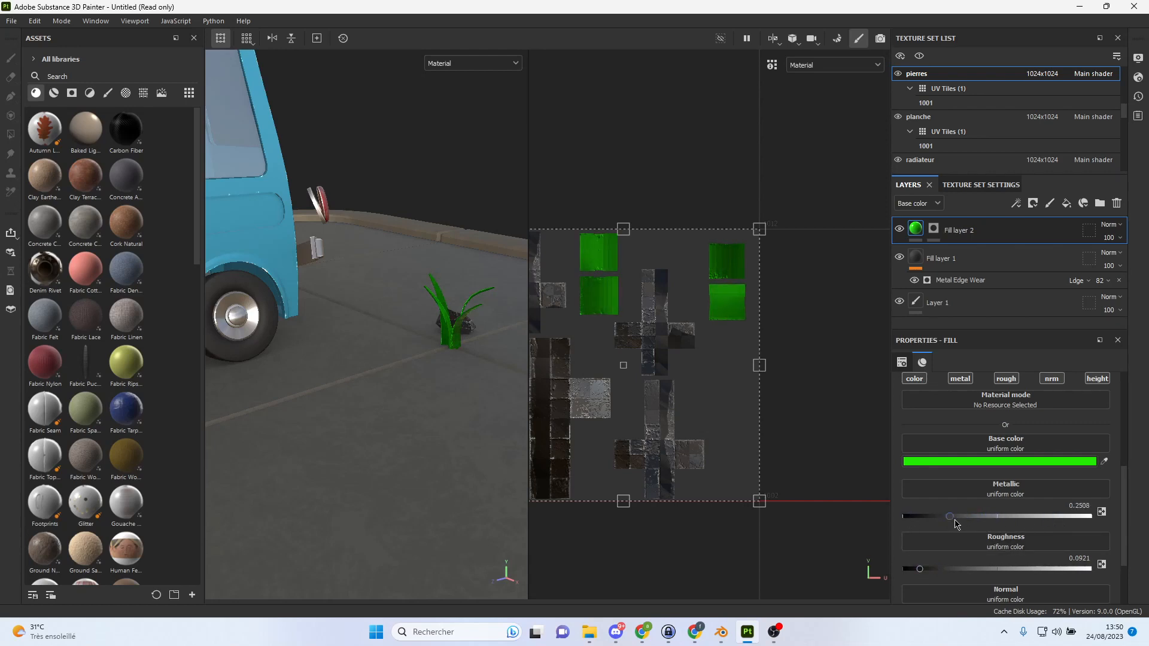
# Change the base color of the stones' Fill layer 1 to a lighter gray, 7A7676.
pyautogui.scroll(-4, 431, 444)
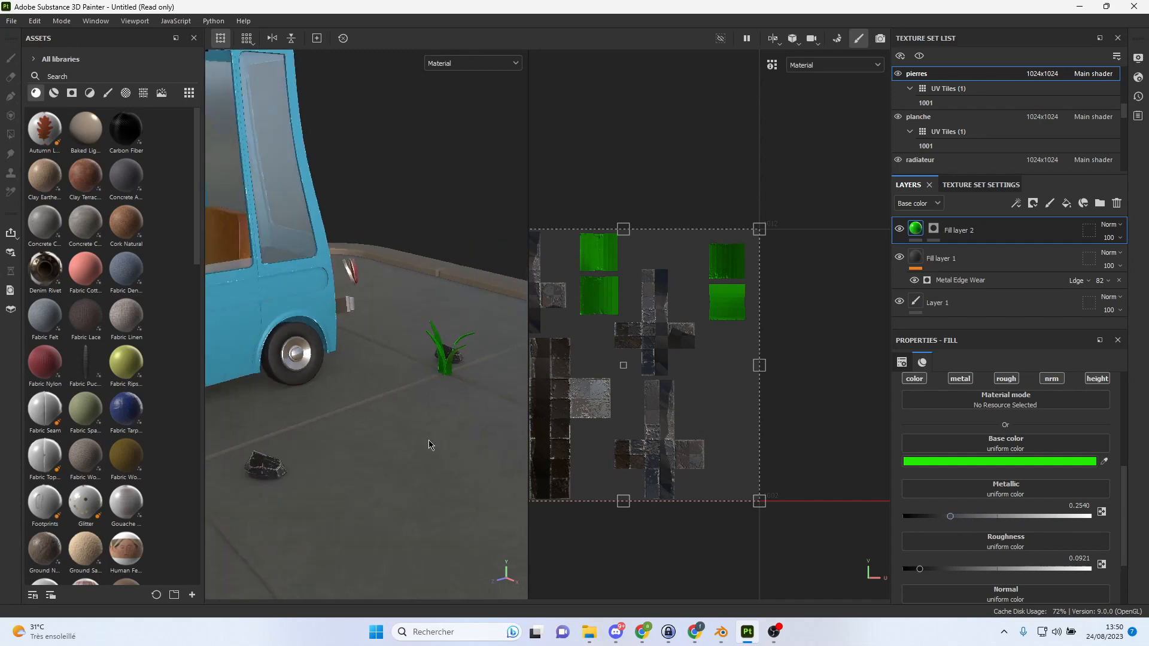
pyautogui.keyDown('alt'); pyautogui.moveTo(423, 452); pyautogui.dragTo(406, 449); pyautogui.keyUp('alt')
pyautogui.keyDown('alt'); pyautogui.moveTo(405, 449); pyautogui.dragTo(483, 416, button='middle'); pyautogui.keyUp('alt')
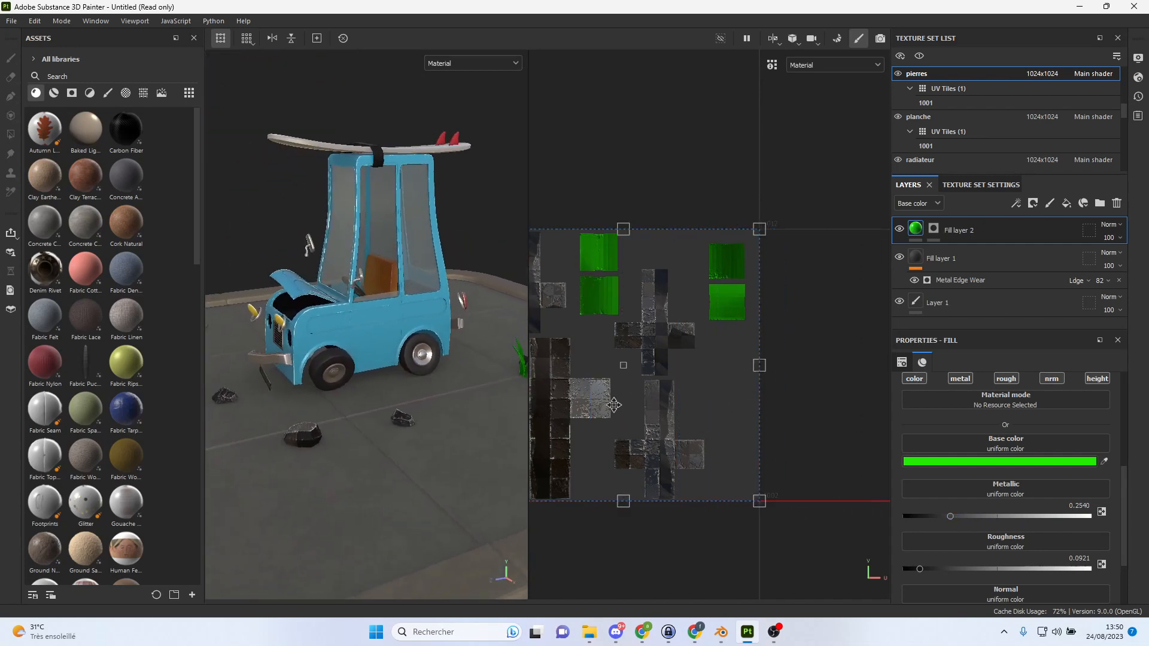
pyautogui.moveTo(529, 404); pyautogui.dragTo(702, 404)
pyautogui.keyDown('alt'); pyautogui.moveTo(596, 425); pyautogui.dragTo(581, 373); pyautogui.keyUp('alt')
pyautogui.keyDown('alt'); pyautogui.moveTo(581, 373); pyautogui.dragTo(731, 455, button='right'); pyautogui.keyUp('alt')
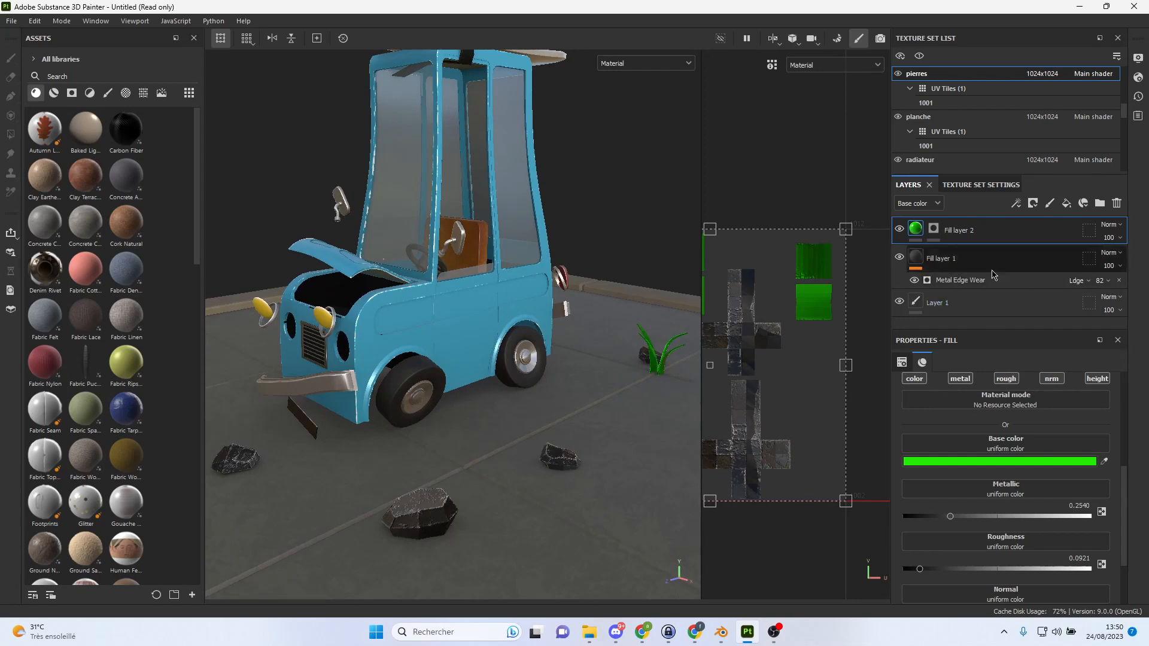
pyautogui.click(970, 264)
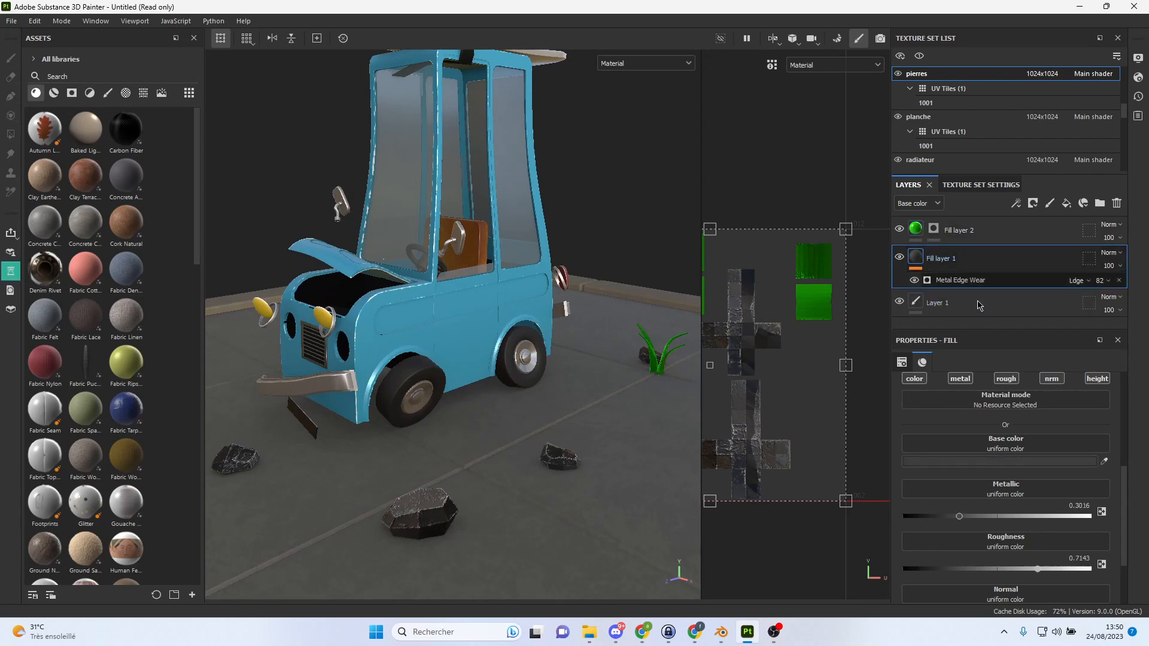
pyautogui.click(1021, 461)
pyautogui.click(698, 264)
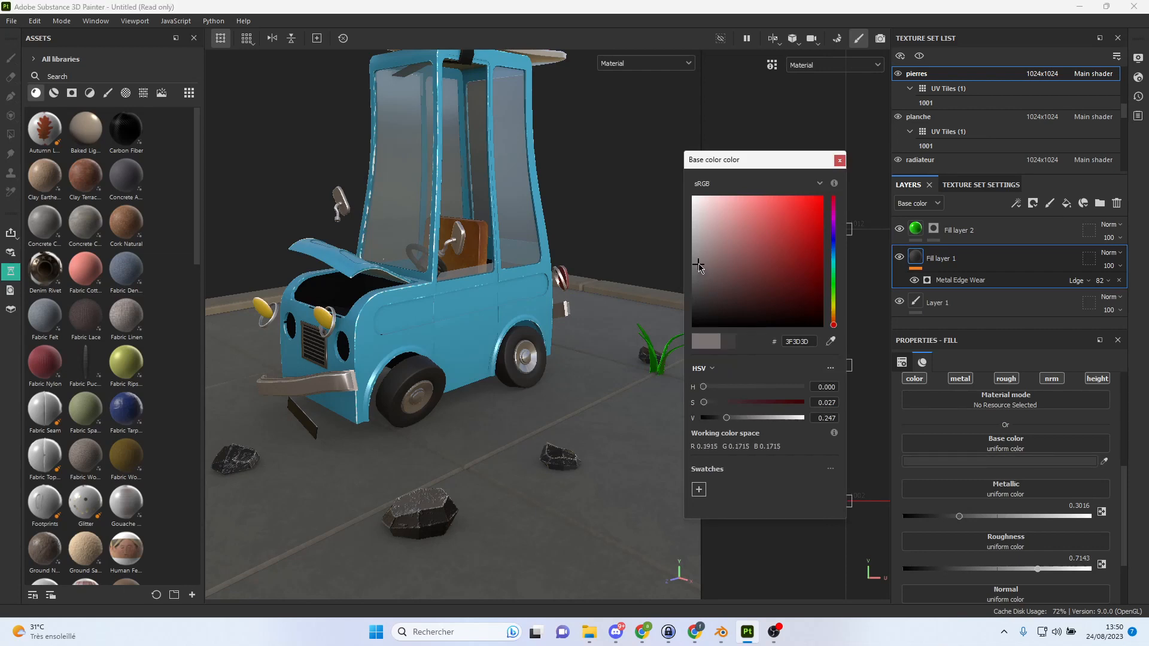
pyautogui.moveTo(699, 251); pyautogui.dragTo(697, 266)
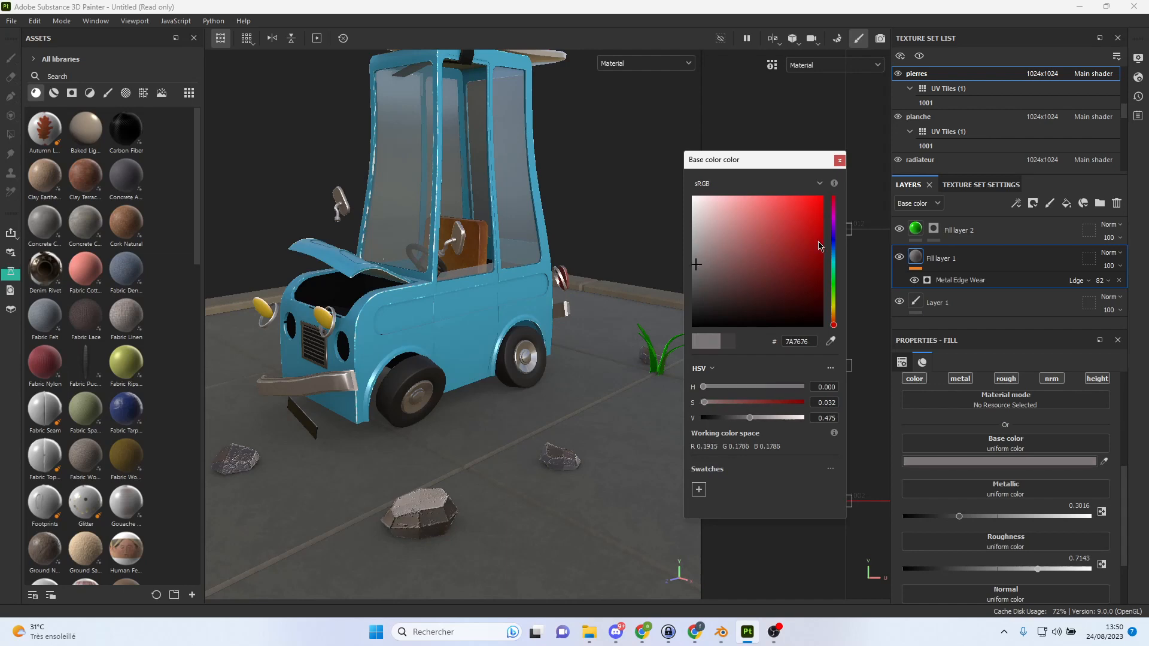
pyautogui.click(840, 161)
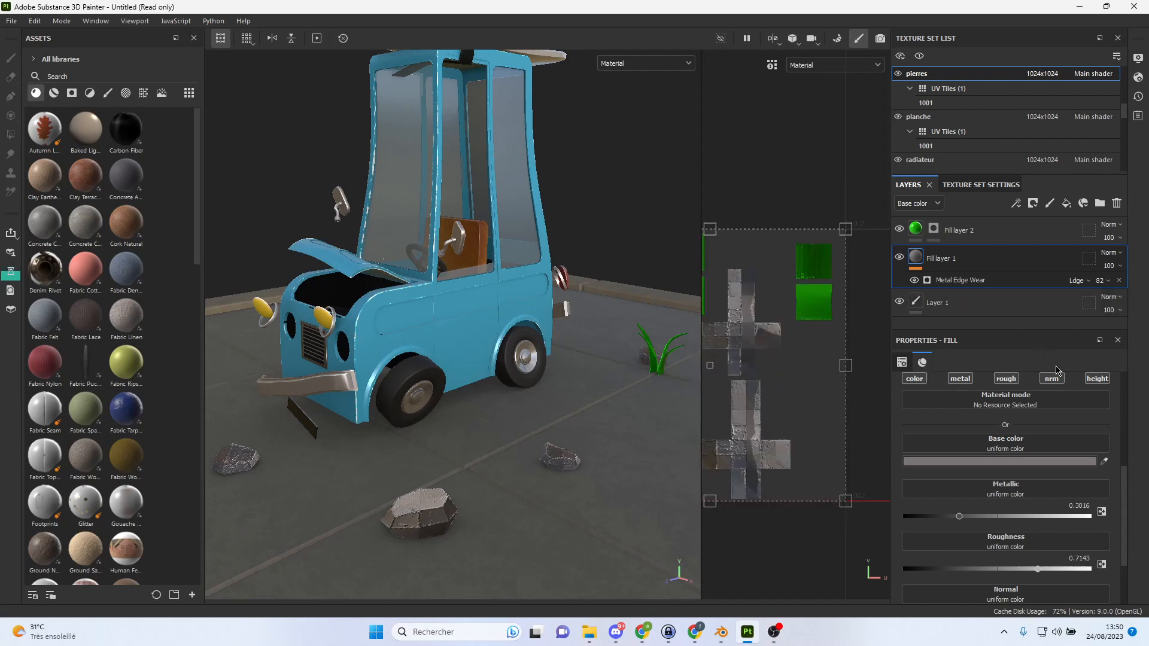
# Disable the roughness, normal and height channels on Fill layer 1, and limit its Metal Edge Wear generator to the color channel.
pyautogui.scroll(1, 1028, 384)
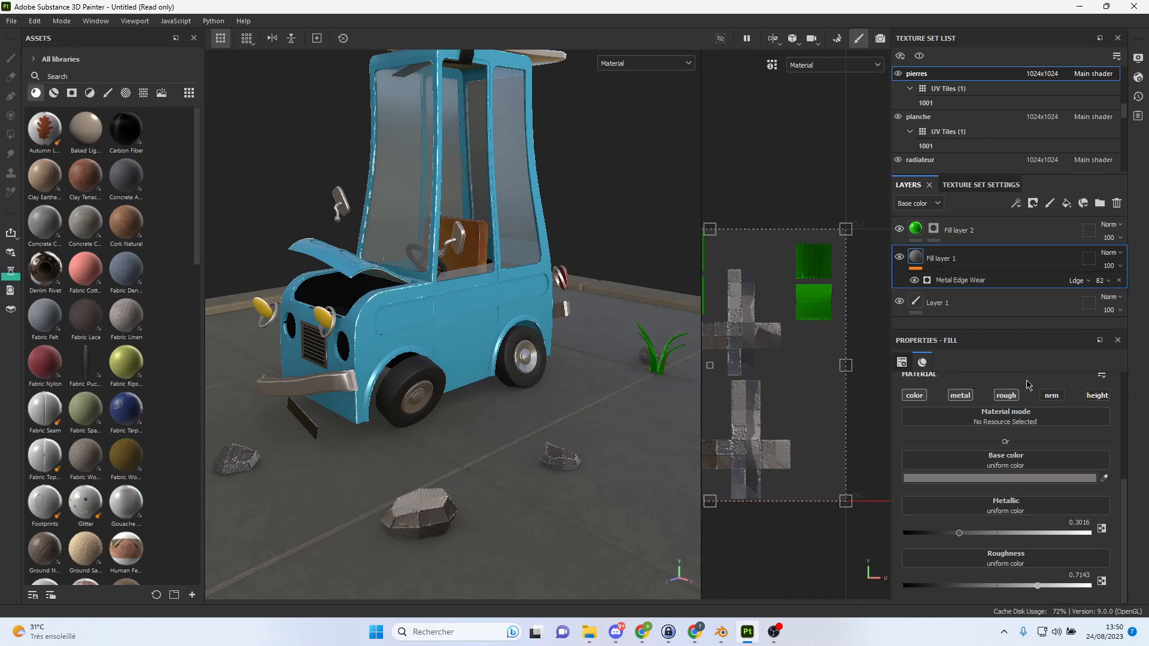
pyautogui.scroll(1, 1005, 404)
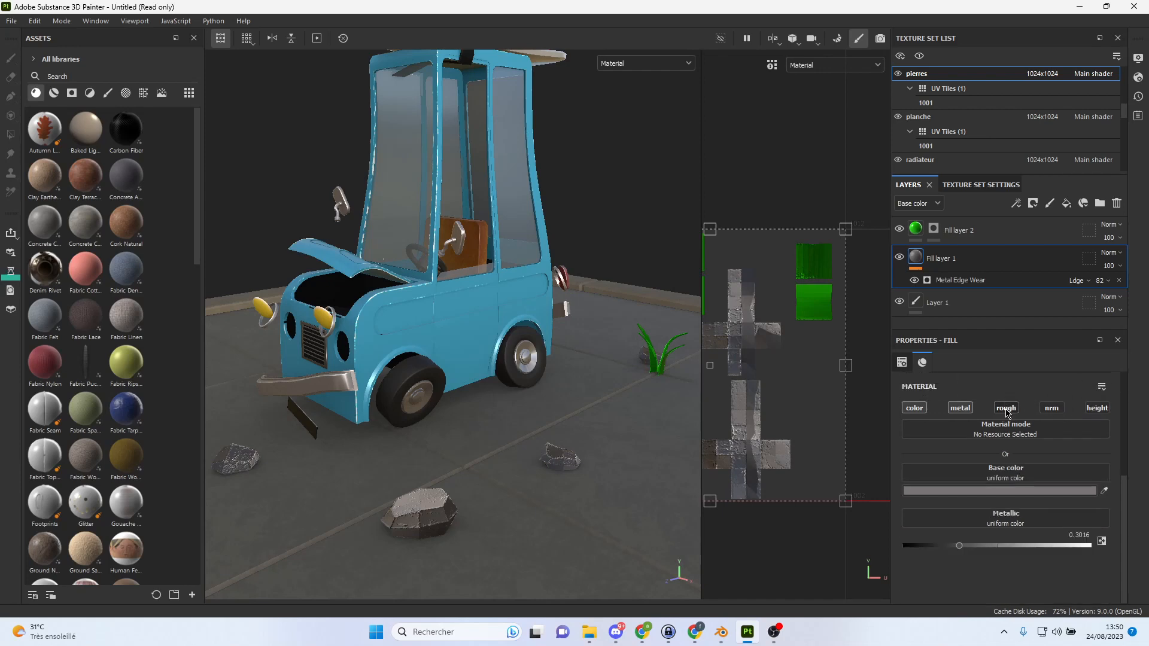
pyautogui.click(984, 281)
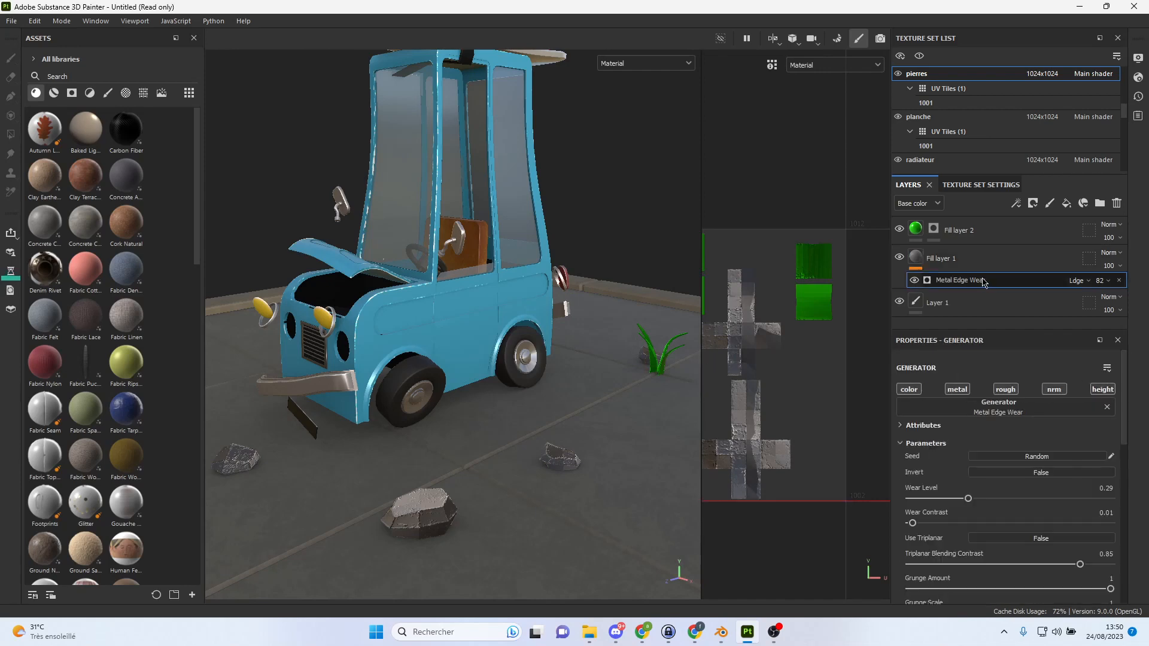
pyautogui.click(958, 390)
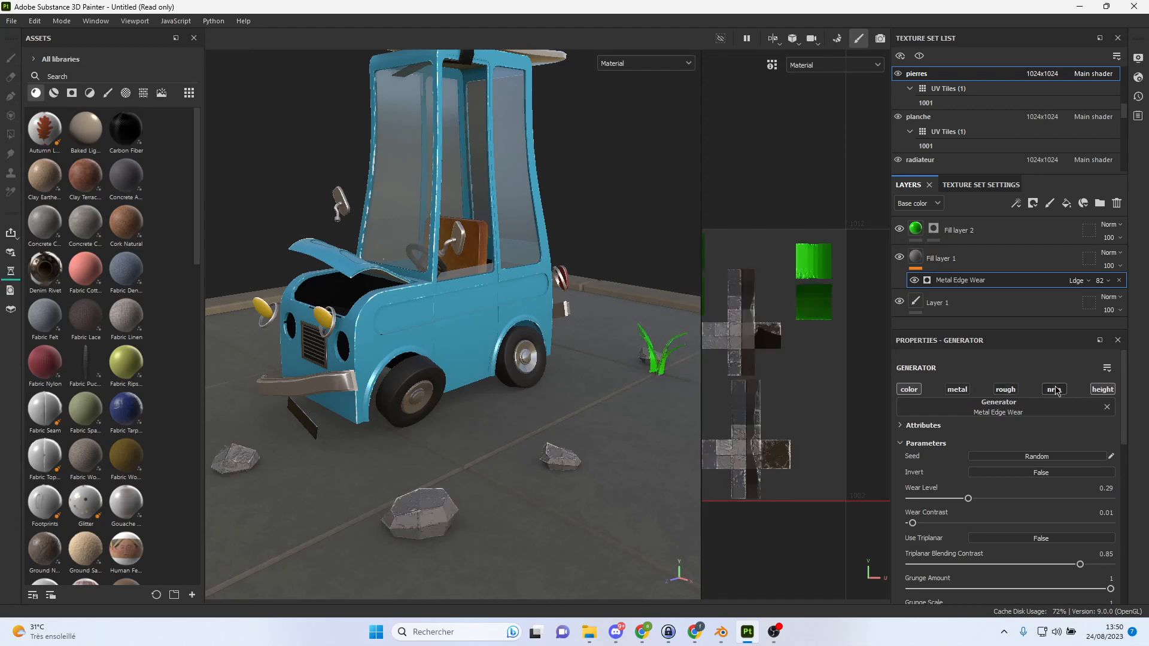
pyautogui.click(1100, 392)
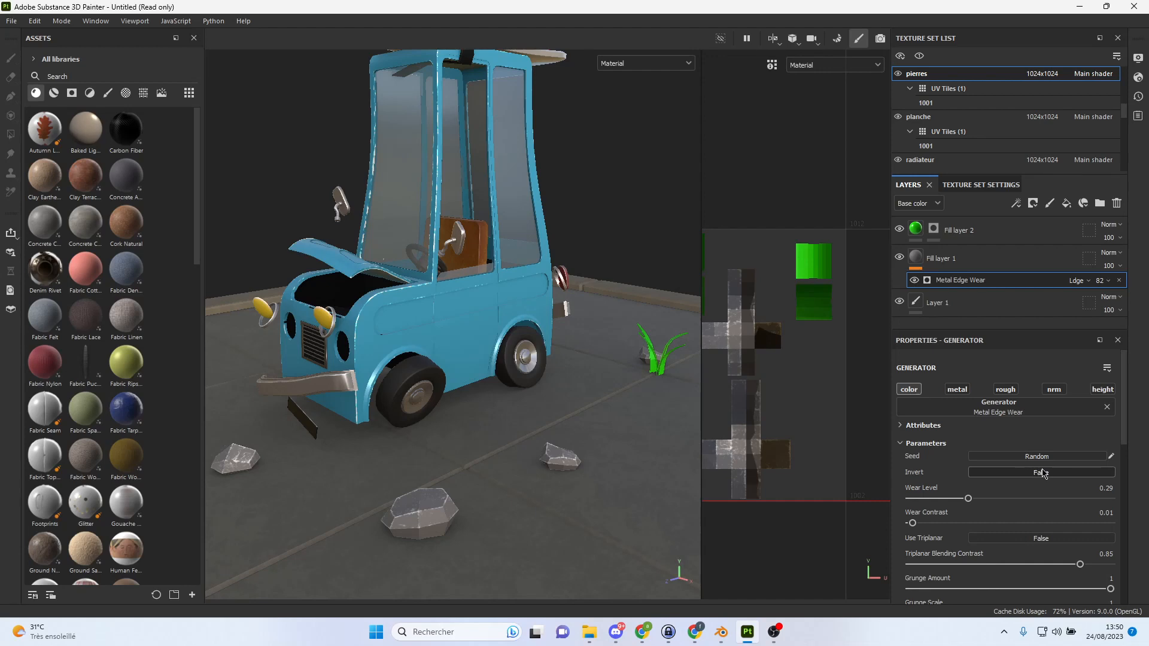
# Set Metal Edge Wear's wear level to 0.64 and lower the effect's opacity to 15, keeping Invert at False.
pyautogui.click(1044, 474)
pyautogui.moveTo(968, 498); pyautogui.dragTo(1038, 499)
pyautogui.click(1105, 281)
pyautogui.moveTo(1132, 302); pyautogui.dragTo(1105, 311)
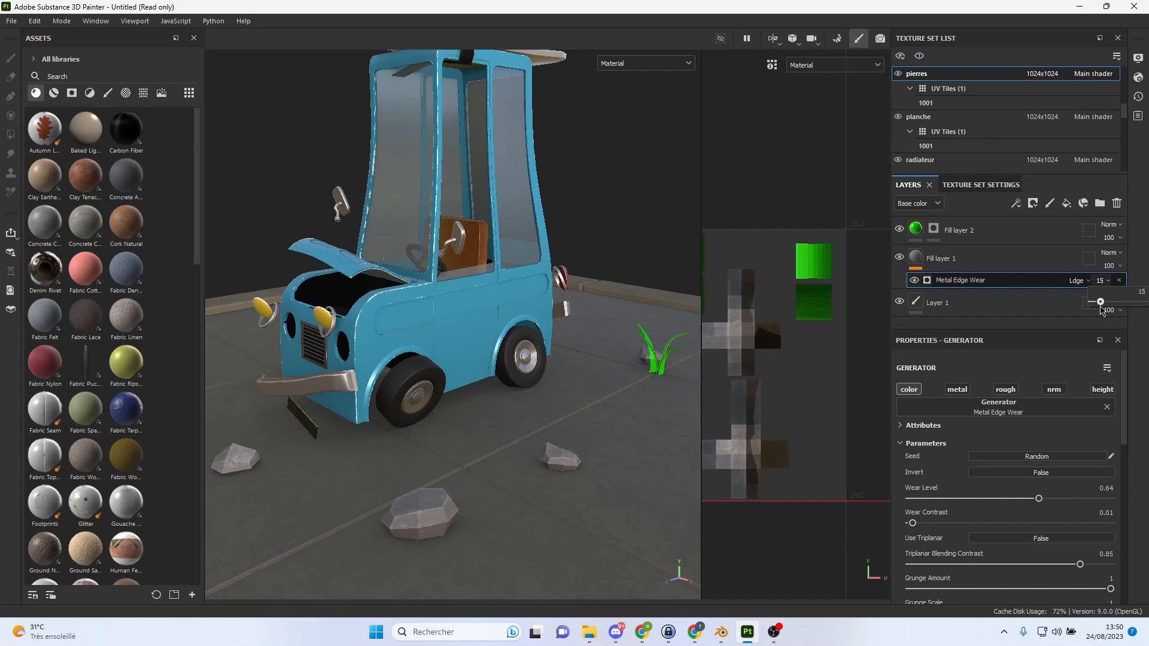
# Lower the opacity of the stones' Metal Edge Wear effect to 13.
pyautogui.scroll(-4, 515, 395)
# Examine the textured car, stones, grass and street lamp from several angles, both close up and from a distance.
pyautogui.keyDown('alt'); pyautogui.moveTo(552, 429); pyautogui.dragTo(508, 349); pyautogui.keyUp('alt')
pyautogui.keyDown('alt'); pyautogui.moveTo(508, 349); pyautogui.dragTo(789, 479, button='right'); pyautogui.keyUp('alt')
pyautogui.keyDown('alt'); pyautogui.moveTo(688, 405); pyautogui.dragTo(532, 365); pyautogui.keyUp('alt')
pyautogui.keyDown('alt'); pyautogui.moveTo(532, 365); pyautogui.dragTo(406, 386, button='middle'); pyautogui.keyUp('alt')
pyautogui.keyDown('alt'); pyautogui.moveTo(406, 386); pyautogui.dragTo(559, 393); pyautogui.keyUp('alt')
pyautogui.keyDown('alt'); pyautogui.moveTo(559, 393); pyautogui.dragTo(505, 405, button='middle'); pyautogui.keyUp('alt')
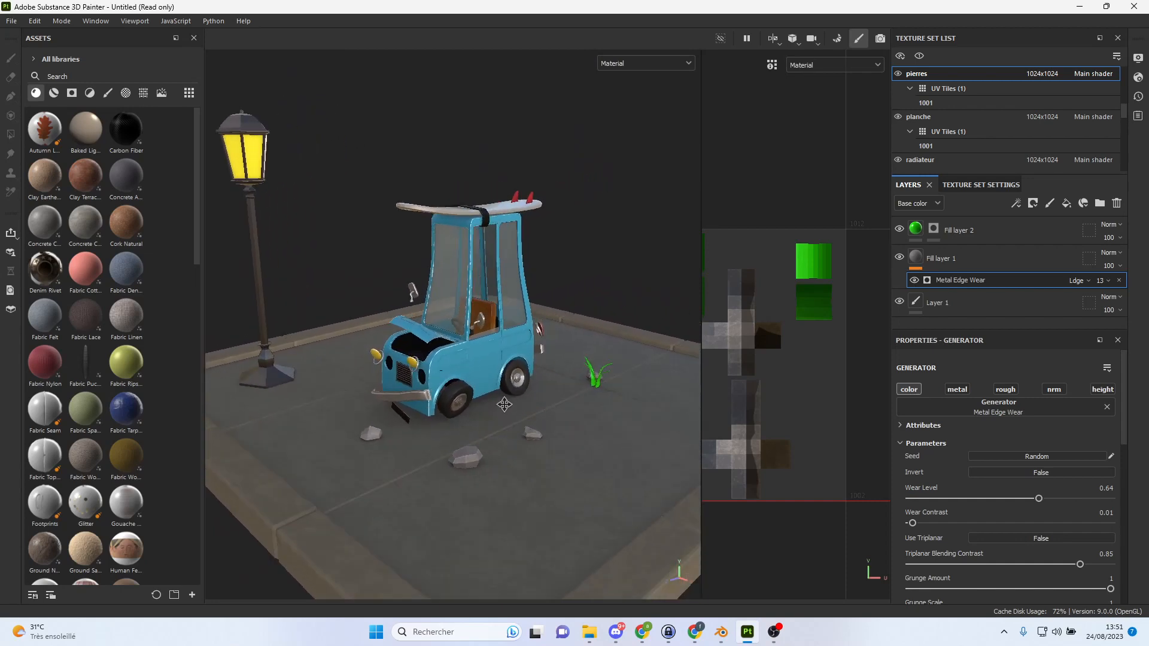
pyautogui.keyDown('alt'); pyautogui.moveTo(511, 407); pyautogui.dragTo(603, 461, button='right'); pyautogui.keyUp('alt')
pyautogui.keyDown('alt'); pyautogui.moveTo(603, 461); pyautogui.dragTo(575, 420); pyautogui.keyUp('alt')
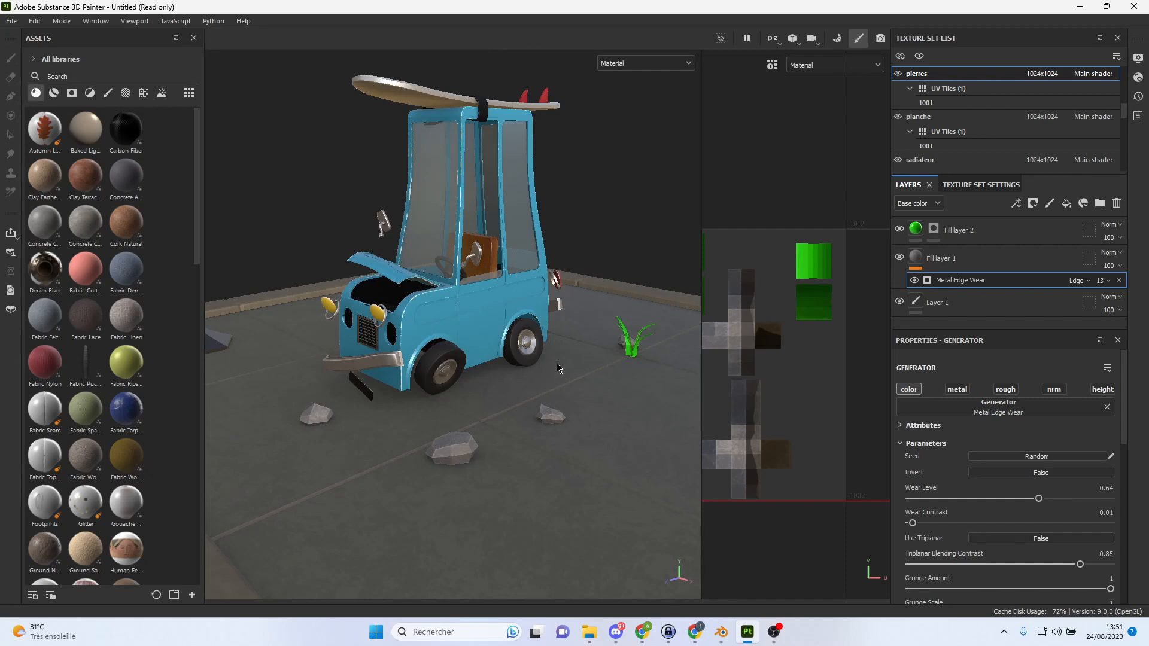
pyautogui.keyDown('alt'); pyautogui.moveTo(557, 367); pyautogui.dragTo(558, 244); pyautogui.keyUp('alt')
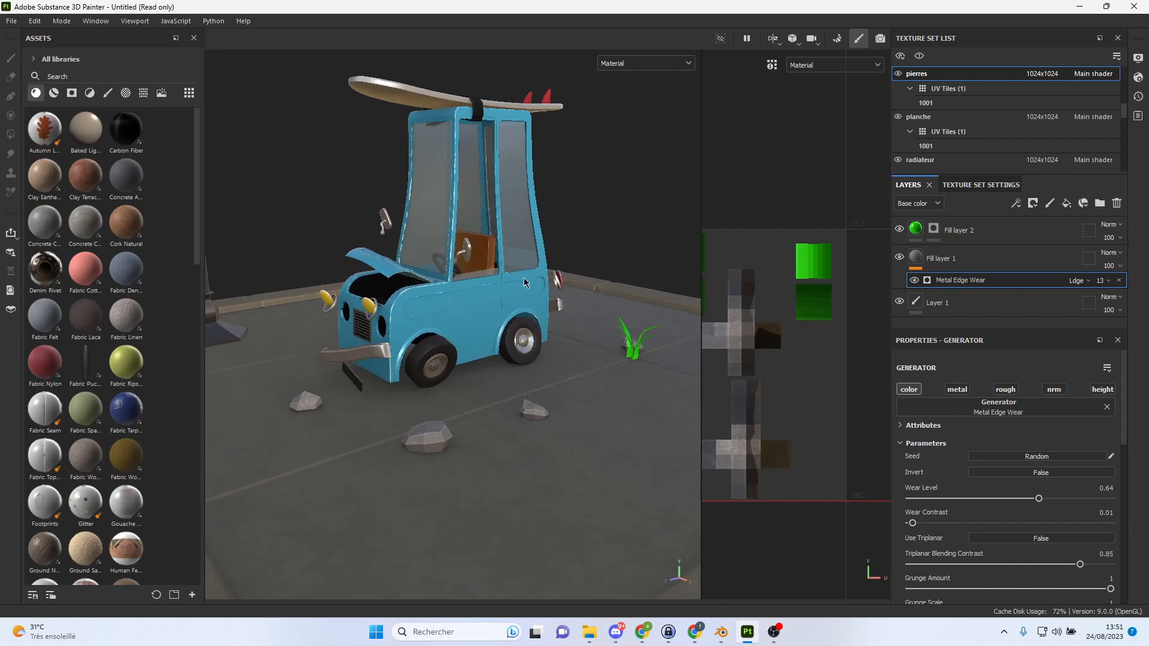
pyautogui.moveTo(521, 295)
pyautogui.keyDown('alt'); pyautogui.mouseDown()
pyautogui.moveTo(501, 339)
pyautogui.moveTo(516, 295)
pyautogui.mouseUp(); pyautogui.keyUp('alt')
pyautogui.keyDown('alt'); pyautogui.moveTo(494, 301); pyautogui.dragTo(615, 363, button='right'); pyautogui.keyUp('alt')
pyautogui.keyDown('alt'); pyautogui.moveTo(616, 367); pyautogui.dragTo(577, 355); pyautogui.keyUp('alt')
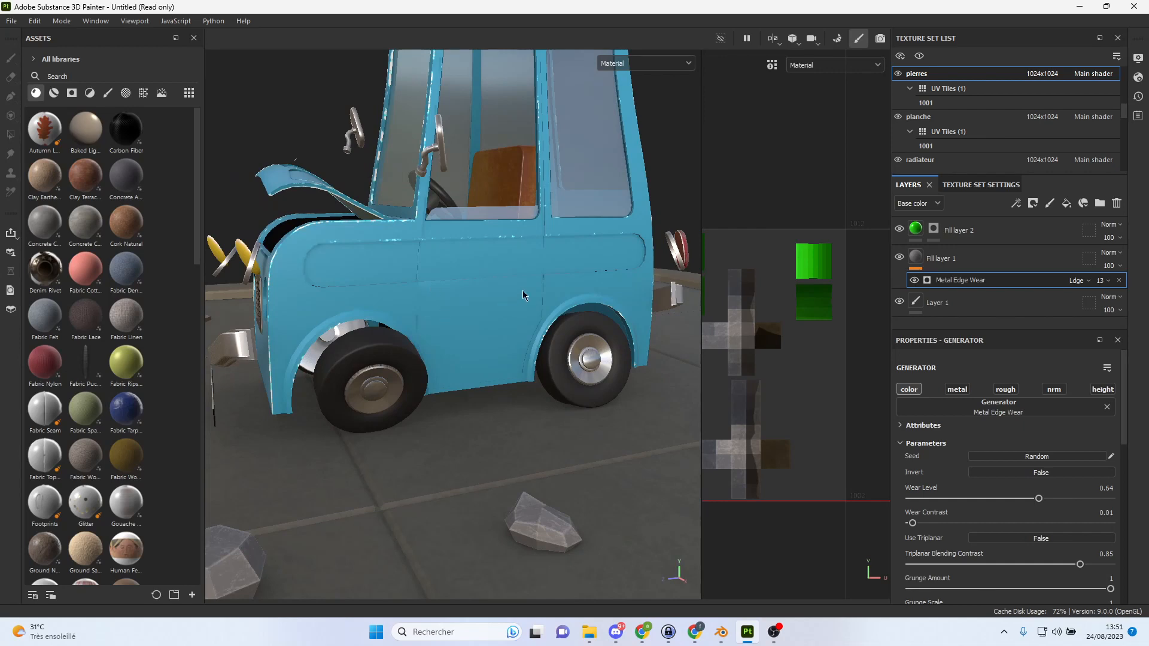
pyautogui.keyDown('alt'); pyautogui.moveTo(563, 255); pyautogui.dragTo(482, 253); pyautogui.keyUp('alt')
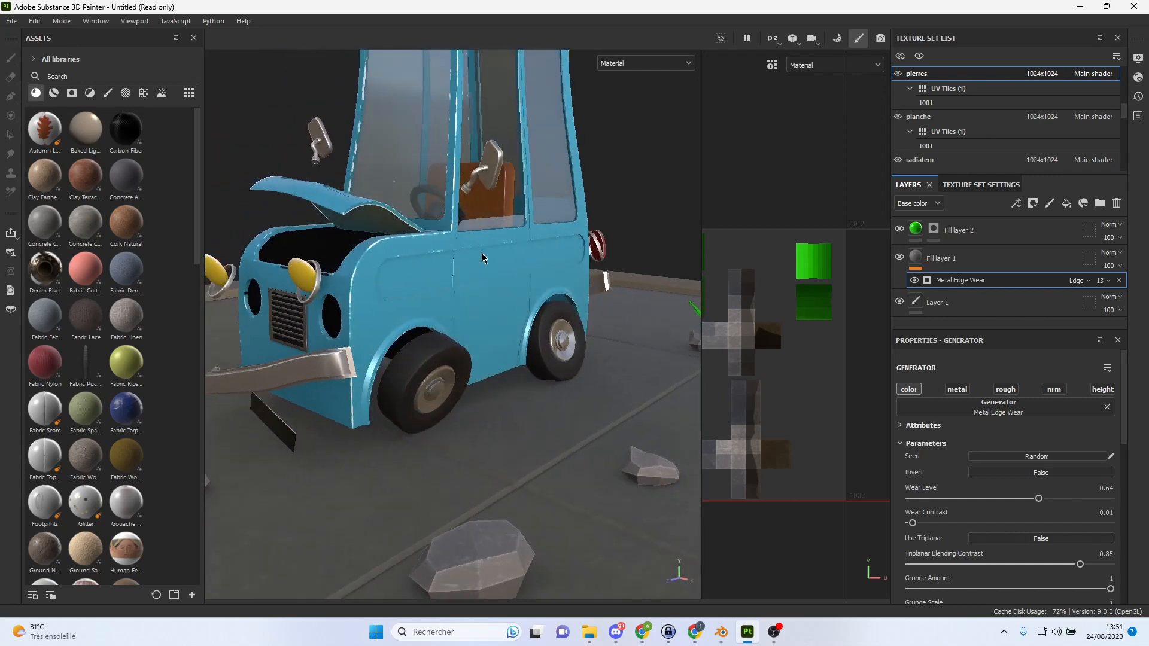
pyautogui.keyDown('alt'); pyautogui.moveTo(483, 253); pyautogui.dragTo(358, 241, button='right'); pyautogui.keyUp('alt')
pyautogui.keyDown('alt'); pyautogui.moveTo(359, 241); pyautogui.dragTo(469, 255); pyautogui.keyUp('alt')
pyautogui.keyDown('alt'); pyautogui.moveTo(469, 255); pyautogui.dragTo(503, 318, button='middle'); pyautogui.keyUp('alt')
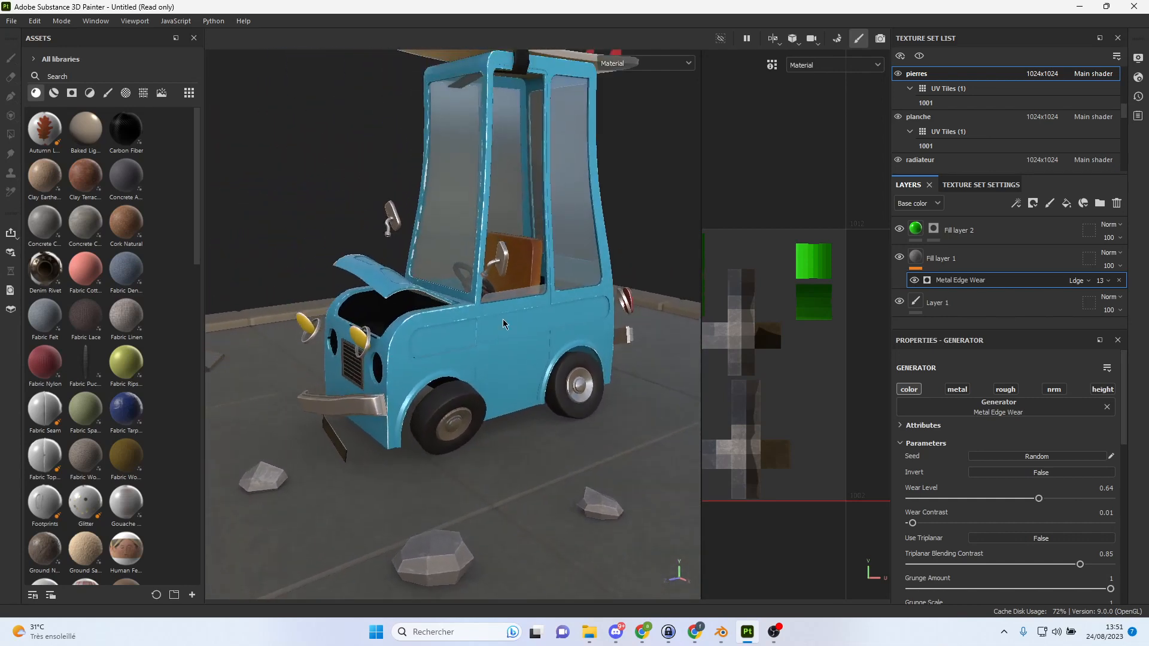
pyautogui.keyDown('alt'); pyautogui.moveTo(502, 318); pyautogui.dragTo(402, 302, button='right'); pyautogui.keyUp('alt')
pyautogui.keyDown('alt'); pyautogui.moveTo(501, 299); pyautogui.dragTo(477, 306); pyautogui.keyUp('alt')
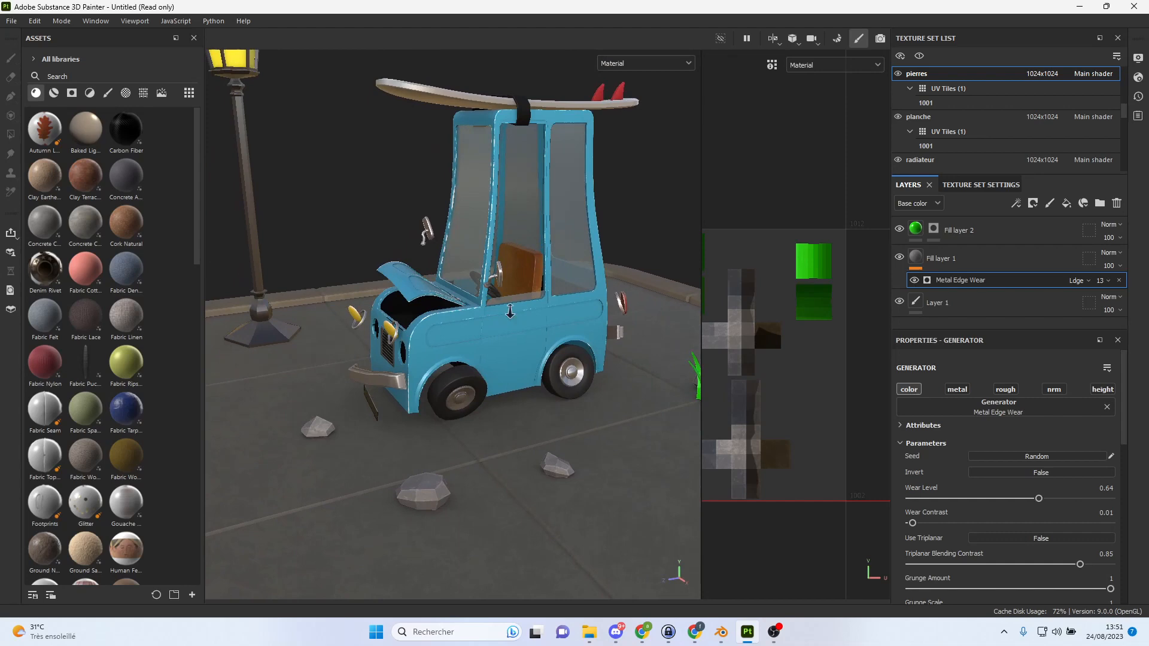
pyautogui.keyDown('alt'); pyautogui.moveTo(477, 307); pyautogui.dragTo(456, 310, button='right'); pyautogui.keyUp('alt')
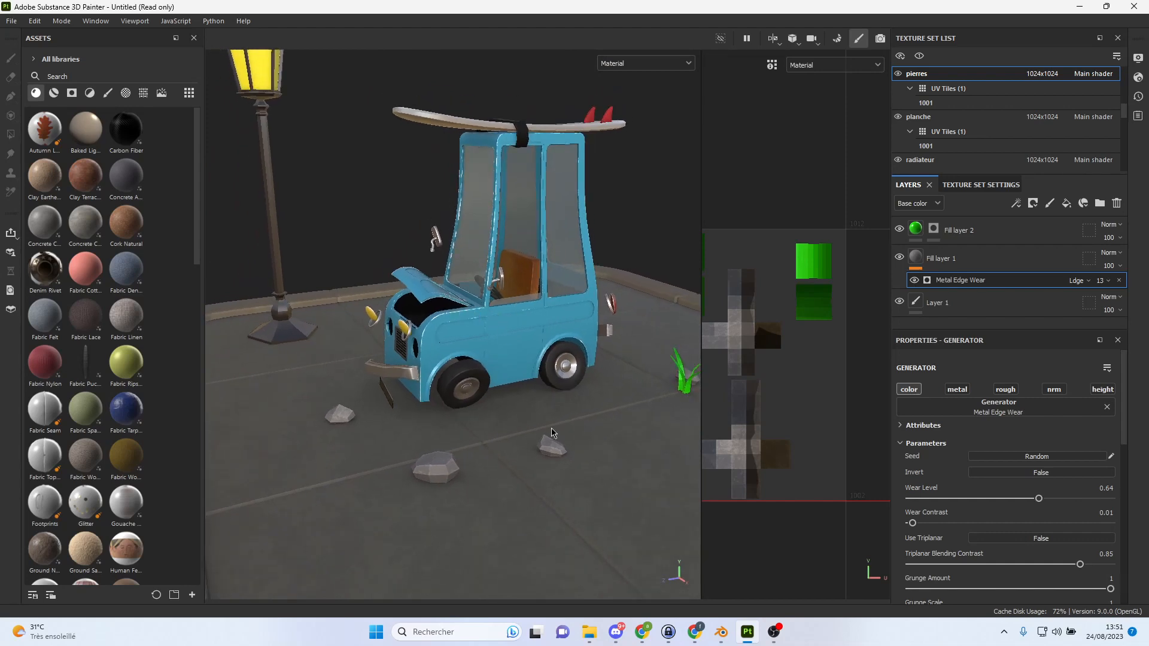
# Save the project as voiture in the foodTruck folder.
pyautogui.click(11, 21)
pyautogui.click(60, 126)
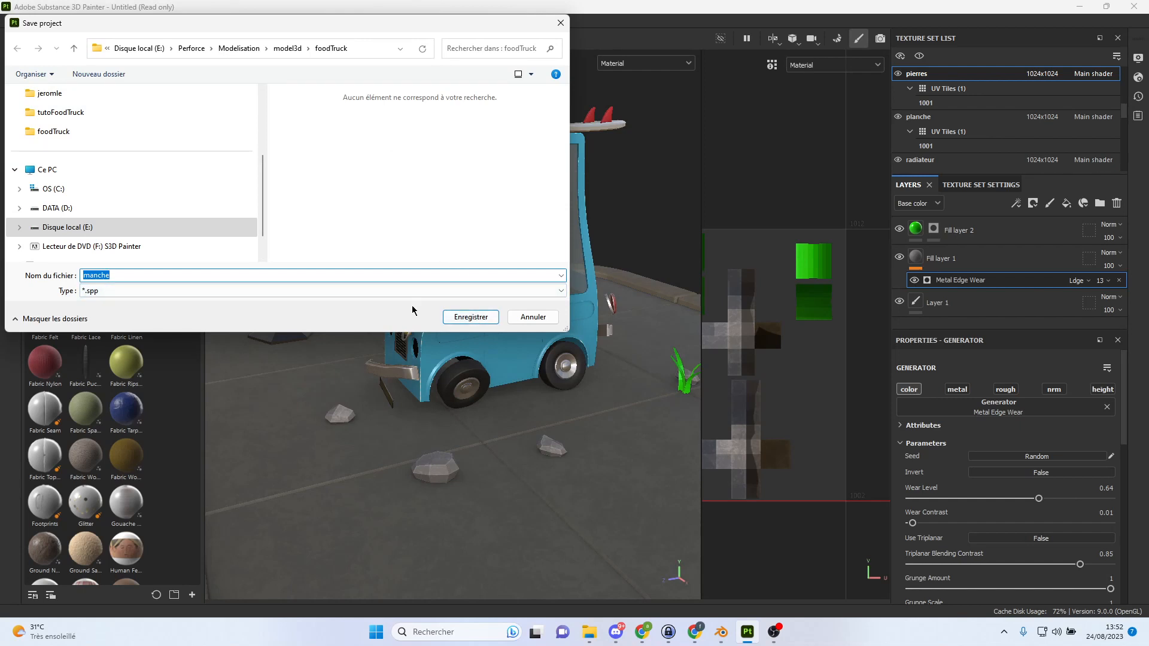
pyautogui.write('voiture')
pyautogui.click(479, 318)
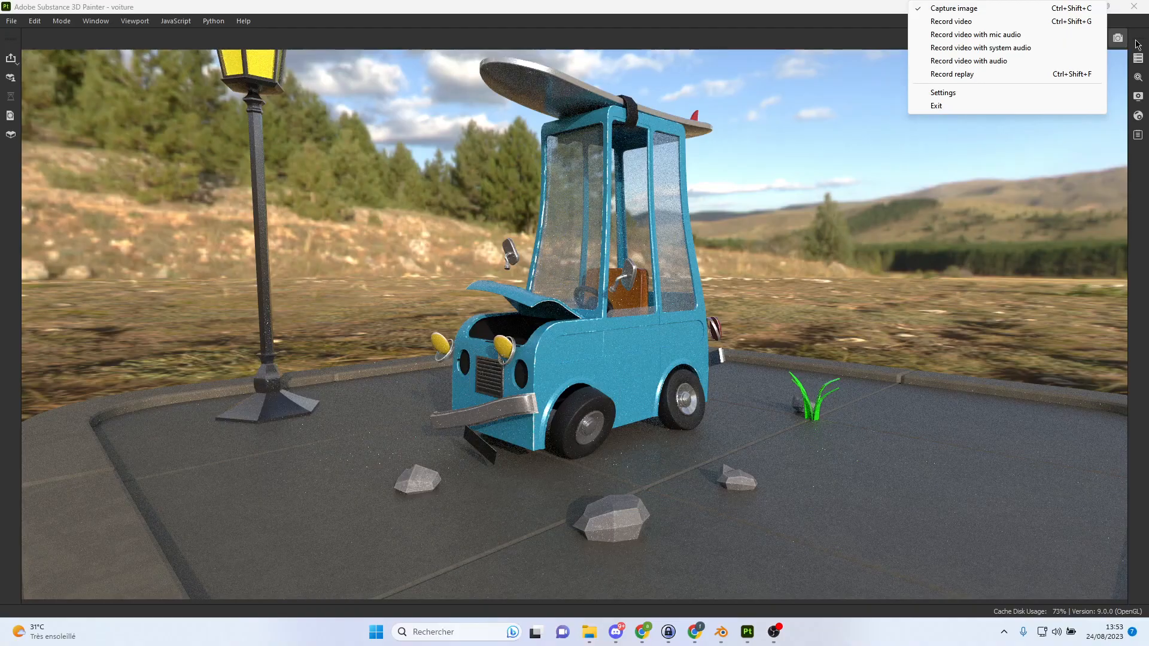
pyautogui.click(1135, 40)
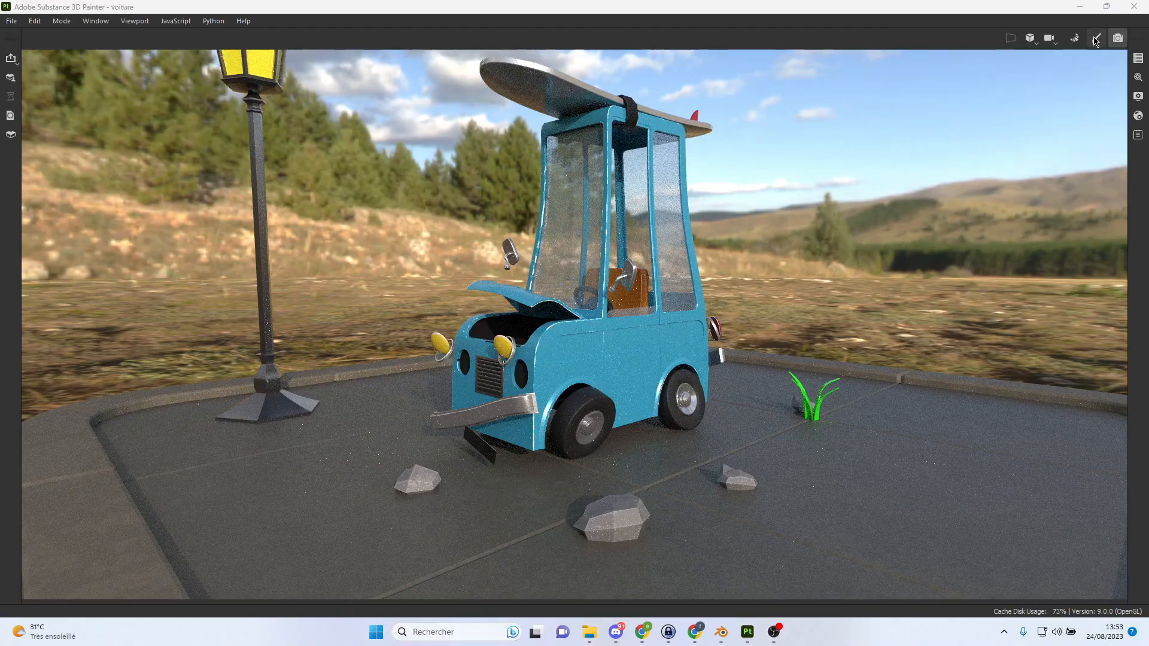